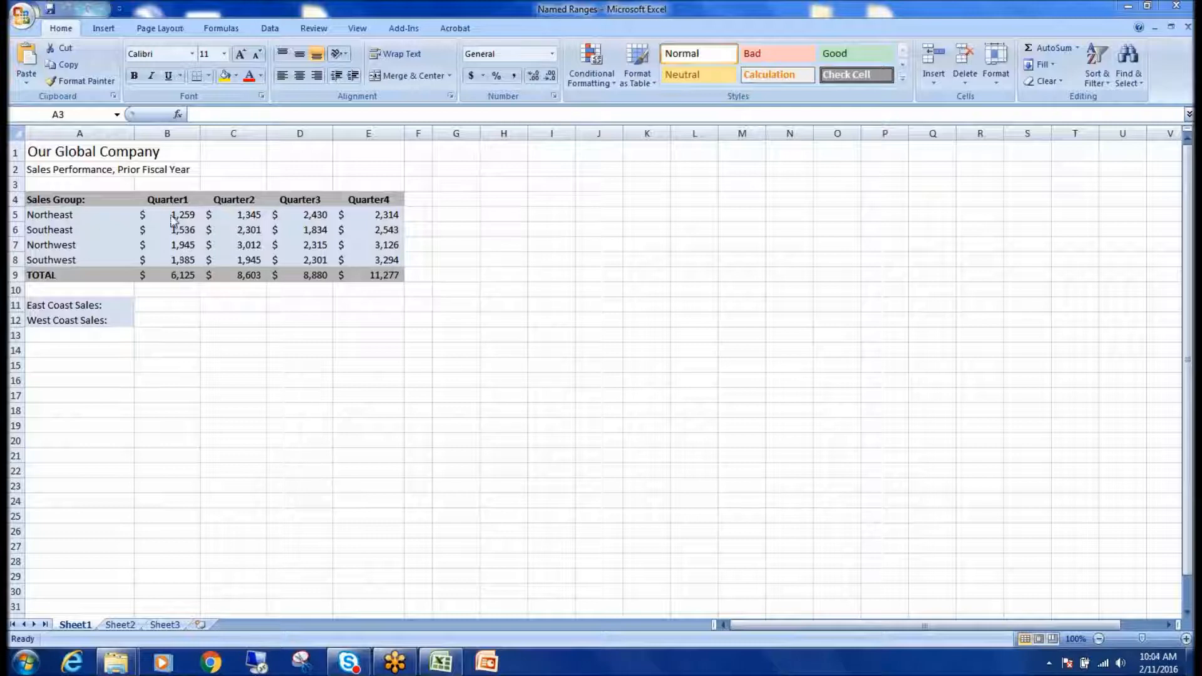
- Examine the quarterly sales figures in B5:E8 and the four sales group labels in column A
drag(181, 215, 393, 258)
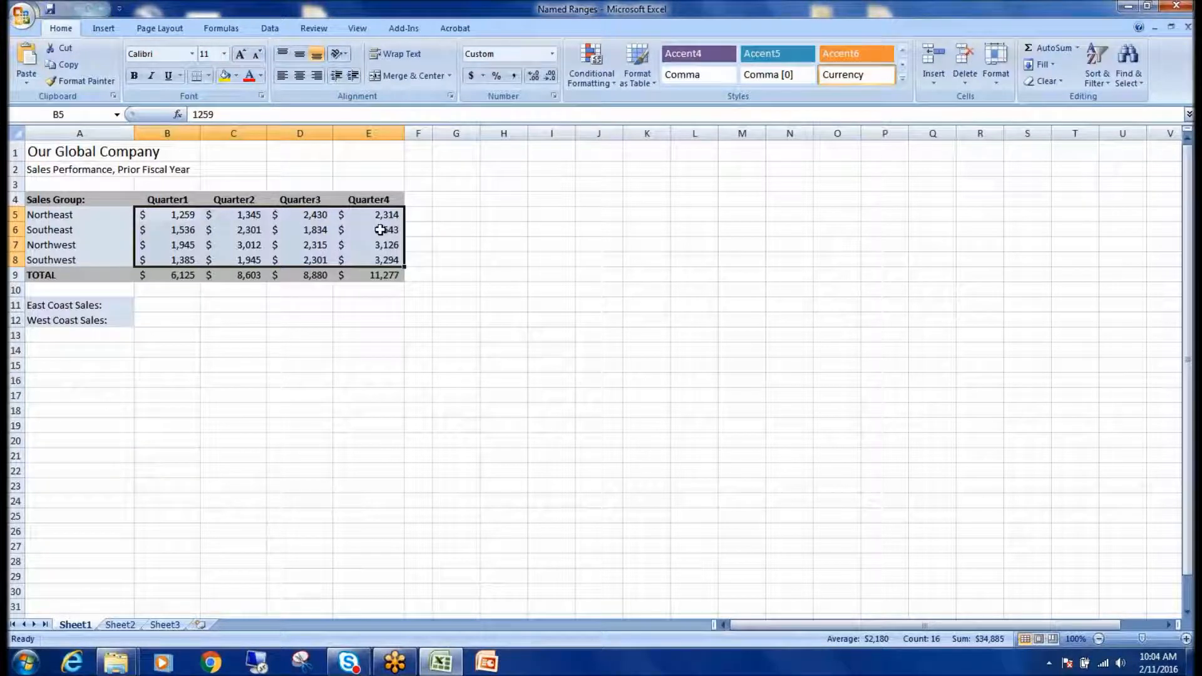
click(1082, 478)
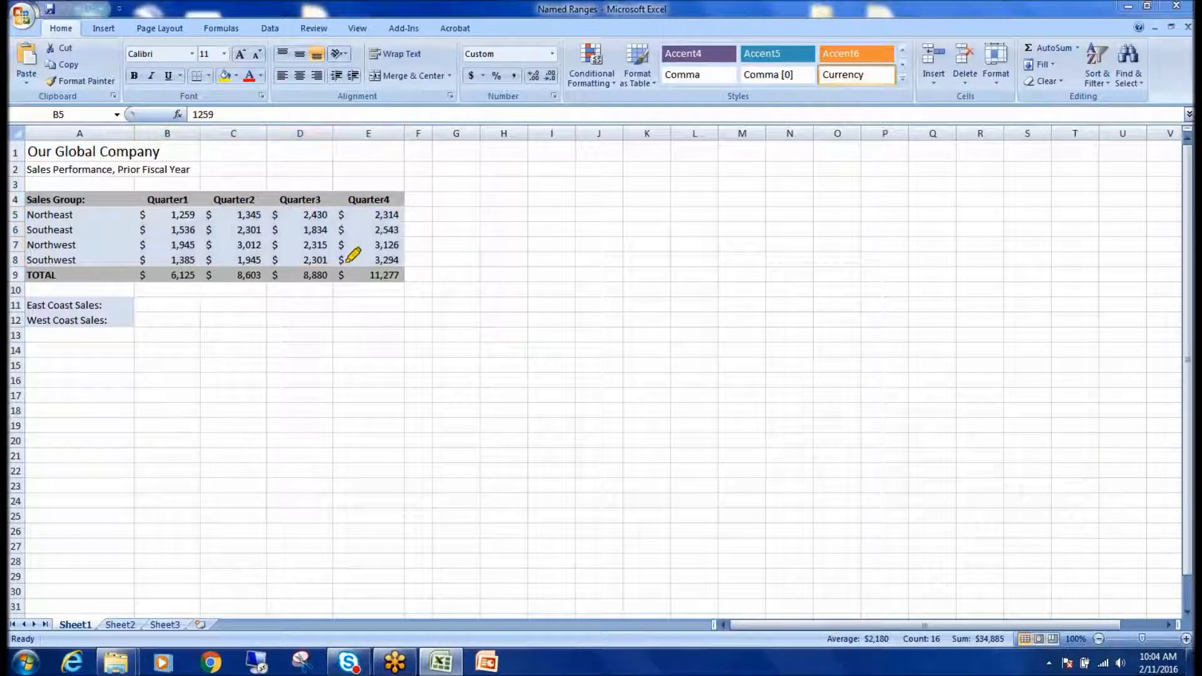
mouse_move(178, 216)
mouse_down()
mouse_move(318, 215)
mouse_move(383, 241)
mouse_move(258, 255)
mouse_move(173, 237)
mouse_move(168, 214)
mouse_up()
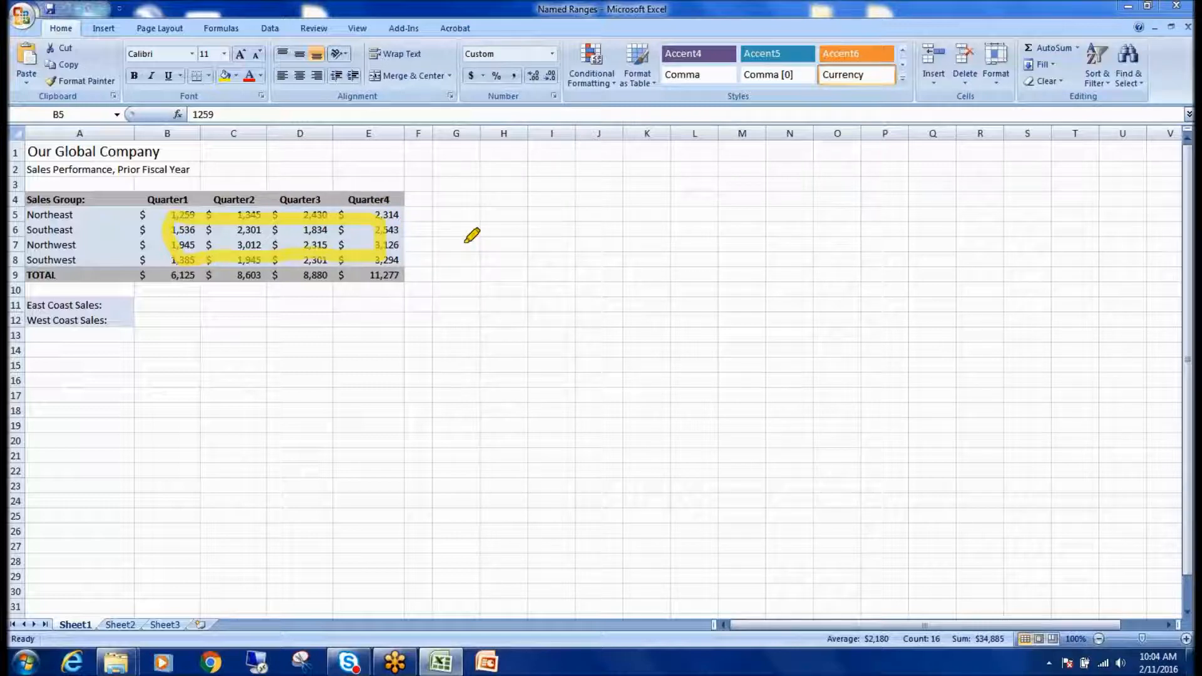
click(1140, 470)
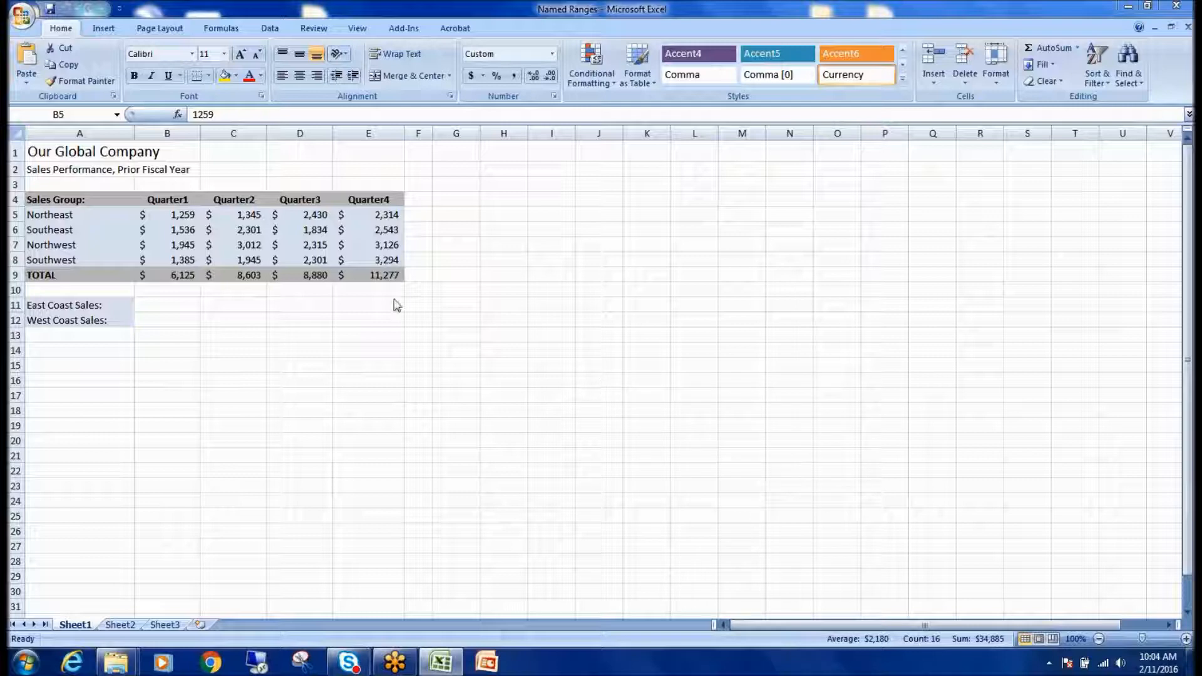
click(47, 199)
drag(70, 219, 66, 228)
click(90, 214)
click(87, 232)
click(93, 249)
click(91, 259)
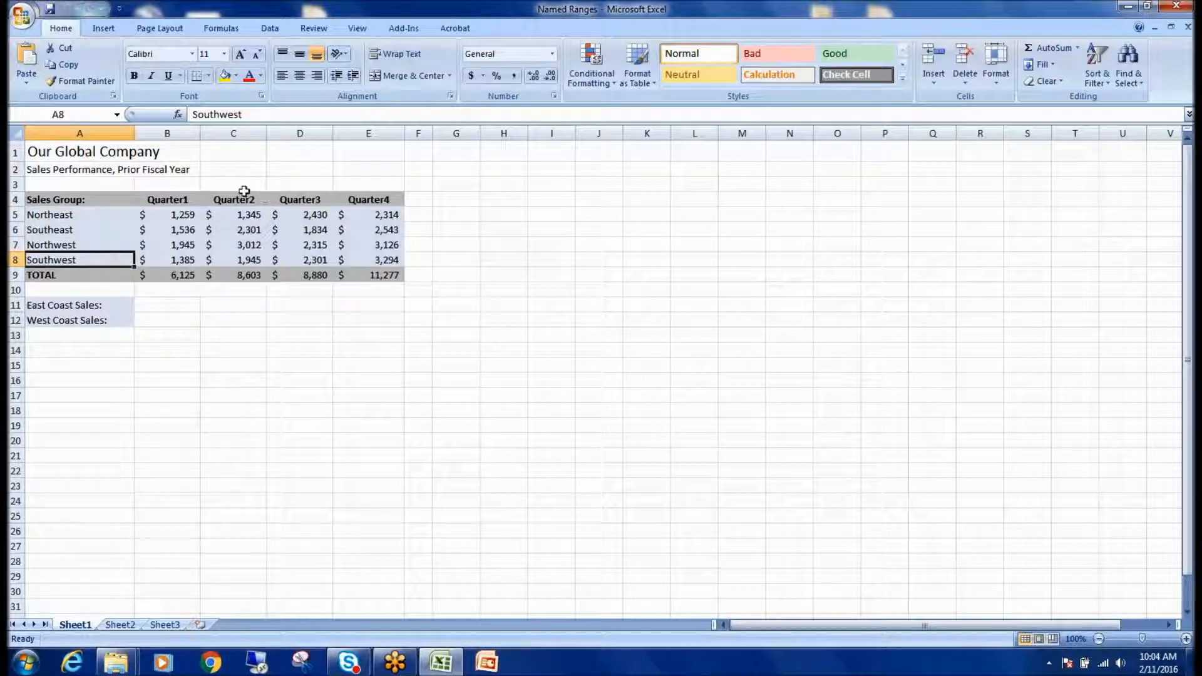
- Inspect the quarterly values for Northeast and Southeast and the total formulas in B9:E9
click(181, 216)
click(258, 218)
click(300, 219)
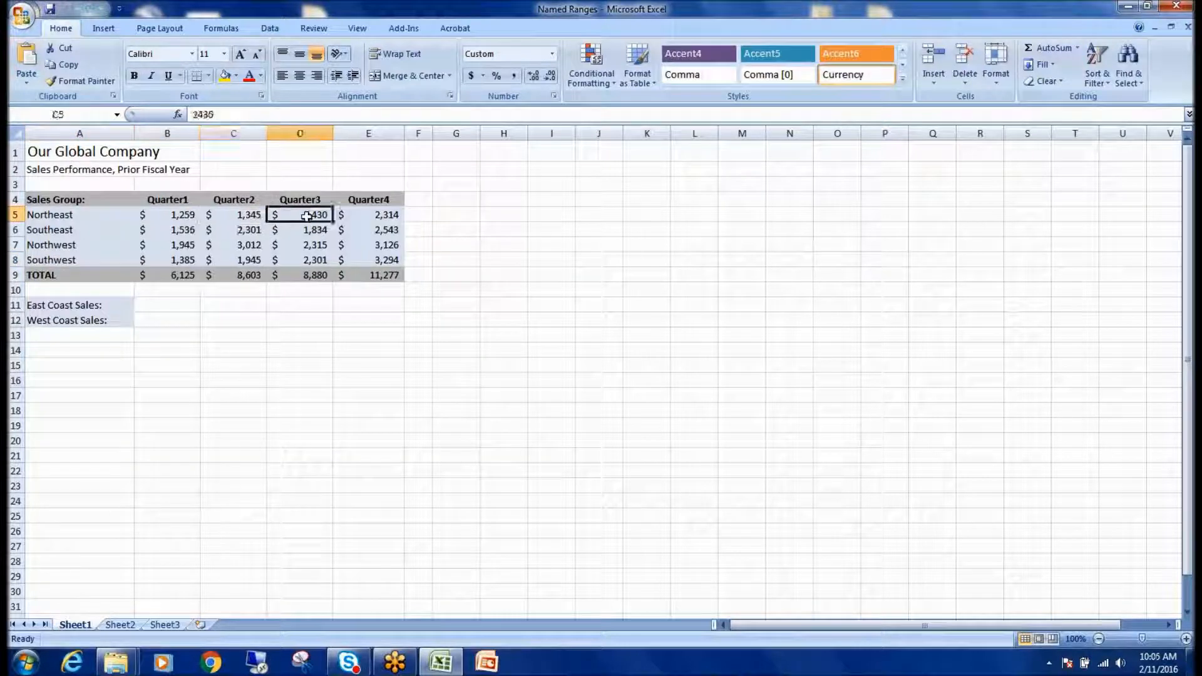
click(385, 213)
click(186, 217)
click(250, 216)
click(306, 217)
click(364, 216)
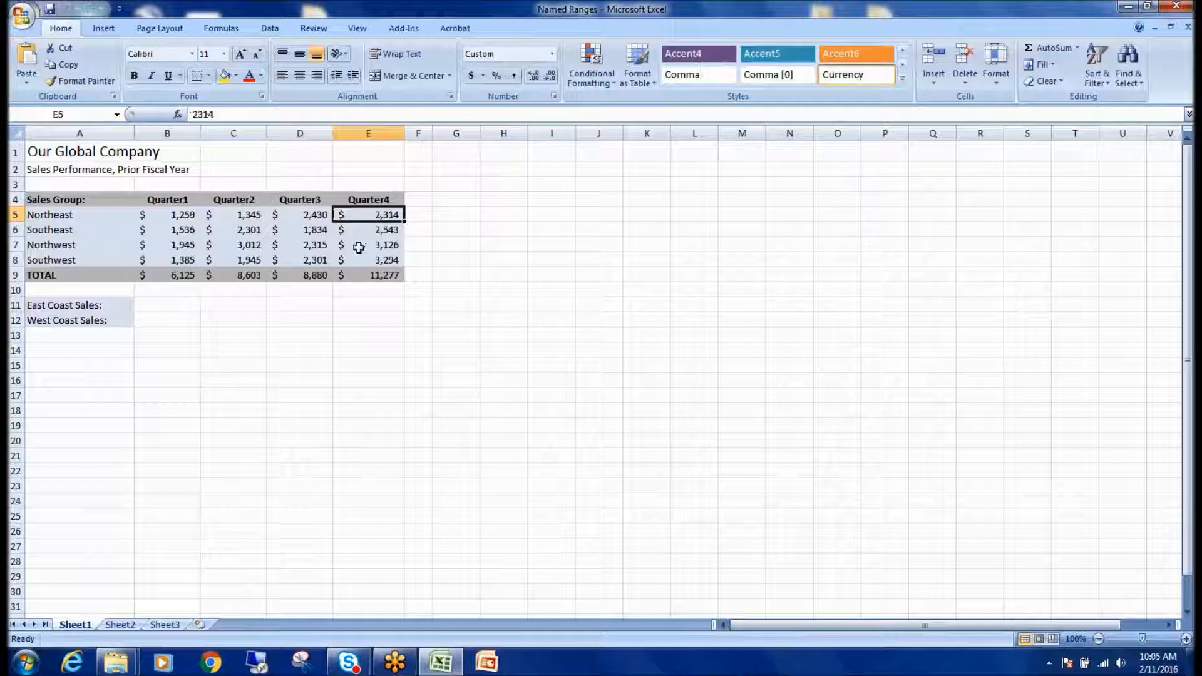
click(188, 233)
click(233, 230)
click(310, 234)
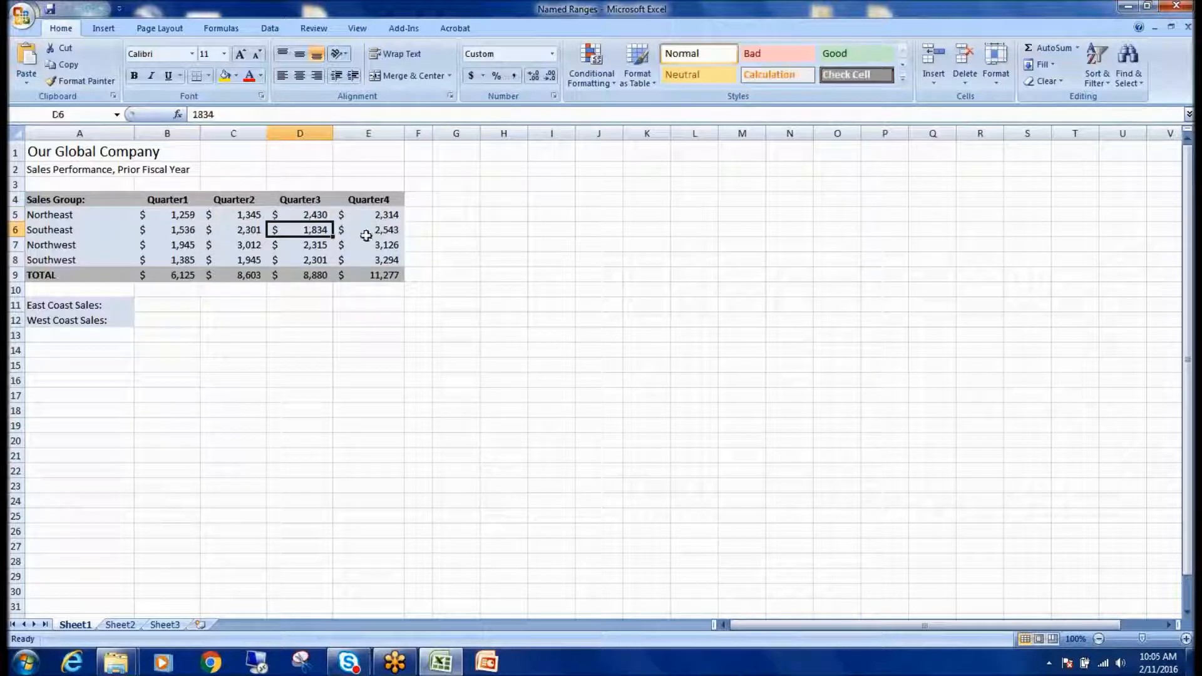
click(368, 235)
click(191, 277)
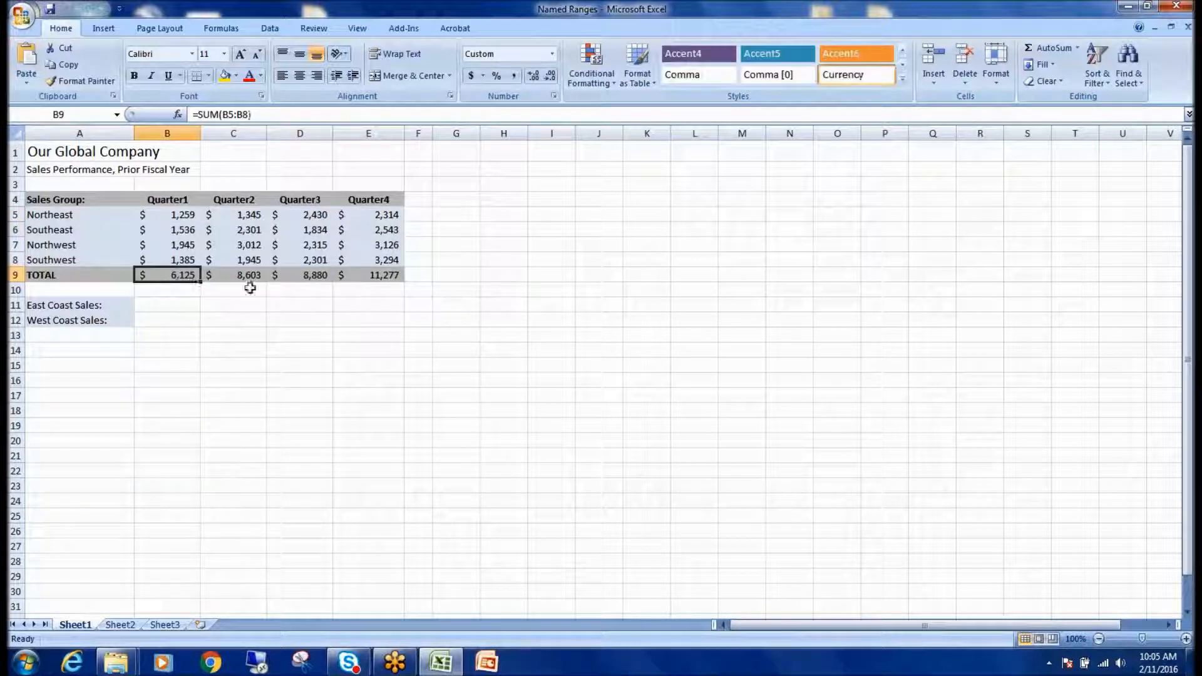
click(247, 275)
click(320, 280)
click(373, 278)
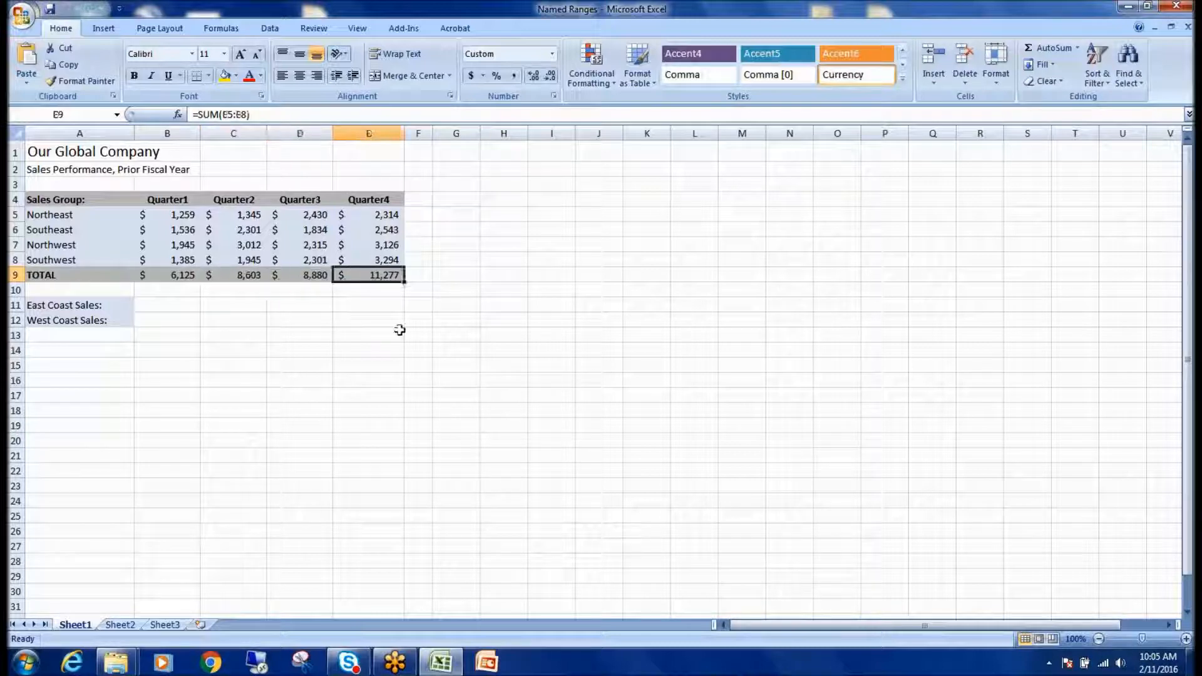
- Examine the East Coast and West Coast Sales rows and the regional figures that belong to each
click(57, 303)
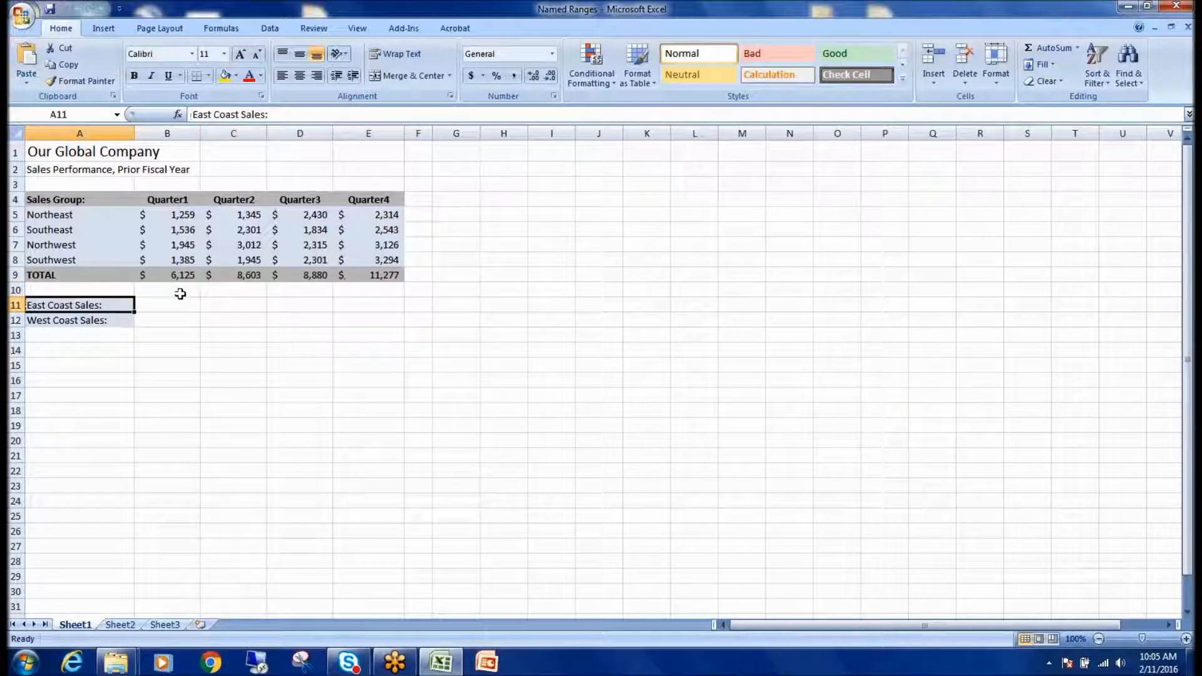
click(88, 319)
click(95, 307)
drag(58, 218, 383, 230)
drag(176, 244, 382, 249)
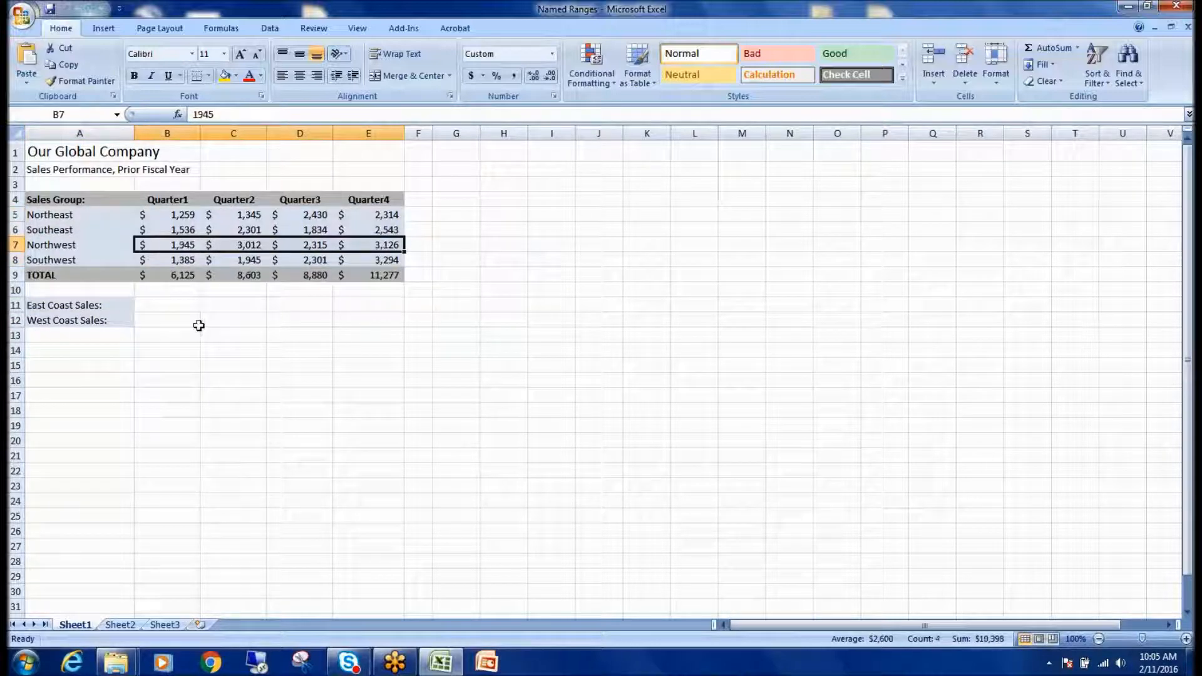
drag(145, 251, 381, 261)
click(168, 319)
click(174, 307)
click(179, 321)
click(179, 293)
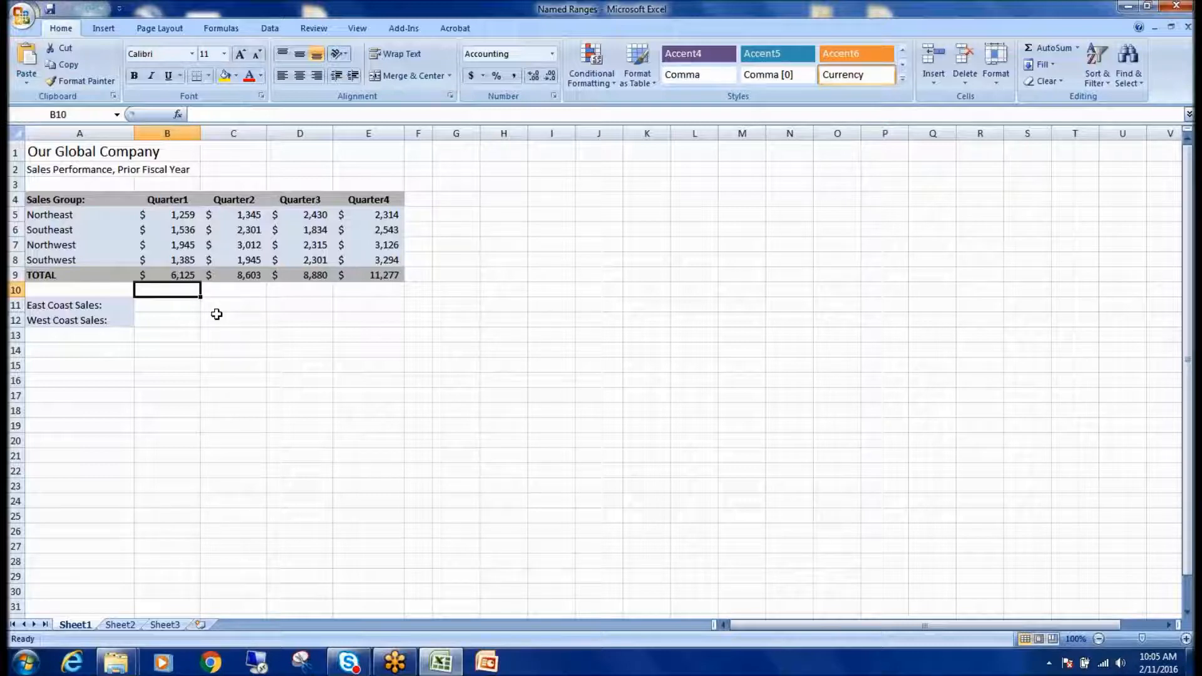
click(466, 180)
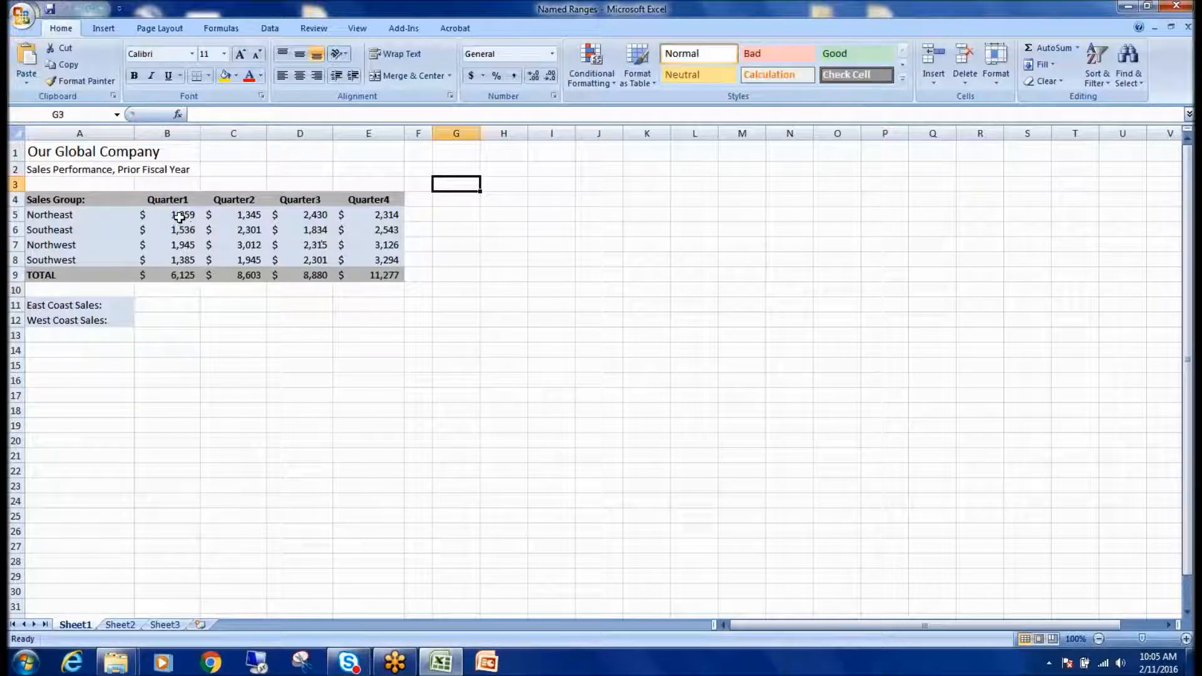
- Name the Northeast quarterly figures in B5:E5 as NESales
drag(179, 218, 368, 215)
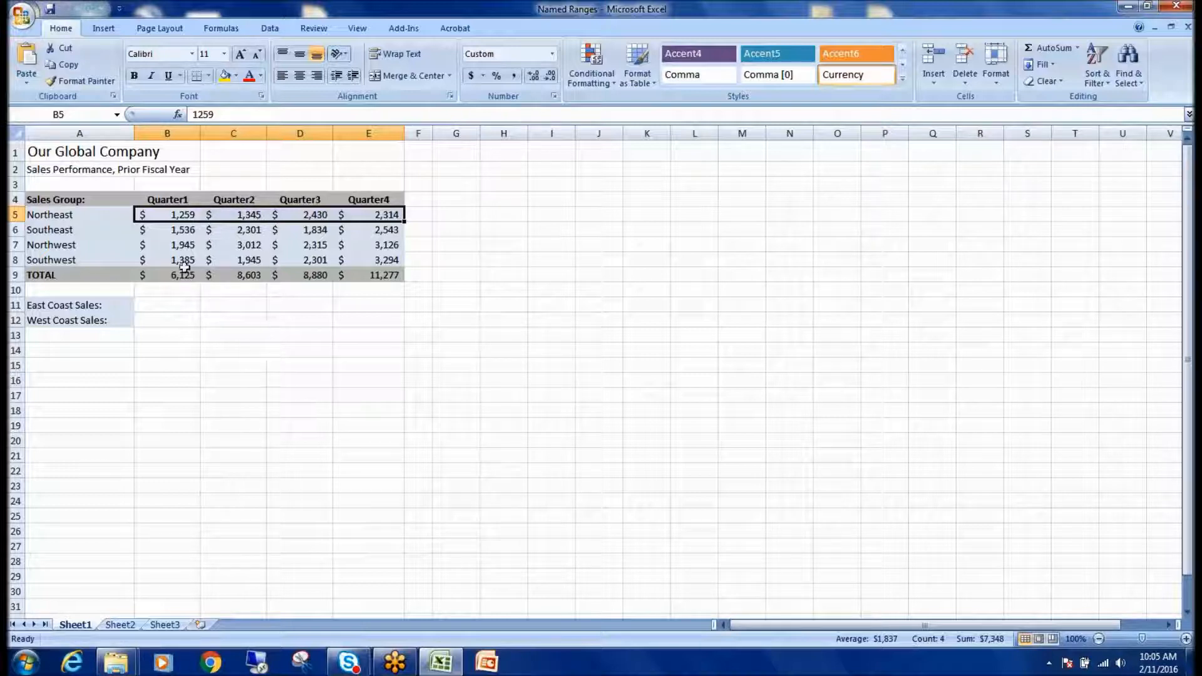
click(165, 217)
drag(165, 217, 398, 228)
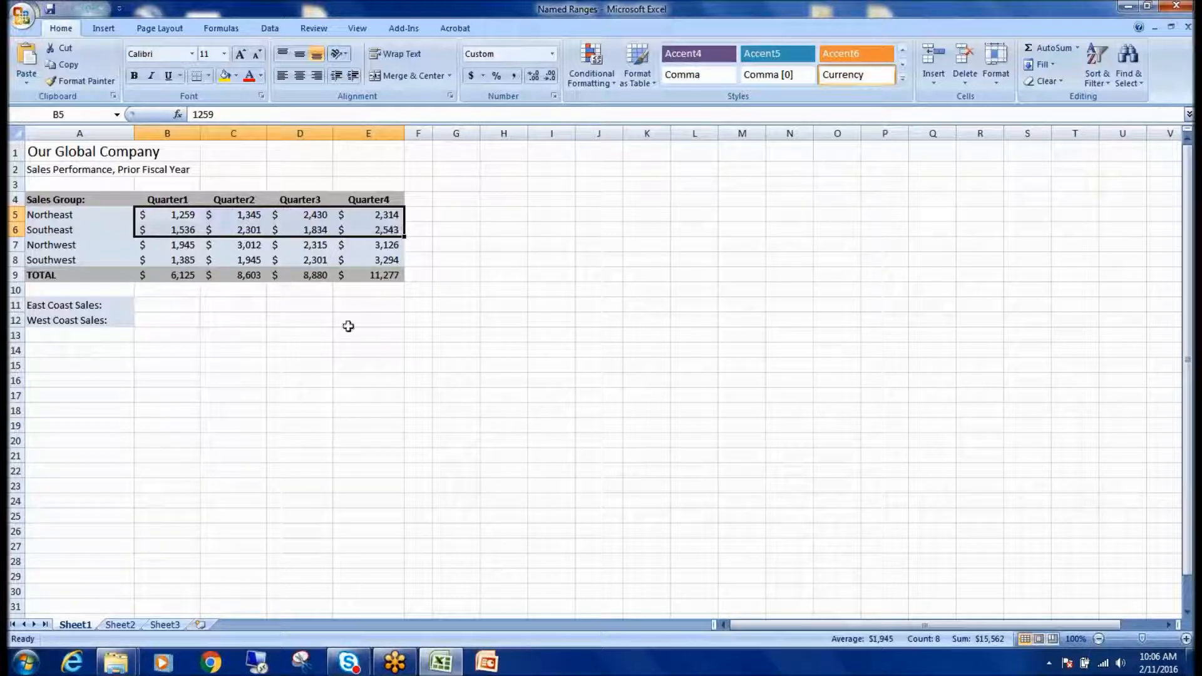
click(321, 336)
drag(173, 215, 369, 214)
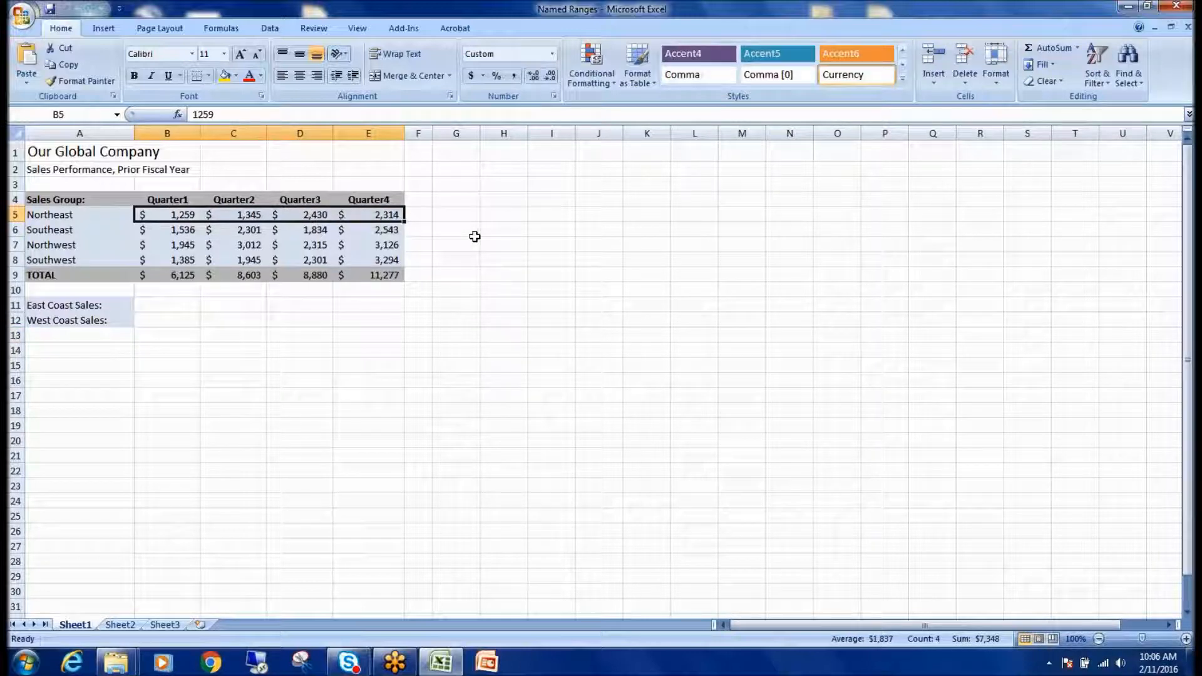
click(90, 114)
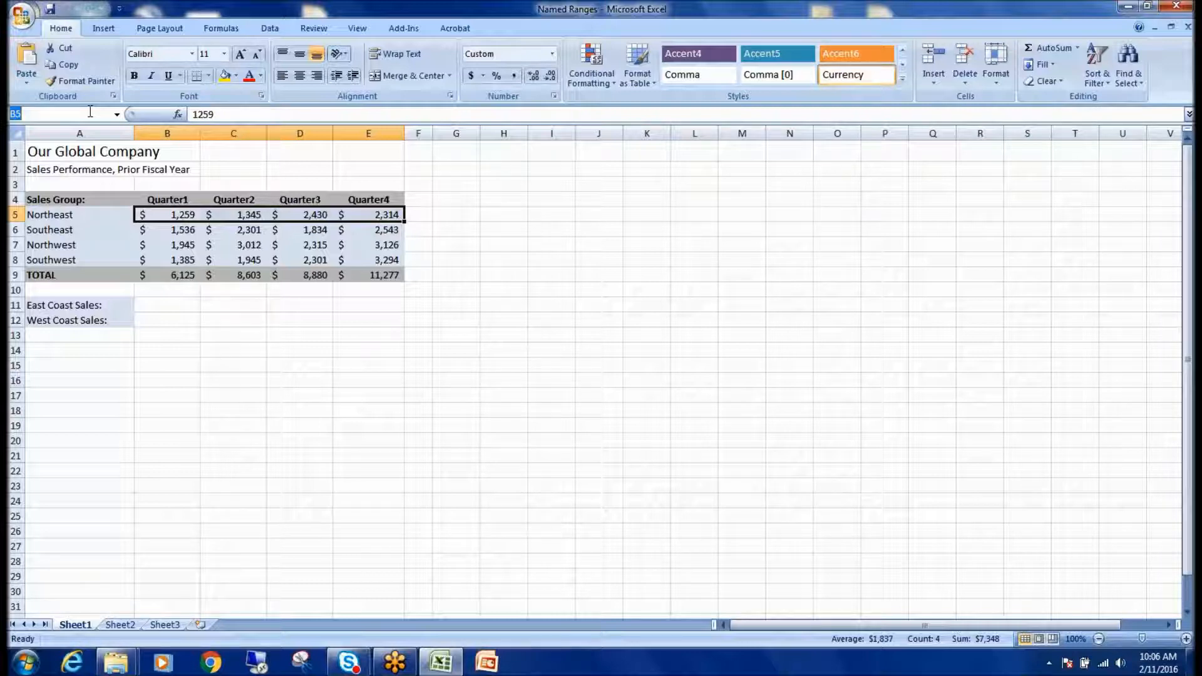
text(NESales)
key(Return)
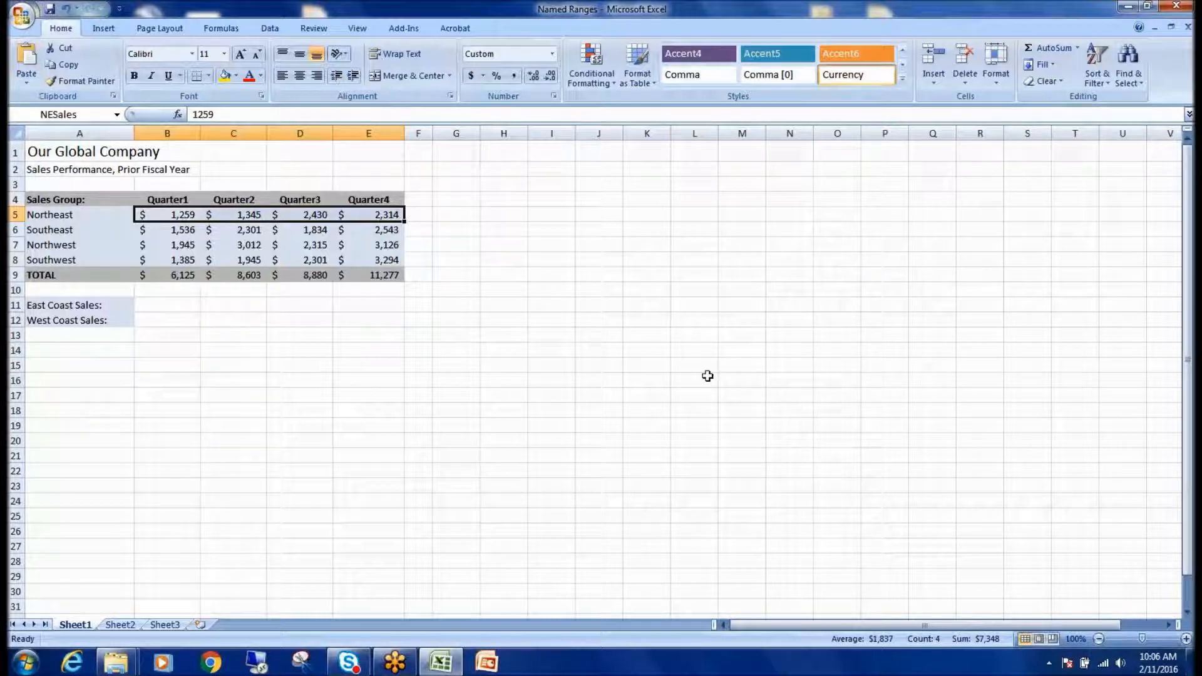
- Move far down the sheet and jump back to the NESales named range
click(710, 323)
click(571, 514)
scroll(573, 510, down, 20)
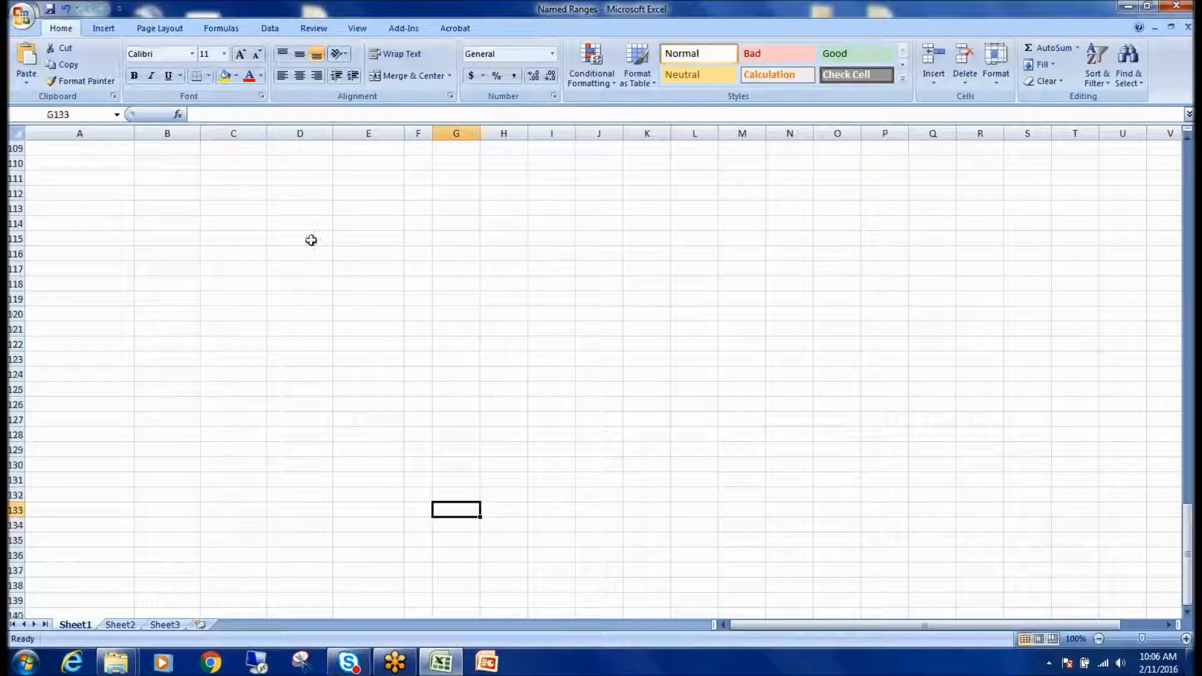
click(117, 116)
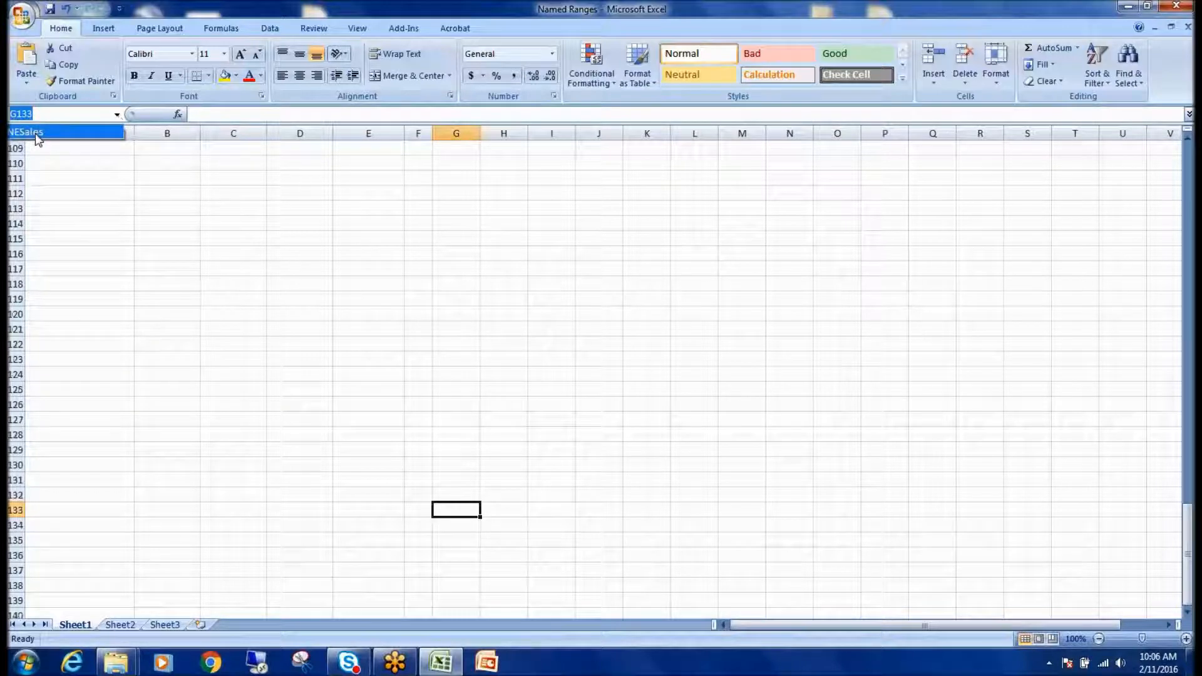
click(38, 132)
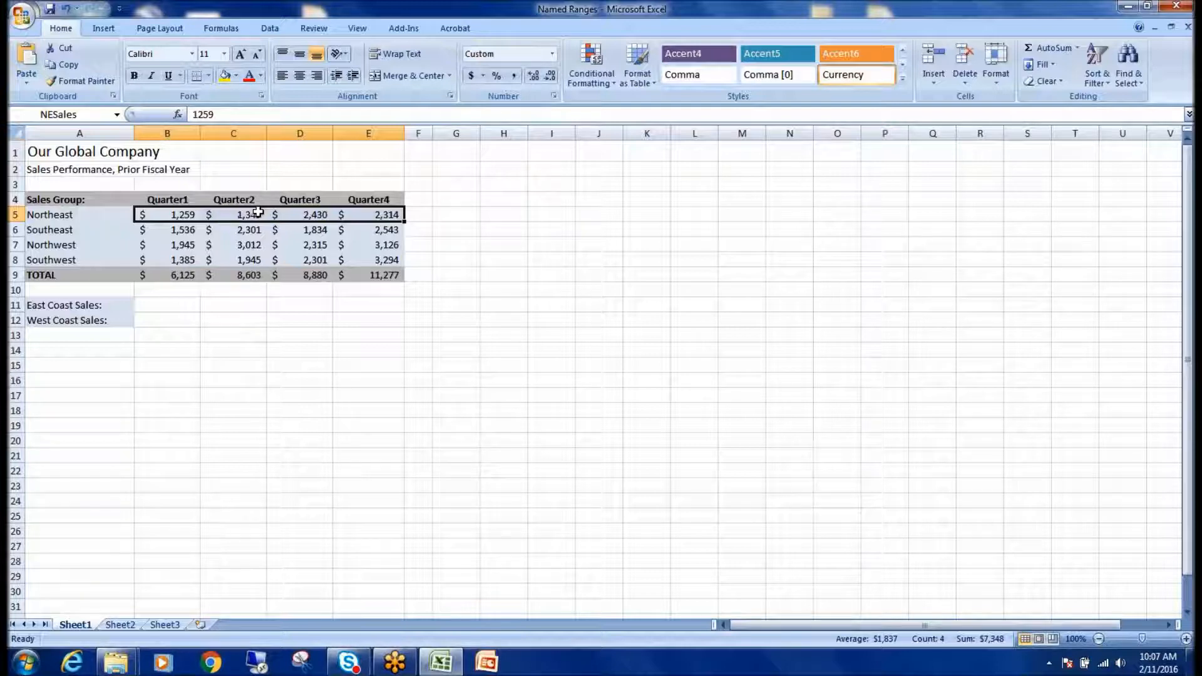
- Name the Southeast quarterly figures in B6:E6 as SESales
click(182, 229)
drag(181, 229, 359, 228)
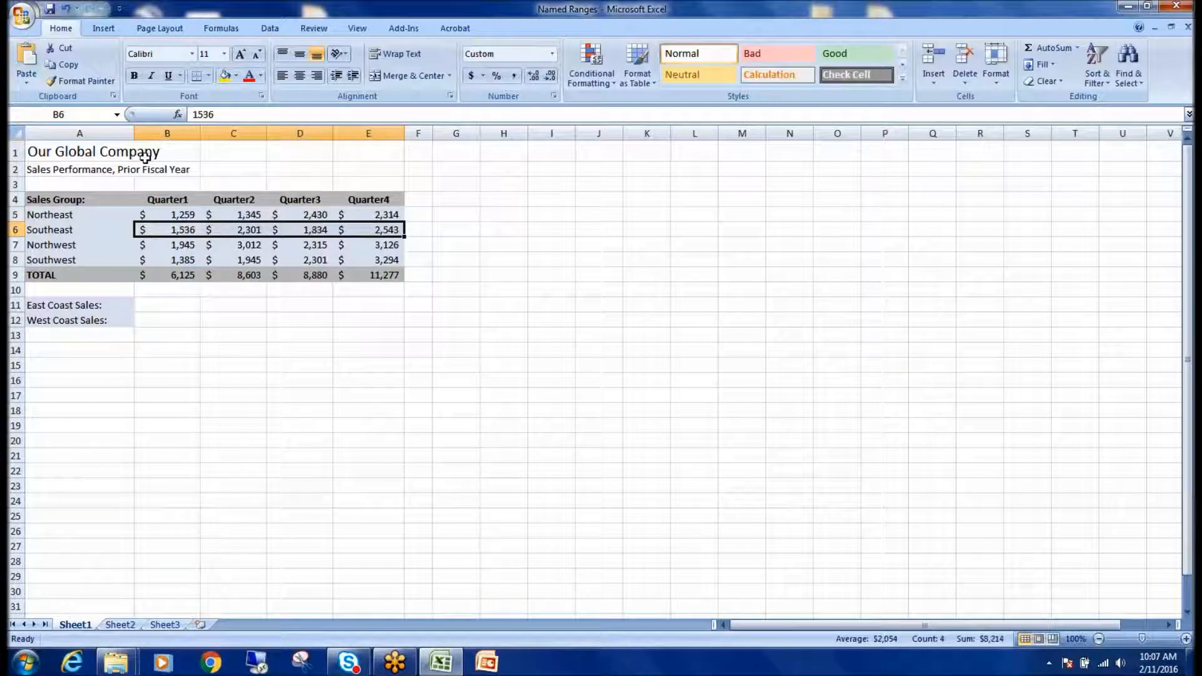
click(87, 115)
text(SESales)
key(Return)
click(238, 348)
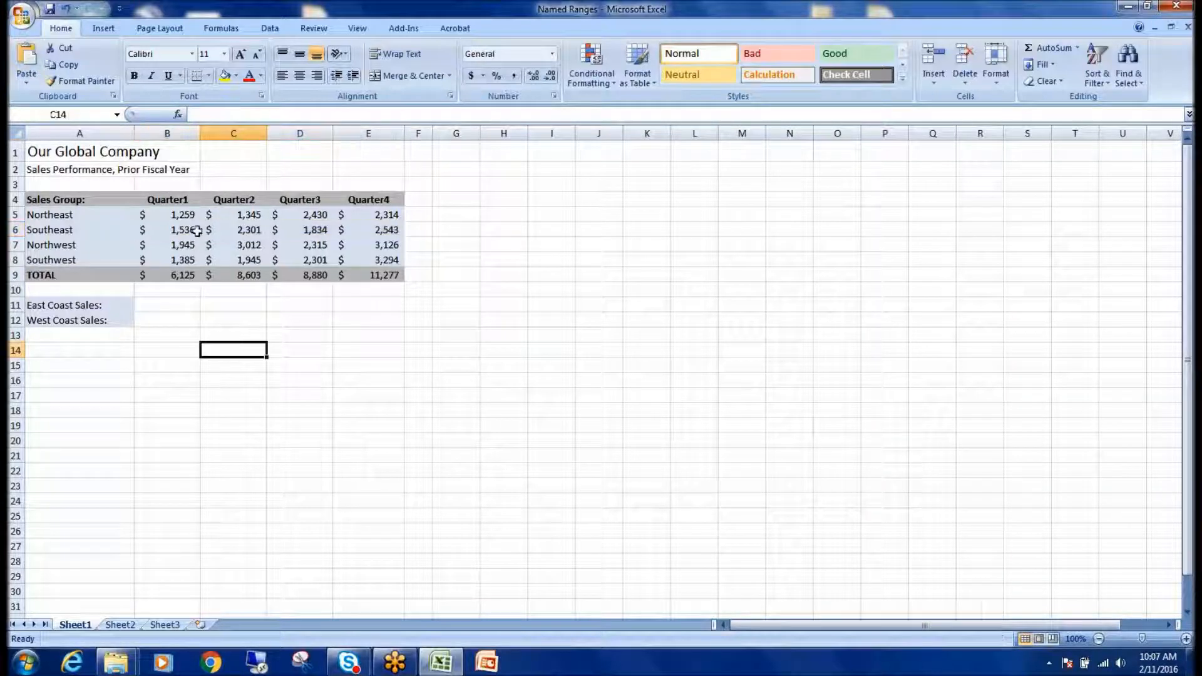
- Check the list of defined names and review the Northeast and Southeast figures that make up East Coast Sales
click(183, 216)
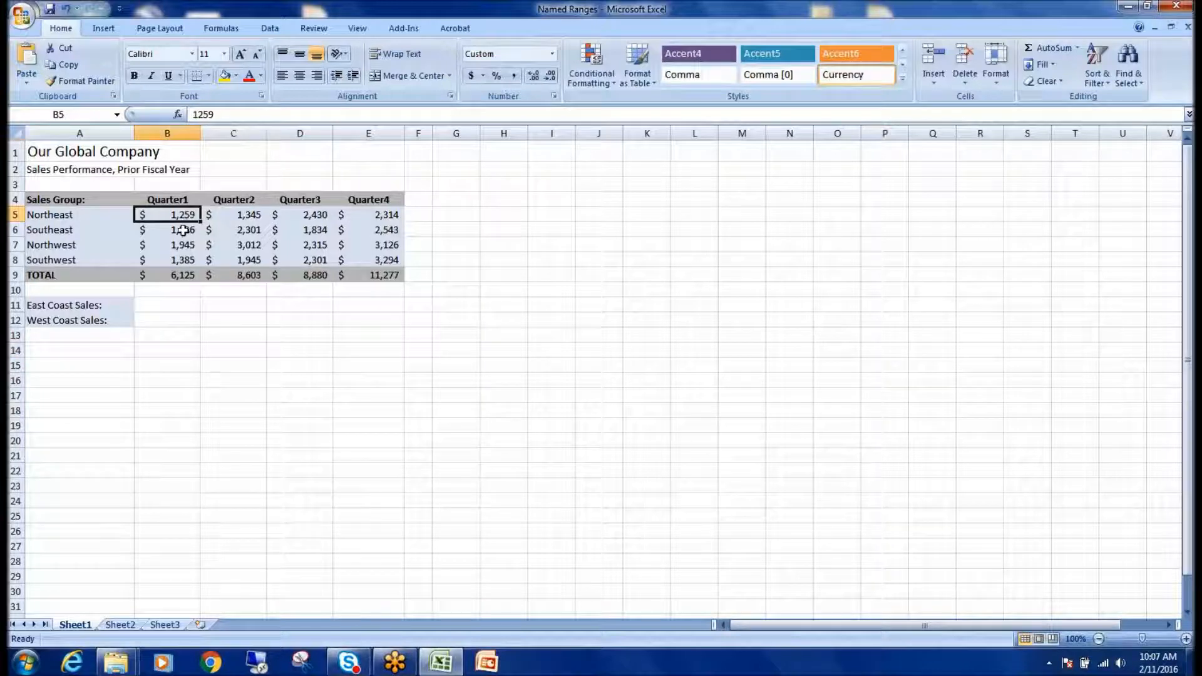
click(182, 231)
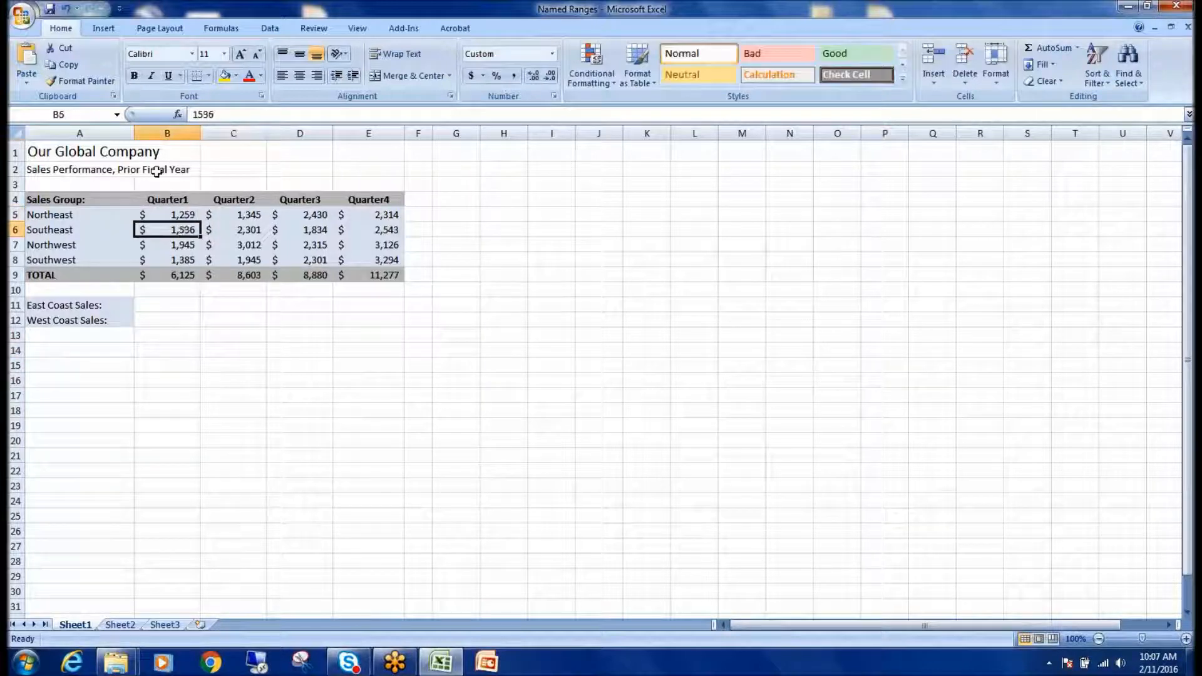
click(117, 115)
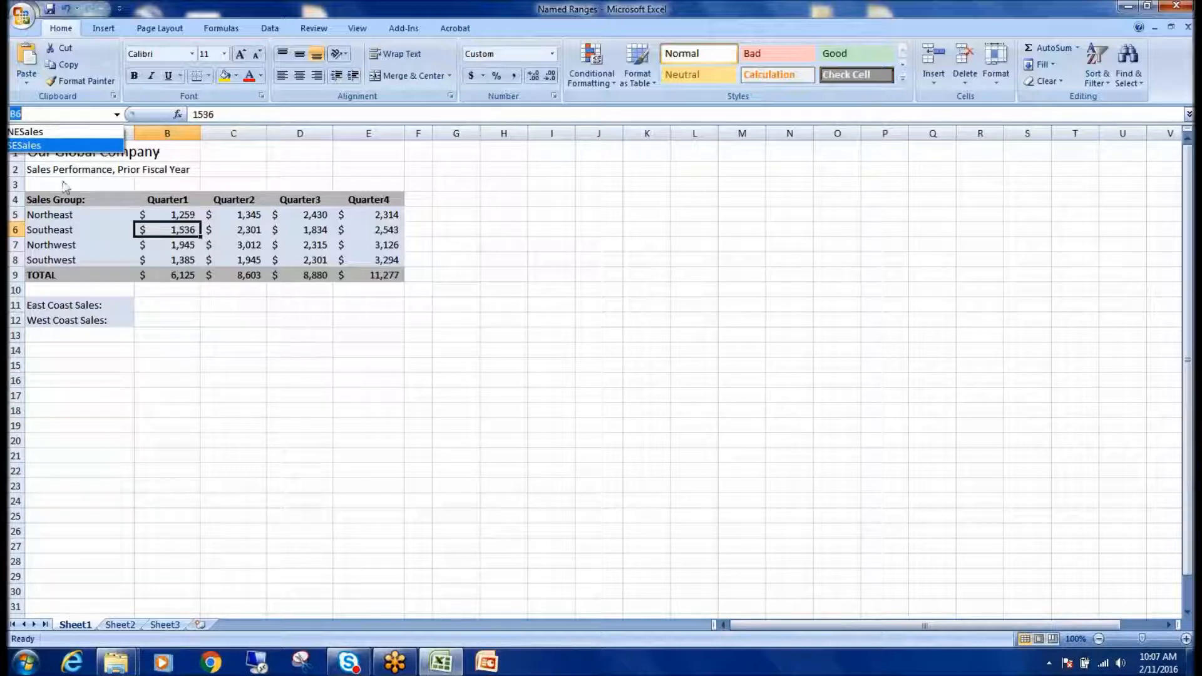
click(260, 355)
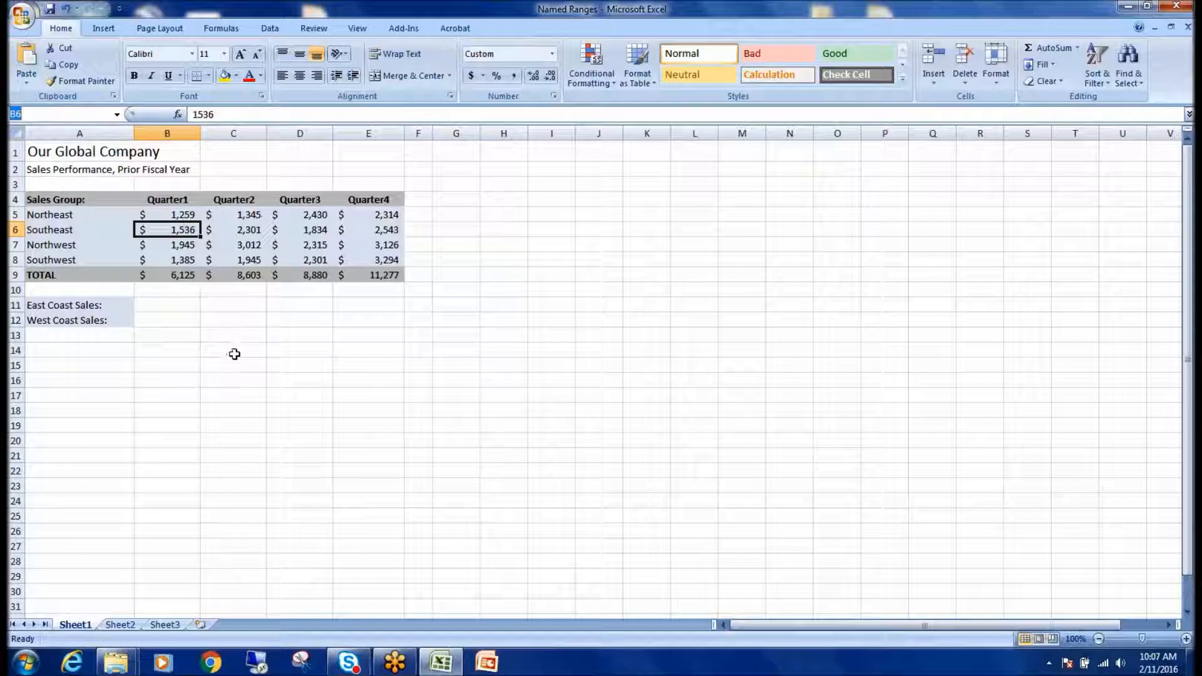
click(80, 216)
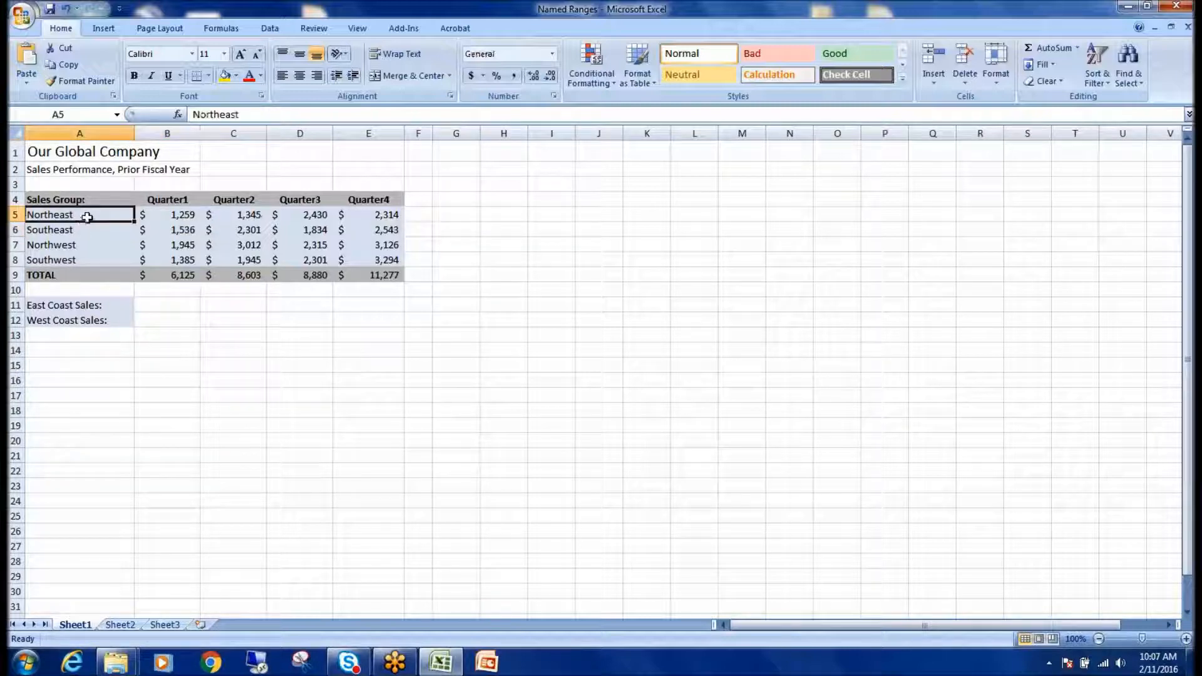
drag(177, 214, 384, 223)
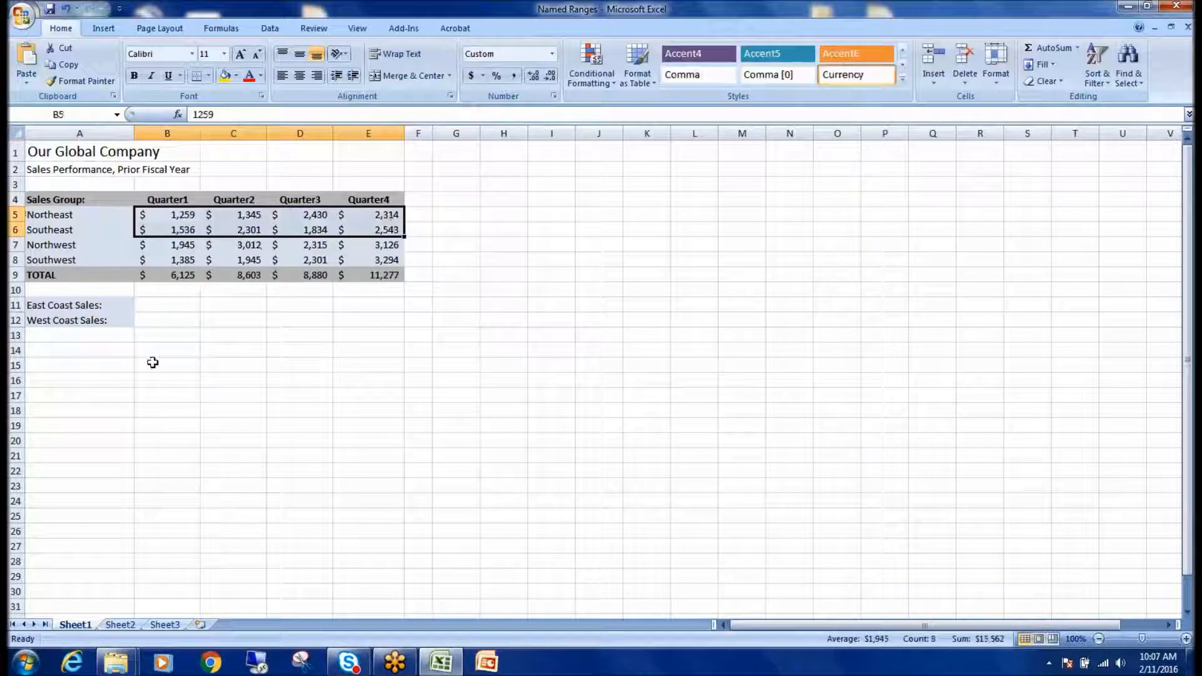
drag(152, 363, 148, 353)
click(66, 305)
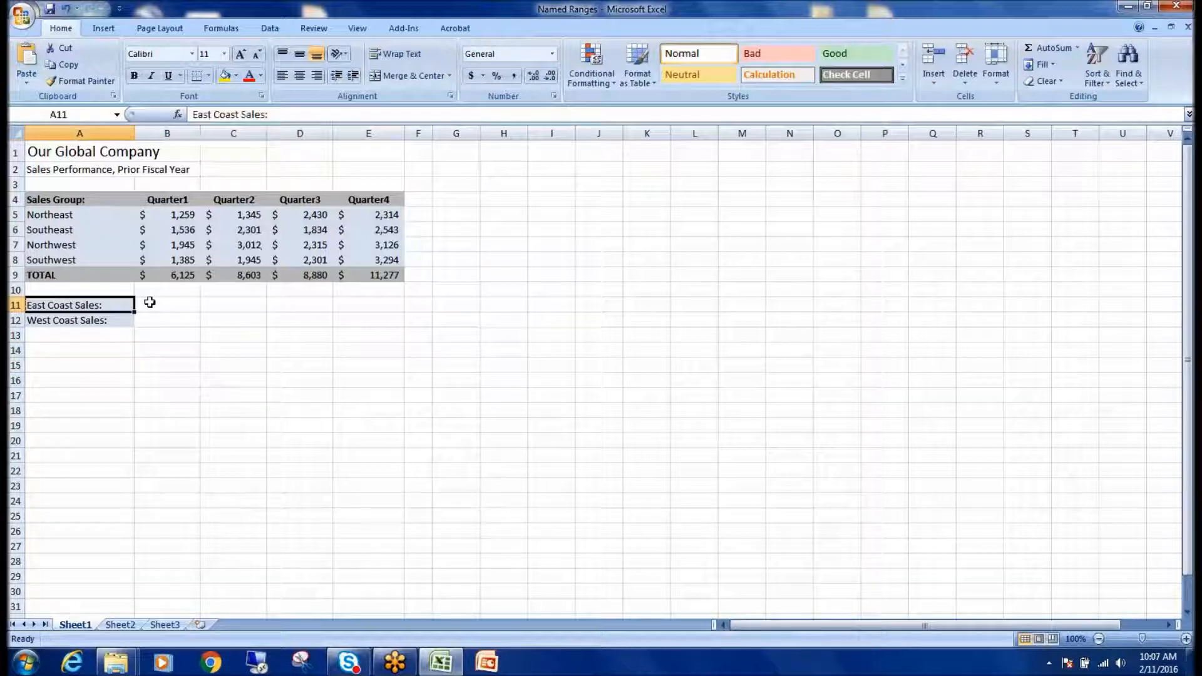
- Total East Coast Sales in B11 with the formula =SUM(NESales,SESales)
click(149, 302)
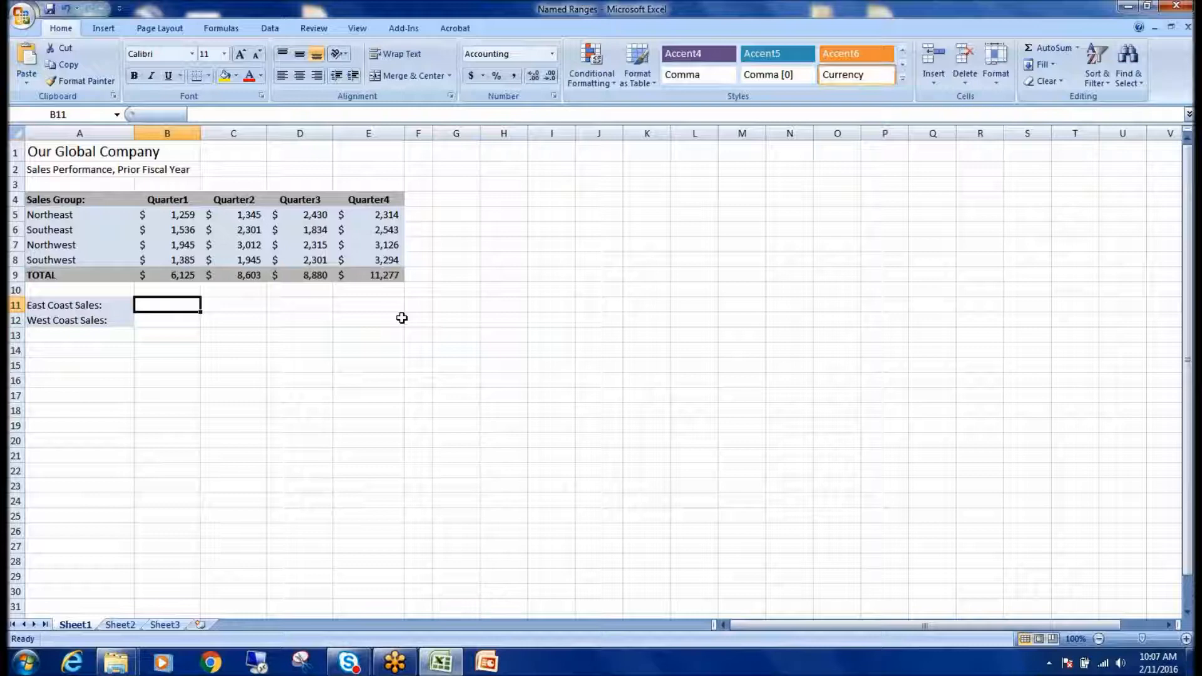
text(=)
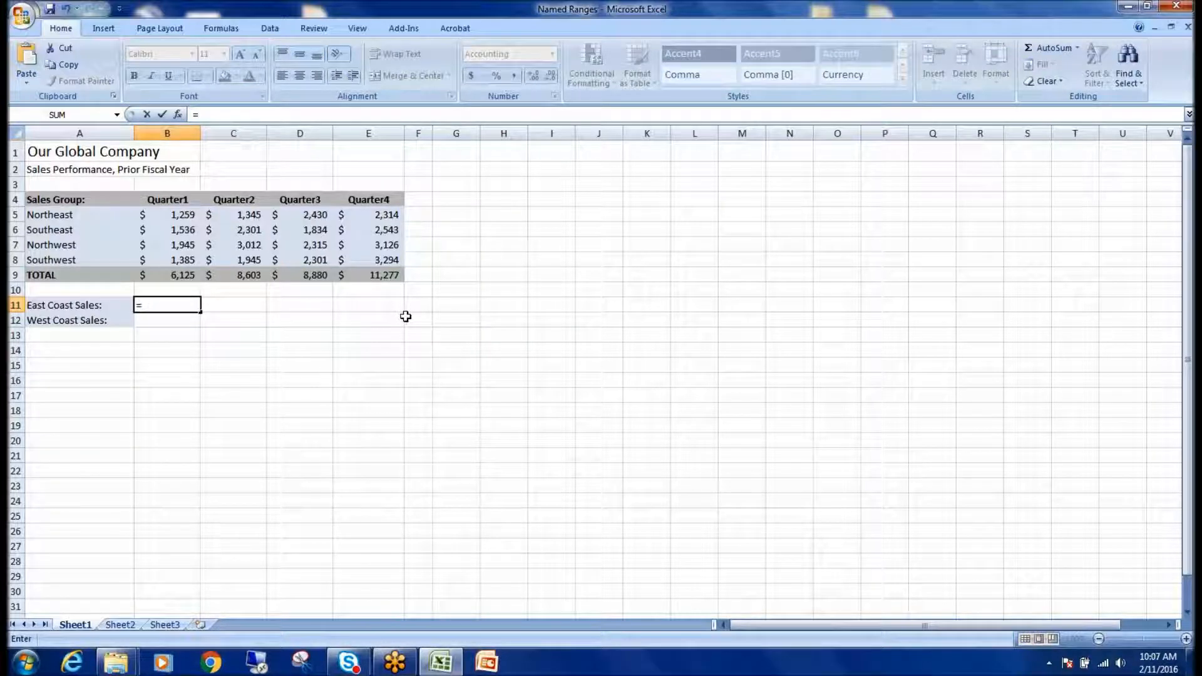
text(SUM)
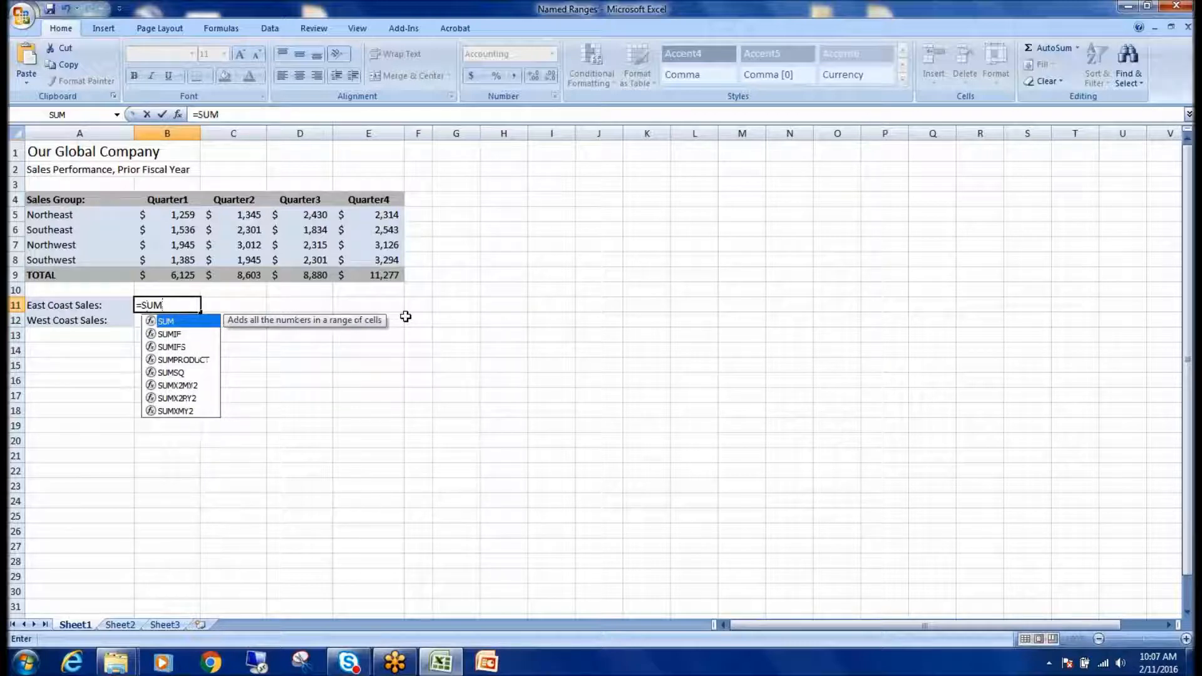
text(()
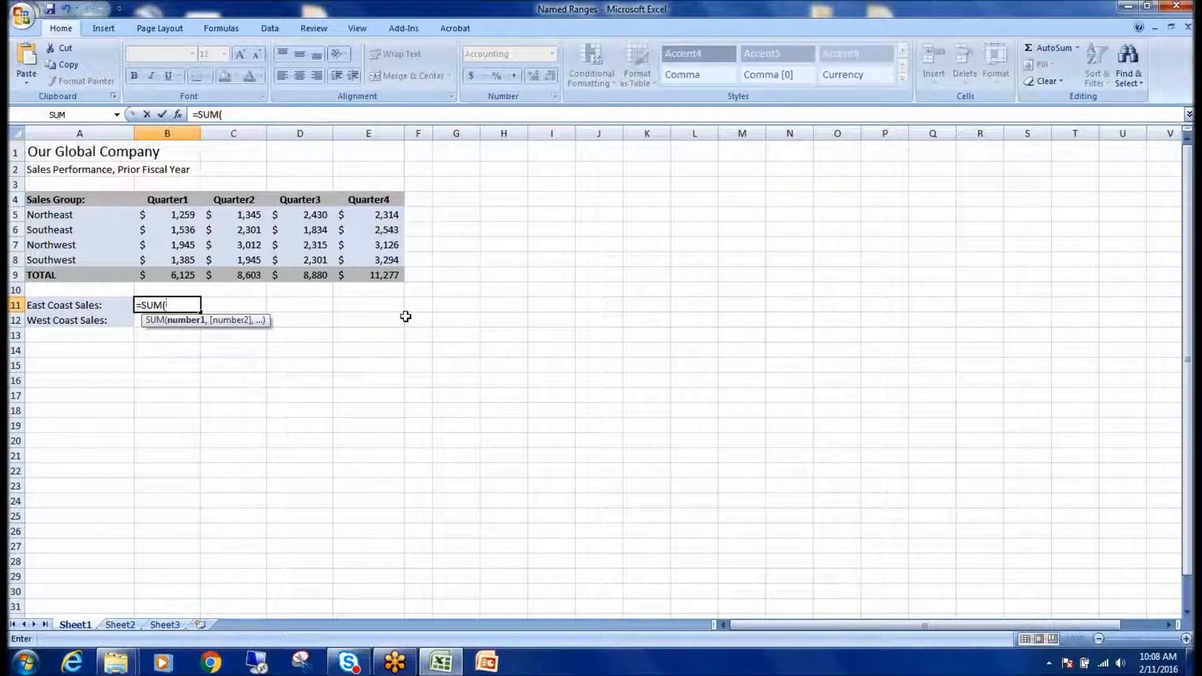
text(NE)
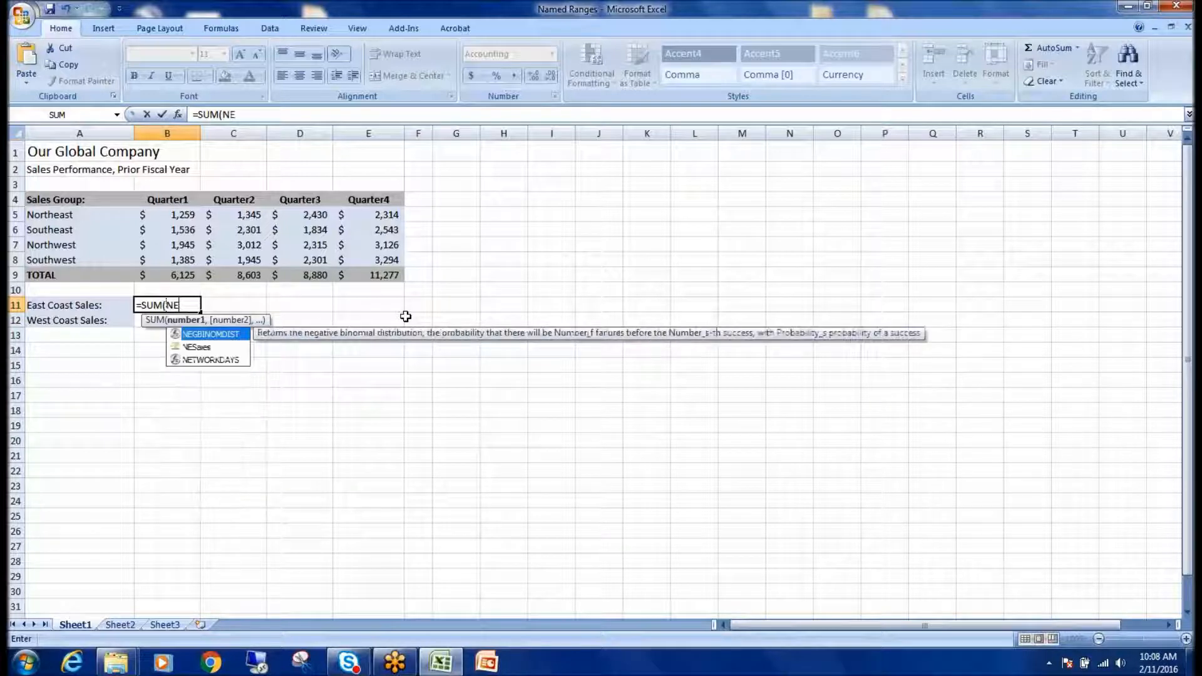
double_click(199, 348)
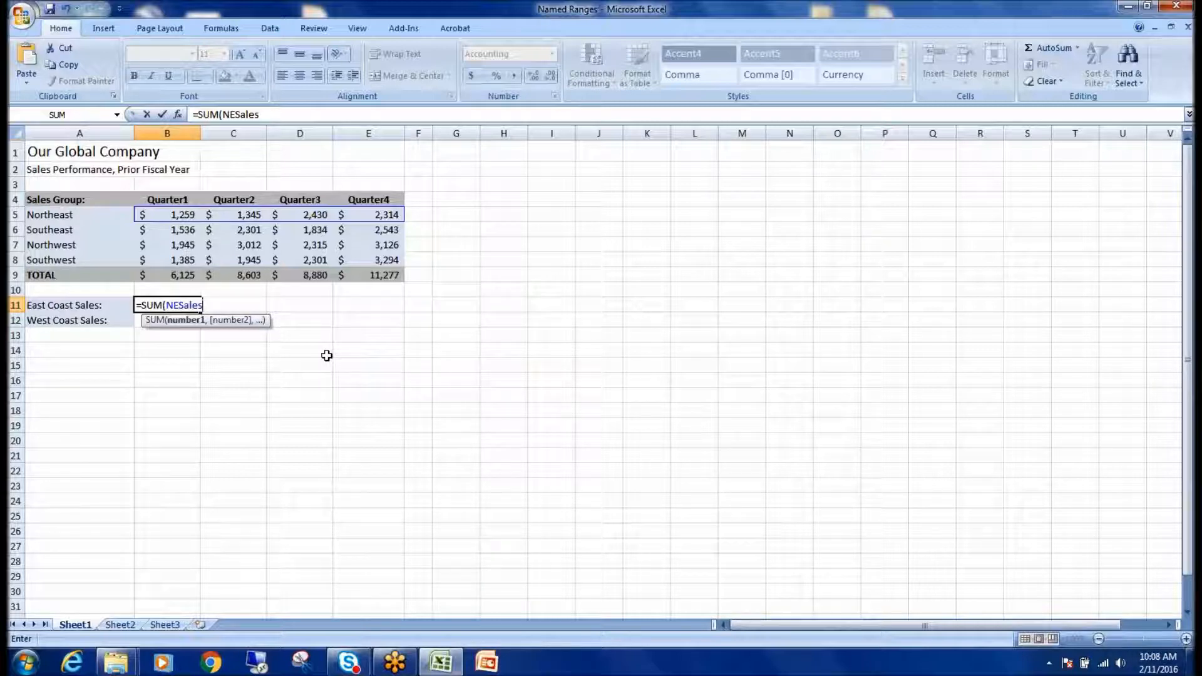
text(,)
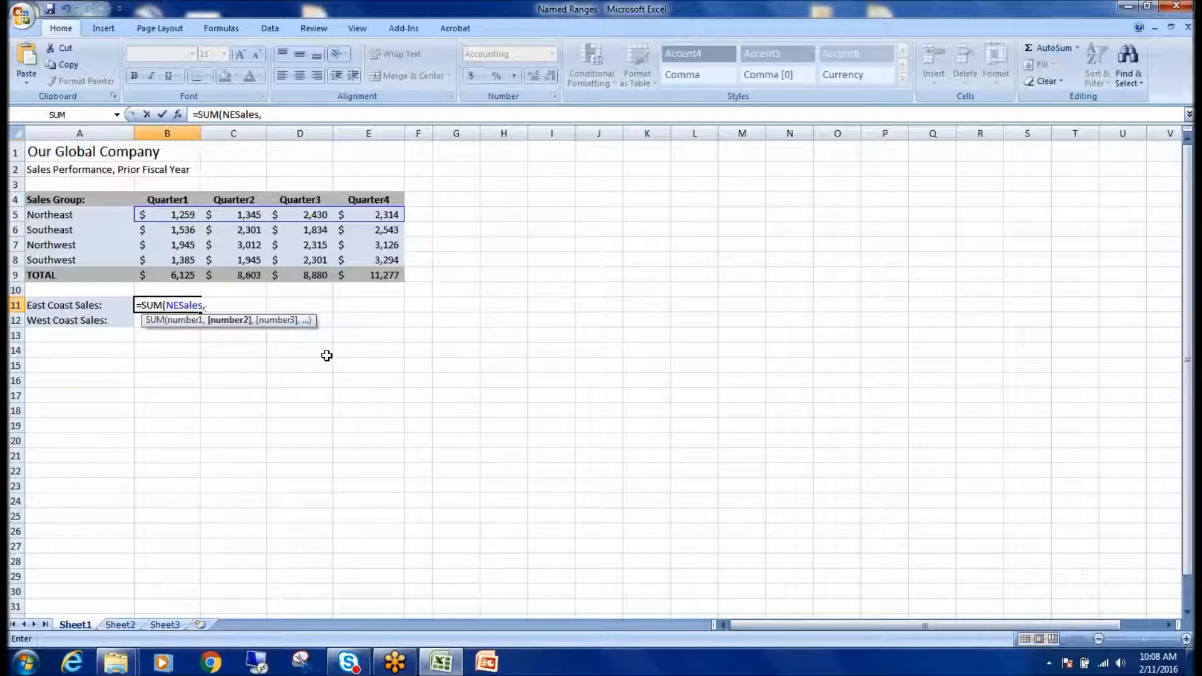
text(S)
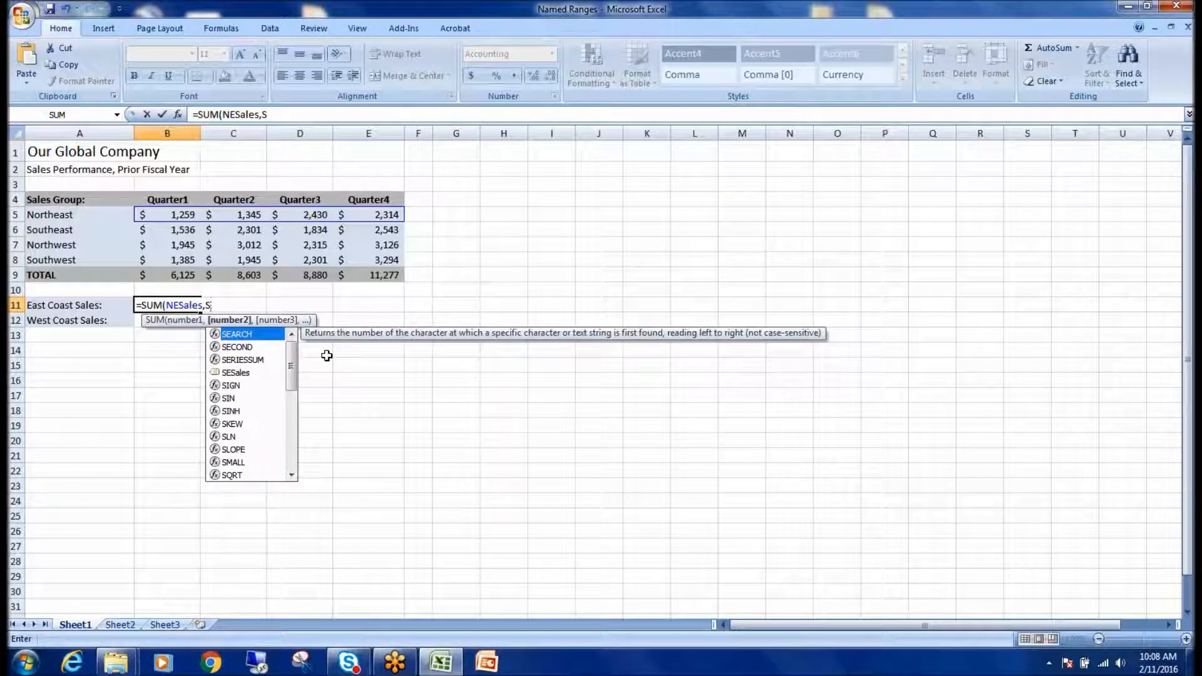
click(239, 373)
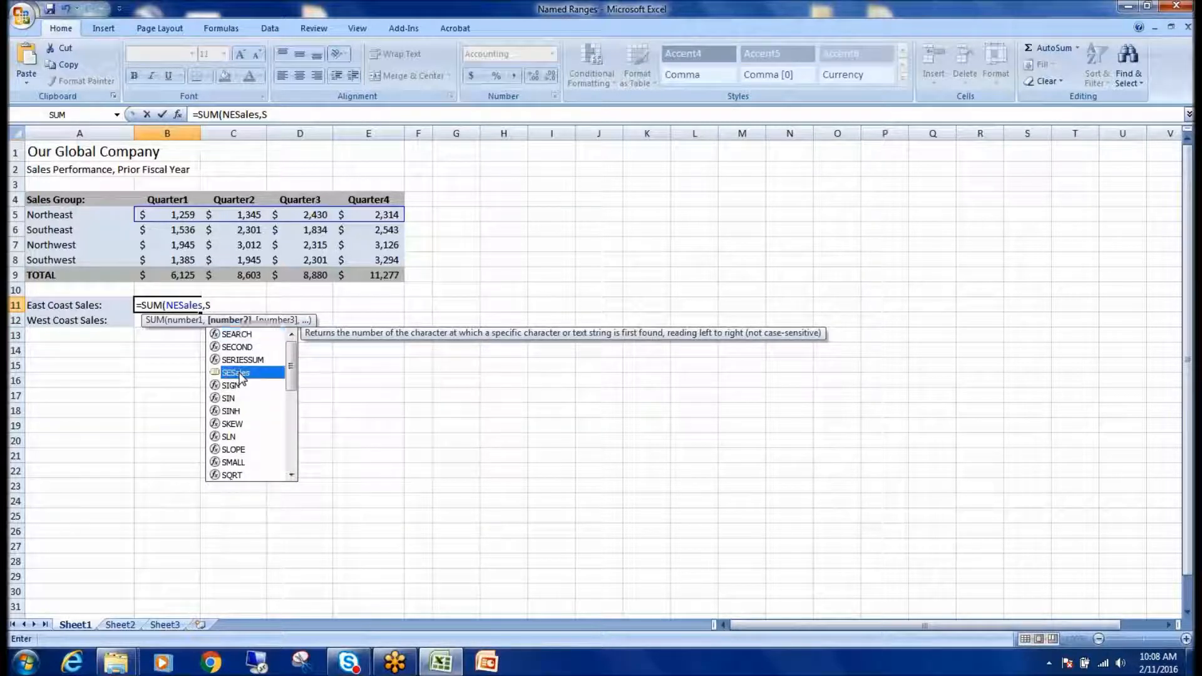
double_click(240, 374)
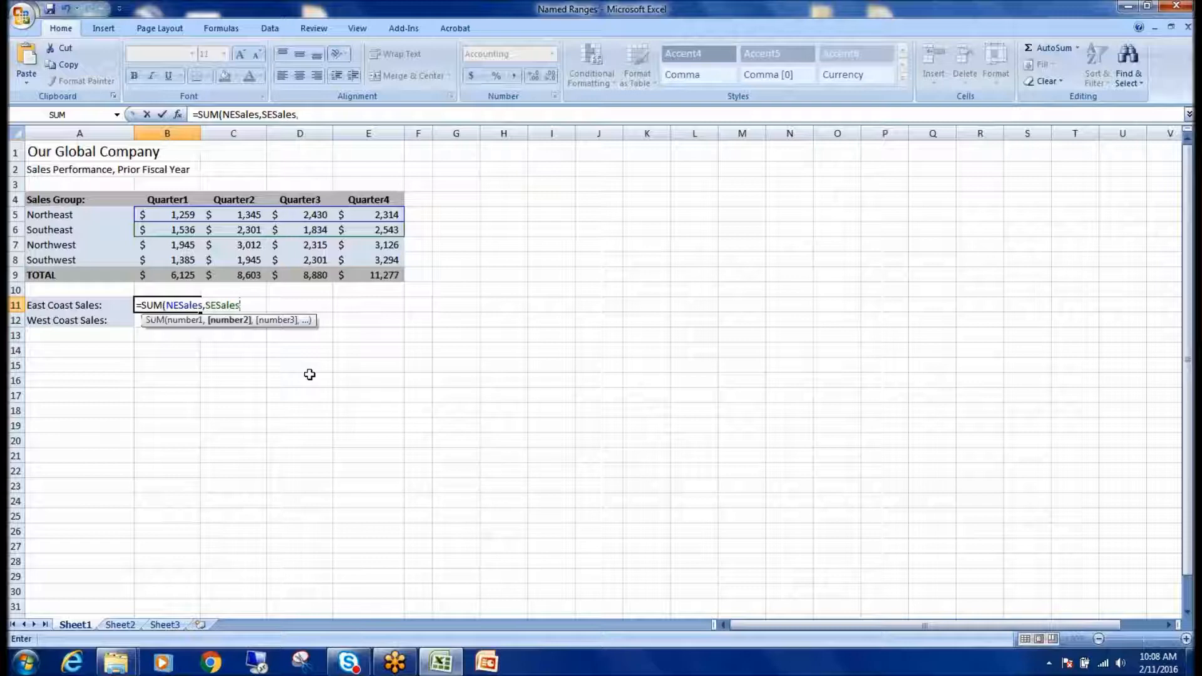
text())
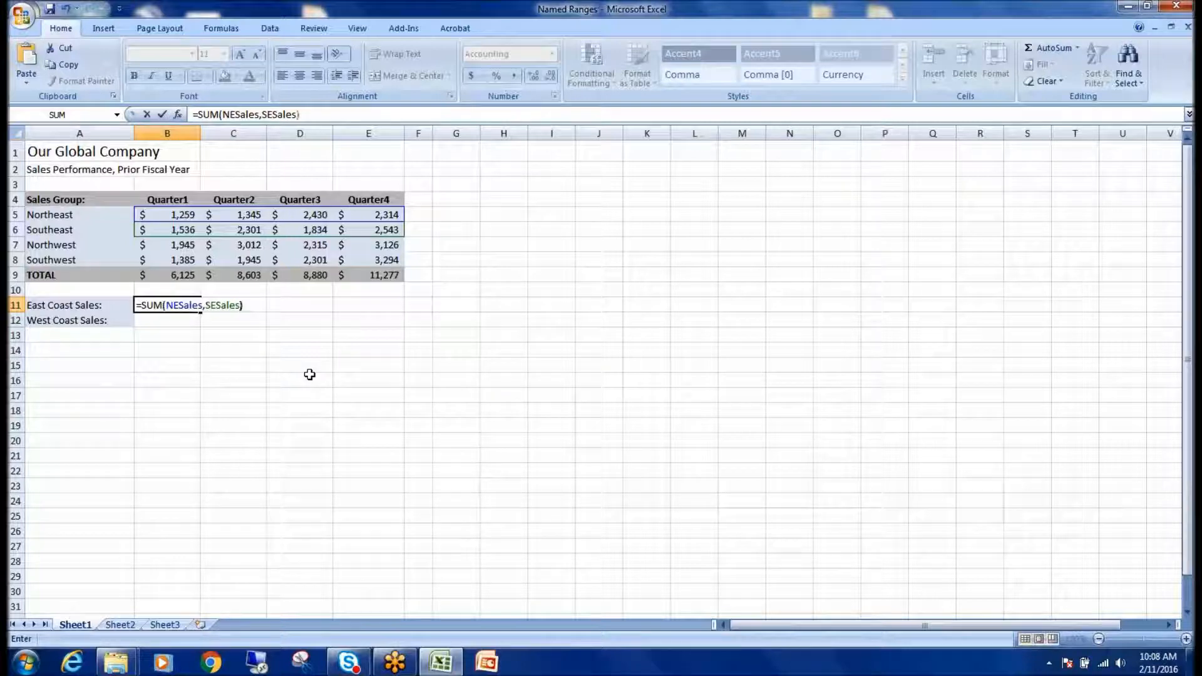
key(Return)
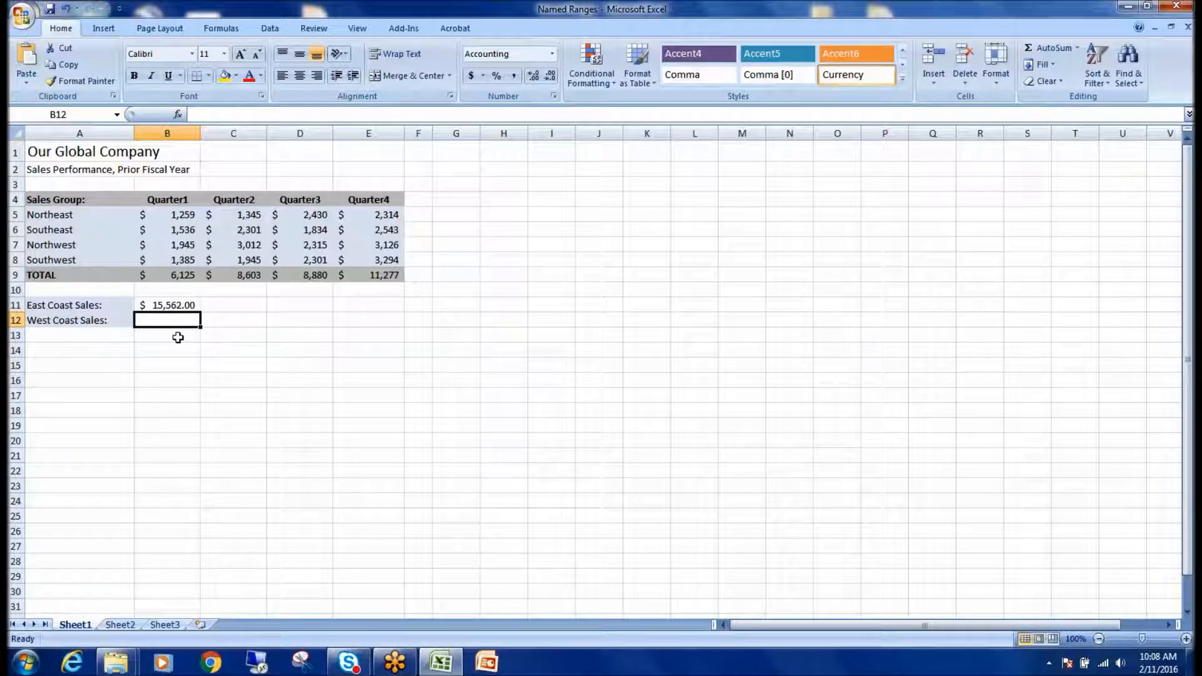
- Review the East Coast Sales formula in B11 and the Northeast, Southeast, Northwest and Southwest rows of the sales table
click(162, 304)
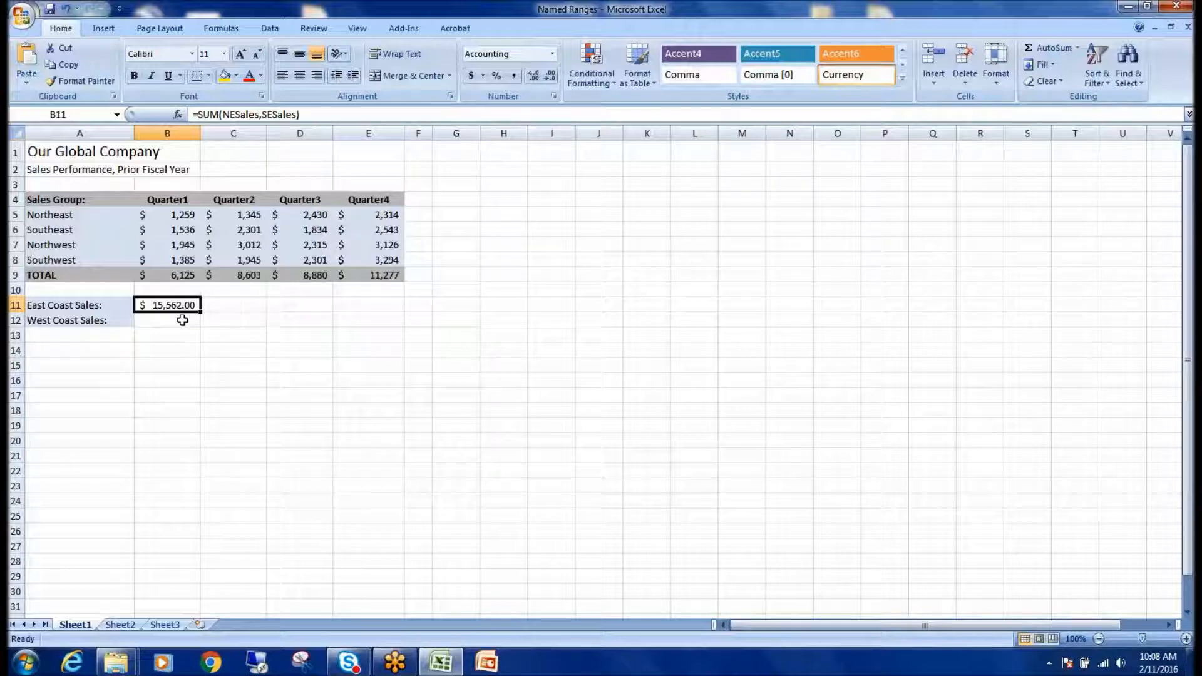
click(1039, 483)
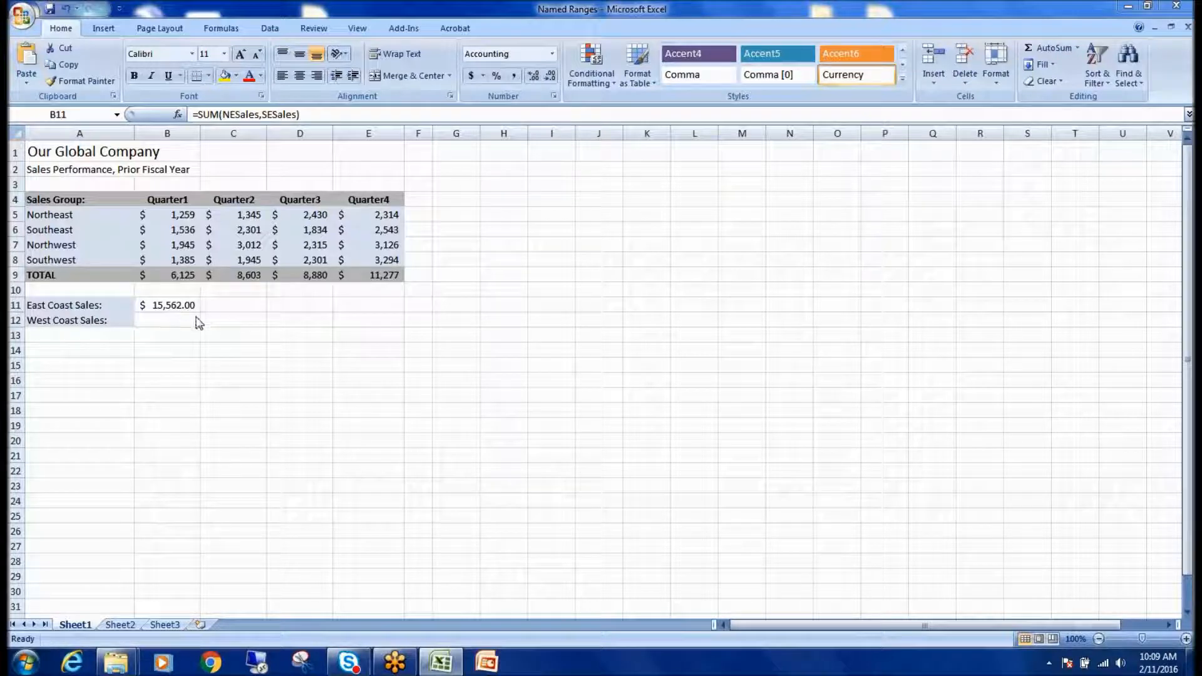
click(174, 217)
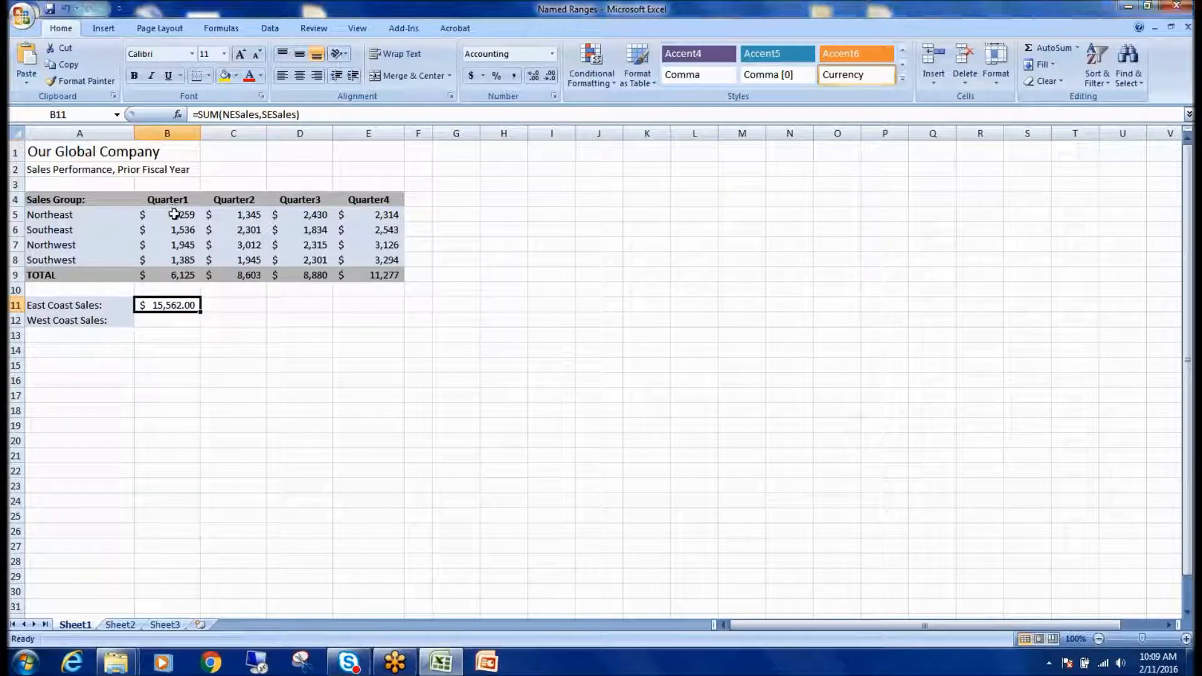
click(189, 219)
click(177, 229)
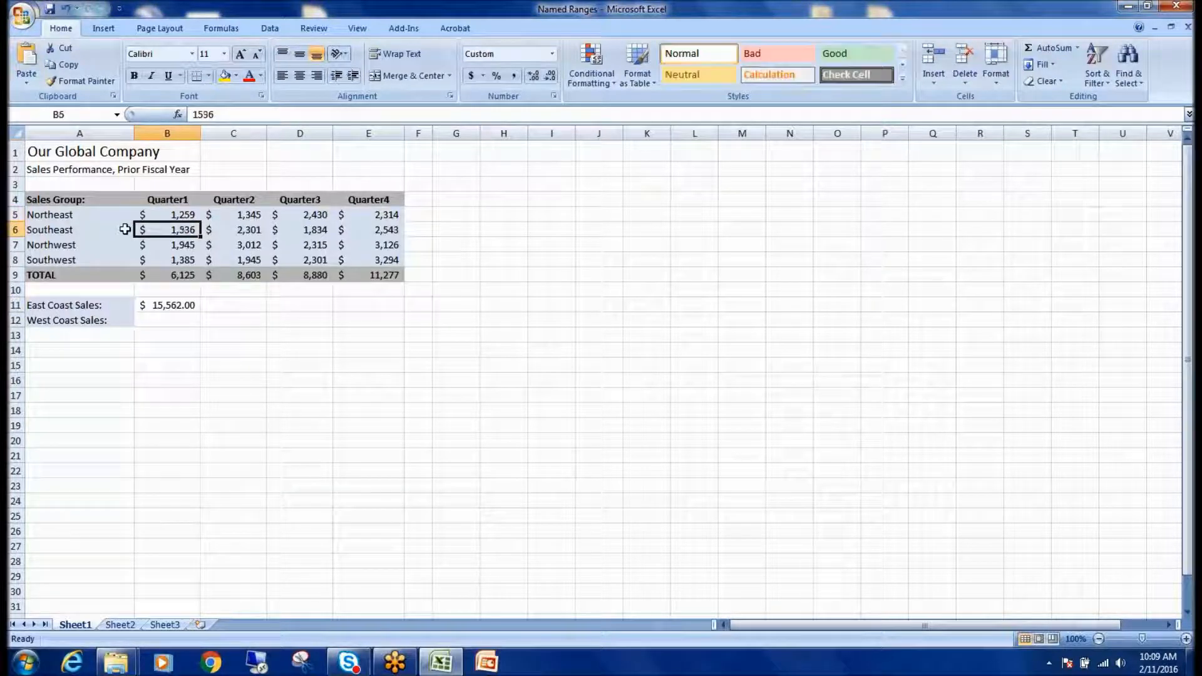
click(85, 228)
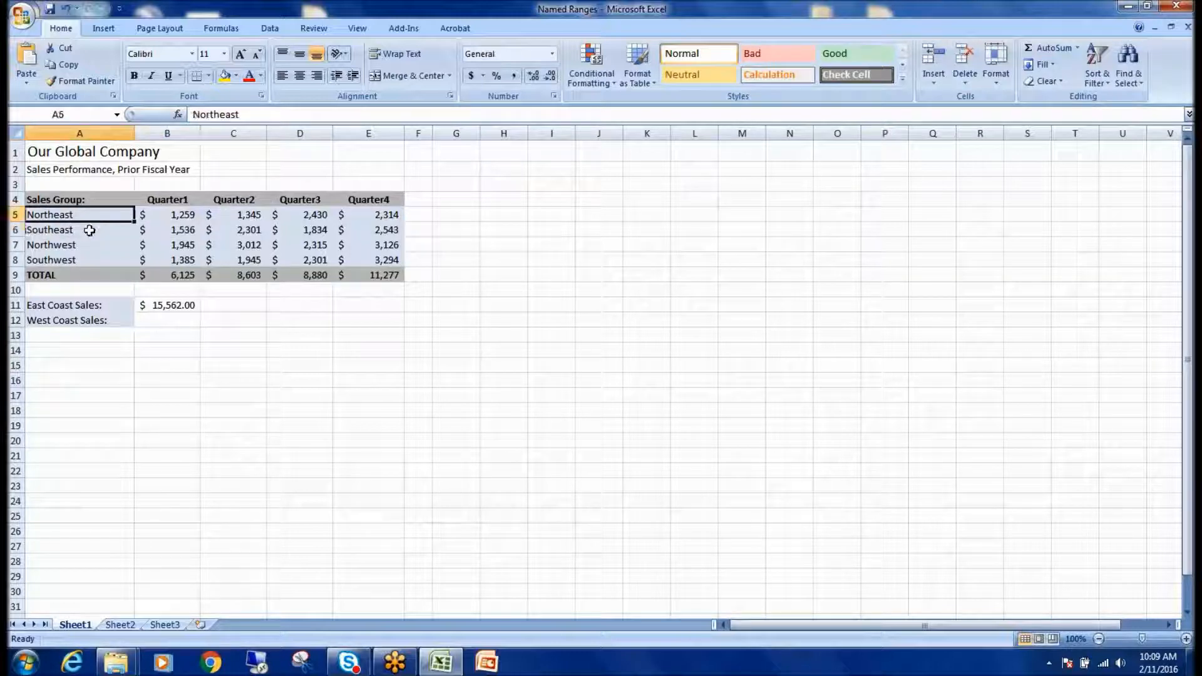
click(85, 243)
click(88, 259)
click(88, 240)
click(87, 220)
- Name the combined Northwest and Southwest quarterly figures in B7:E8 as WestSales
drag(176, 243, 366, 260)
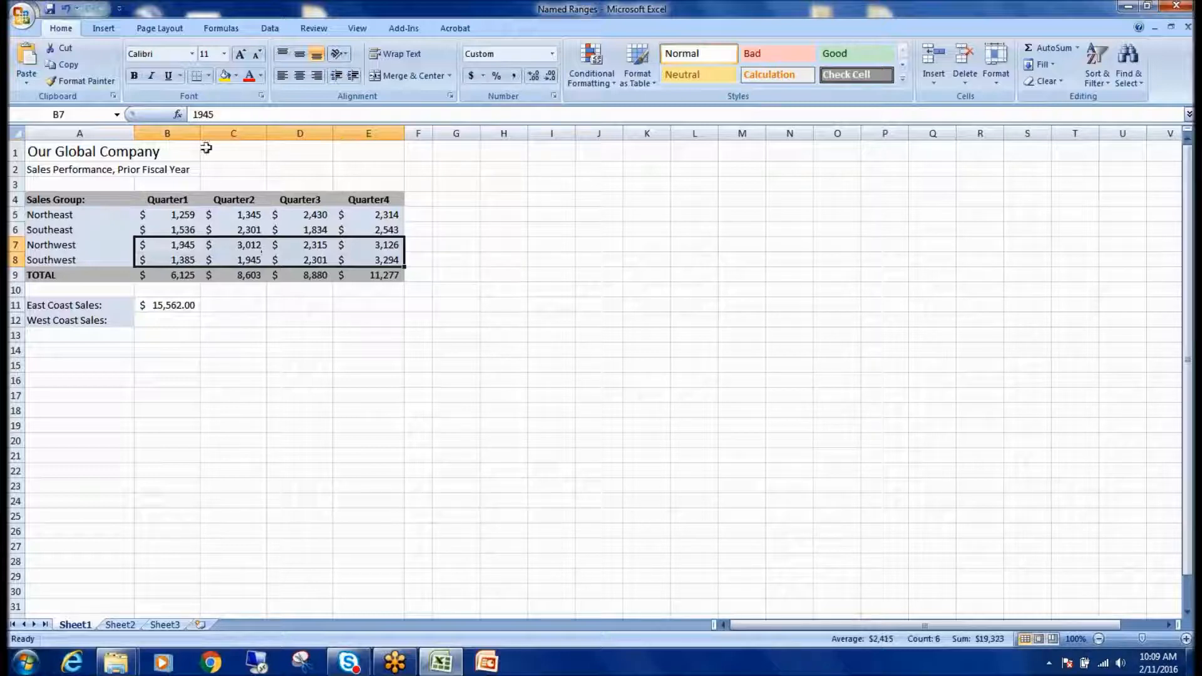
click(69, 114)
text(WestSales)
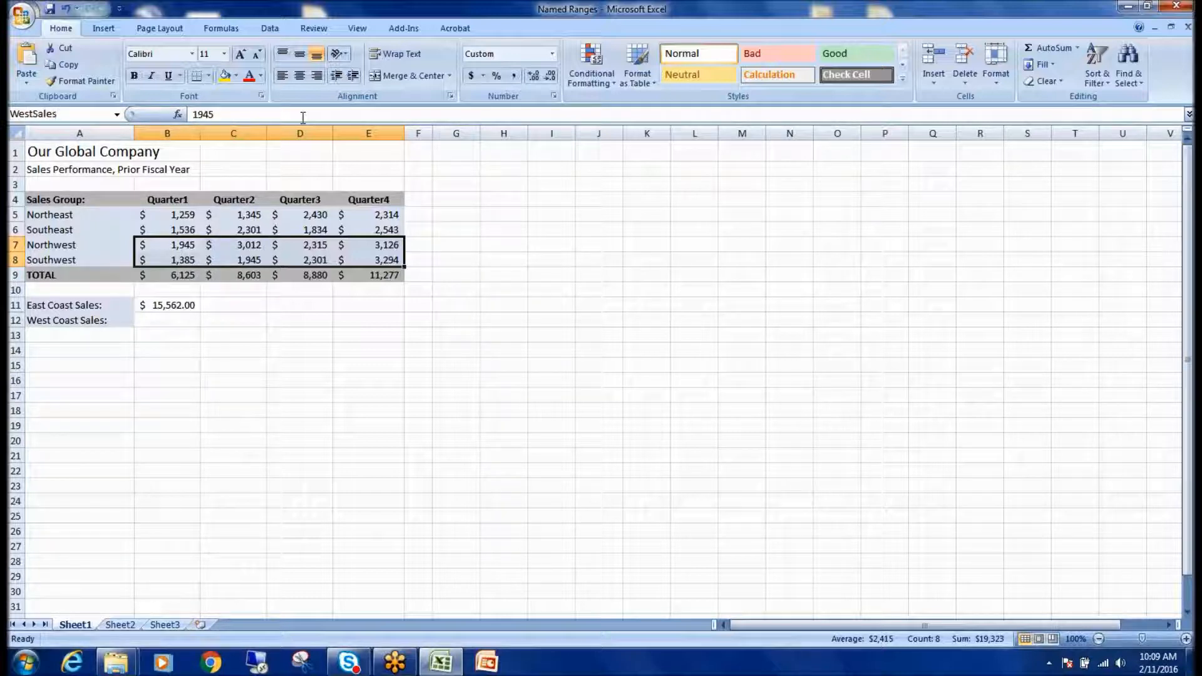
key(Return)
- Check the list of defined names and jump to the WestSales range
click(284, 443)
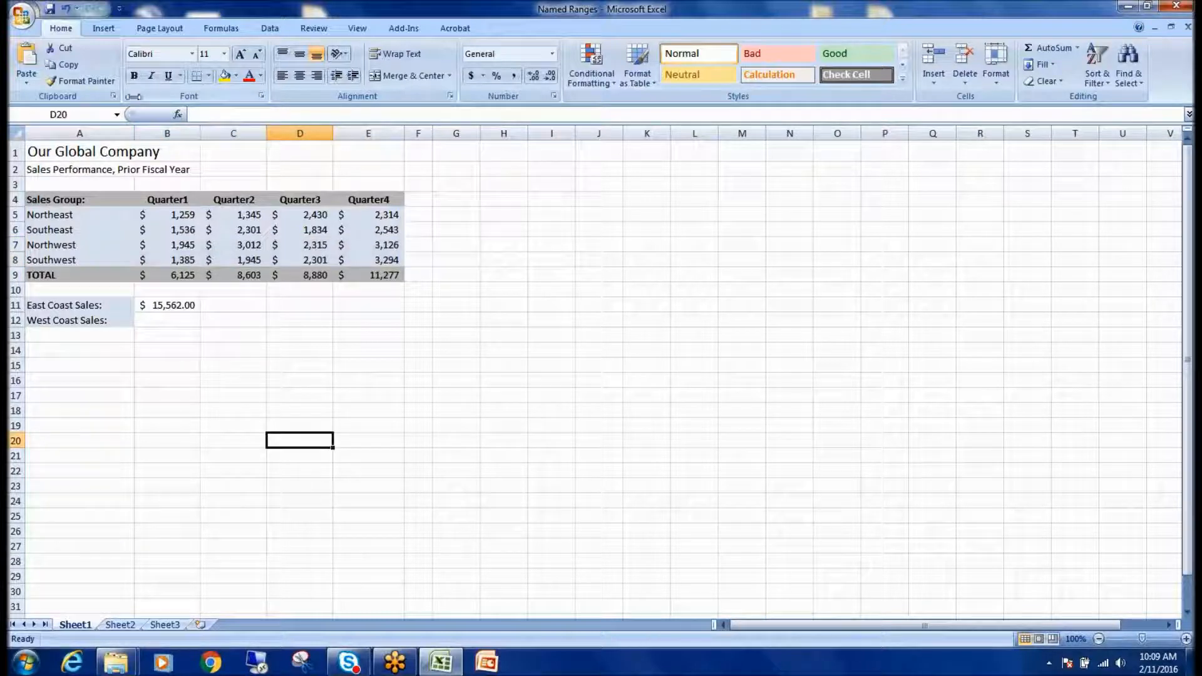
click(116, 114)
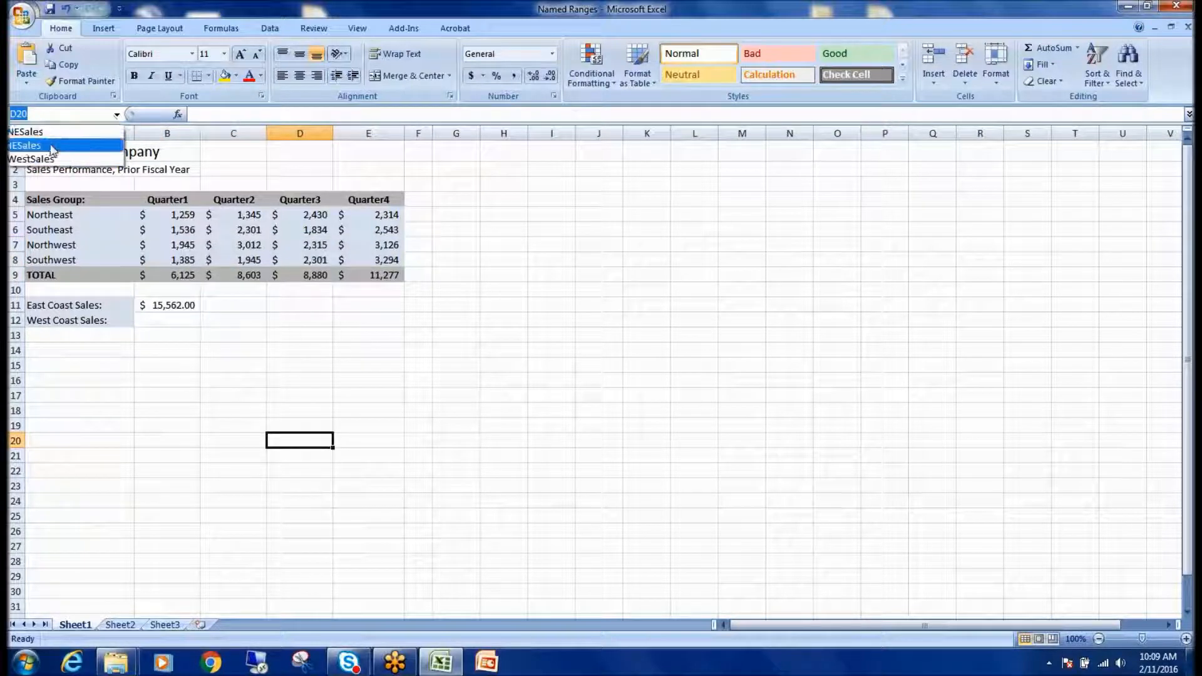
click(716, 378)
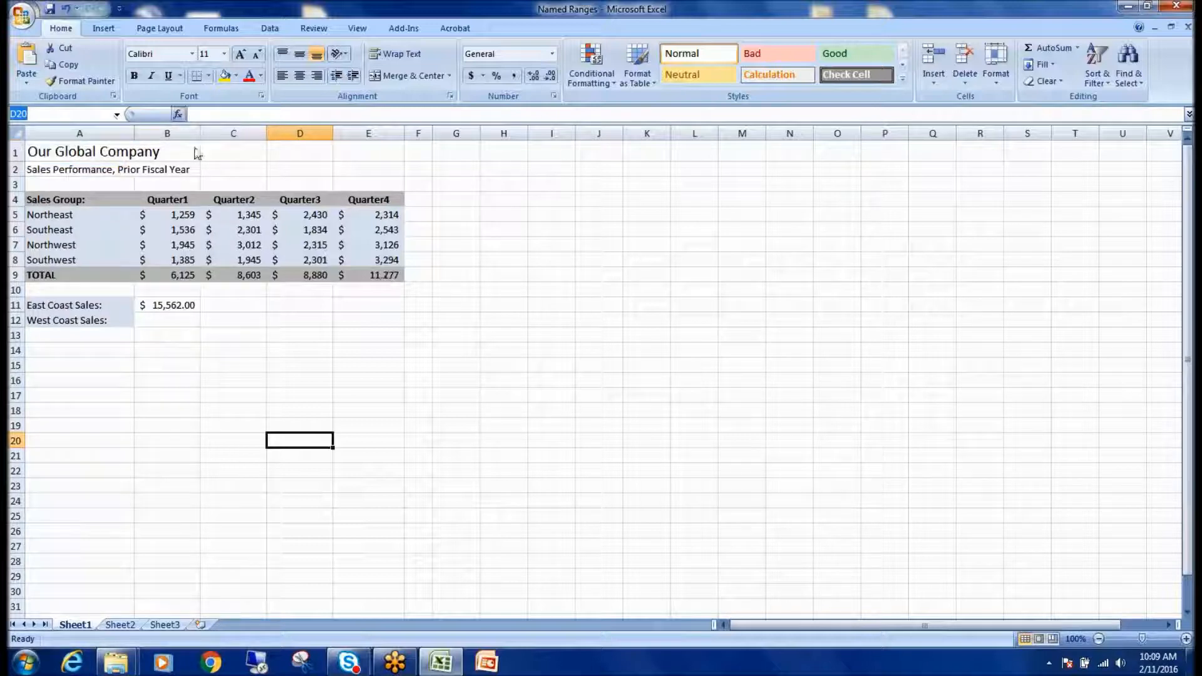
click(116, 115)
click(86, 158)
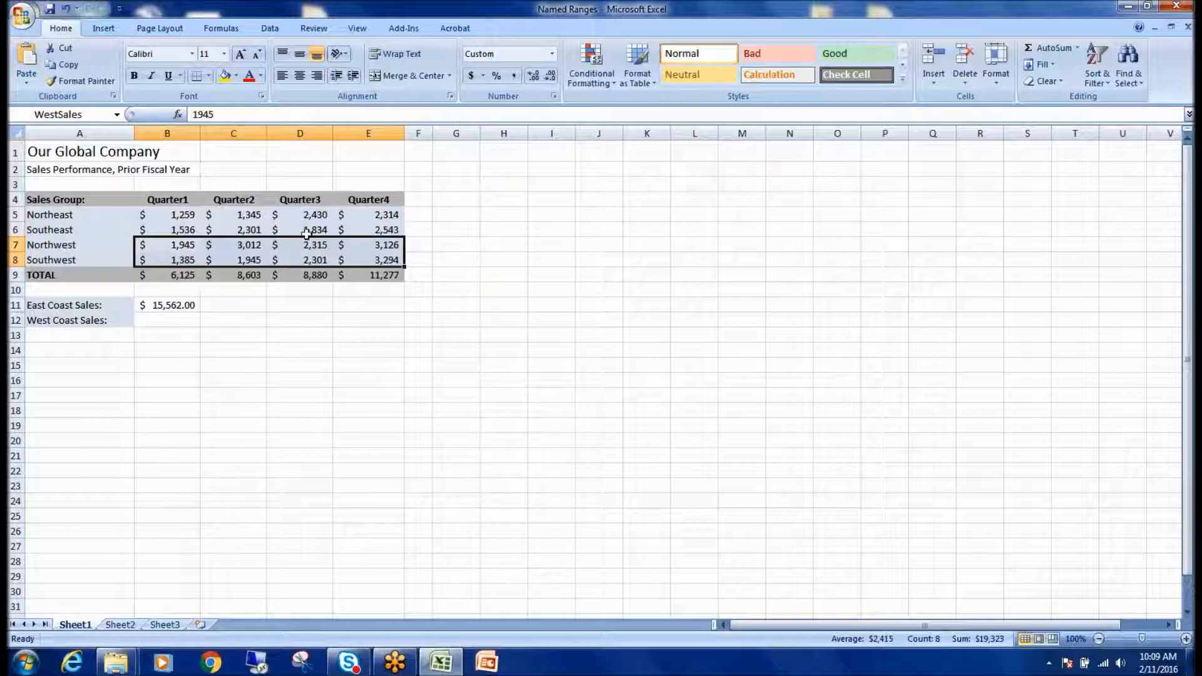
- Total West Coast Sales in B12 with the formula =SUM(WestSales)
click(170, 321)
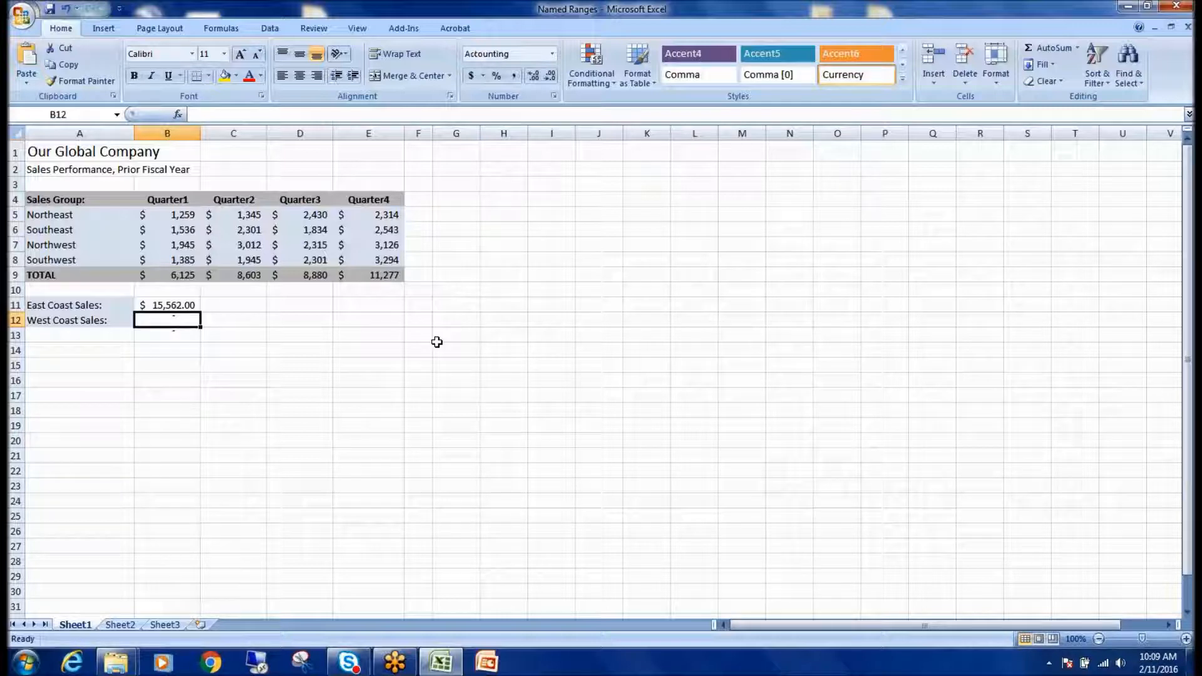
text(=SUM()
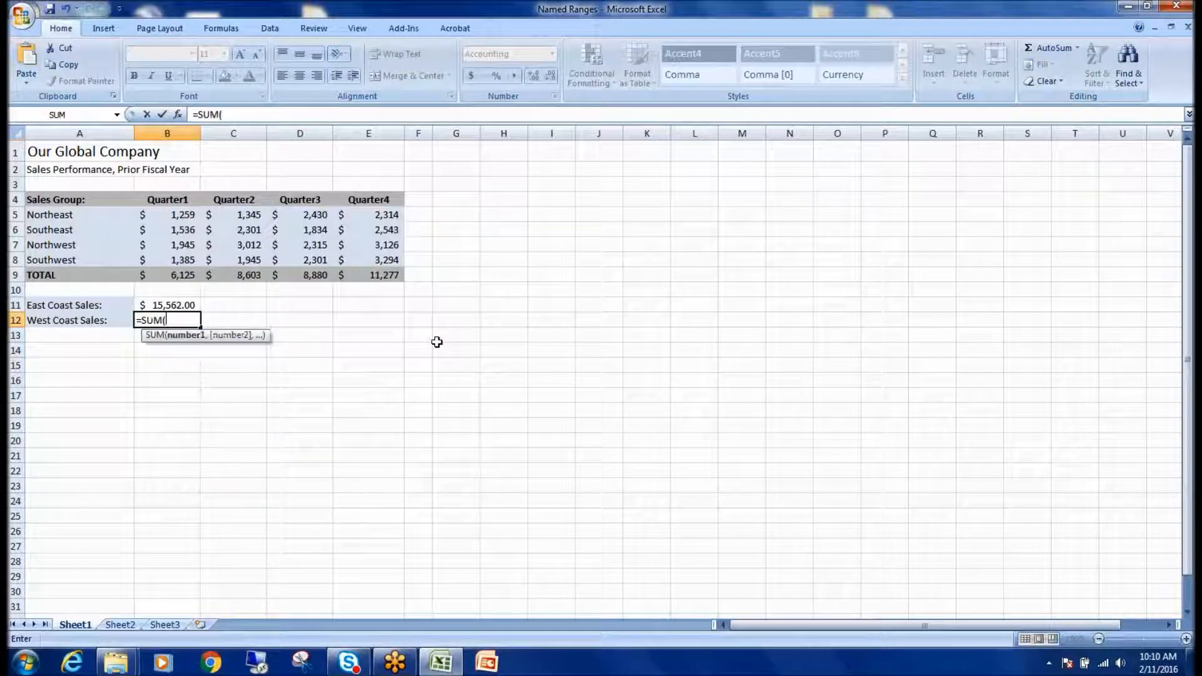
text(W)
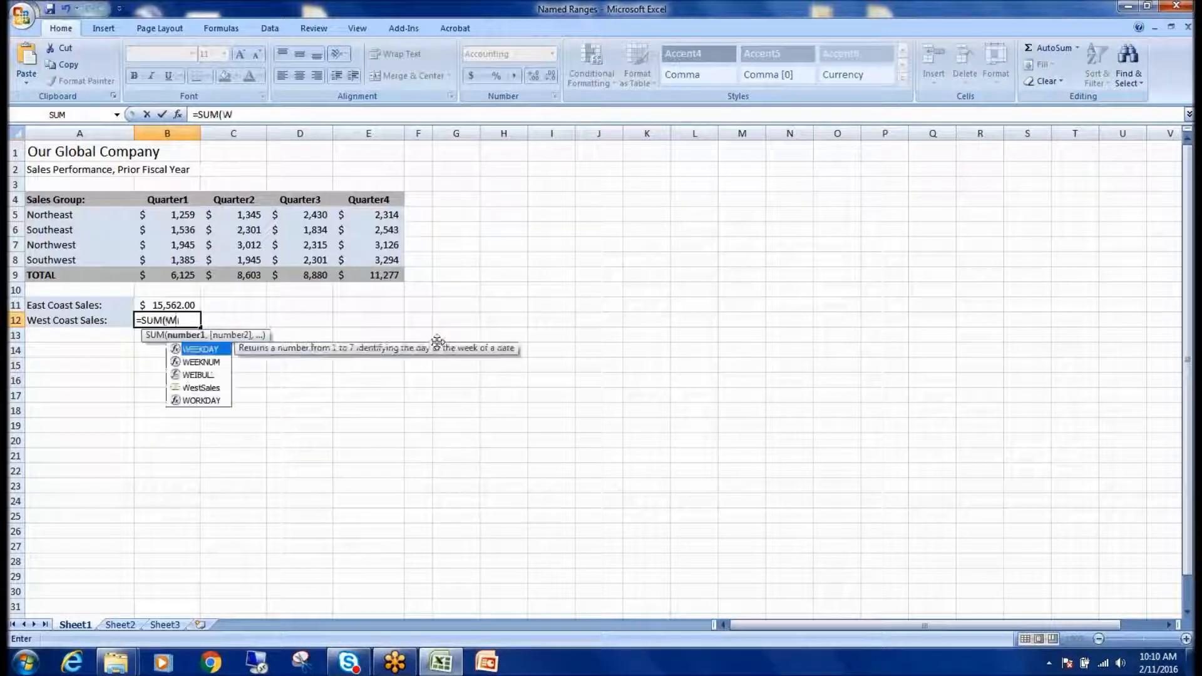
click(206, 387)
double_click(206, 387)
click(206, 387)
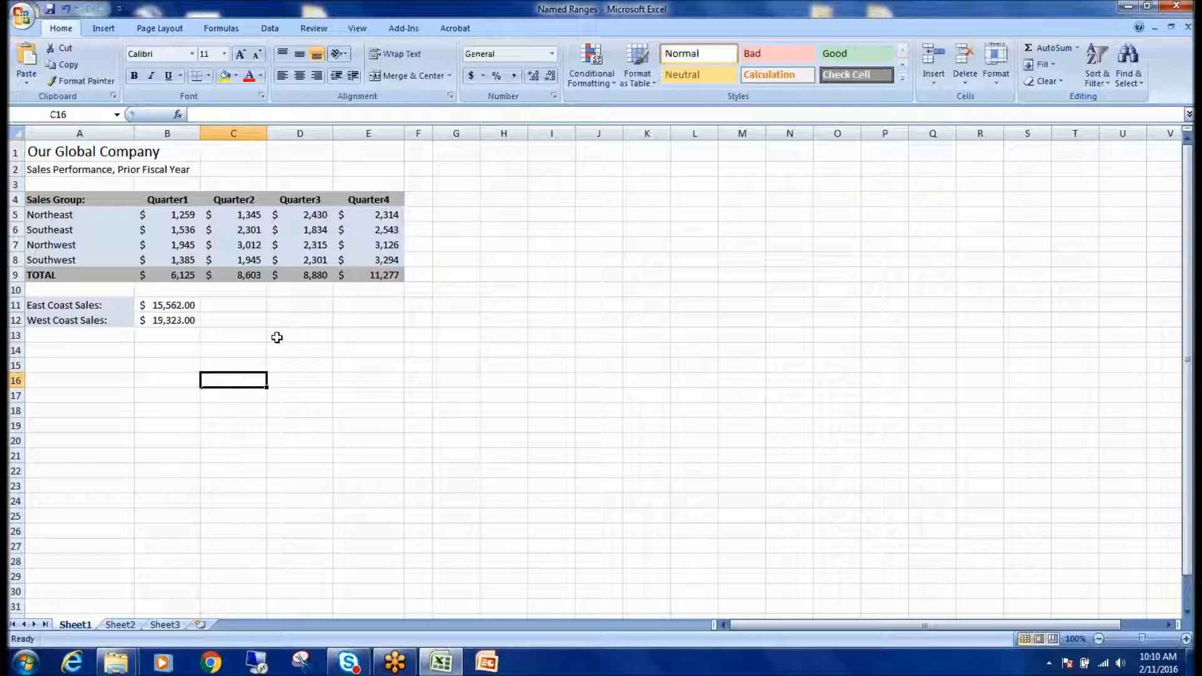
- Inspect the West Coast Sales formula in B12 and the cells it references
click(179, 322)
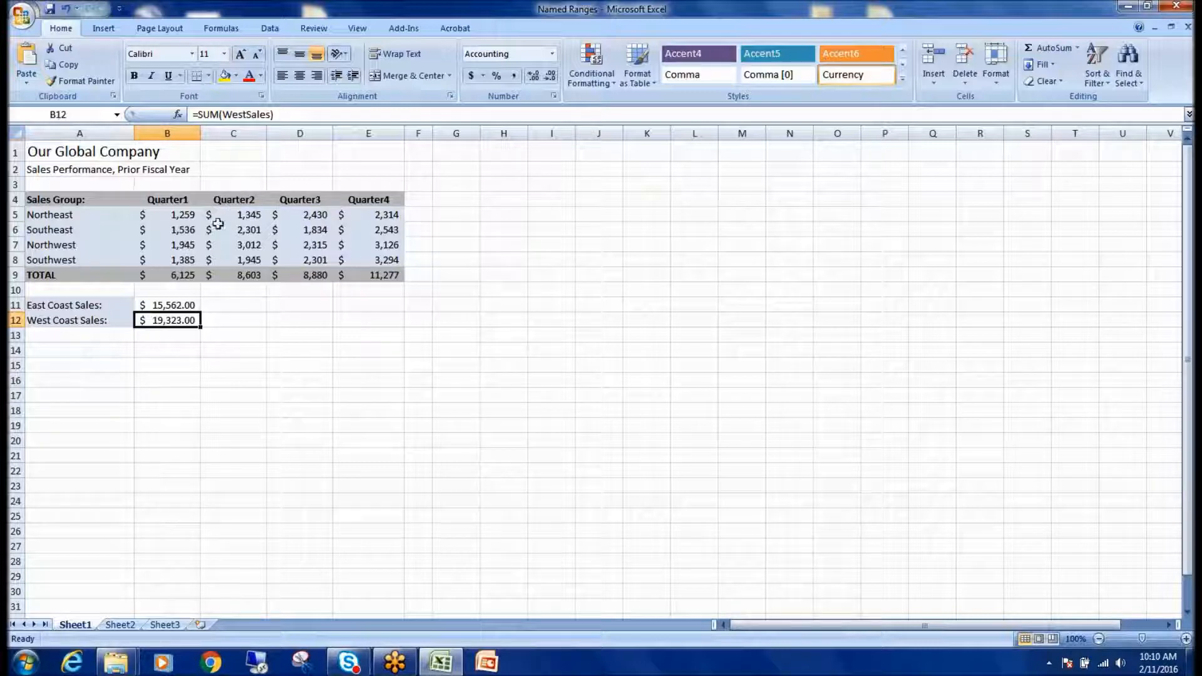
click(217, 114)
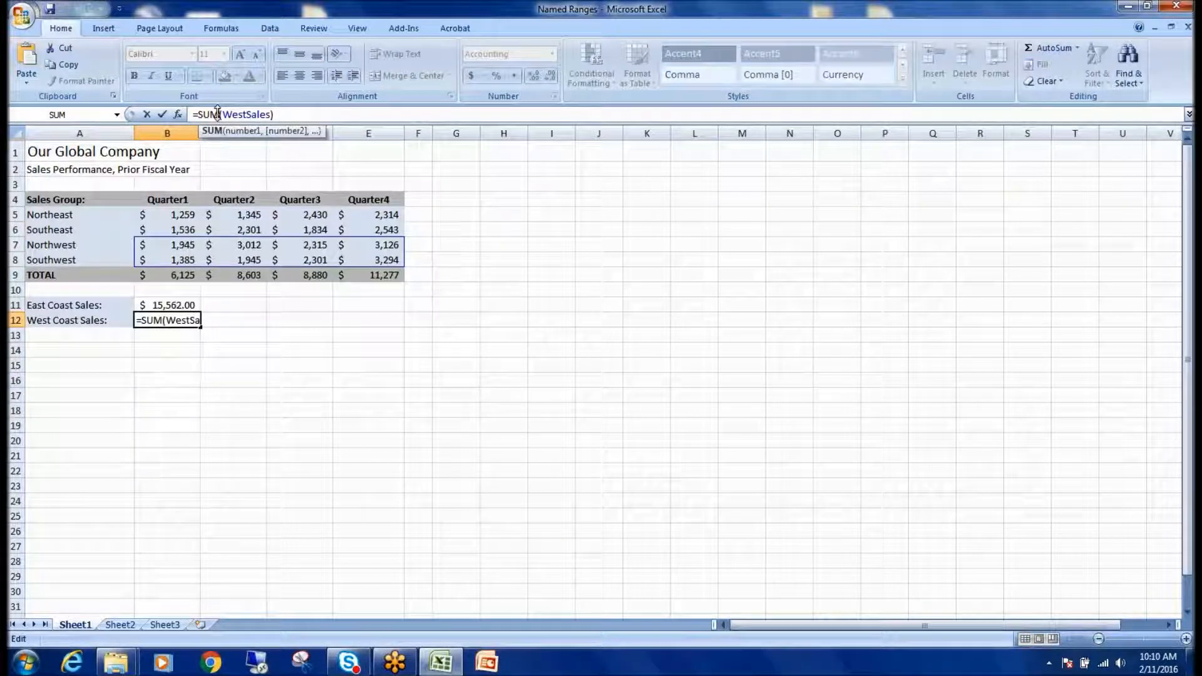
click(94, 394)
- Add the label "West Coast Sales: Average" in A13 and fit column A's width to its contents
click(64, 336)
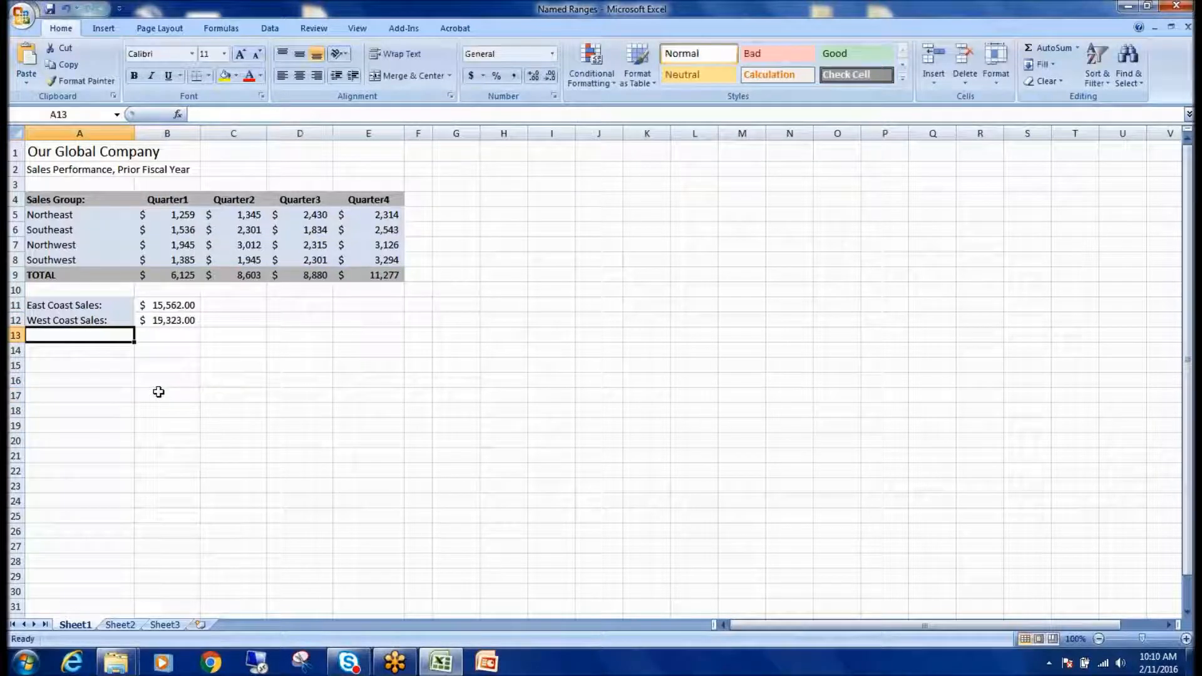
text(W)
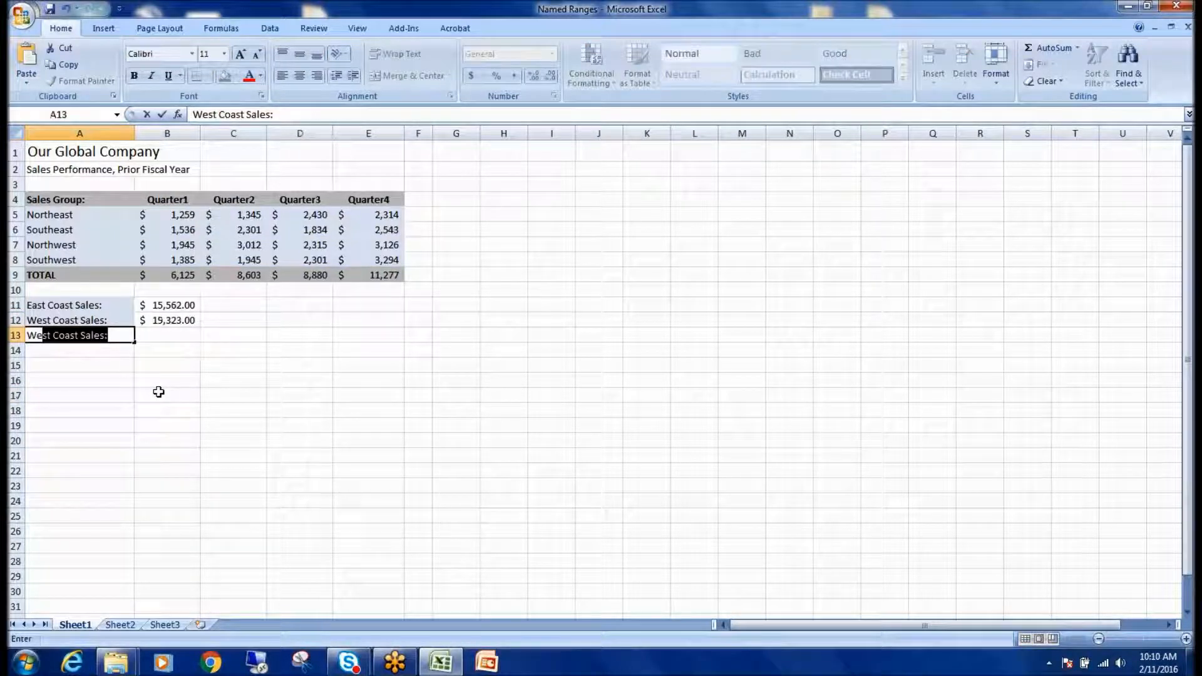
text(e)
key(Tab)
key(Left)
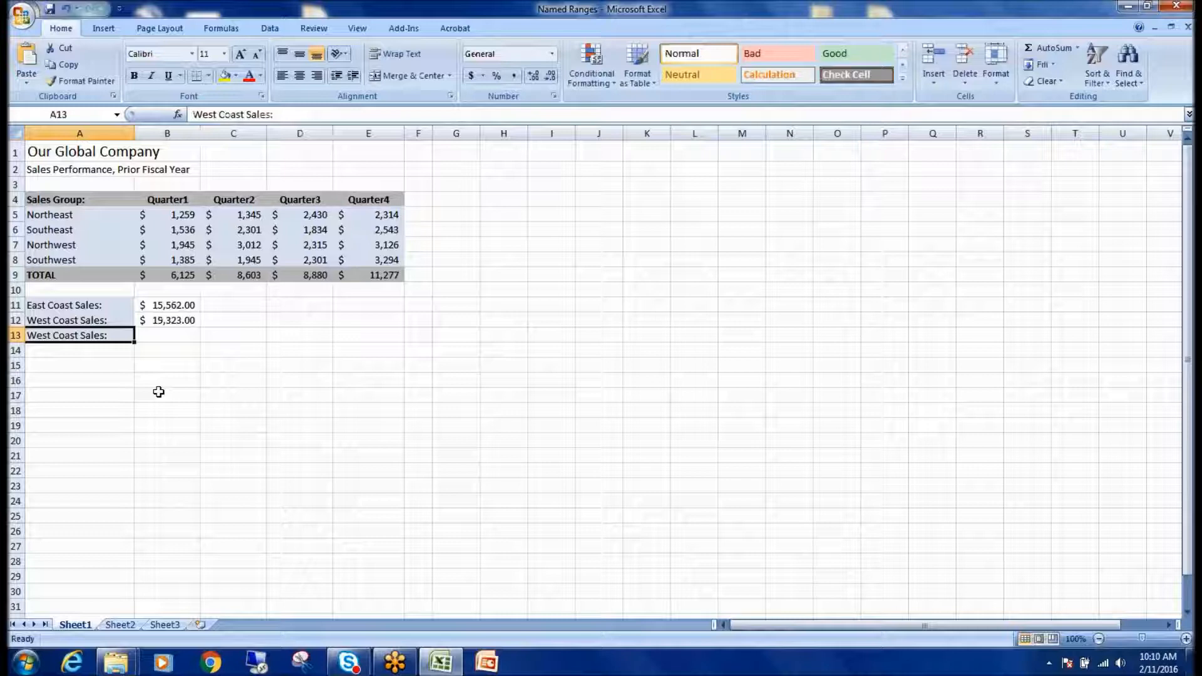
key(F2)
text(Average)
key(Return)
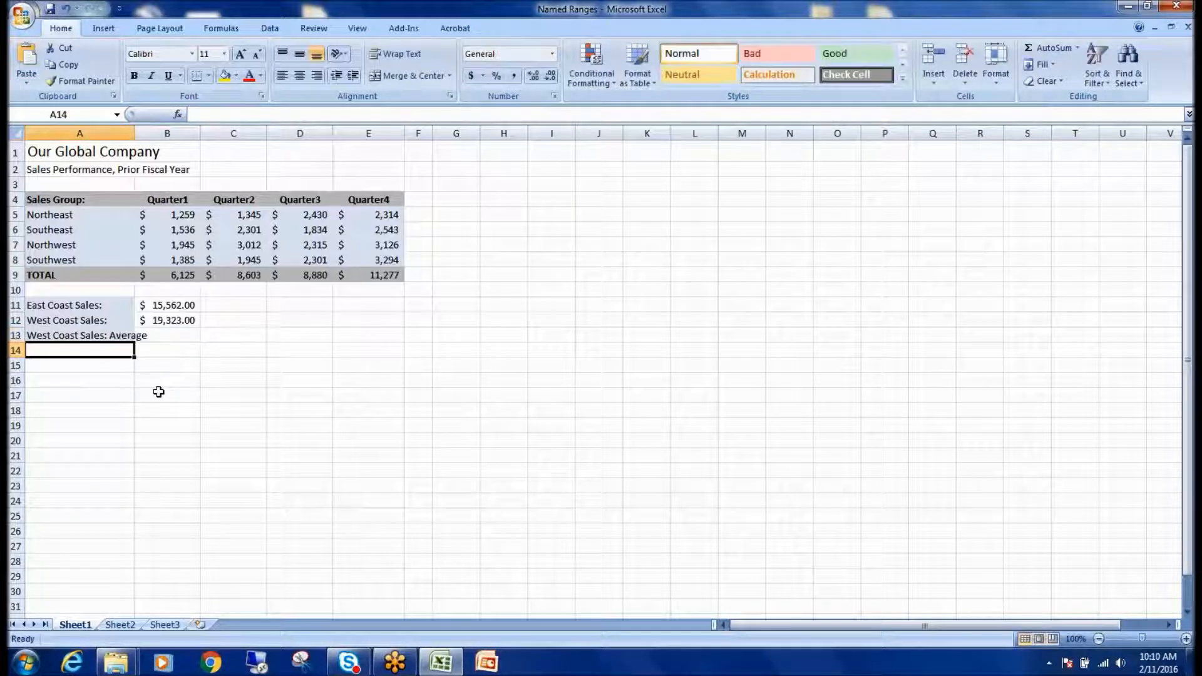
double_click(135, 133)
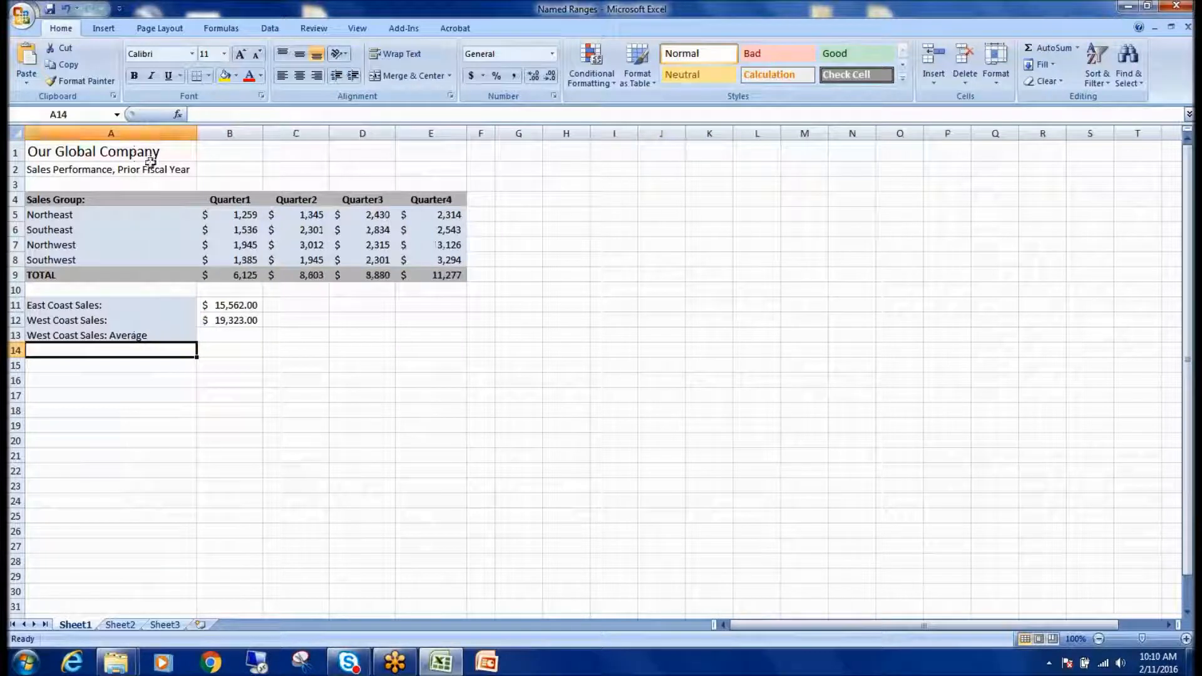
- Copy the West Coast Sales total formula from B12 into B13
click(224, 335)
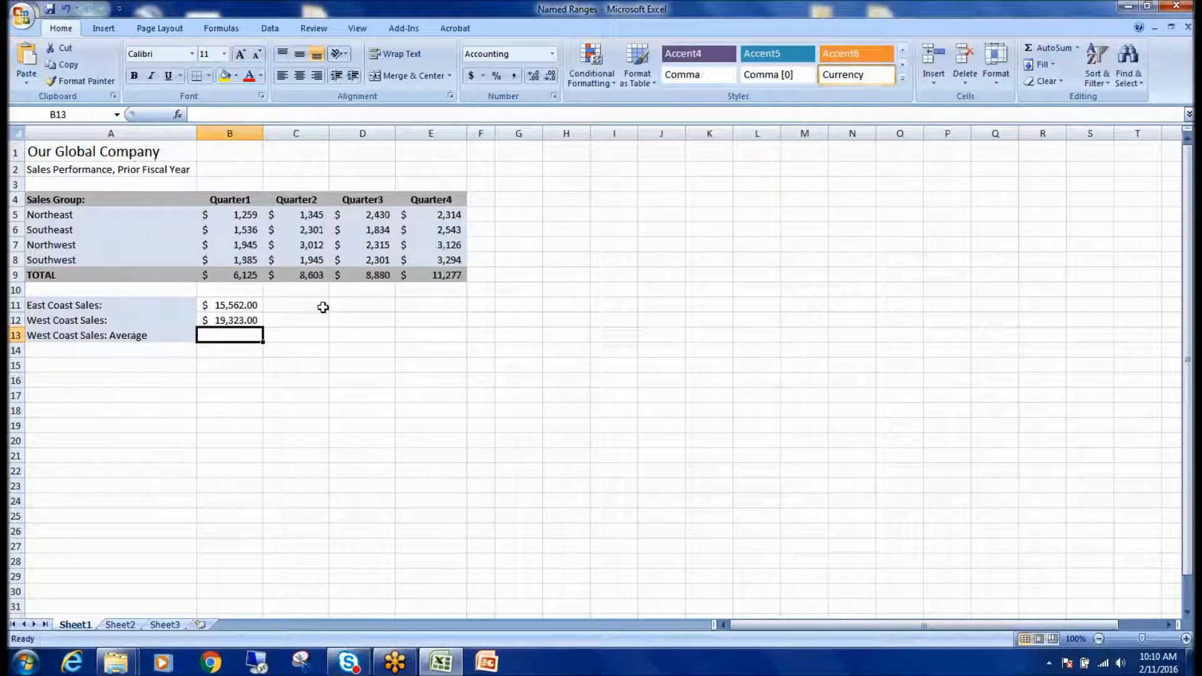
click(245, 320)
key(ctrl+c)
click(251, 336)
key(ctrl+v)
key(Escape)
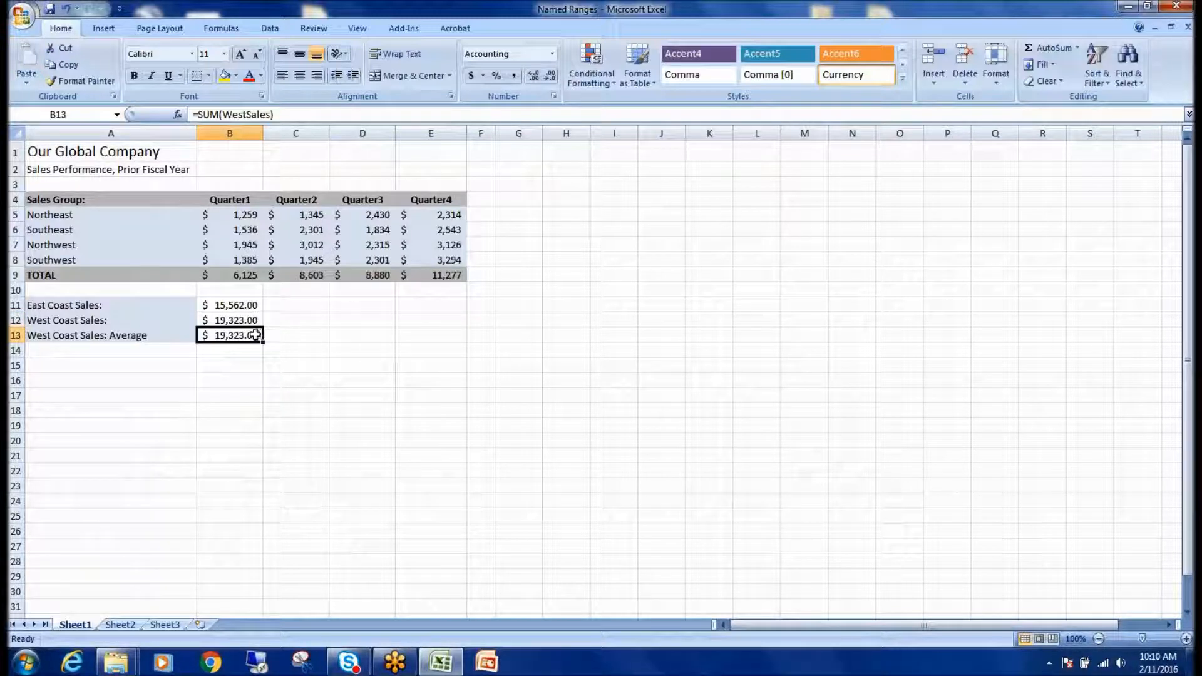
- Try replacing the SUM function in B13 so the formula reads =AVE(WestSales)
click(216, 115)
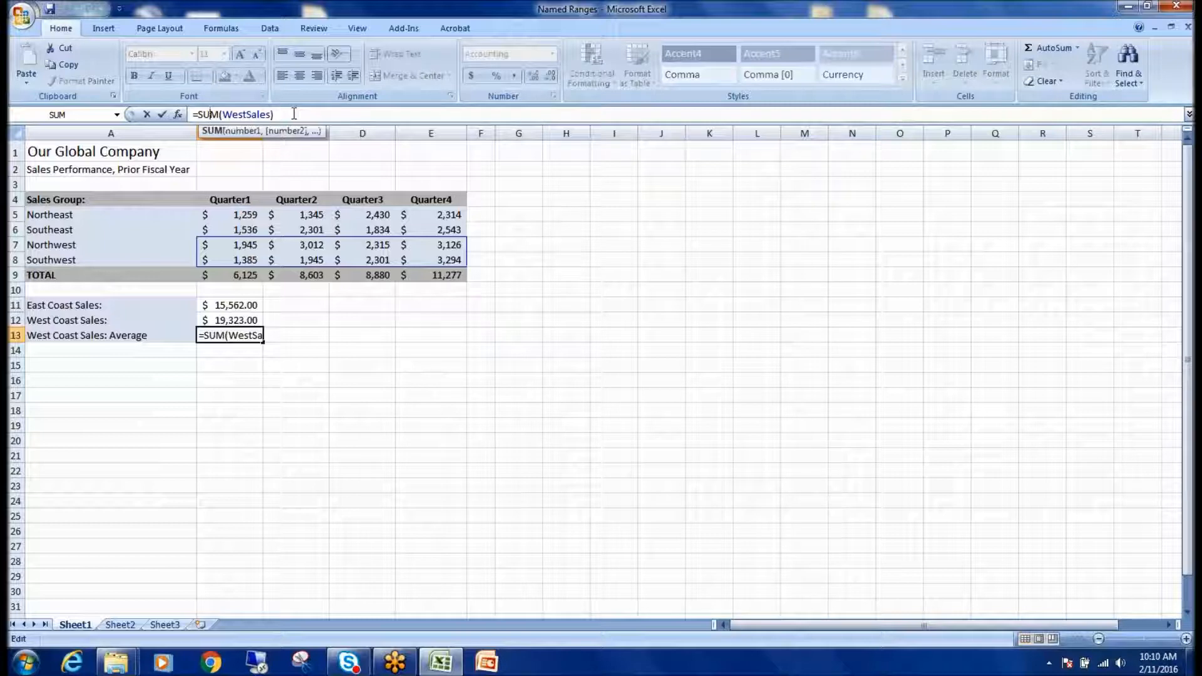
key(Delete)
key(BackSpace)
key(BackSpace)
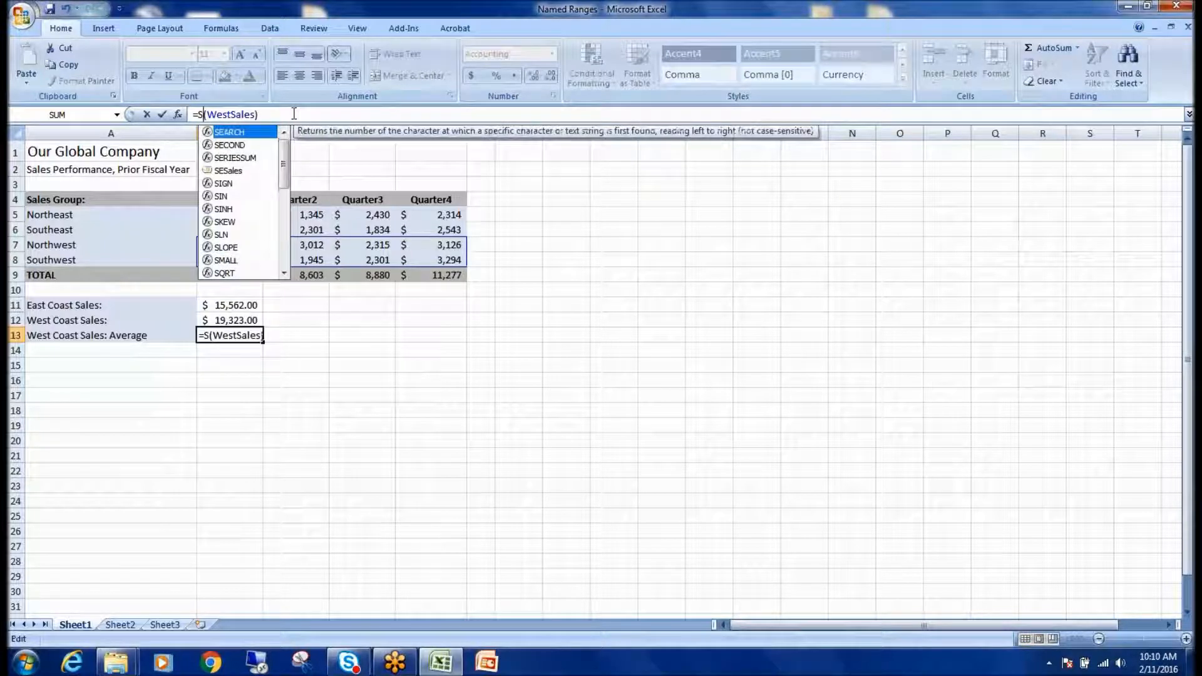
text(AVE)
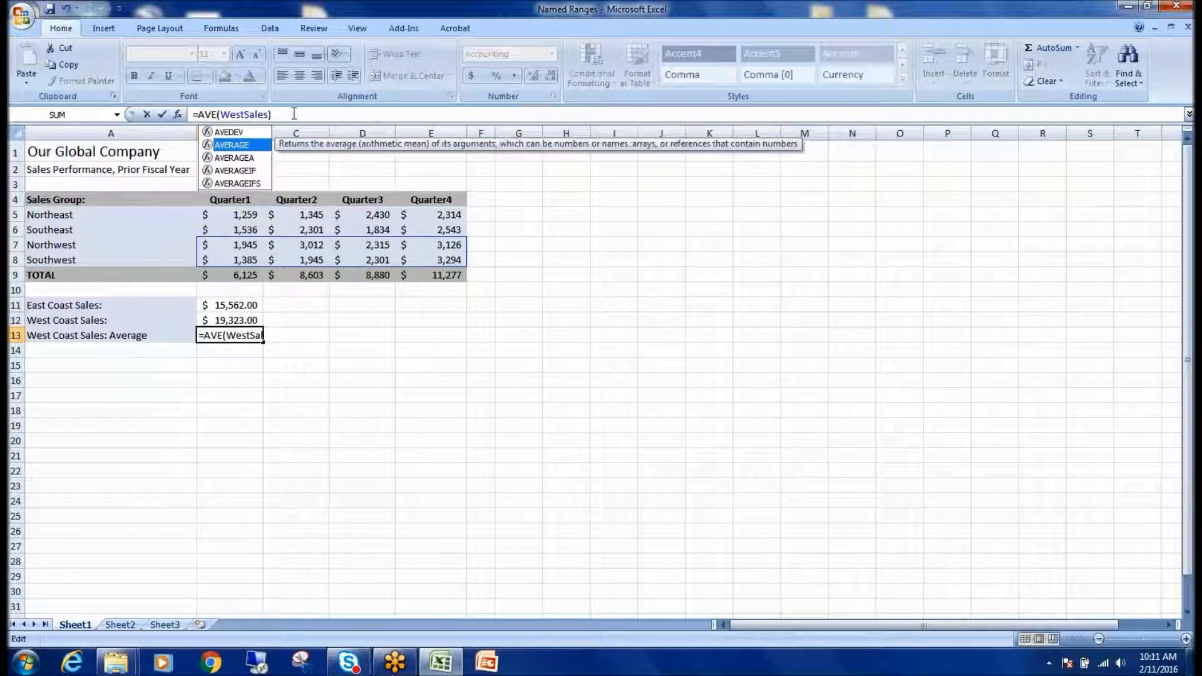
key(Return)
click(243, 330)
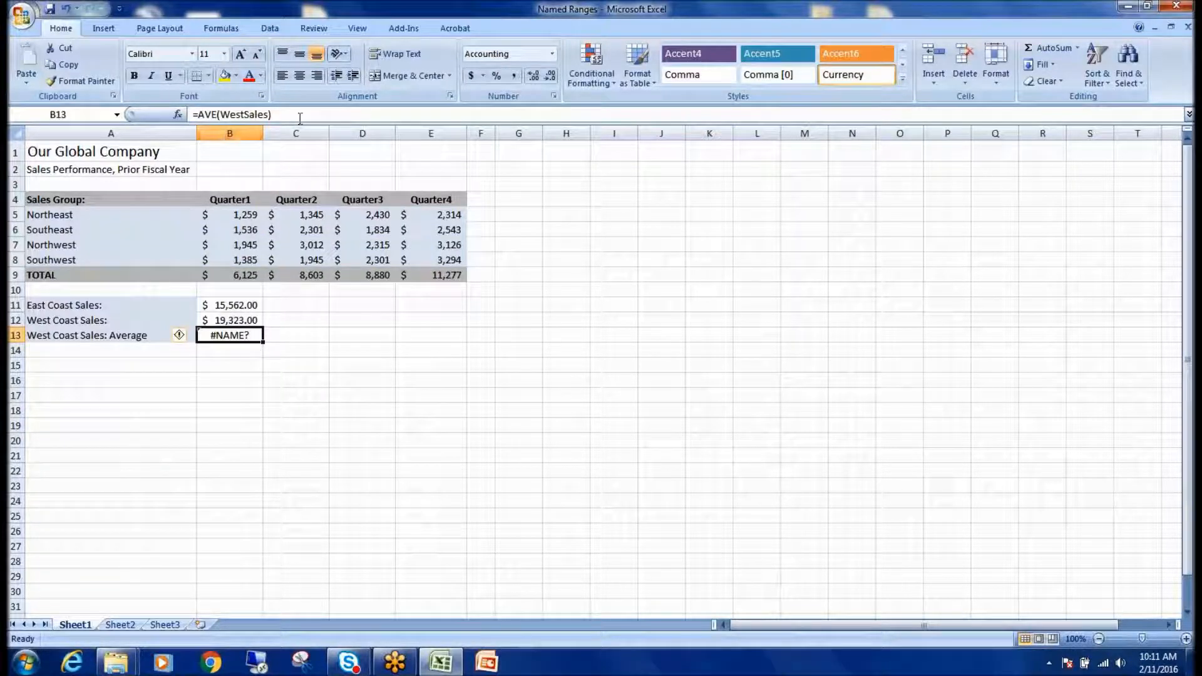
- Correct the formula in B13 to =AVERAGE(WestSales) and check it against the West Coast range B7:E8
click(306, 258)
click(235, 335)
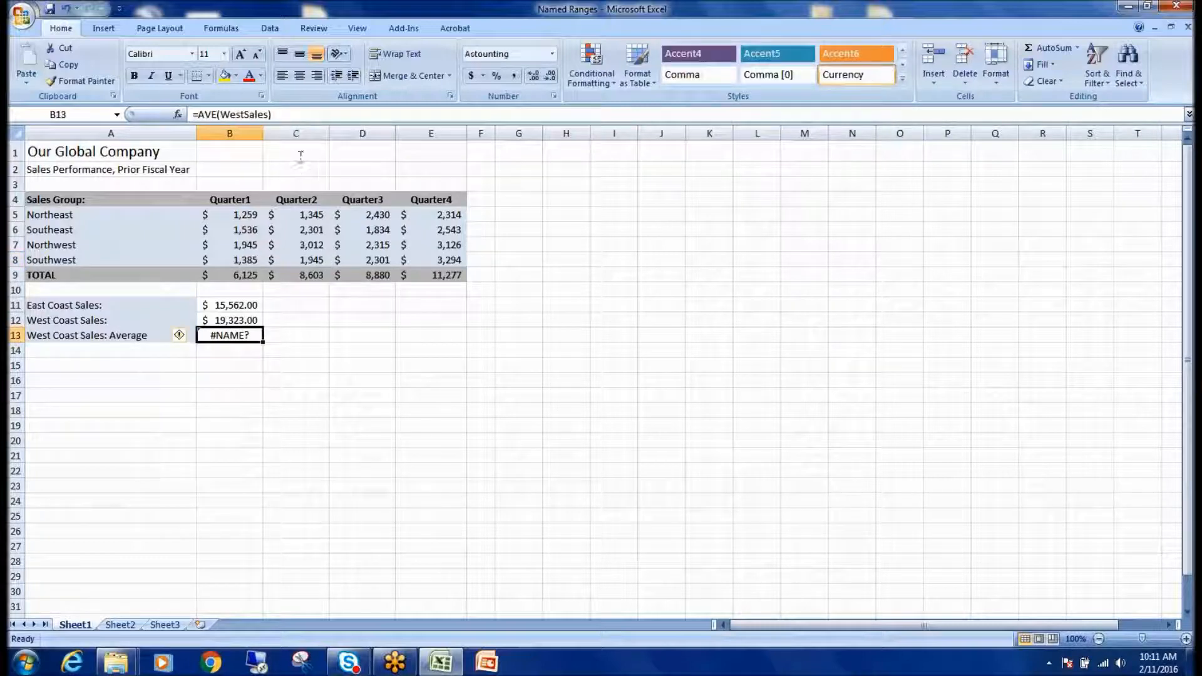
click(217, 114)
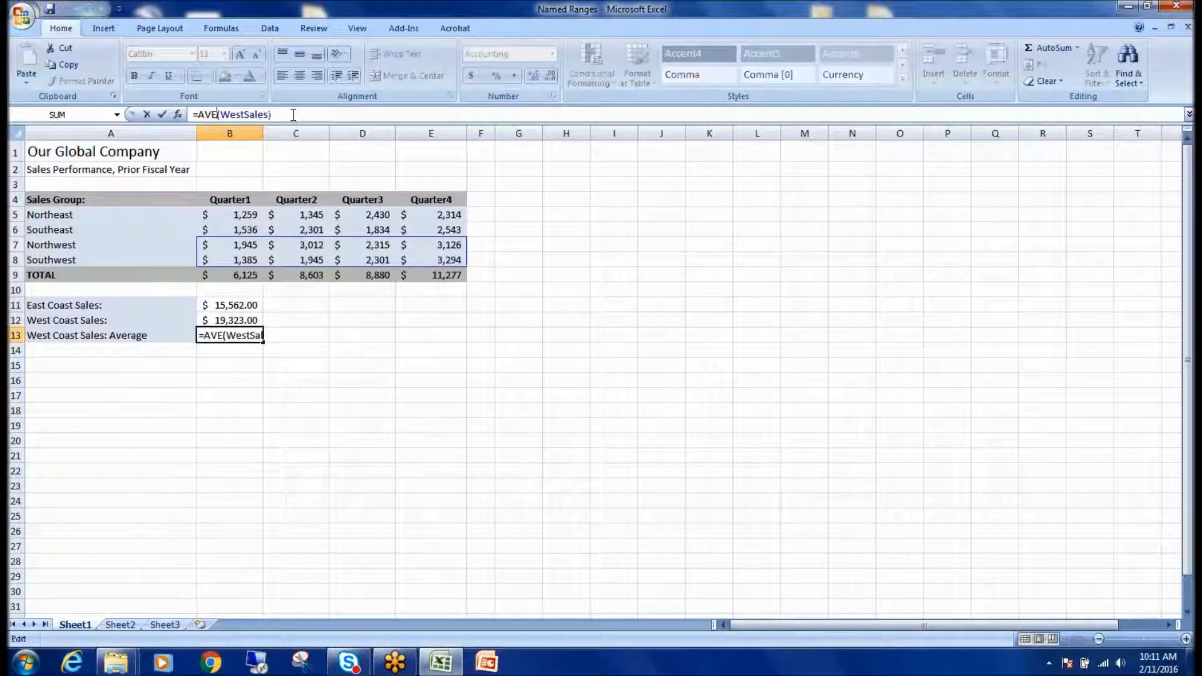
text(RAGE)
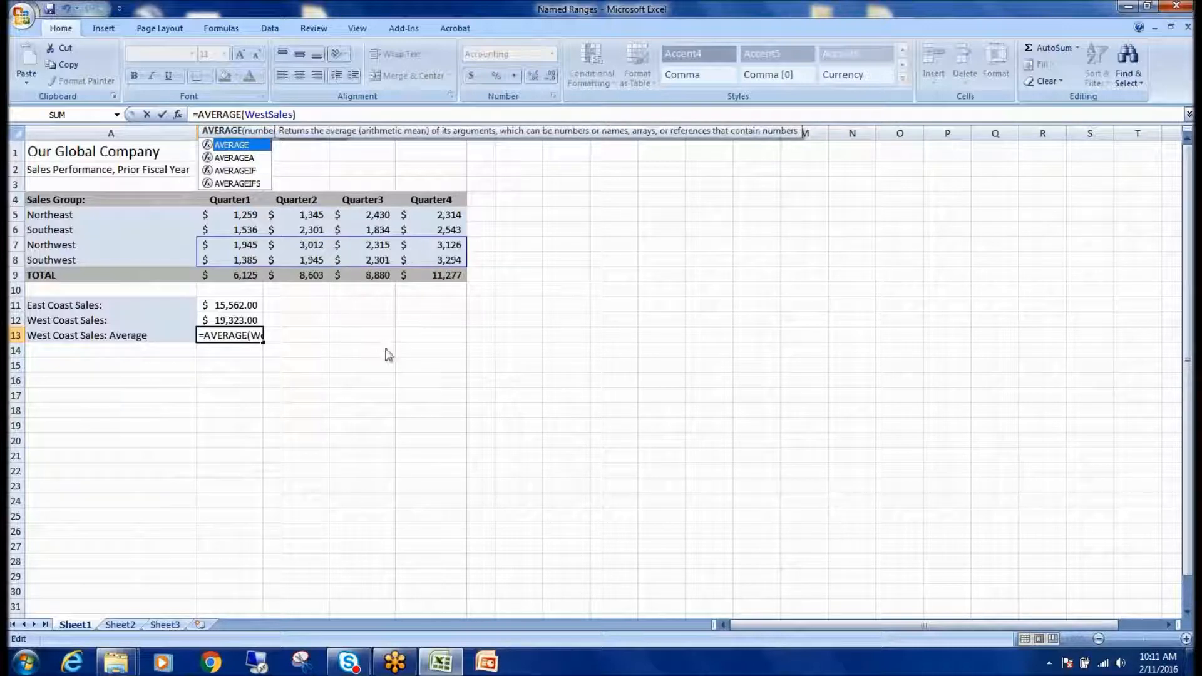
key(Return)
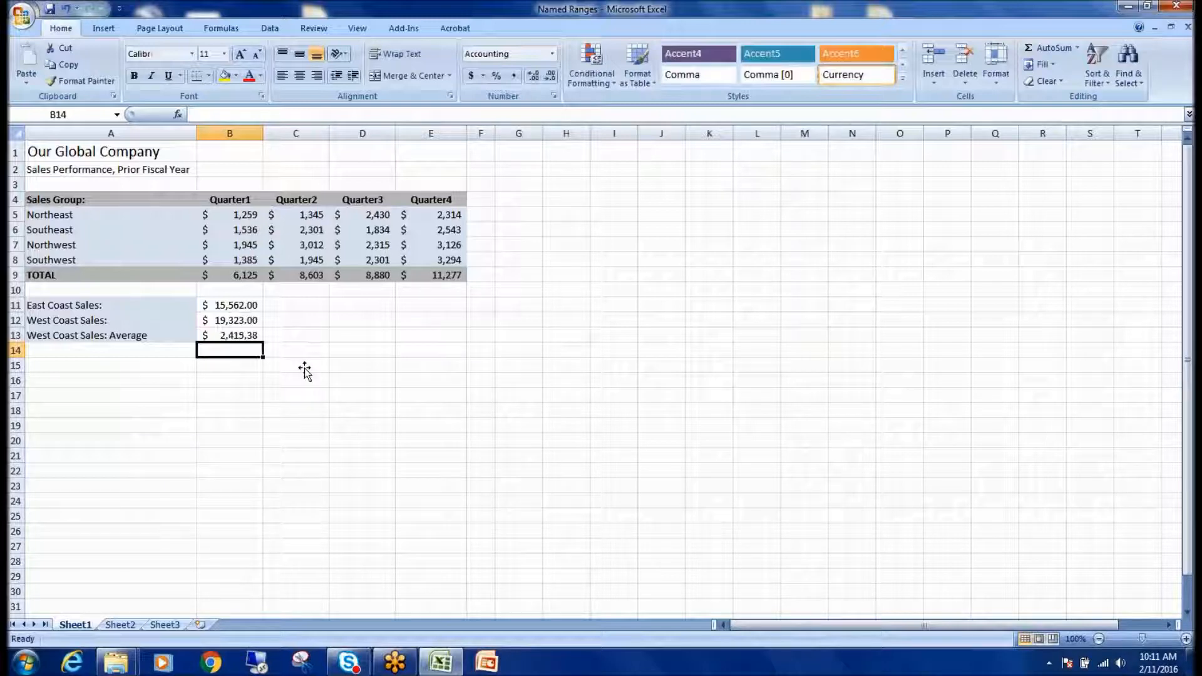
click(231, 336)
drag(249, 245, 438, 260)
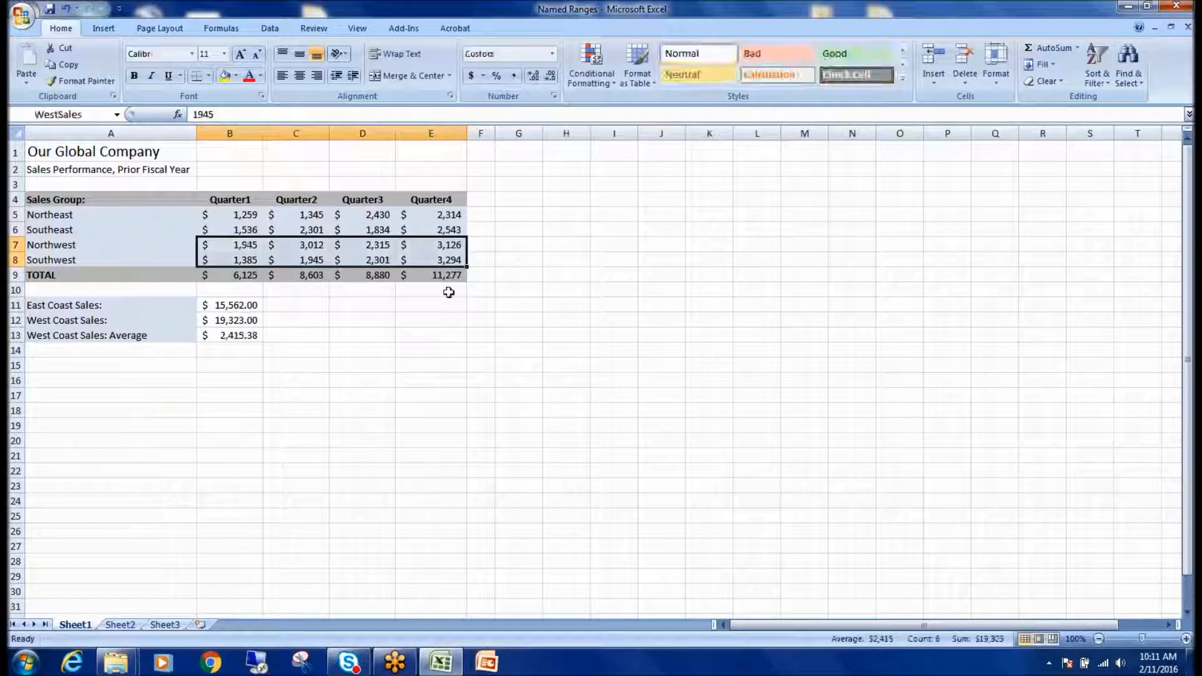
- Change the formula in B13 to =MIN(WestSales) and check it against the West Coast range B7:E8
click(235, 332)
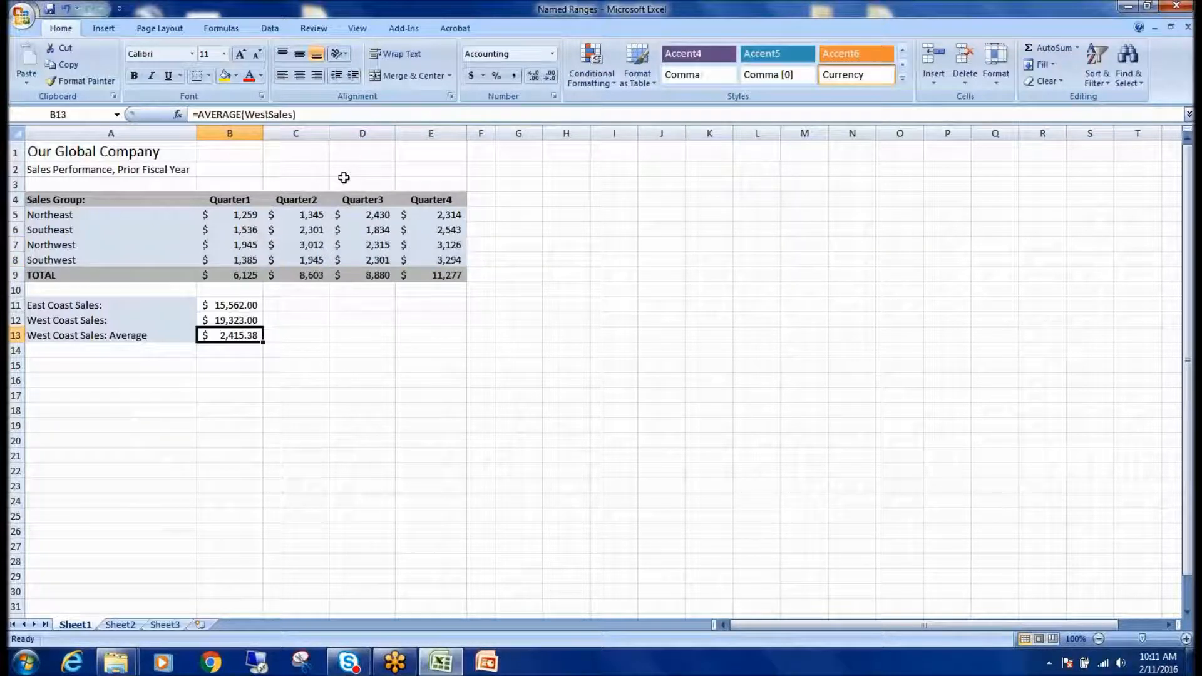
click(244, 114)
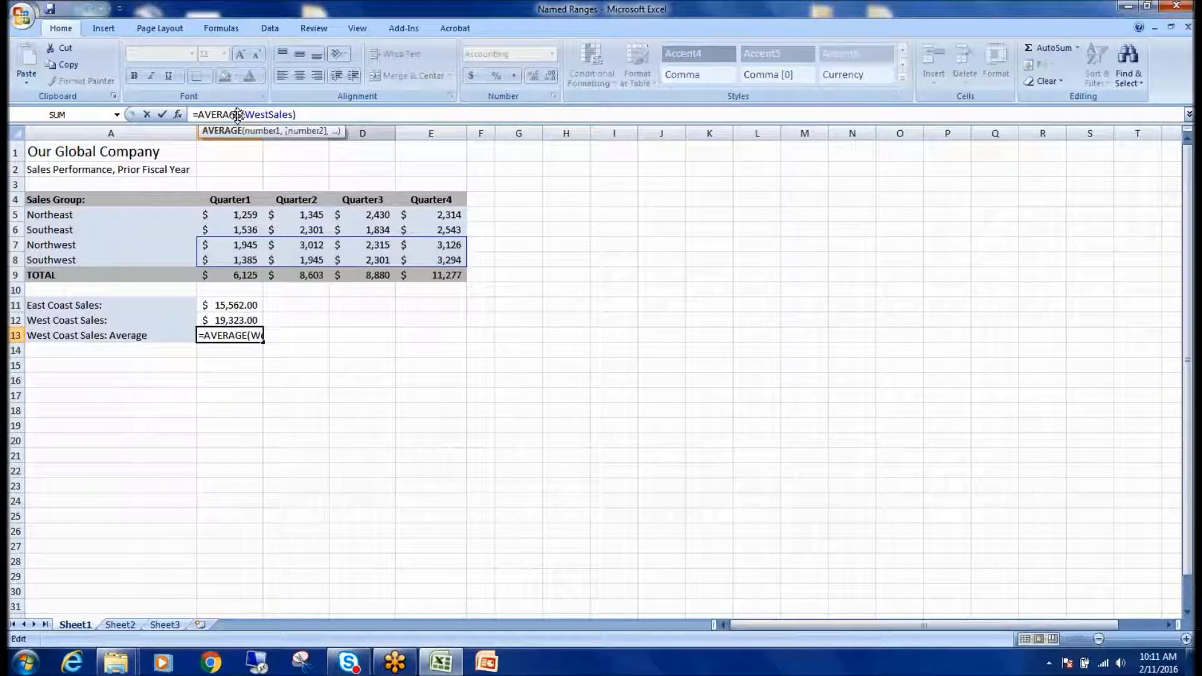
key(BackSpace)
key(BackSpace)
key(BackSpace)
key(BackSpace)
key(BackSpace)
key(BackSpace)
key(BackSpace)
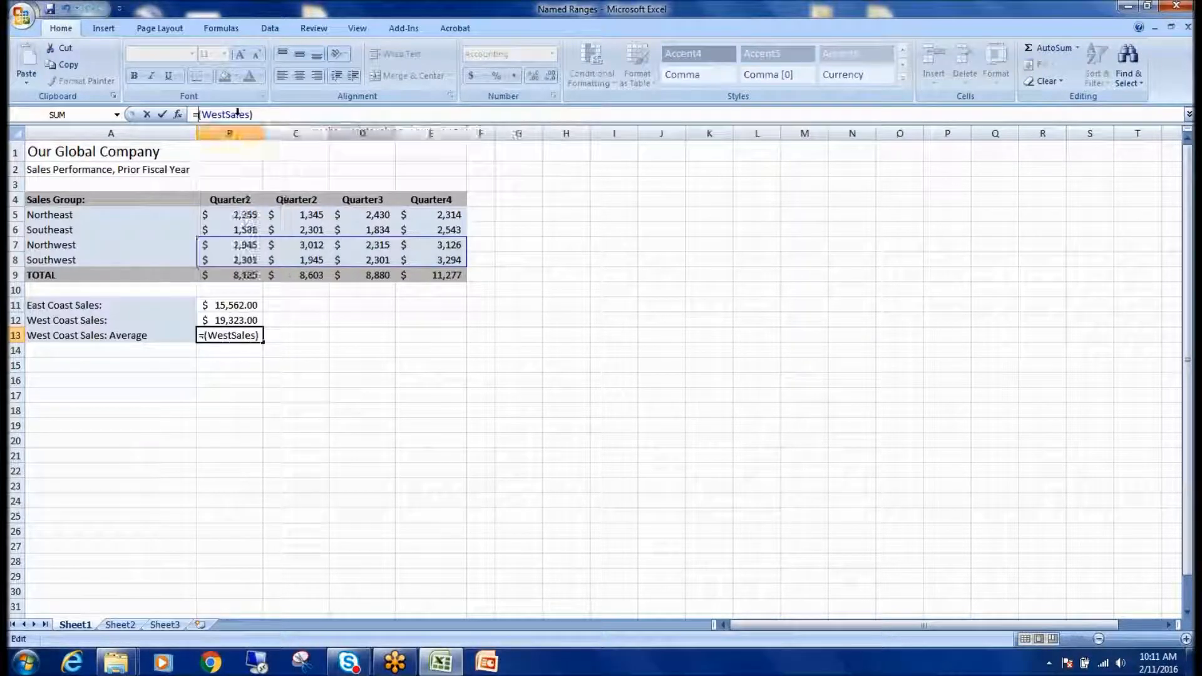
text(MIN)
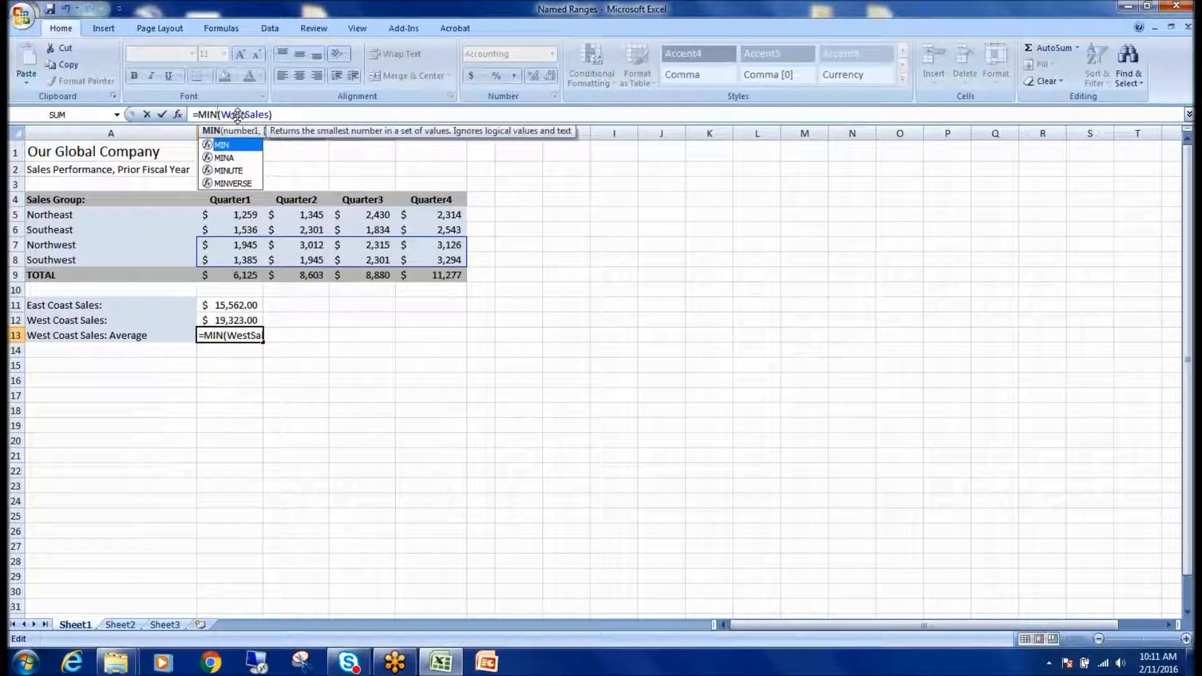
key(Return)
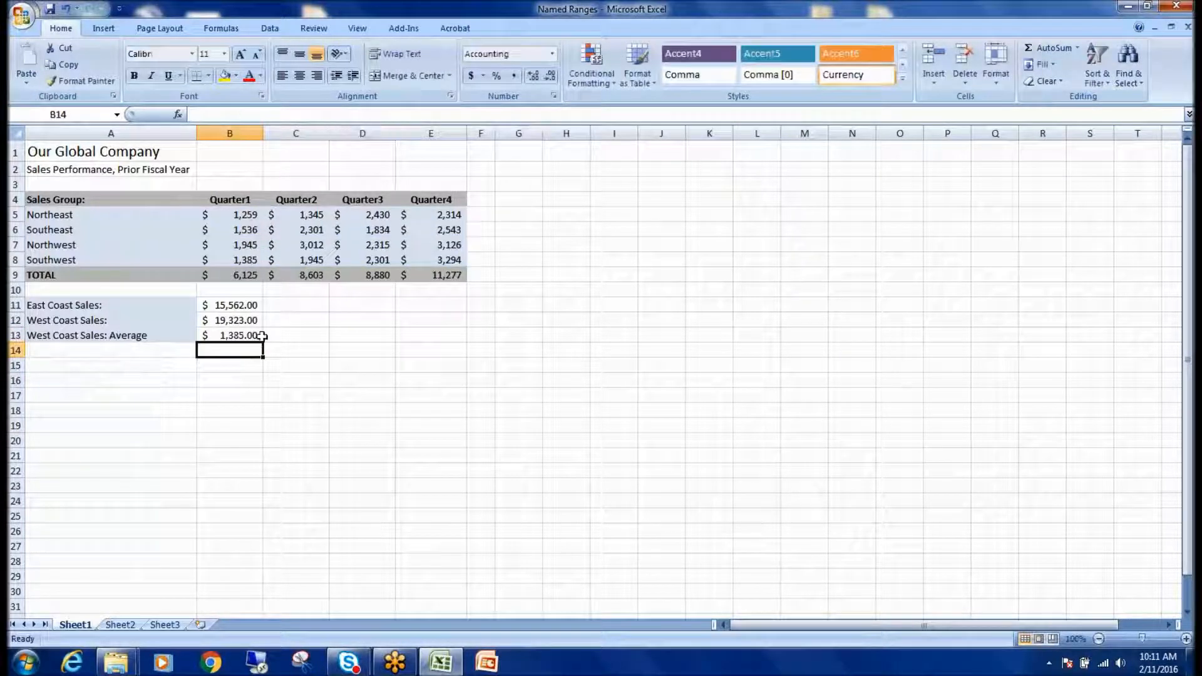
click(239, 336)
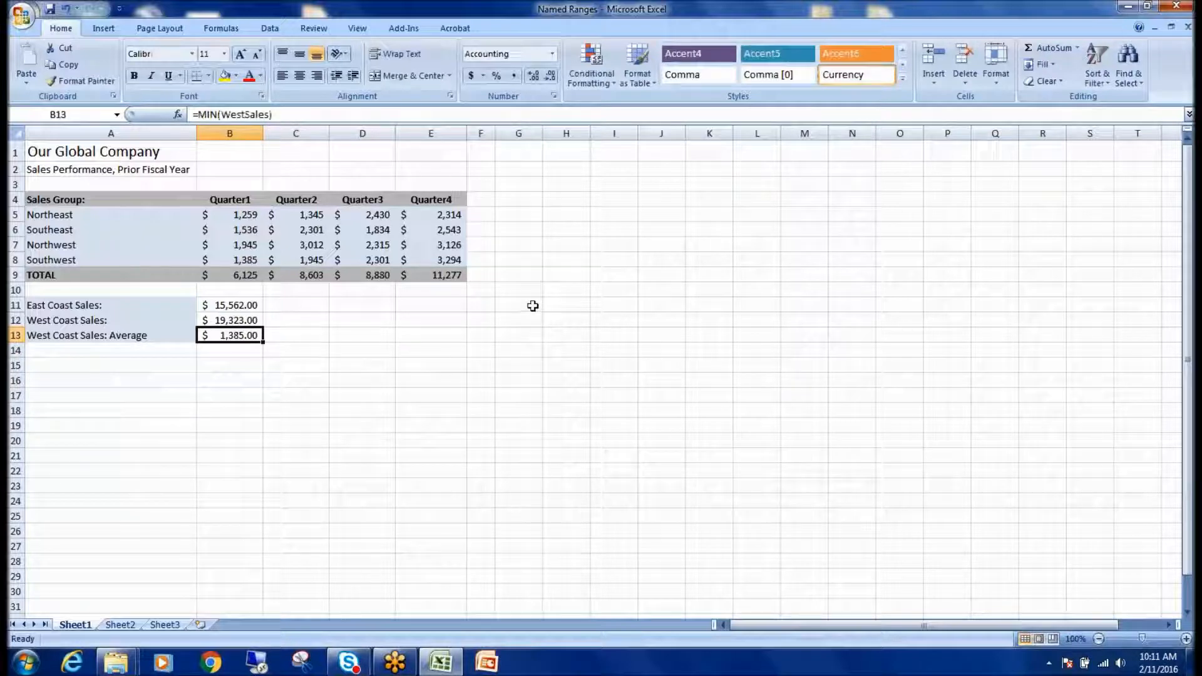
drag(241, 245, 446, 259)
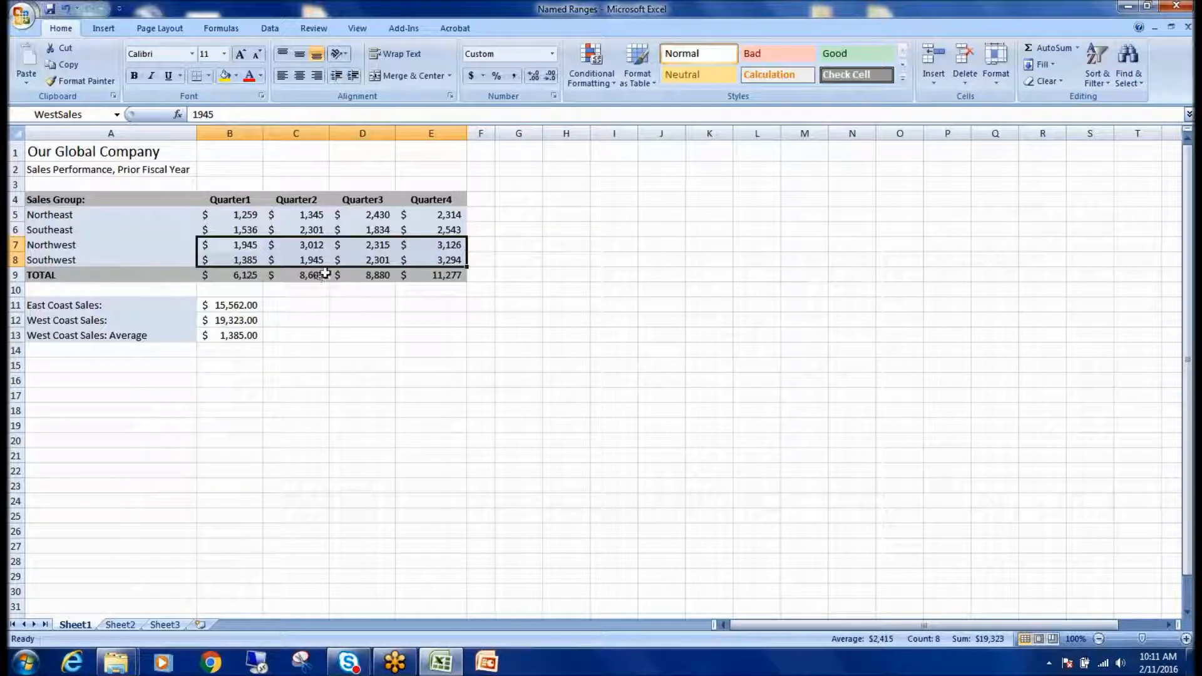
- Change the label in A13 to "West Coast Sales: Min"
click(178, 335)
click(168, 306)
click(166, 333)
double_click(166, 333)
key(BackSpace)
key(BackSpace)
key(BackSpace)
key(BackSpace)
key(BackSpace)
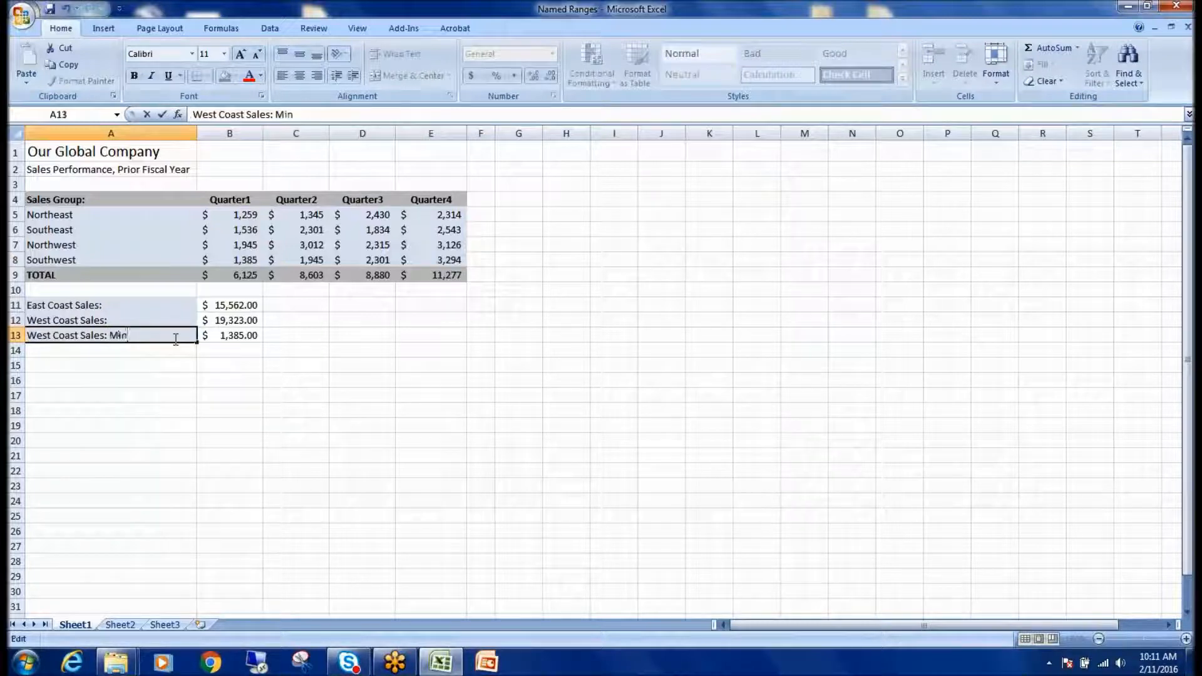
text(Min)
key(Return)
- Copy the A13 label into A14 and change it to "West Coast Sales: Max"
click(127, 336)
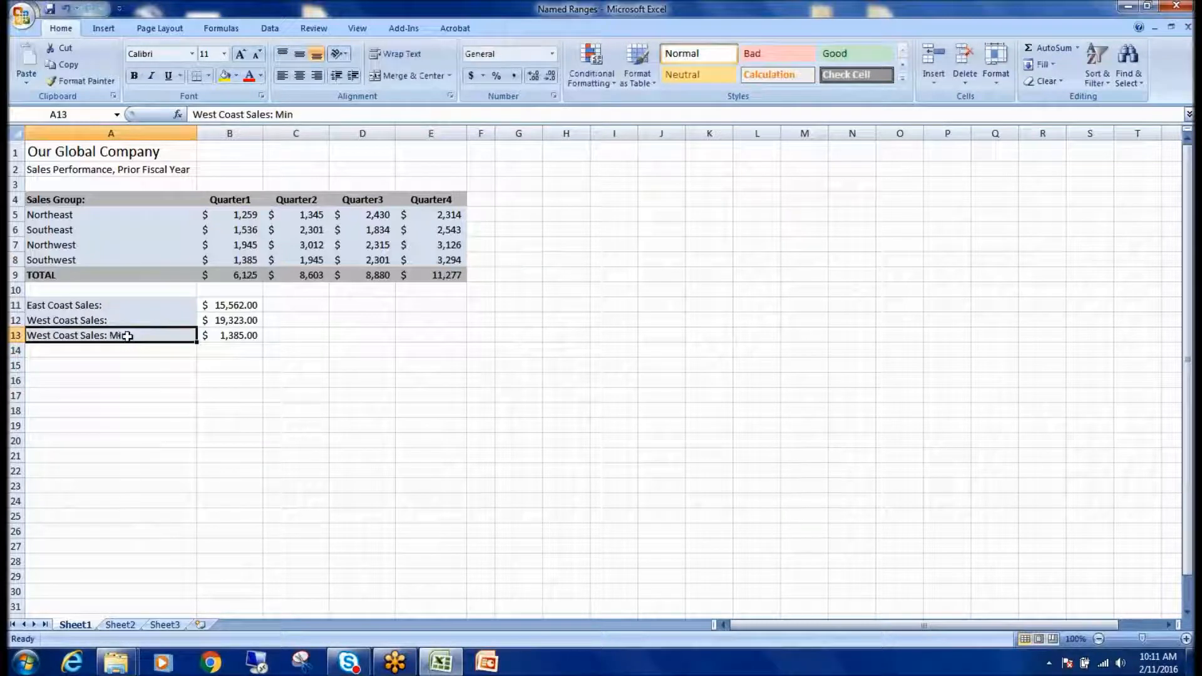
key(ctrl+c)
click(113, 354)
key(ctrl+v)
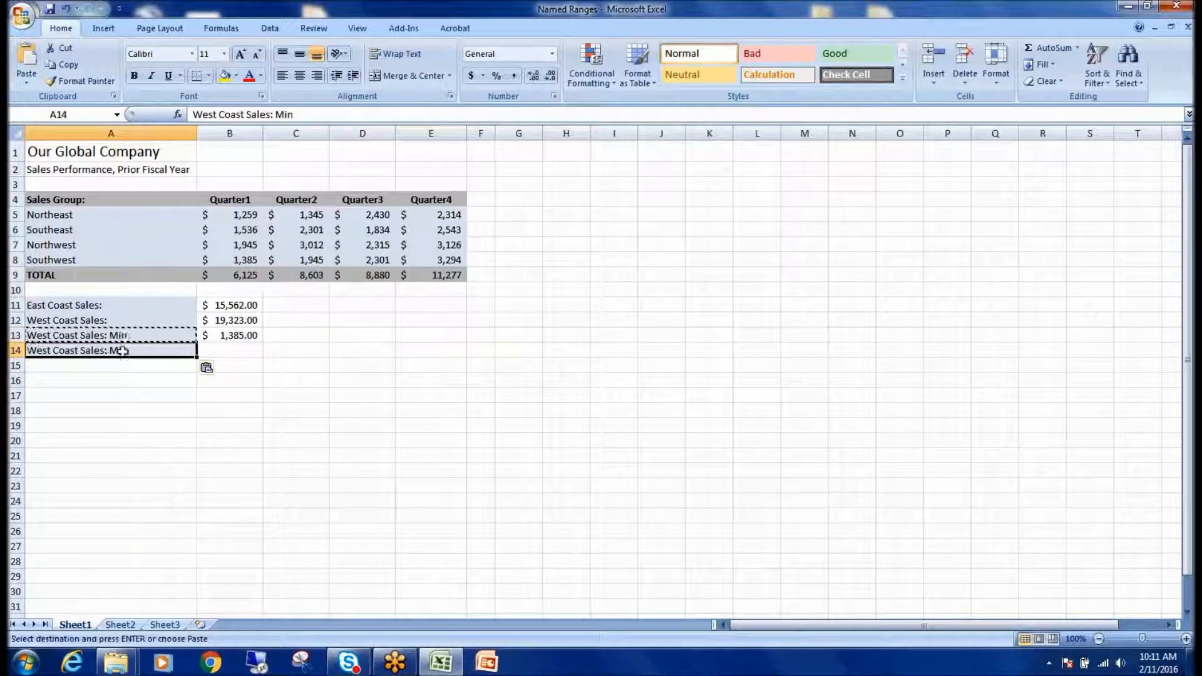
click(150, 394)
click(138, 350)
key(Escape)
double_click(151, 352)
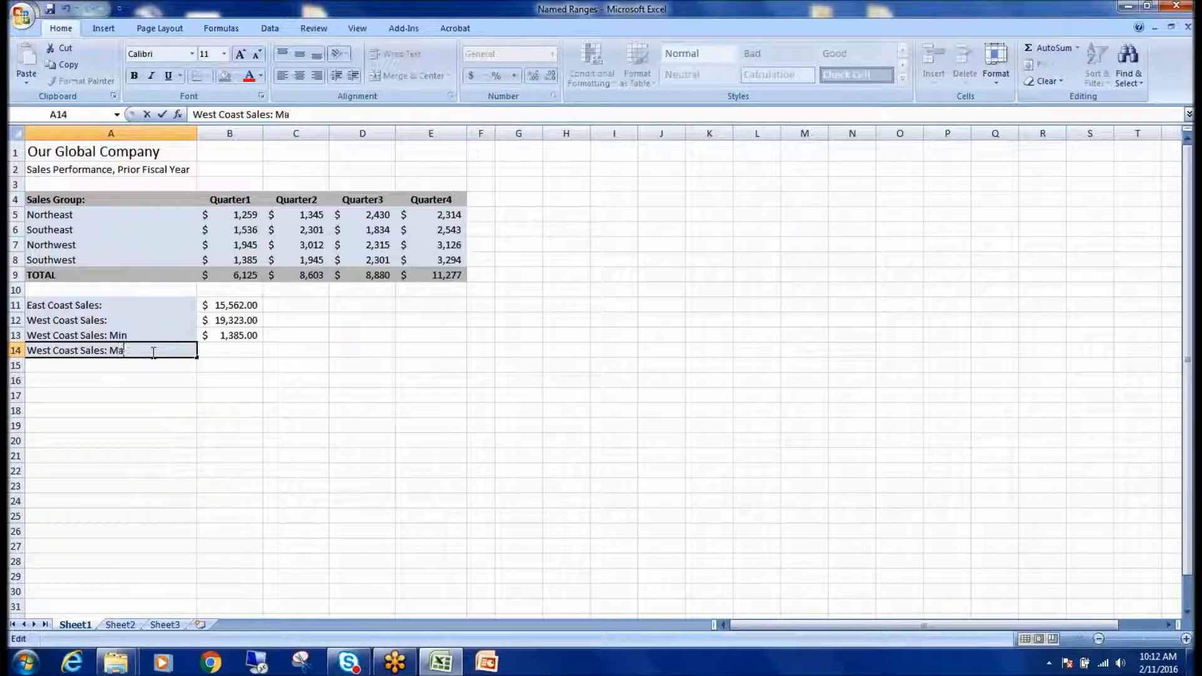
text(ax)
key(Return)
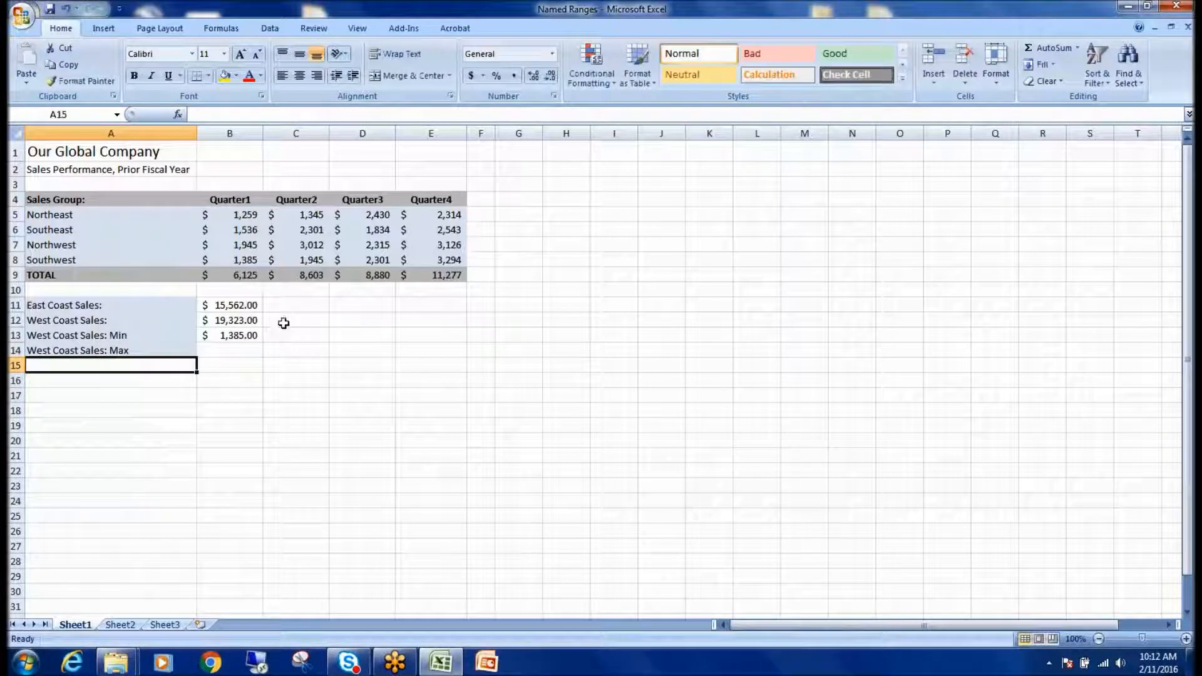
- Copy the minimum formula from B13 into B14
click(251, 332)
key(ctrl+c)
click(223, 351)
key(ctrl+v)
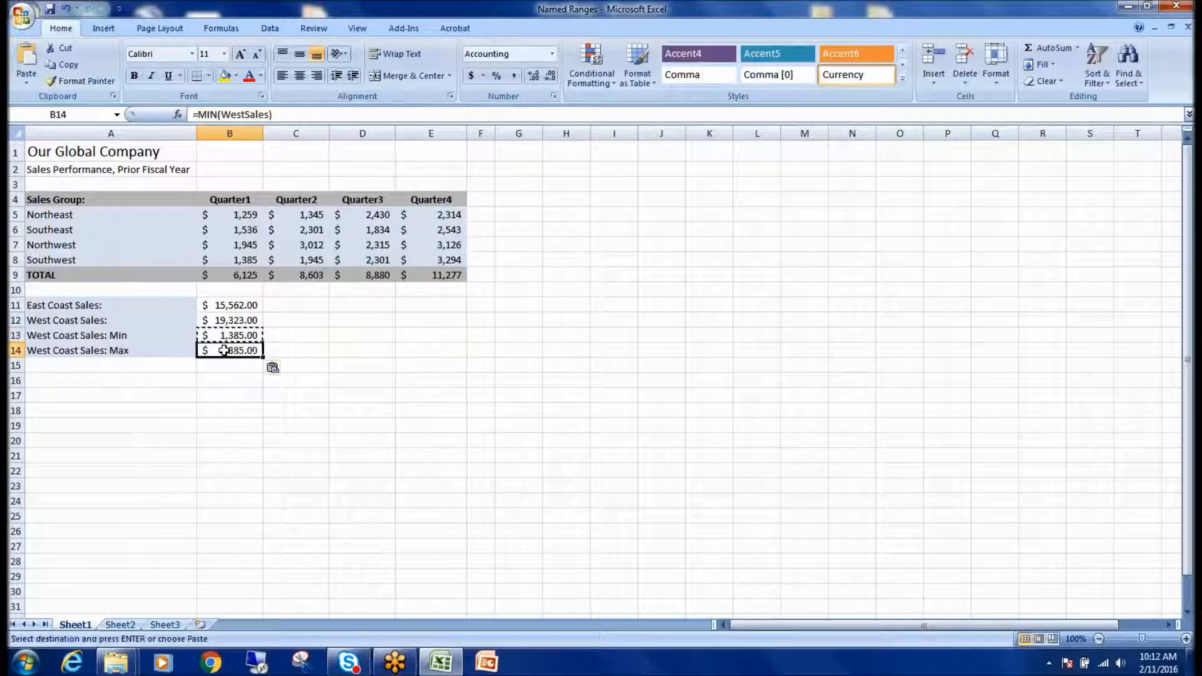
key(Escape)
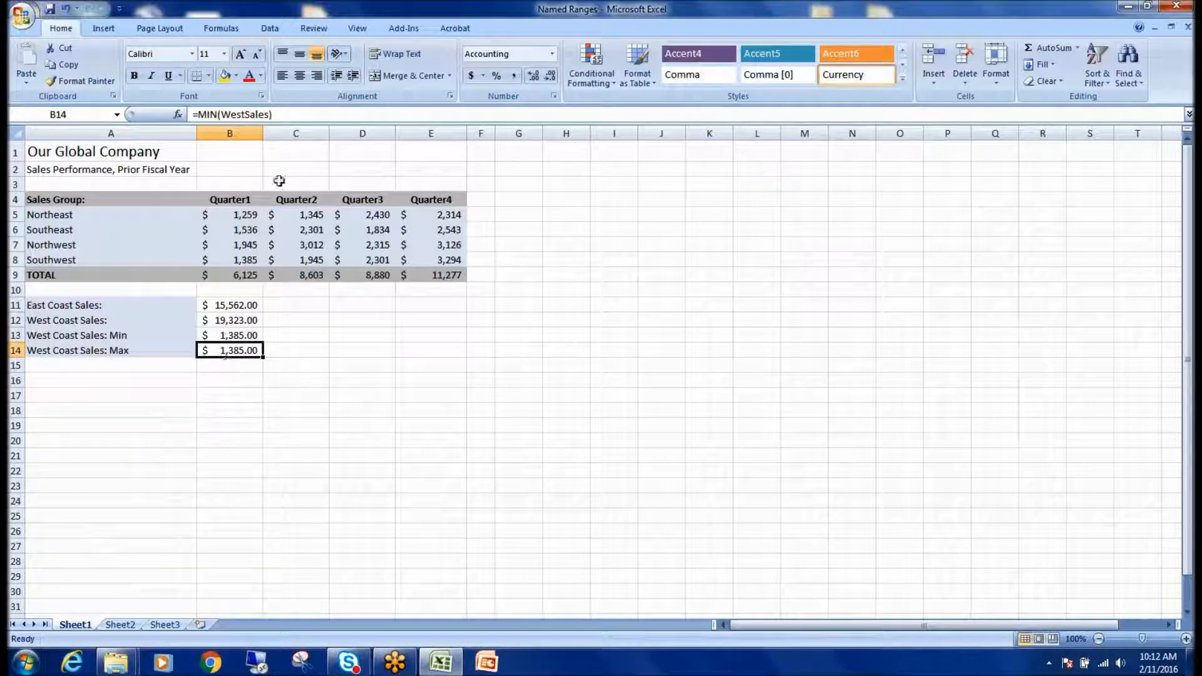
- Change the formula in B14 to =MAX(WestSales) and check it against the West Coast range B7:E8
click(218, 115)
key(BackSpace)
key(BackSpace)
text(AX)
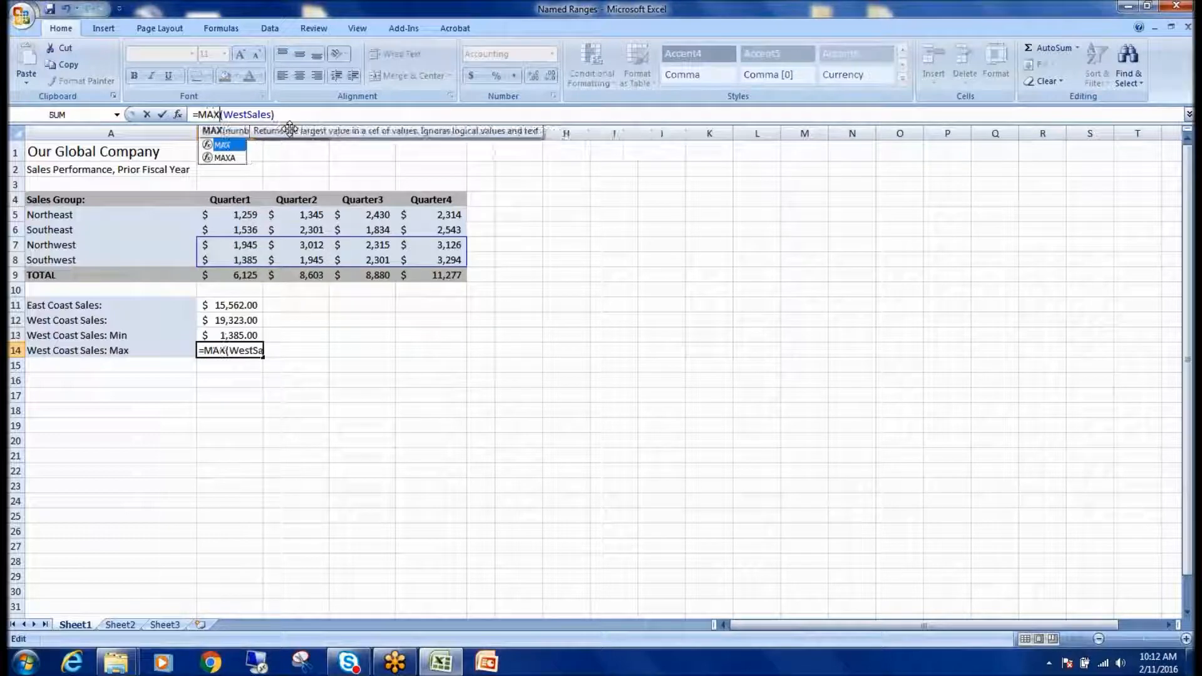
key(Return)
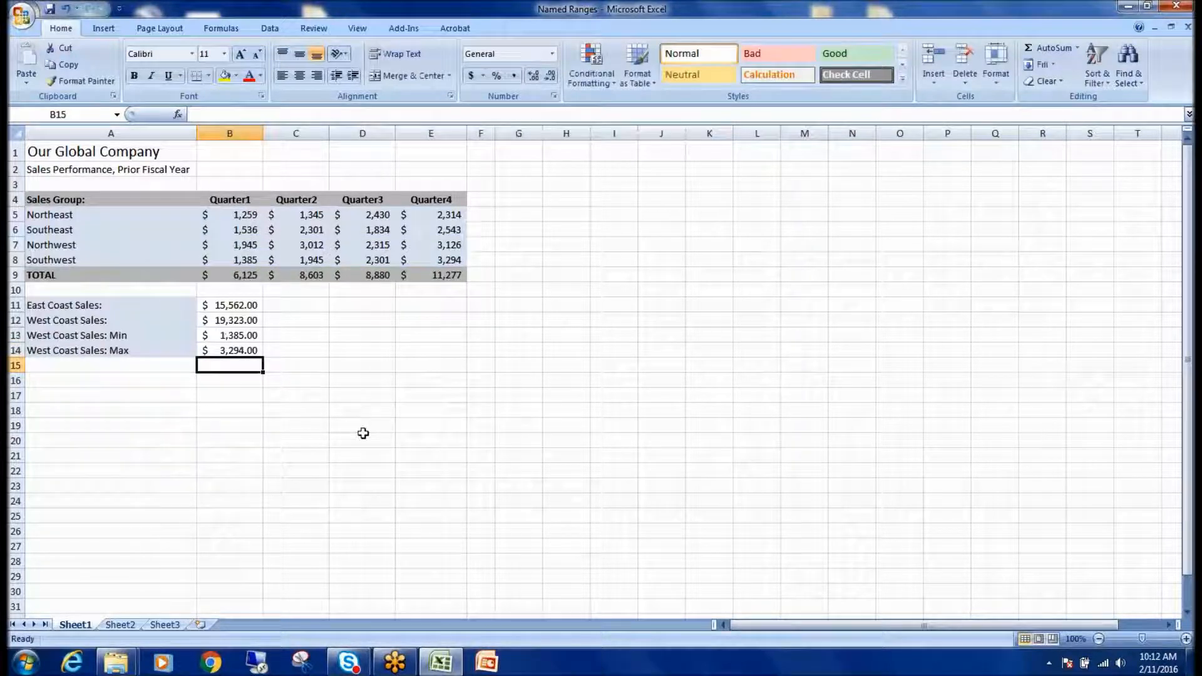
drag(244, 245, 452, 259)
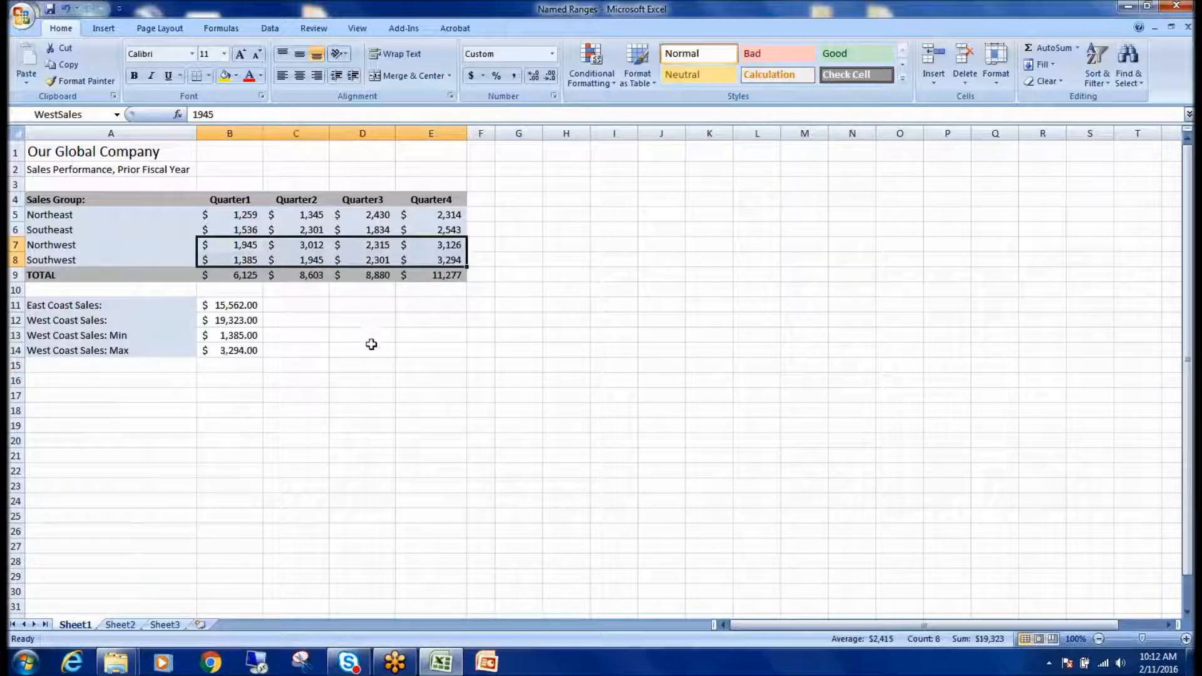
click(1073, 475)
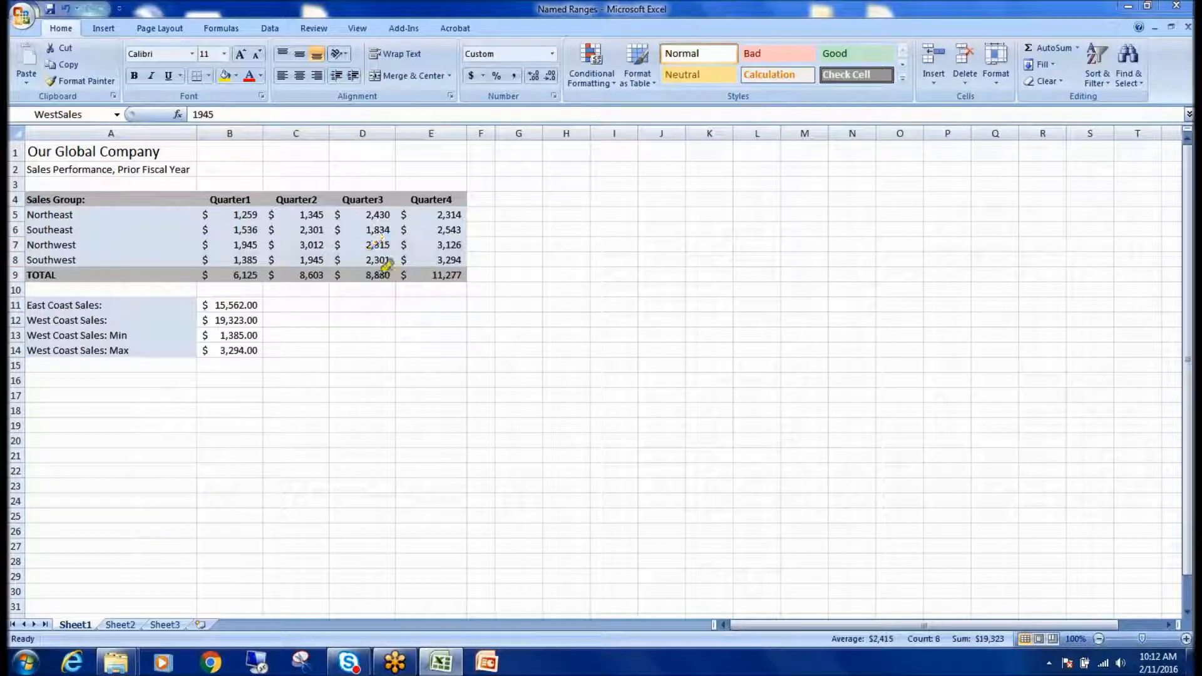
mouse_move(431, 260)
mouse_down()
mouse_move(464, 261)
mouse_move(435, 257)
mouse_up()
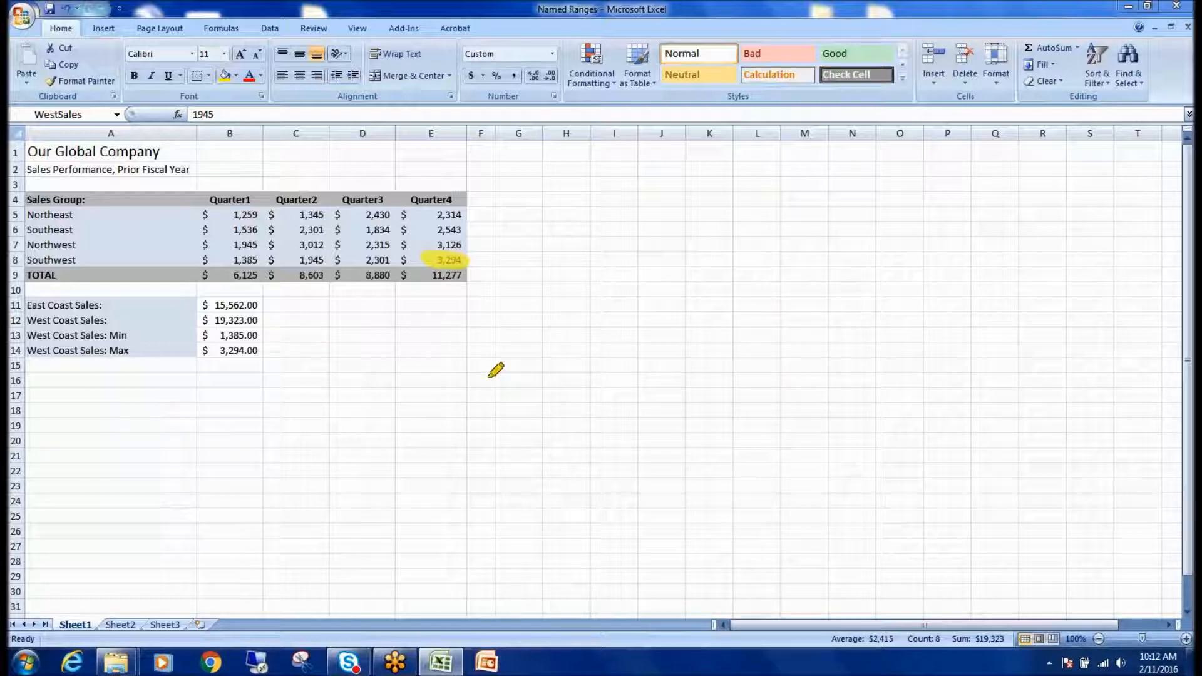
click(1141, 474)
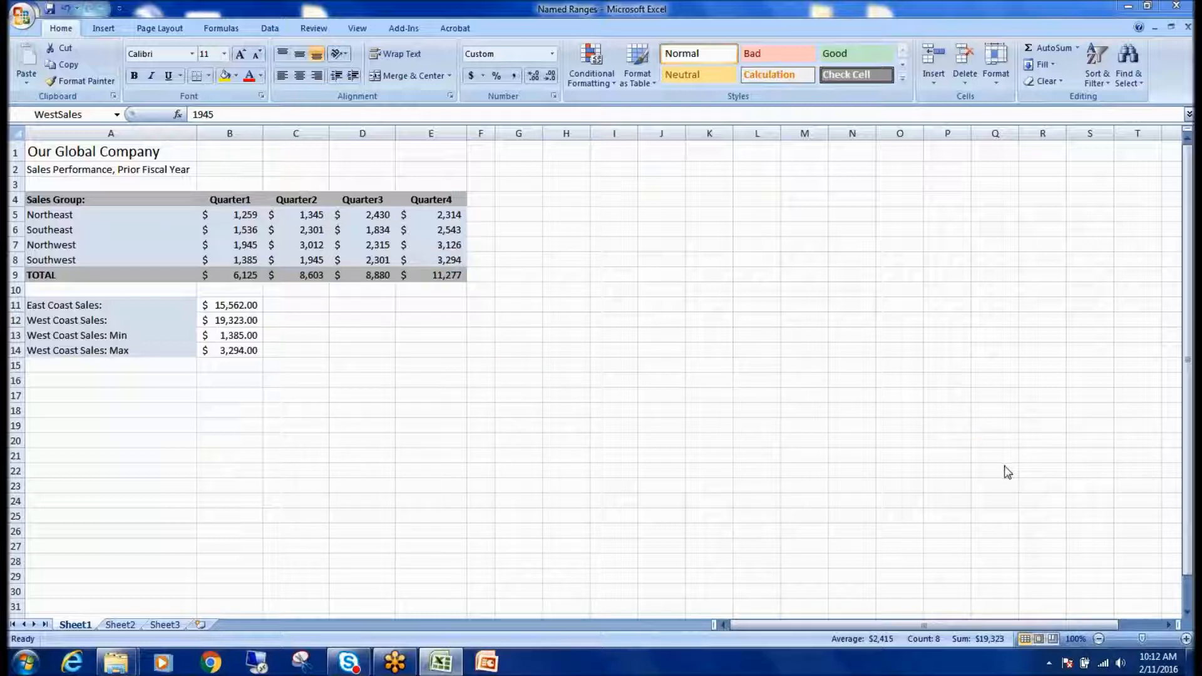
- Review the West Coast formulas in B13 and B14 and the cells the maximum formula references
click(255, 323)
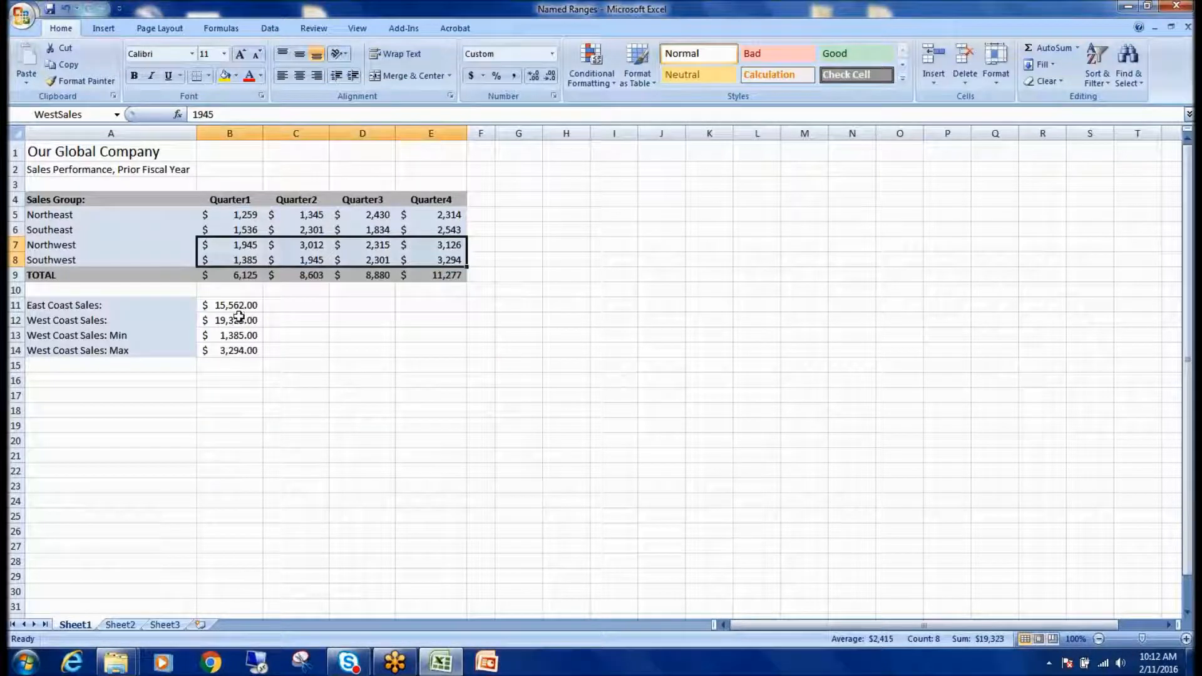
click(233, 339)
click(245, 350)
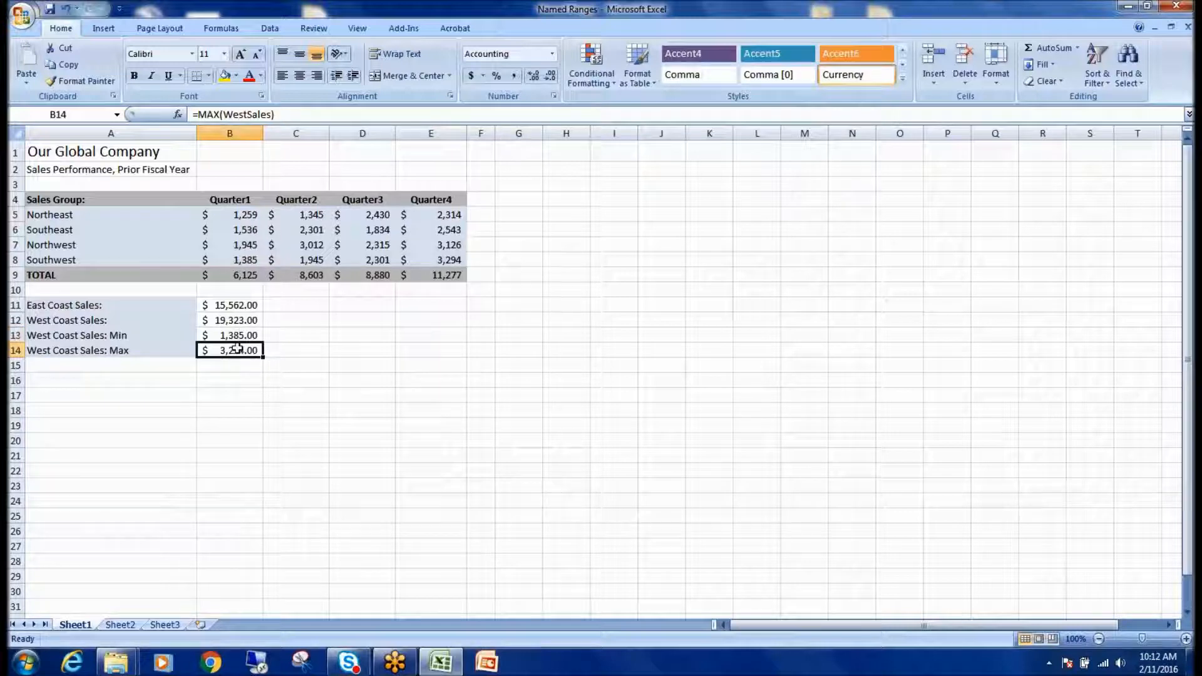
click(283, 116)
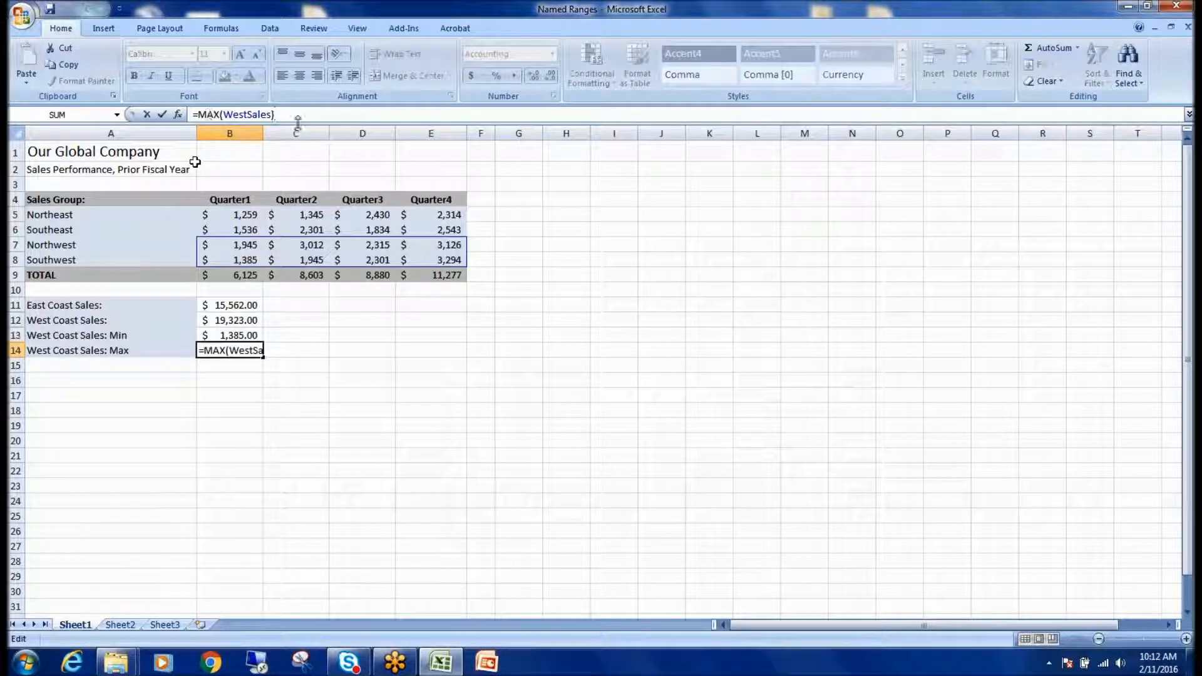
click(248, 335)
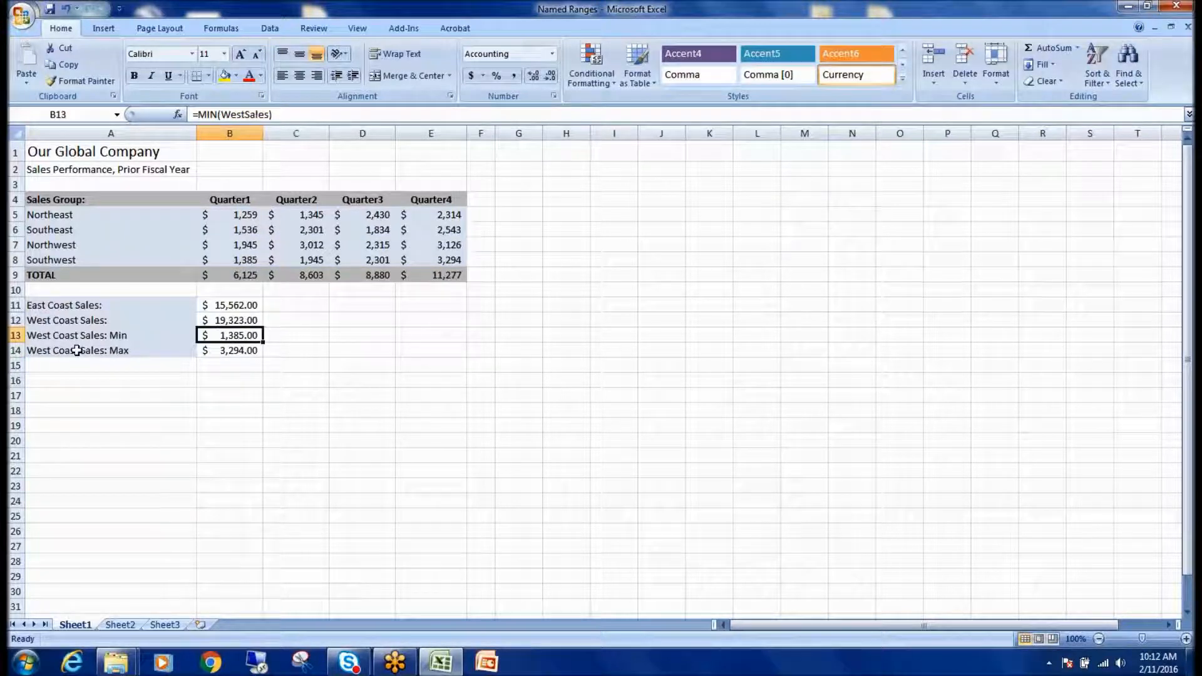
- Copy the "West Coast Sales: Max" label from A14 into A15
click(234, 320)
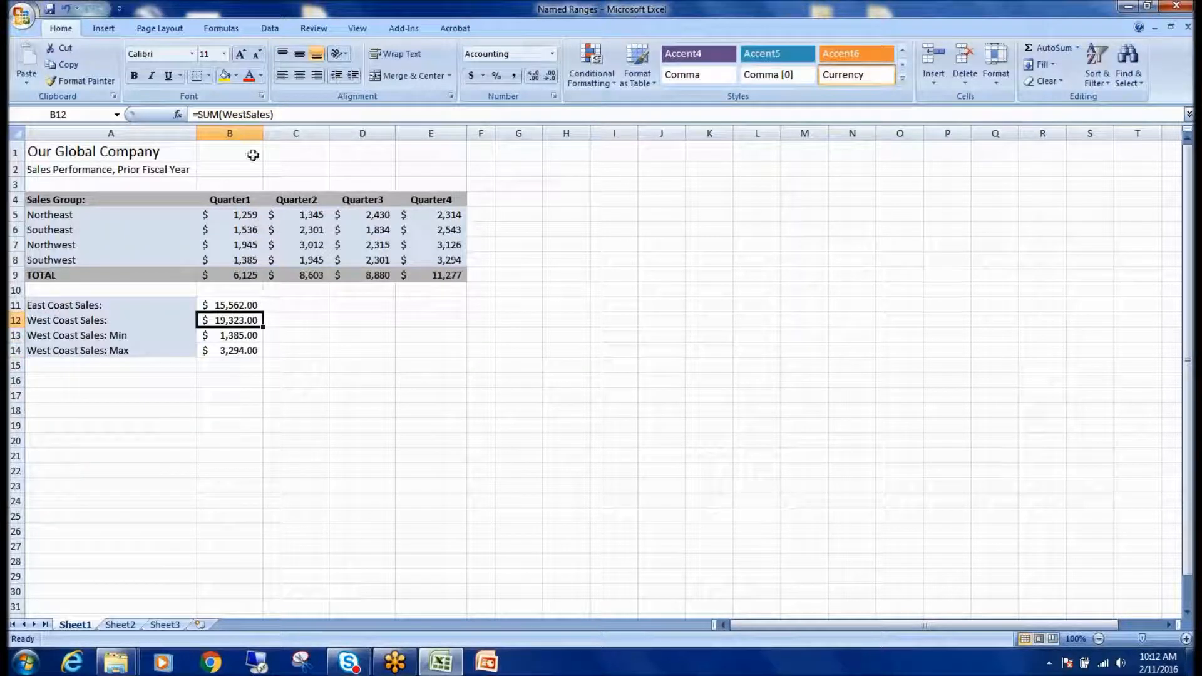
click(239, 336)
click(242, 350)
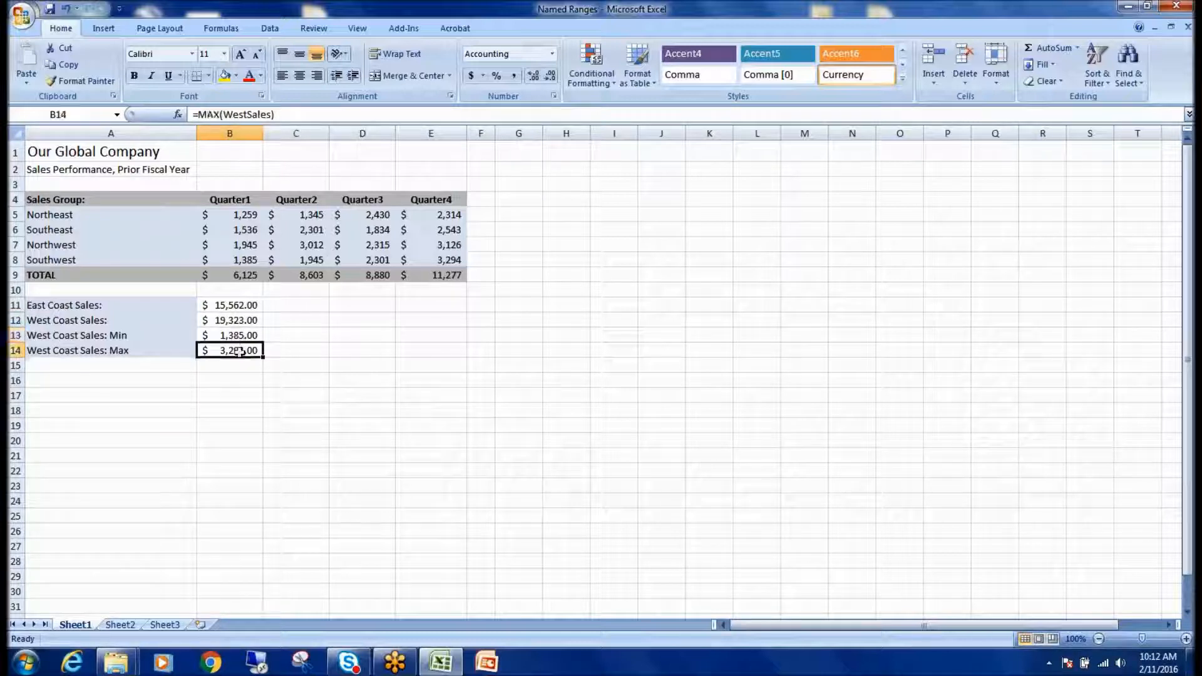
click(134, 366)
click(147, 350)
key(ctrl+c)
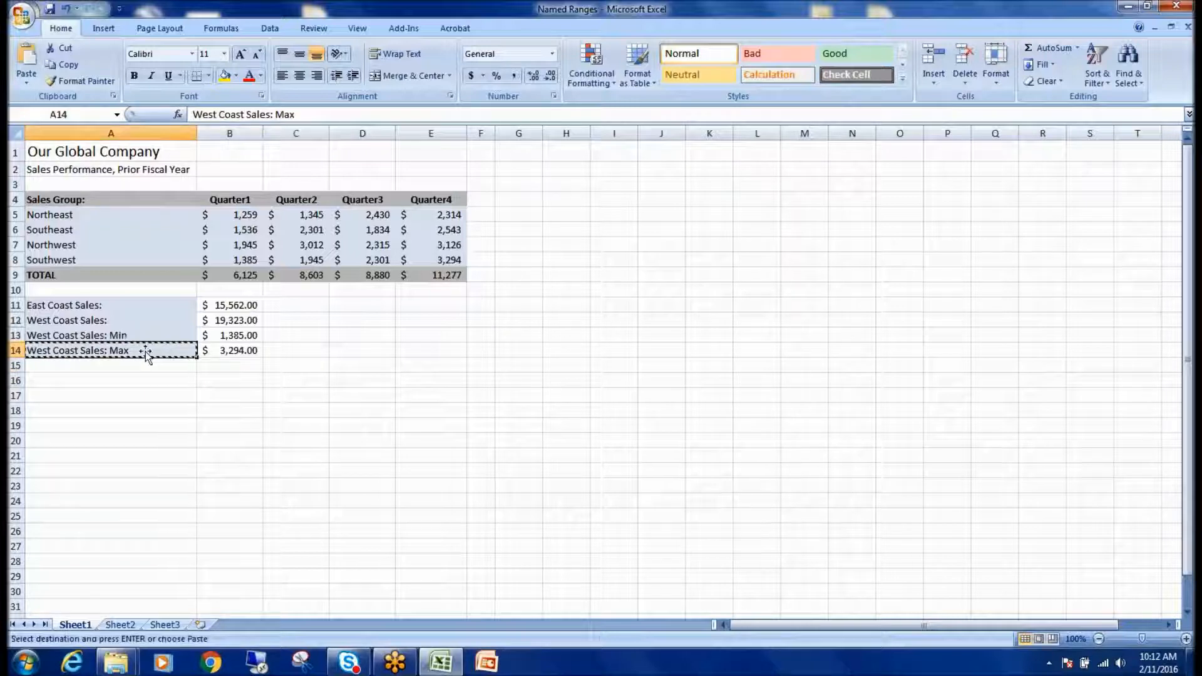
click(132, 366)
key(ctrl+v)
- Change the label in A15 to "West Coast Sales: Average"
double_click(165, 365)
key(BackSpace)
key(BackSpace)
key(BackSpace)
text(Average)
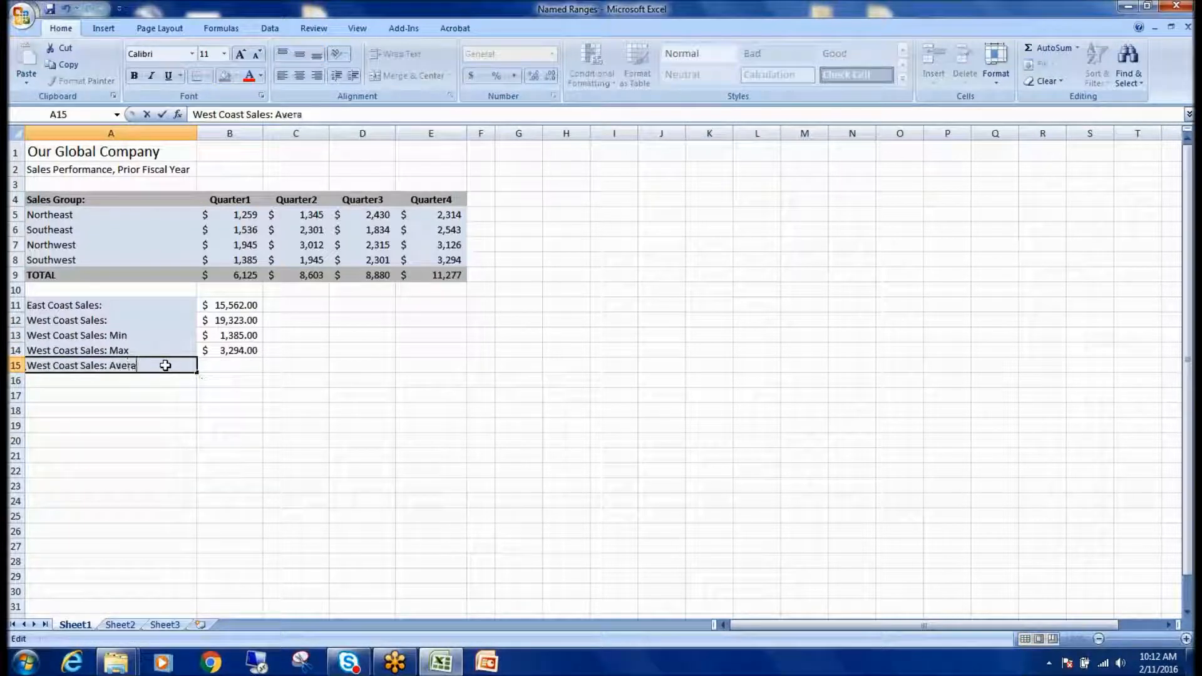
key(Return)
- Copy the maximum formula from B14 into B15
click(225, 348)
key(ctrl+c)
click(229, 367)
key(ctrl+v)
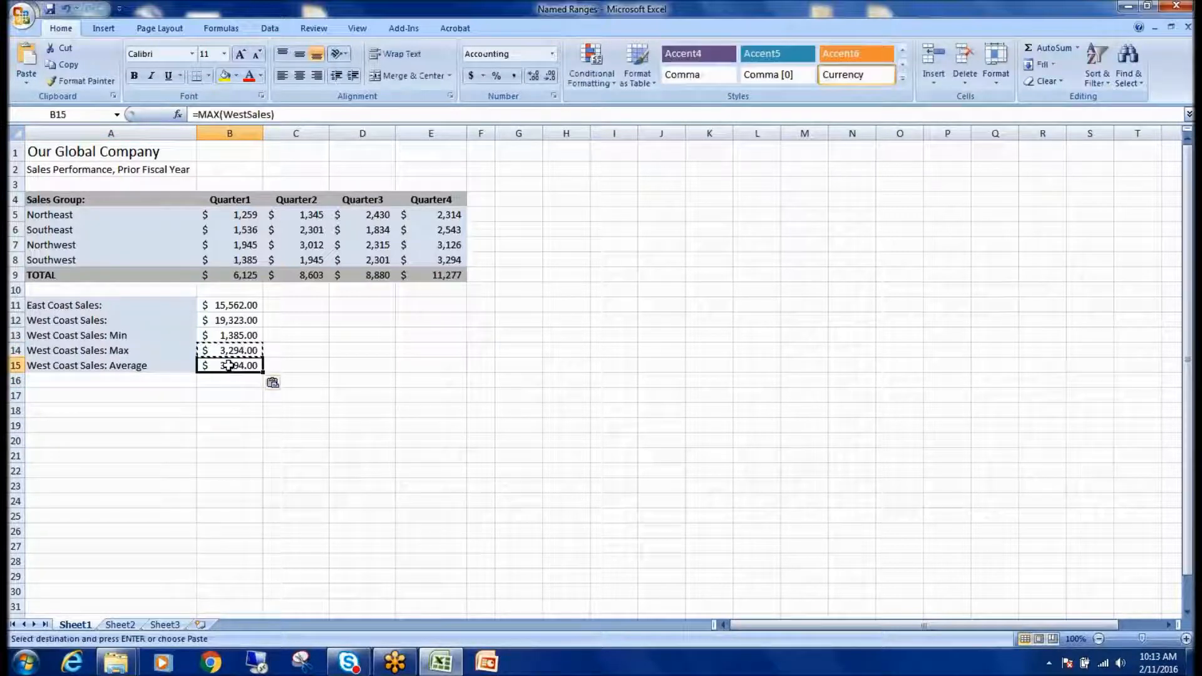
key(Escape)
- Change the formula in B15 to =AVERAGE(WestSales)
click(215, 114)
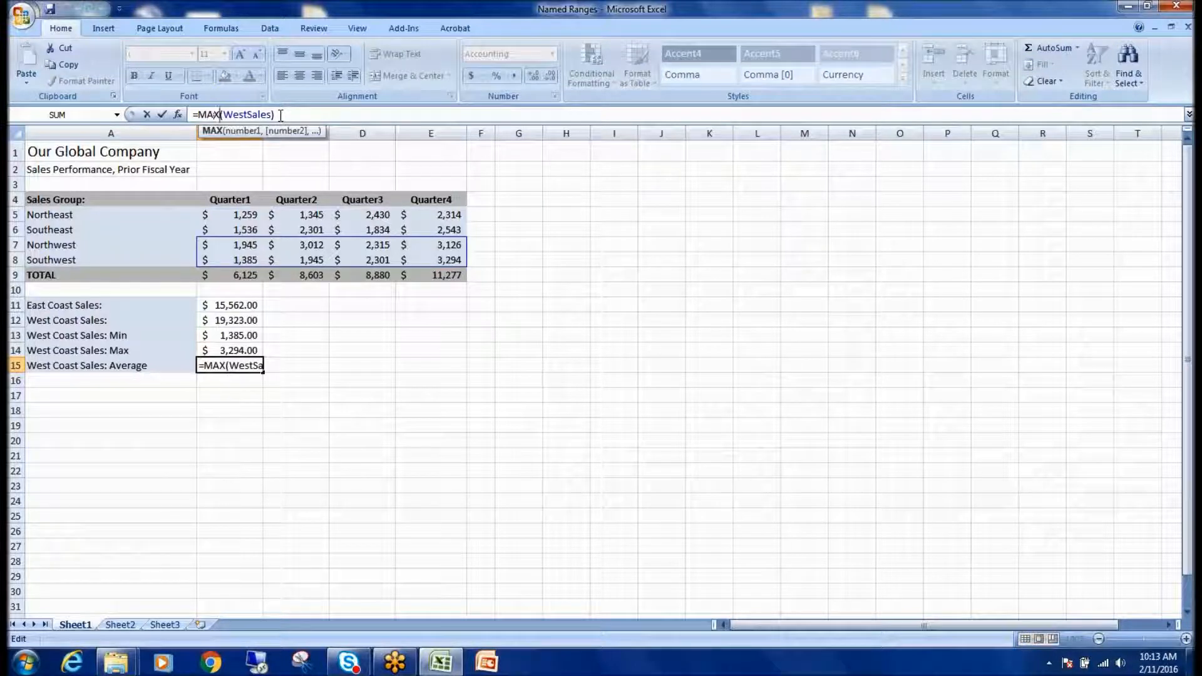
key(BackSpace)
key(BackSpace)
key(BackSpace)
text(AVERAGE)
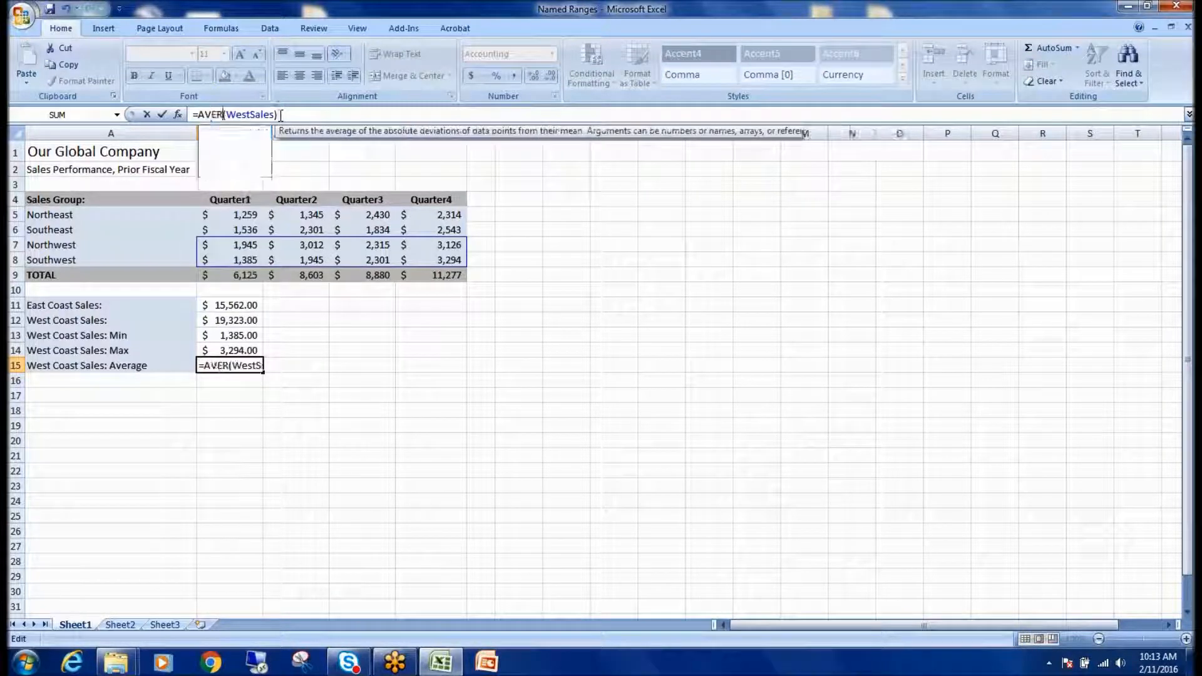
key(Return)
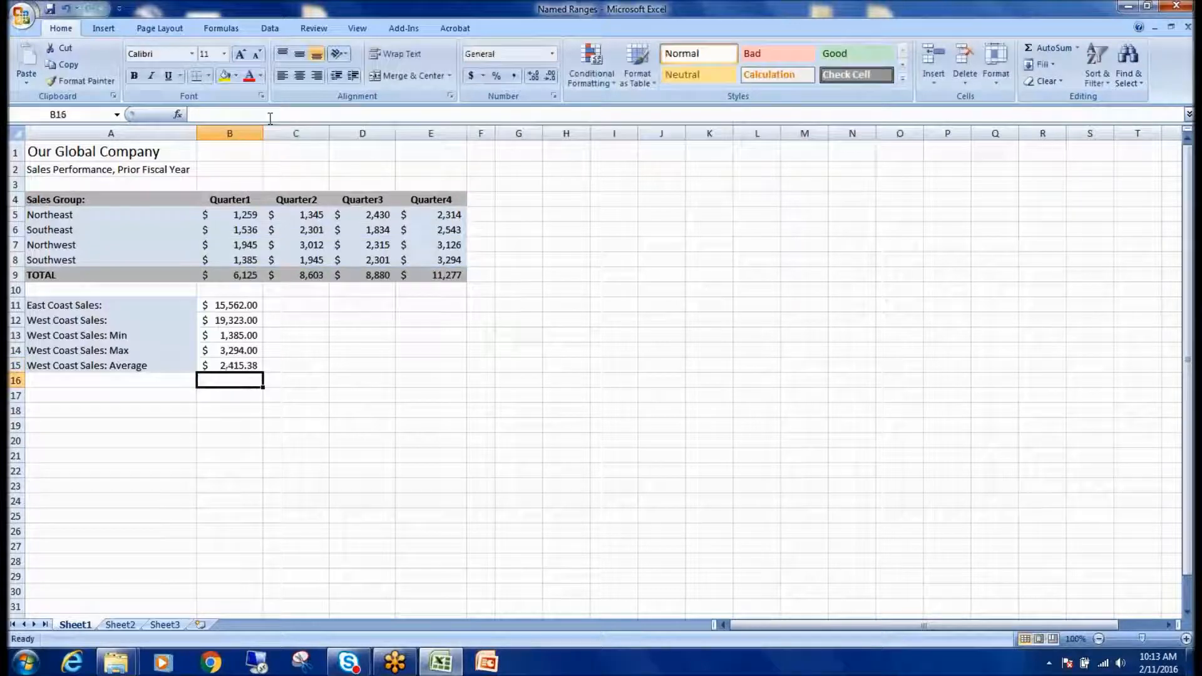
- Review the named-range formulas for the coast totals, minimum, maximum and average in B11 through B15
click(226, 336)
click(231, 349)
click(236, 366)
click(224, 426)
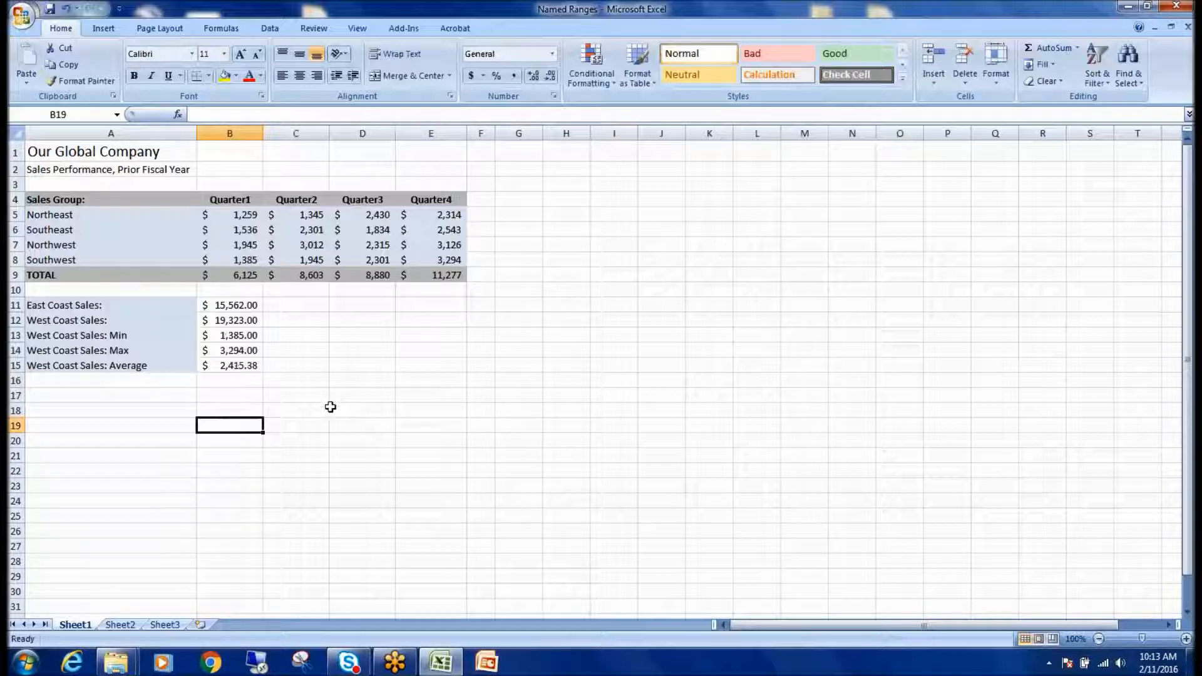
click(232, 368)
key(Up)
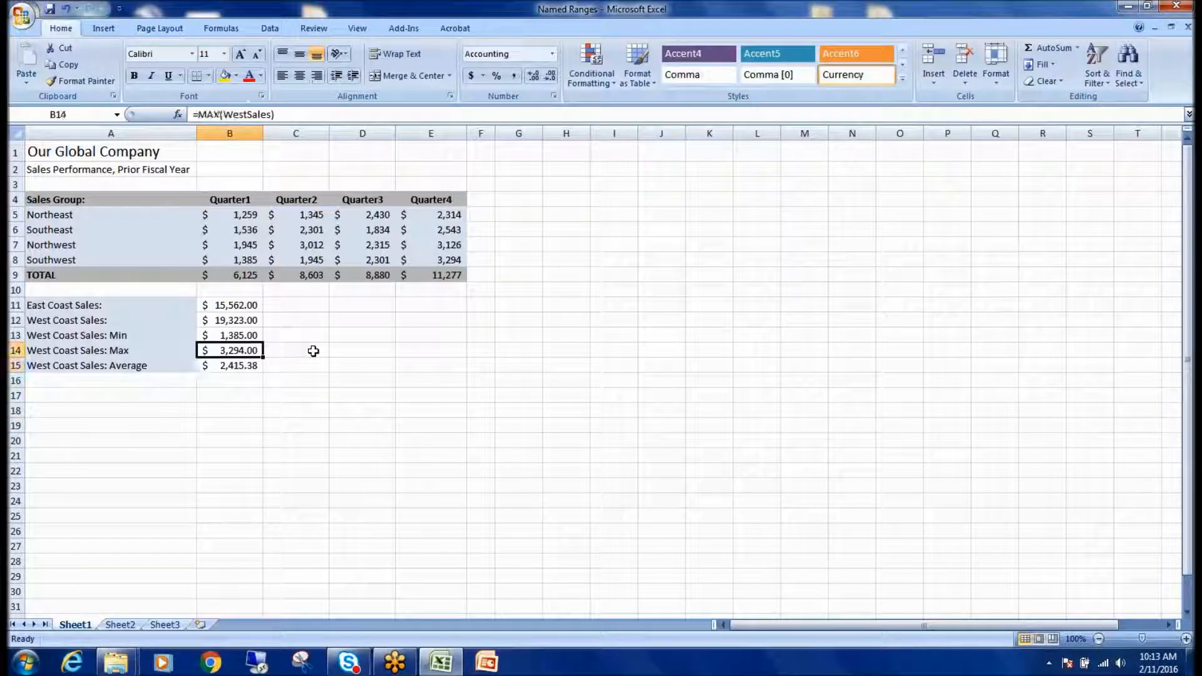
key(Up)
key(Up)
key(Up)
key(Down)
key(Down)
key(Down)
key(Down)
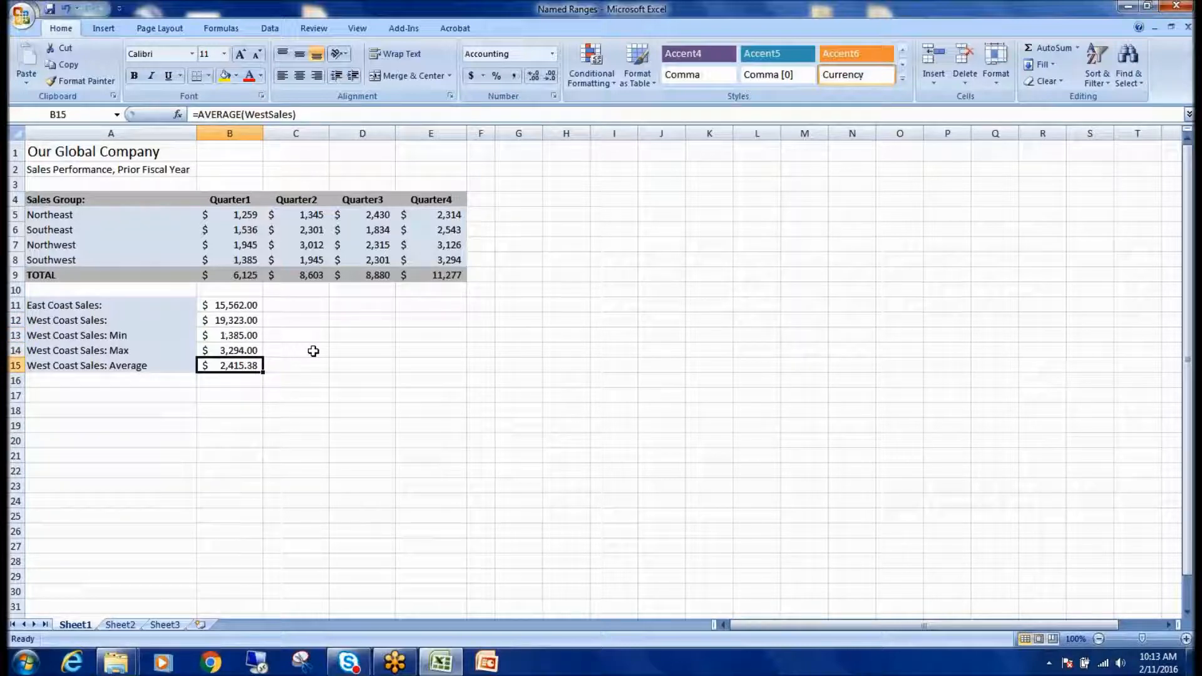
key(Up)
key(Up)
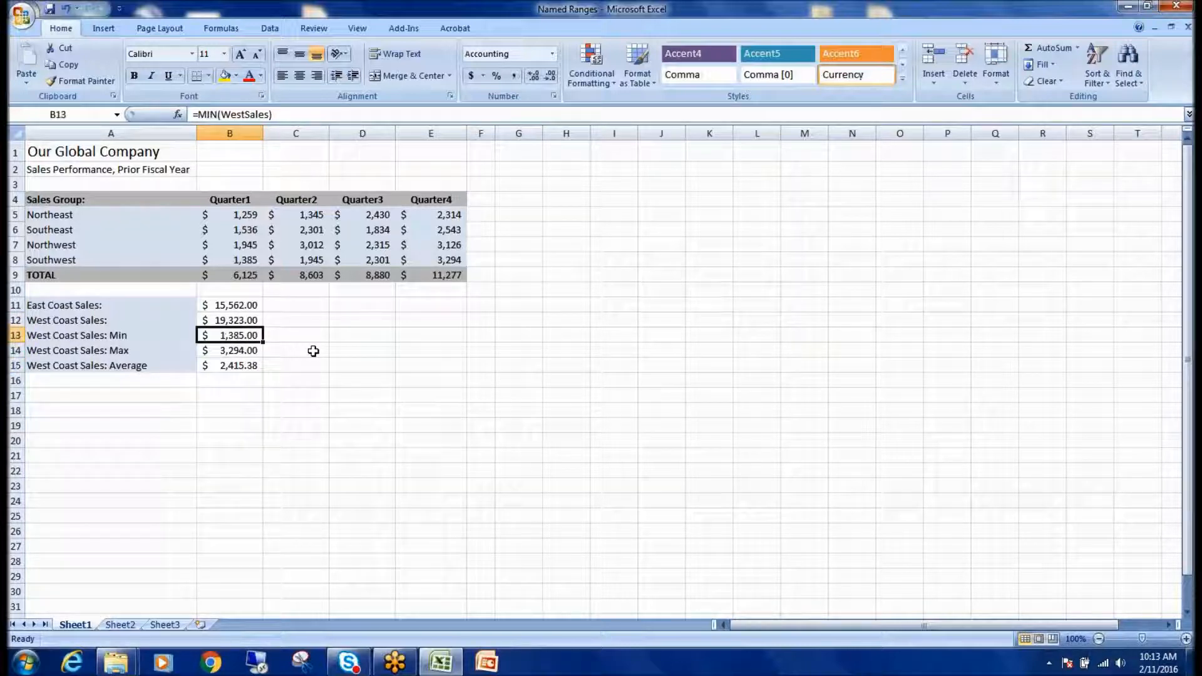
key(Up)
key(Down)
key(Down)
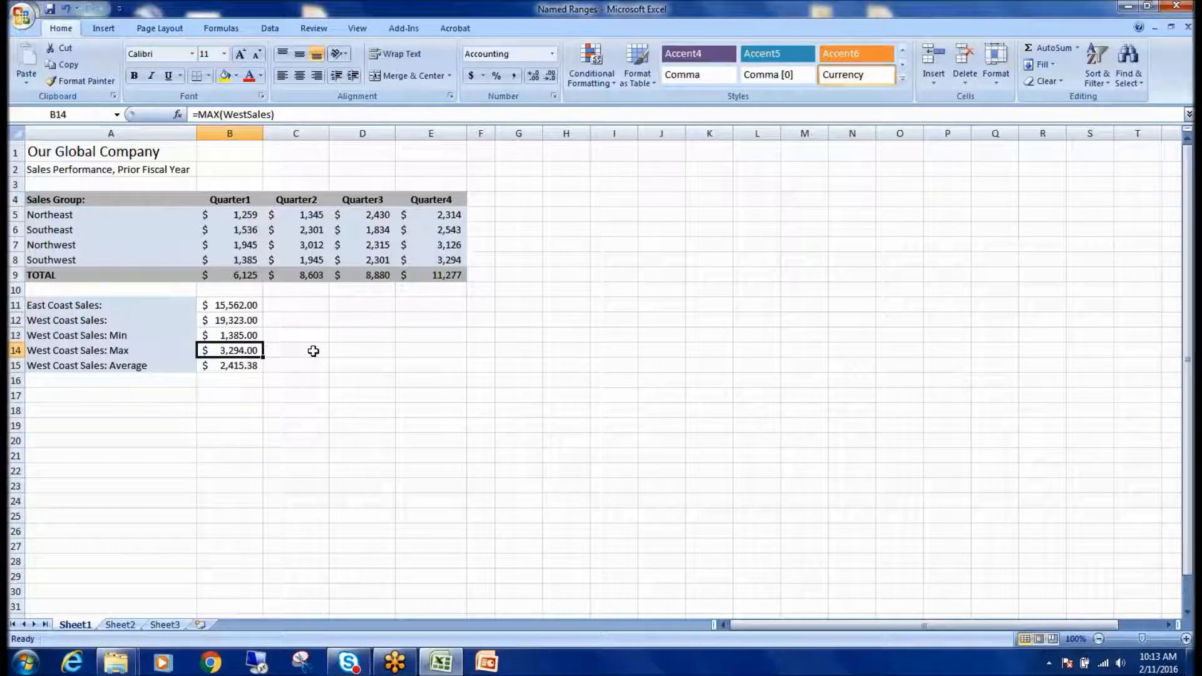
click(238, 369)
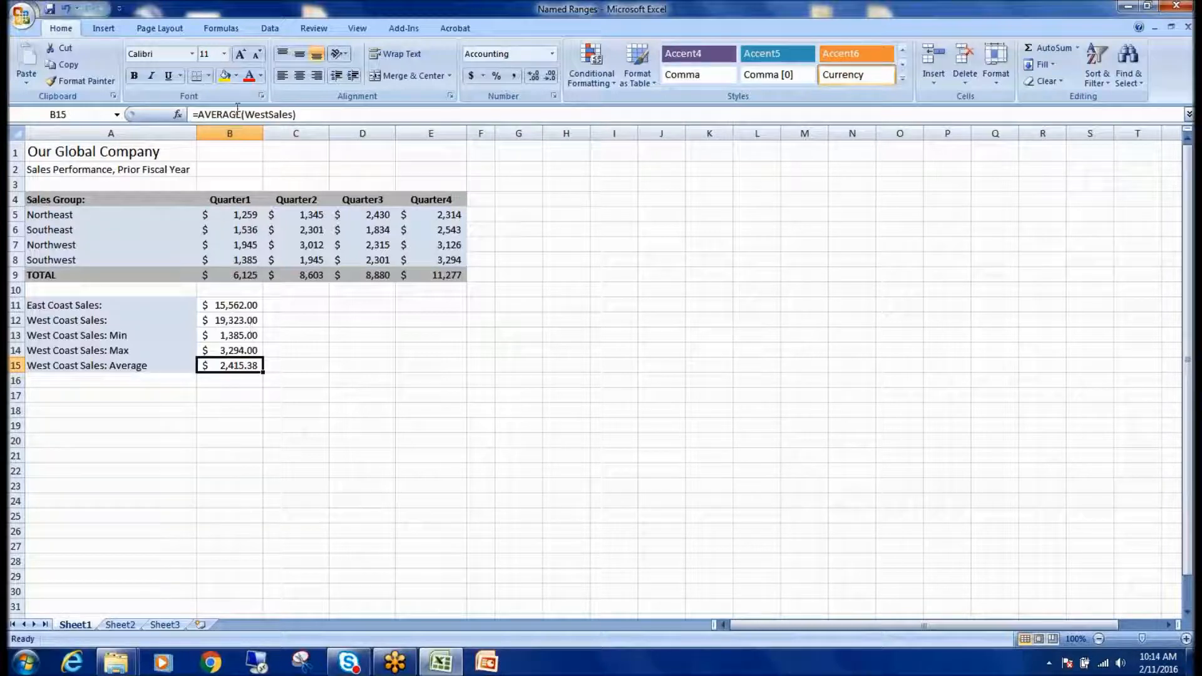
click(240, 306)
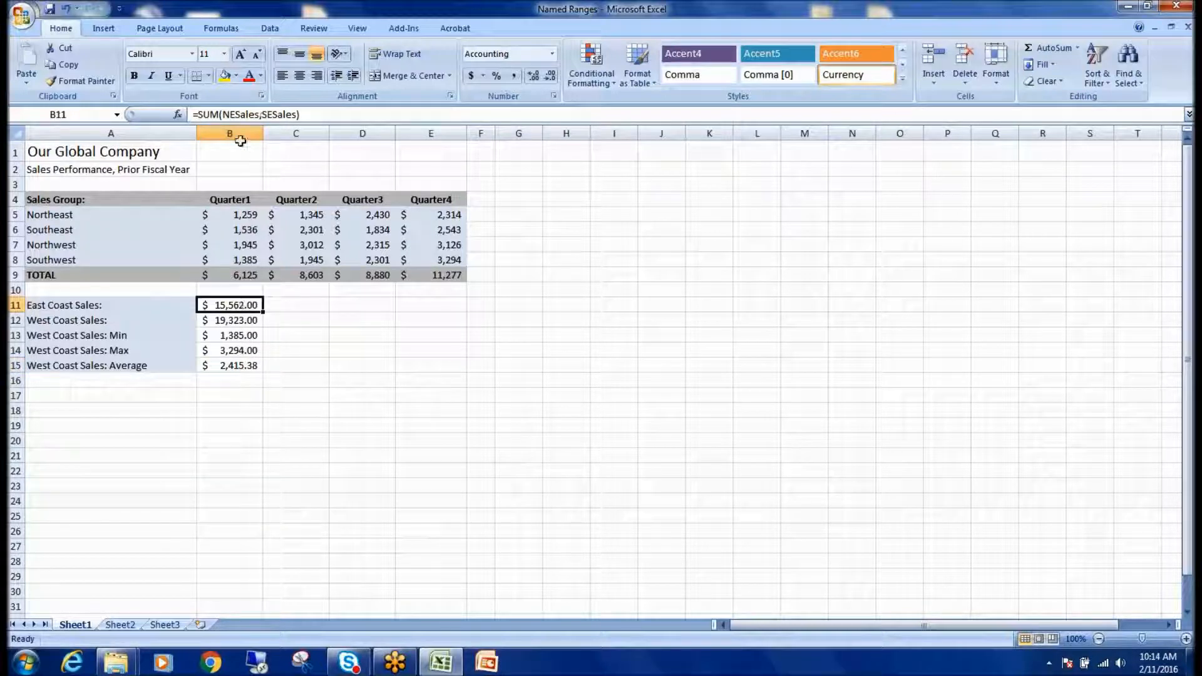
click(230, 378)
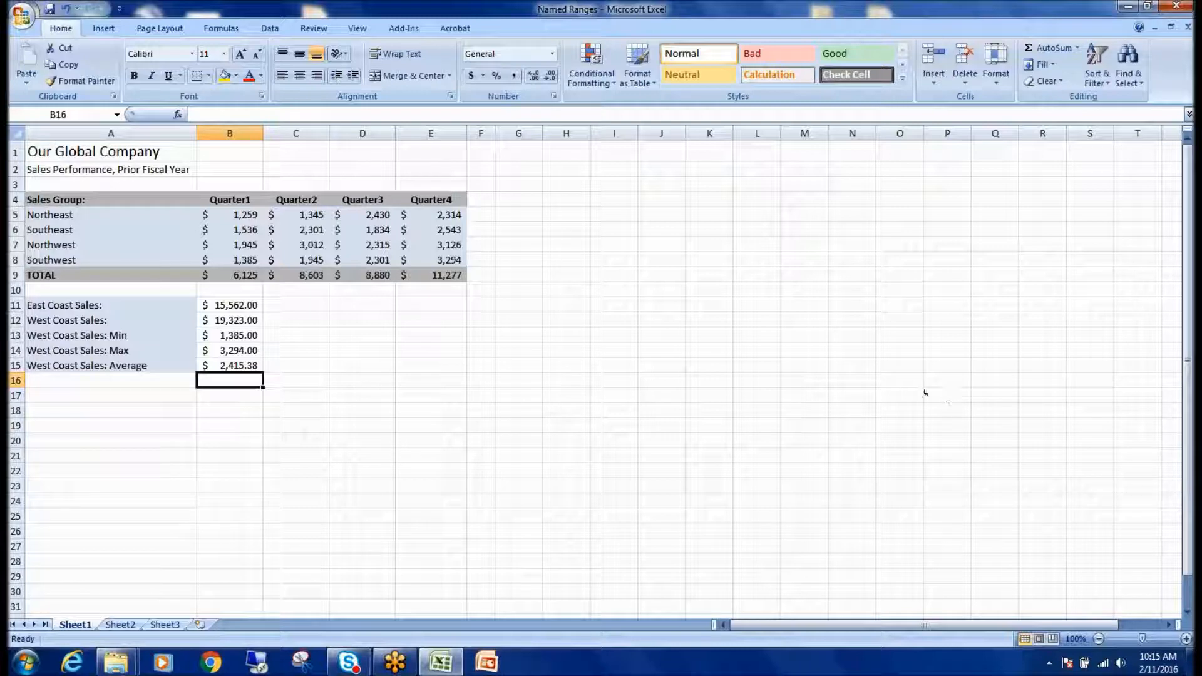
click(707, 199)
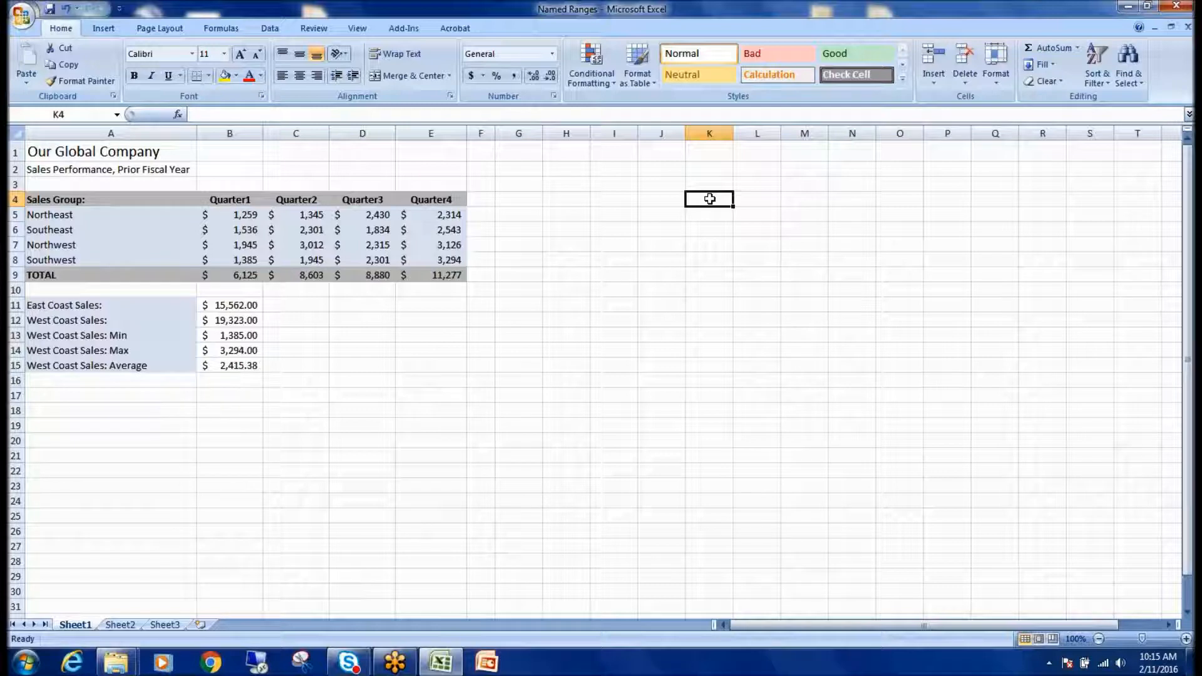
click(572, 394)
click(572, 320)
click(582, 201)
click(504, 351)
click(549, 182)
- Enter the heading "Date" in H1 and format it bold at font size 14
click(568, 154)
text(Date)
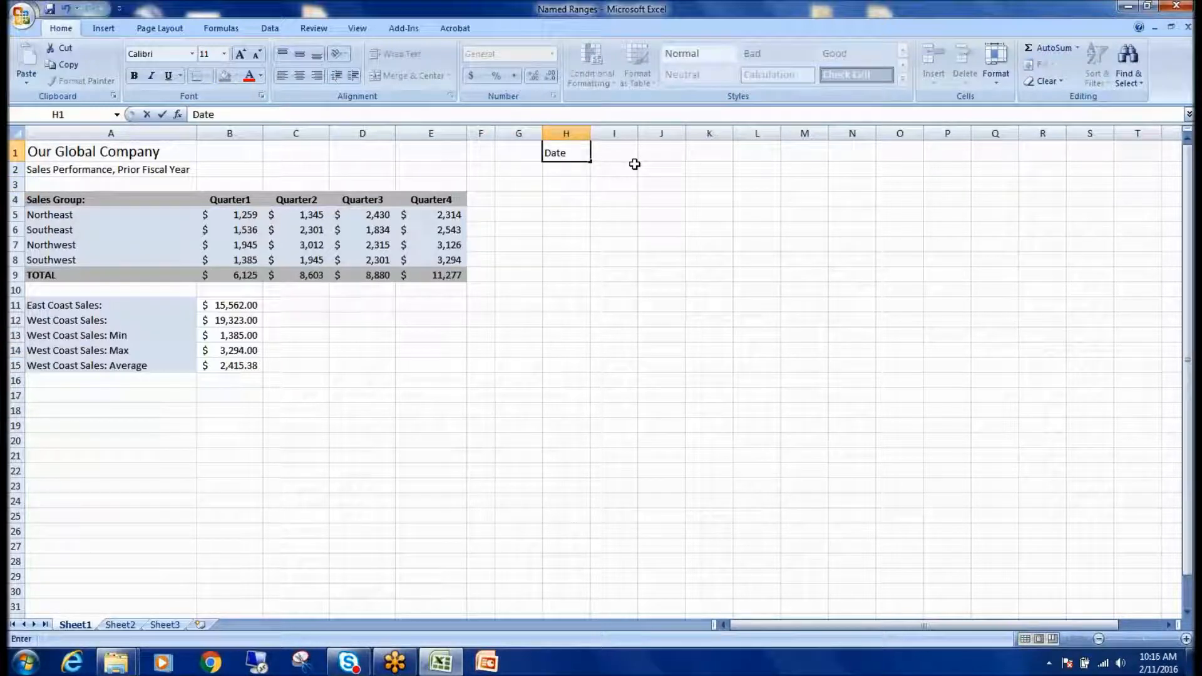
key(Return)
click(577, 153)
key(ctrl+b)
click(573, 184)
click(571, 154)
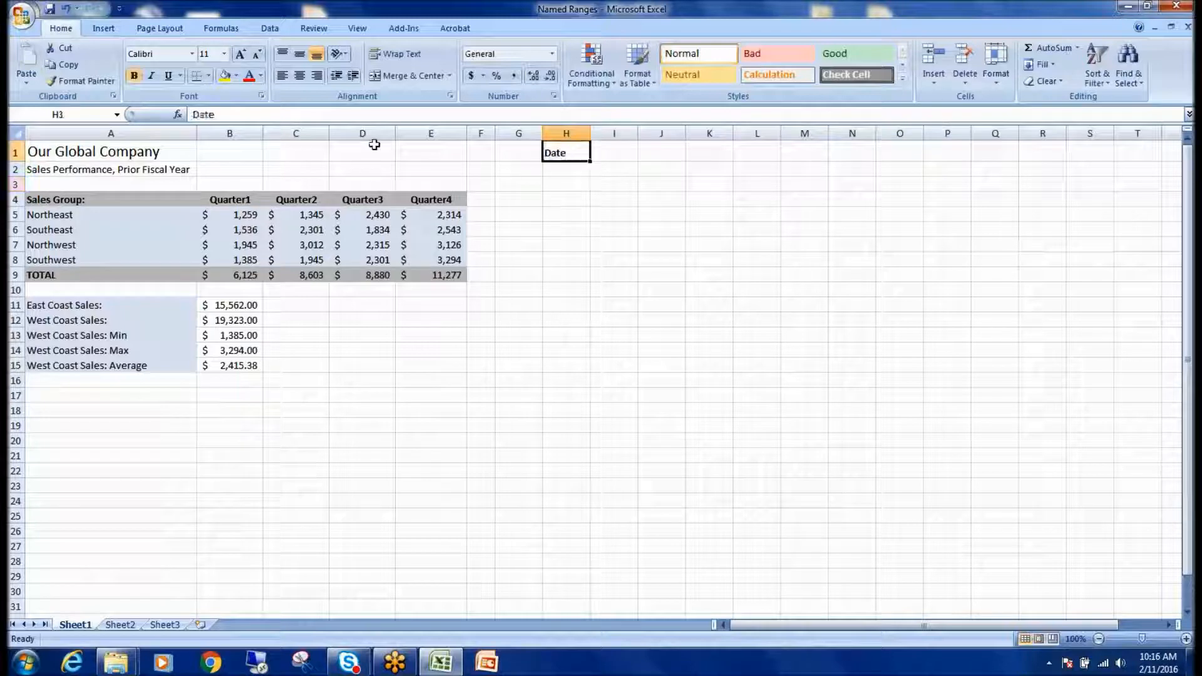
click(239, 54)
click(240, 54)
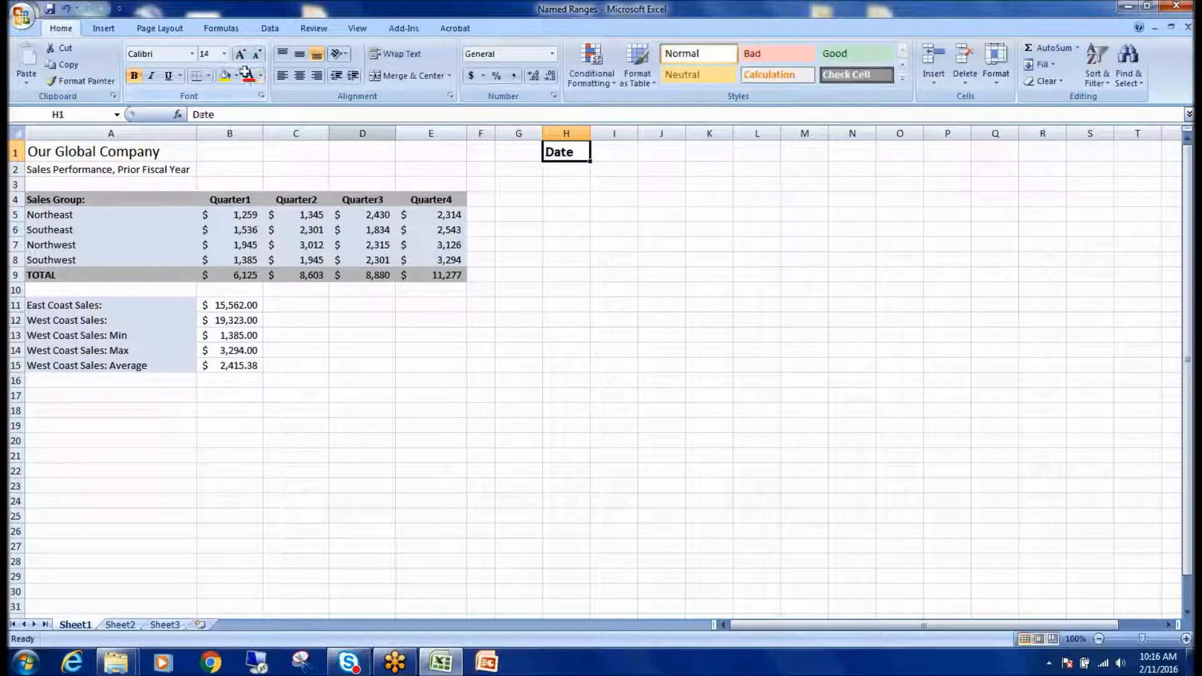
- Insert the current date and time in I1 with the formula =NOW()
click(615, 152)
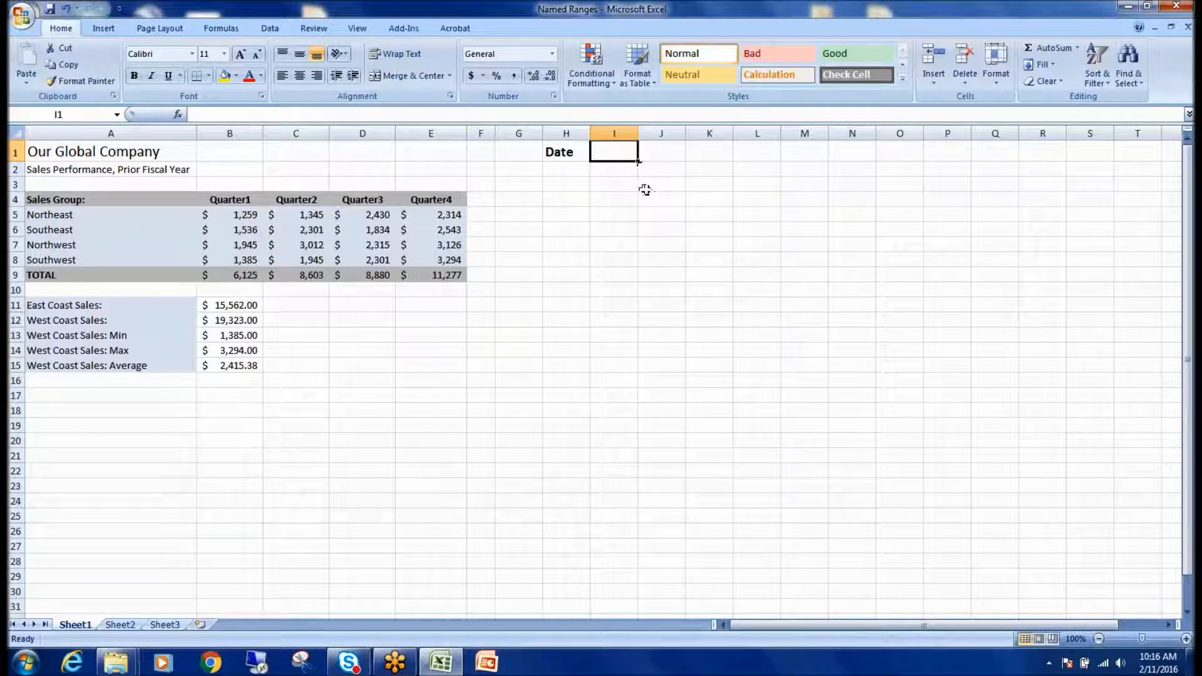
text(=)
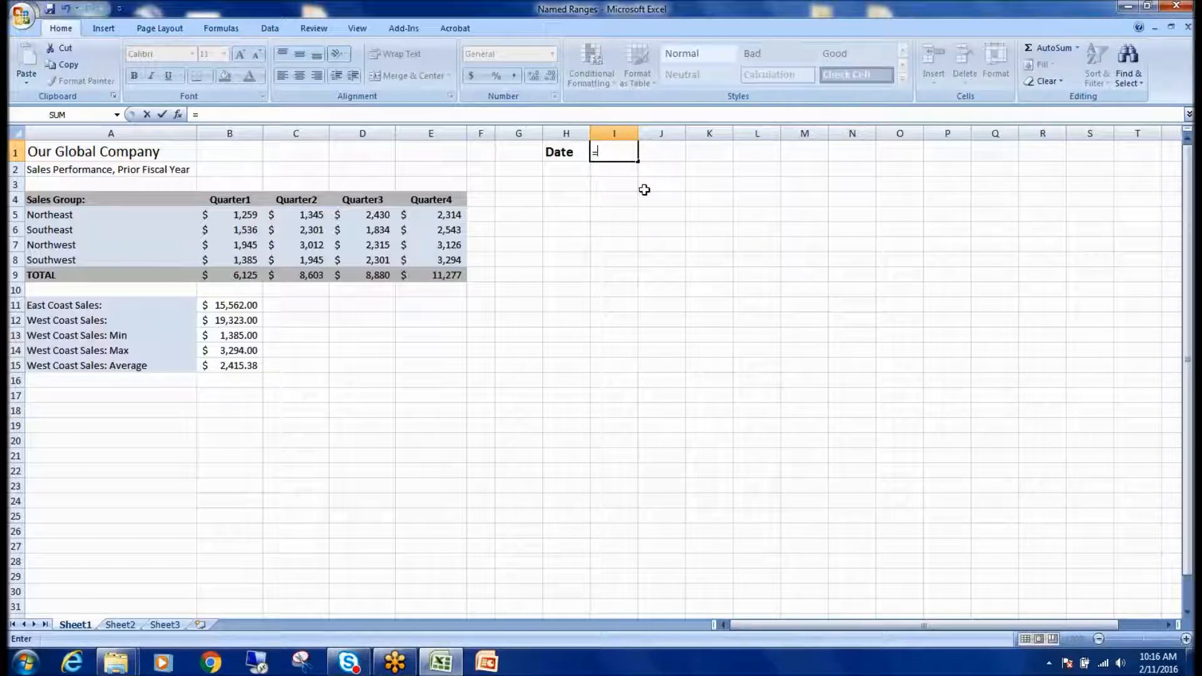
text(Noo)
key(BackSpace)
text(w)
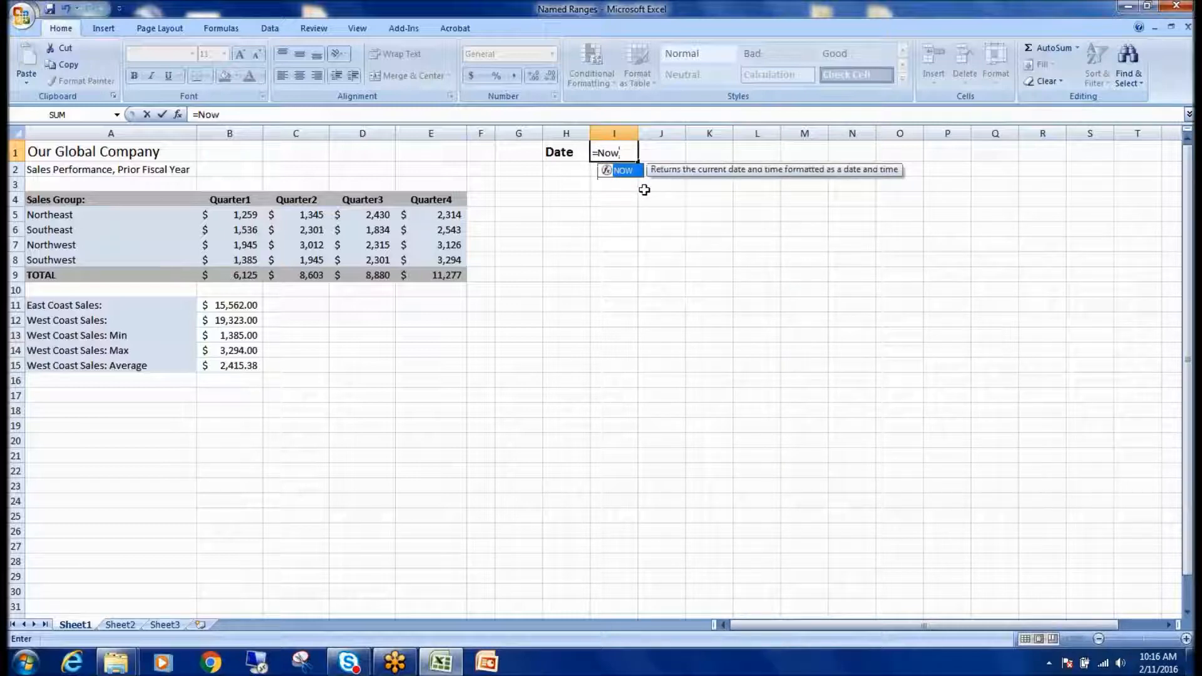
text(())
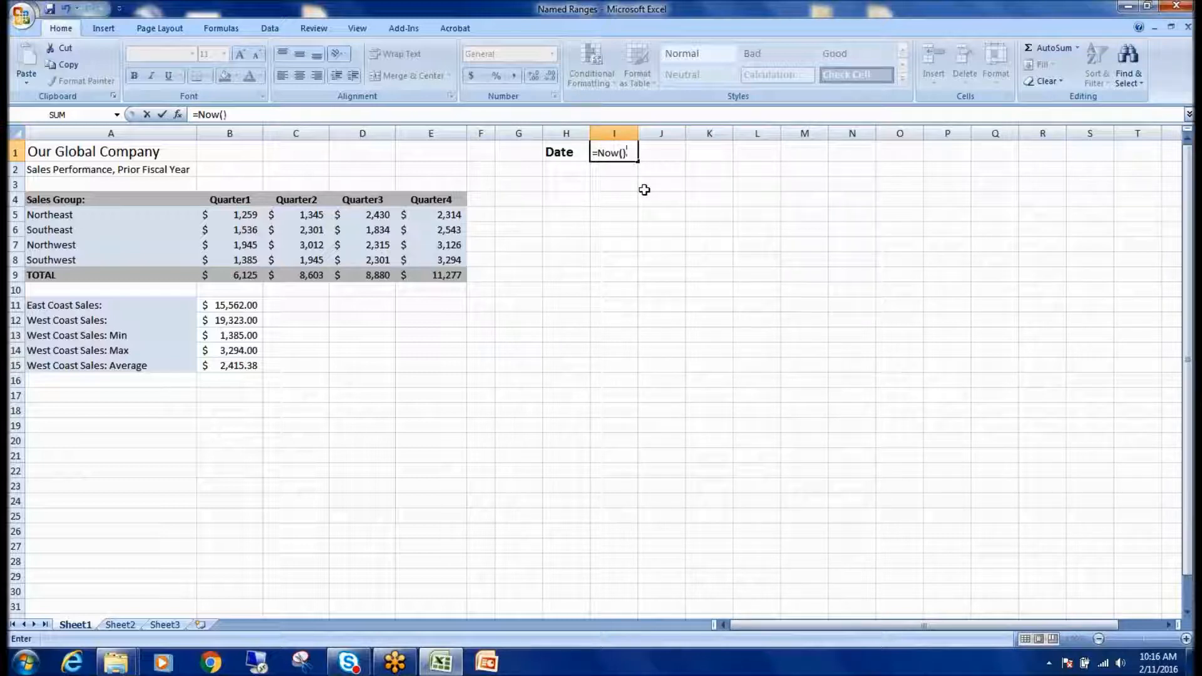
key(Return)
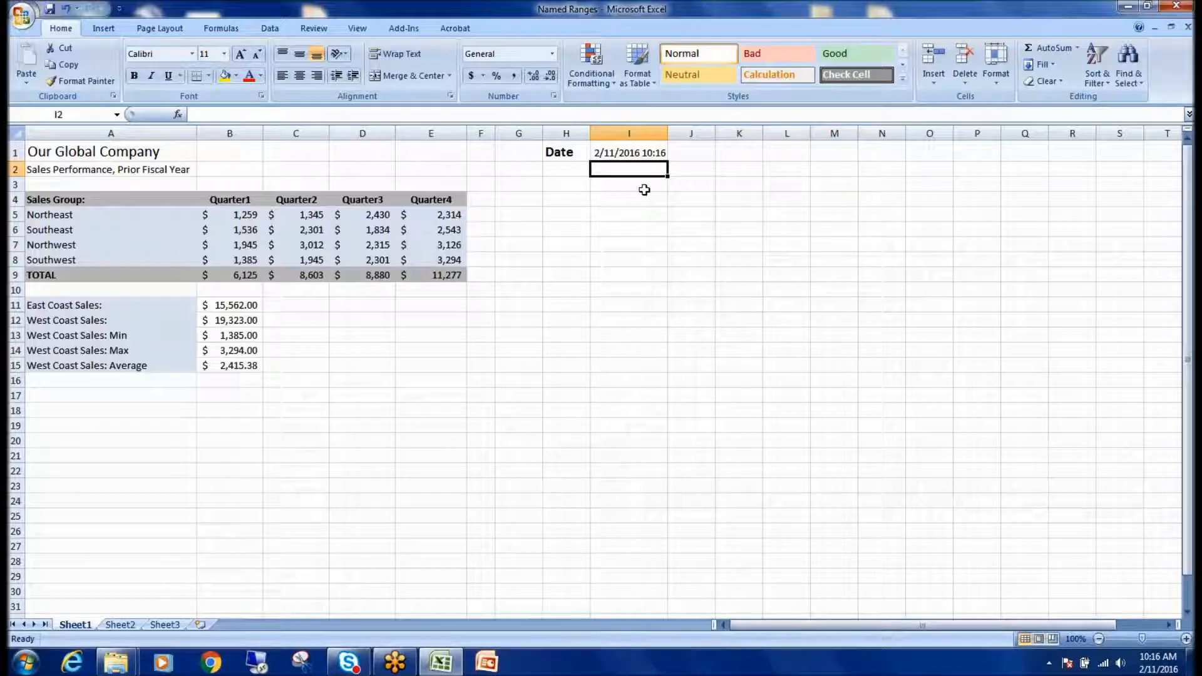
key(Up)
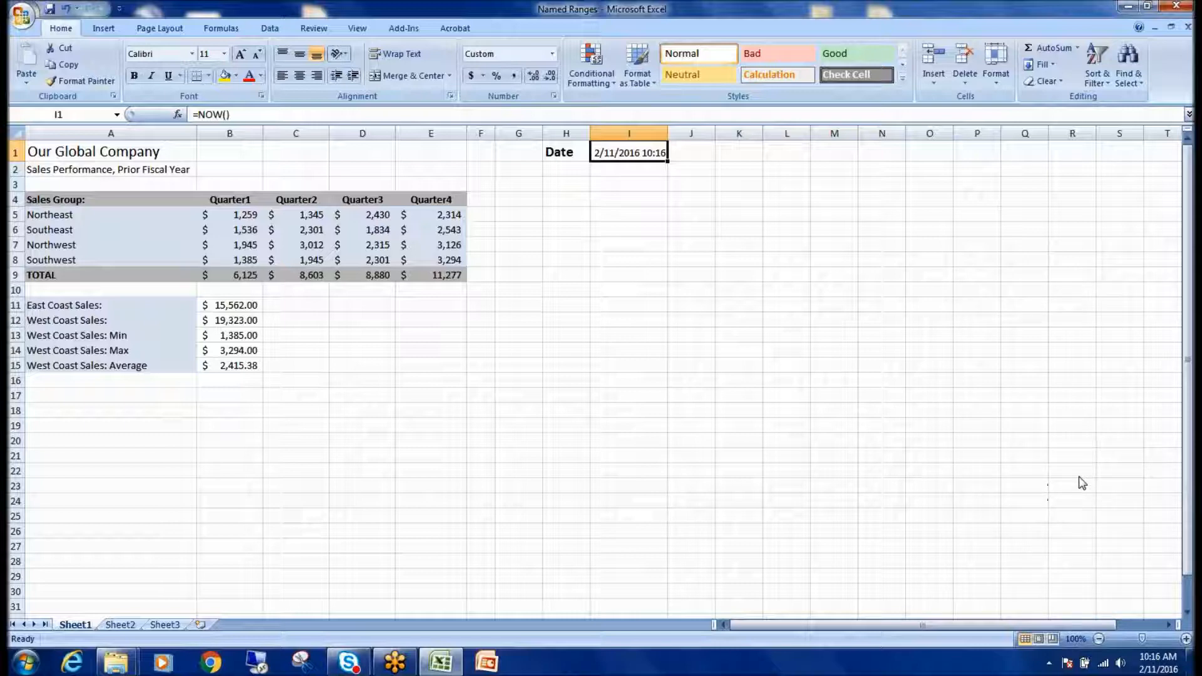
click(1108, 482)
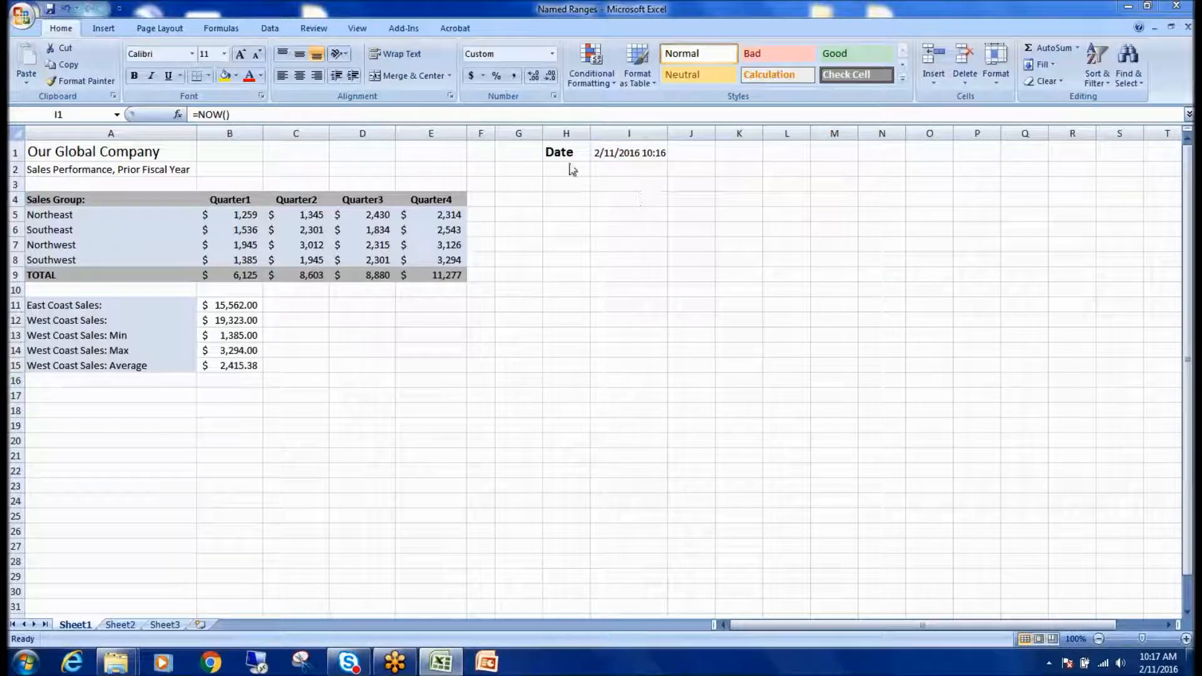
click(627, 152)
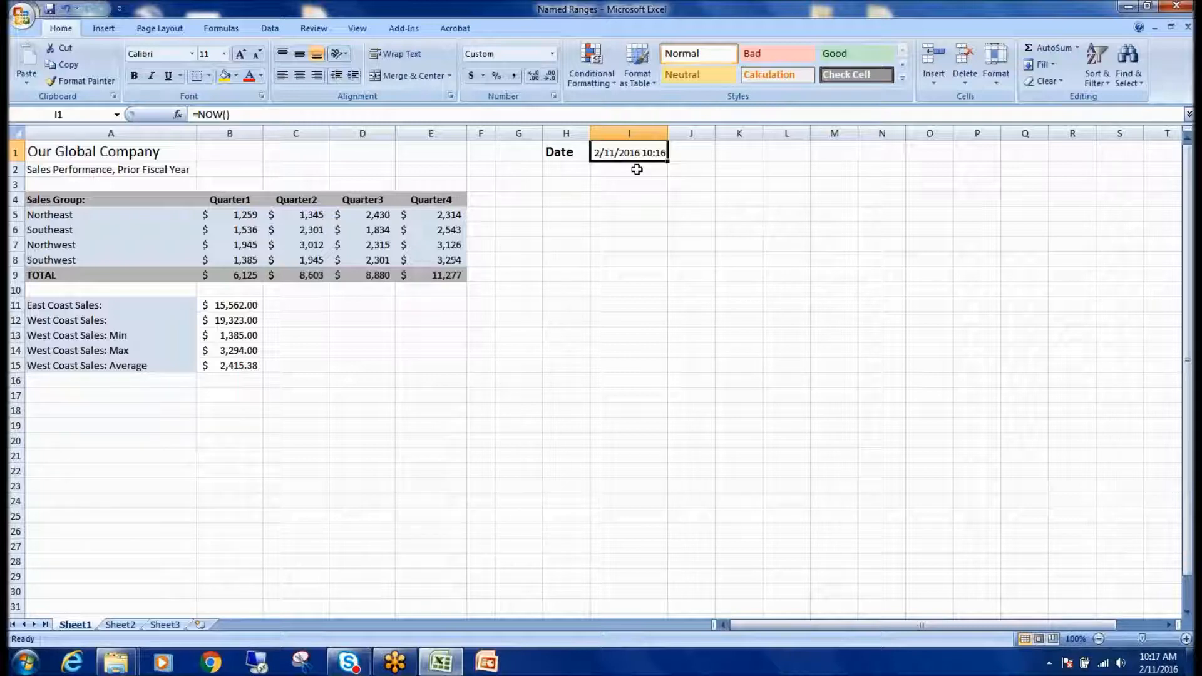
click(663, 212)
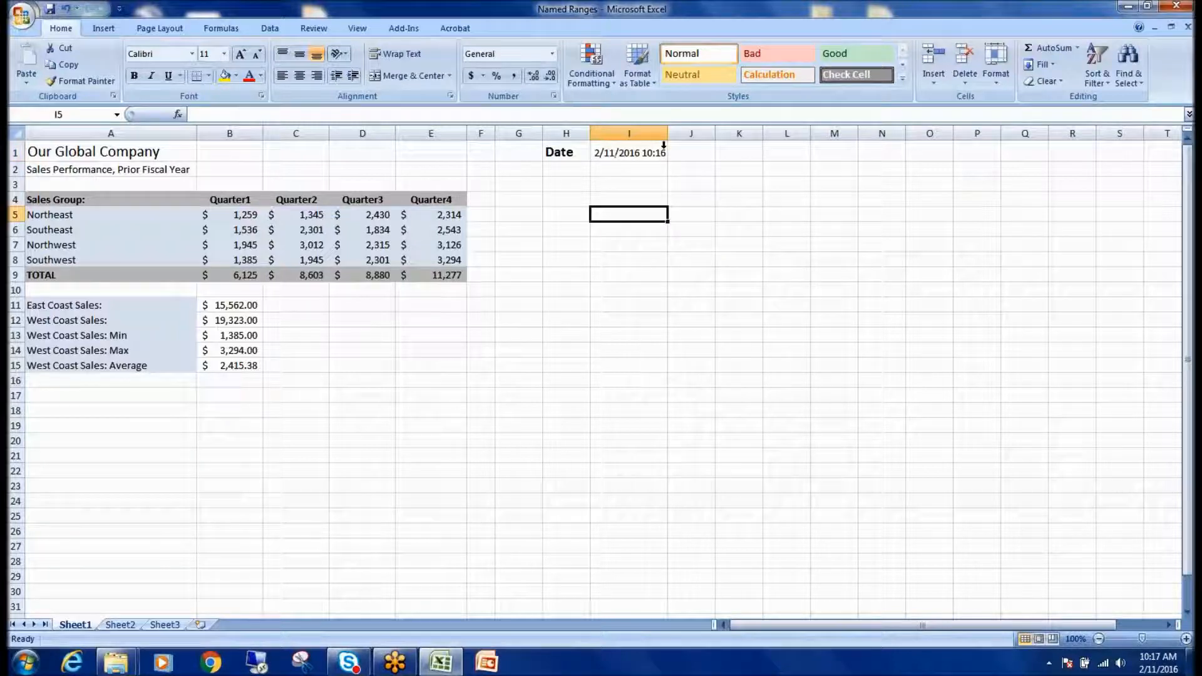
- Close the Named Ranges workbook without saving its changes and exit Excel
click(1186, 28)
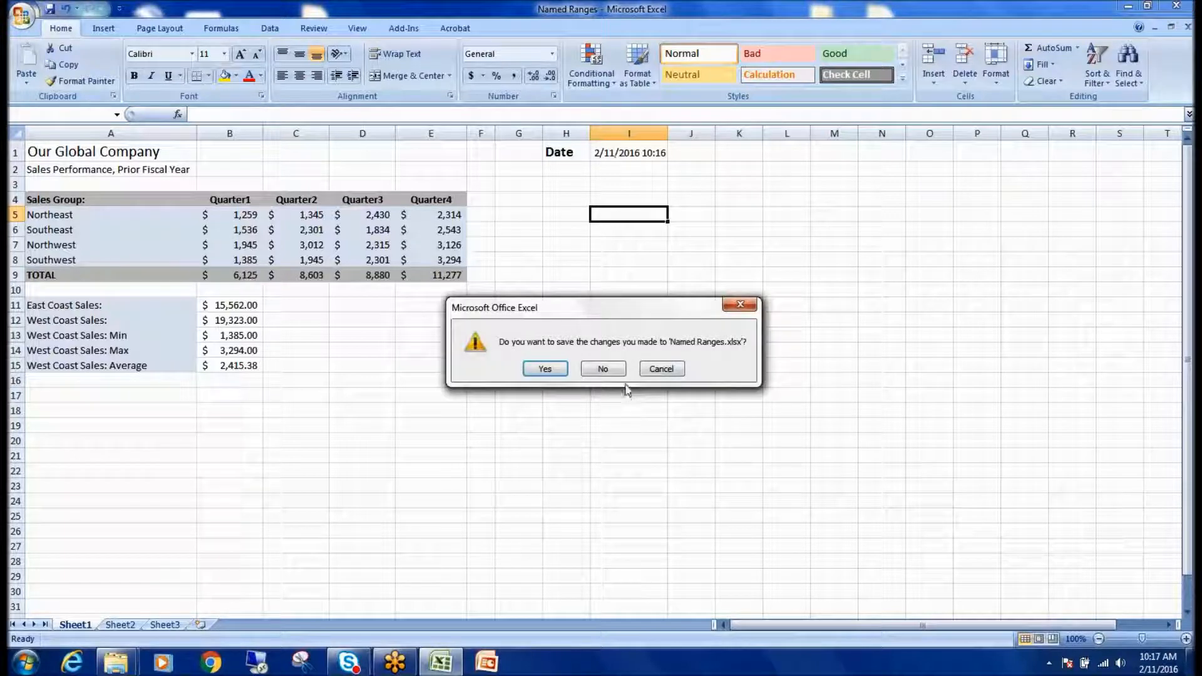
click(616, 372)
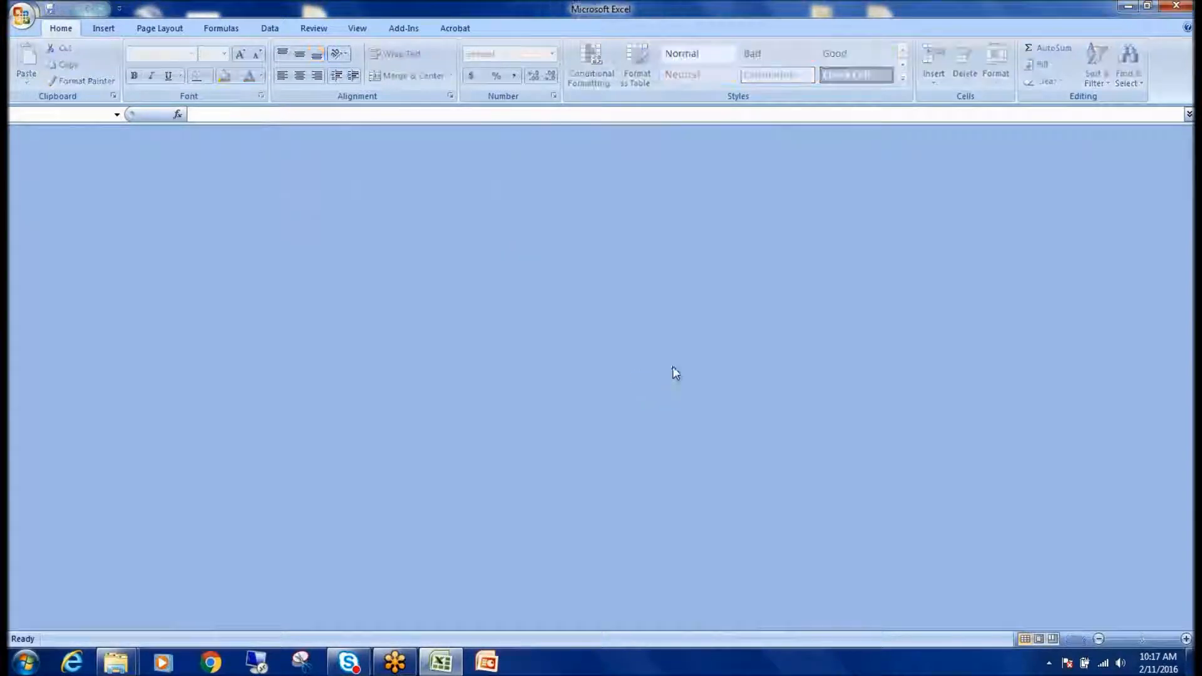
click(1179, 7)
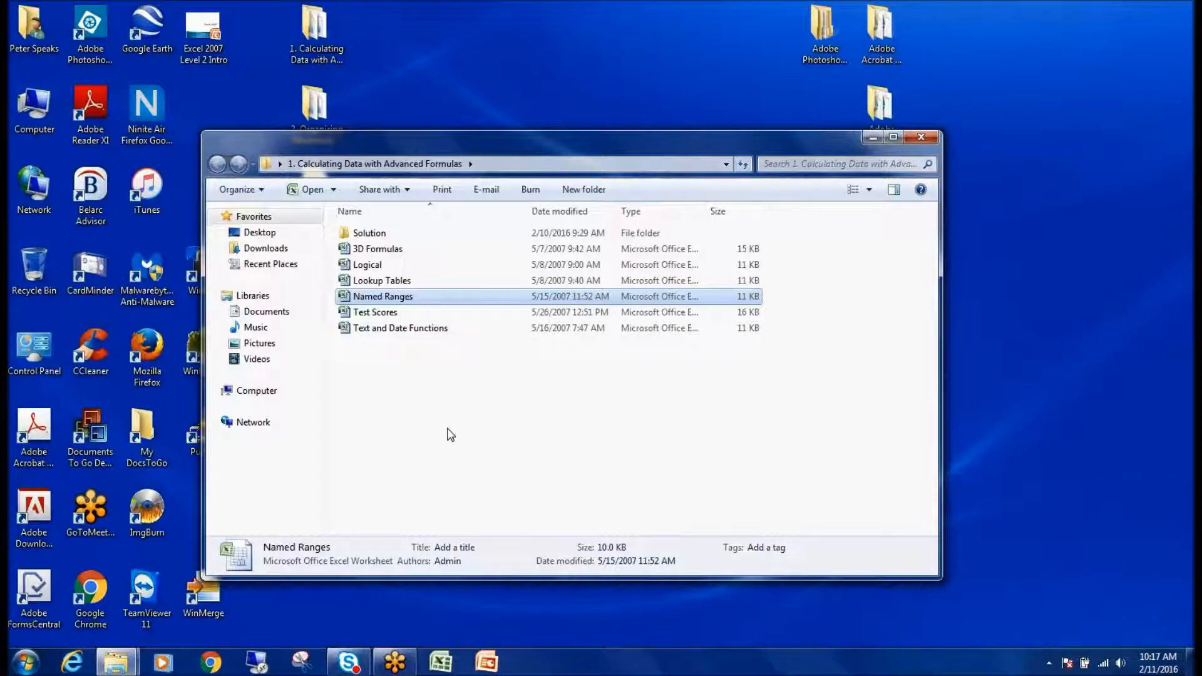
- Open the Text and Date Functions workbook from the folder and select cell H2 under the "Today's Date:" label
double_click(490, 330)
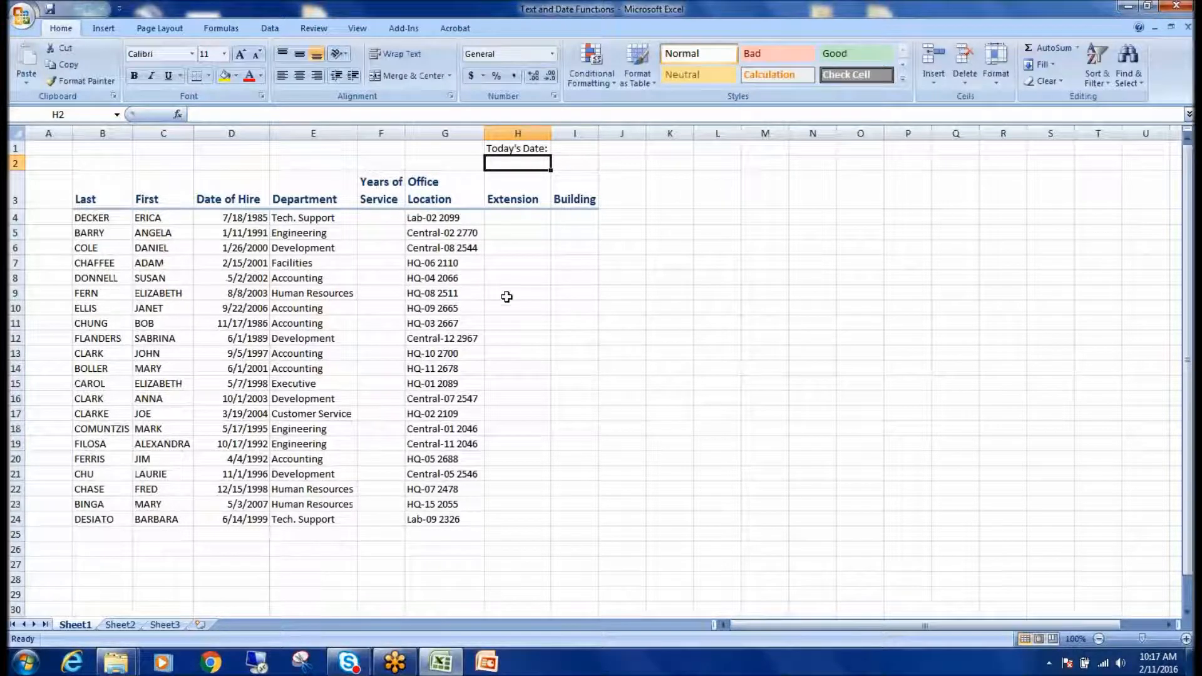
click(527, 151)
click(526, 161)
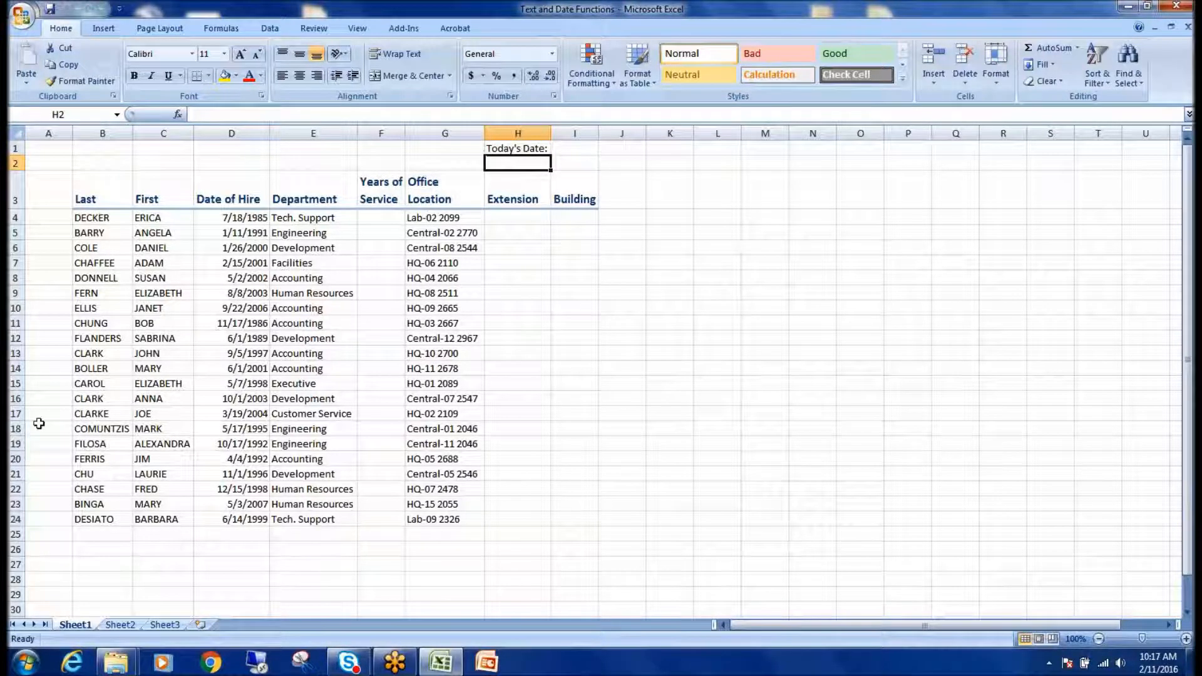
click(565, 150)
click(514, 162)
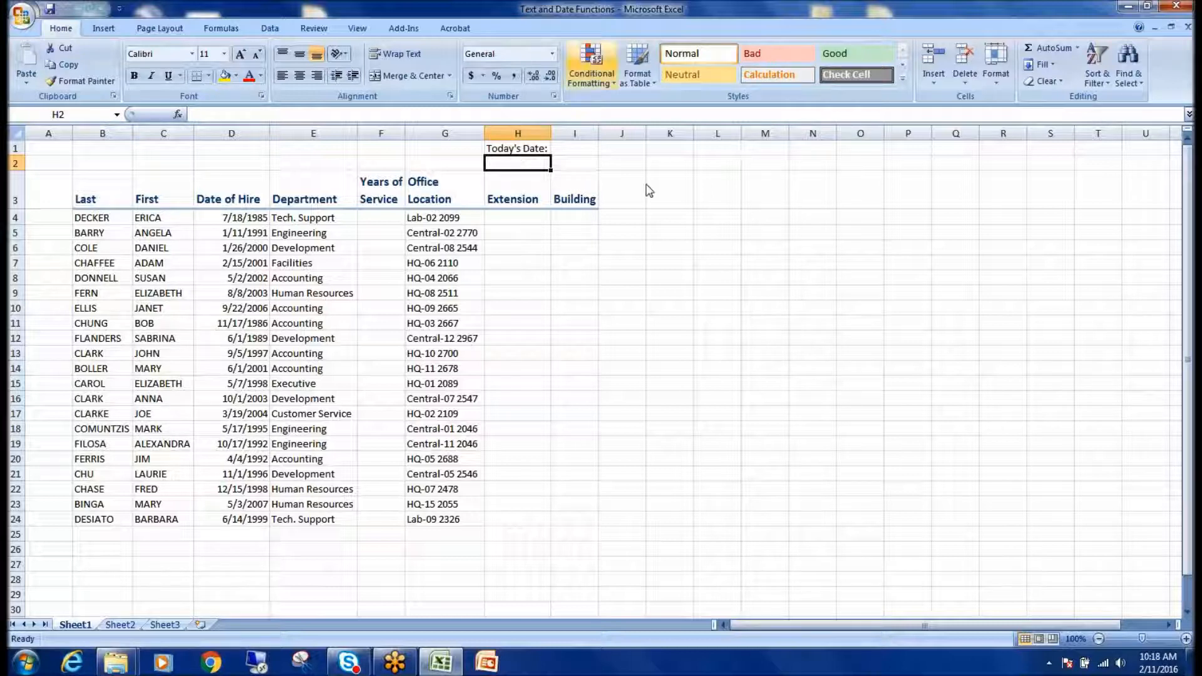
- Look at the contents of Sheet2 and Sheet3 and return to Sheet1
click(120, 625)
click(165, 625)
click(75, 625)
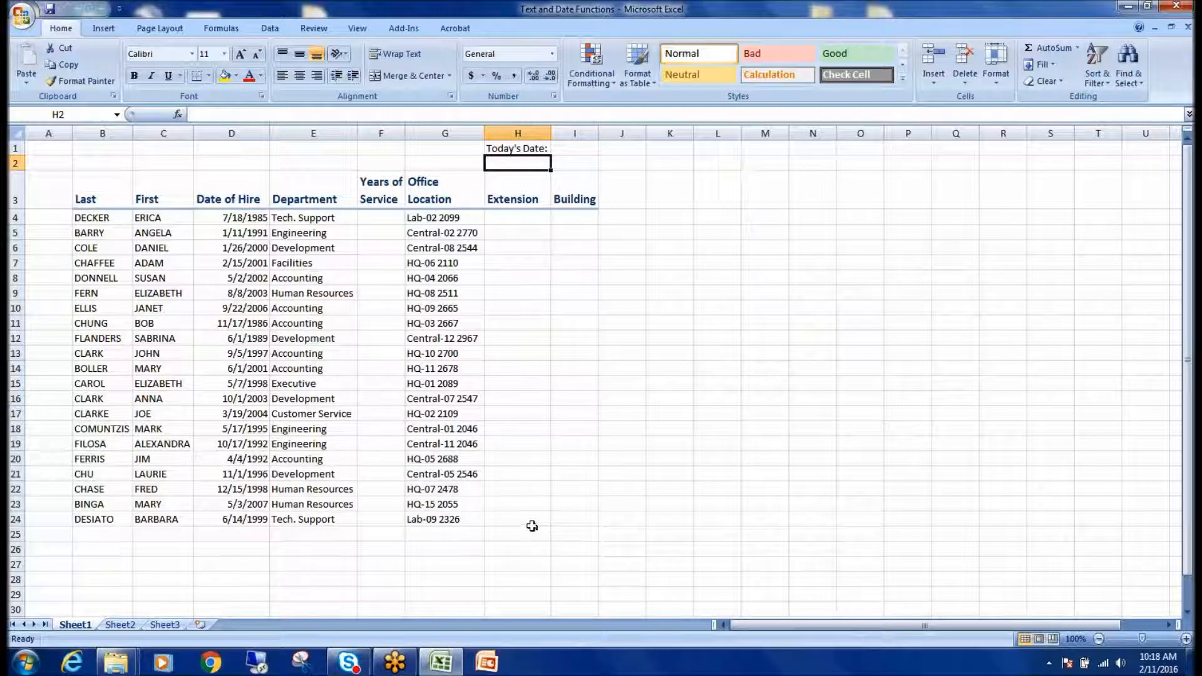
- Start Insert Function for cell H21 and list the functions in the Financial category
click(529, 471)
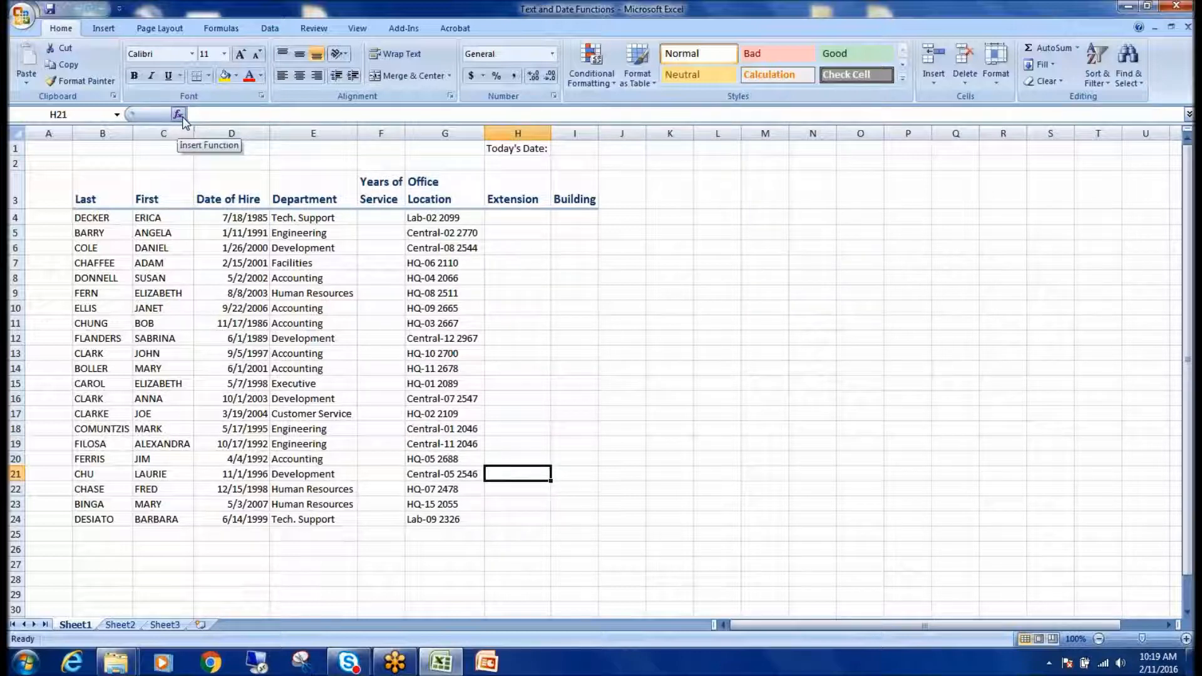
click(1115, 476)
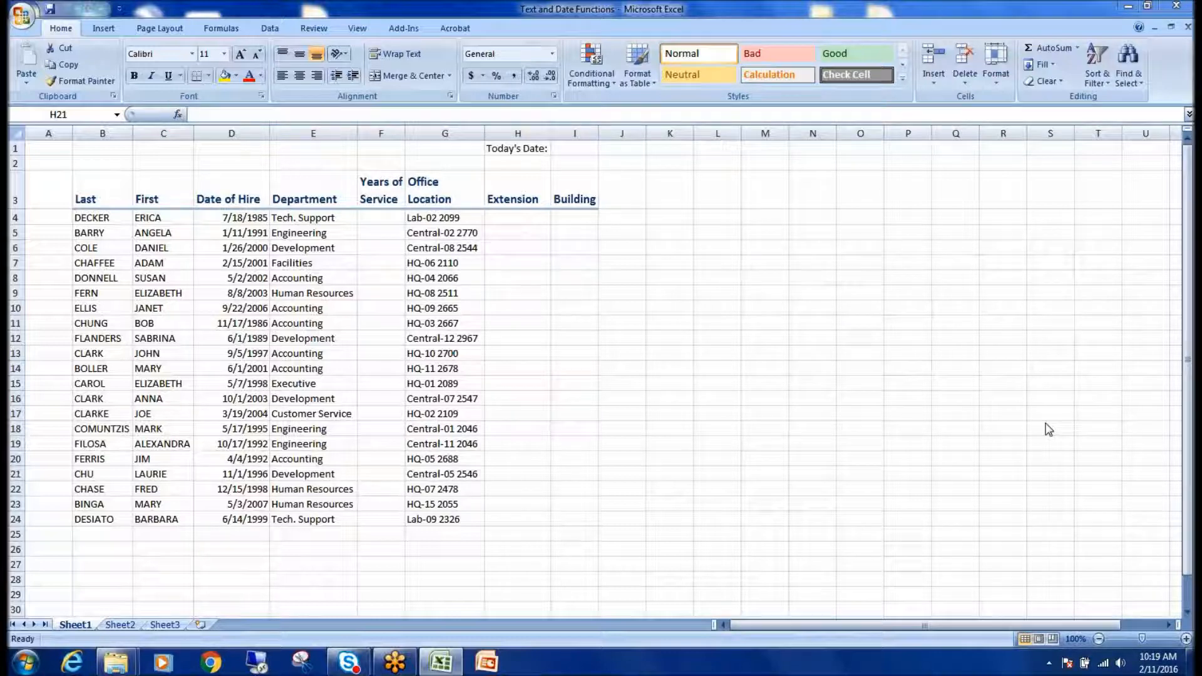
click(178, 115)
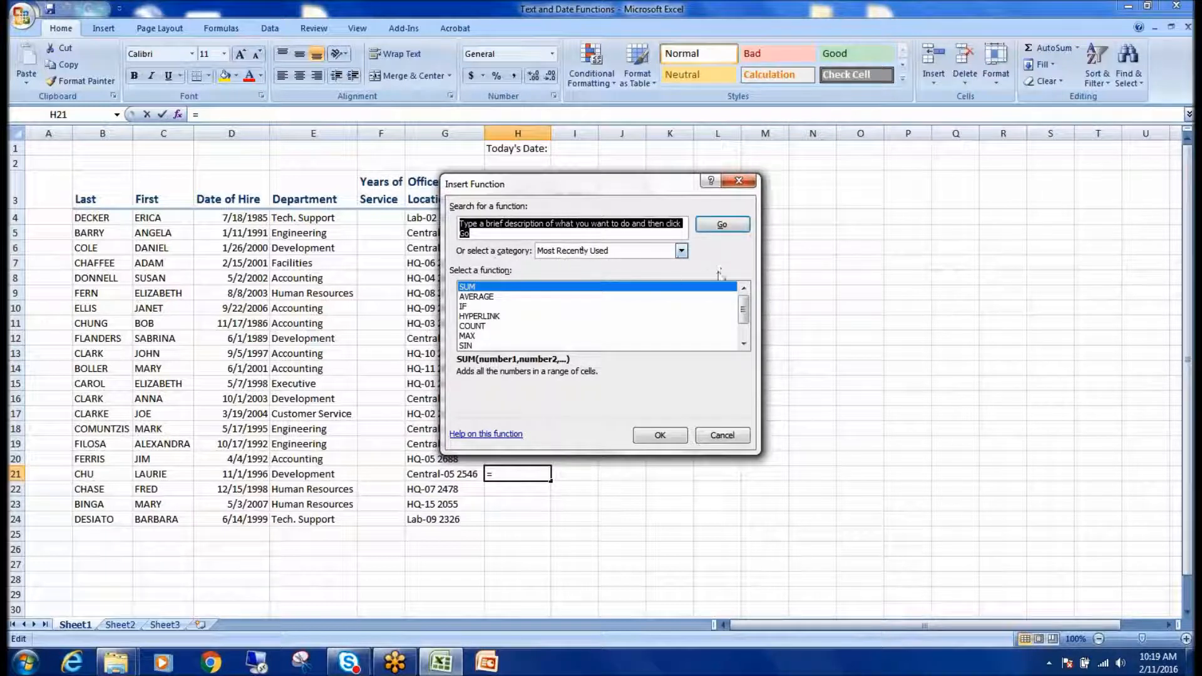
scroll(743, 345, down, 1)
scroll(742, 349, up, 1)
click(682, 251)
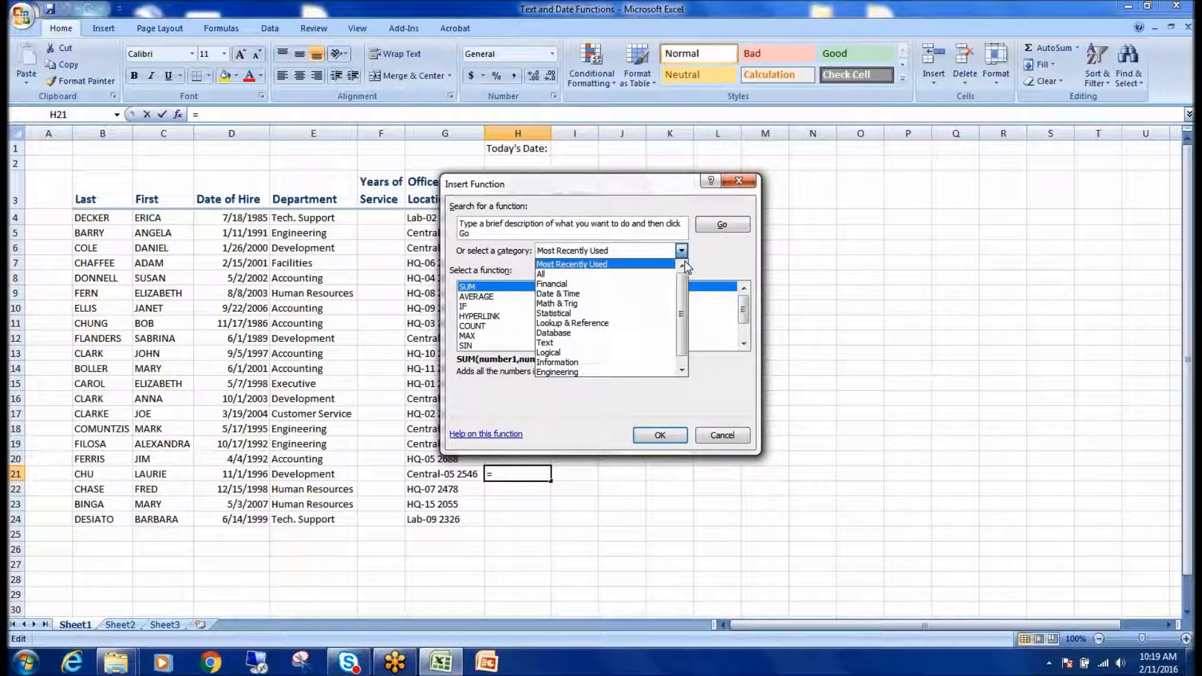
mouse_move(685, 289)
mouse_down()
mouse_move(685, 328)
mouse_move(685, 277)
mouse_up()
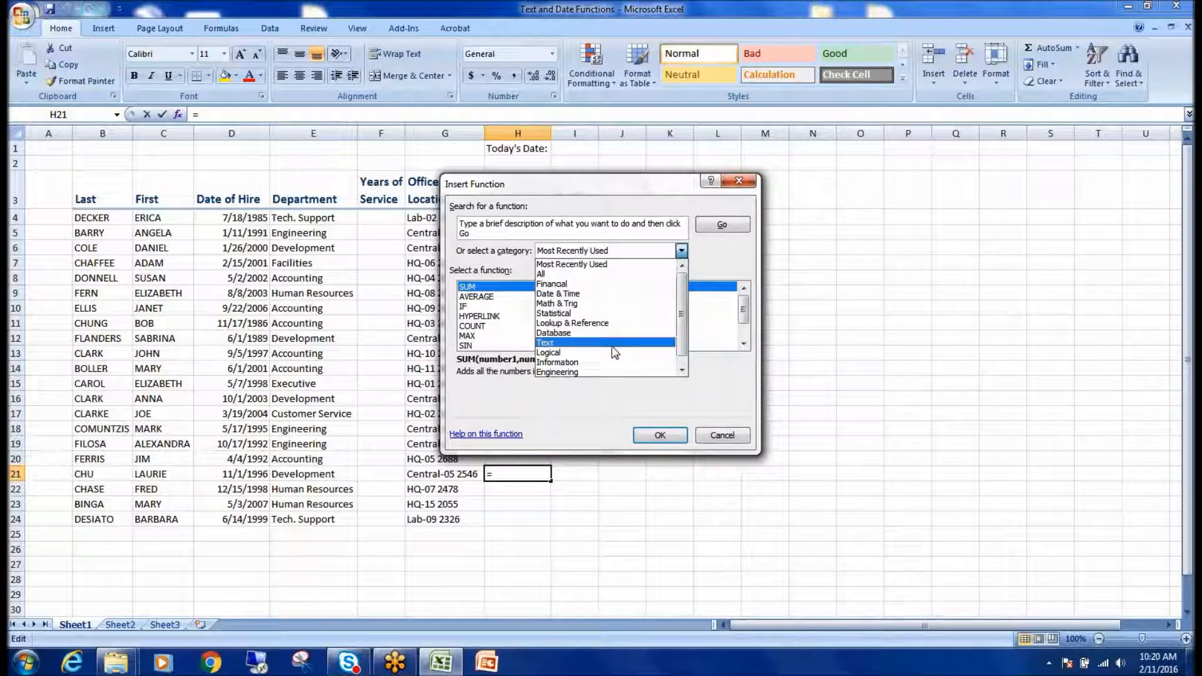
click(581, 285)
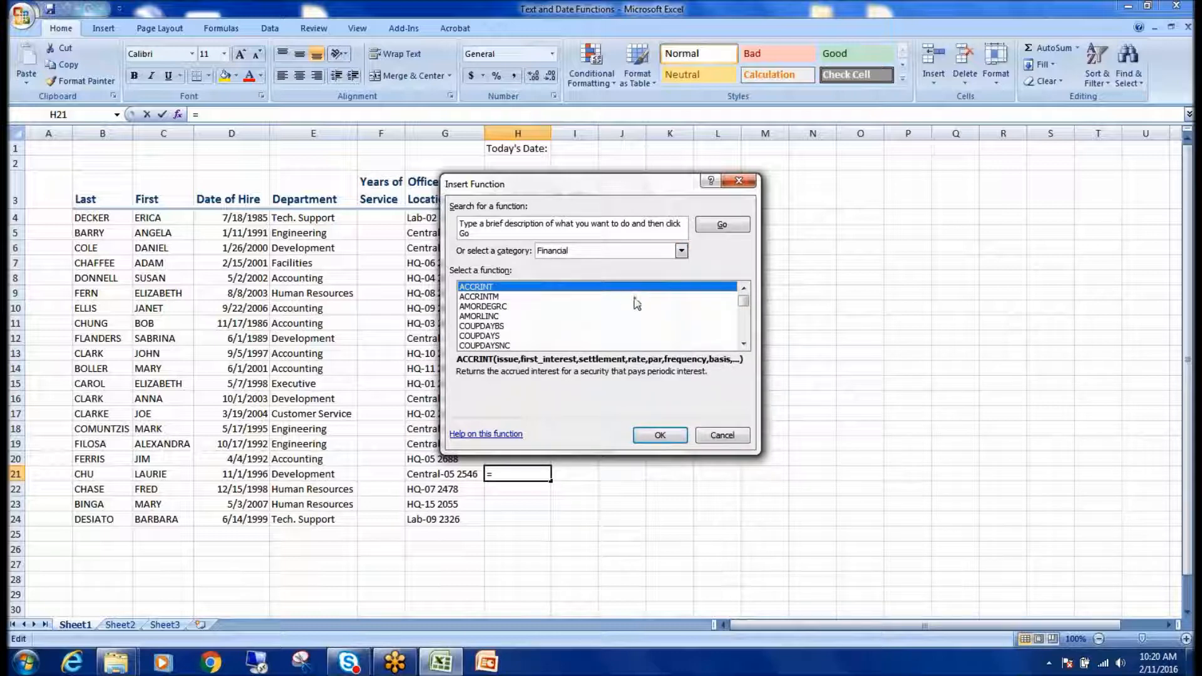
- Find the FV function among the Financial functions and read its syntax and description
click(743, 343)
click(743, 343)
click(743, 343)
click(744, 343)
click(743, 343)
click(743, 342)
click(743, 343)
click(743, 343)
click(745, 343)
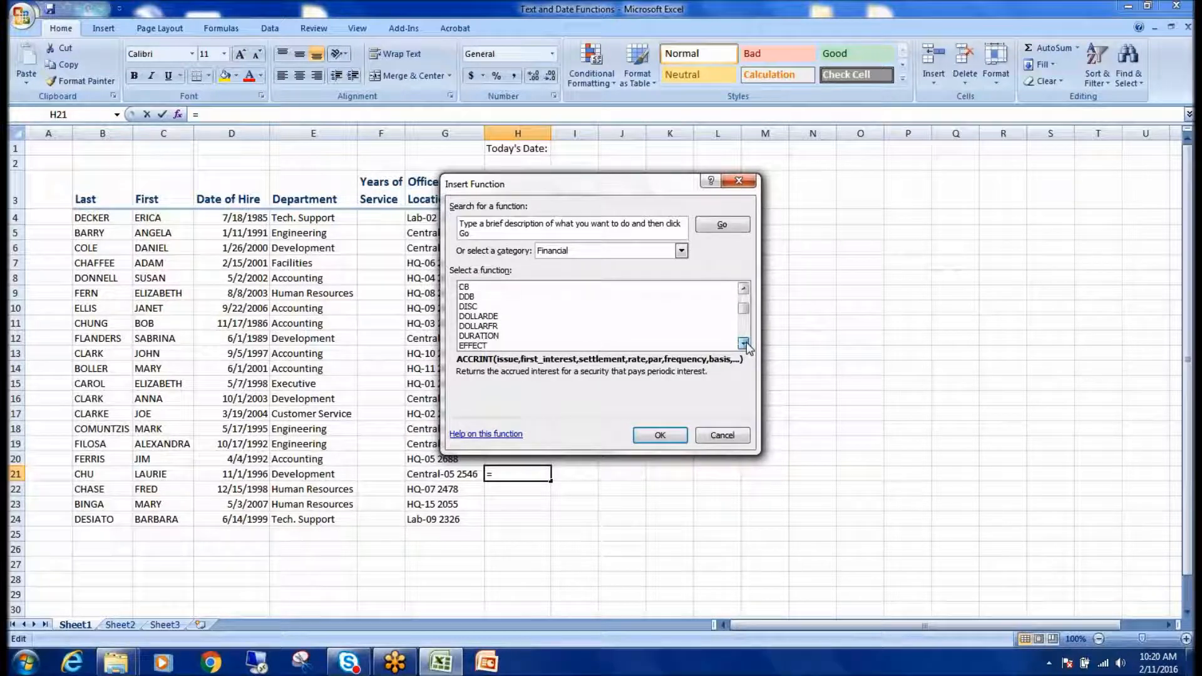
click(745, 343)
click(744, 342)
click(745, 343)
click(744, 343)
click(744, 343)
click(745, 342)
click(495, 296)
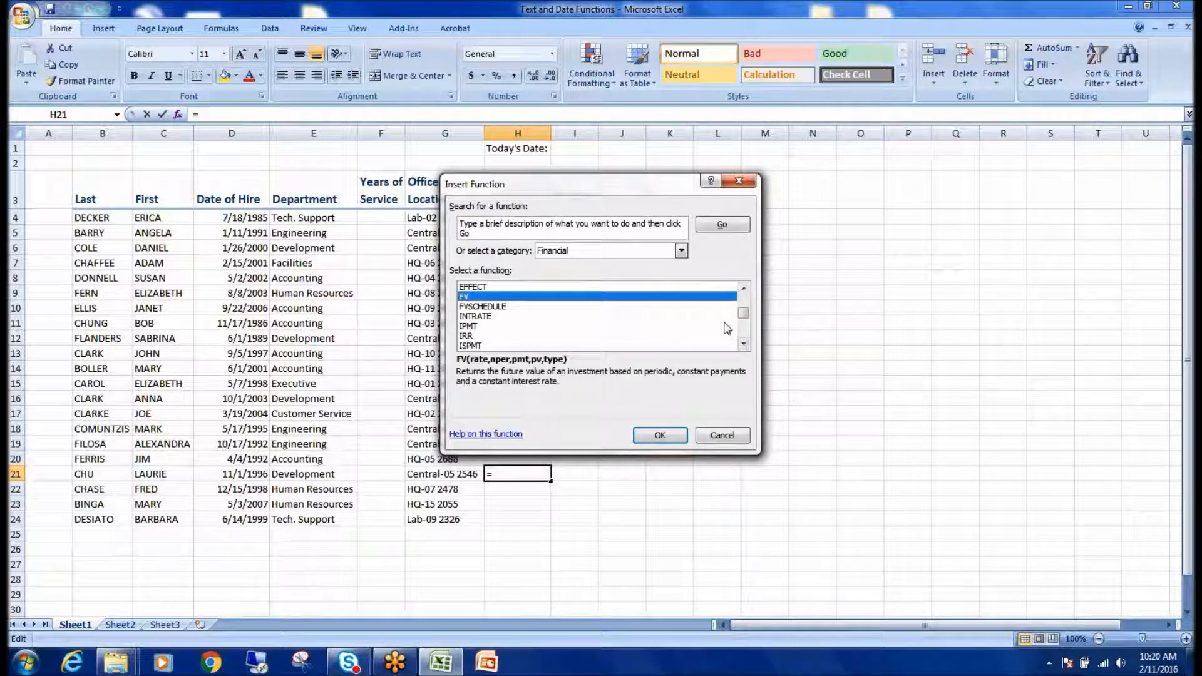
- Find the PMT function further down the Financial list and read its syntax and description
click(743, 343)
click(743, 343)
click(744, 344)
click(743, 343)
click(743, 344)
click(743, 344)
click(744, 343)
click(743, 343)
click(744, 344)
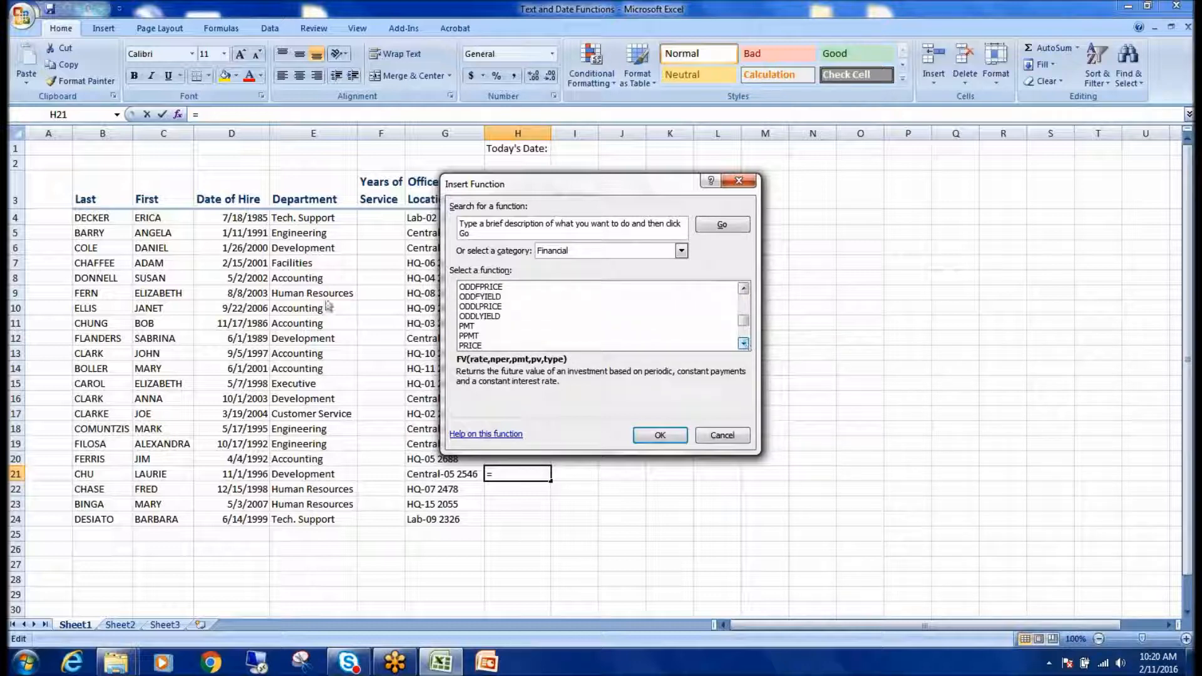
click(466, 326)
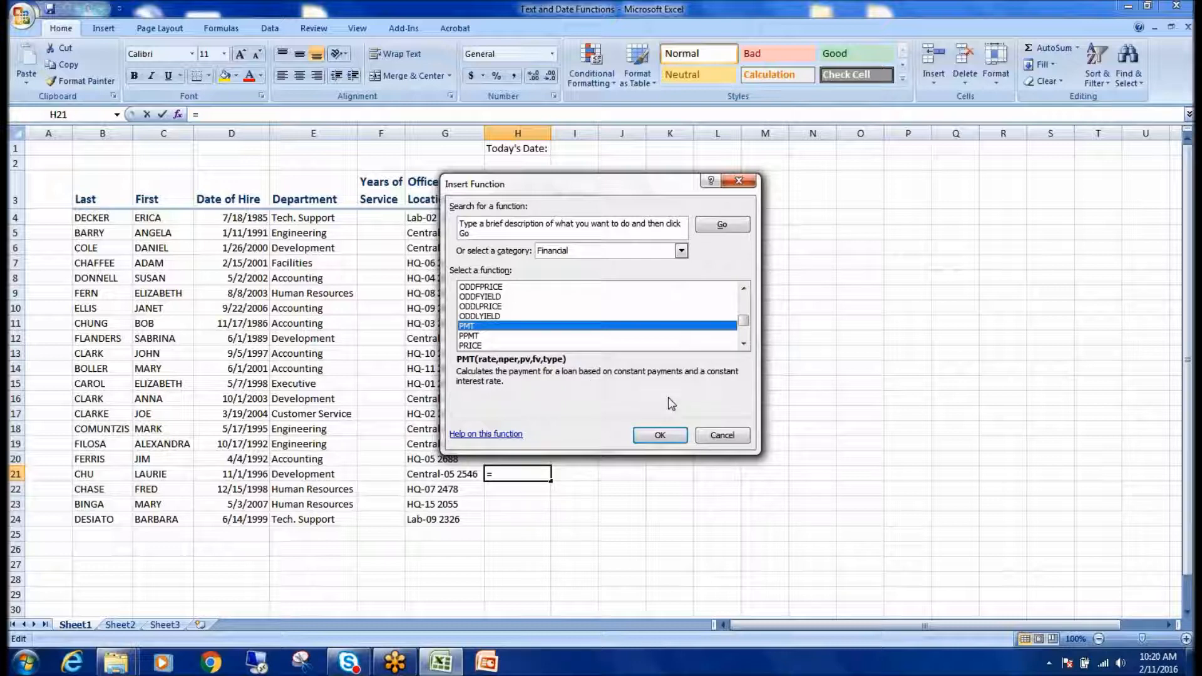
- Read the description of AVERAGE in the Statistical category and leave Insert Function without inserting anything
drag(624, 194, 577, 177)
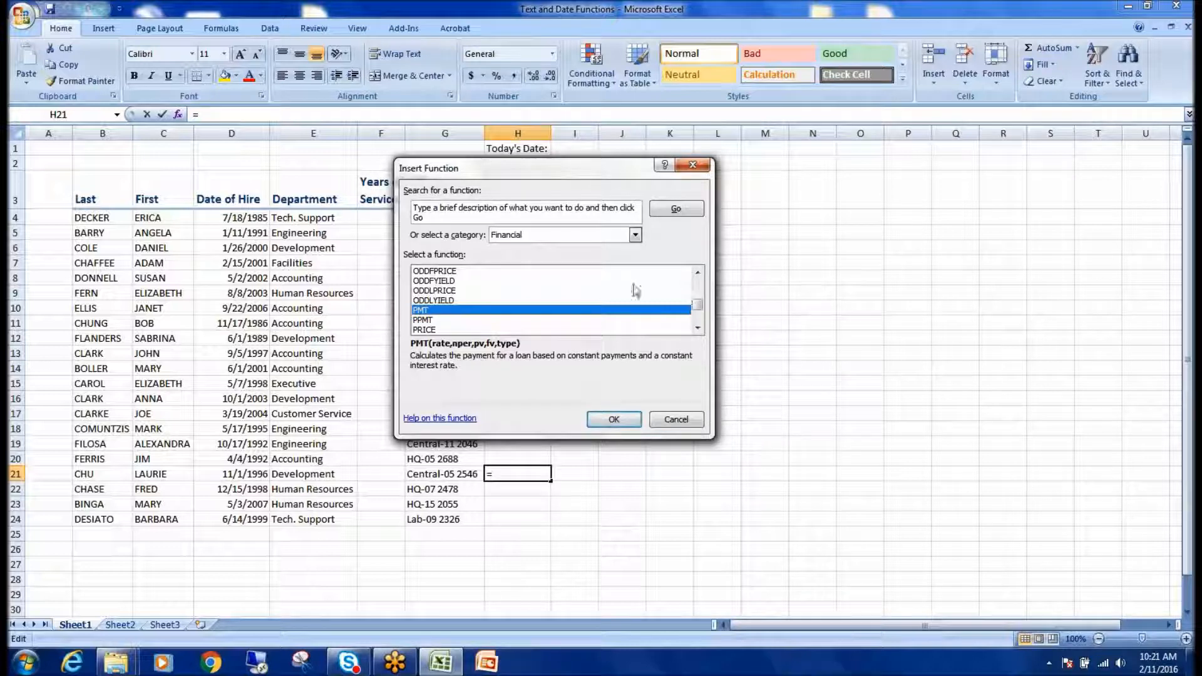
click(635, 235)
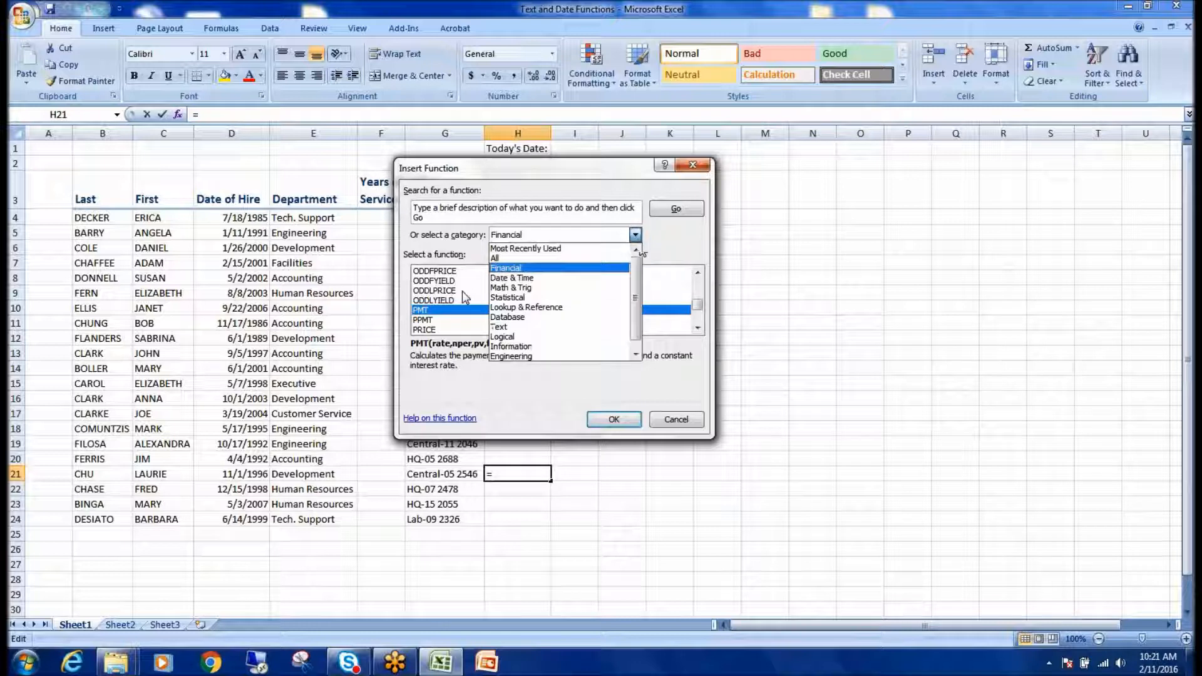
click(543, 297)
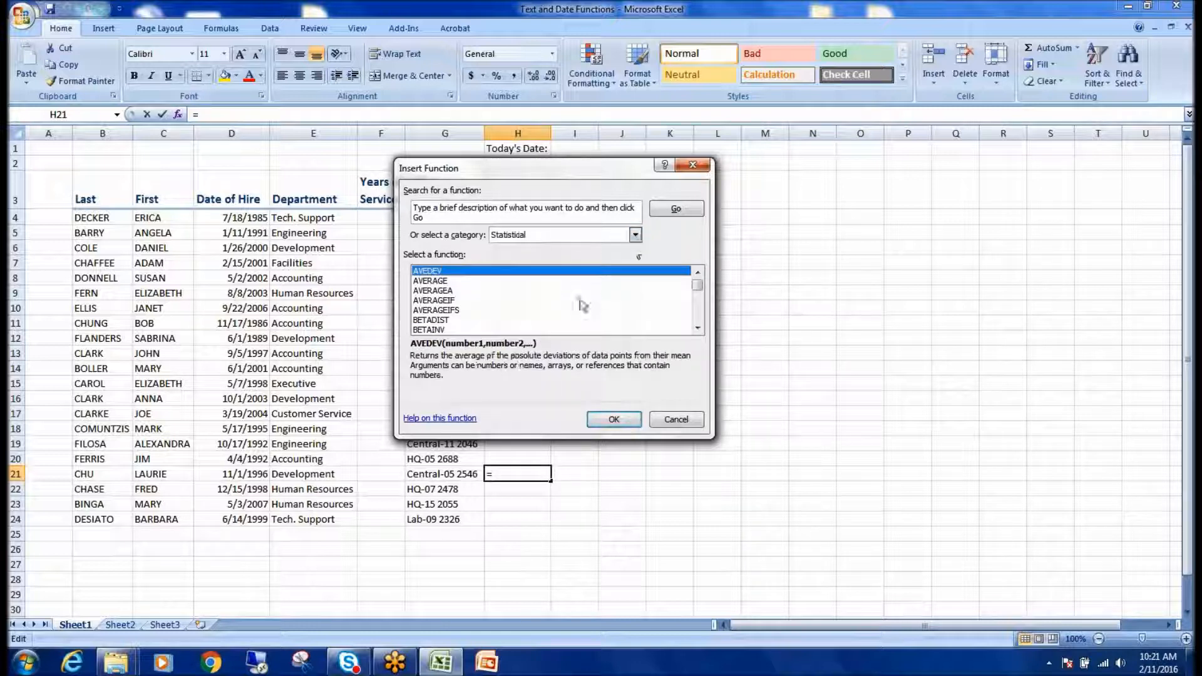
click(443, 281)
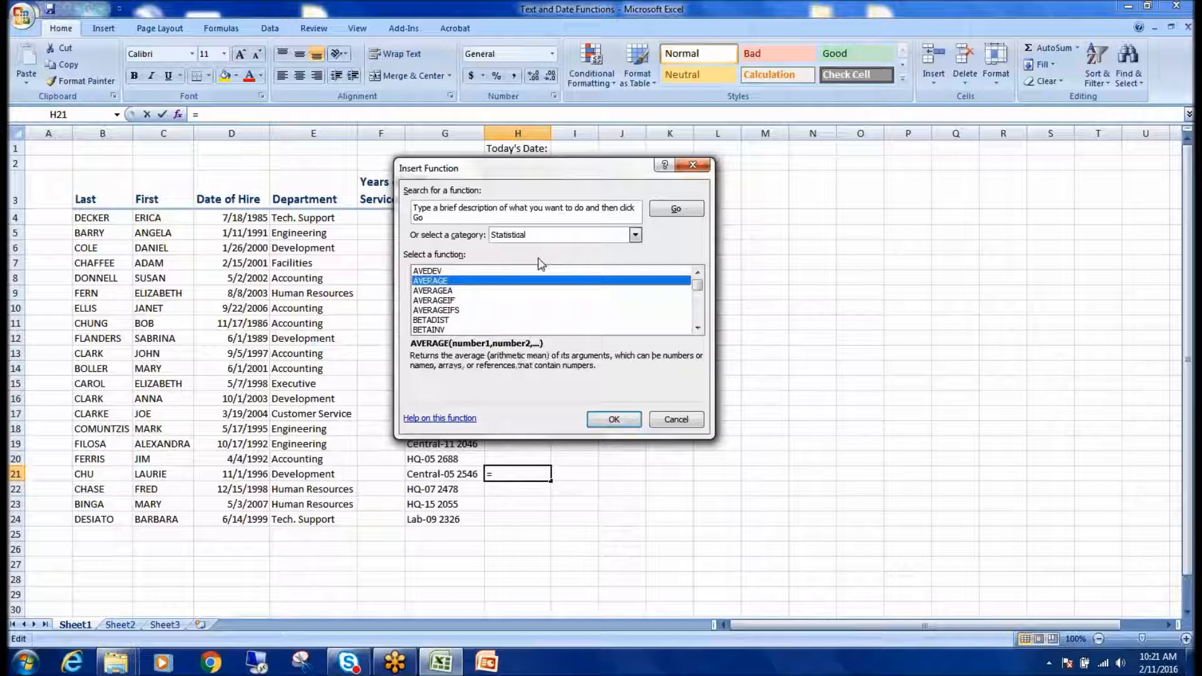
click(676, 420)
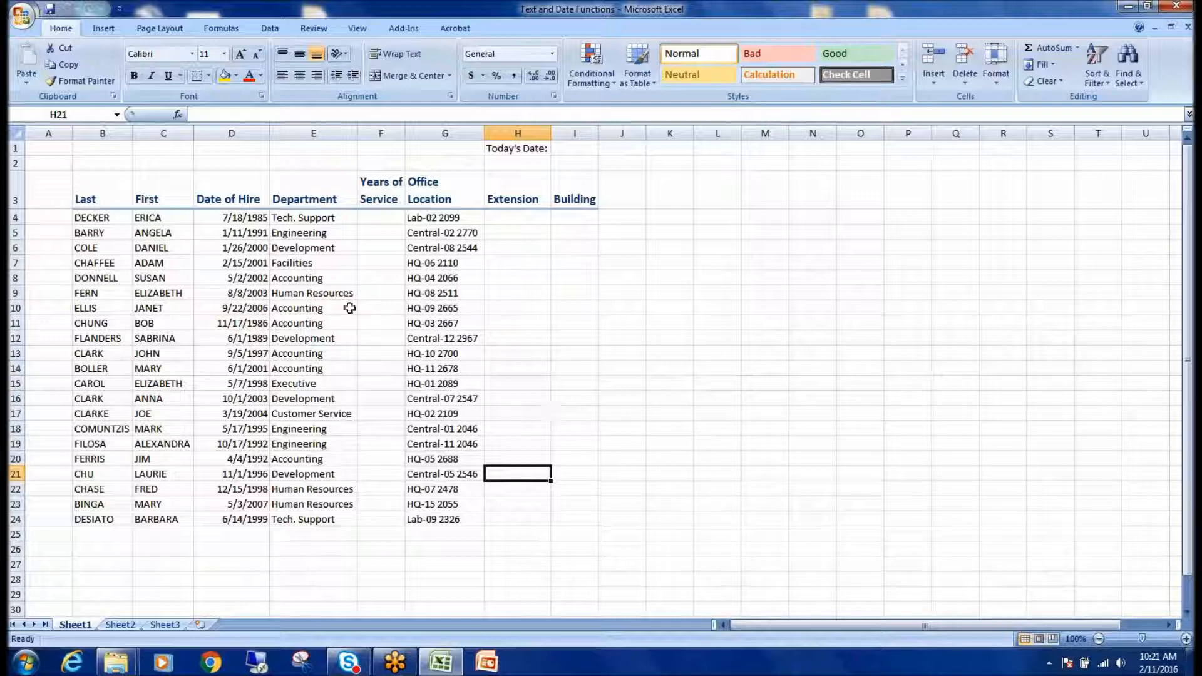
- Examine each column heading of the employee table, from Last in B3 to Building in I3, and the rows below
click(113, 192)
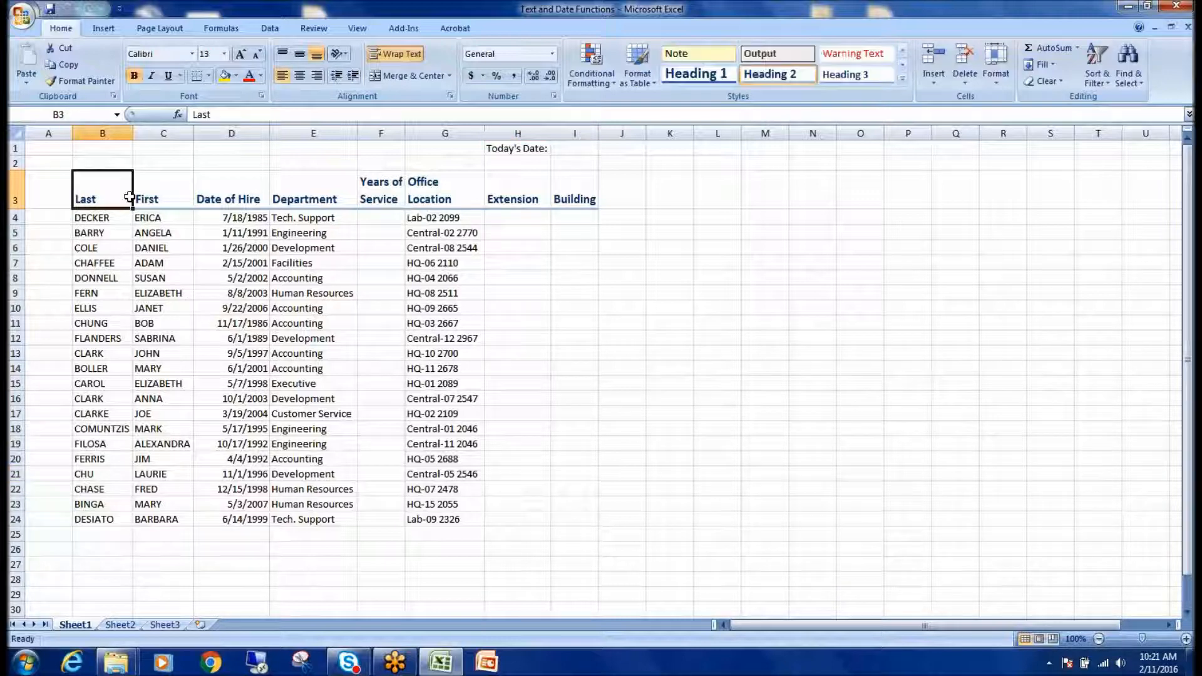
click(171, 199)
click(250, 198)
click(312, 198)
click(390, 199)
click(447, 193)
click(513, 194)
click(573, 193)
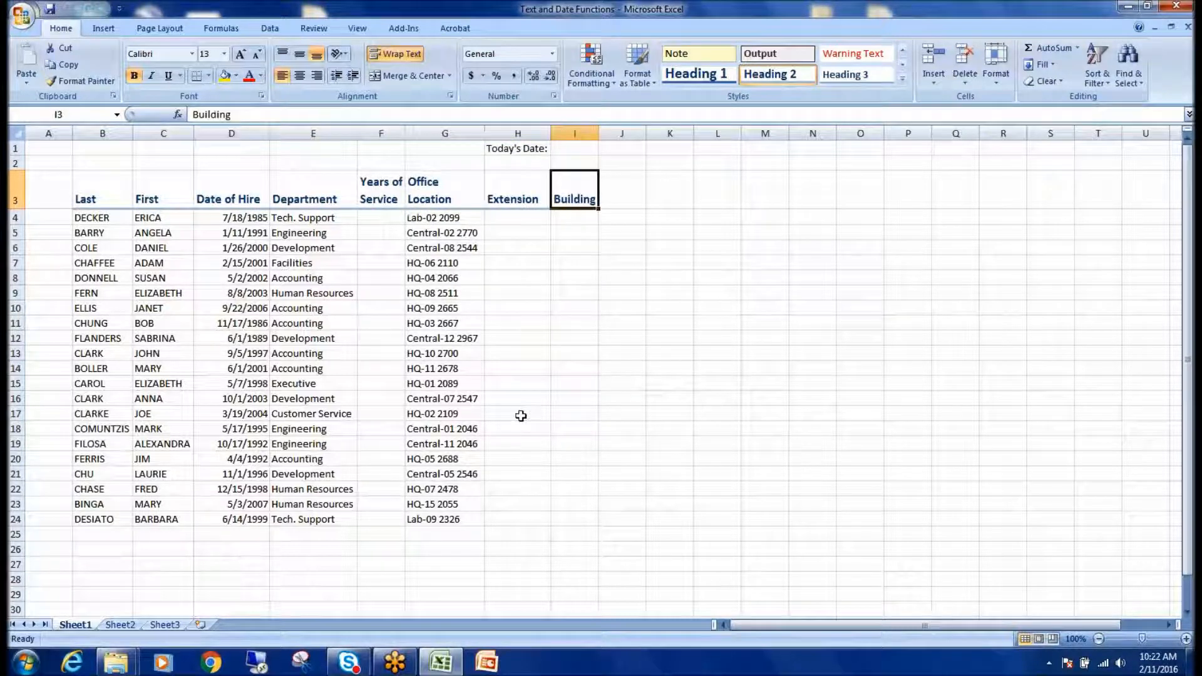
scroll(443, 451, down, 10)
scroll(475, 427, up, 10)
- Check which row 3 headings, such as Date of Hire, Department and Office Location, the employee list can be filtered by
click(112, 195)
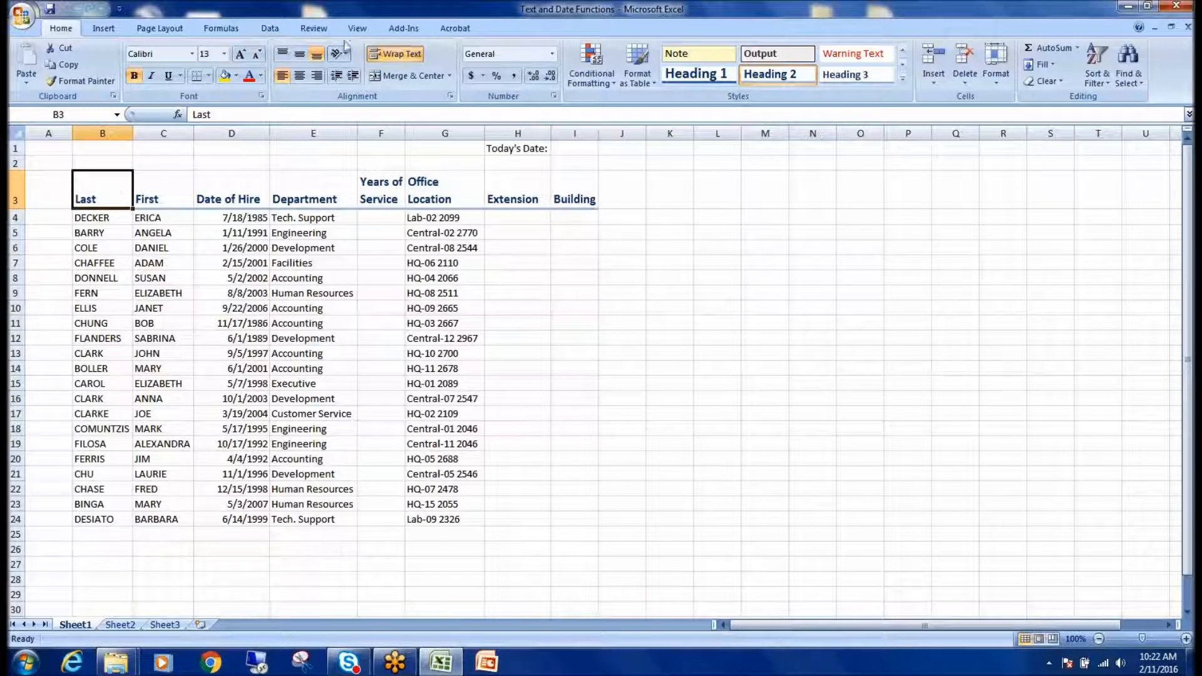
click(275, 29)
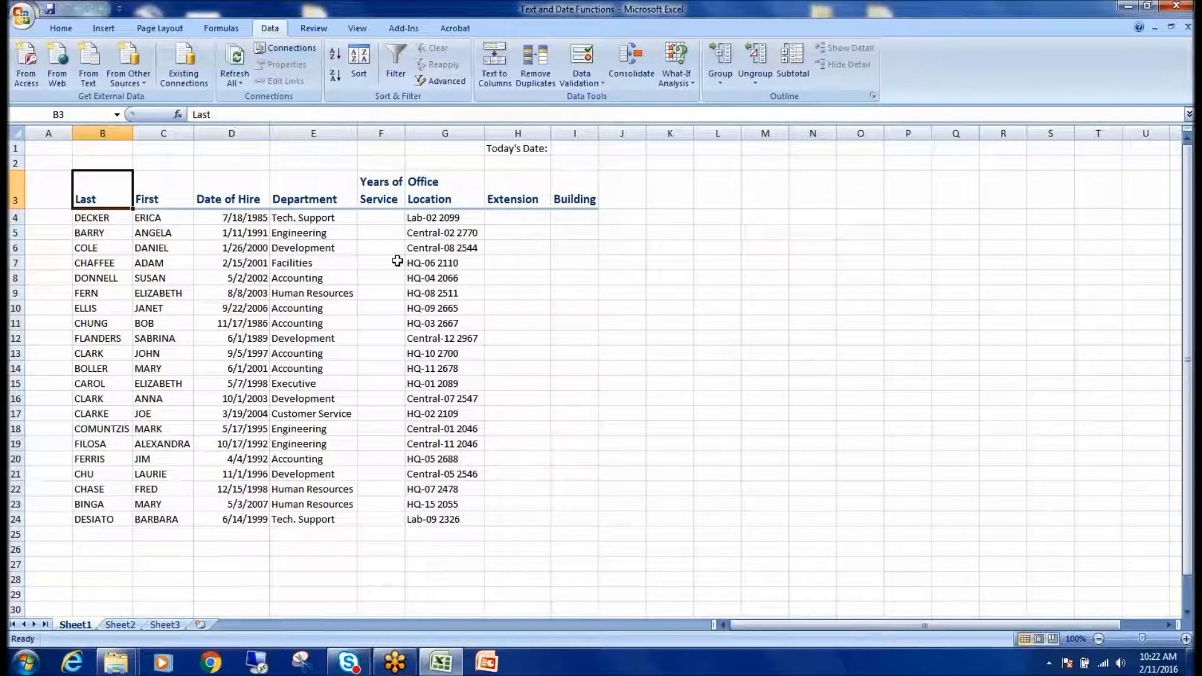
click(292, 201)
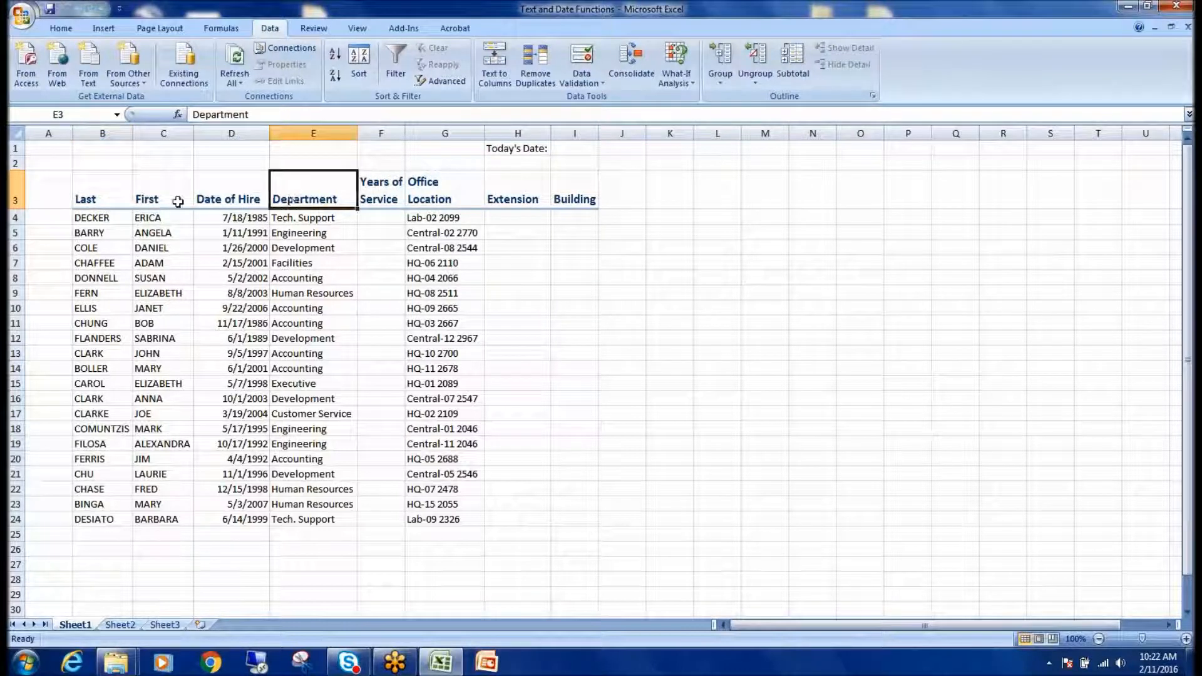
click(118, 201)
click(168, 199)
click(244, 197)
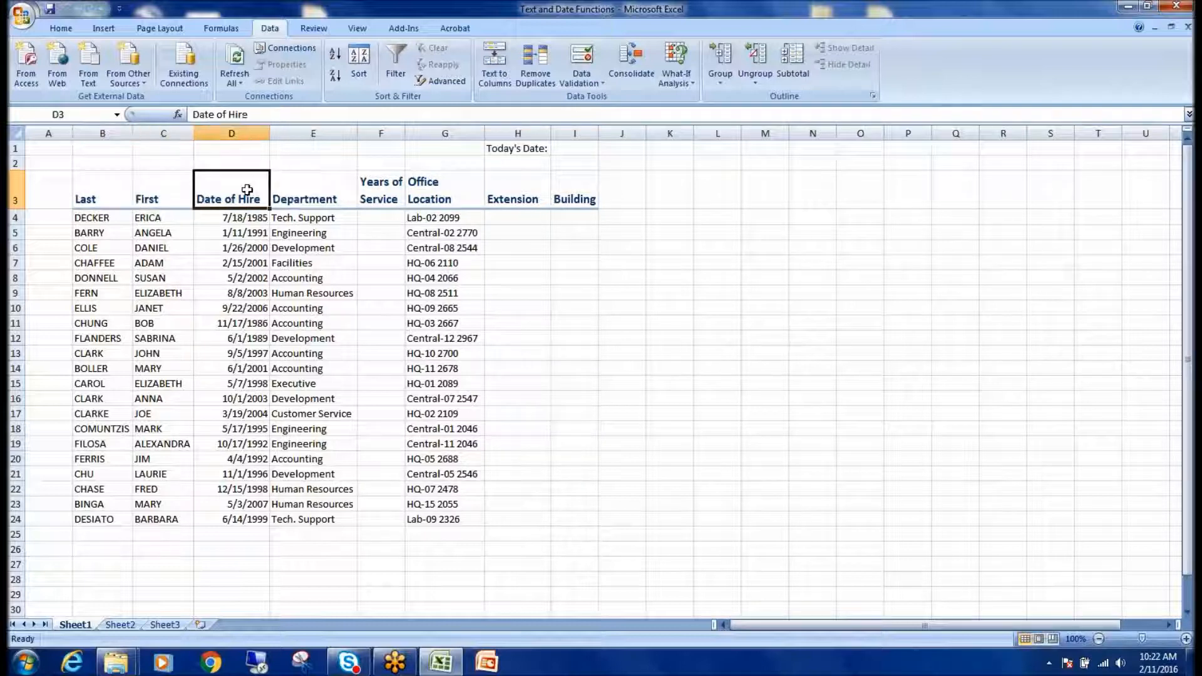
click(325, 193)
click(130, 196)
click(179, 198)
click(233, 198)
click(294, 195)
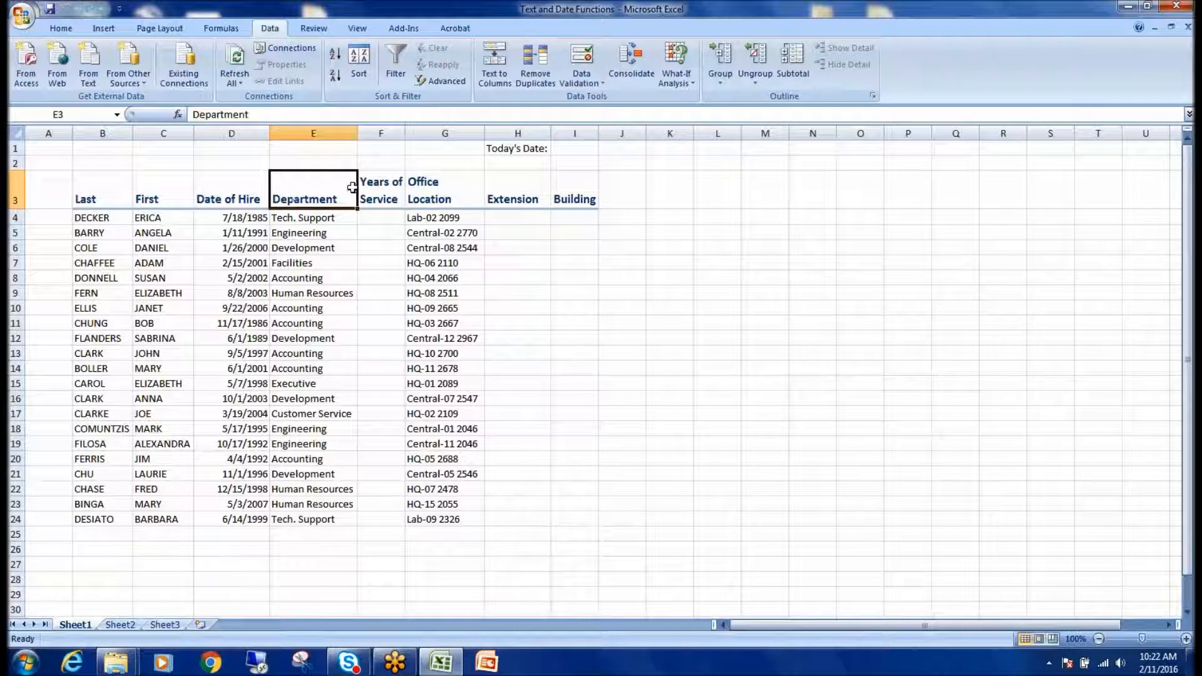
click(438, 183)
click(510, 192)
click(560, 193)
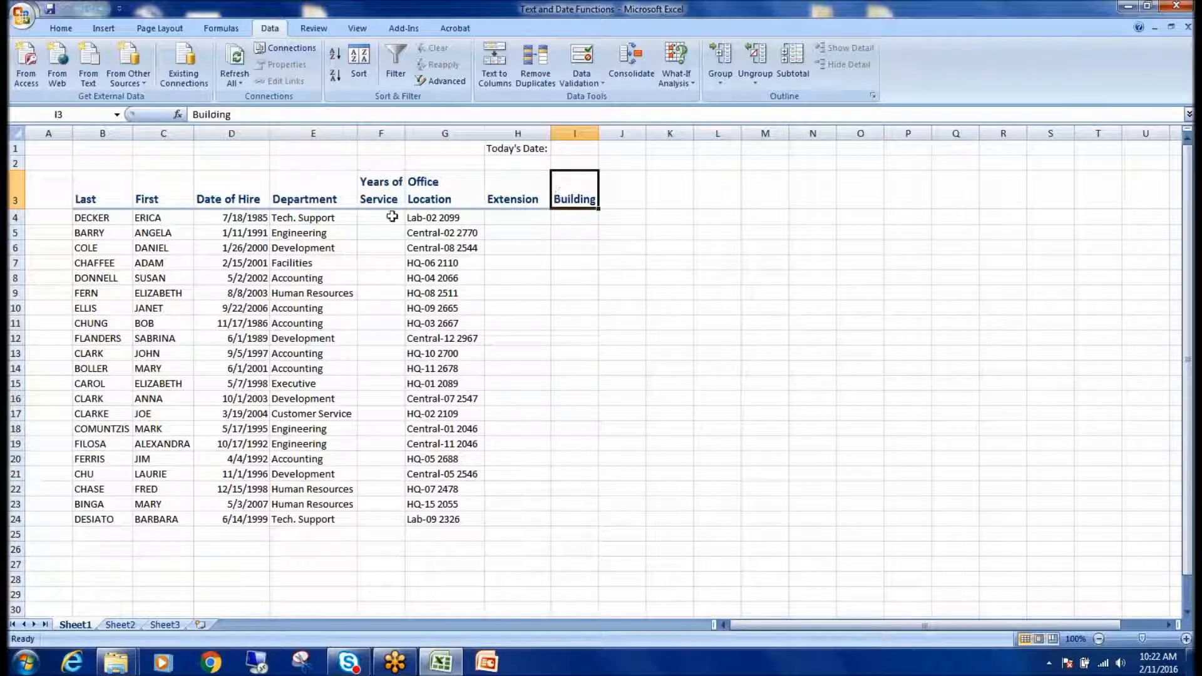
- Turn on filtering for the employee table's headings in row 3, starting from the Department cell E3
click(313, 196)
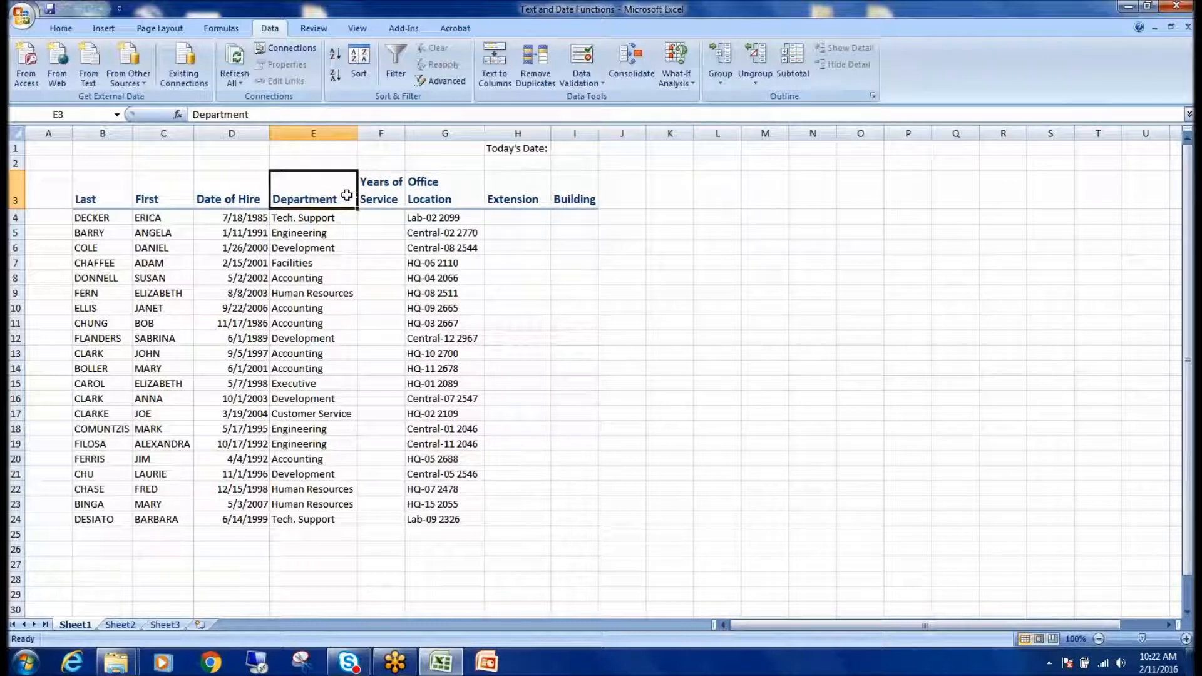
click(100, 188)
click(281, 191)
click(395, 59)
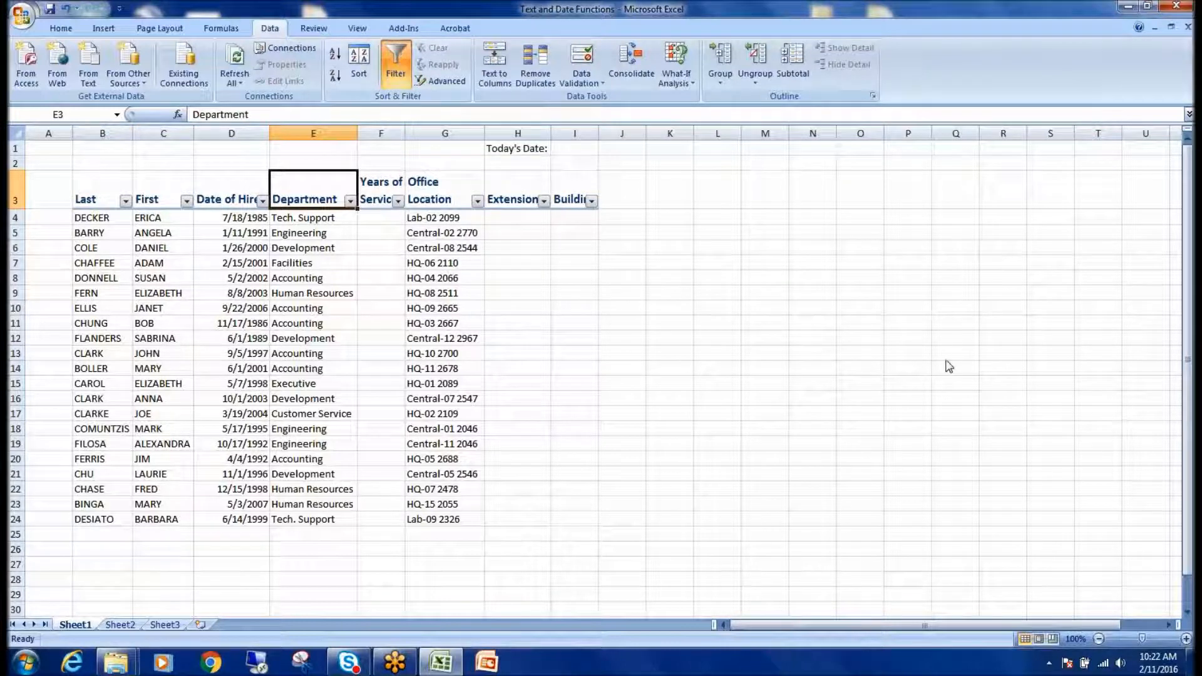
click(1101, 477)
click(1082, 413)
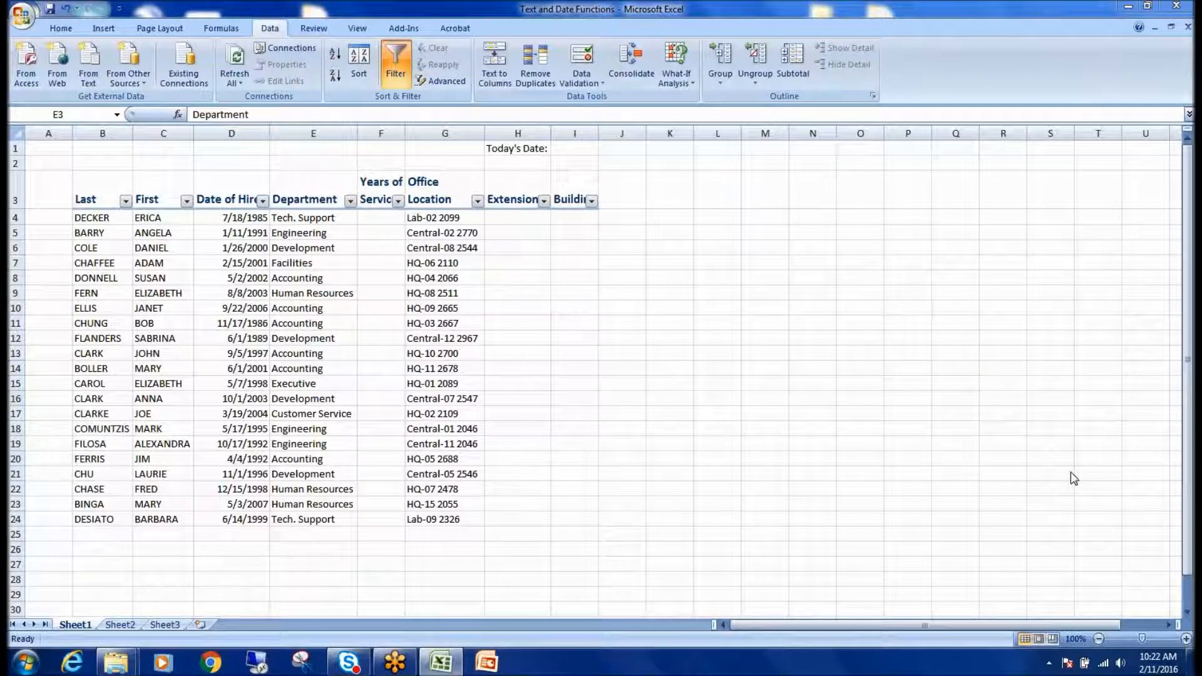
mouse_move(385, 190)
mouse_down()
mouse_move(394, 219)
mouse_move(409, 187)
mouse_move(380, 187)
mouse_up()
mouse_move(464, 186)
mouse_down()
mouse_move(468, 210)
mouse_move(482, 185)
mouse_move(458, 183)
mouse_move(564, 210)
mouse_move(532, 185)
mouse_up()
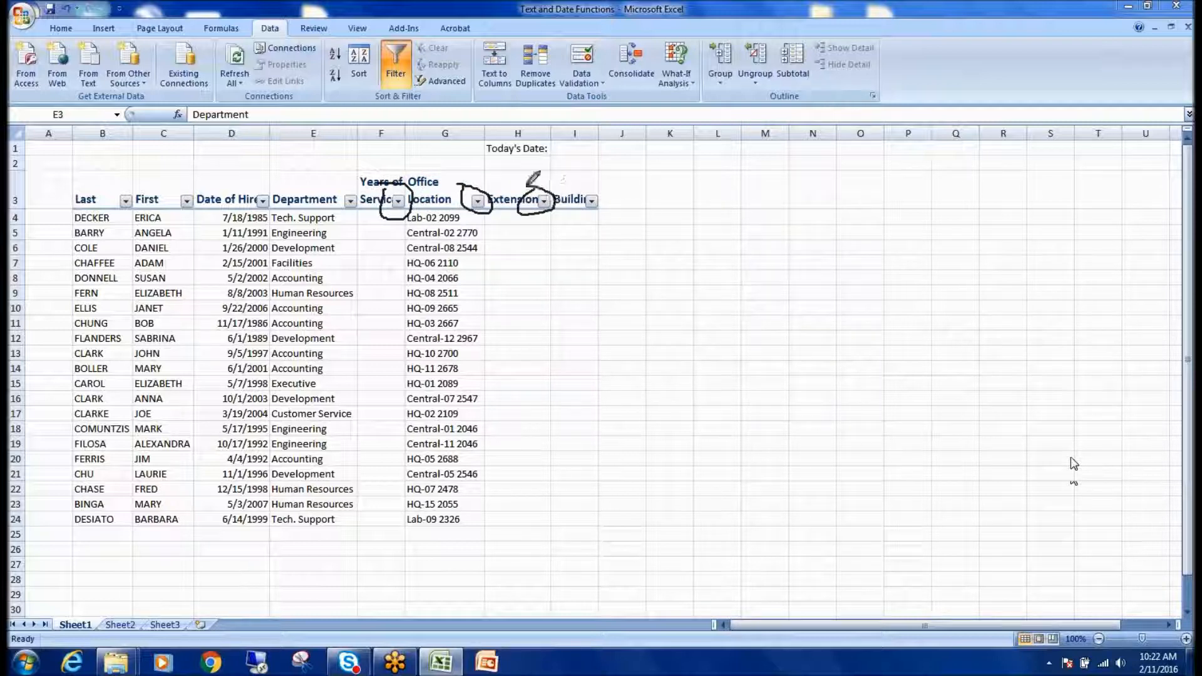
click(1148, 482)
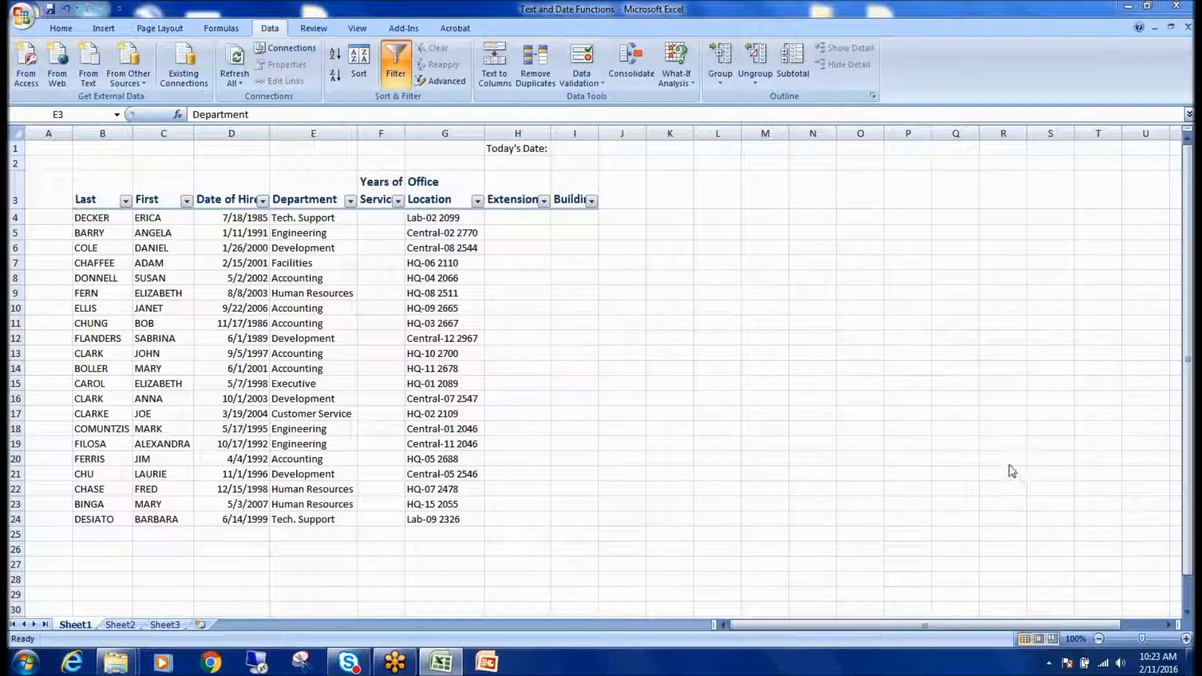
- Examine the filter choices of the Years of Service and Office Location columns without applying a filter
click(398, 201)
click(401, 201)
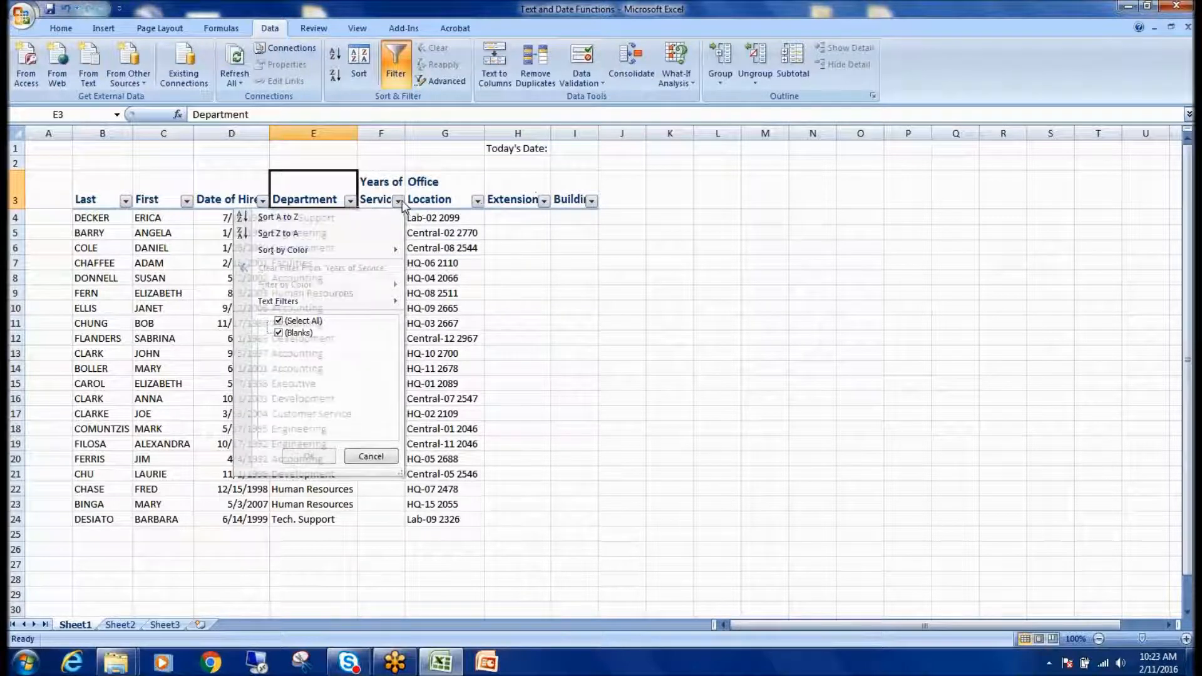
click(477, 201)
mouse_move(473, 347)
mouse_down()
mouse_move(473, 412)
mouse_move(477, 335)
mouse_up()
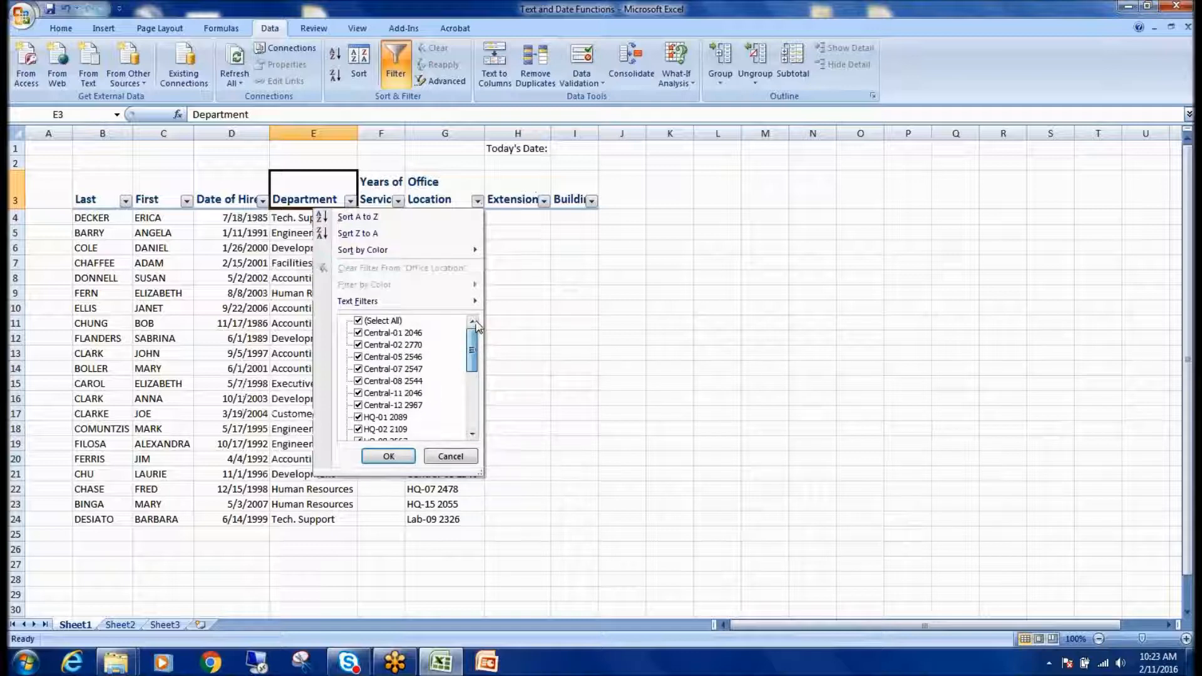
click(478, 202)
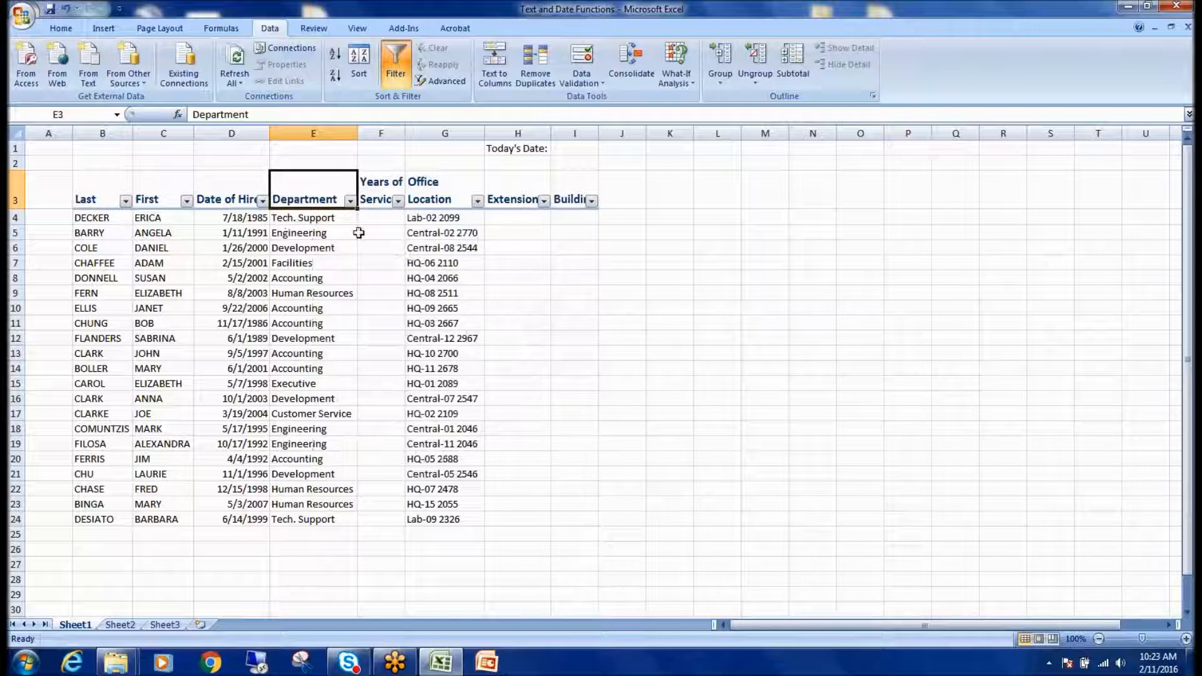
- Filter the employee table's Department column to show only Human Resources
click(351, 200)
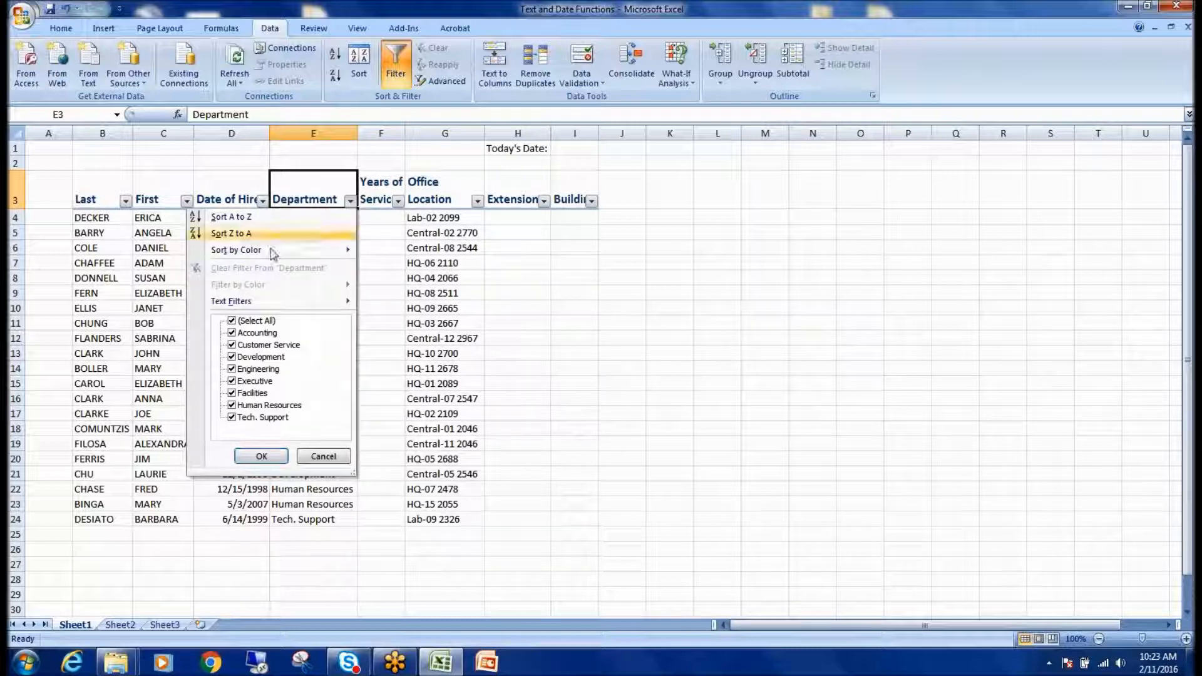
click(231, 320)
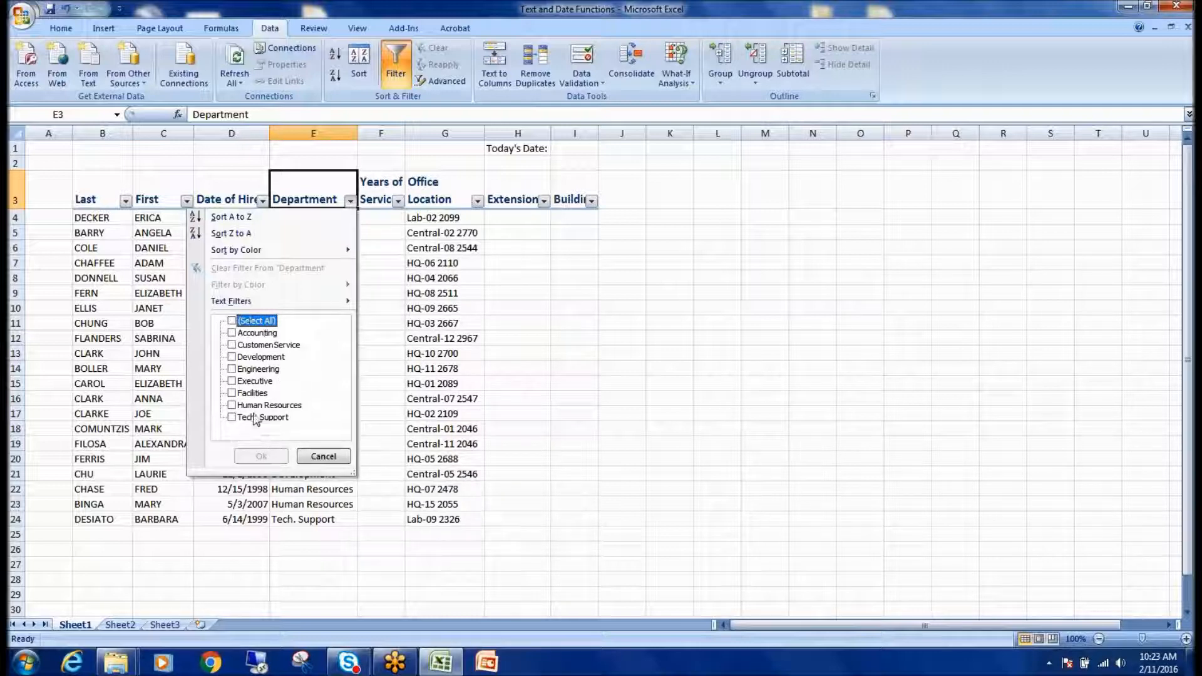
click(232, 405)
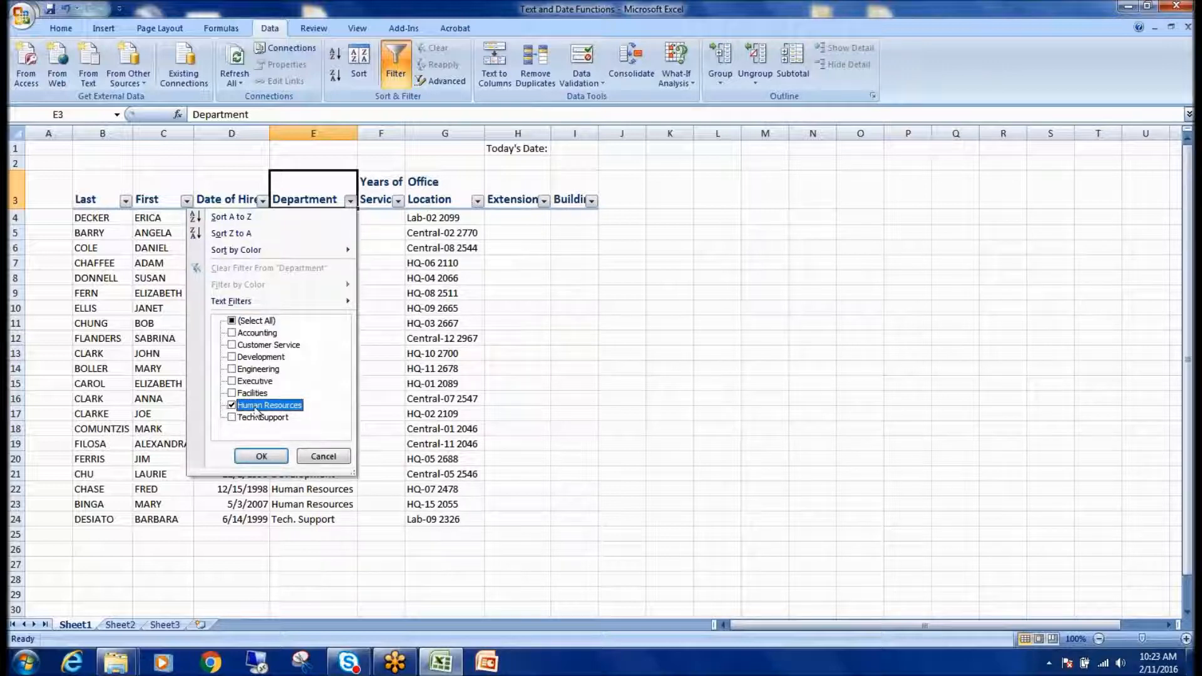
click(261, 456)
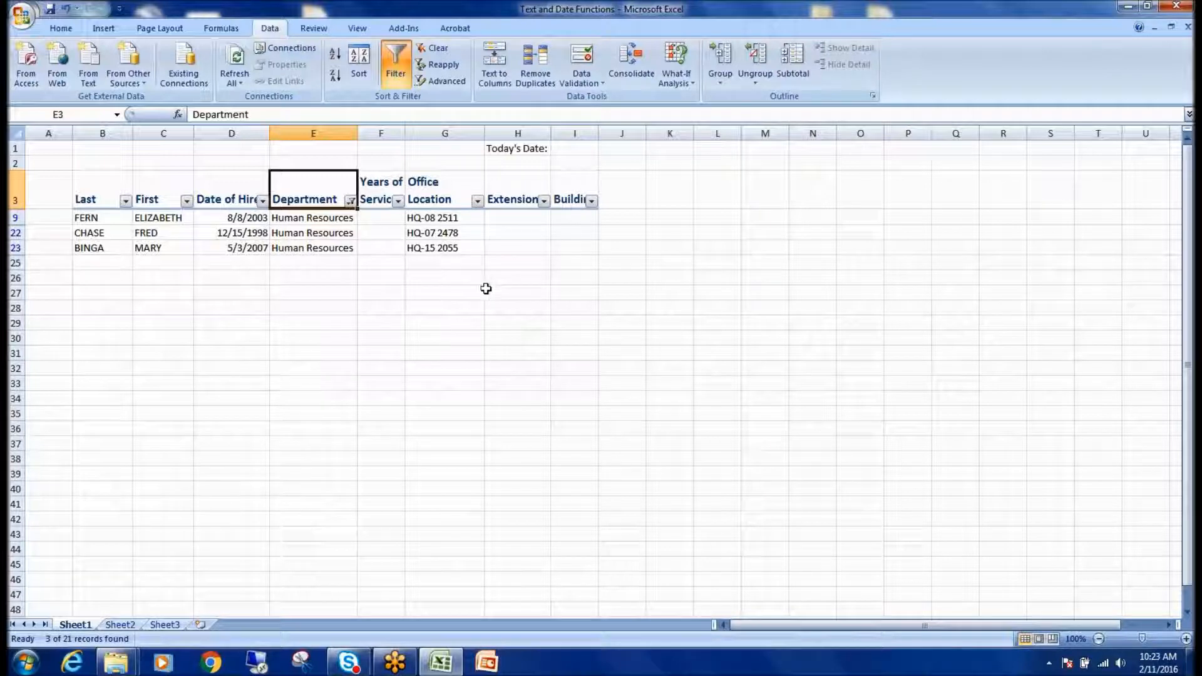
click(372, 274)
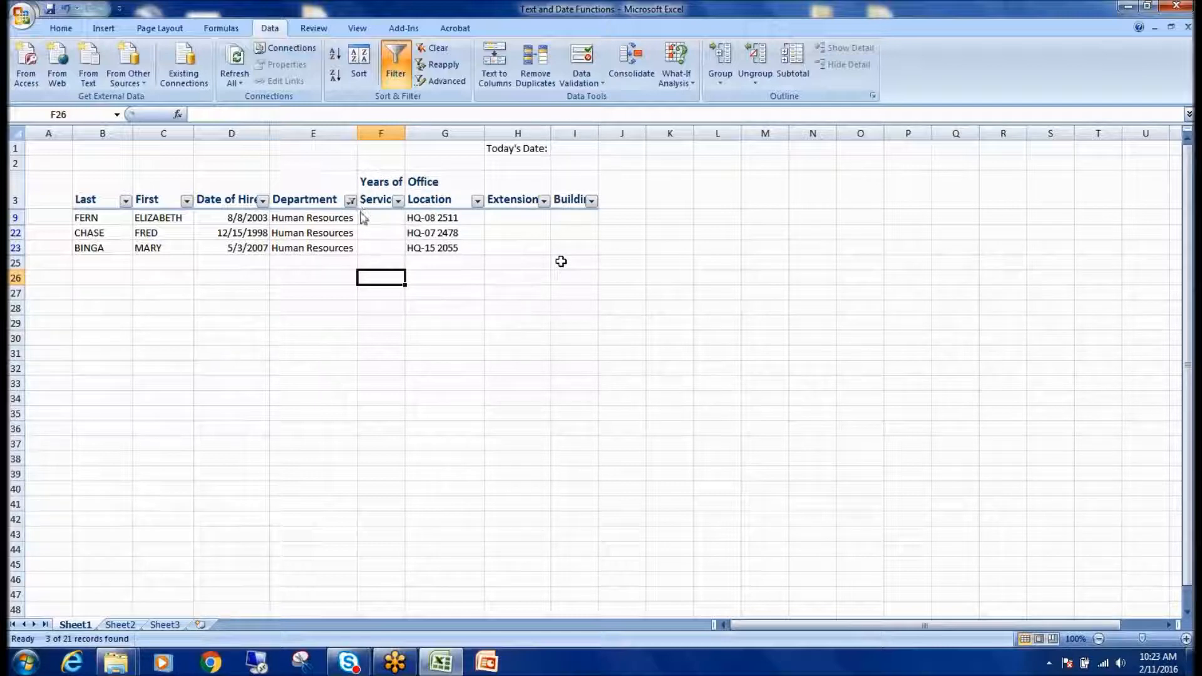
- Check the Department column's filter indicator and its currently applied choices without changing them
click(1077, 467)
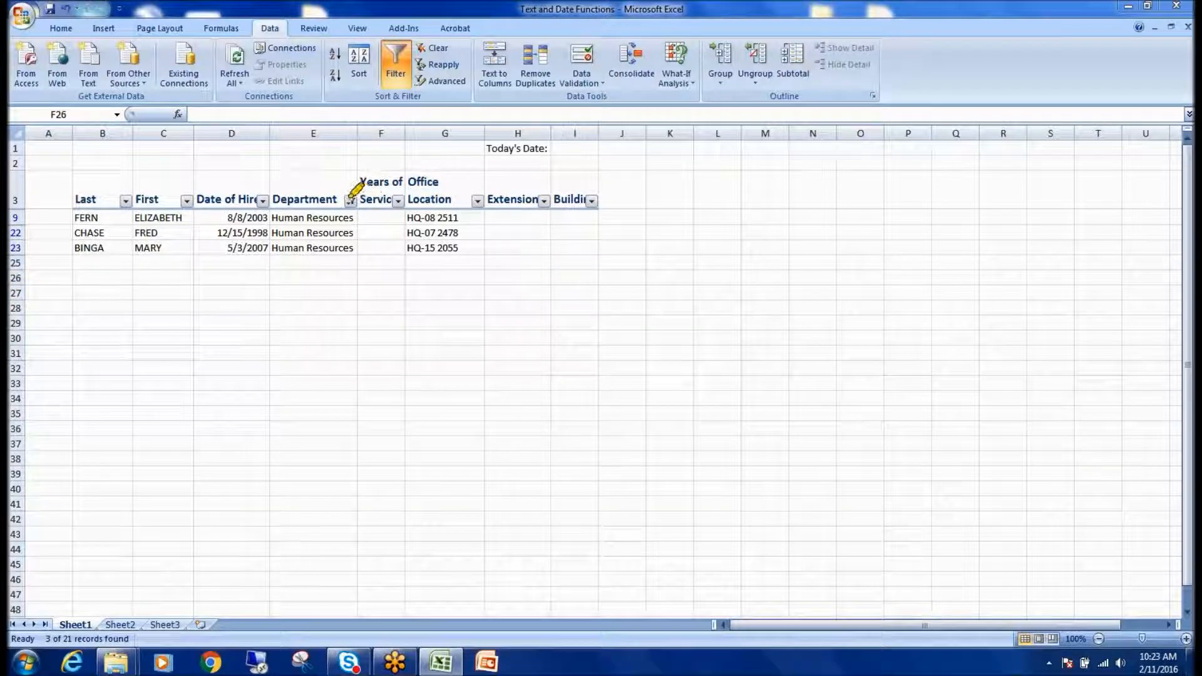
drag(346, 199, 354, 199)
click(1142, 471)
click(350, 201)
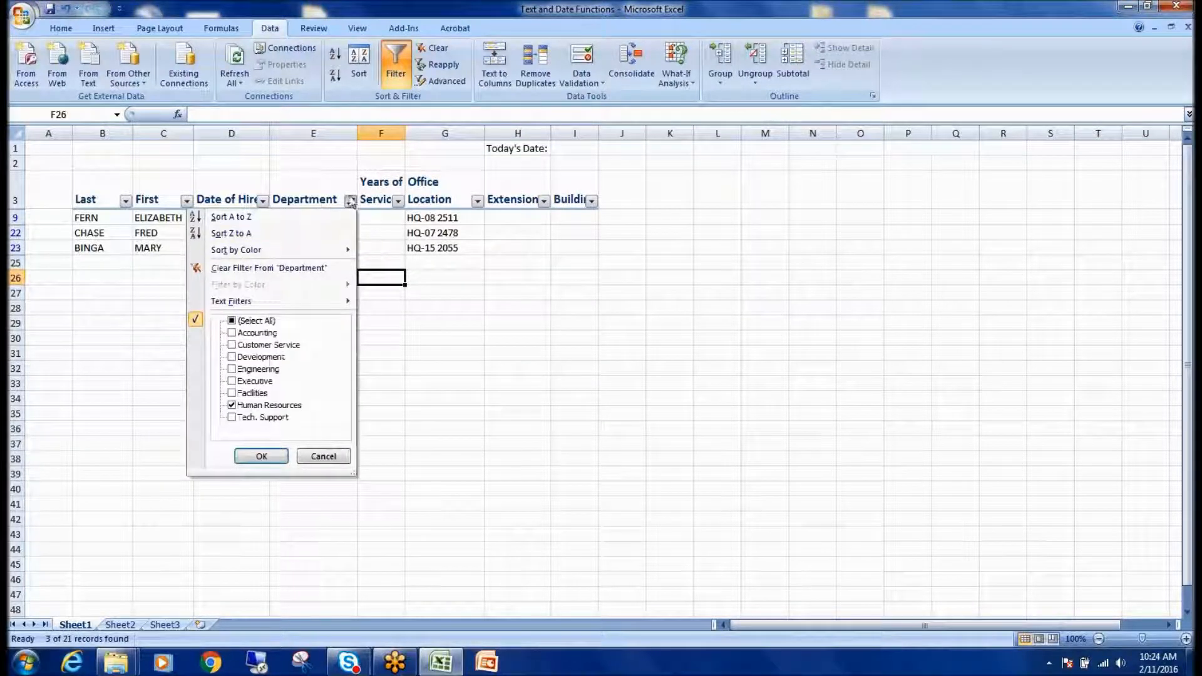
click(351, 202)
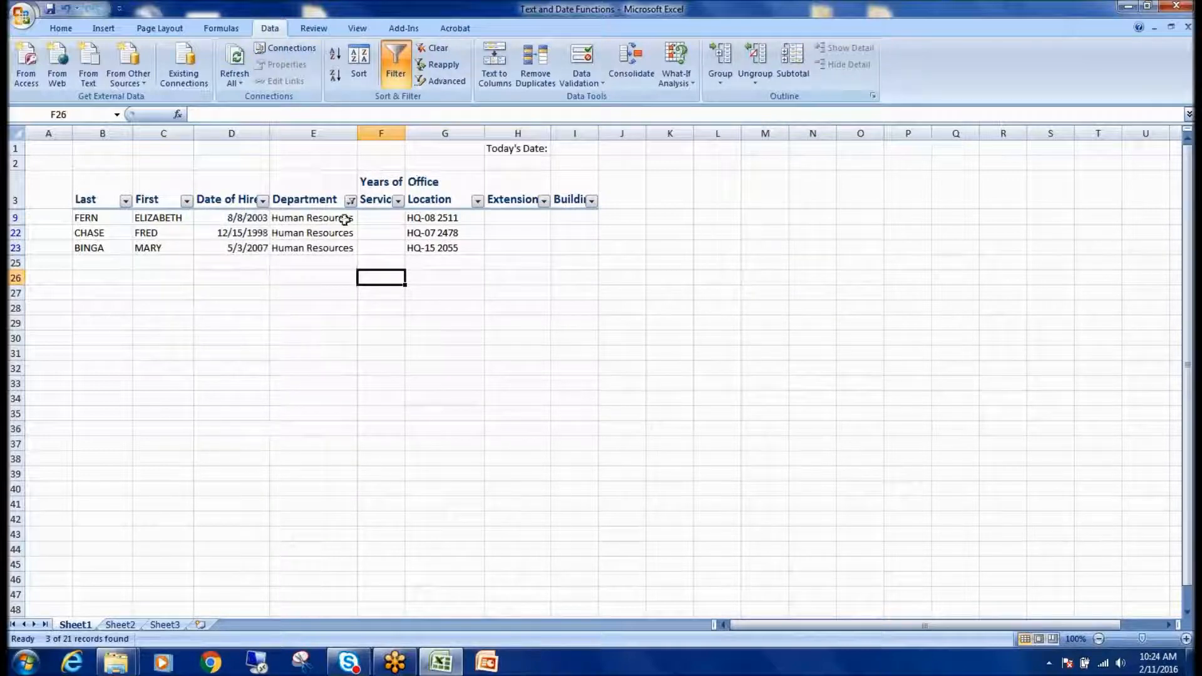
- Turn off filtering for the employee table and turn it on again from the Department heading in E3
click(387, 54)
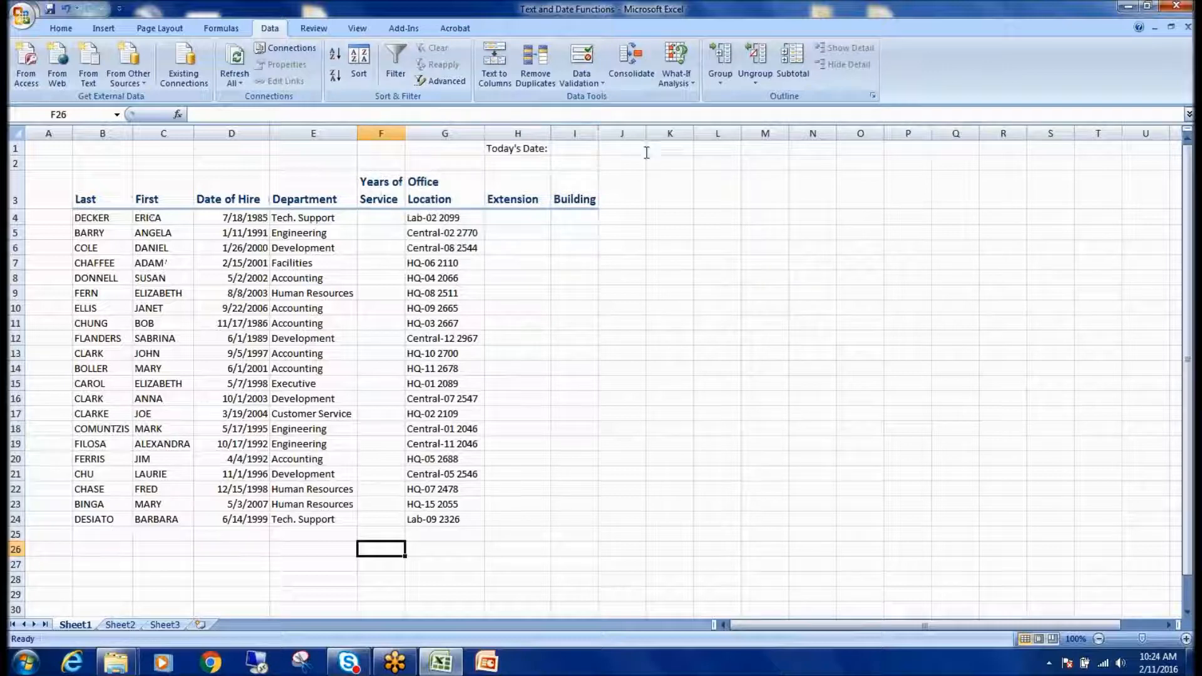
click(395, 56)
click(602, 370)
click(306, 198)
click(396, 56)
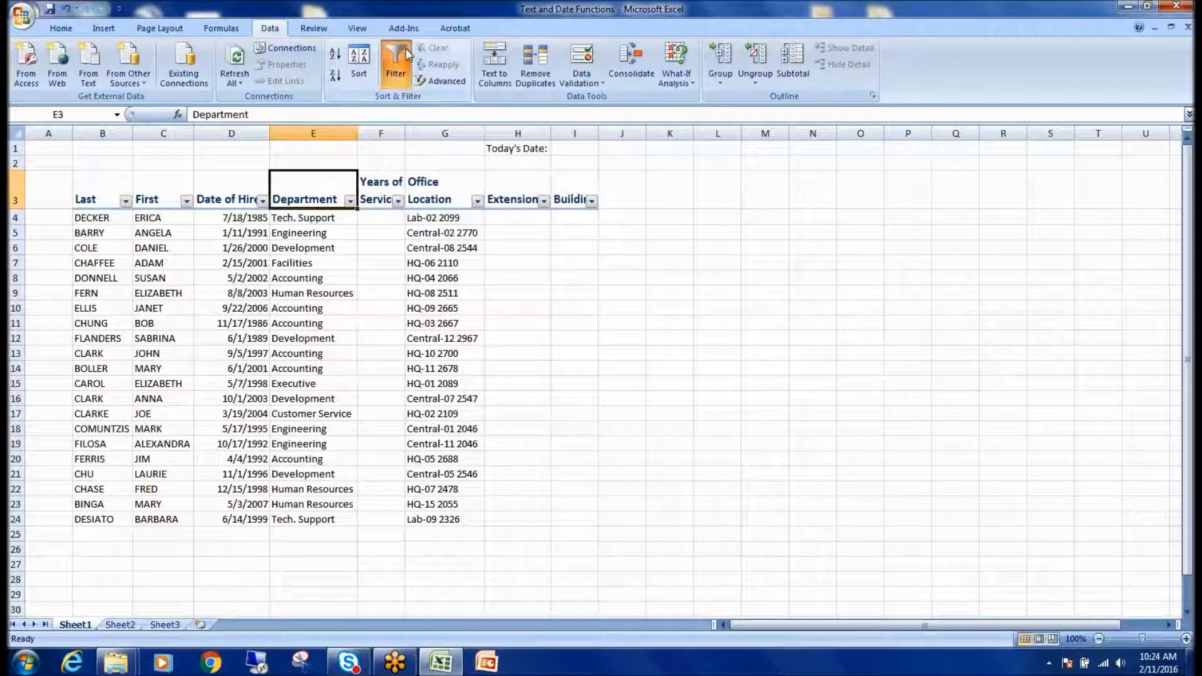
- Filter the employee table's Department column to show only Accounting
click(350, 201)
click(232, 321)
click(231, 332)
click(261, 455)
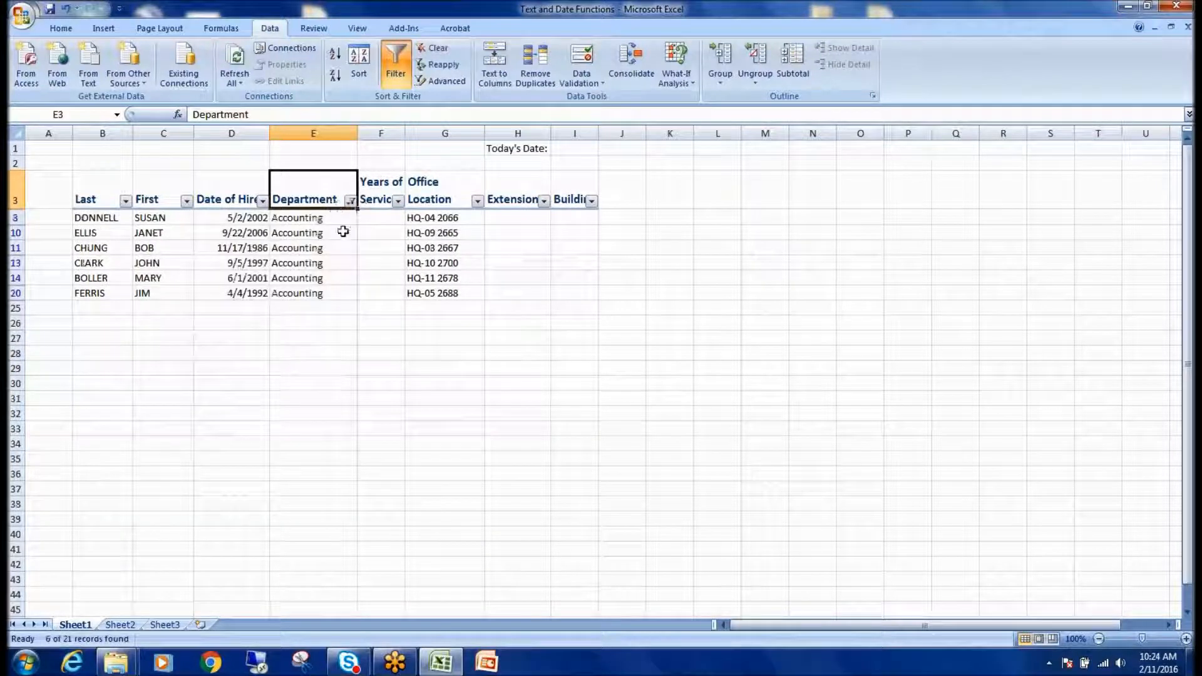
- Select all departments again in the Department filter and turn off filtering for the employee table
click(351, 200)
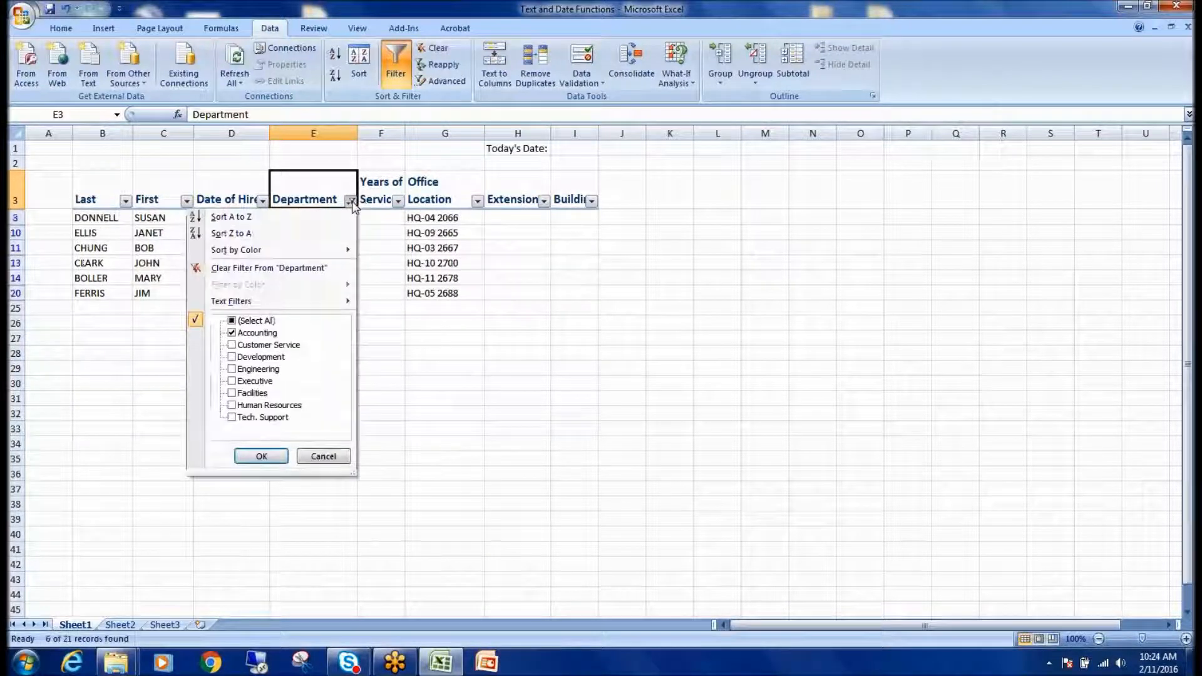
click(232, 321)
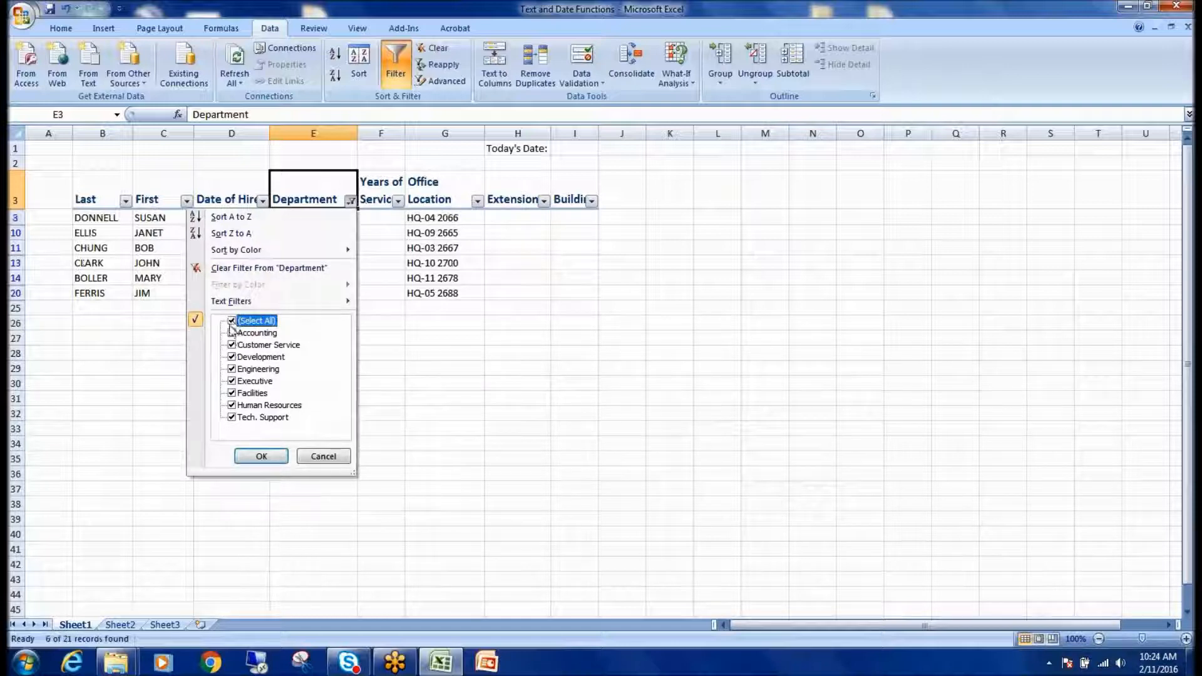
click(261, 456)
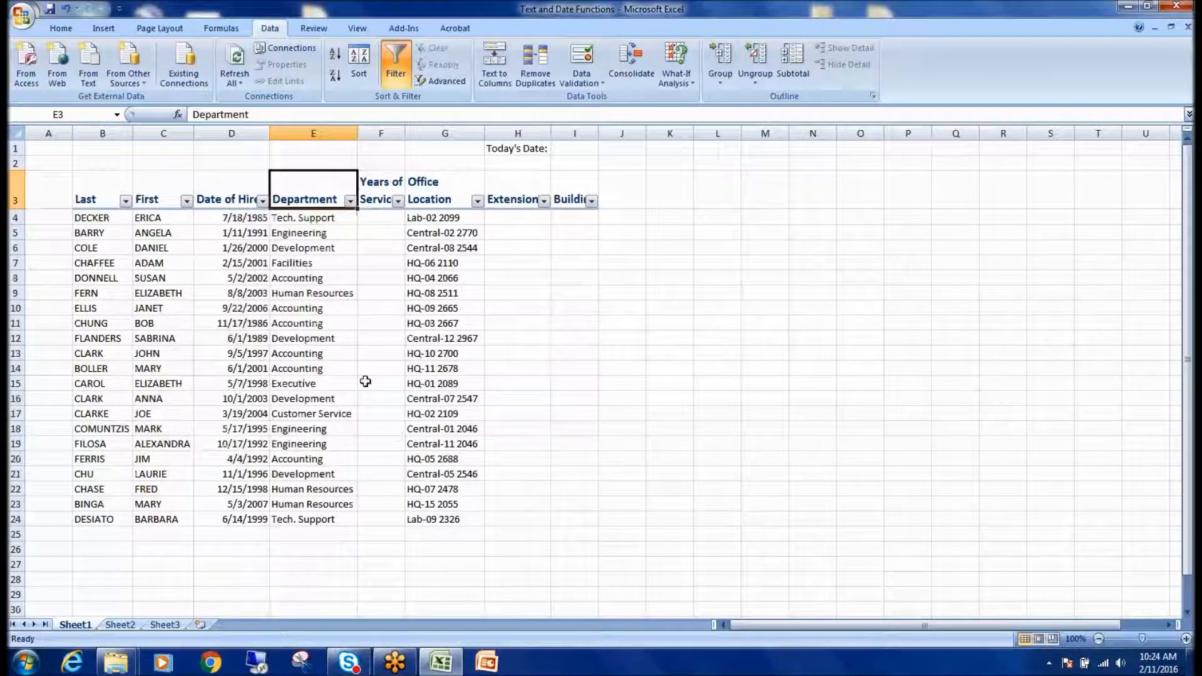
click(401, 79)
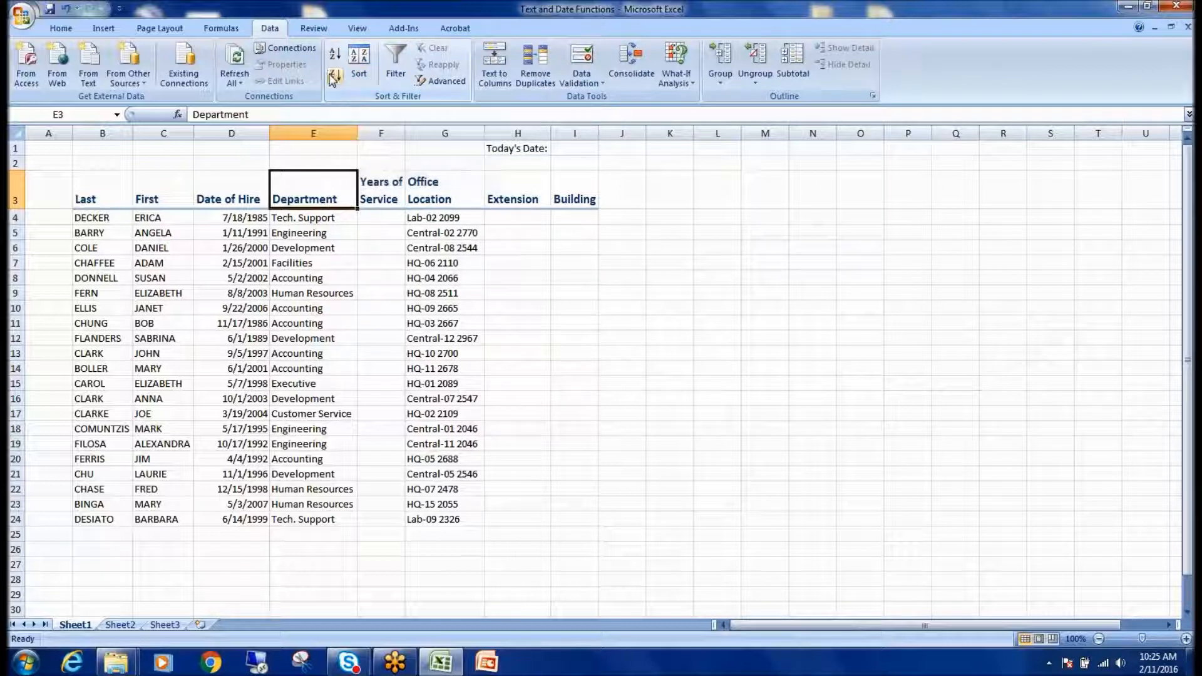
click(359, 57)
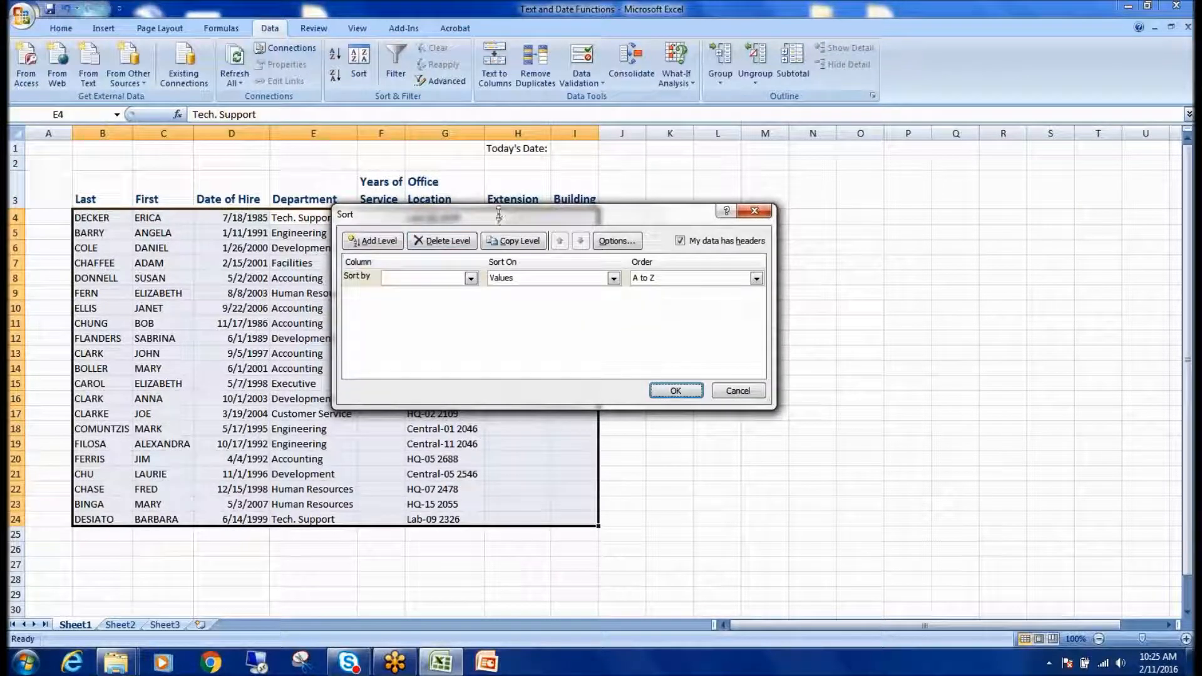
drag(498, 215, 531, 311)
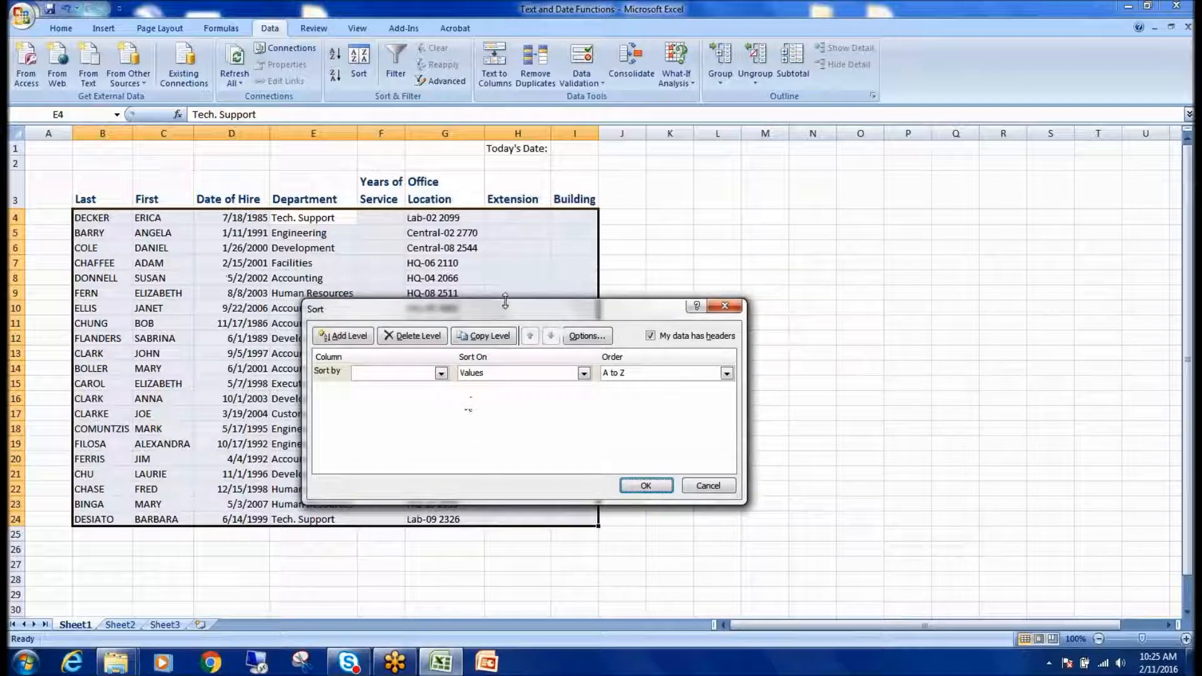
drag(505, 301, 505, 259)
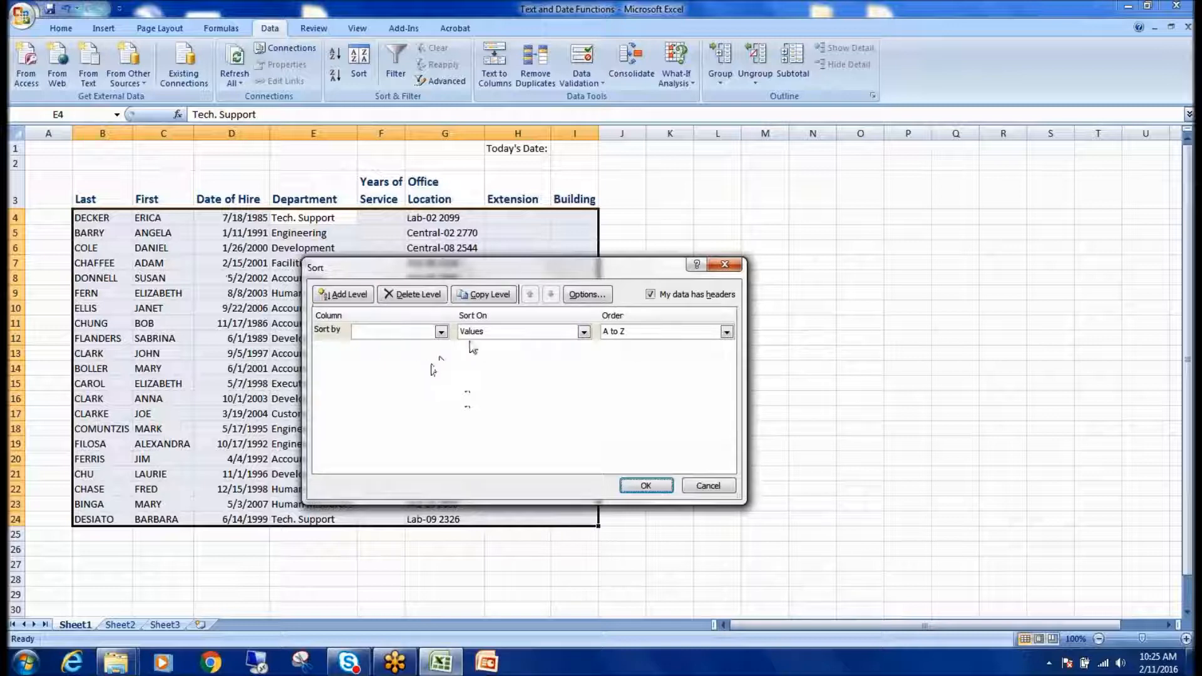
click(442, 333)
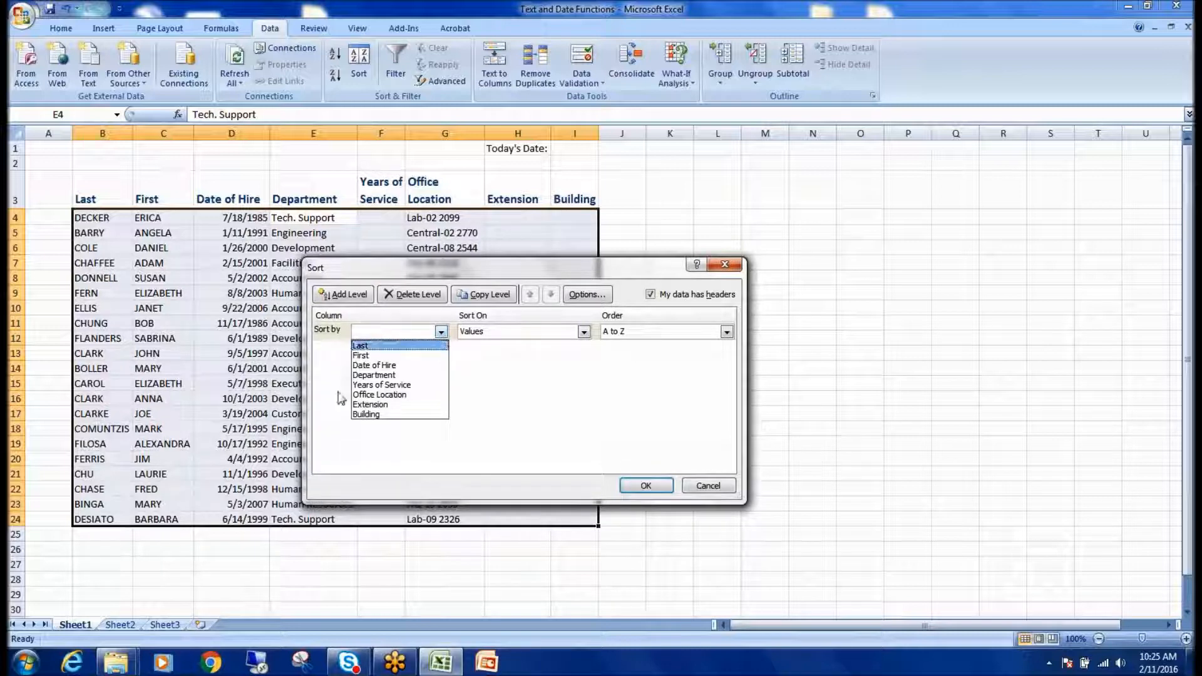
click(722, 264)
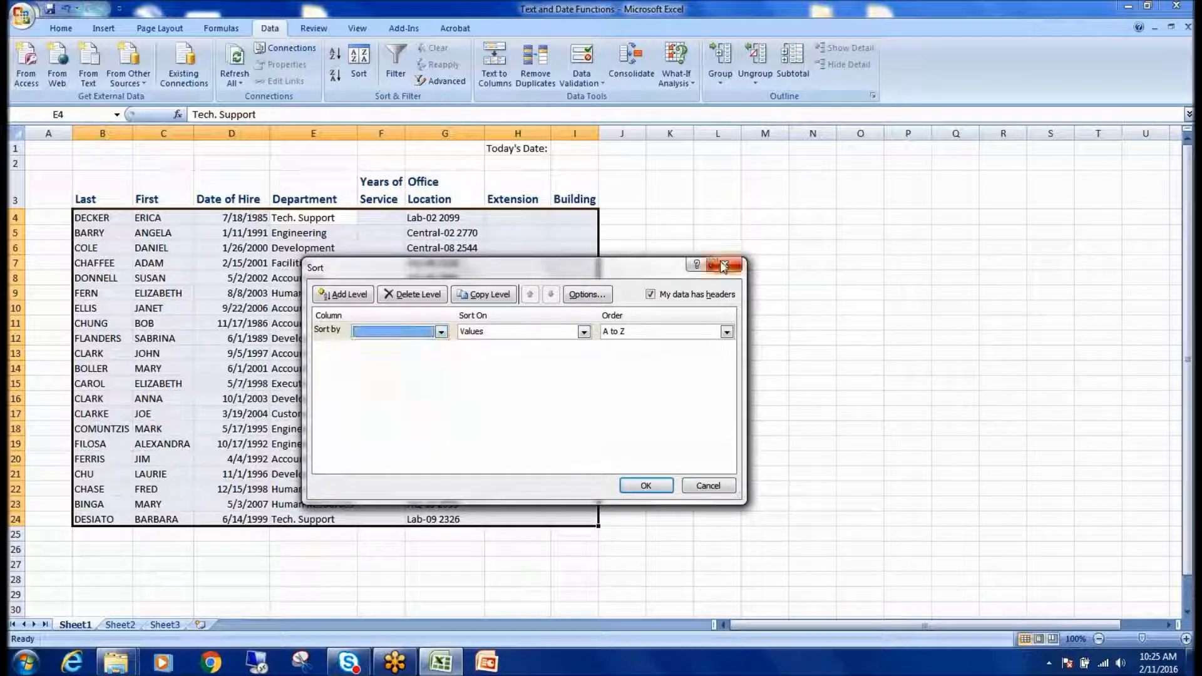
click(712, 253)
click(323, 236)
- Sort the employee table, starting from the Department cell E3, by the Last column's values from A to Z
click(305, 194)
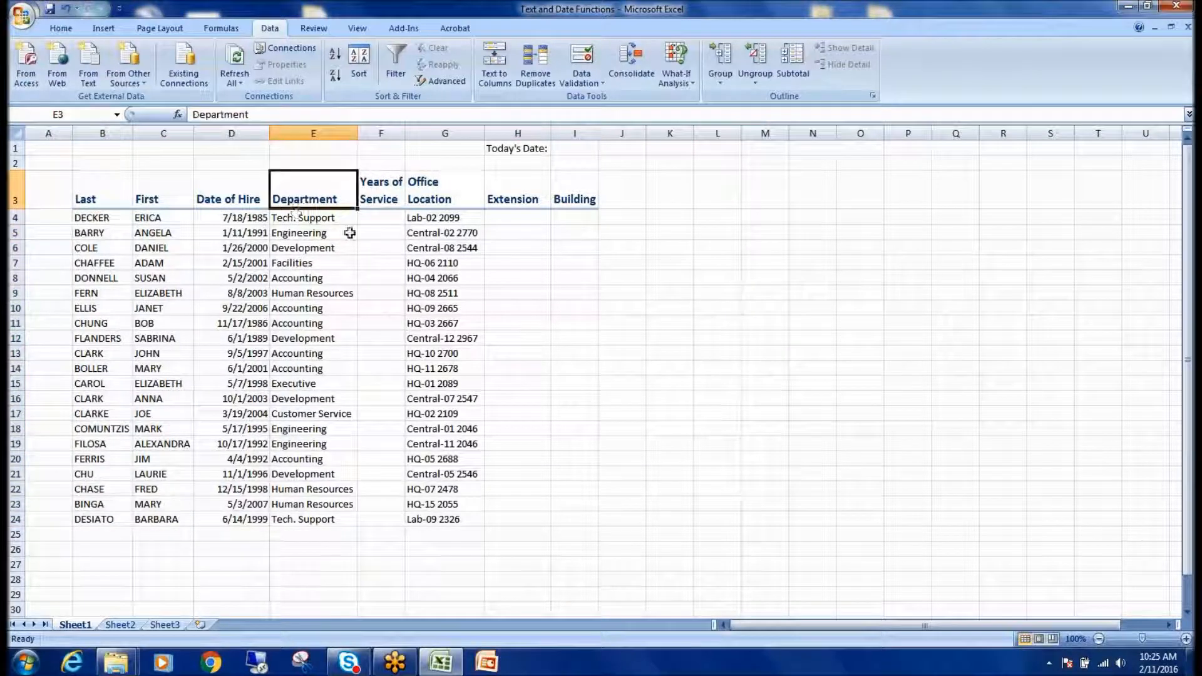
click(361, 69)
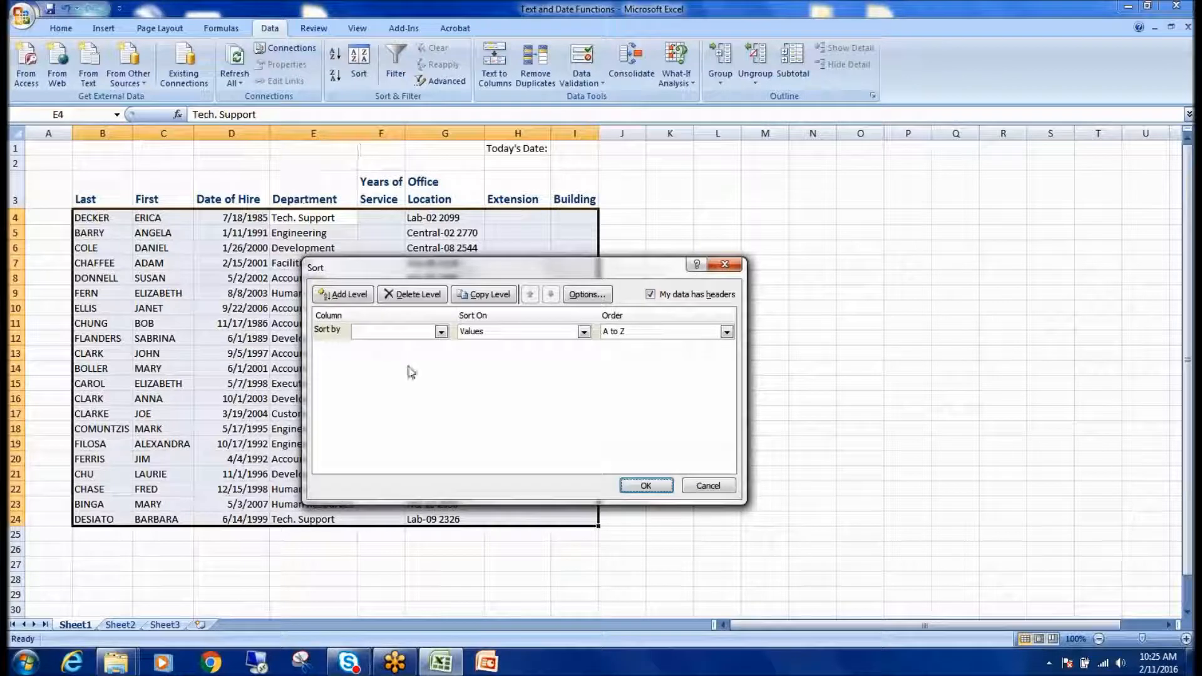
click(440, 331)
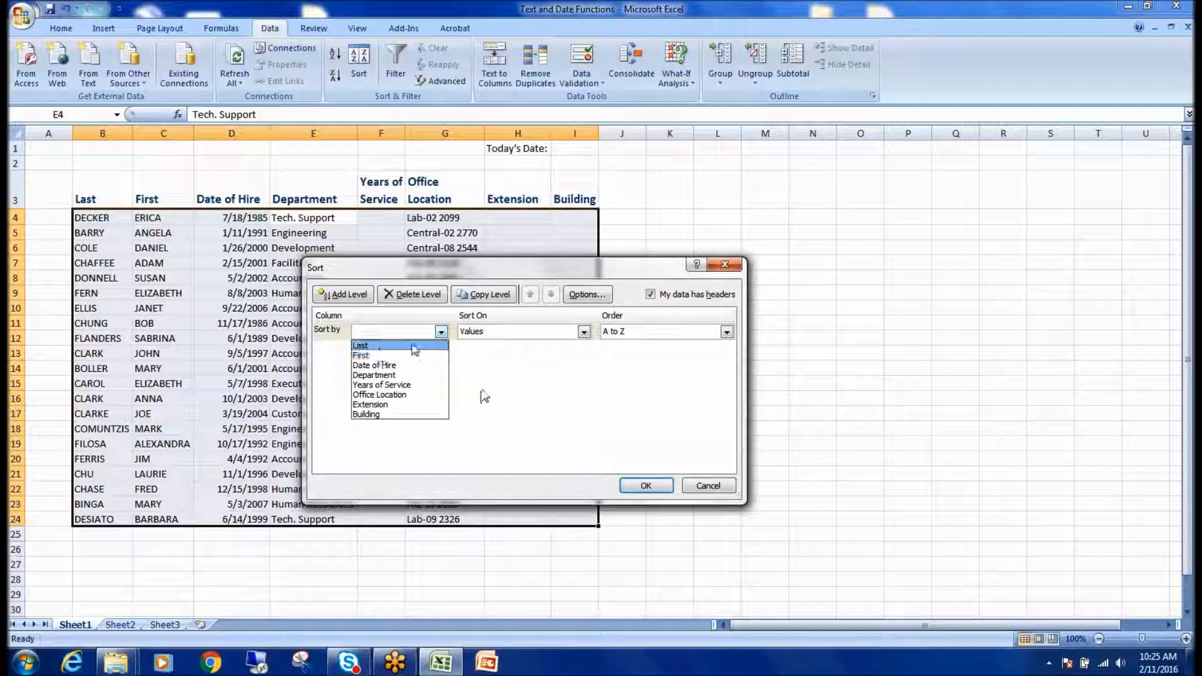
click(383, 347)
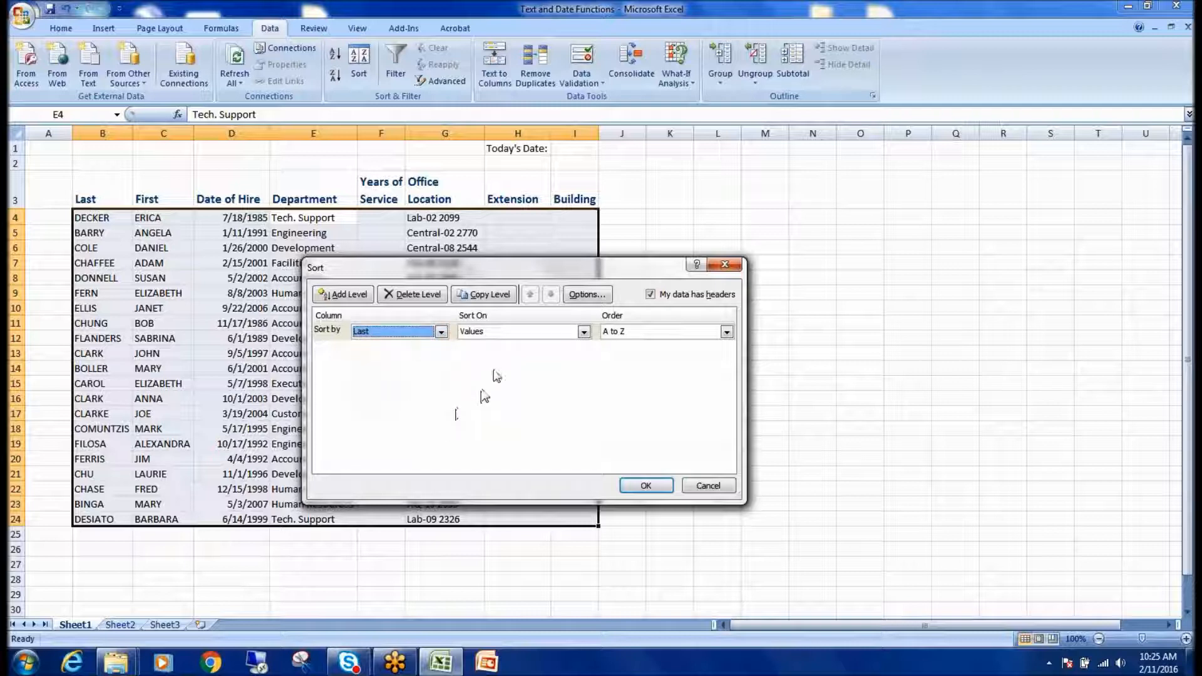
click(646, 486)
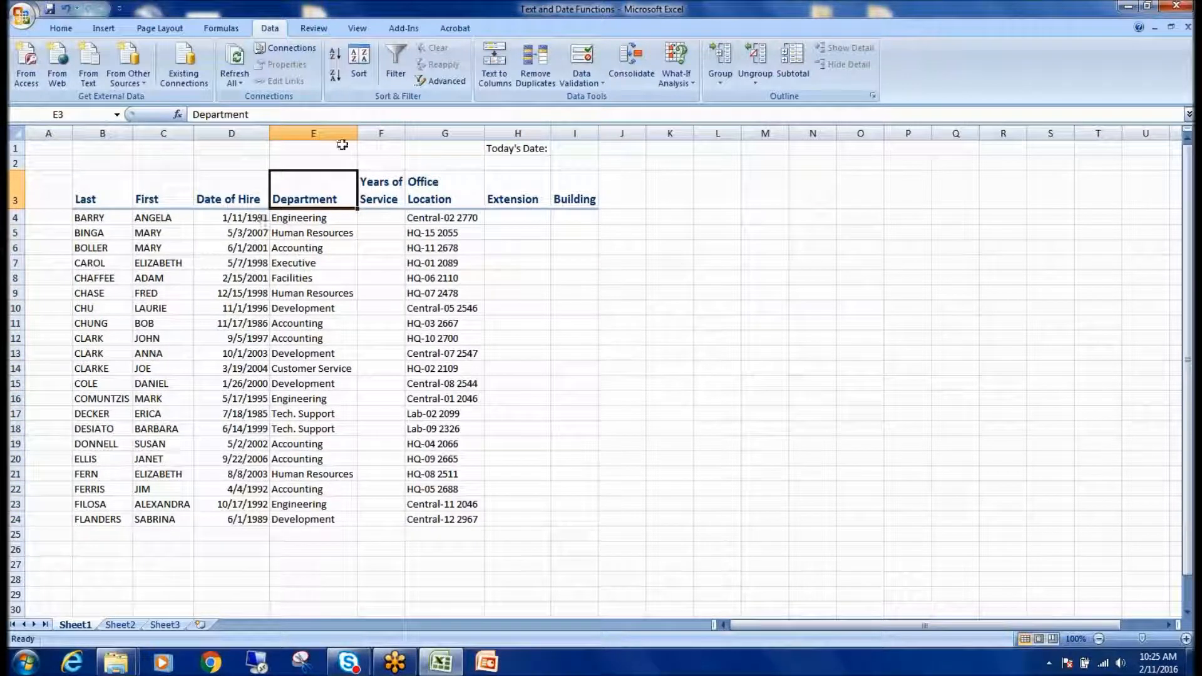
- Check the order of the last names in column B and undo the sort by Last
click(166, 219)
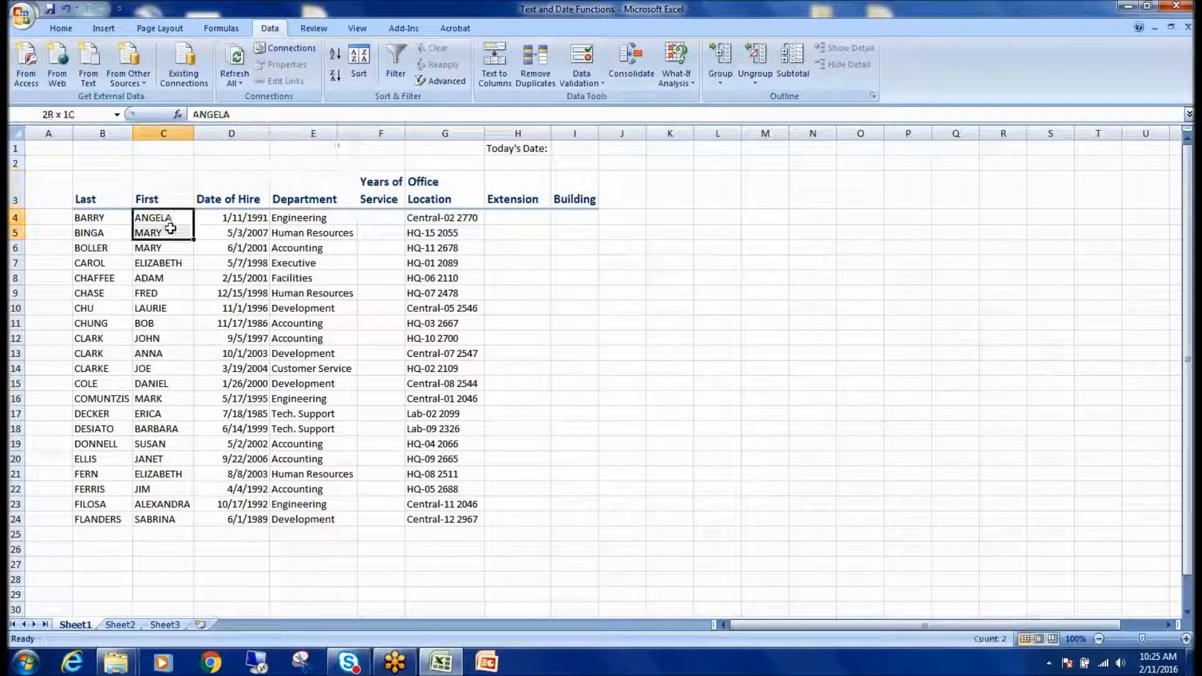
drag(88, 217, 79, 538)
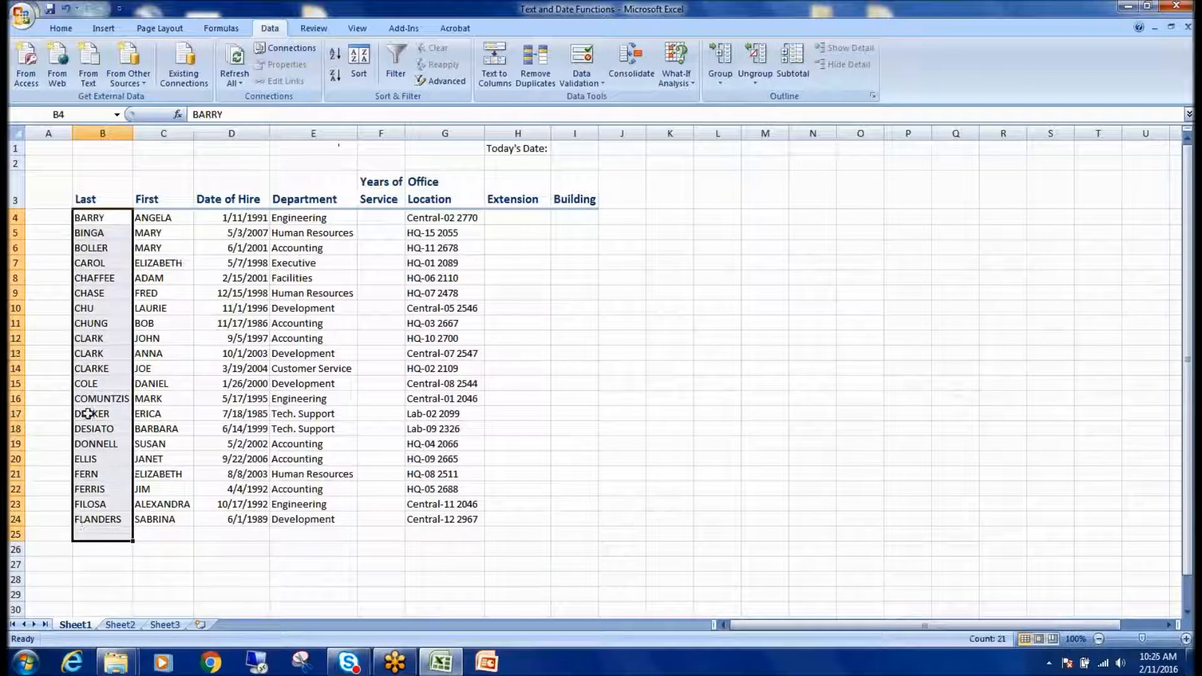
click(616, 323)
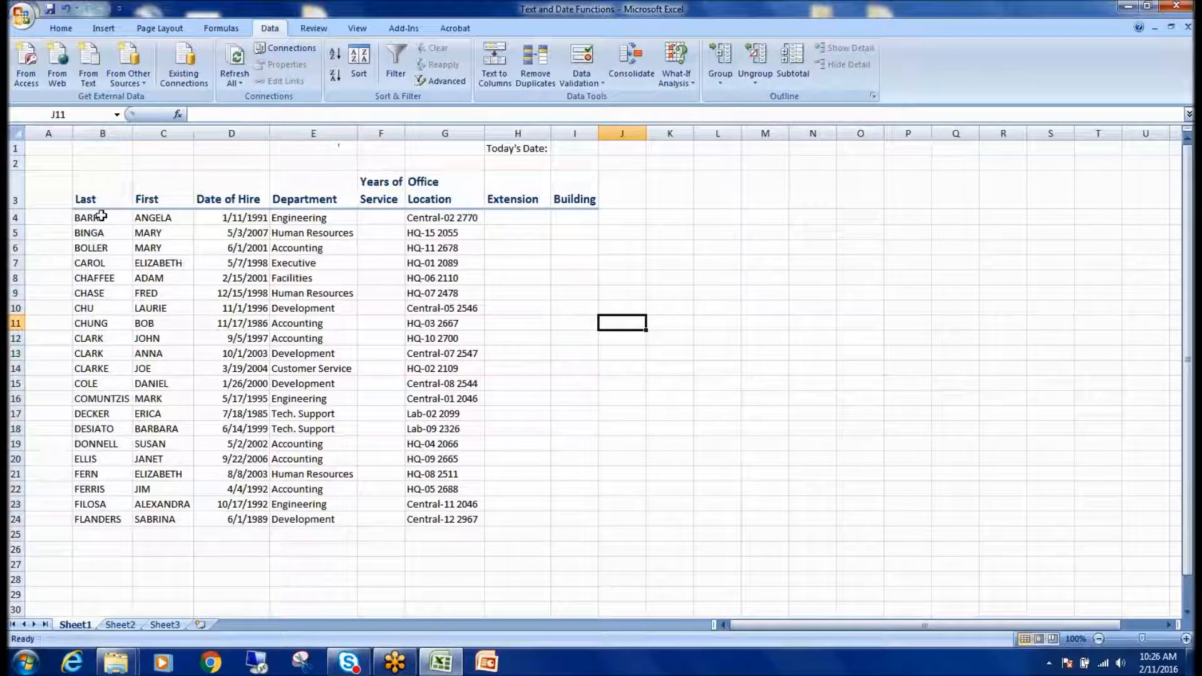
click(65, 9)
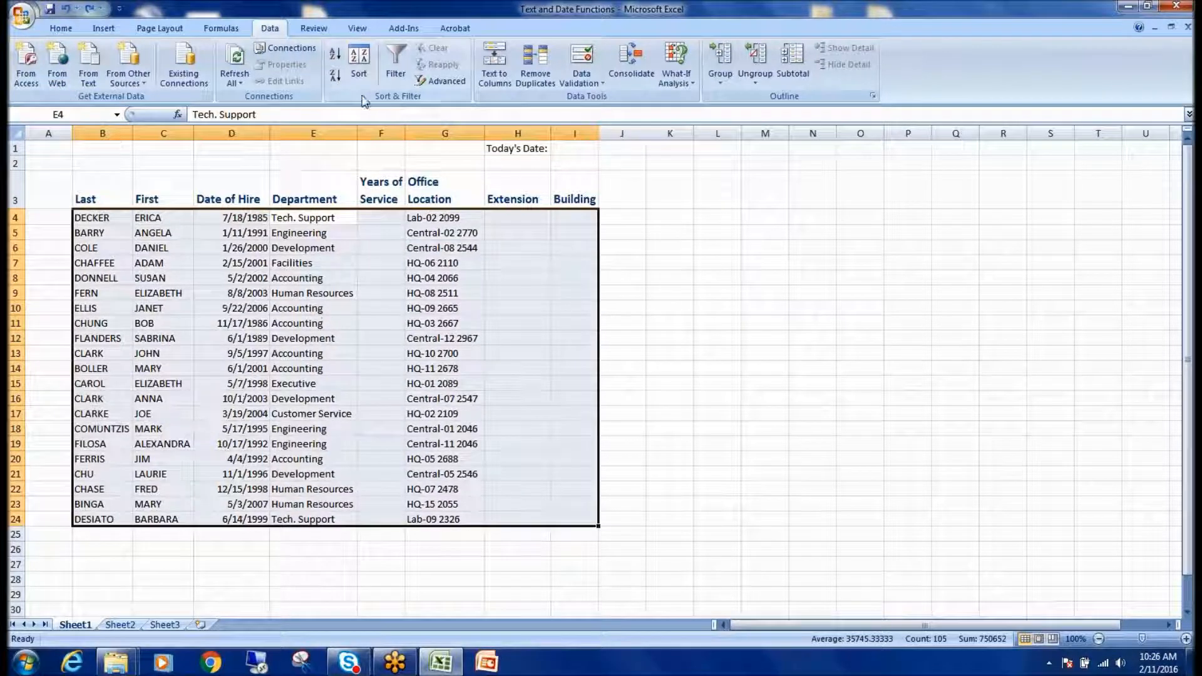
- Sort the employee table by Last and then by Department, both on values from A to Z
click(357, 61)
click(441, 332)
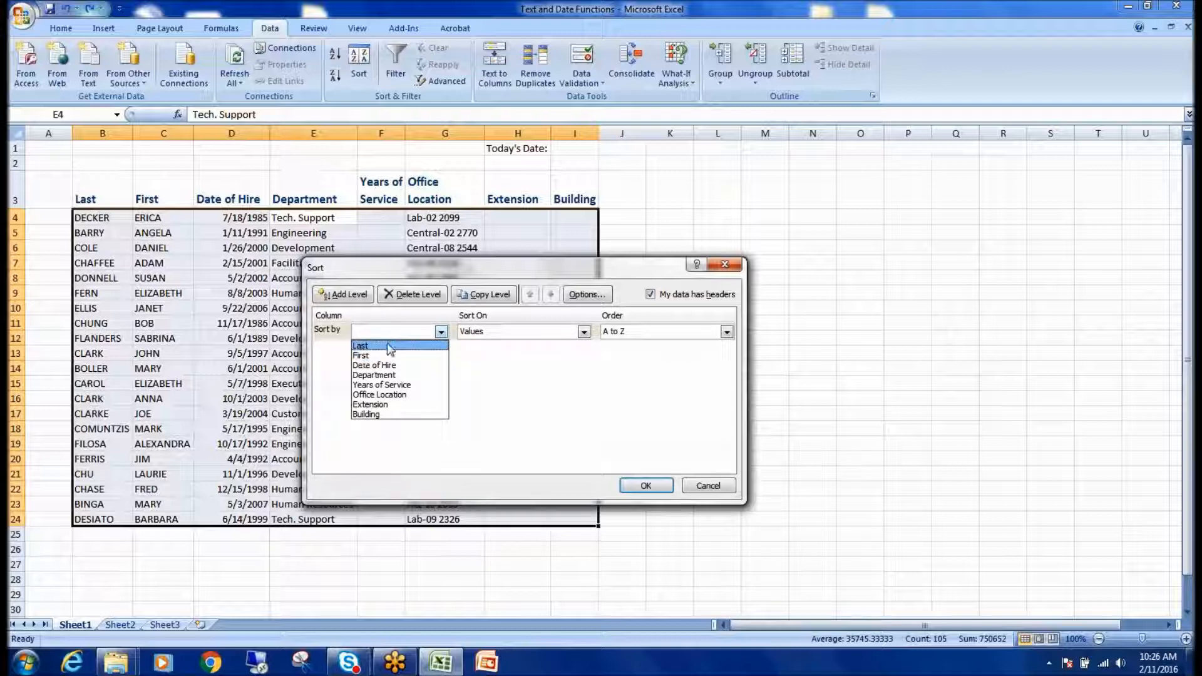
click(388, 345)
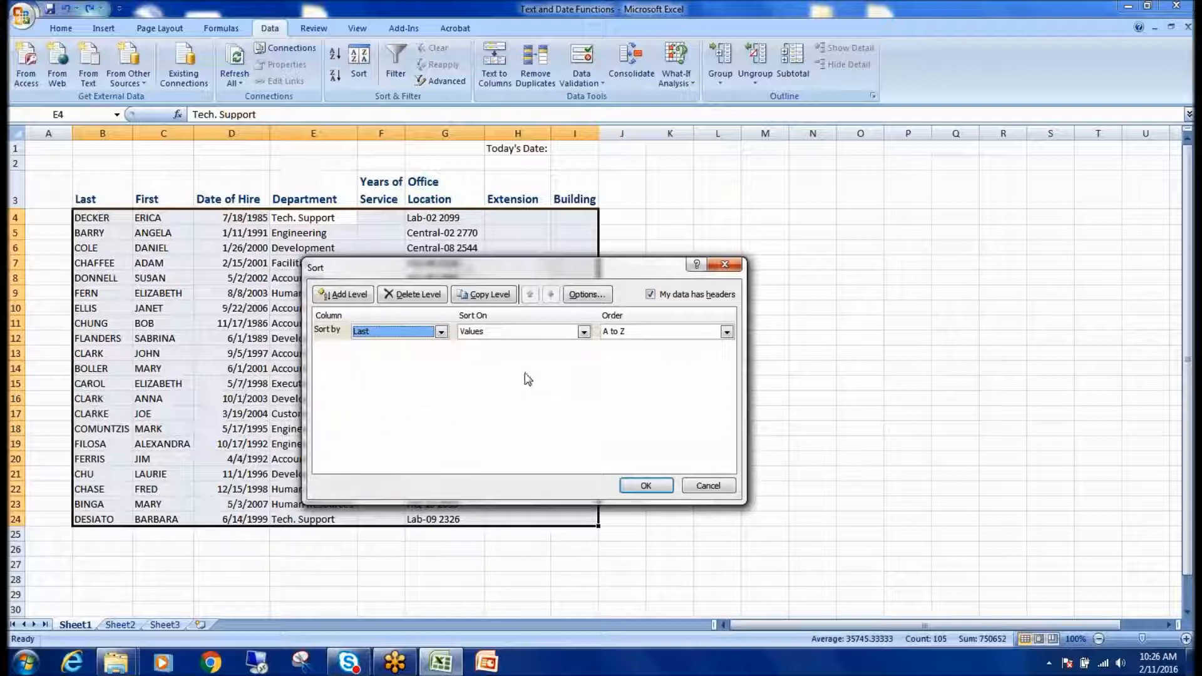
key(alt+a)
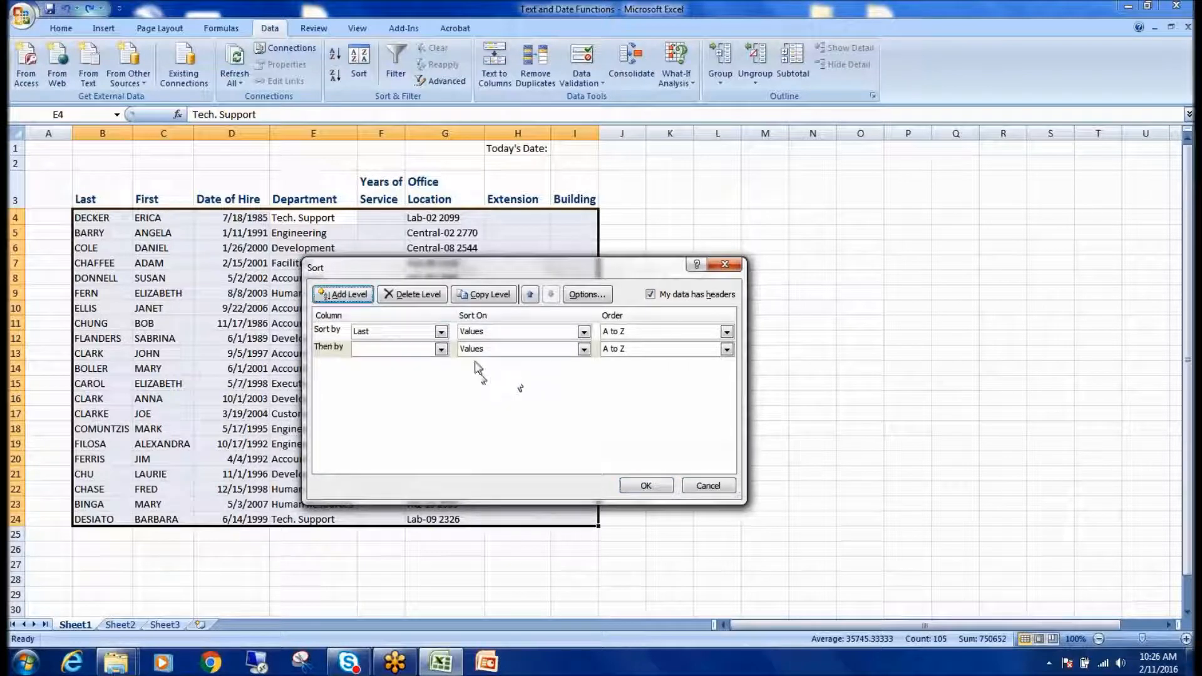
click(442, 349)
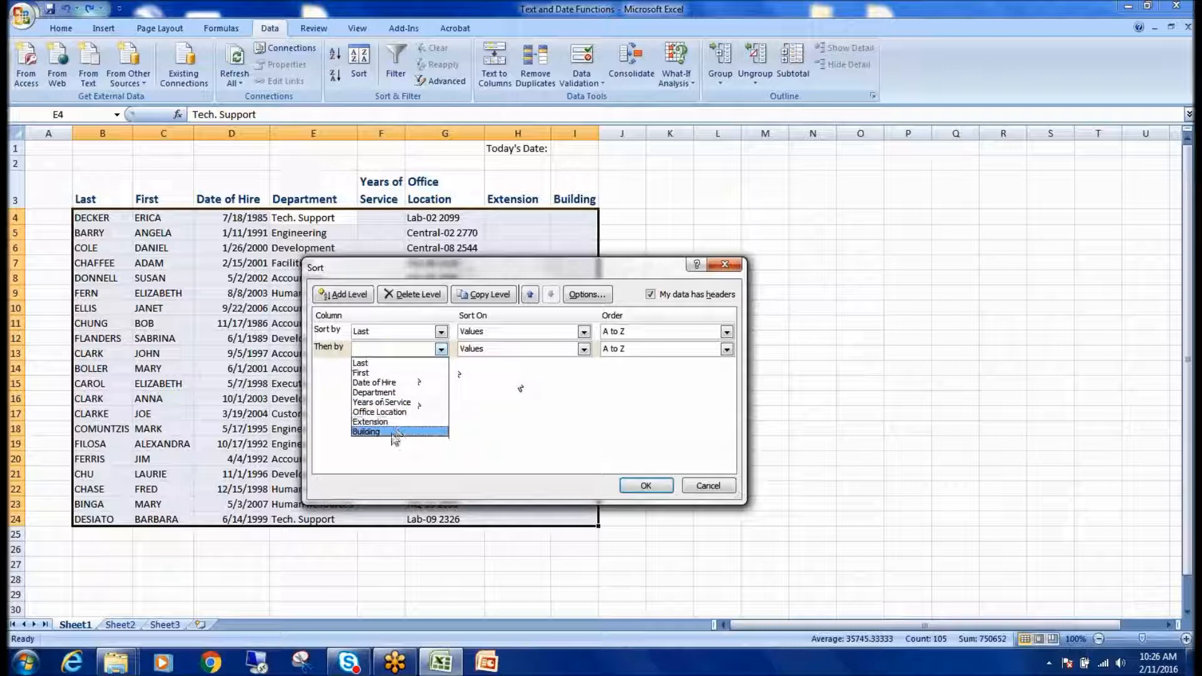
click(409, 392)
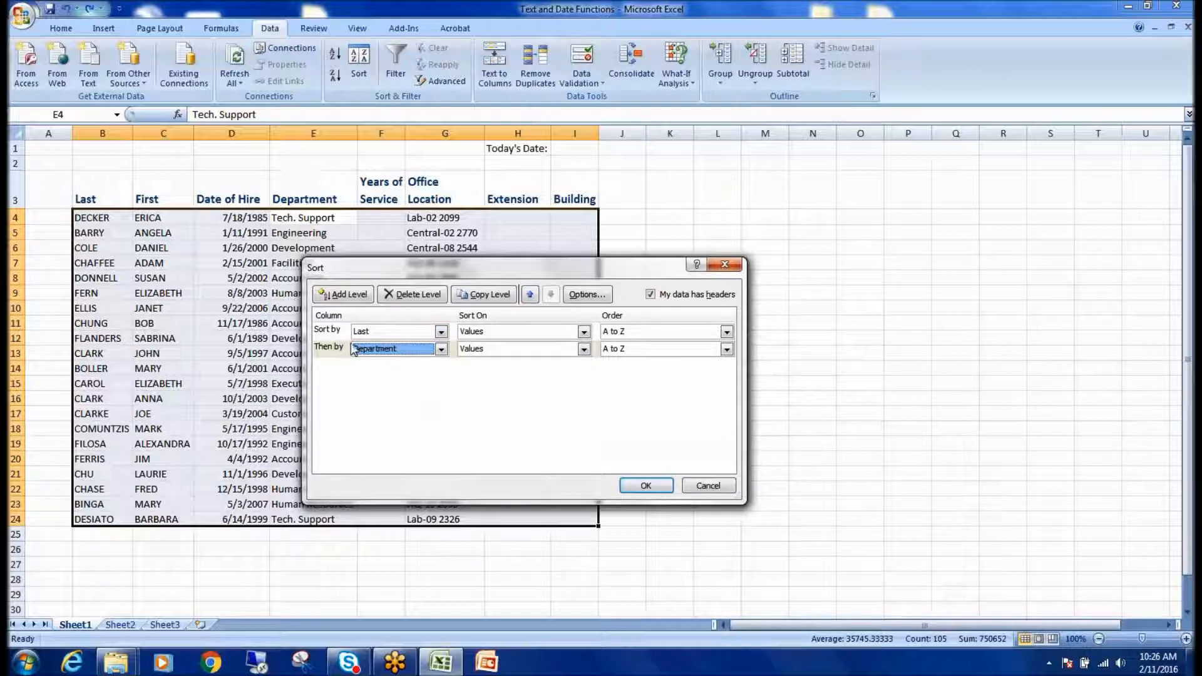
click(641, 486)
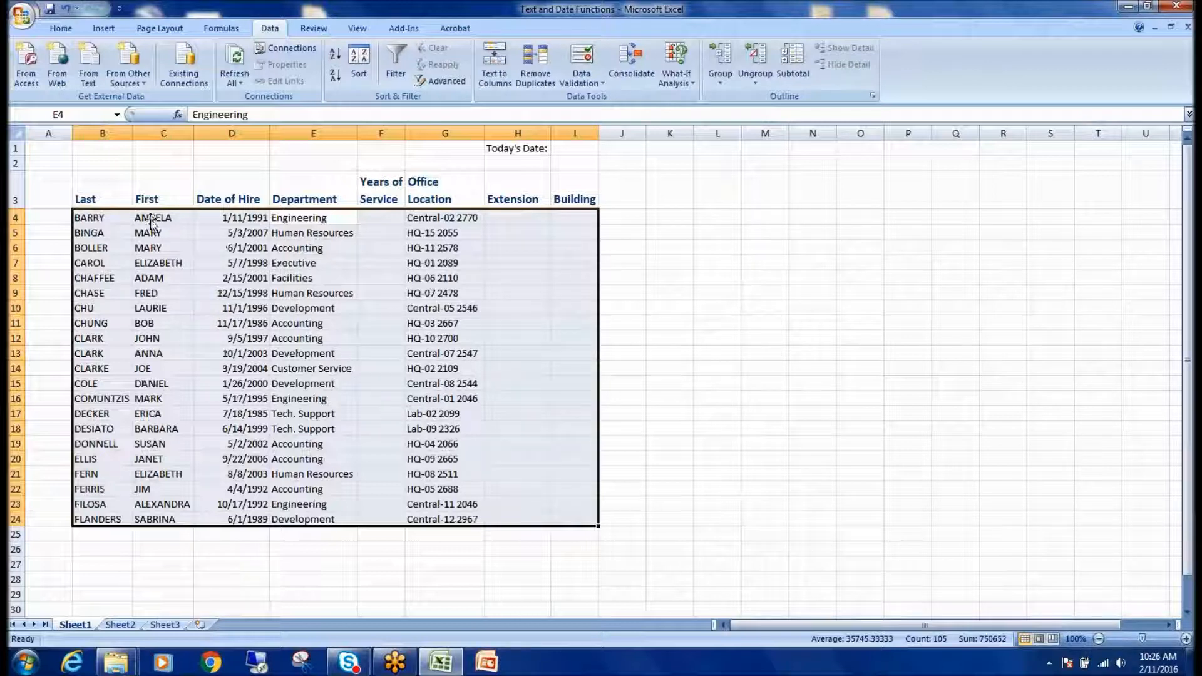
- Remove the Last and Department levels from the employee table's sort settings and undo the last table change
click(356, 59)
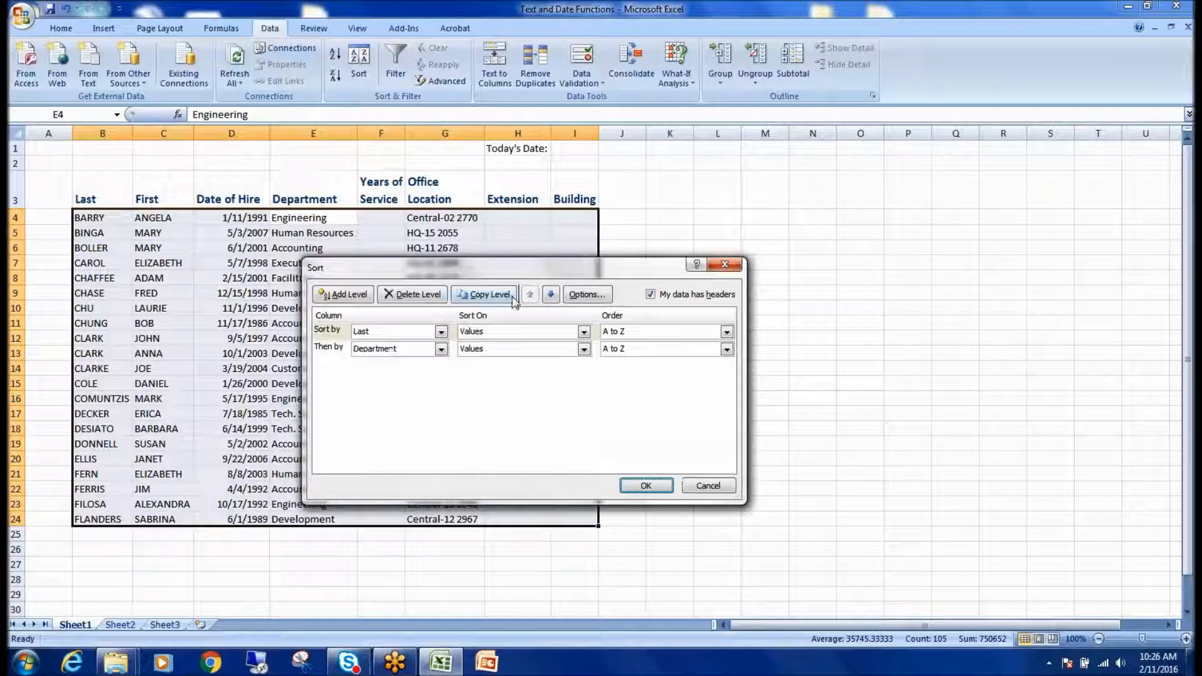
drag(554, 268, 387, 218)
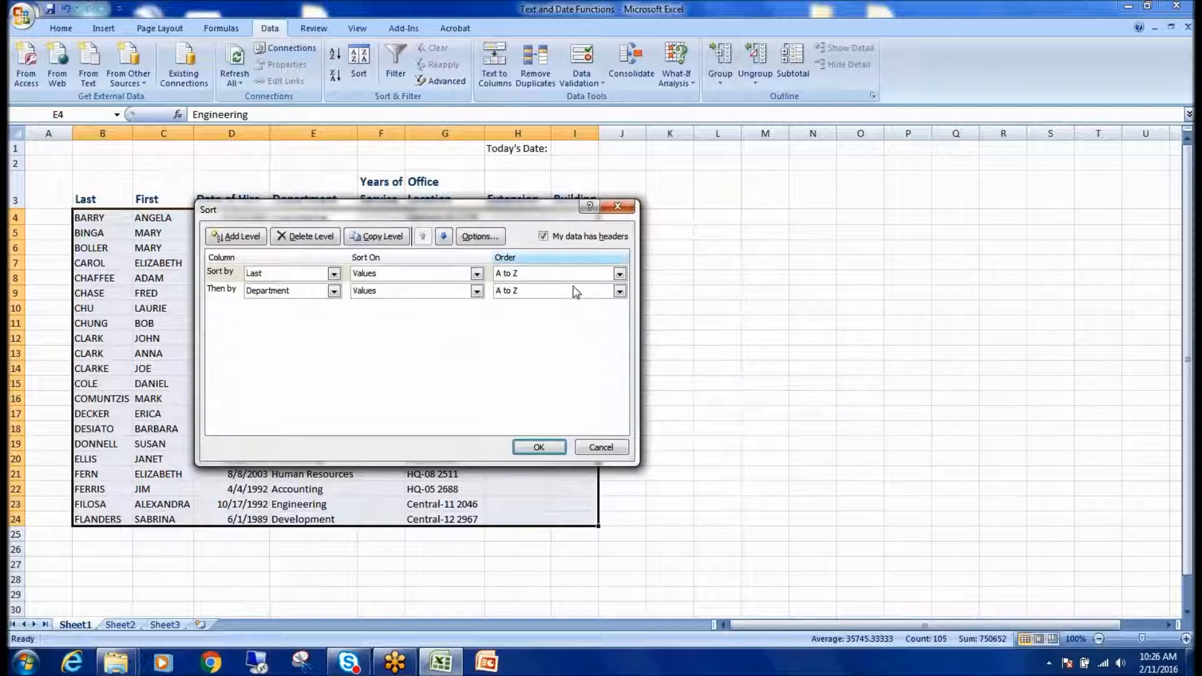
click(316, 237)
click(316, 237)
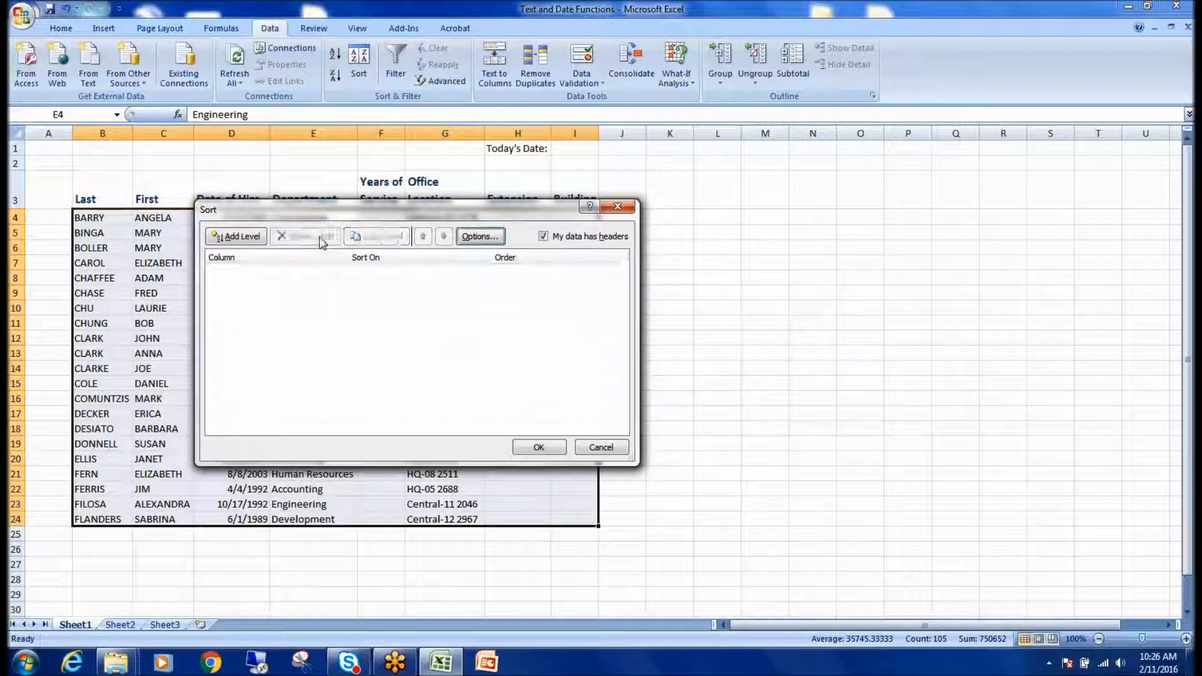
click(538, 446)
click(471, 295)
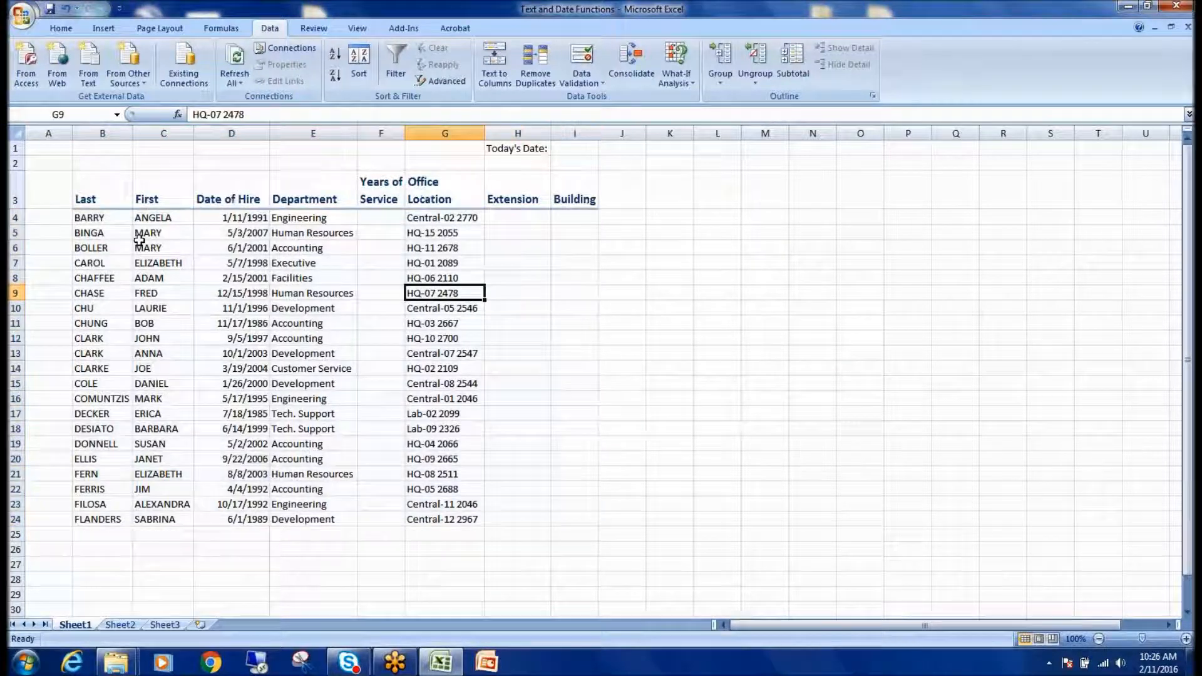
click(65, 8)
click(652, 352)
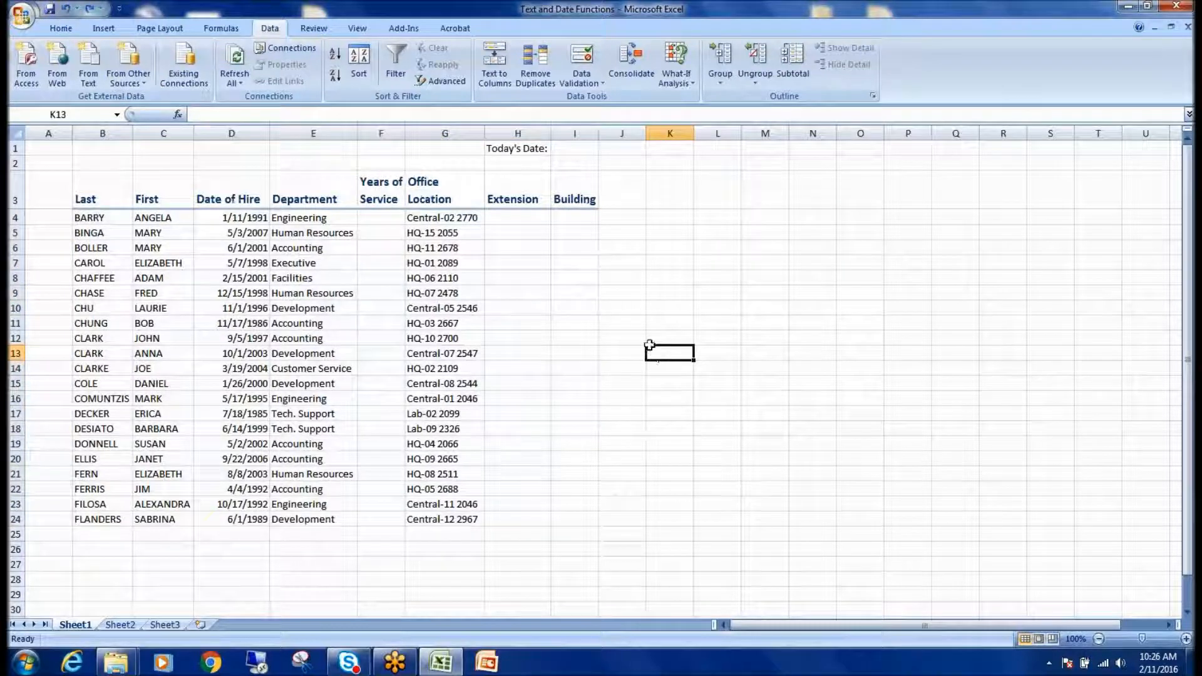
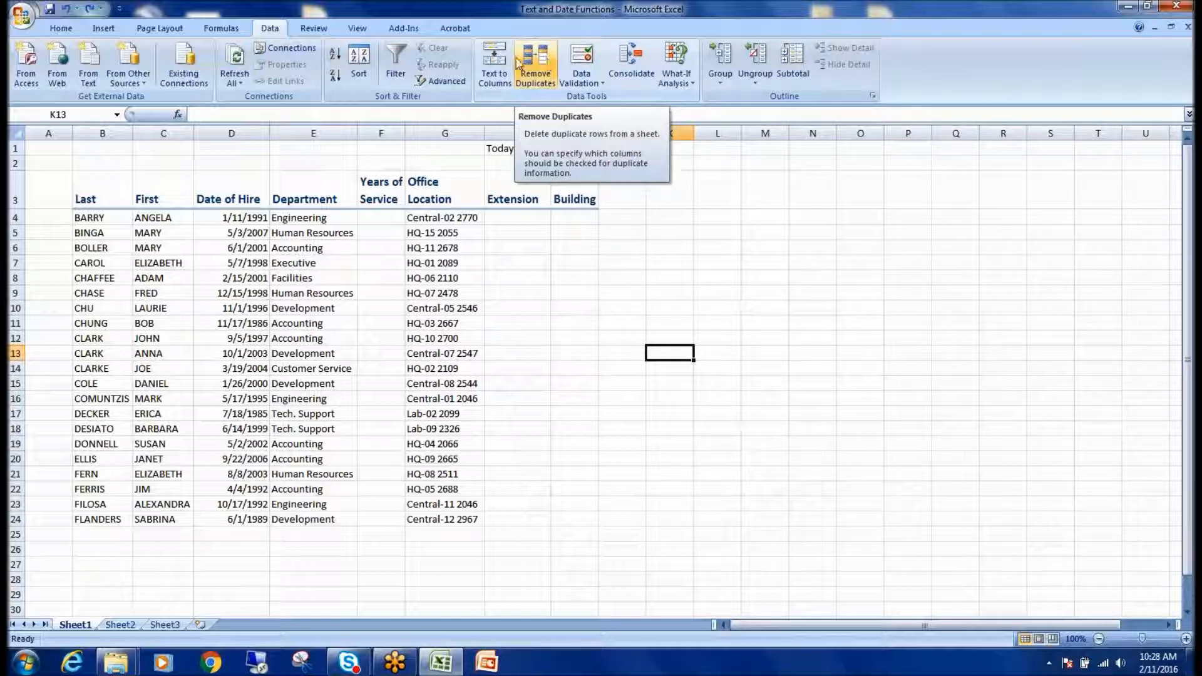
click(482, 60)
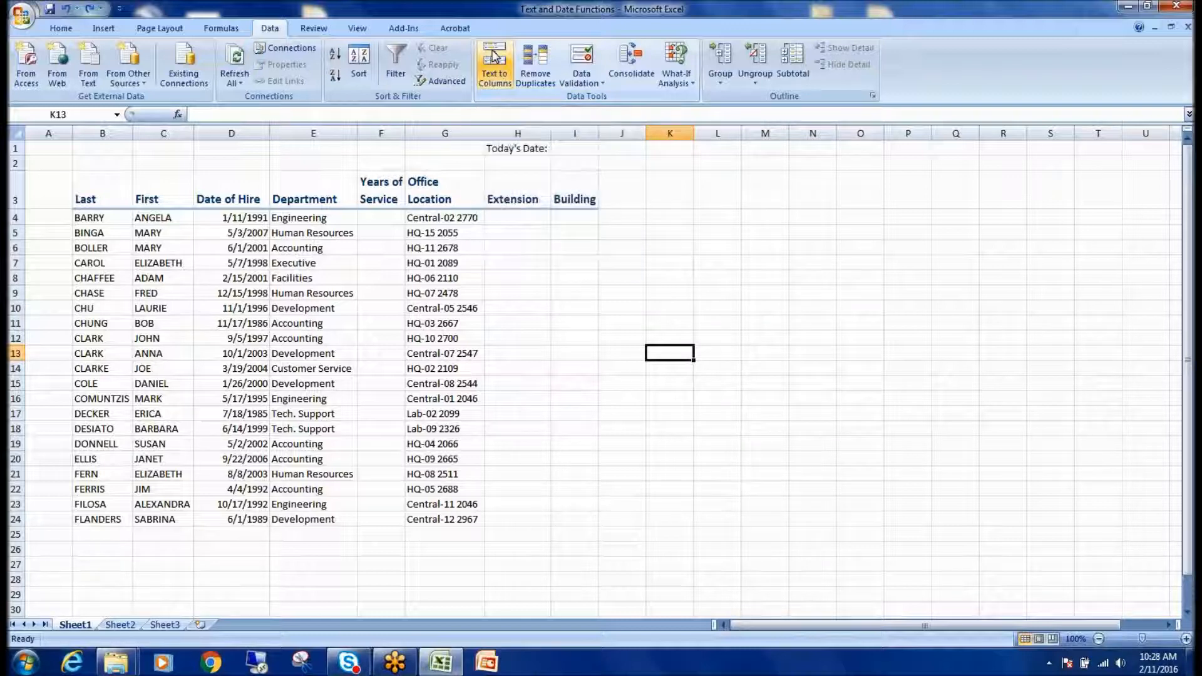
click(94, 194)
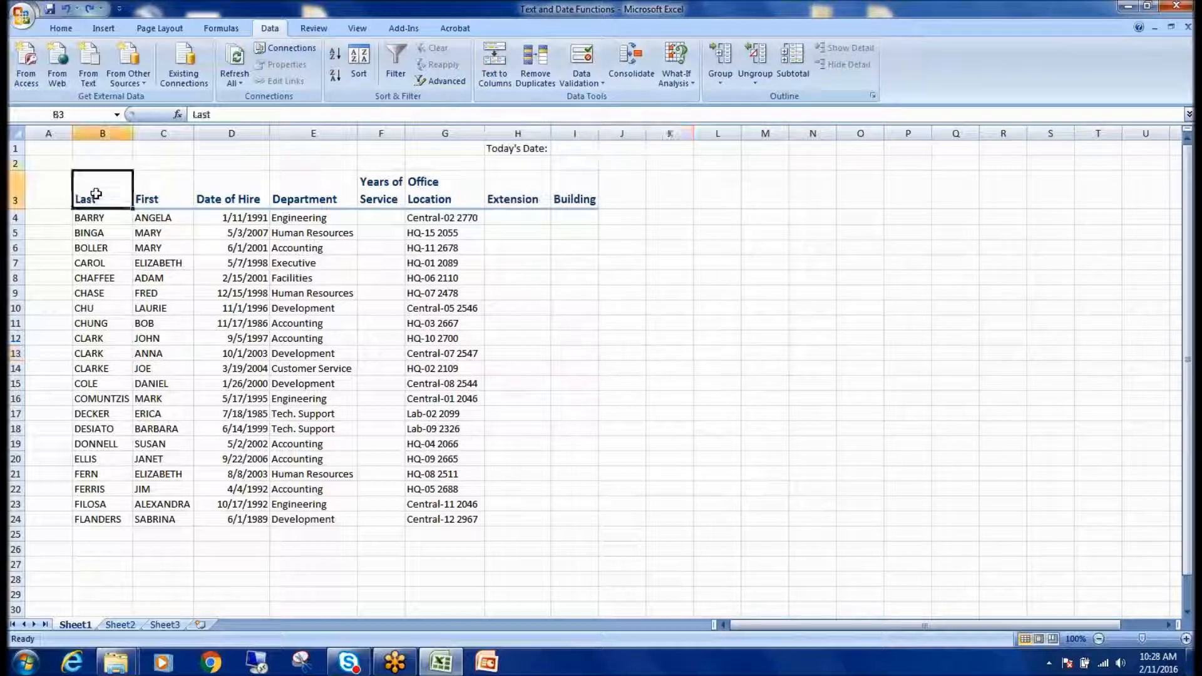
click(155, 194)
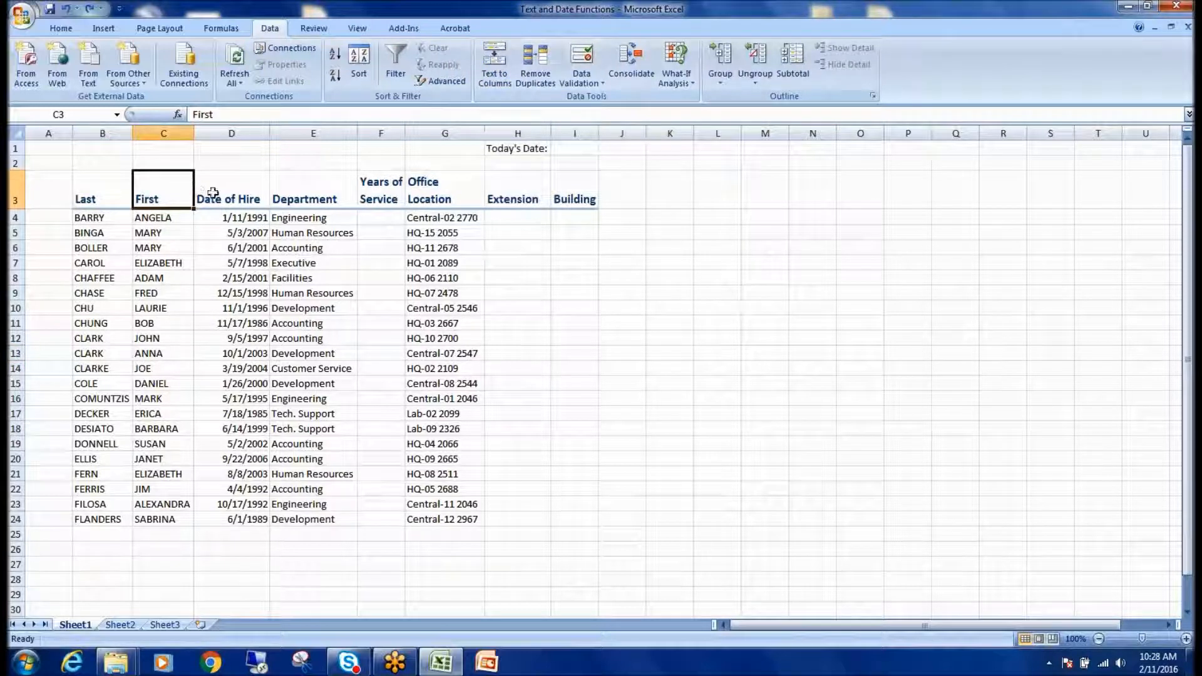
- Enter the heading Name in L3 with two sample full names in L4 and L5, and auto-fit column L
click(713, 194)
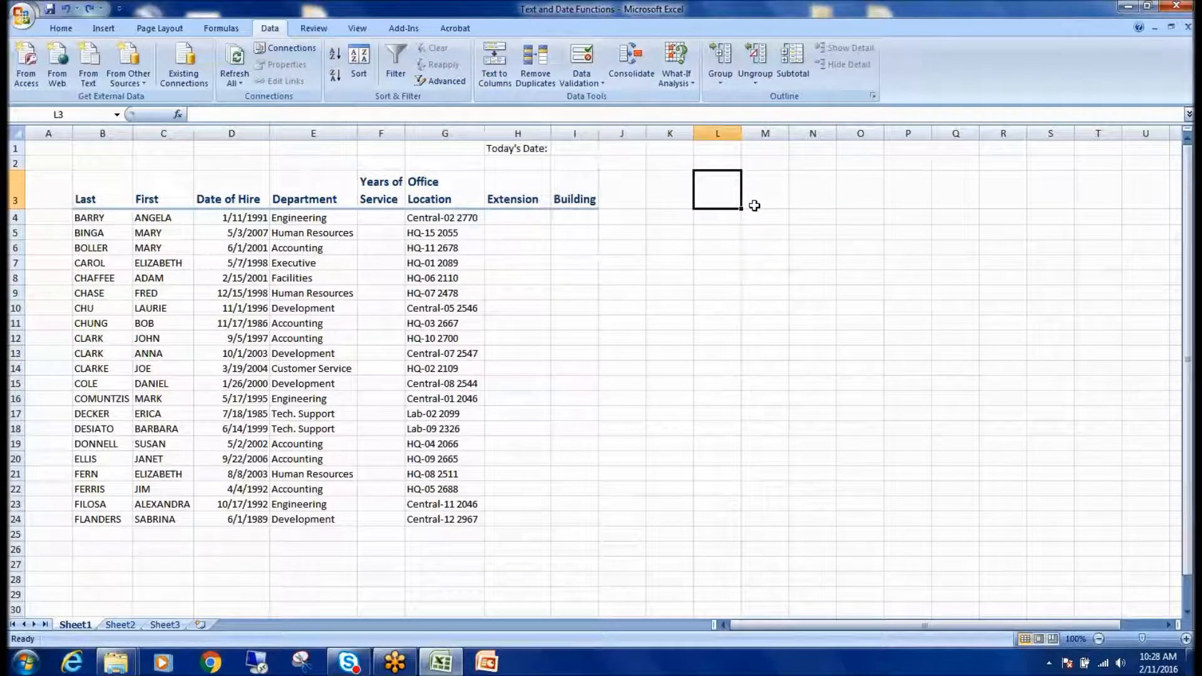
text(Name)
key(Return)
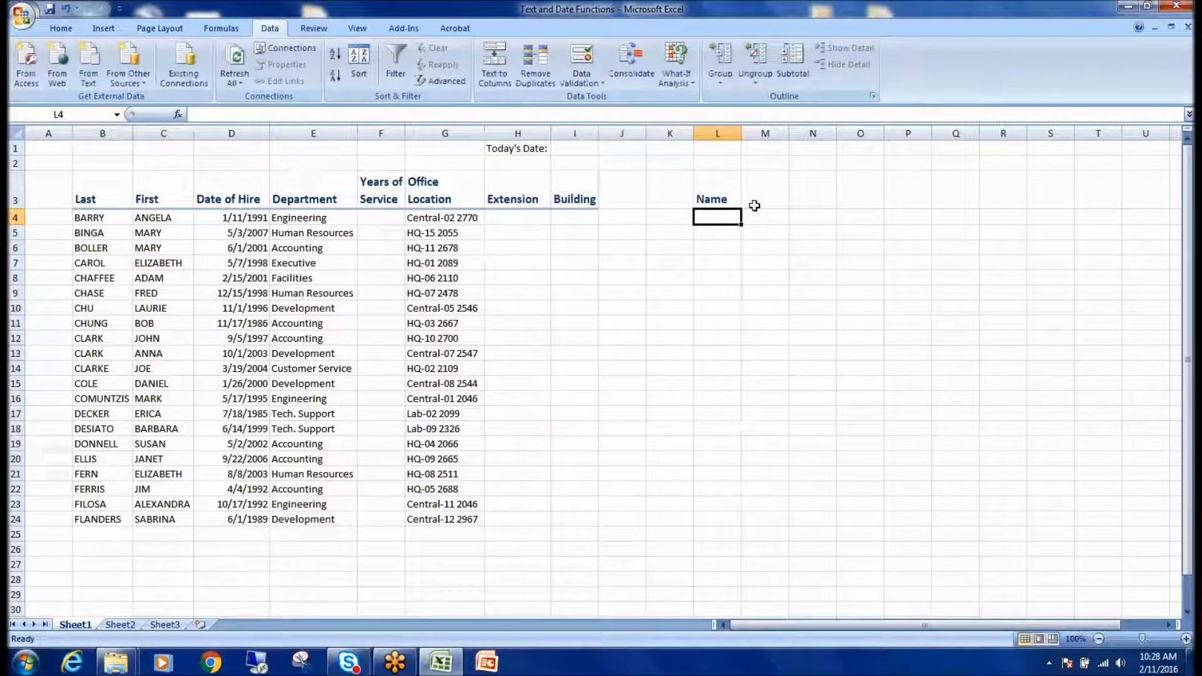
text(John Smith)
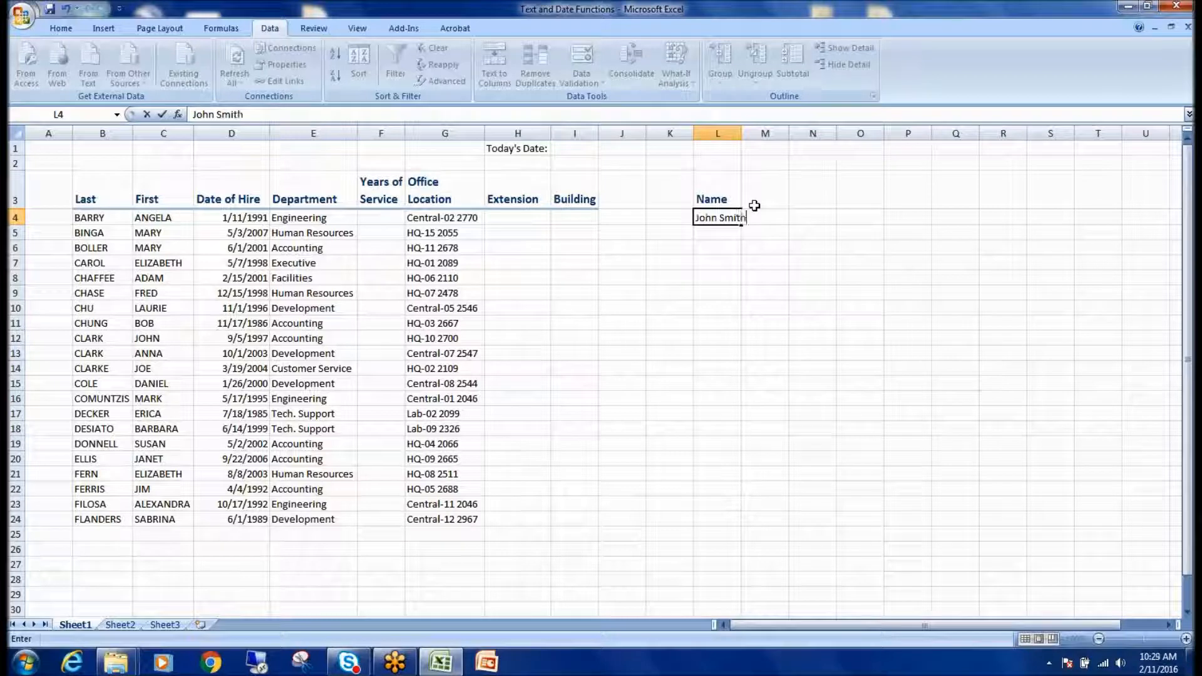
key(Return)
double_click(741, 132)
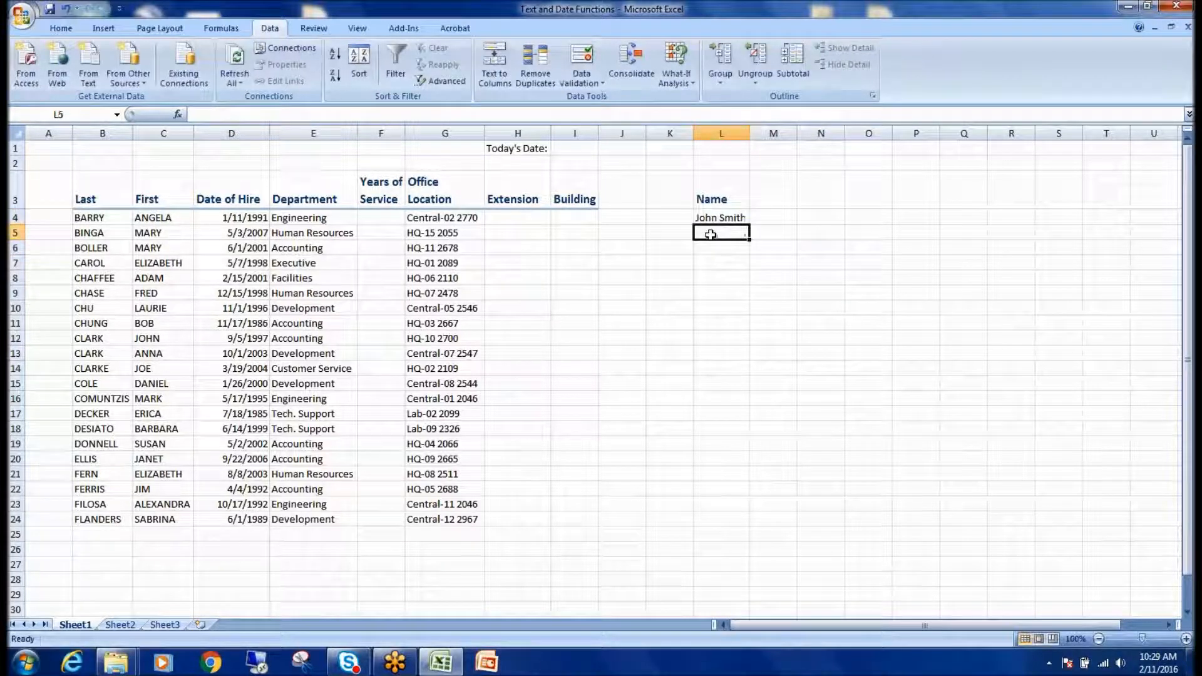
text(Mary Smi)
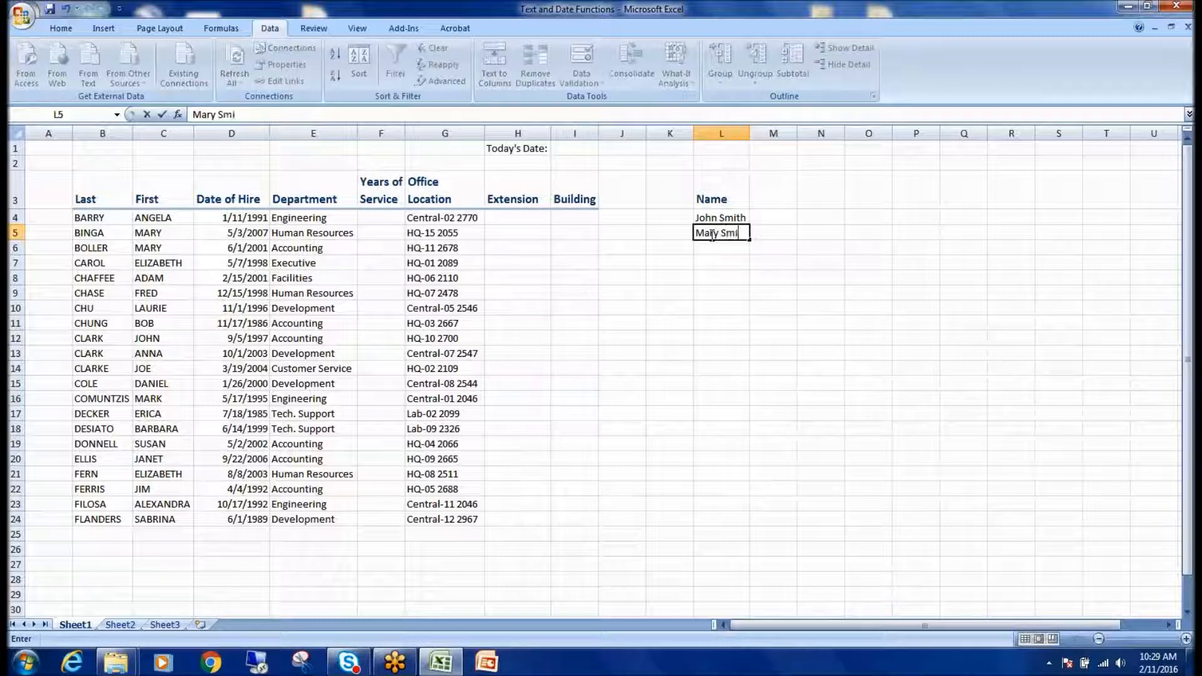
text(th)
key(Return)
- Add the headings First Name in M3 and Last Name in N3, and auto-fit column M
click(776, 211)
click(779, 196)
text(First Name)
click(801, 201)
text(Last Name)
key(Return)
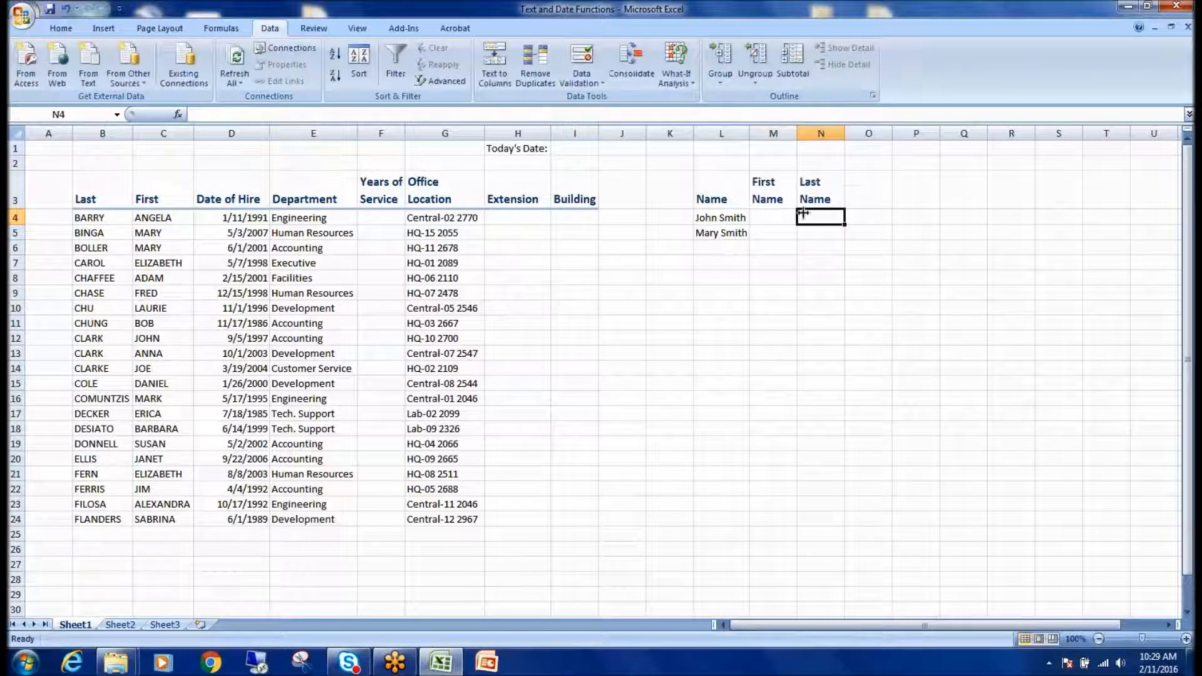
double_click(796, 134)
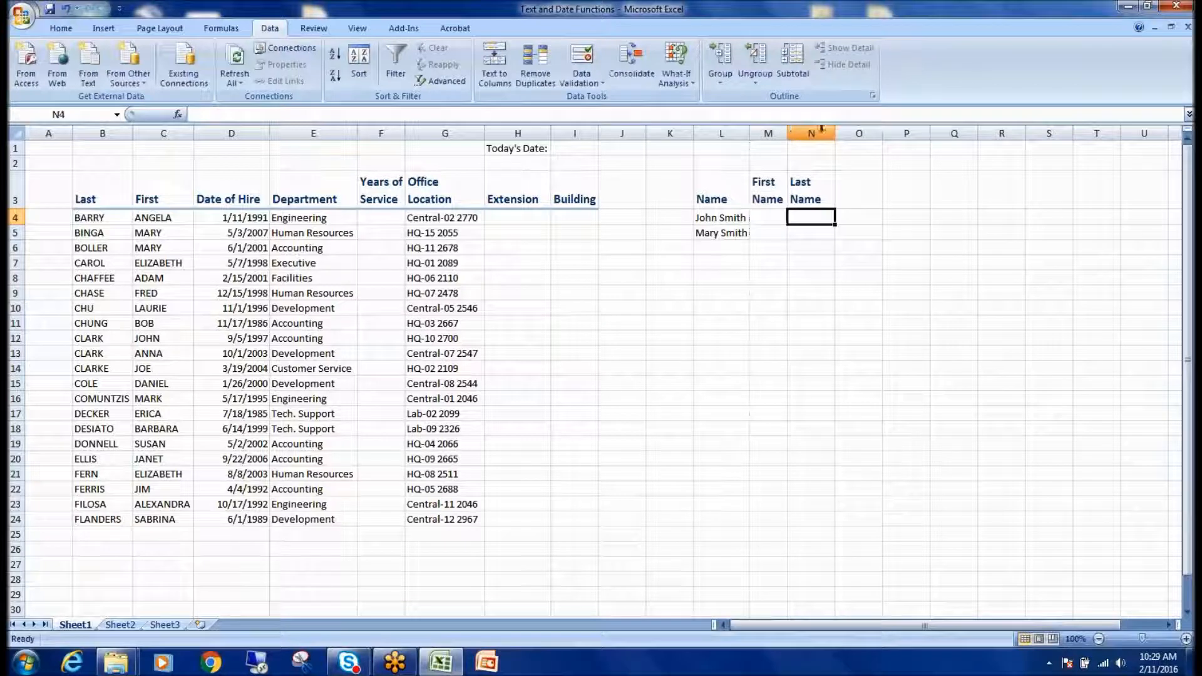
- Examine the Name, First Name and Last Name columns and the free columns O to T beside them
click(808, 191)
click(771, 188)
click(791, 188)
click(771, 191)
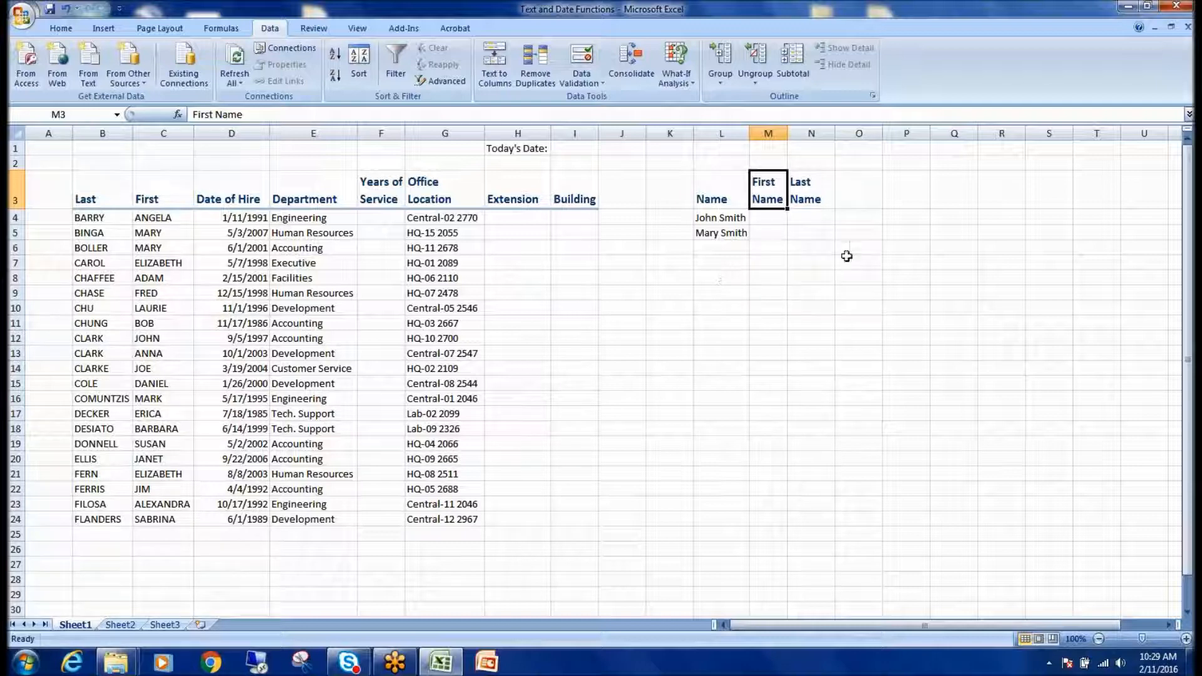
click(811, 147)
click(765, 128)
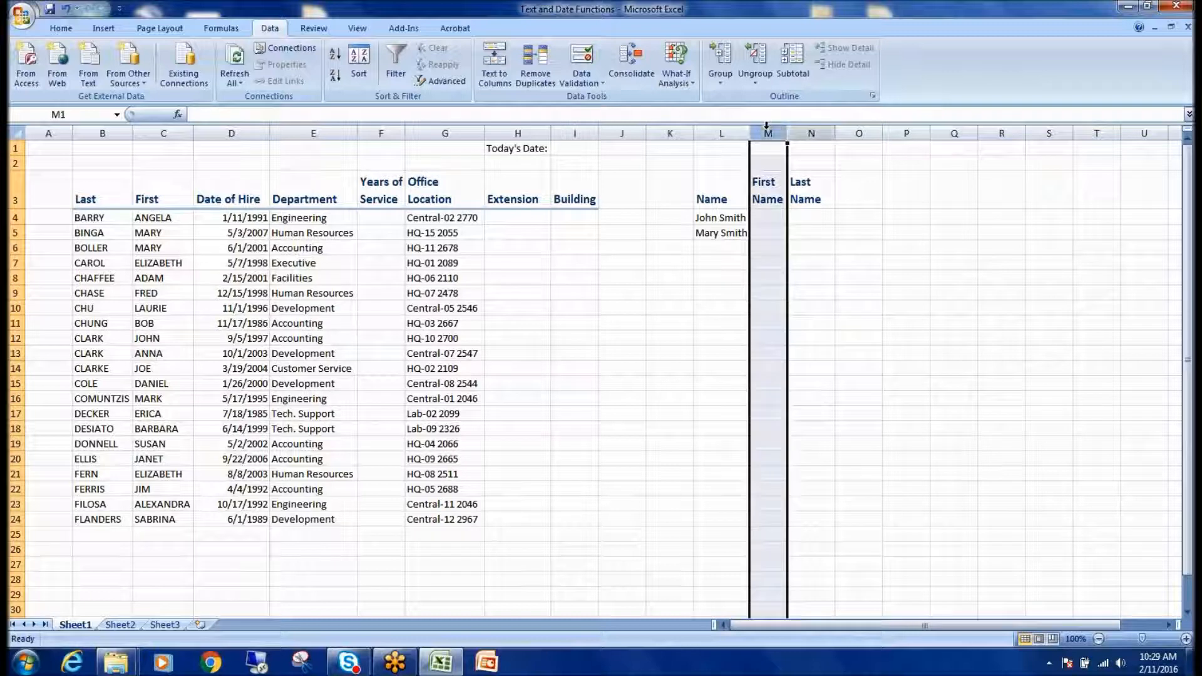
click(811, 133)
click(771, 134)
click(768, 177)
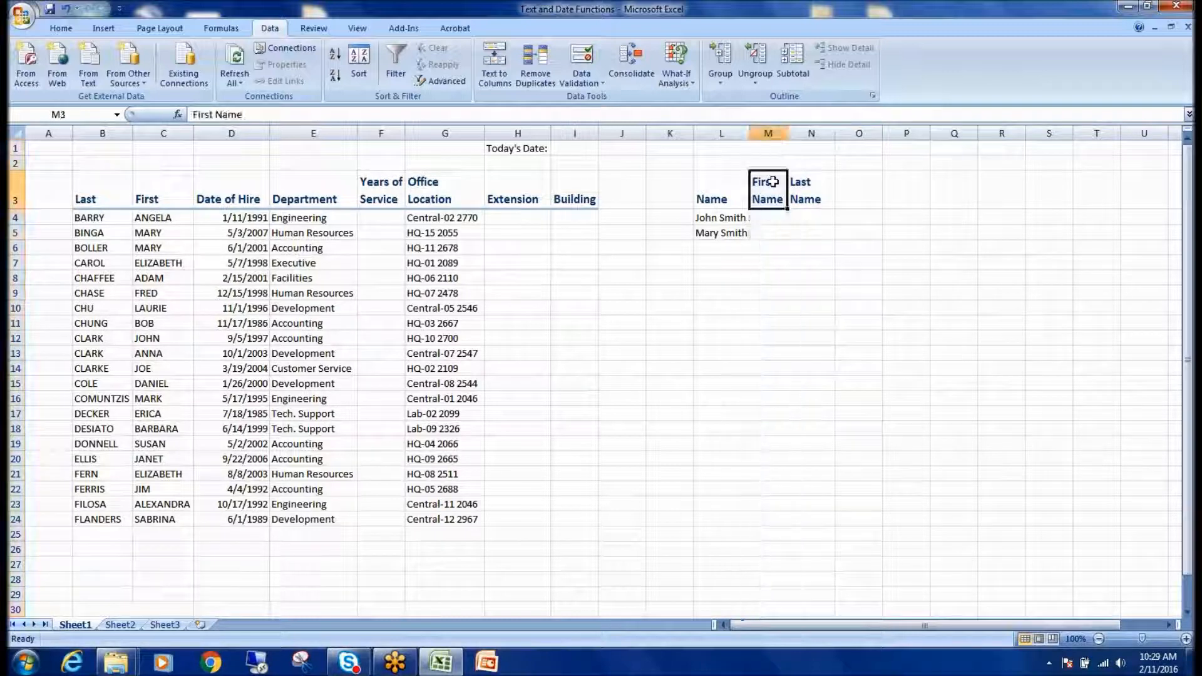
click(801, 204)
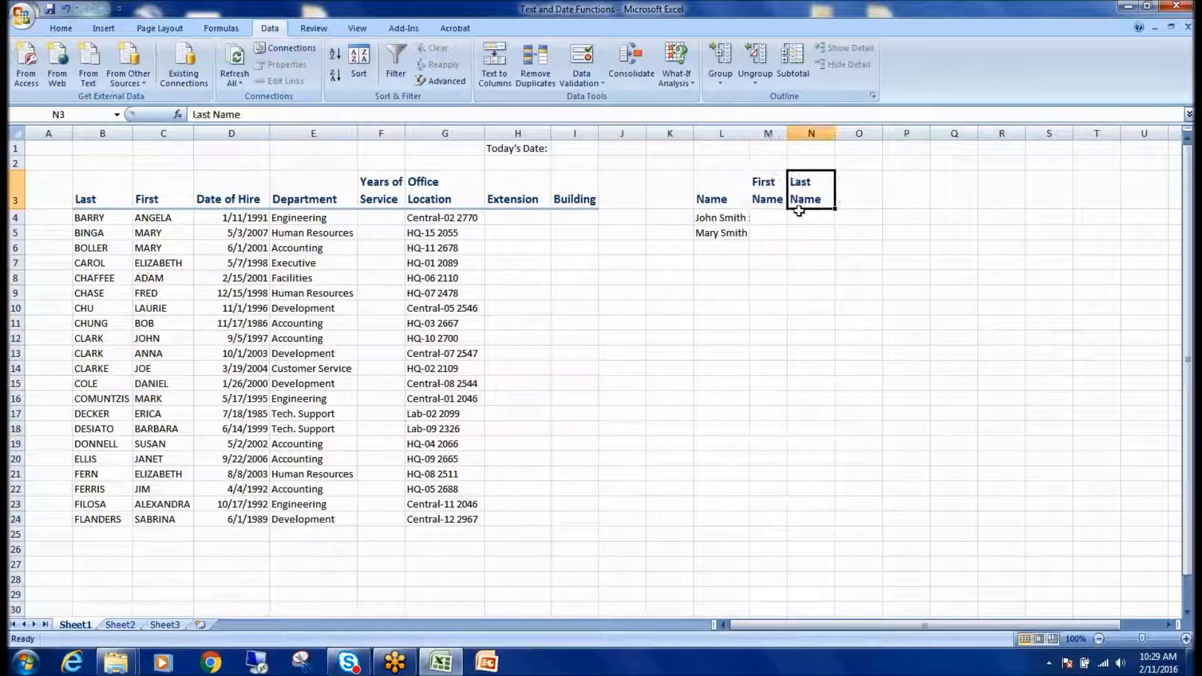
click(774, 190)
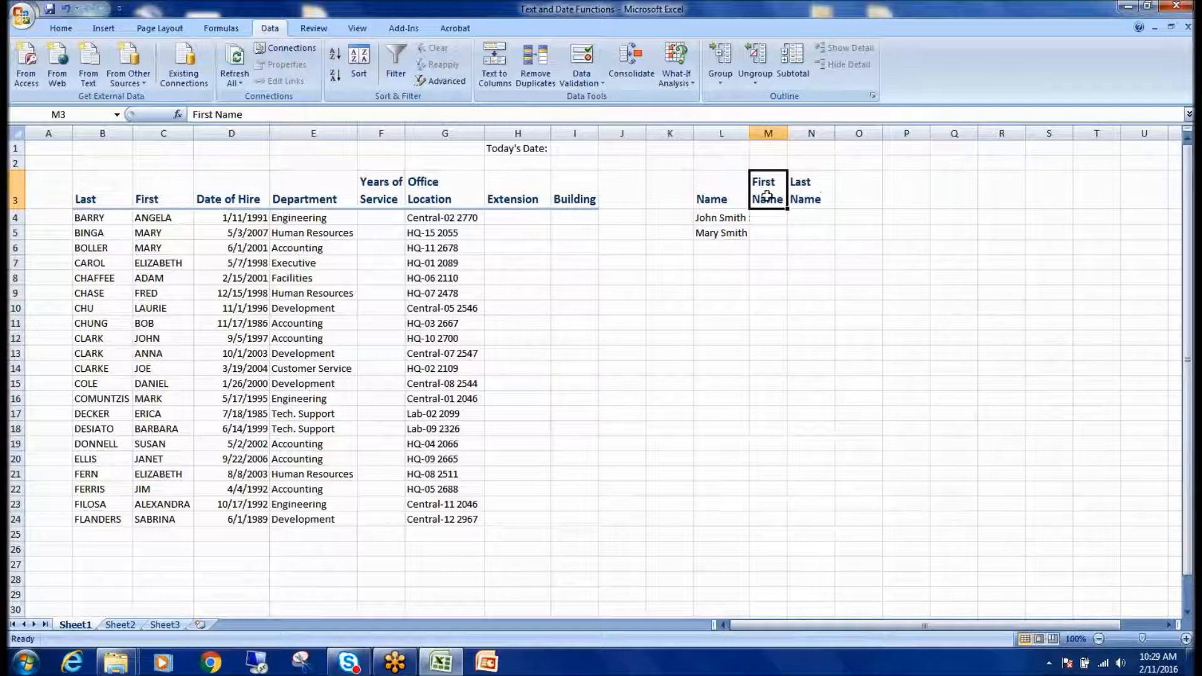
click(821, 191)
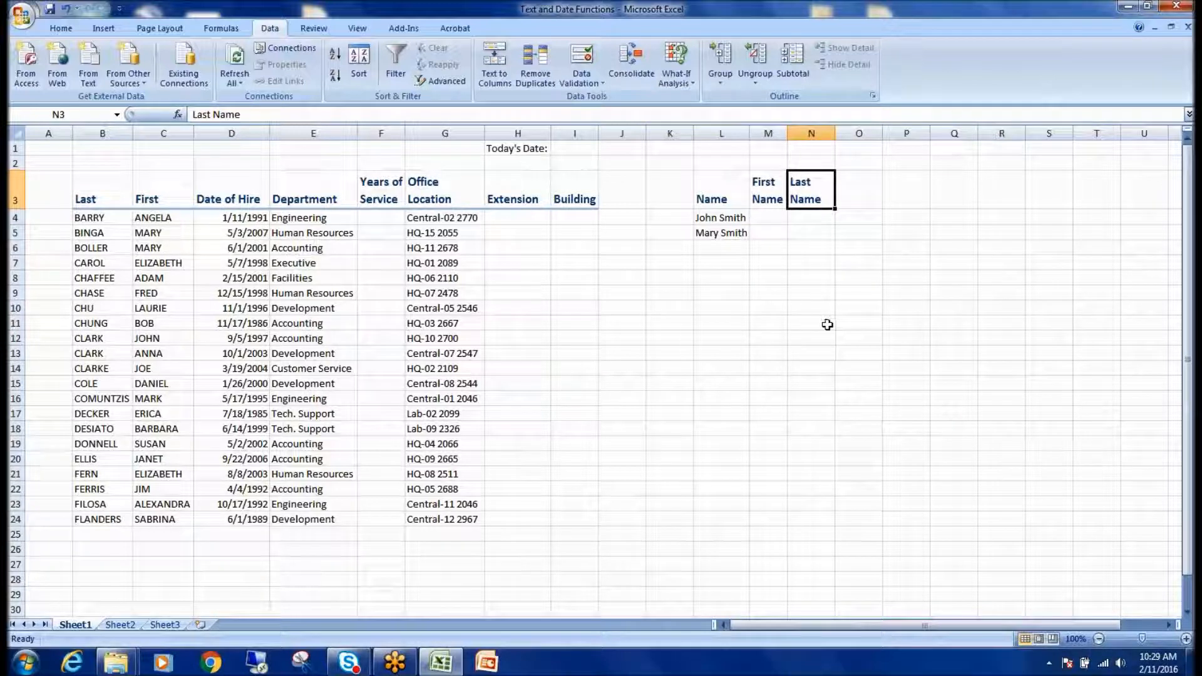
click(722, 191)
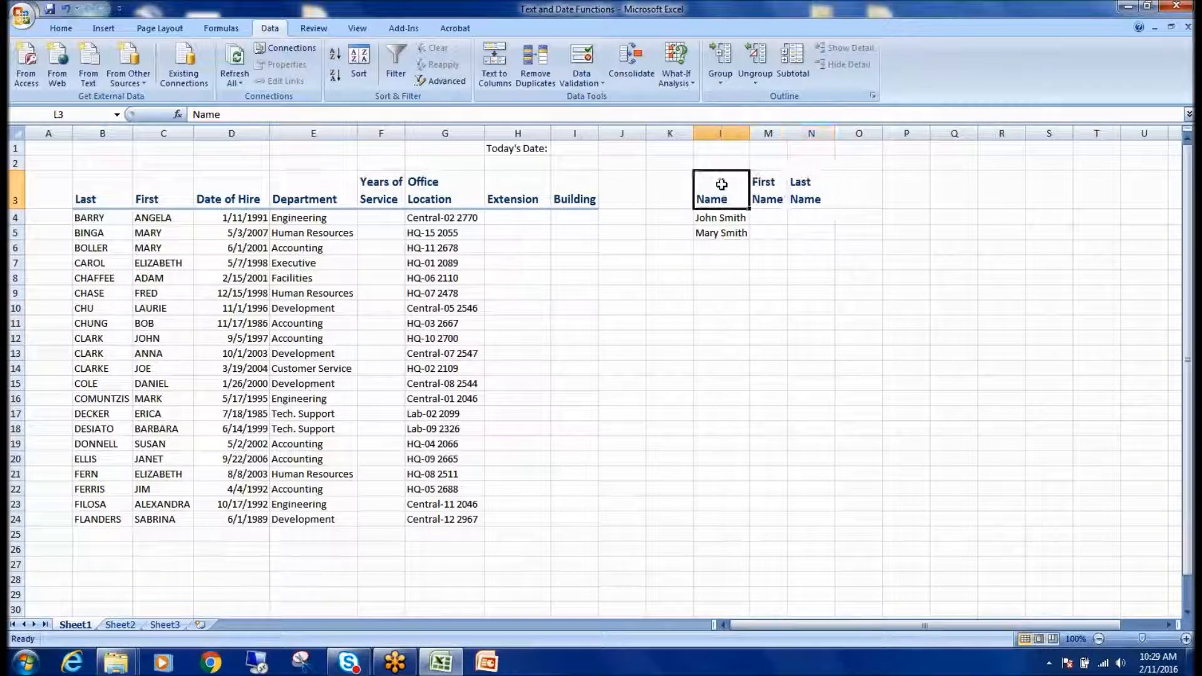
click(728, 129)
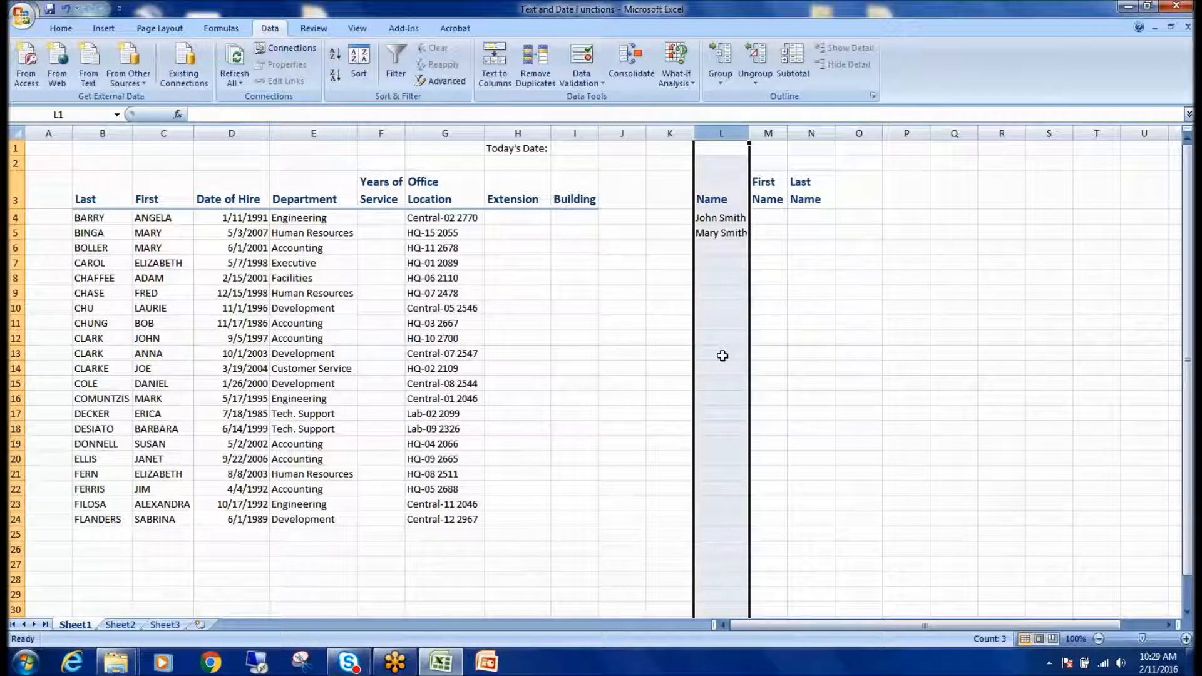
click(855, 134)
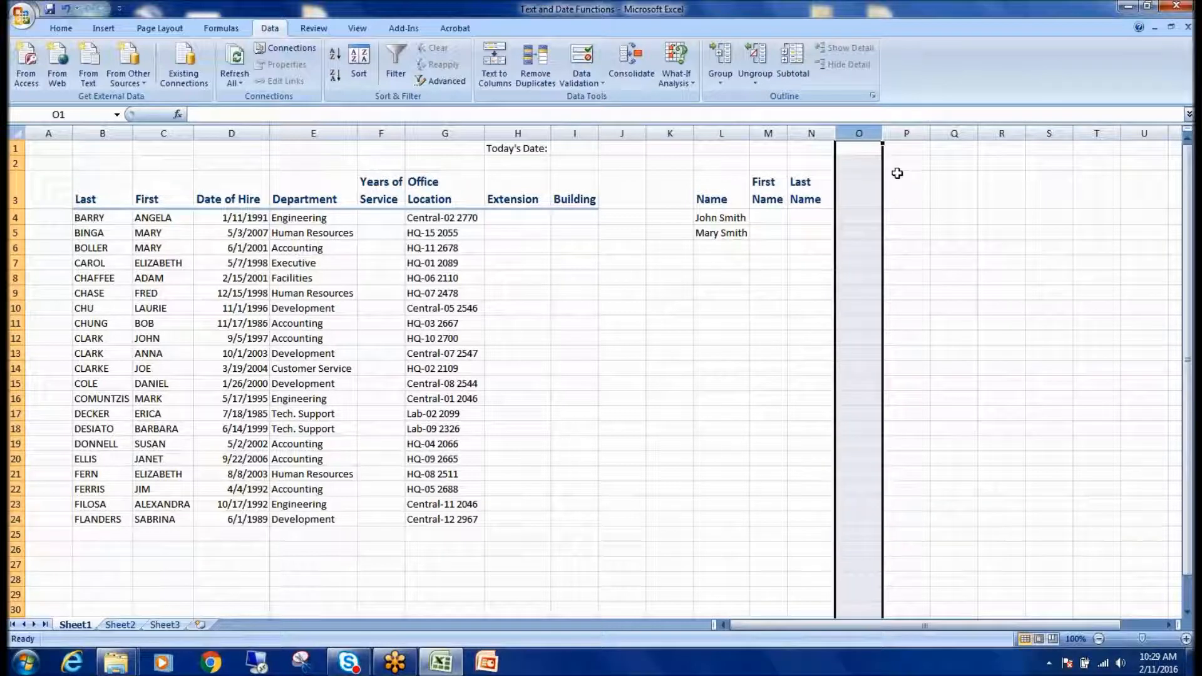
click(855, 189)
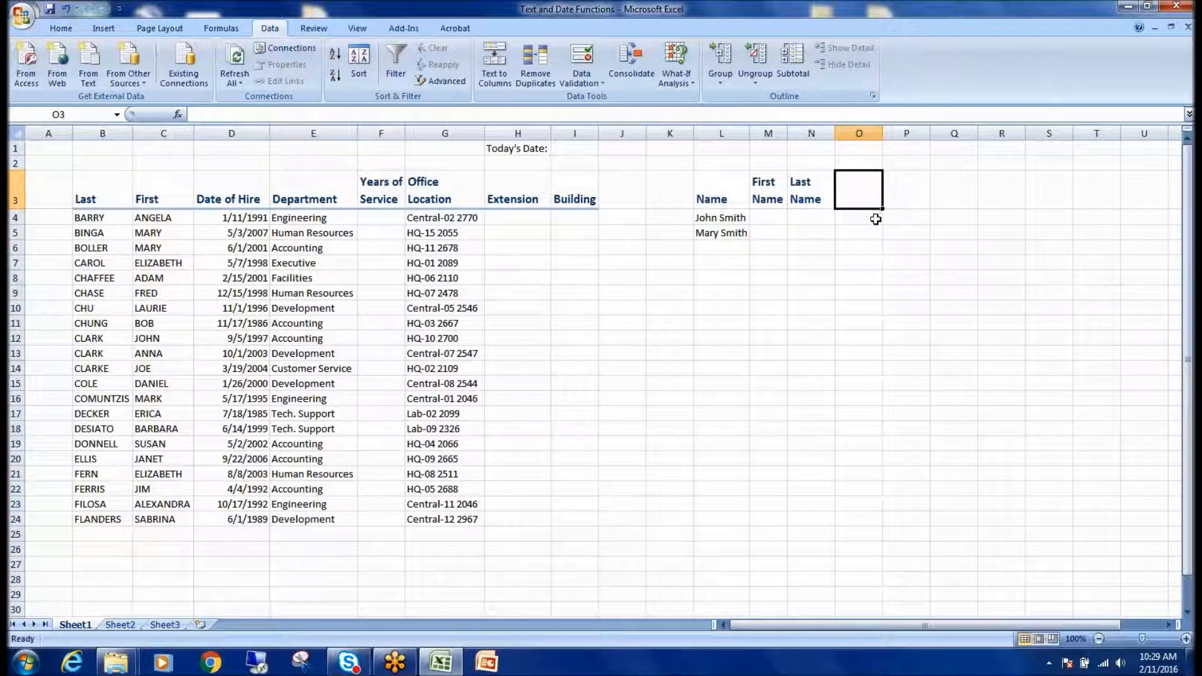
click(915, 191)
click(938, 192)
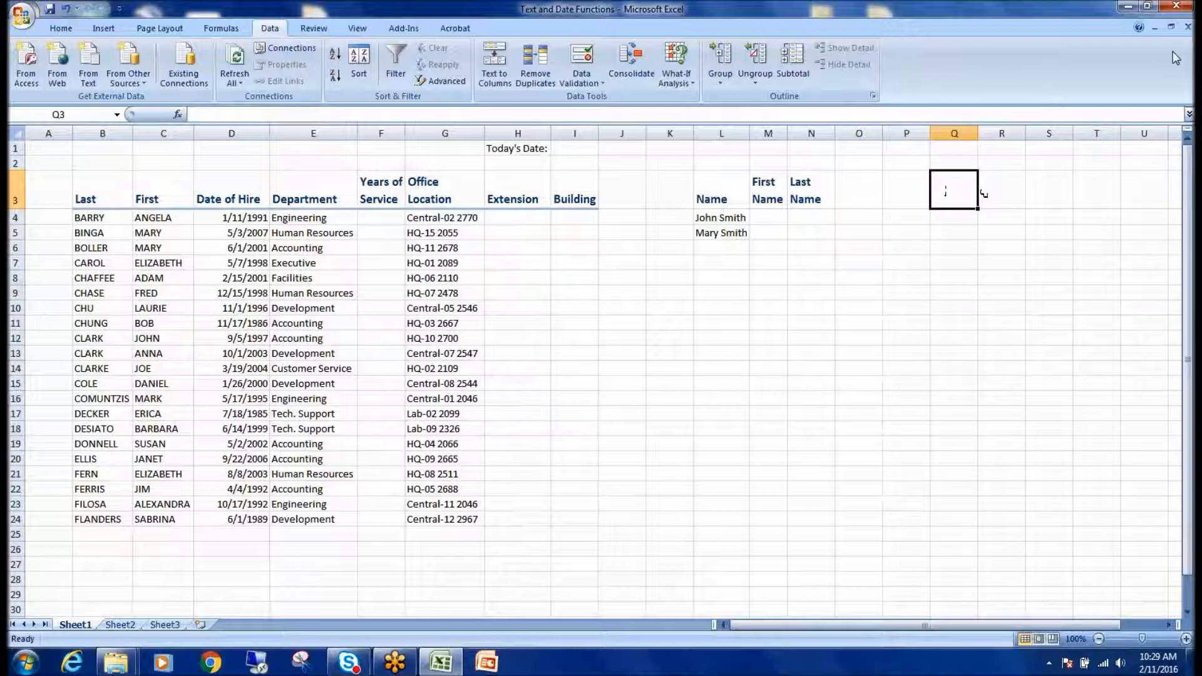
click(1007, 190)
click(1058, 190)
click(1099, 192)
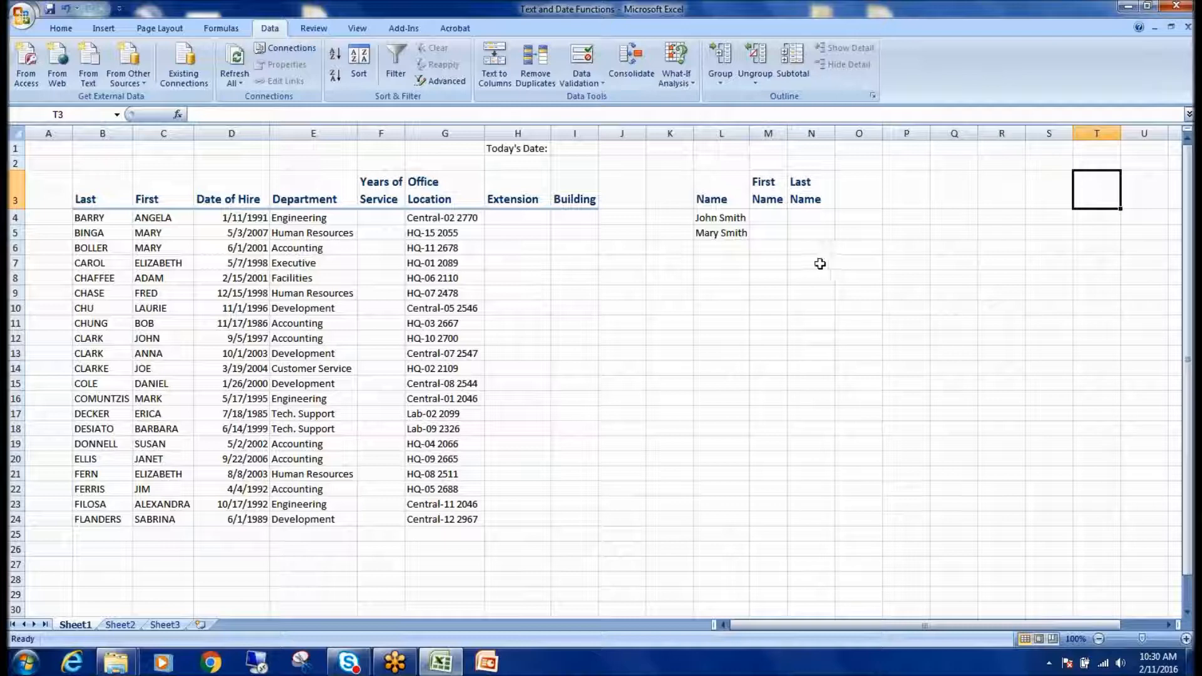
click(724, 221)
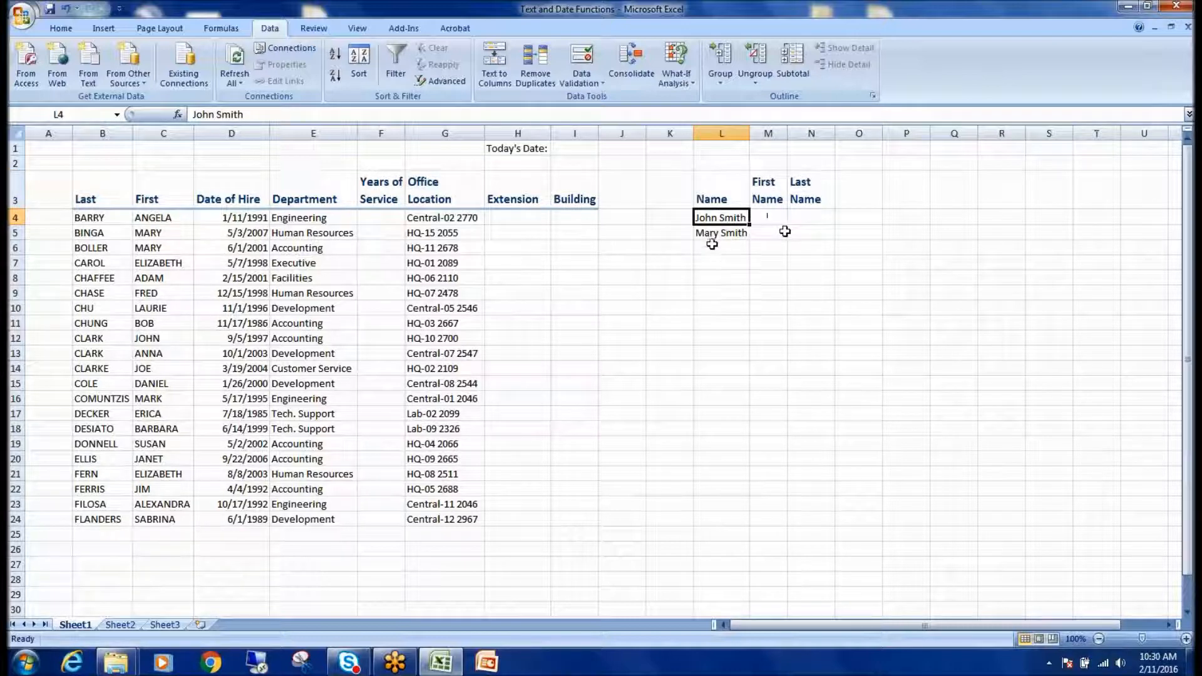
click(505, 65)
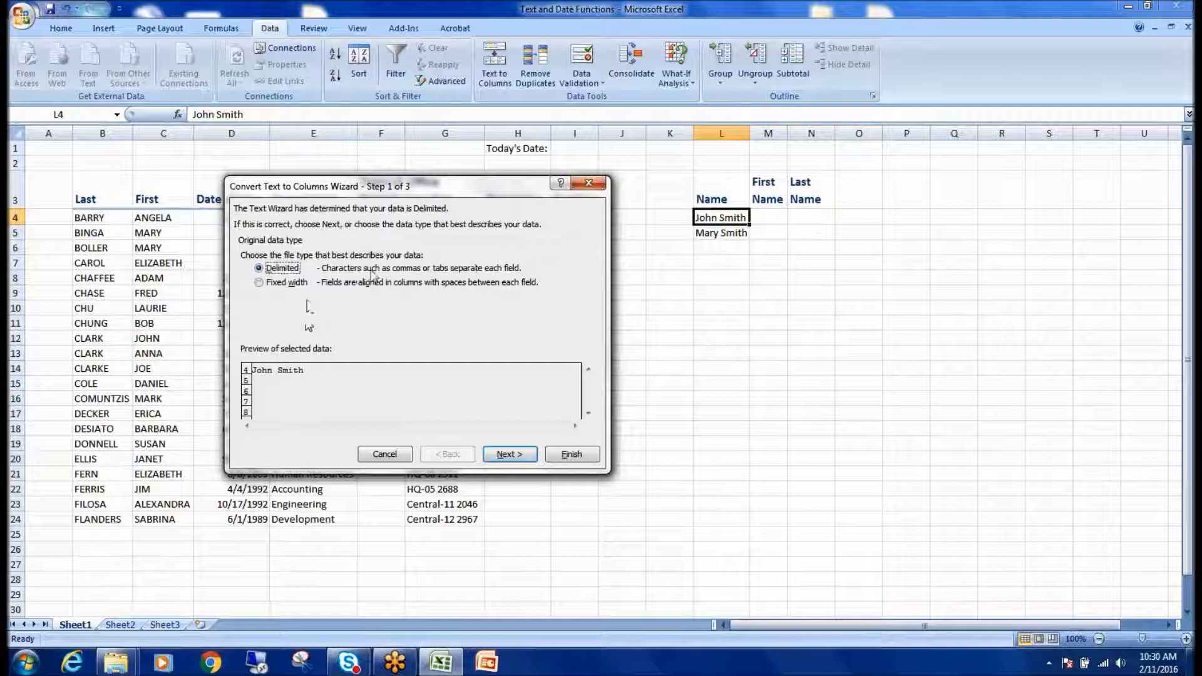
click(293, 283)
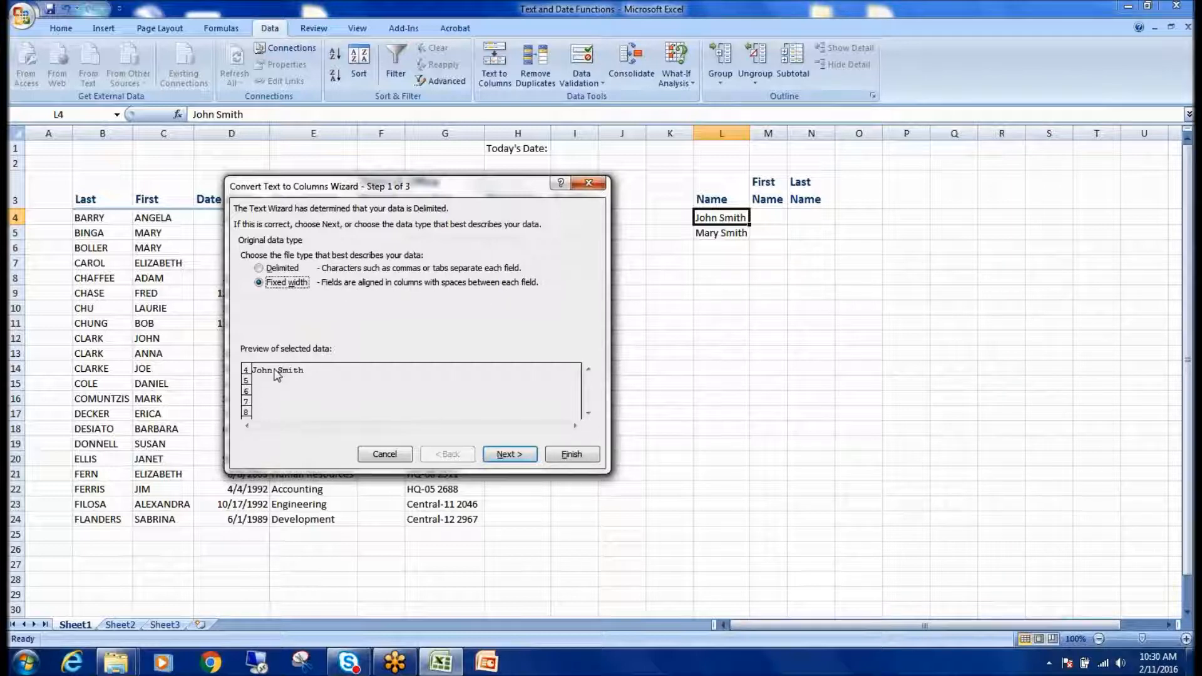
click(509, 454)
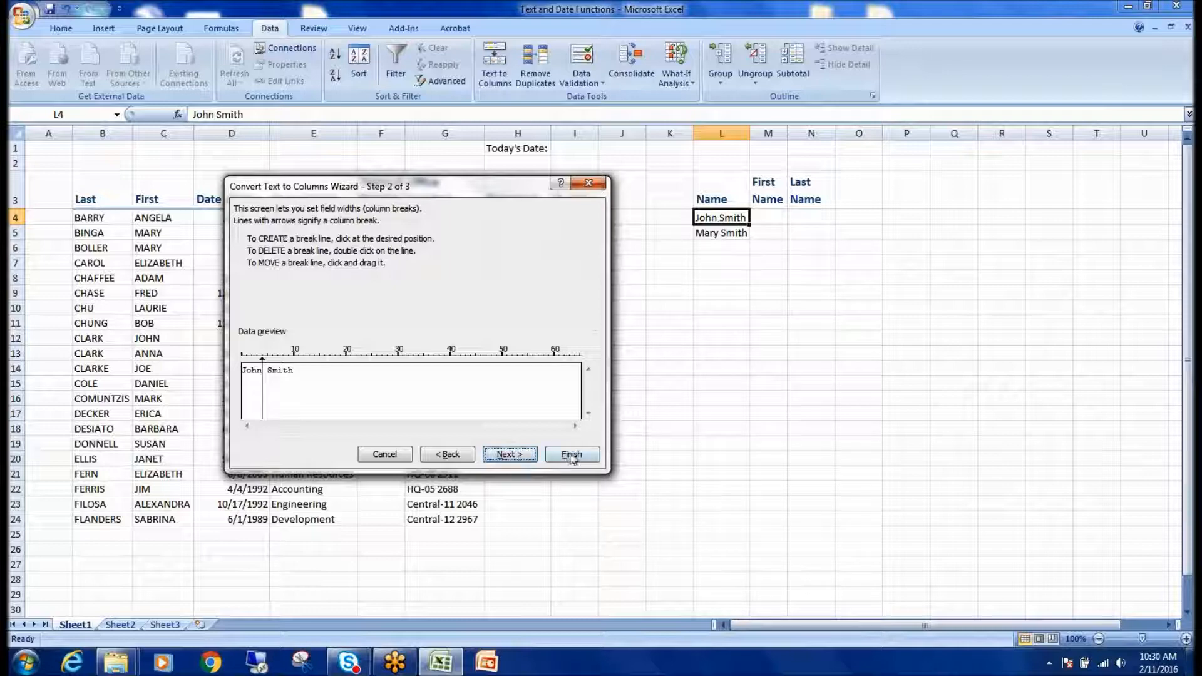
click(384, 454)
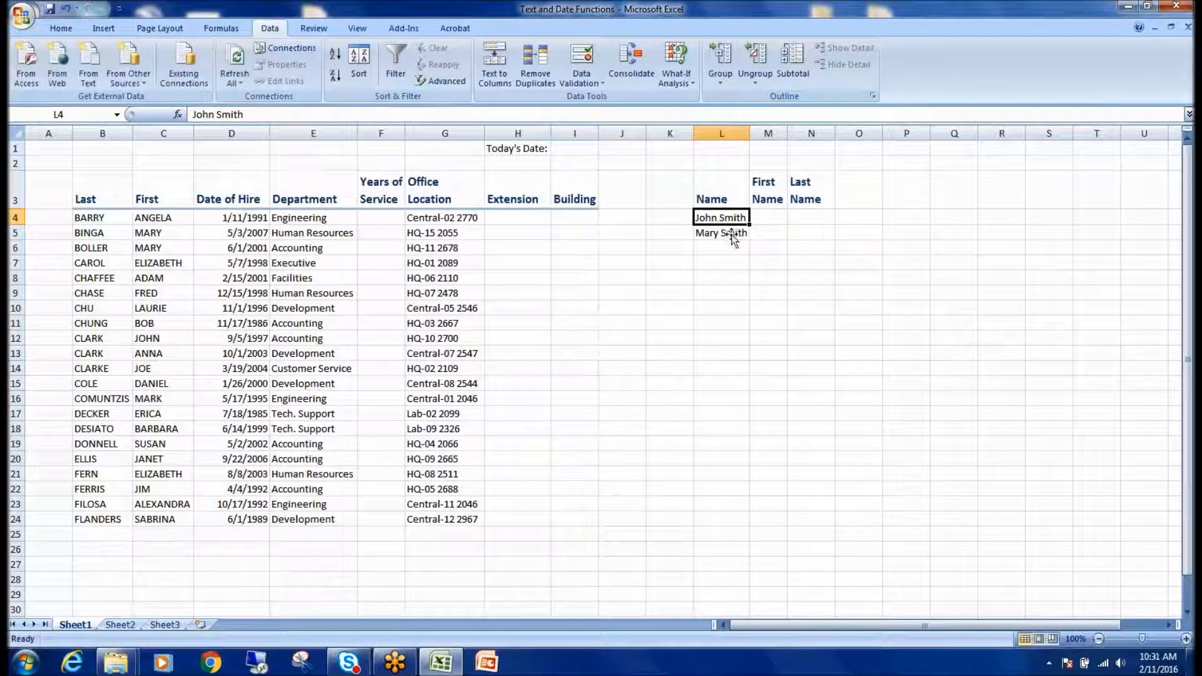
- Start a Text to Columns split of L4:L5 as Fixed width data, accepting the suggested column break
drag(721, 237, 720, 219)
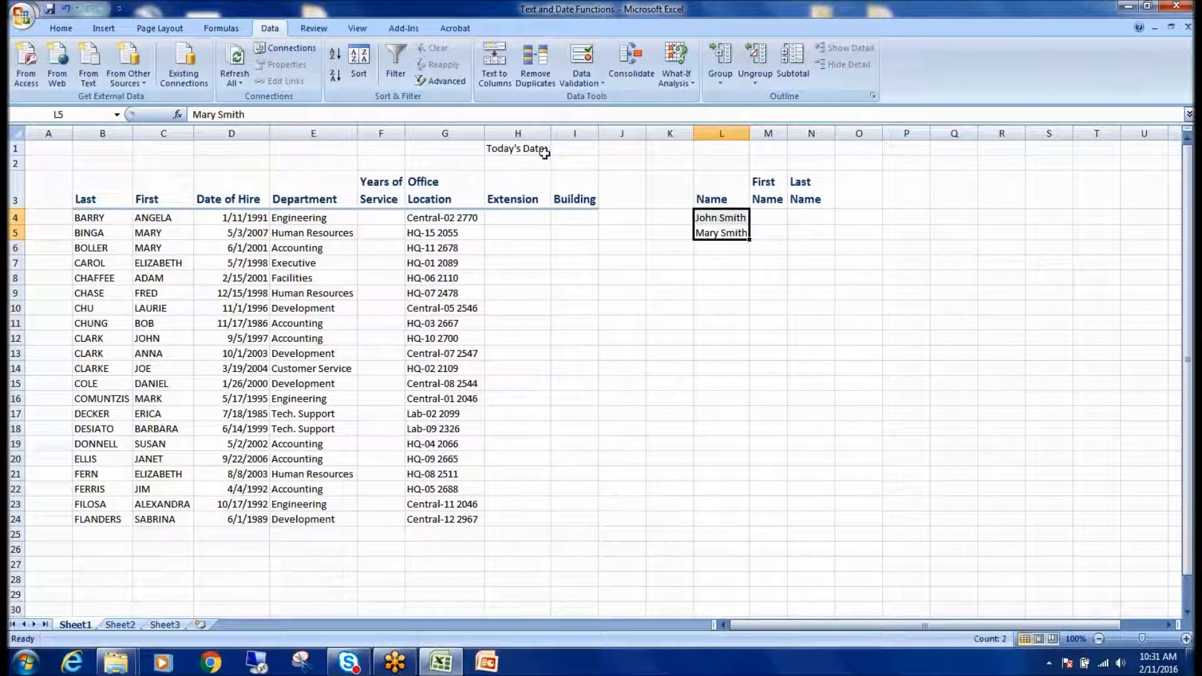
click(494, 62)
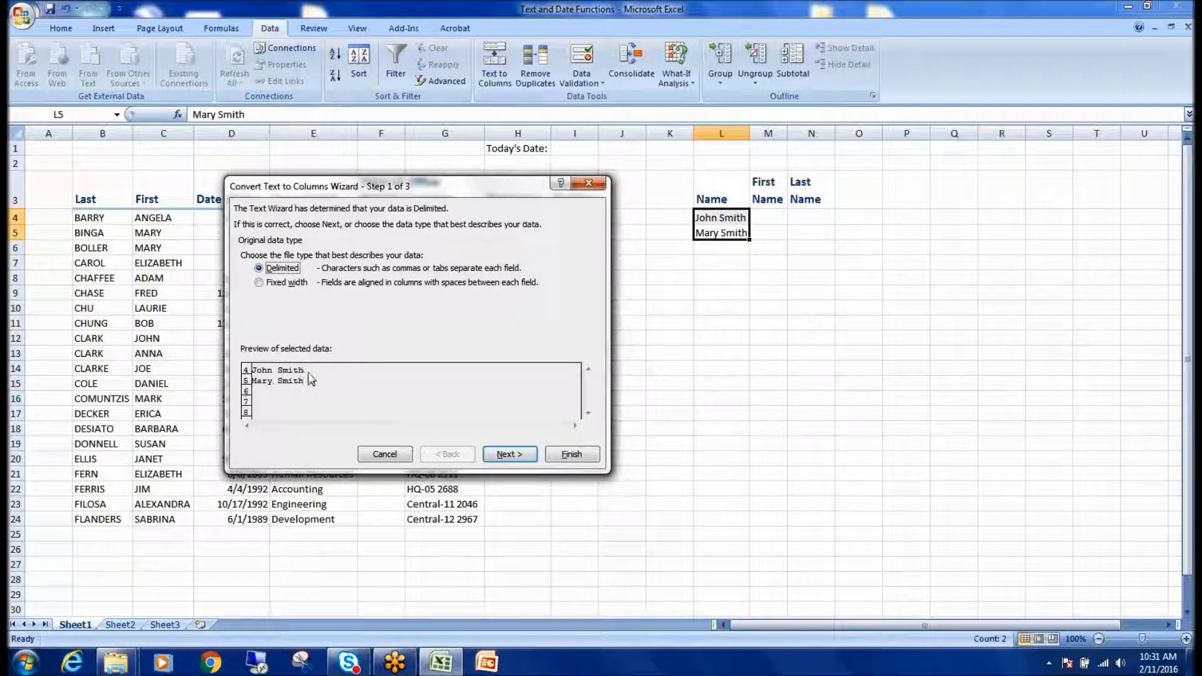
click(286, 283)
click(509, 454)
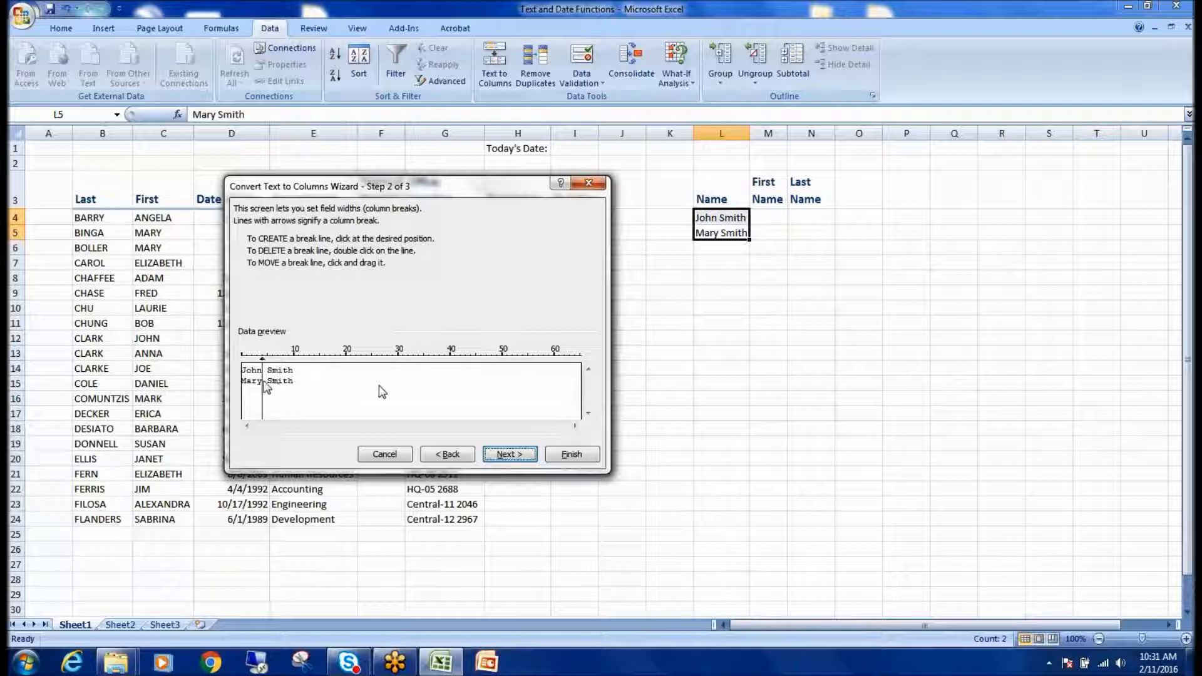
click(519, 460)
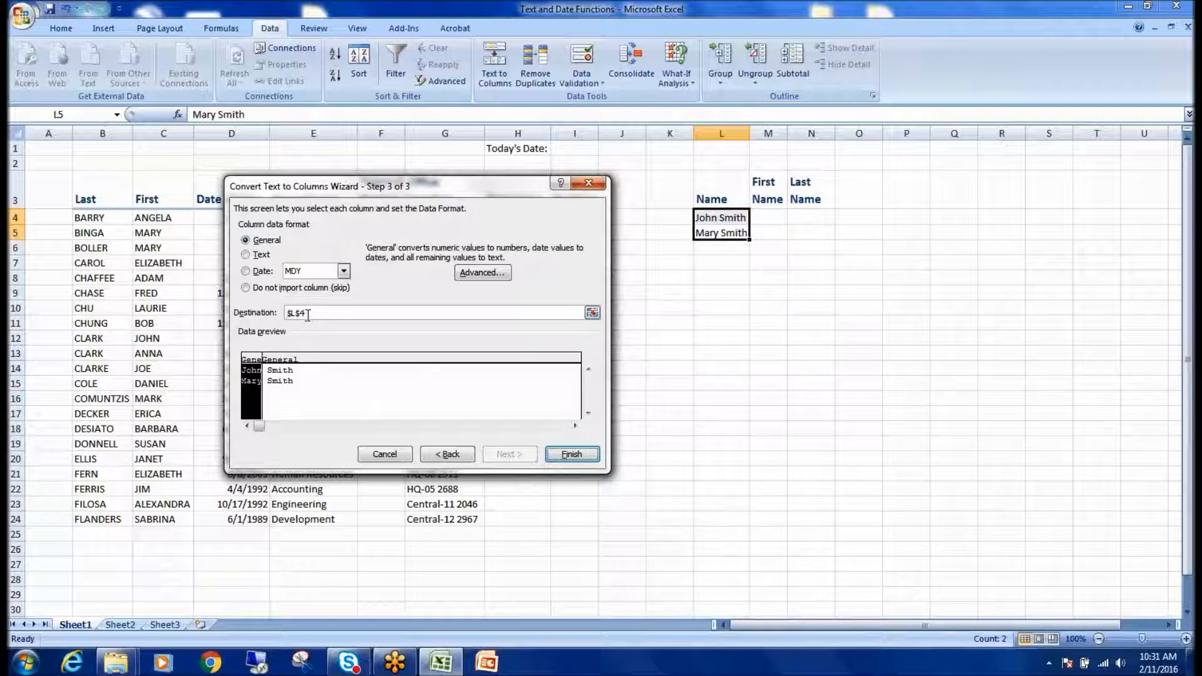
- Set the destination of the split to cell P4
click(591, 313)
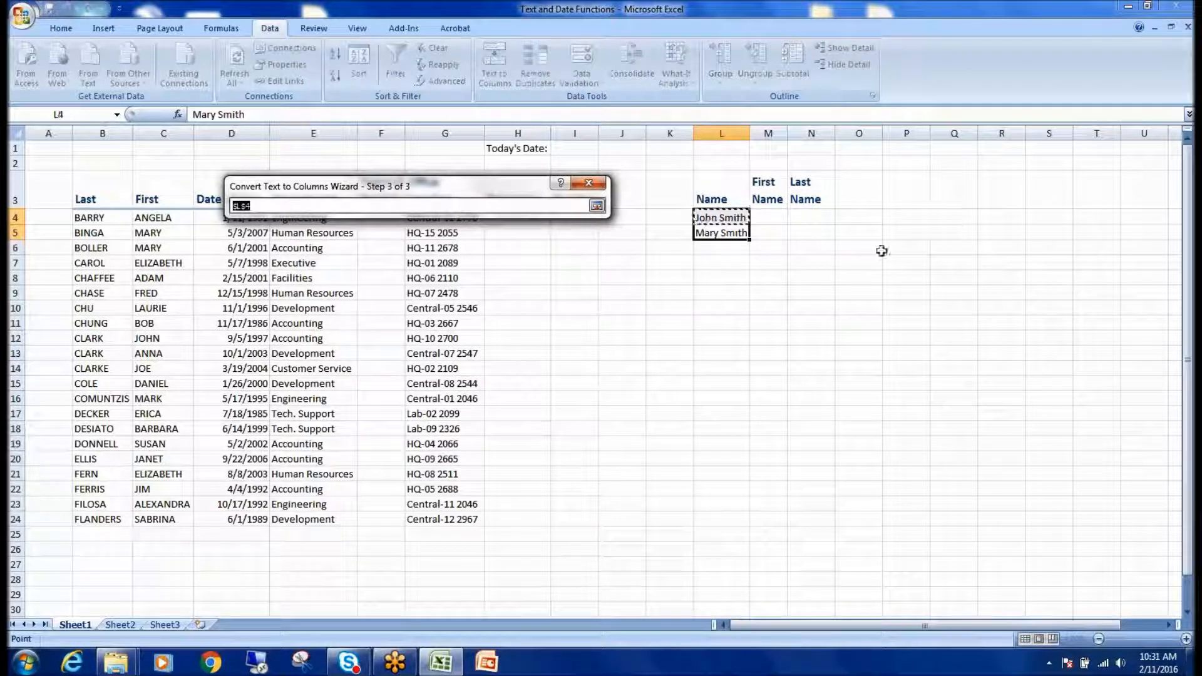
click(907, 233)
click(906, 217)
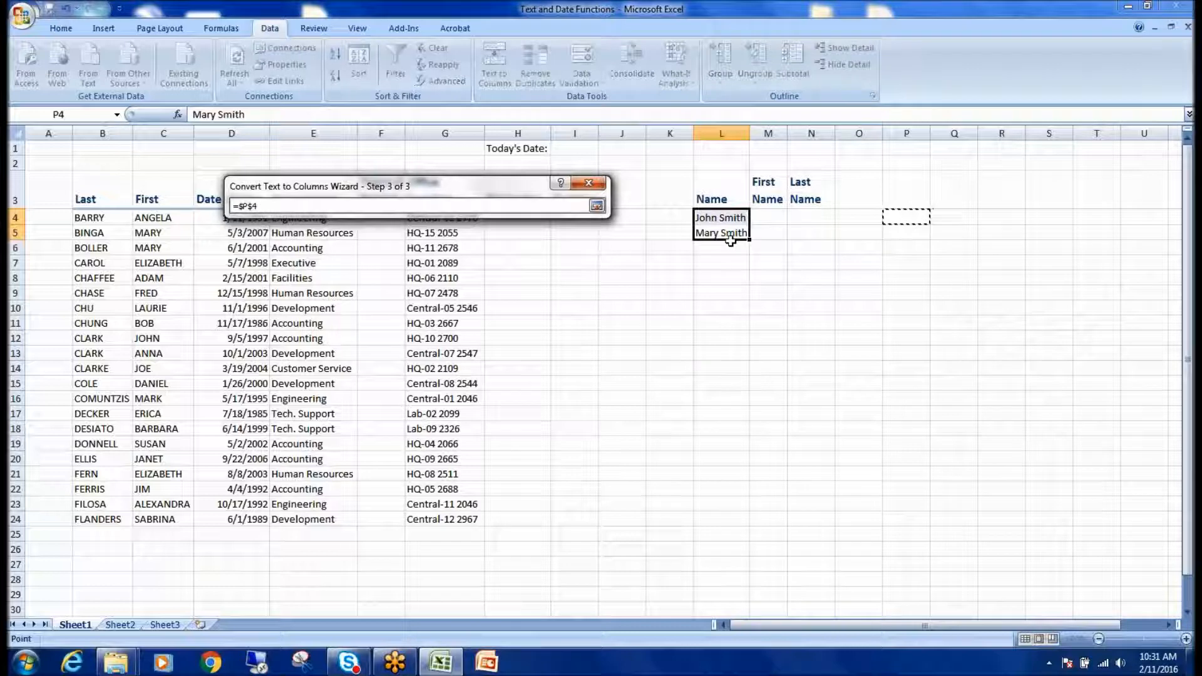
key(Return)
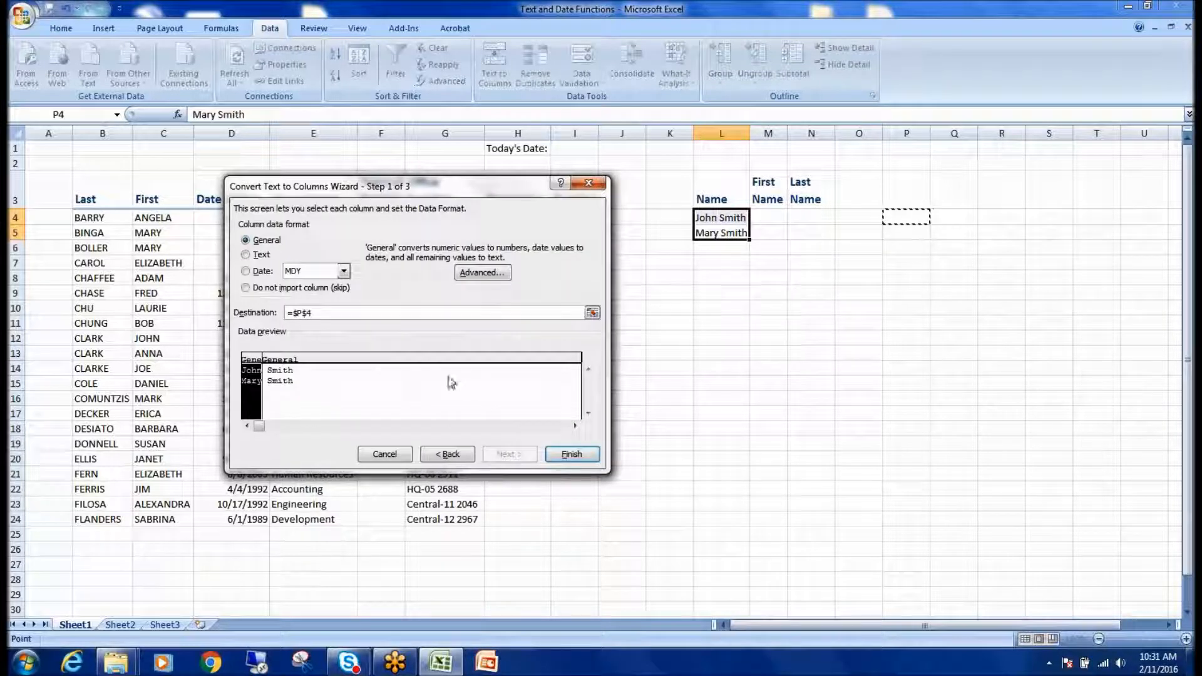
- Check both columns in the data preview, keep the General format and finish the fixed-width conversion
click(300, 364)
click(252, 363)
click(473, 397)
click(251, 377)
click(291, 367)
click(257, 363)
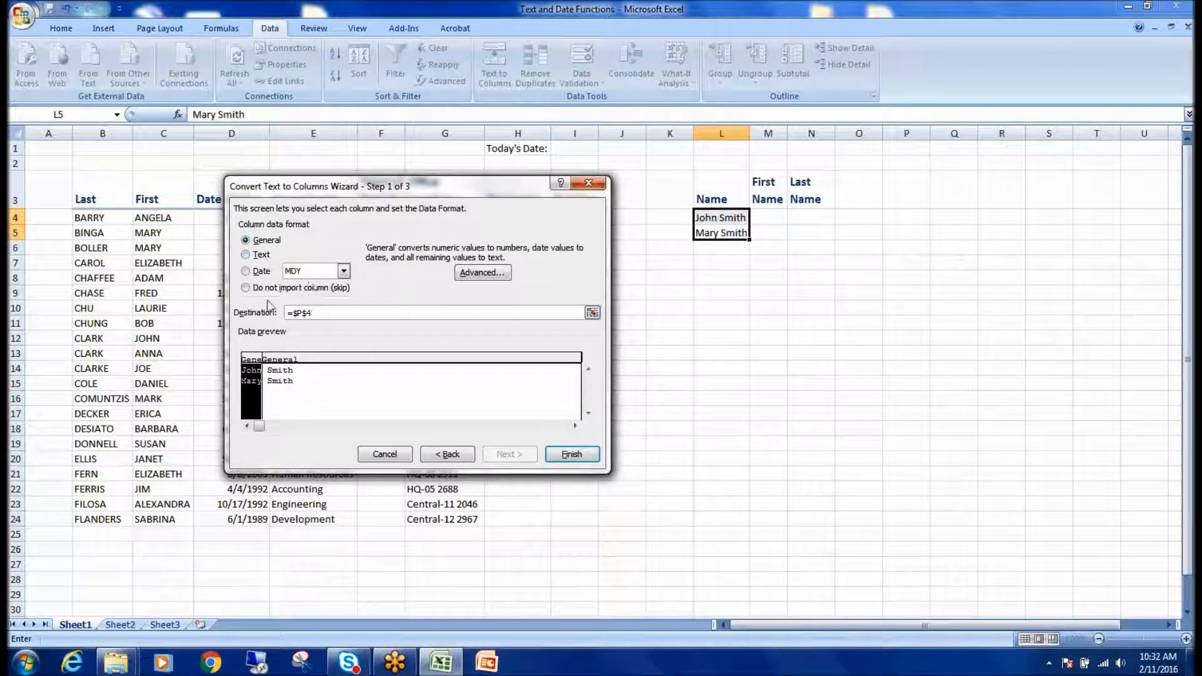
click(324, 376)
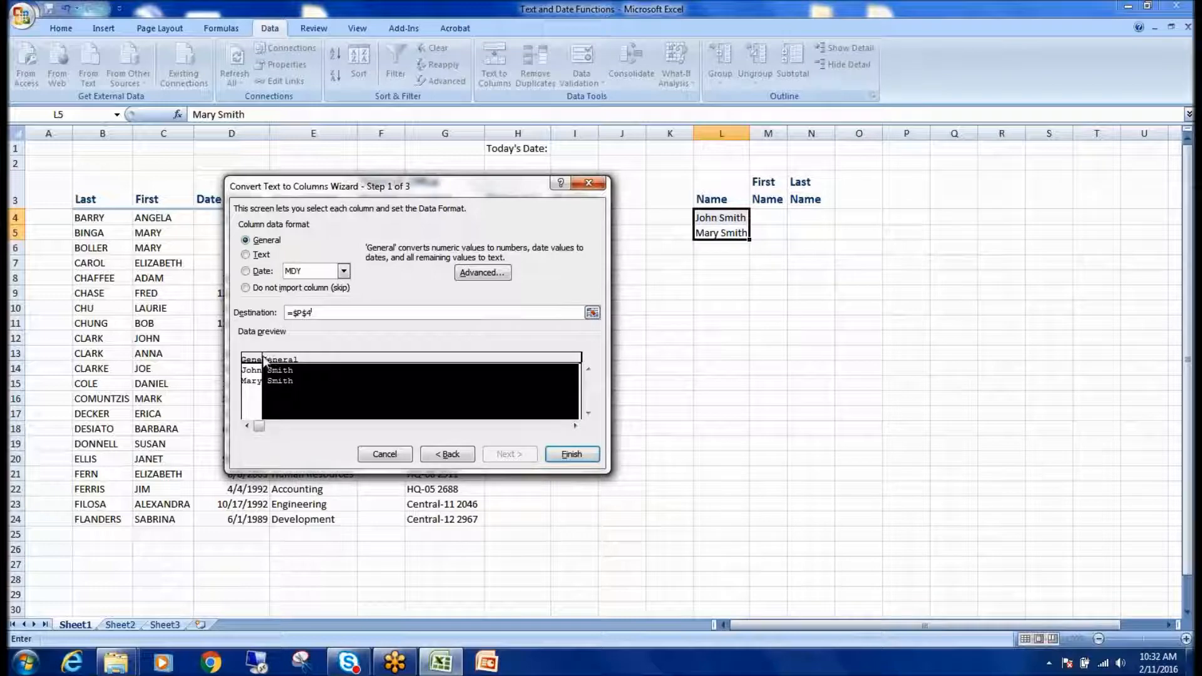
click(571, 454)
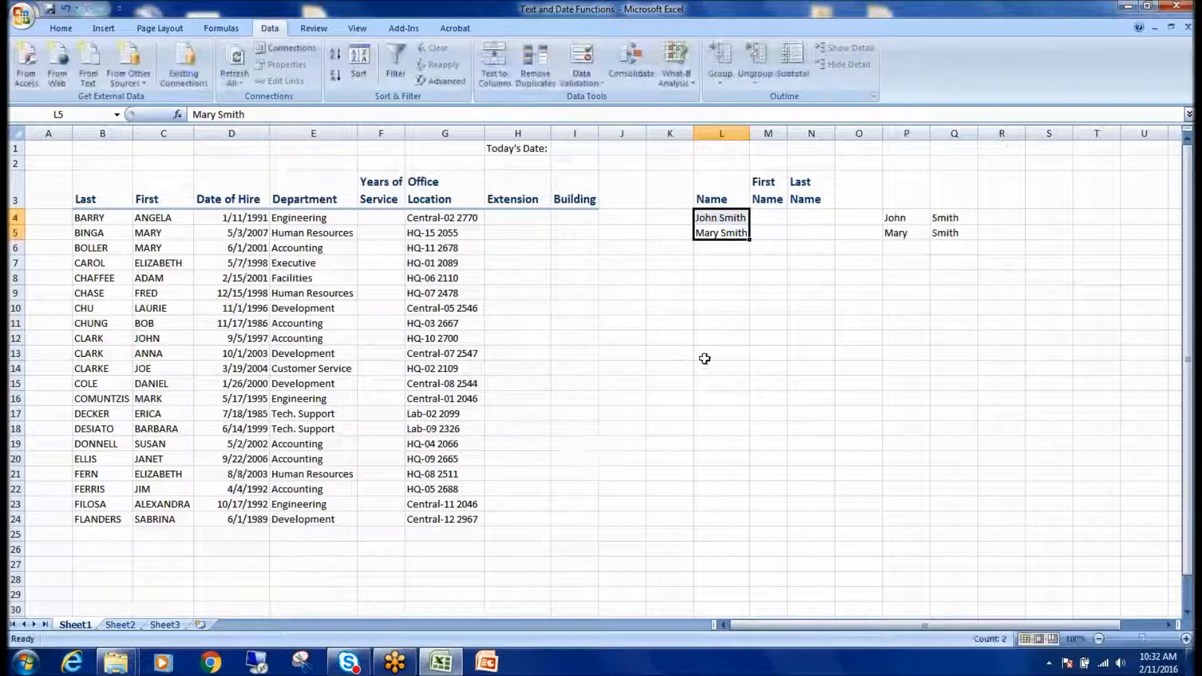
- Check the split first and last names in P4:Q5 and undo the fixed-width split
click(908, 221)
click(945, 219)
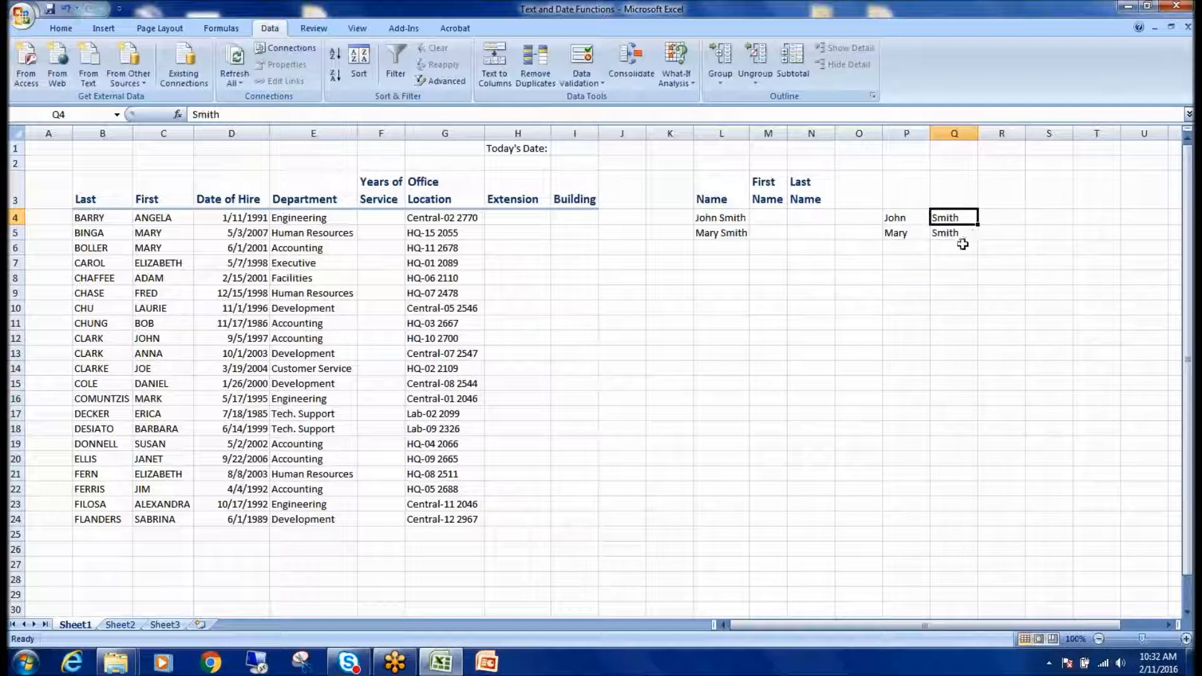
click(897, 246)
click(945, 234)
click(895, 219)
click(942, 221)
click(903, 219)
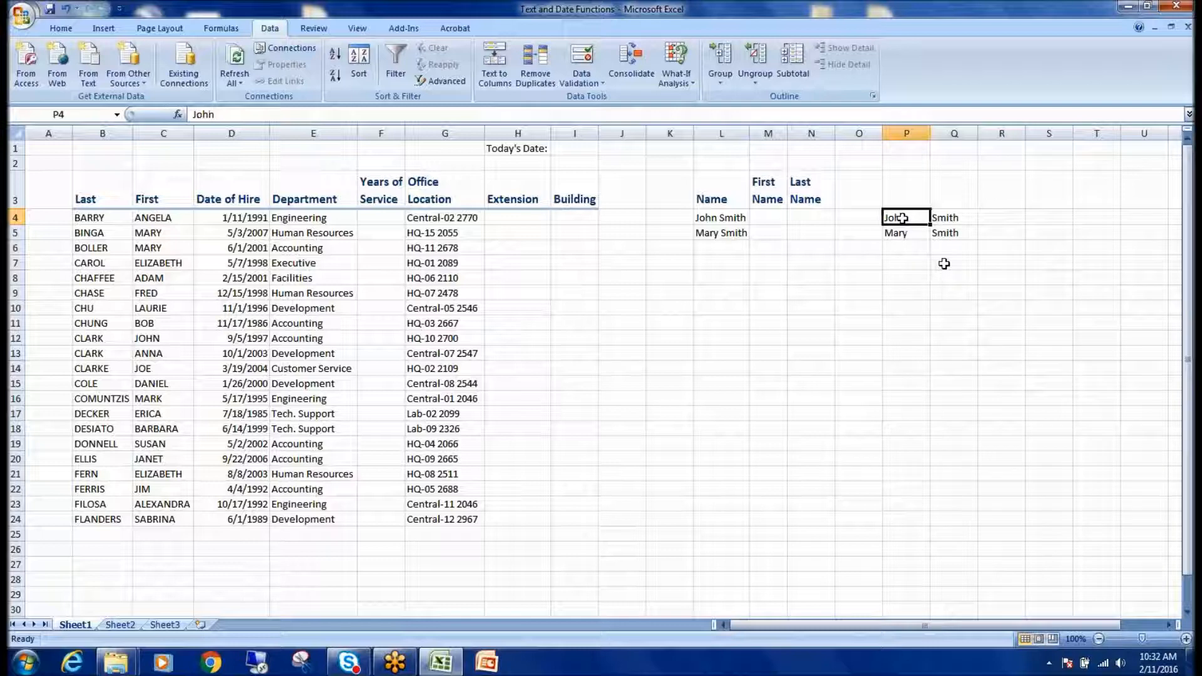
key(ctrl+z)
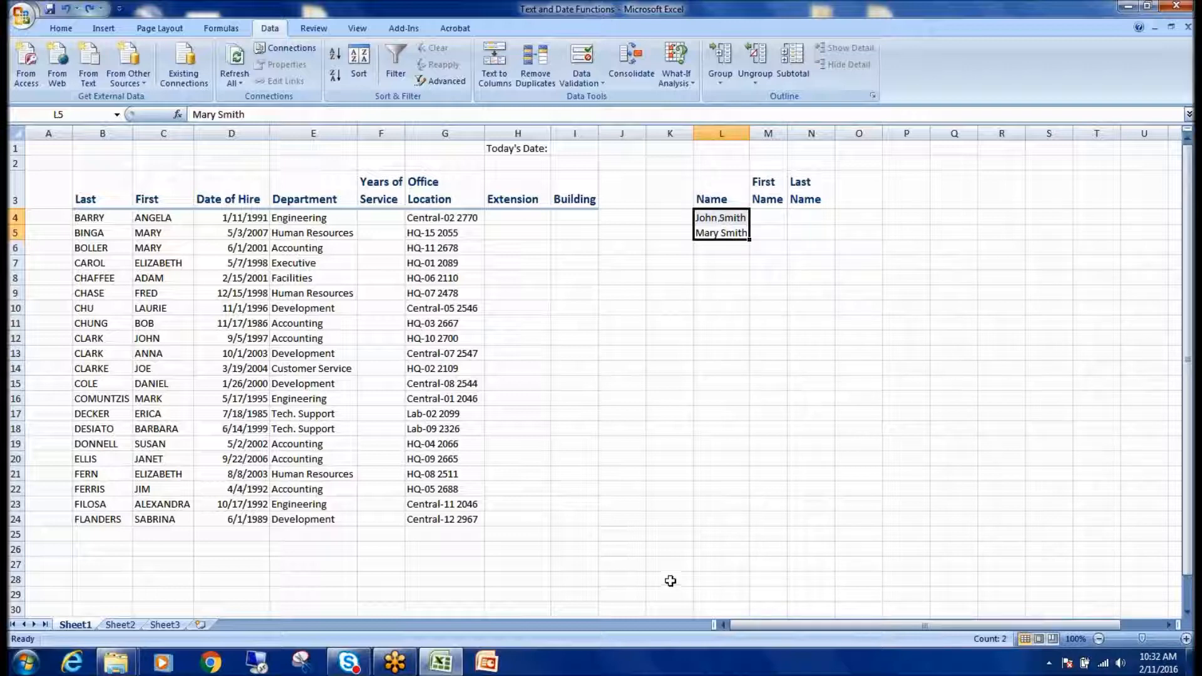
- Start a Text to Columns split of L4:L5 as Delimited data, with Space as the only delimiter
click(495, 60)
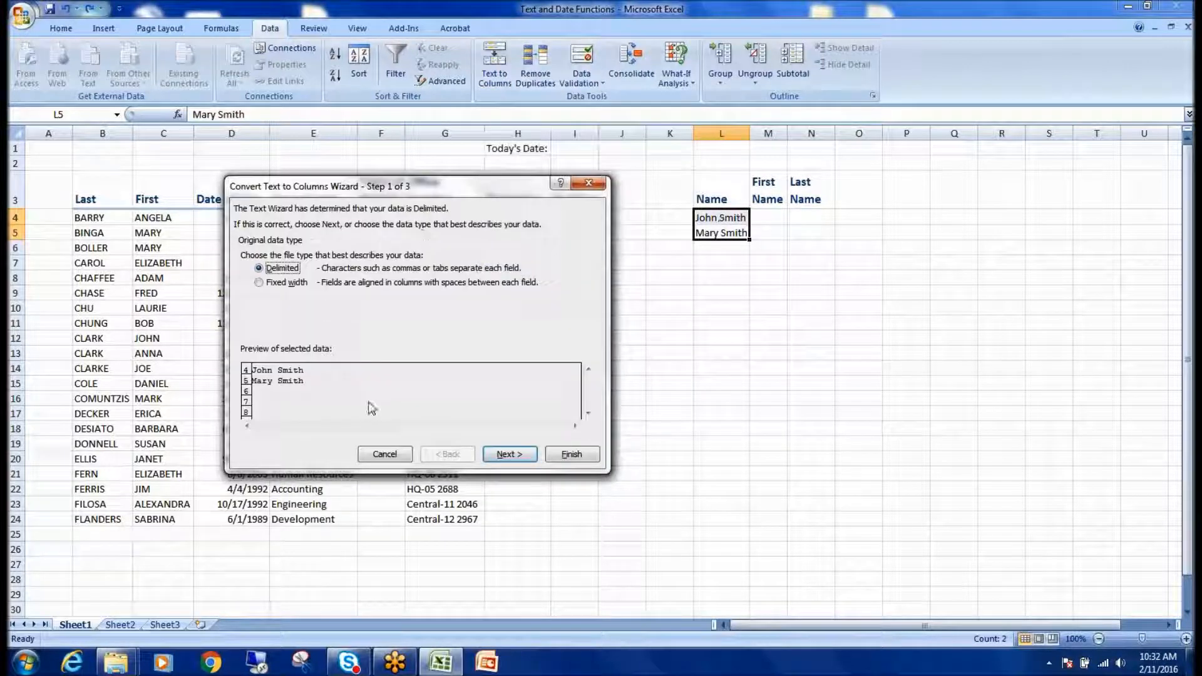
click(509, 455)
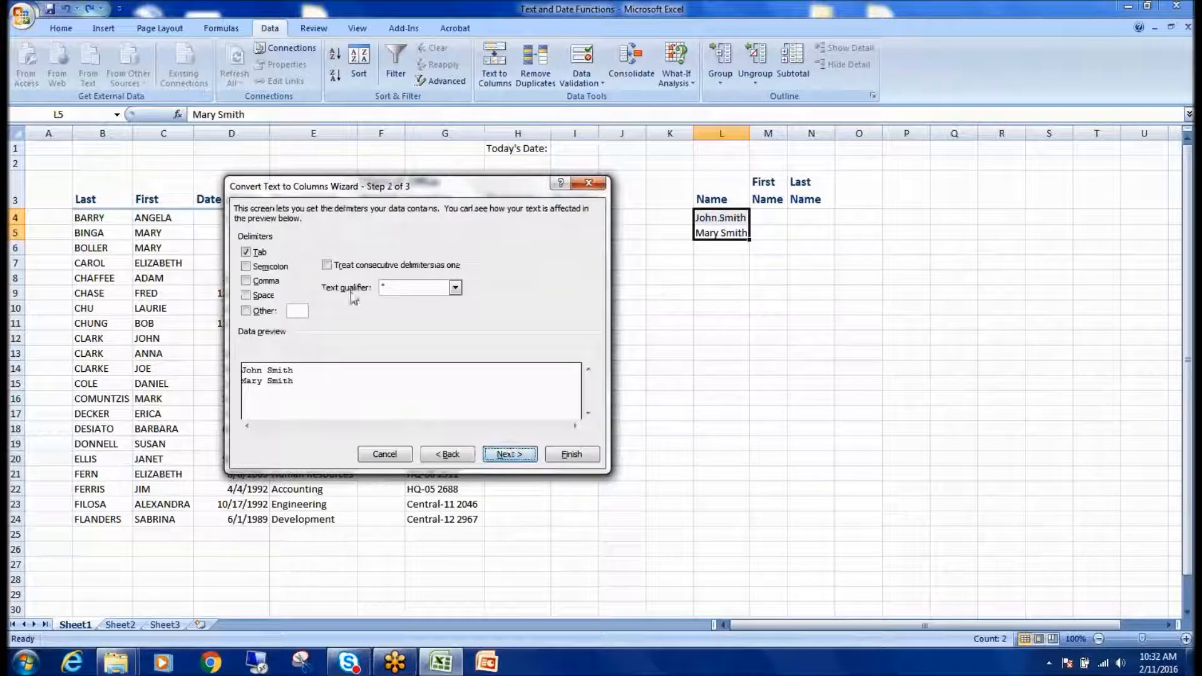
click(263, 296)
click(444, 455)
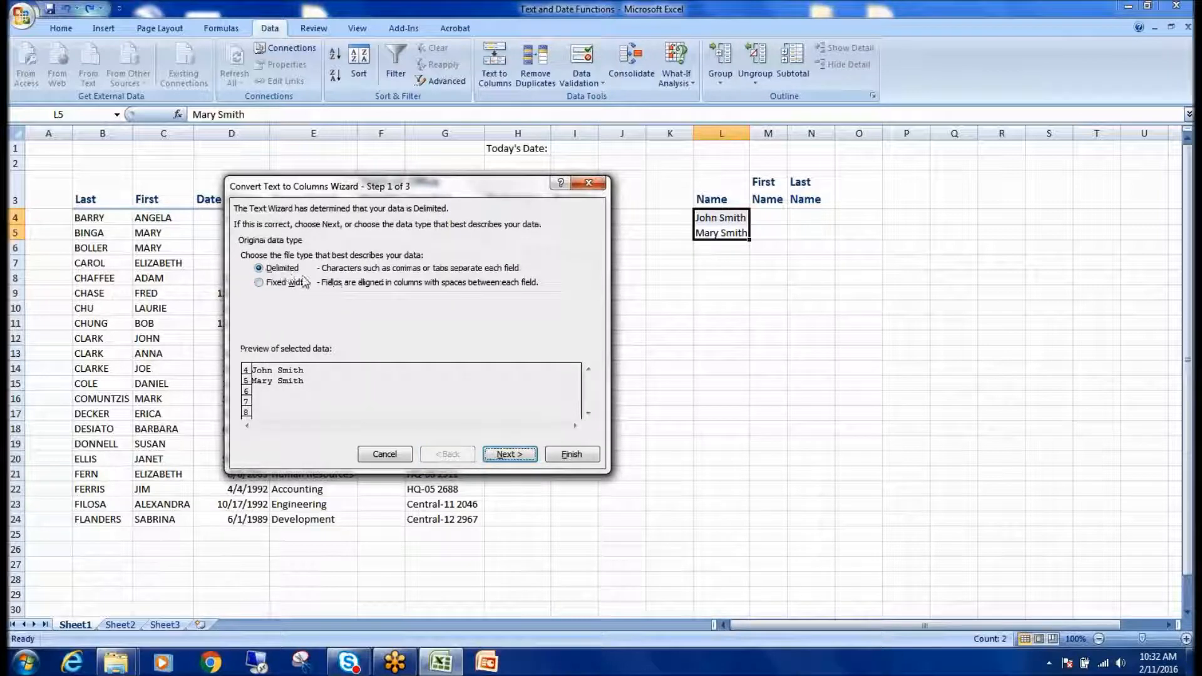
click(492, 458)
click(257, 252)
click(263, 295)
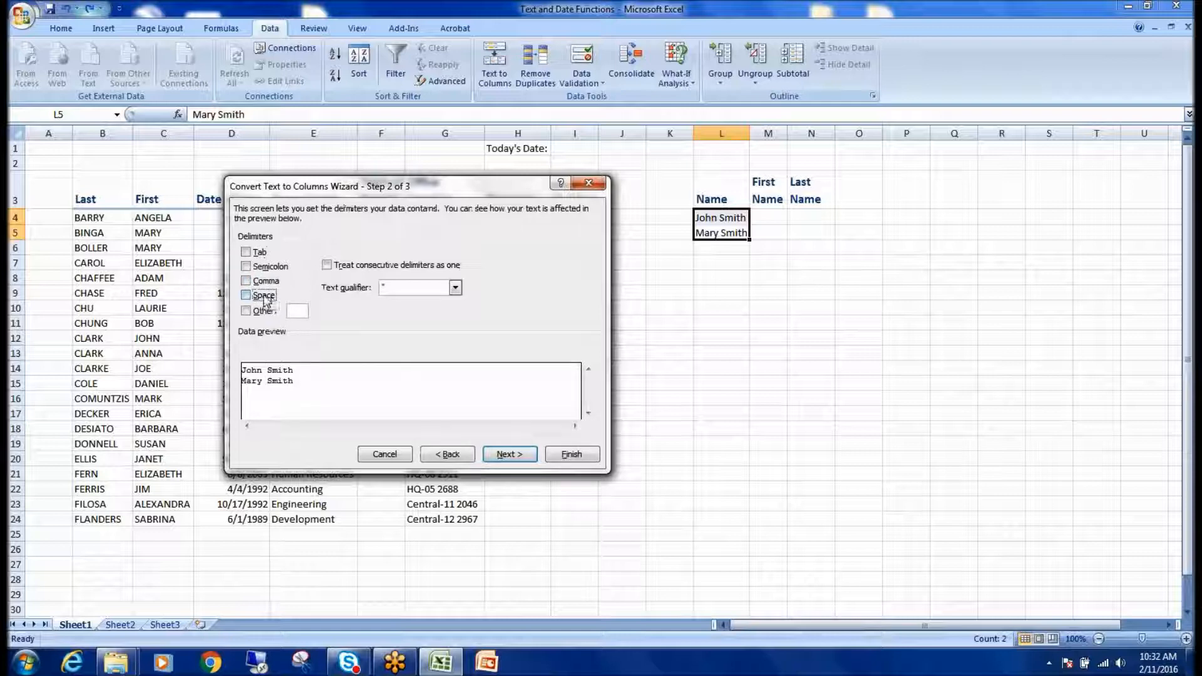
click(261, 296)
click(509, 454)
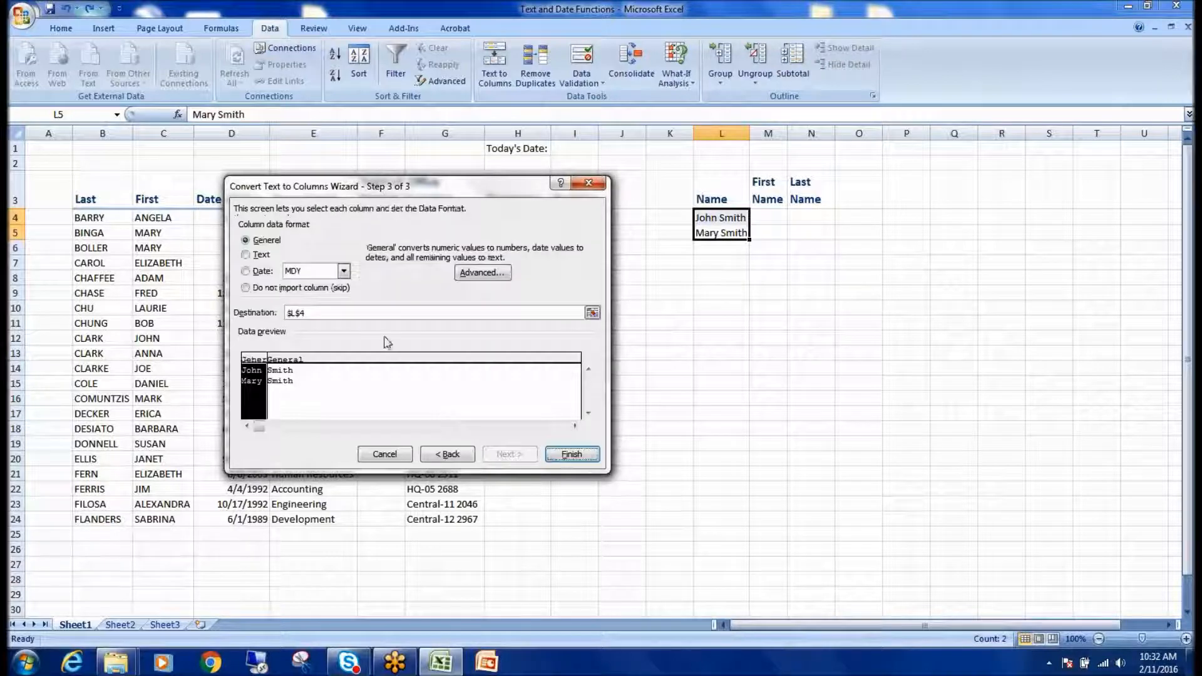
- Set the destination of the delimited split to M4 and finish the conversion
click(592, 312)
click(768, 217)
key(Return)
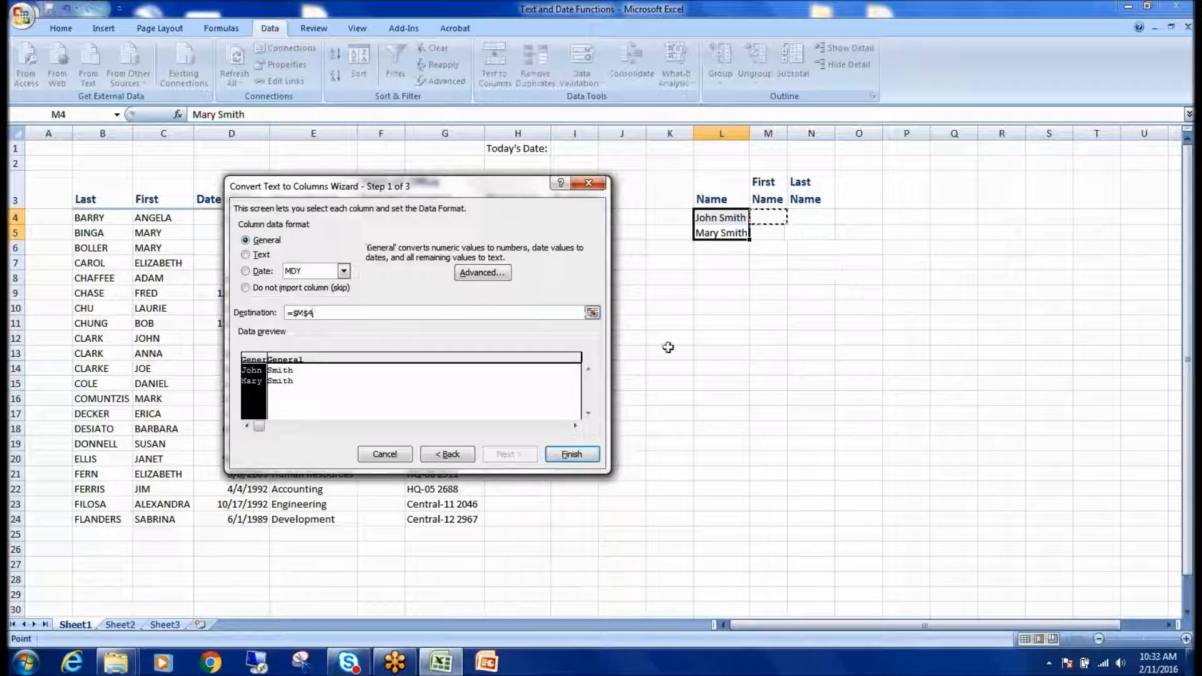
click(571, 454)
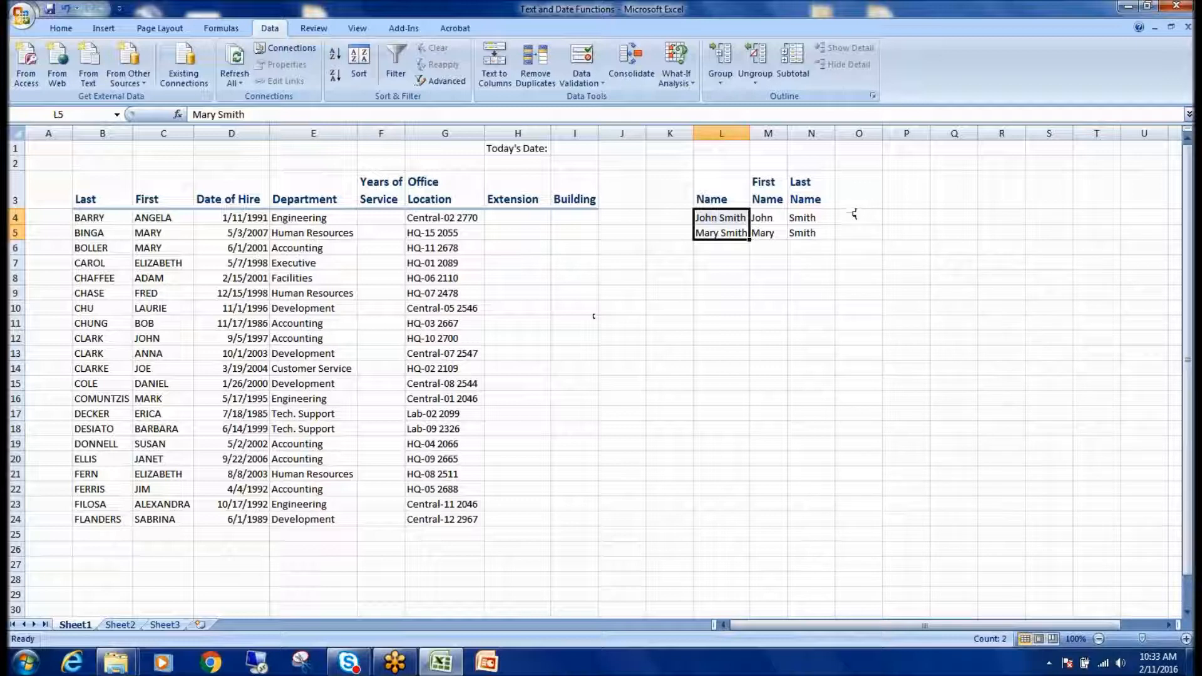
- Auto-fit the width of the Last Name column N
click(768, 133)
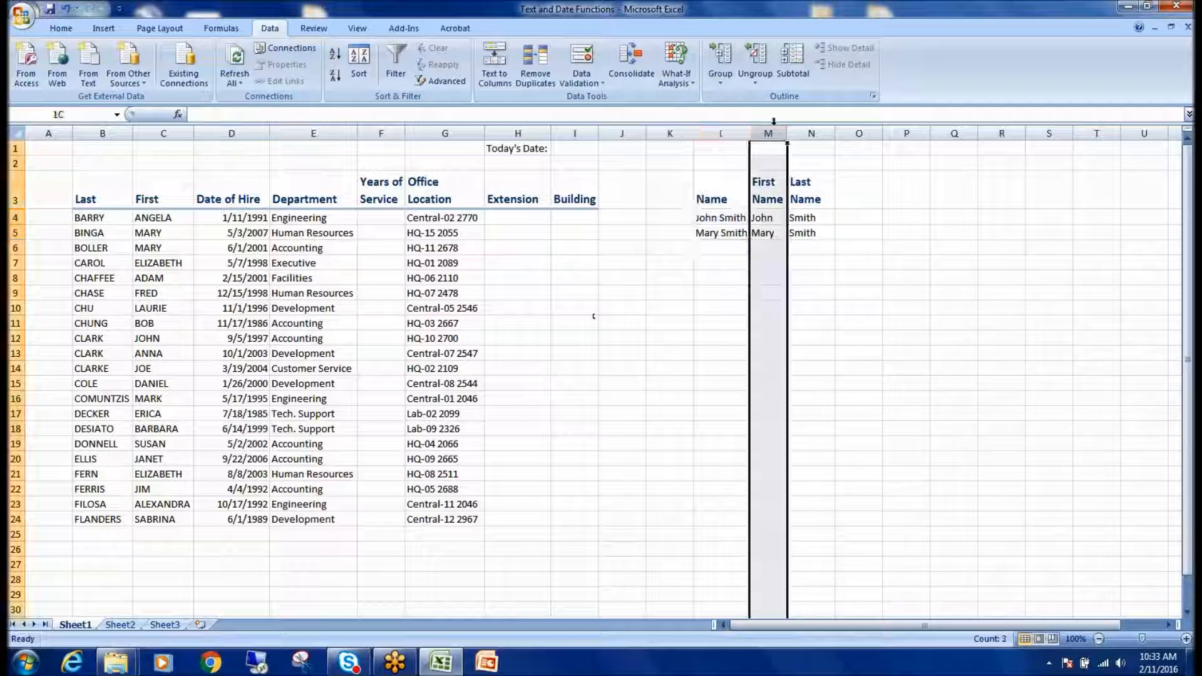
click(845, 133)
double_click(834, 134)
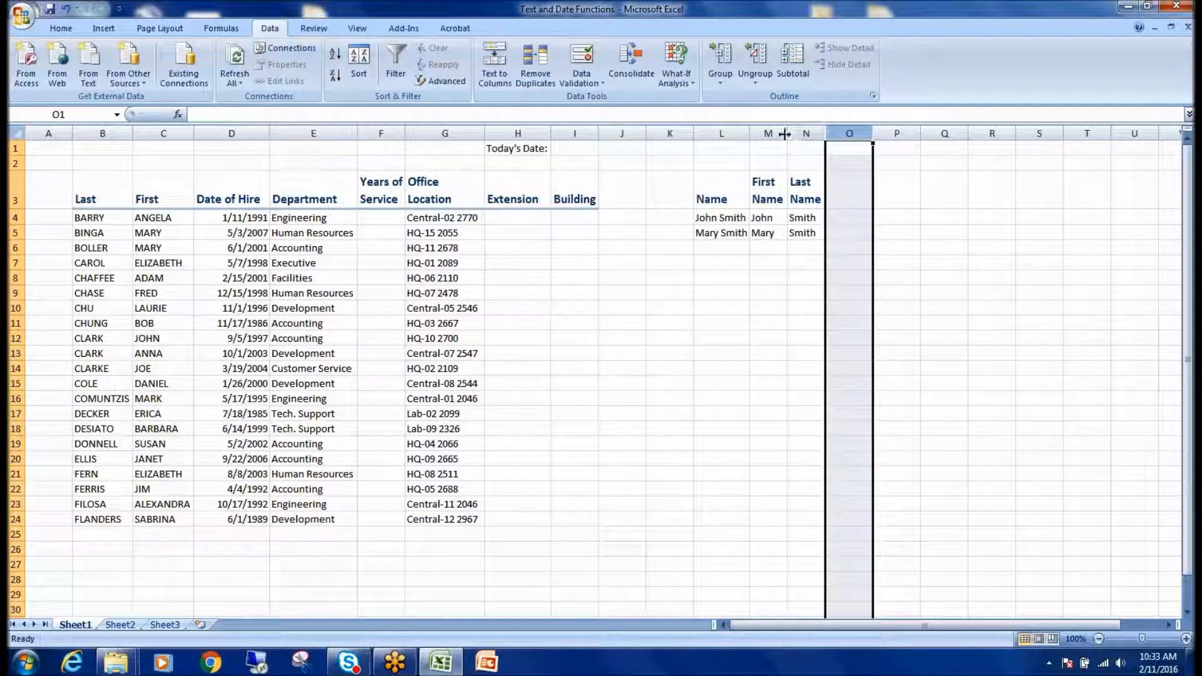
- Compare the full names in column L with the split results in the First Name and Last Name columns
click(769, 196)
click(797, 188)
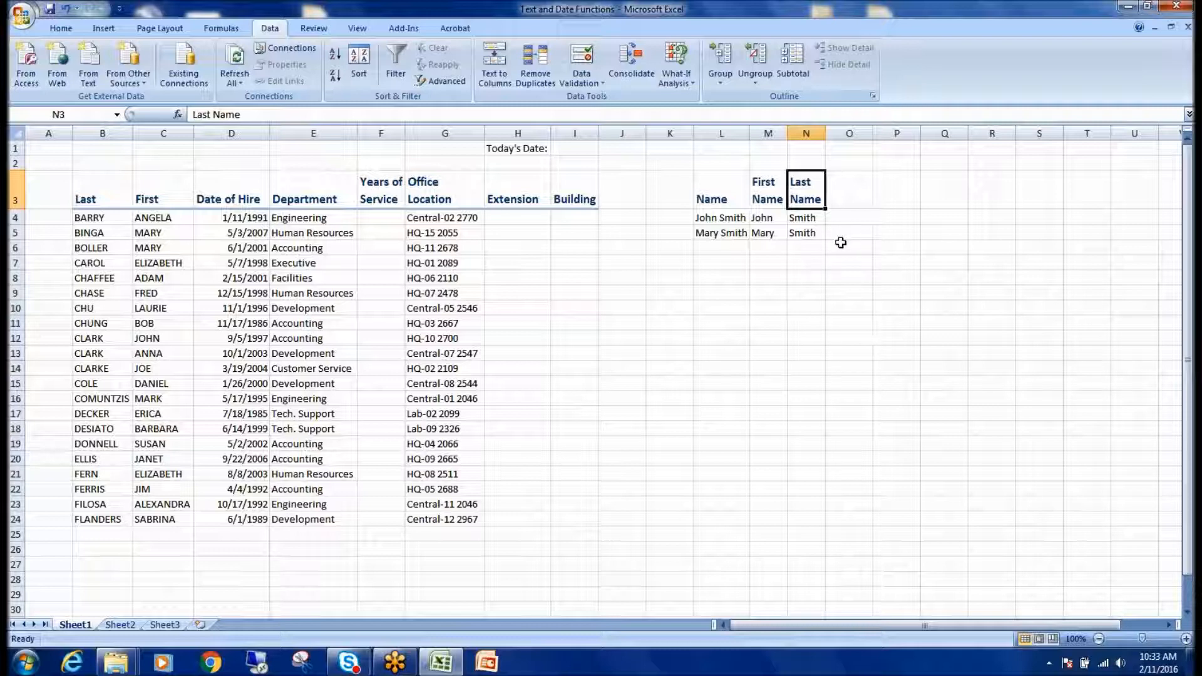
click(724, 187)
click(723, 220)
click(723, 235)
click(721, 133)
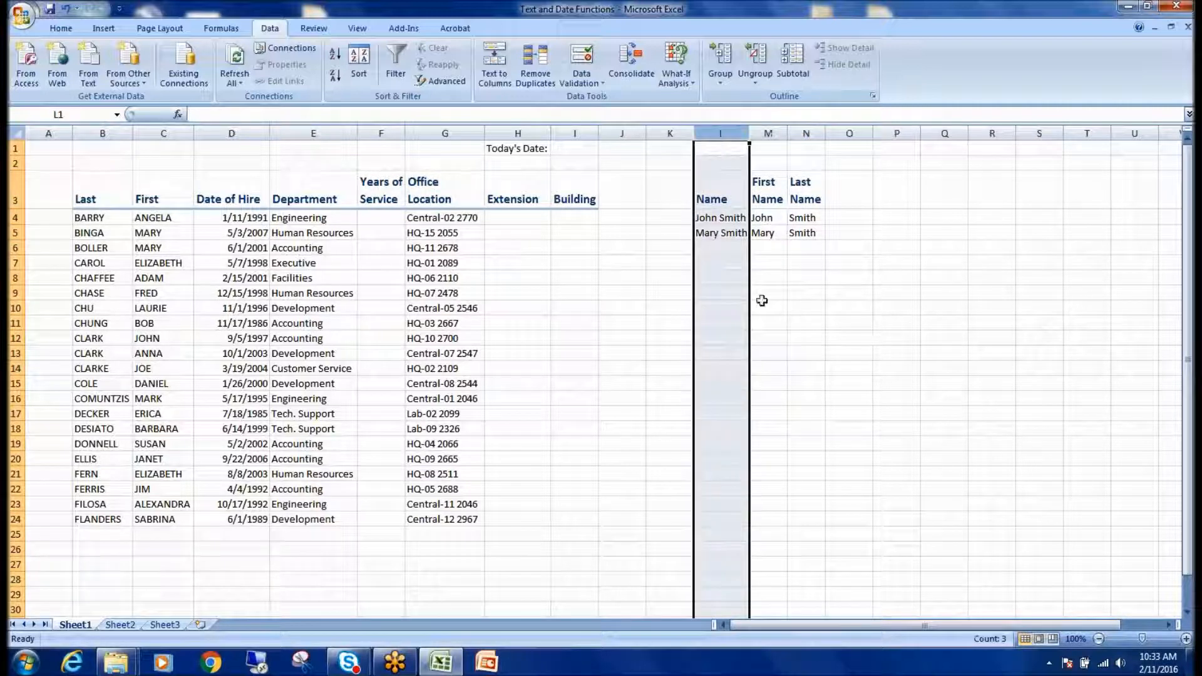
click(723, 294)
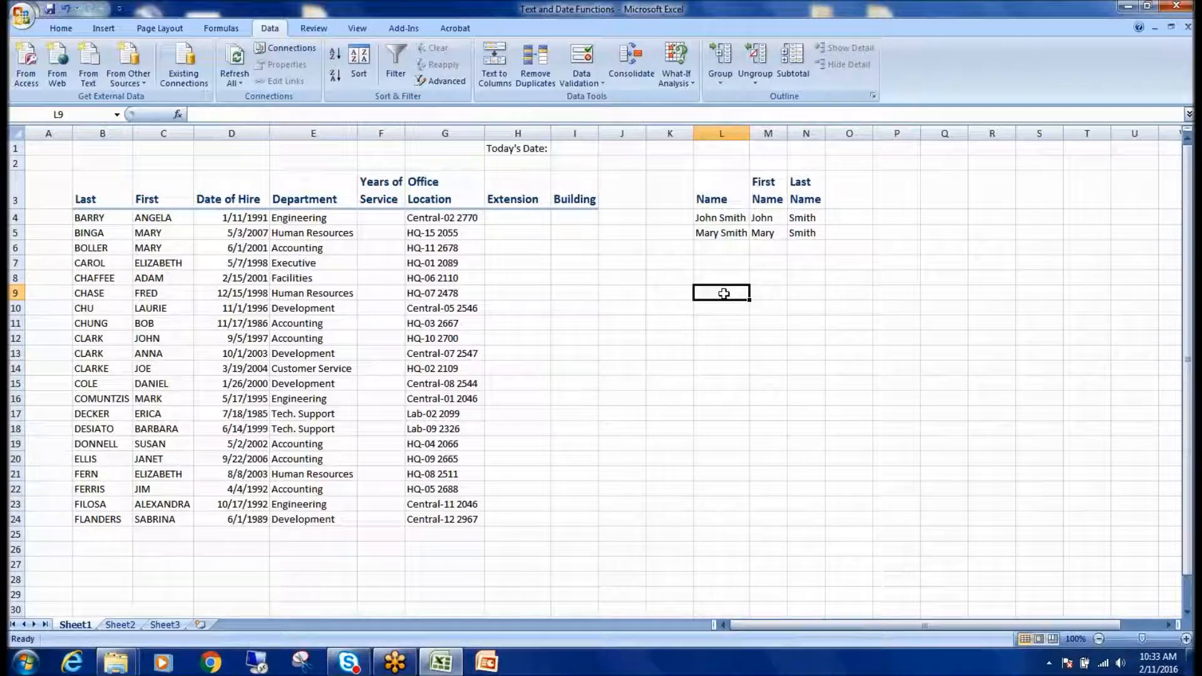
click(728, 133)
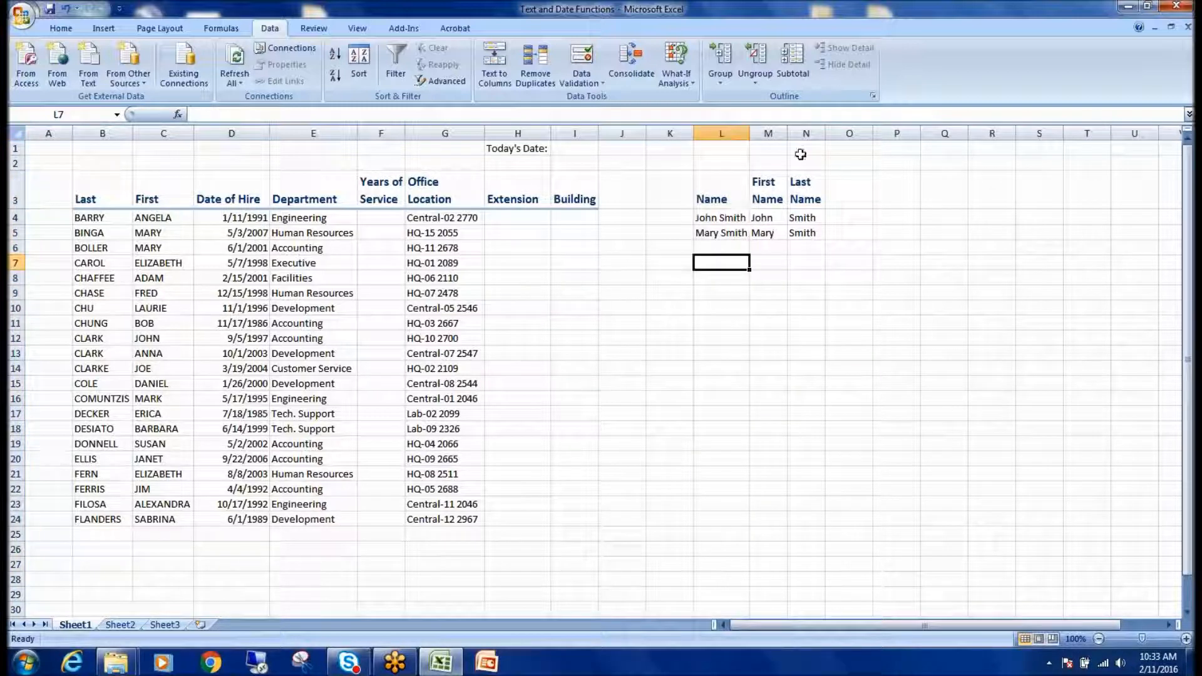
click(769, 133)
click(797, 132)
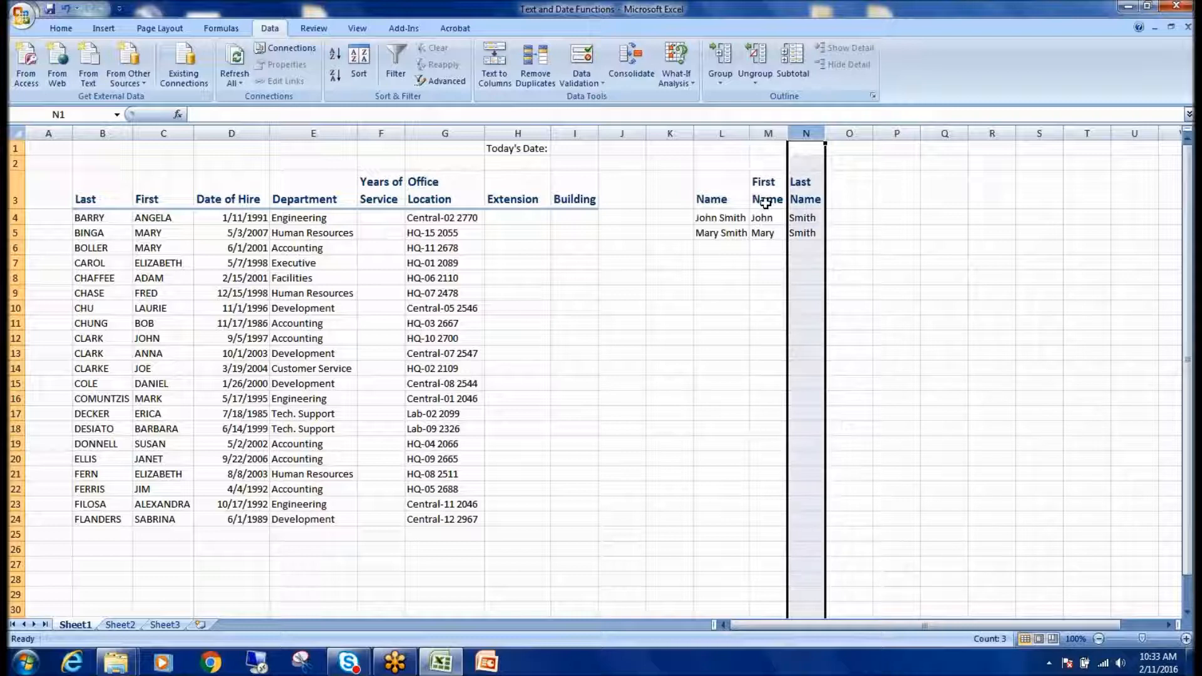
click(762, 216)
click(726, 214)
click(719, 249)
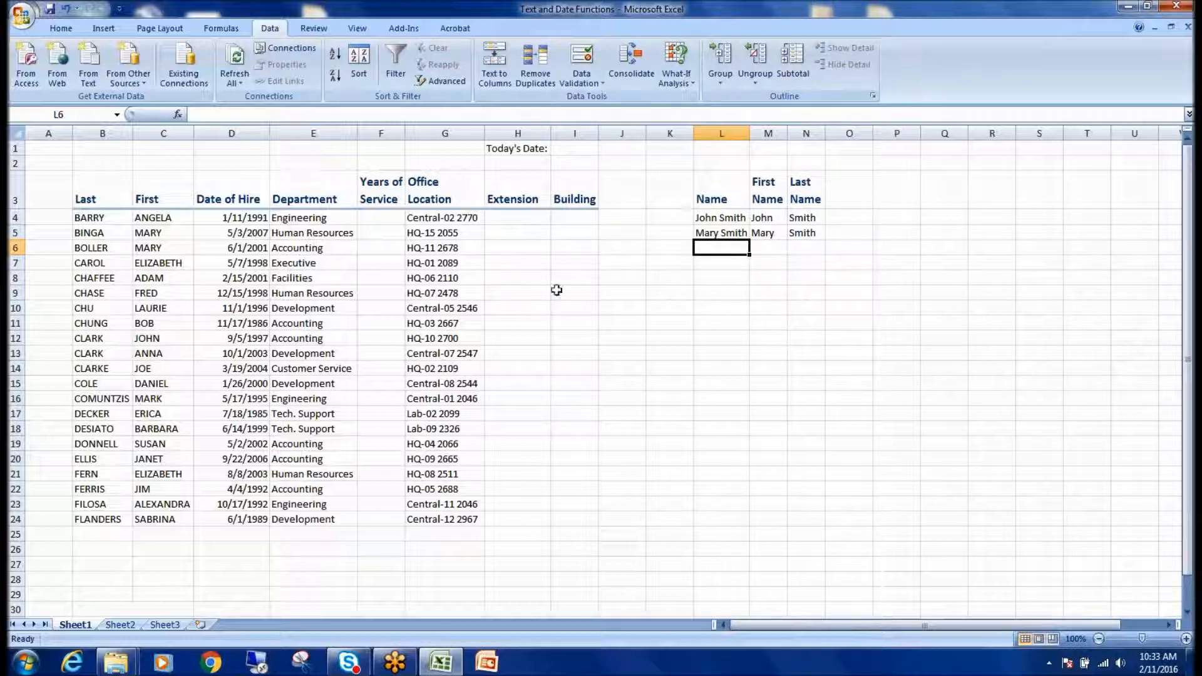
- Set the font size of the header row B3:O3 to 16 and reduce it to 12
drag(113, 195, 824, 177)
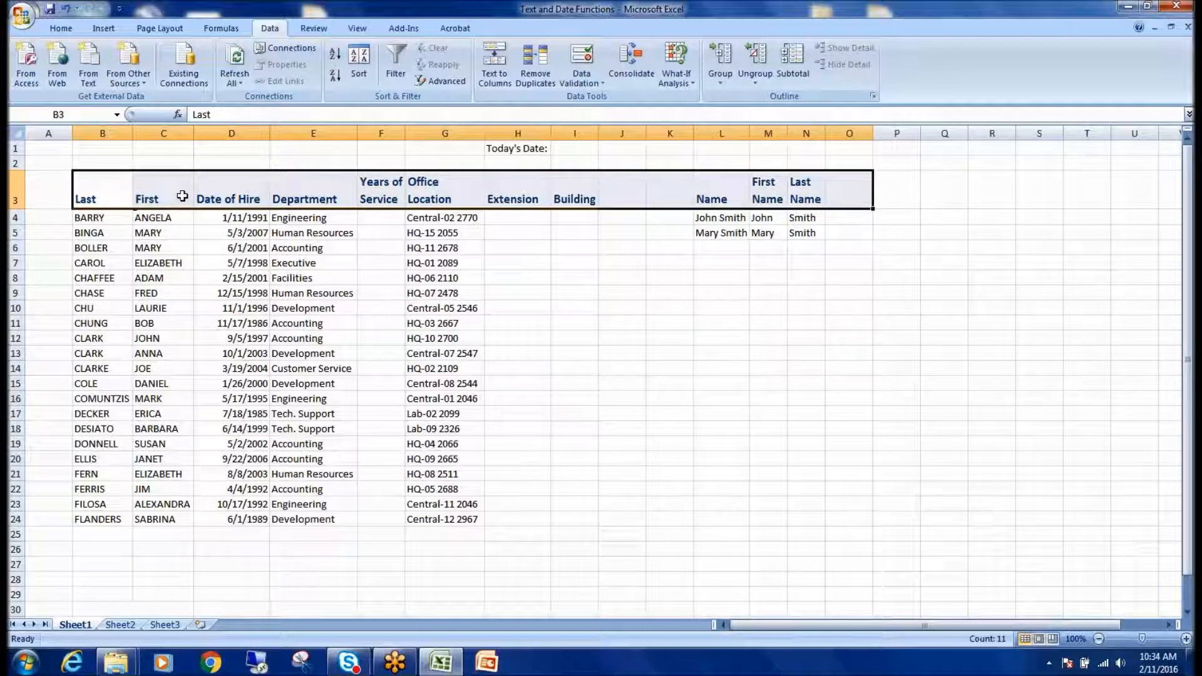
click(60, 28)
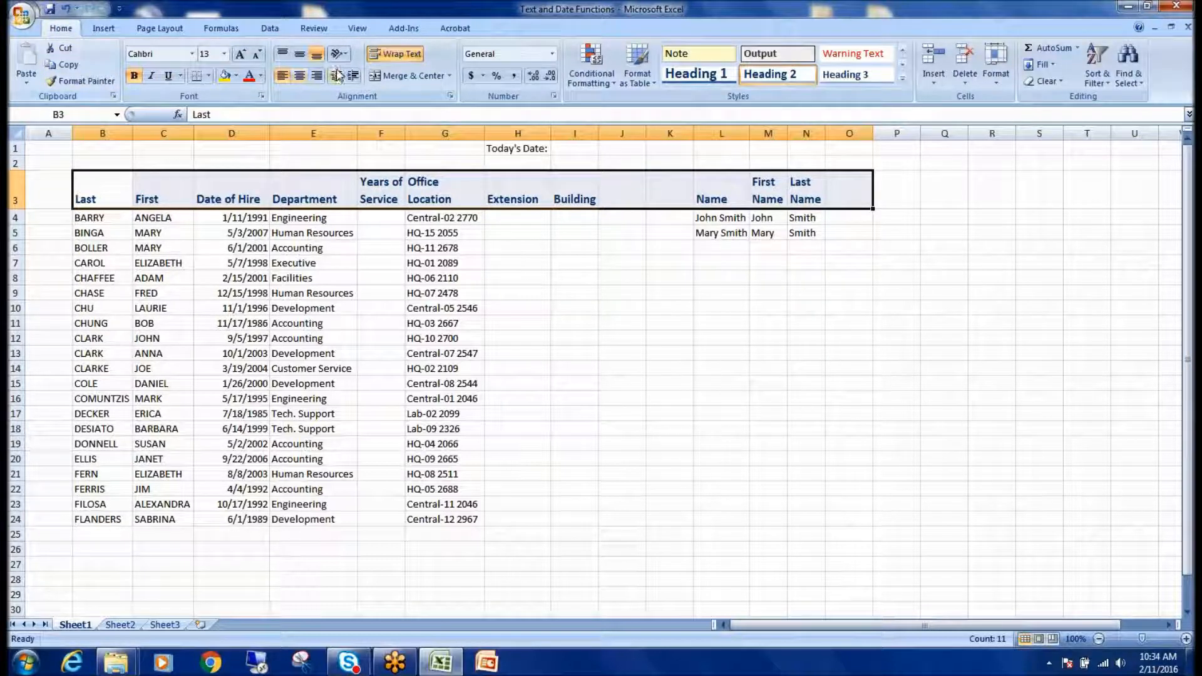
click(224, 54)
click(206, 133)
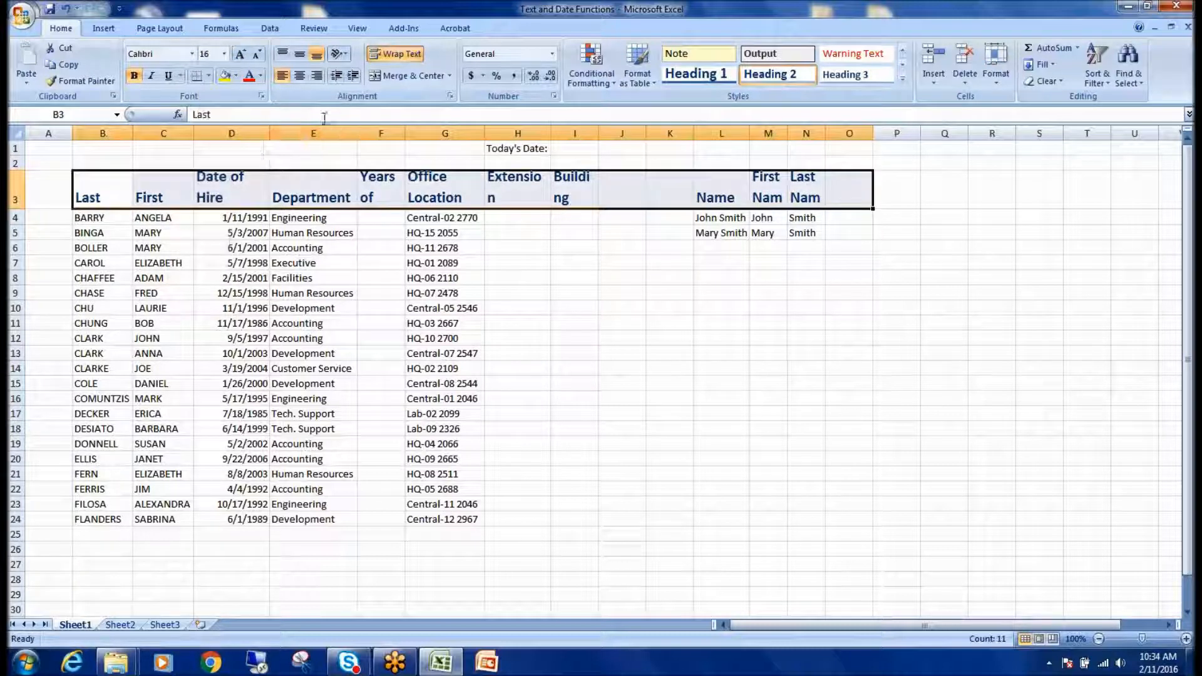
click(258, 56)
click(258, 55)
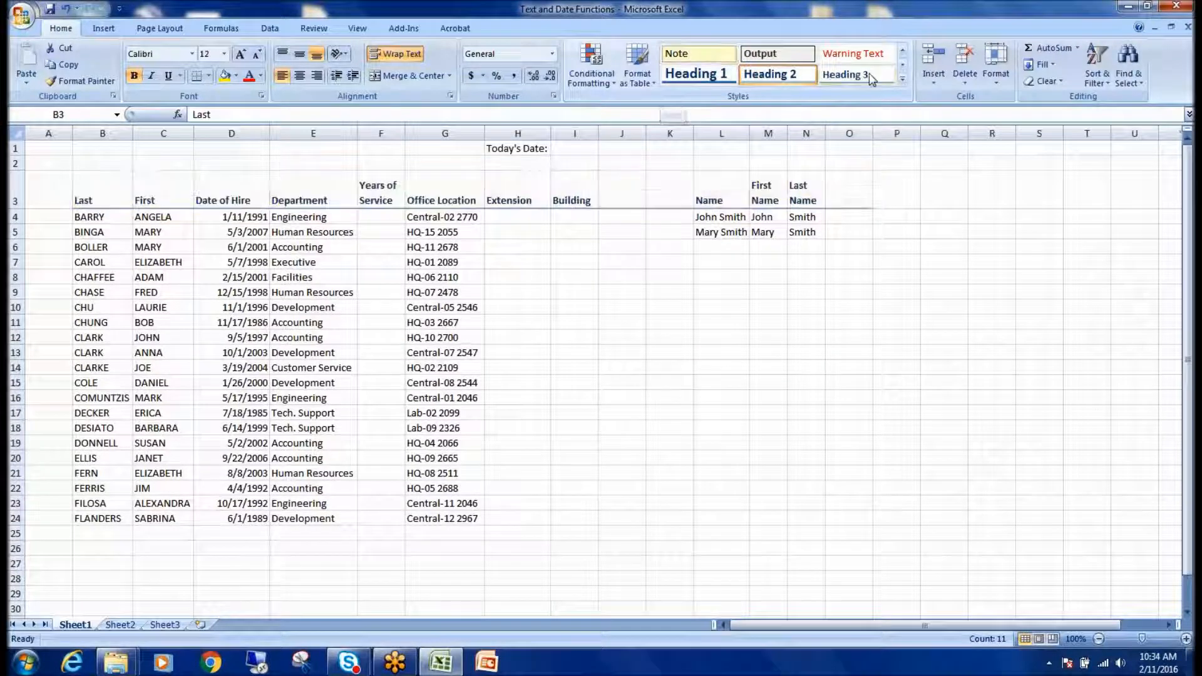
- Apply the 20% - Accent3 cell style and the Title style to the header row B3:O3
click(903, 90)
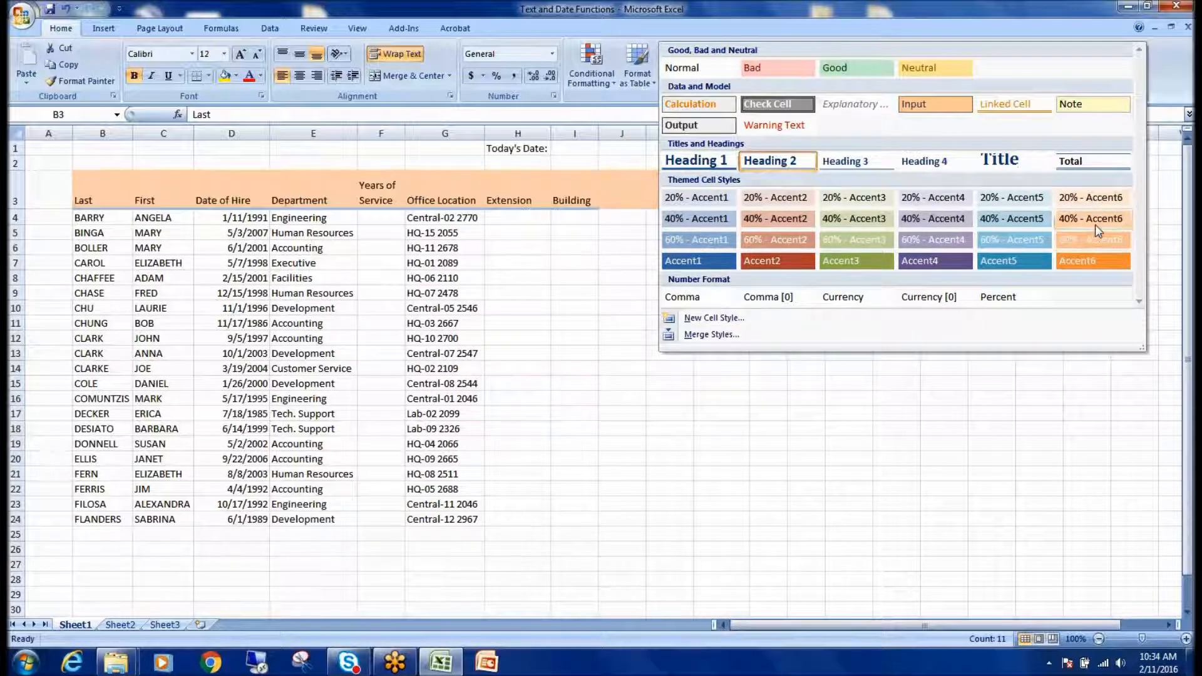
click(854, 197)
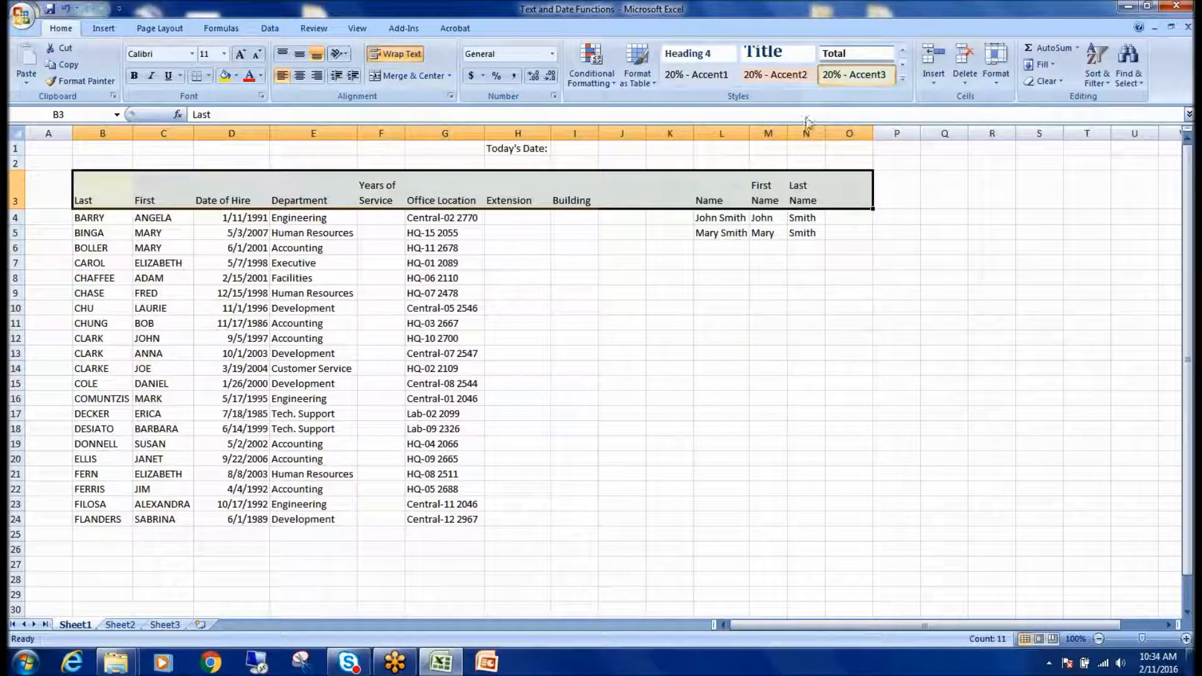
click(784, 58)
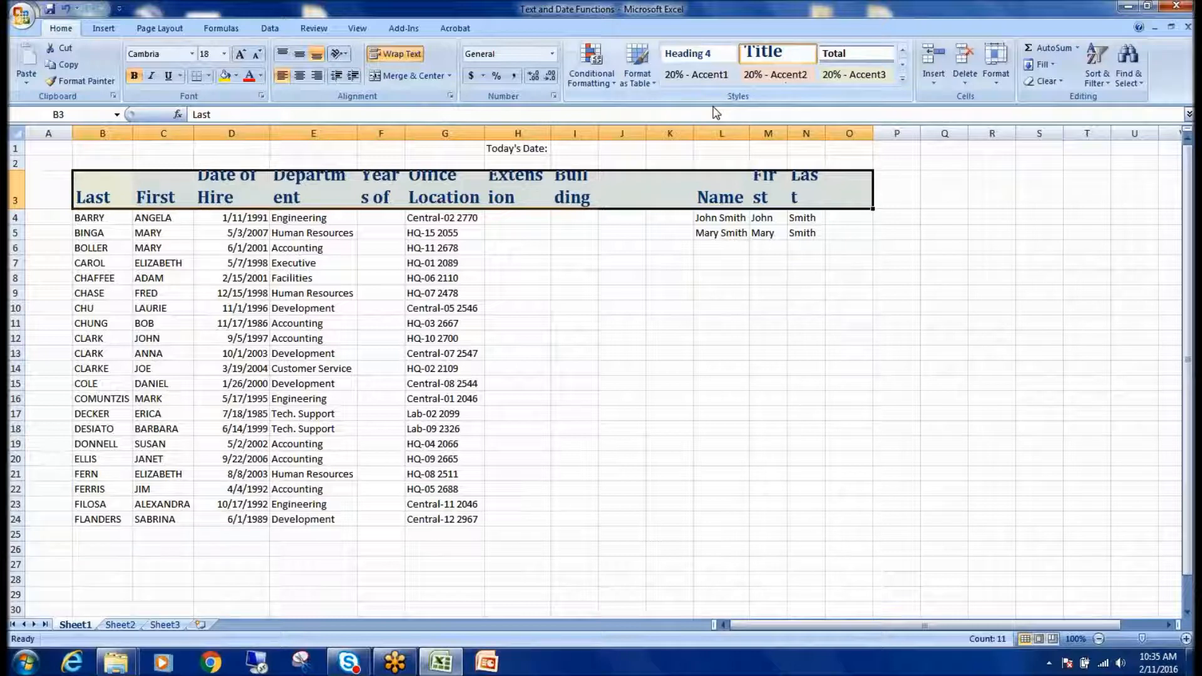
- Apply the Heading 4 cell style to the header row B3:O3 and deselect the row
click(686, 54)
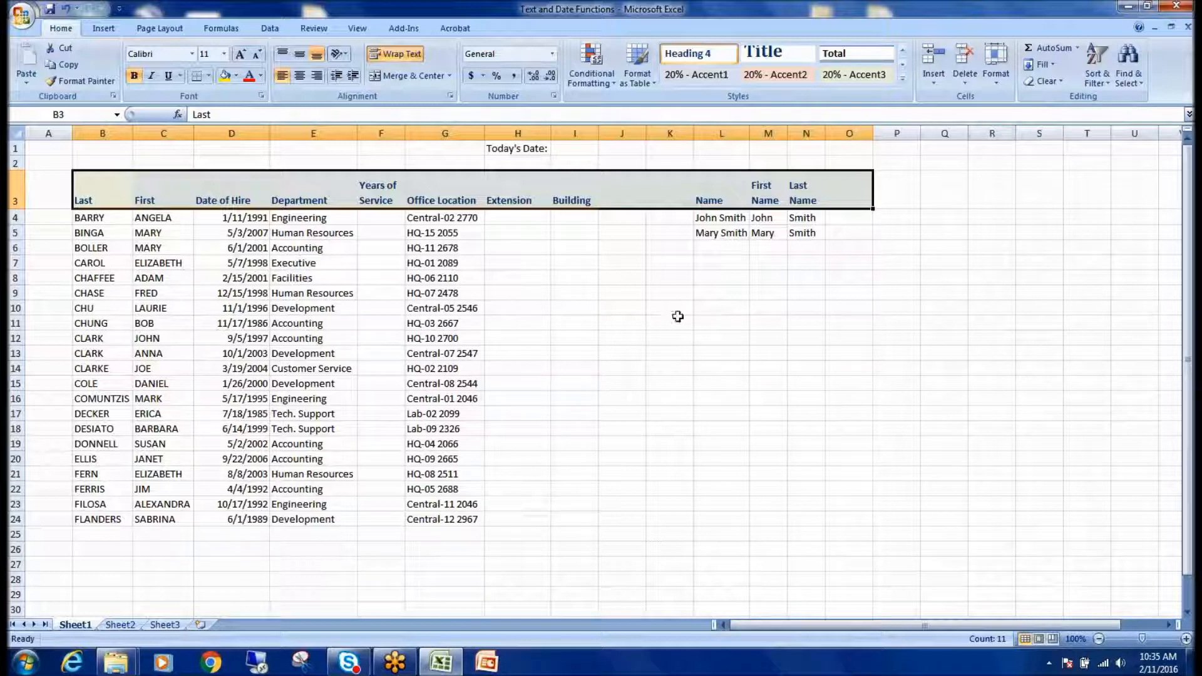
click(719, 470)
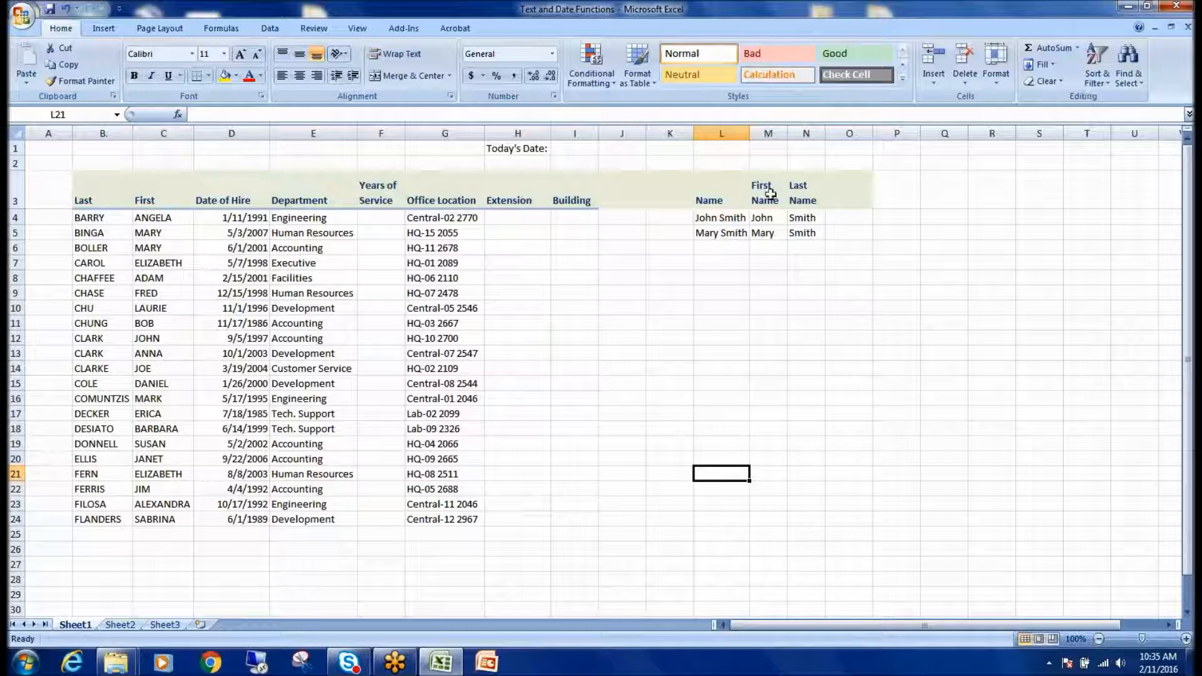
click(723, 368)
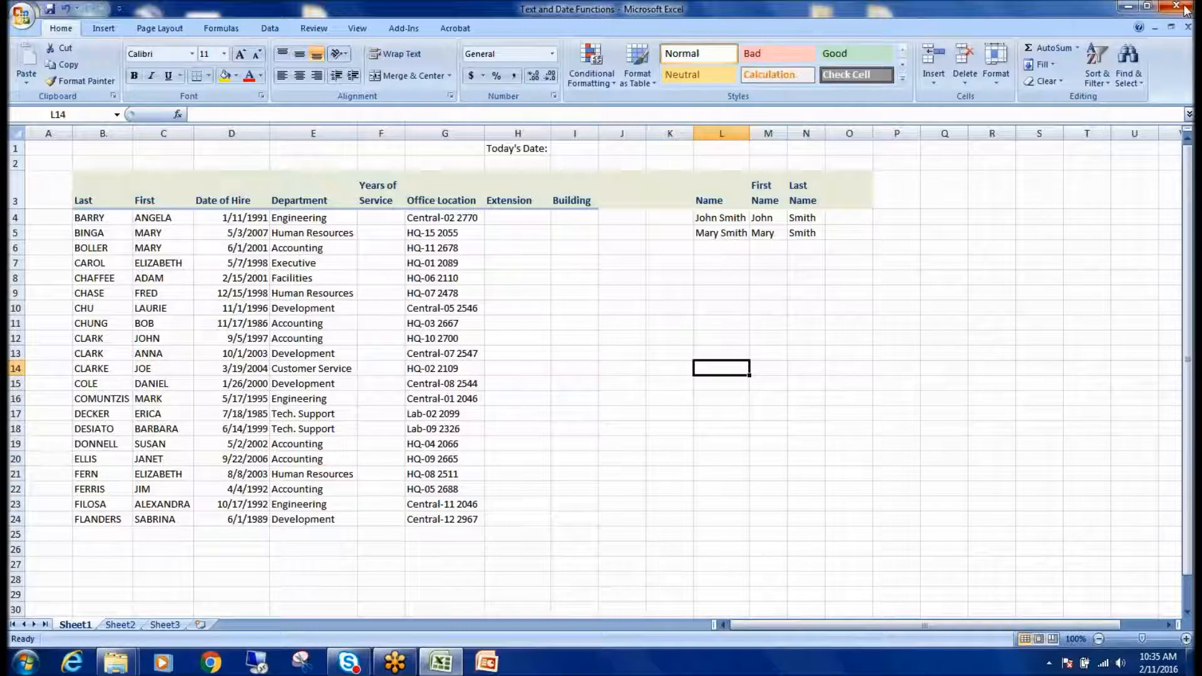
- Close the Text and Date Functions workbook without saving the changes and exit Excel
click(1187, 27)
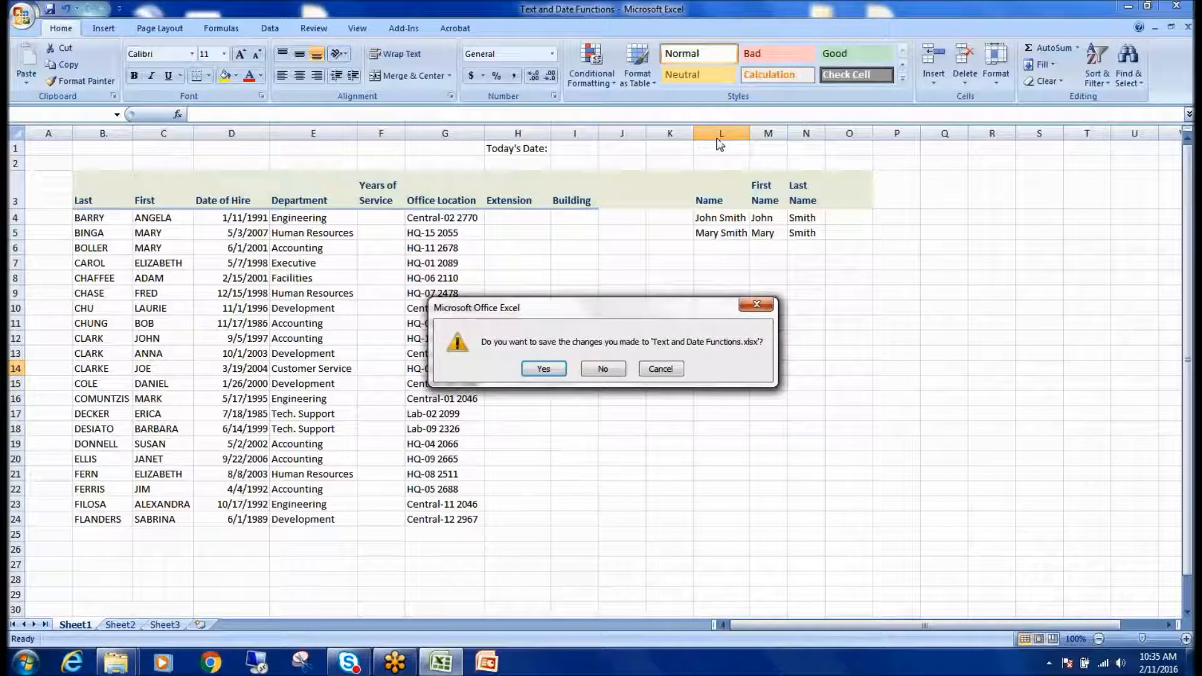
click(602, 370)
click(1176, 6)
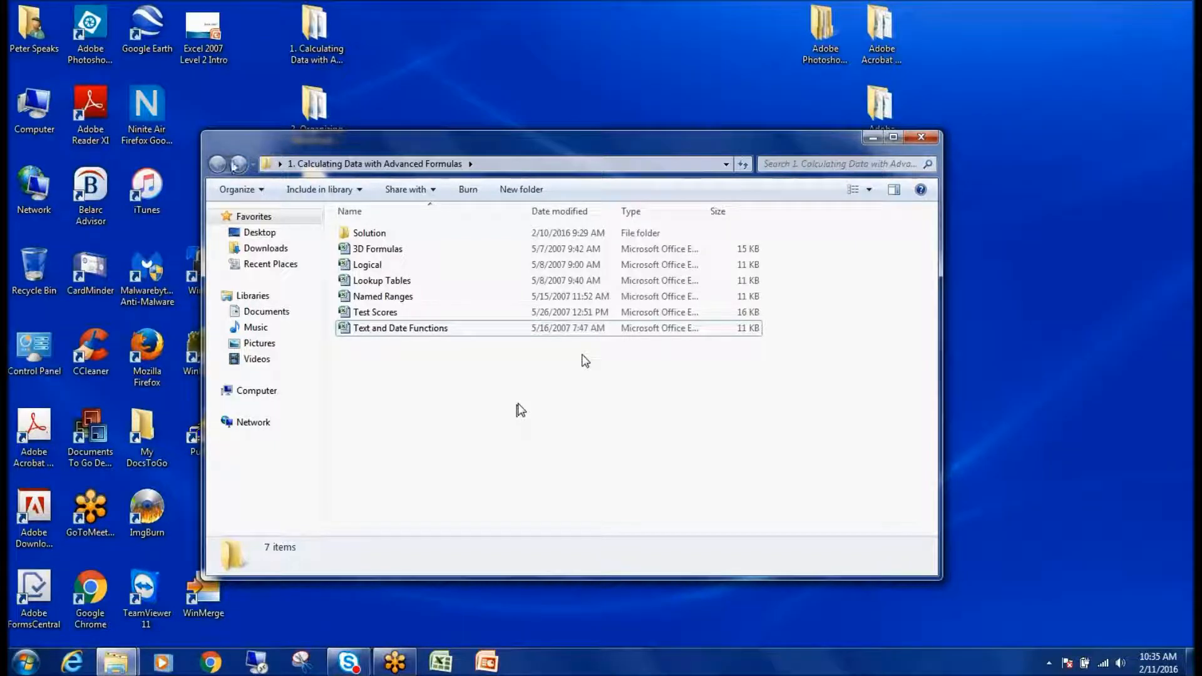
- Open the Charts workbook from the desktop folder 3. Presenting Data Using Charts and look through the tables on Sheet1
click(873, 137)
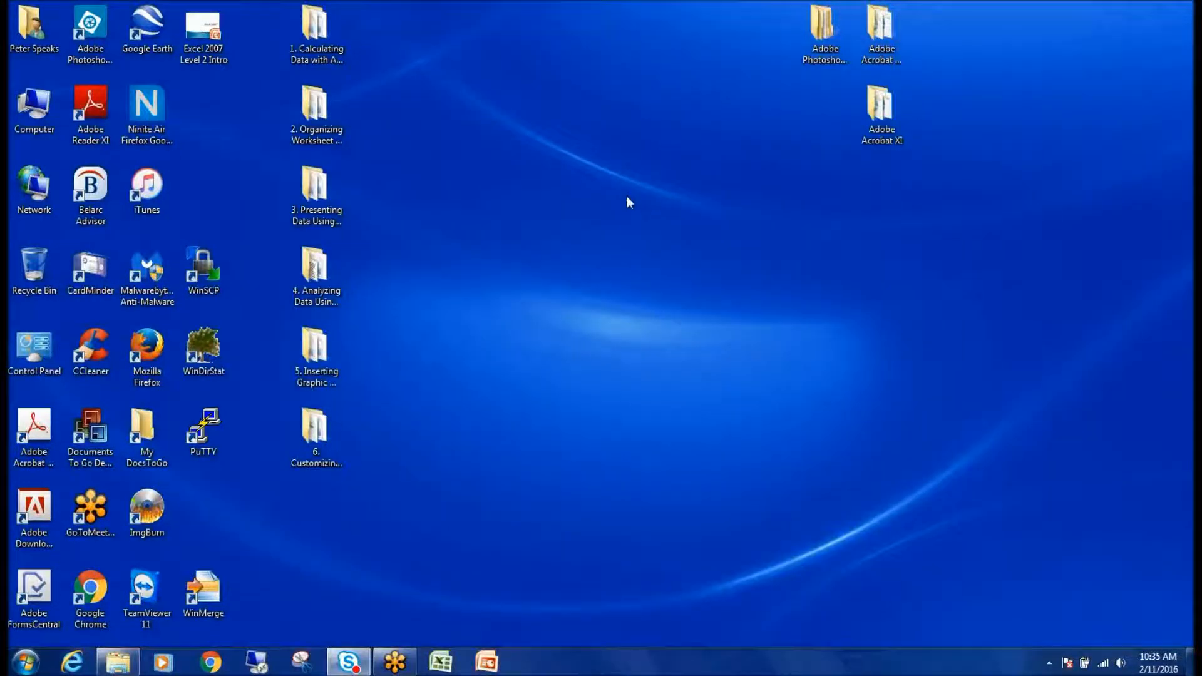
double_click(329, 195)
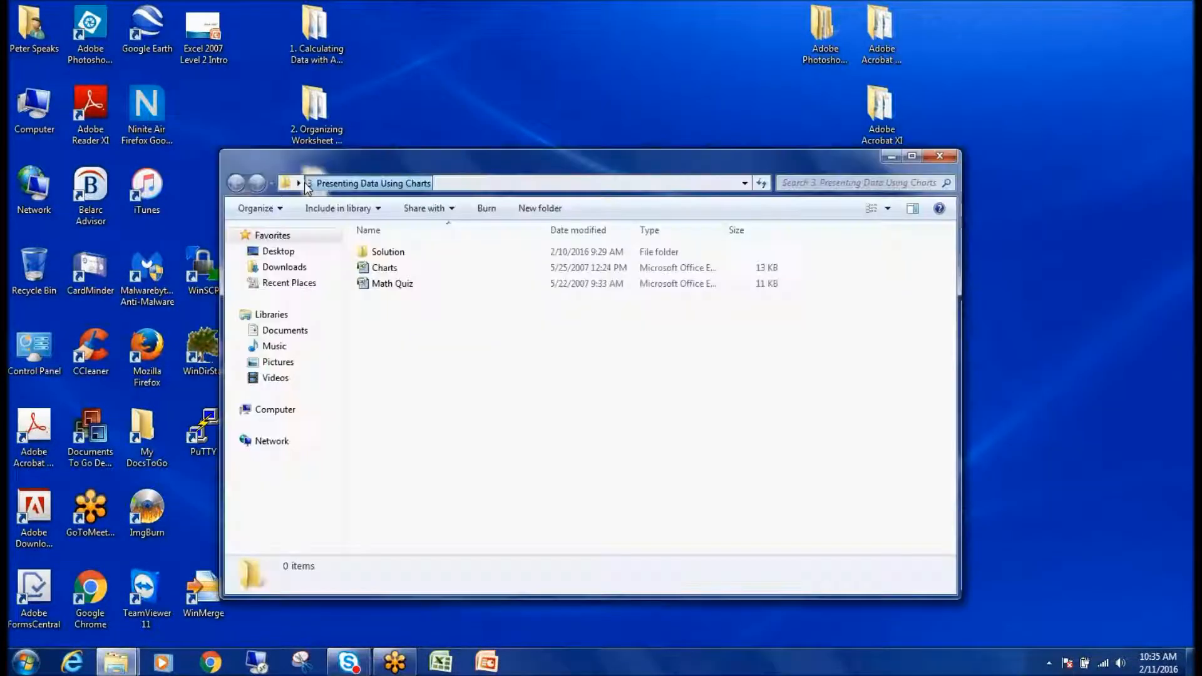
double_click(425, 271)
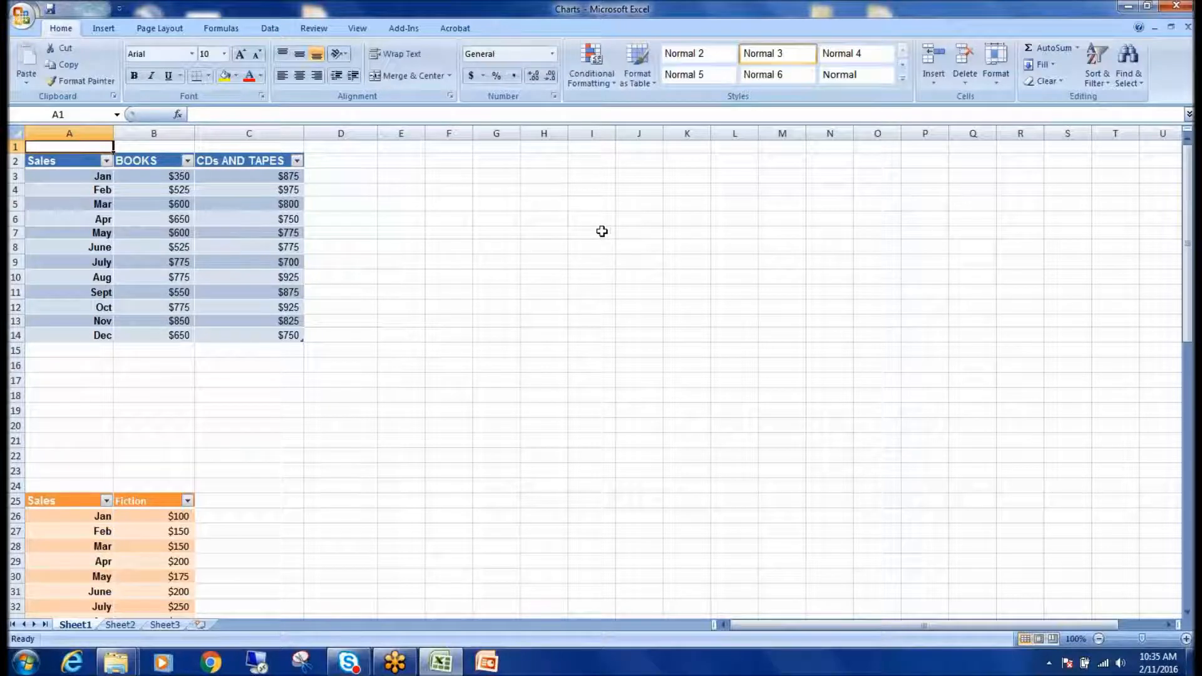
scroll(375, 368, down, 12)
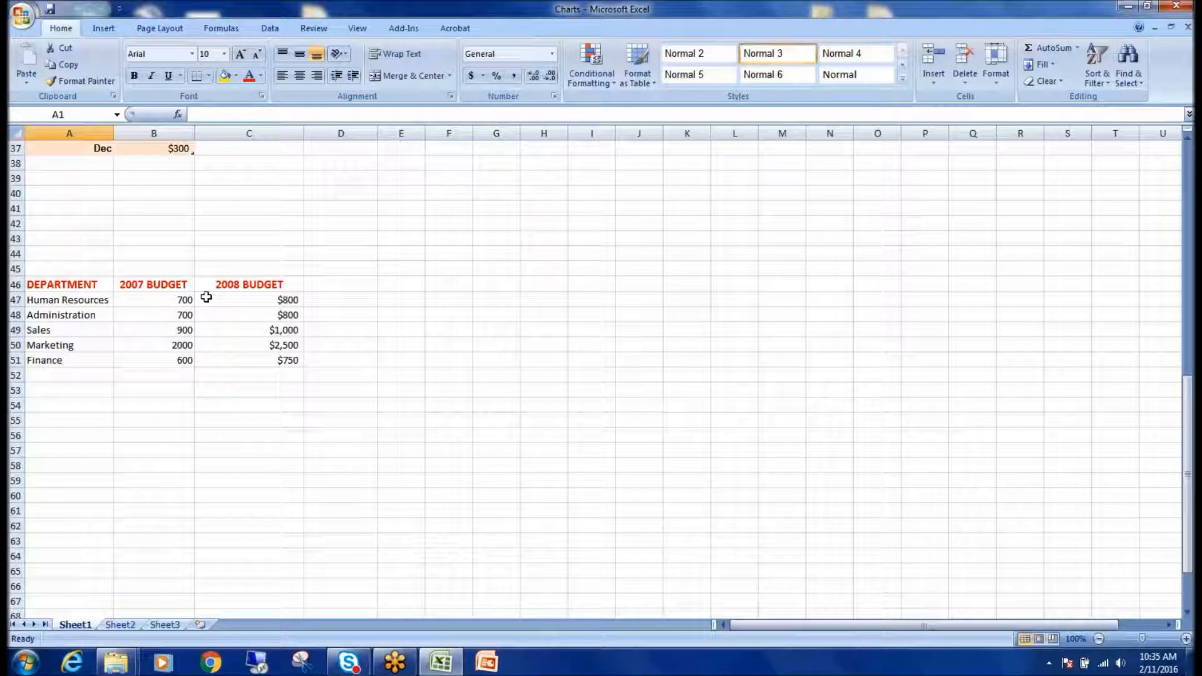
scroll(407, 466, up, 12)
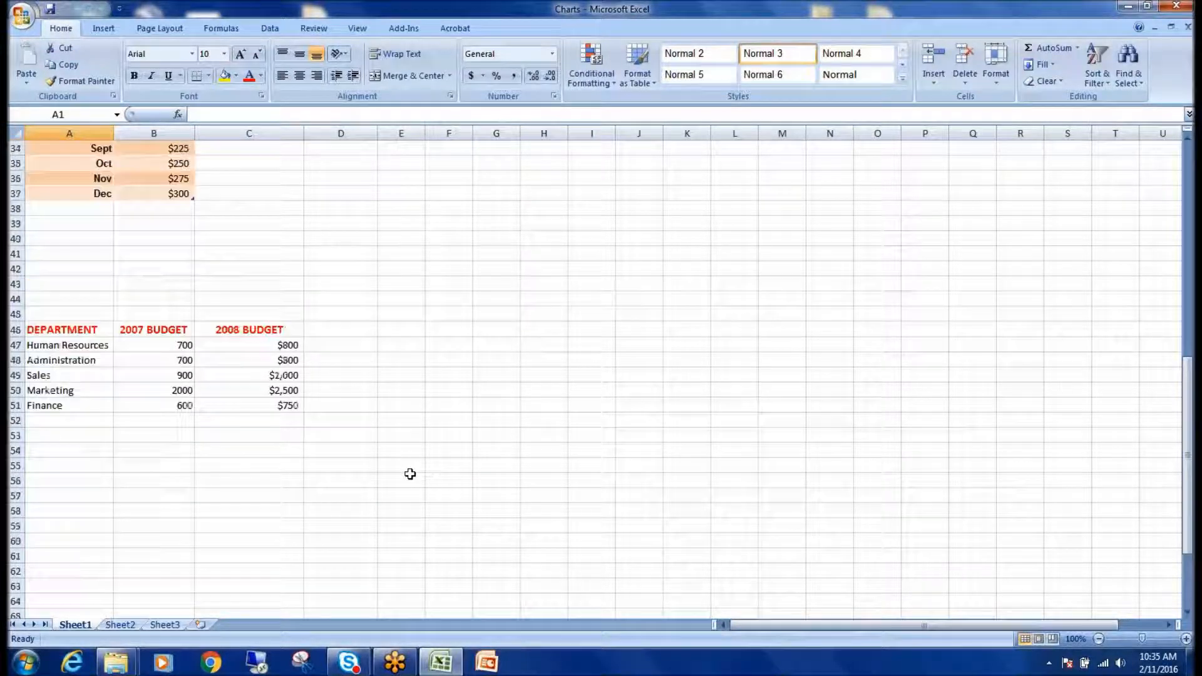
- Select the Books and CDs and Tapes sales table A2:C14 with its headers and bring up the full Insert Chart dialog
click(551, 233)
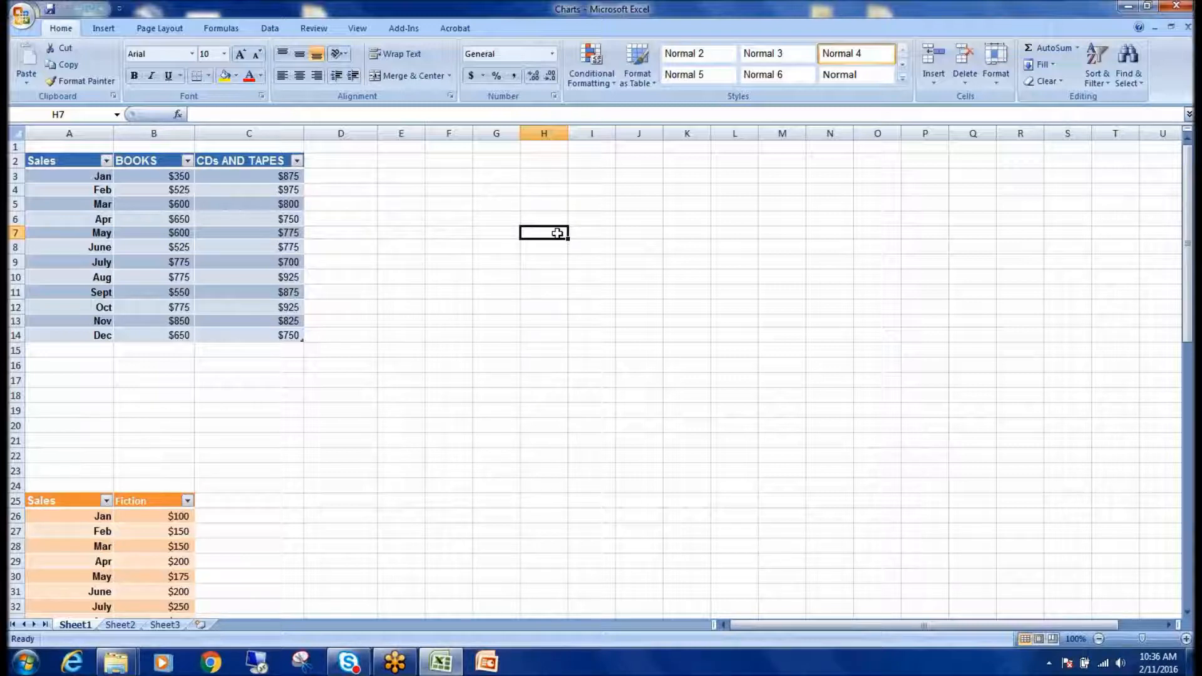
click(469, 242)
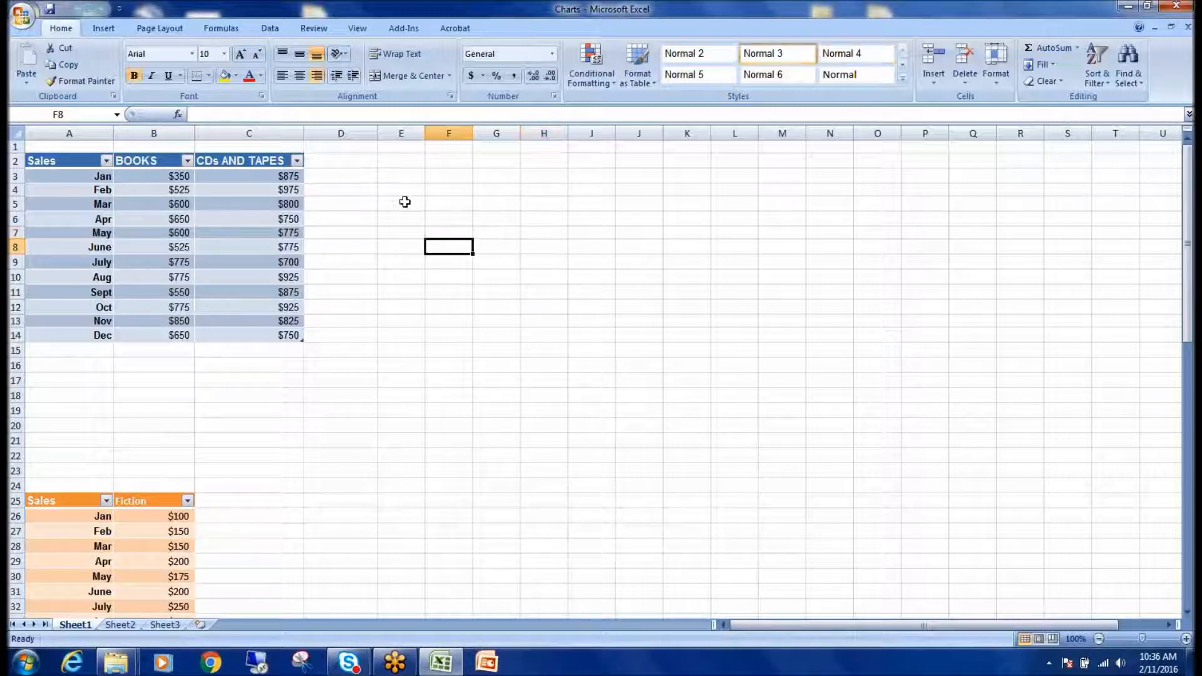
drag(62, 176, 223, 341)
drag(40, 162, 294, 337)
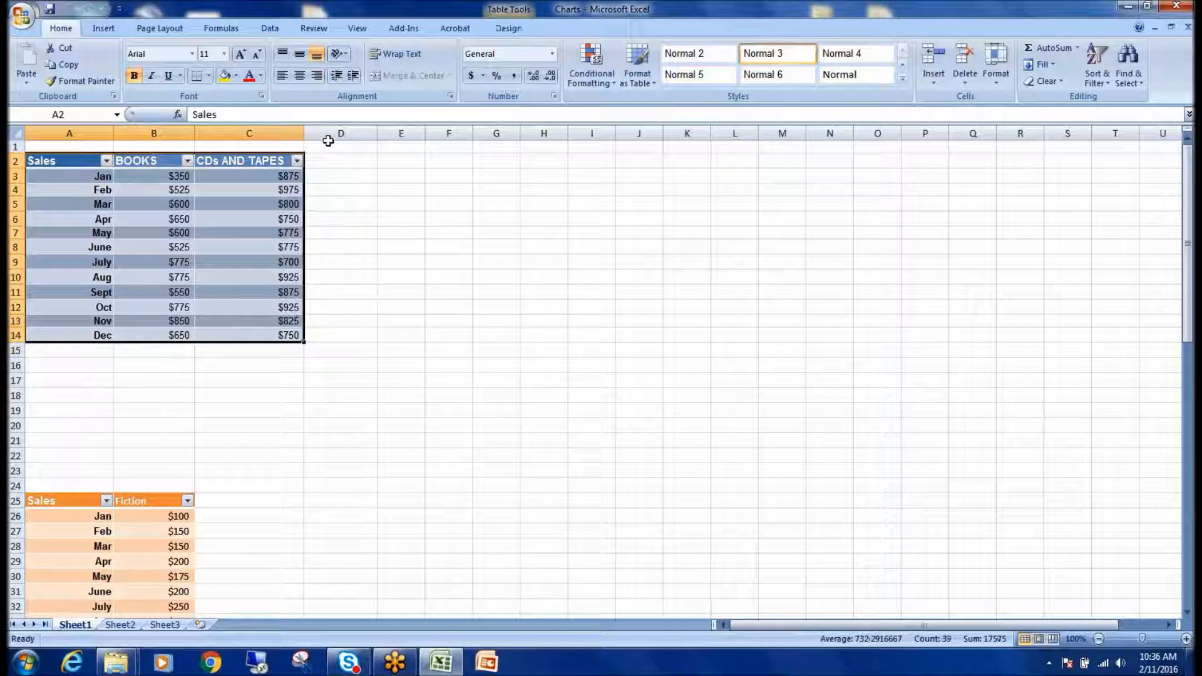
click(99, 29)
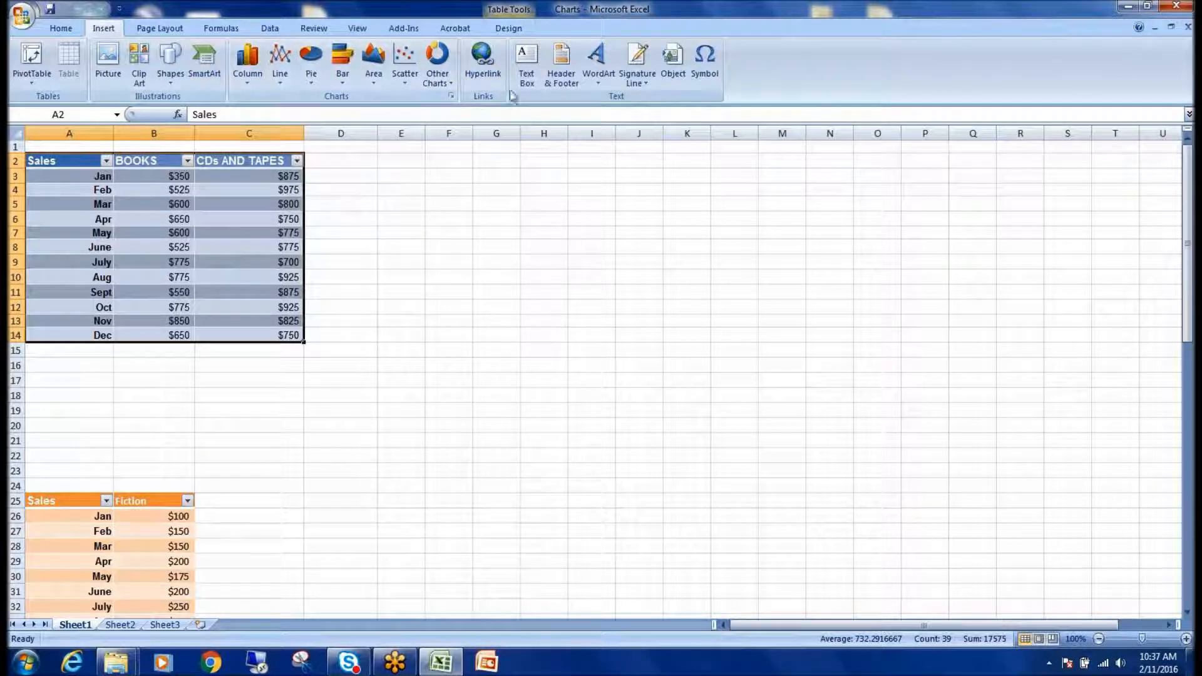
click(451, 97)
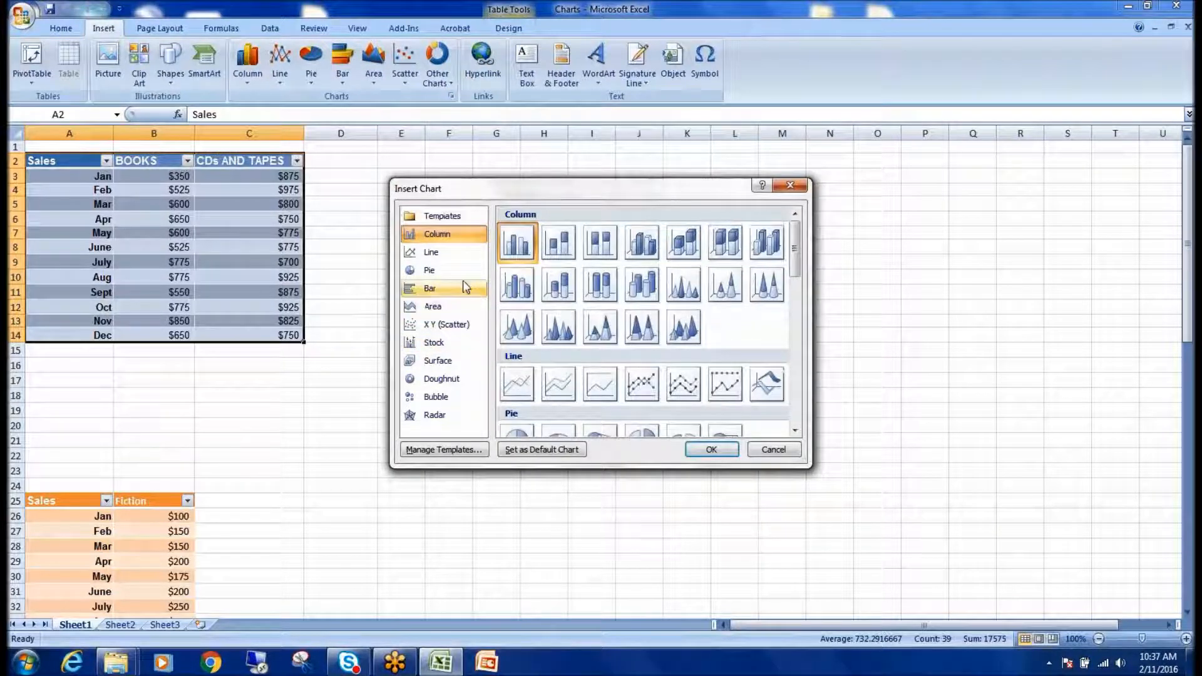
- Look through the available chart types, including Pie, Line, Bar, Area, X Y (Scatter), Surface, Radar and Doughnut, and return to Column
click(442, 273)
click(445, 250)
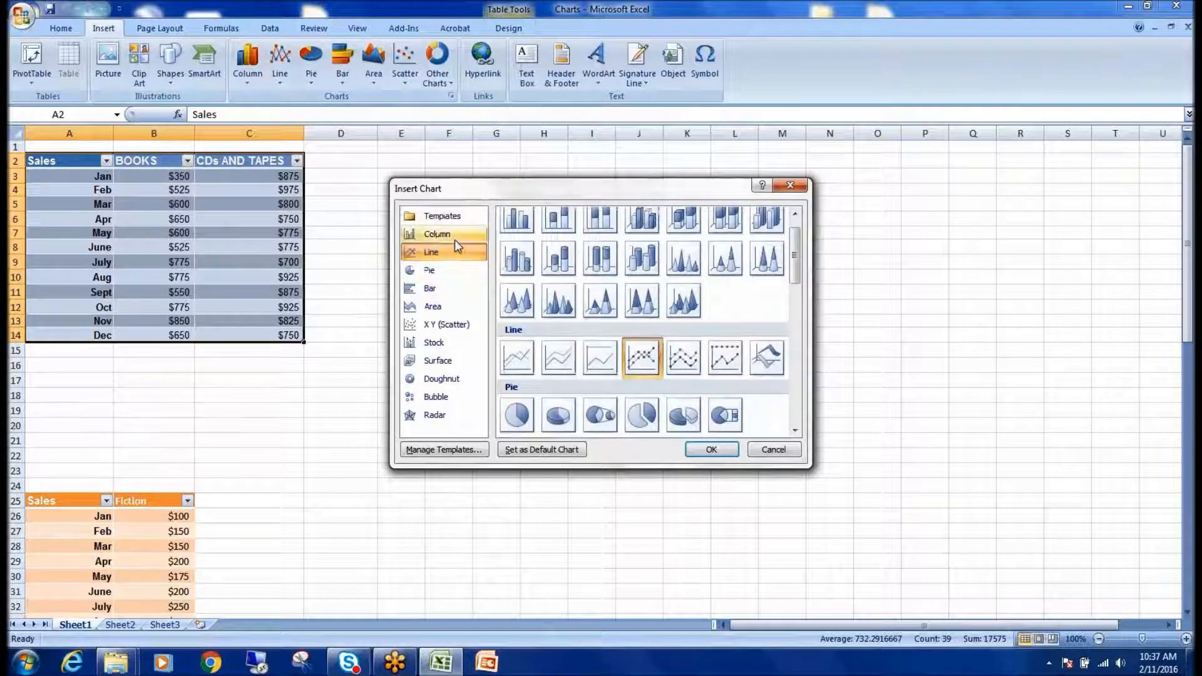
click(446, 234)
click(456, 253)
click(459, 269)
click(455, 287)
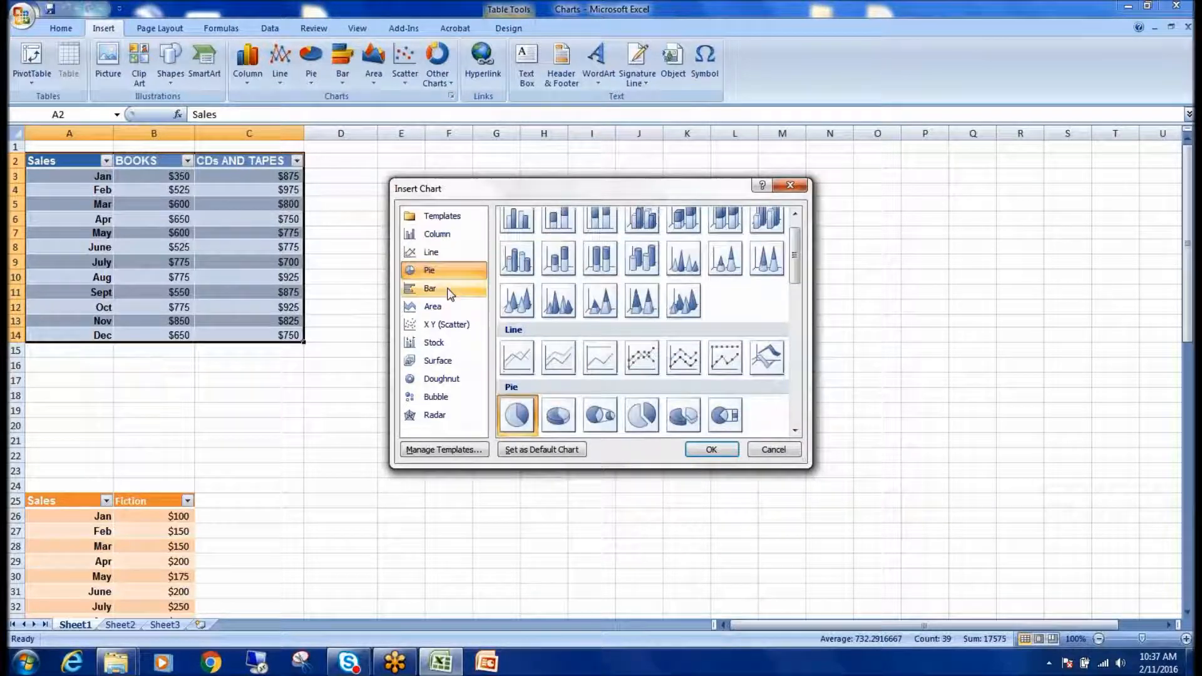
click(460, 307)
click(458, 324)
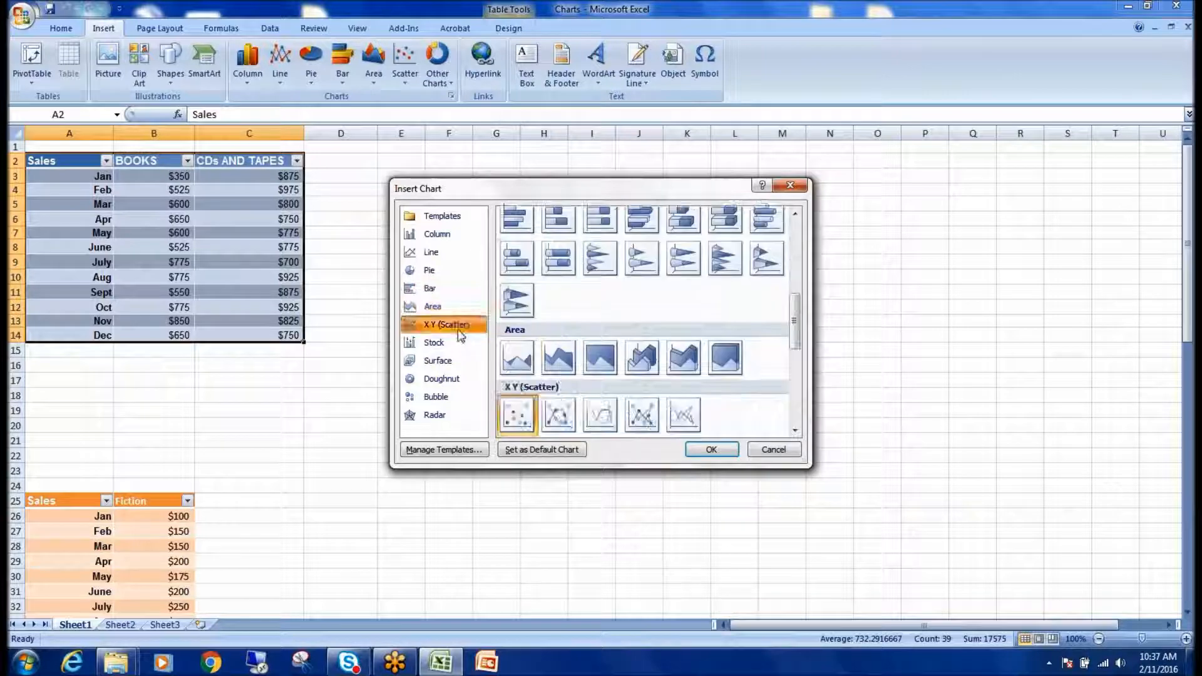
click(446, 360)
click(448, 417)
click(448, 379)
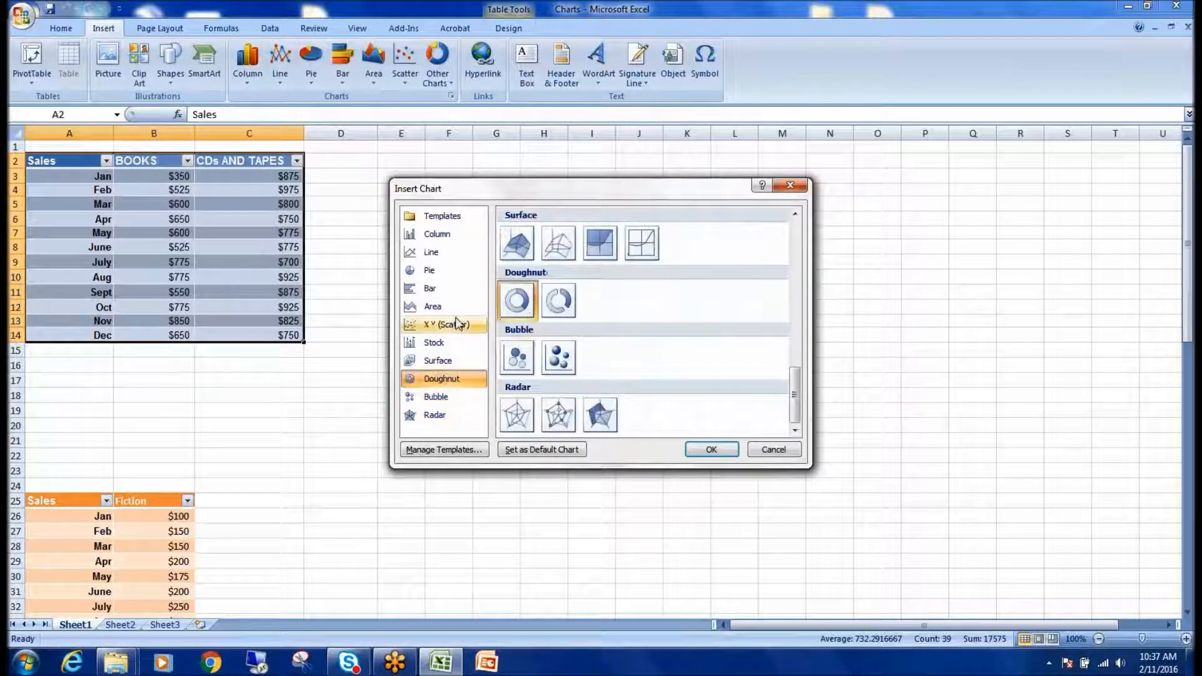
click(448, 240)
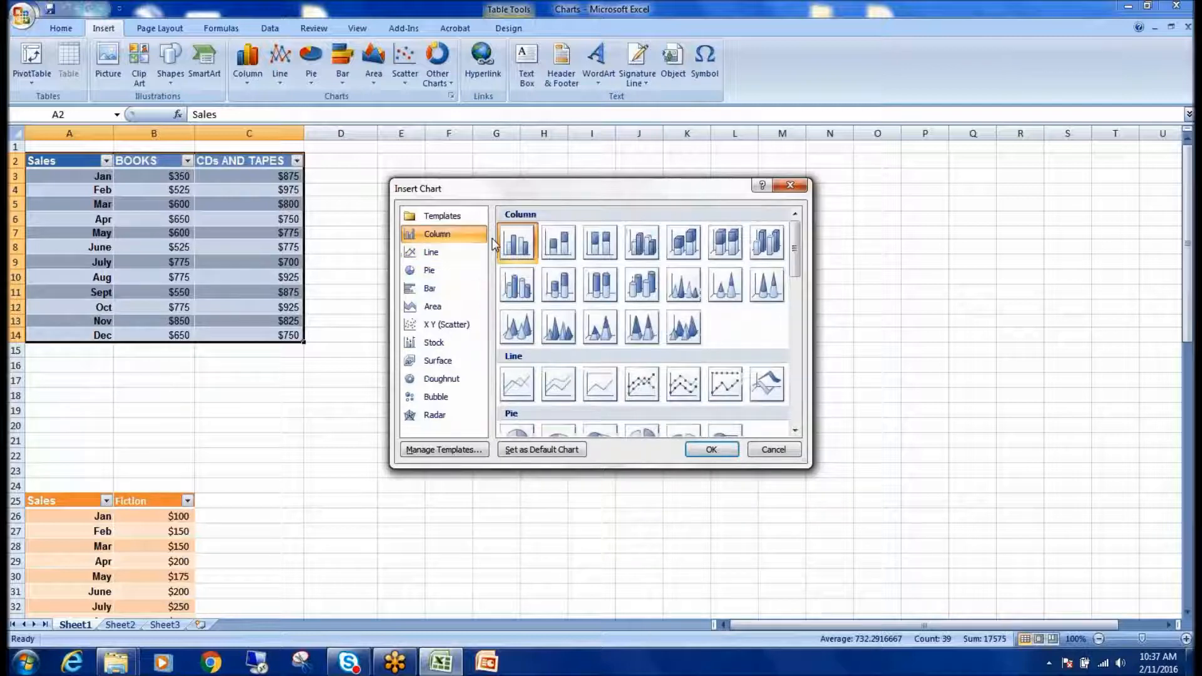
- Insert a basic pie chart from the BOOKS and CDs AND TAPES sales table, and delete the chart again
click(437, 272)
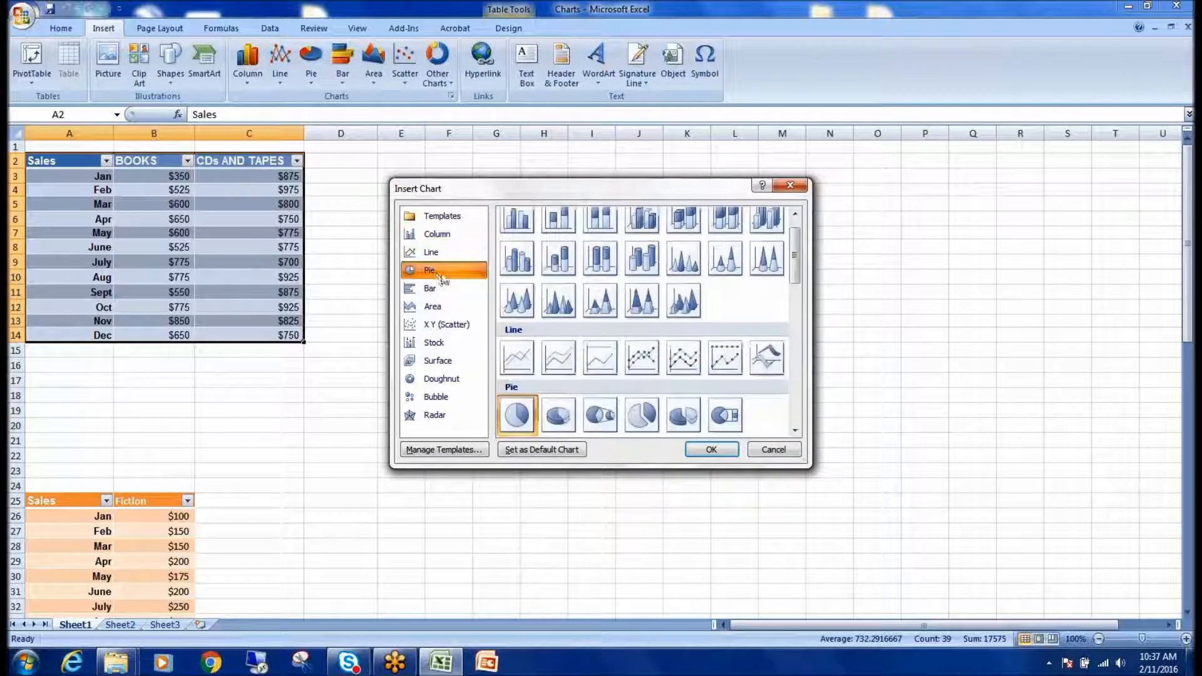
double_click(527, 413)
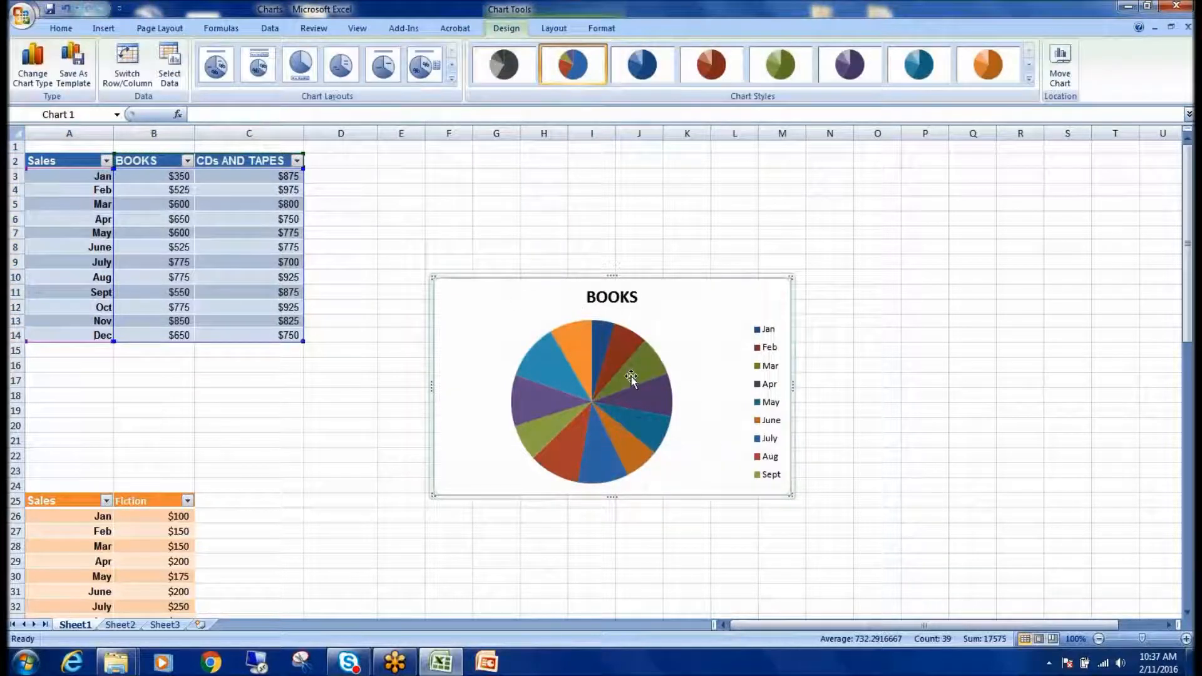
mouse_move(631, 377)
key(Delete)
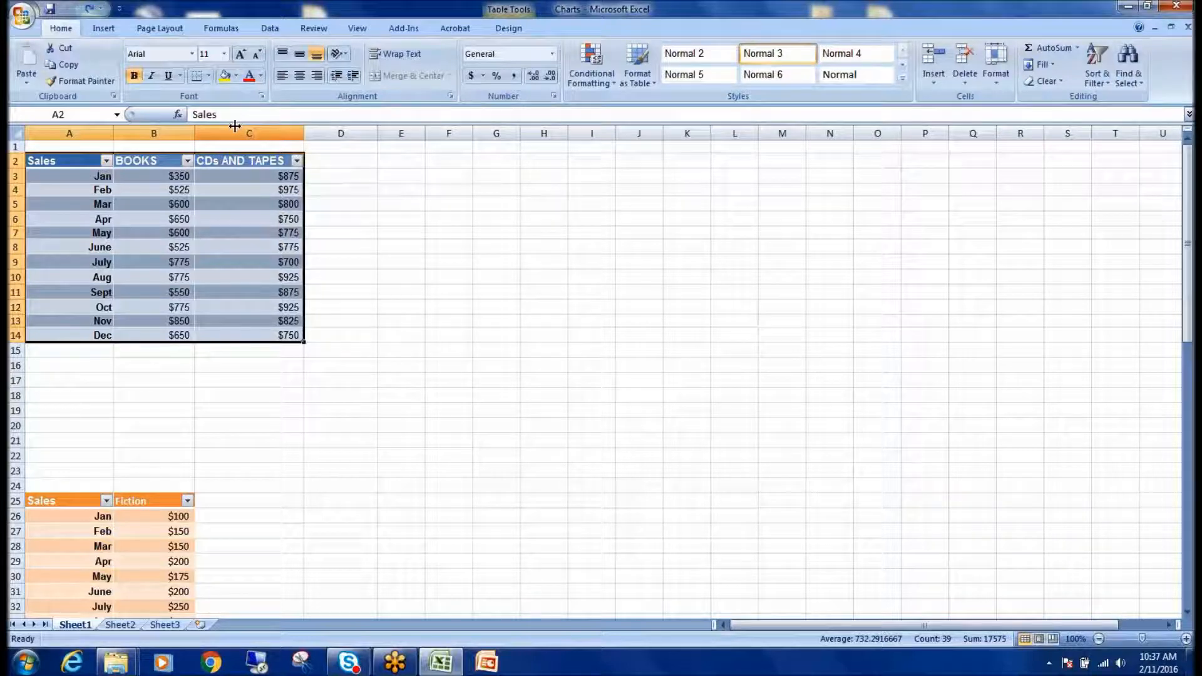
click(398, 225)
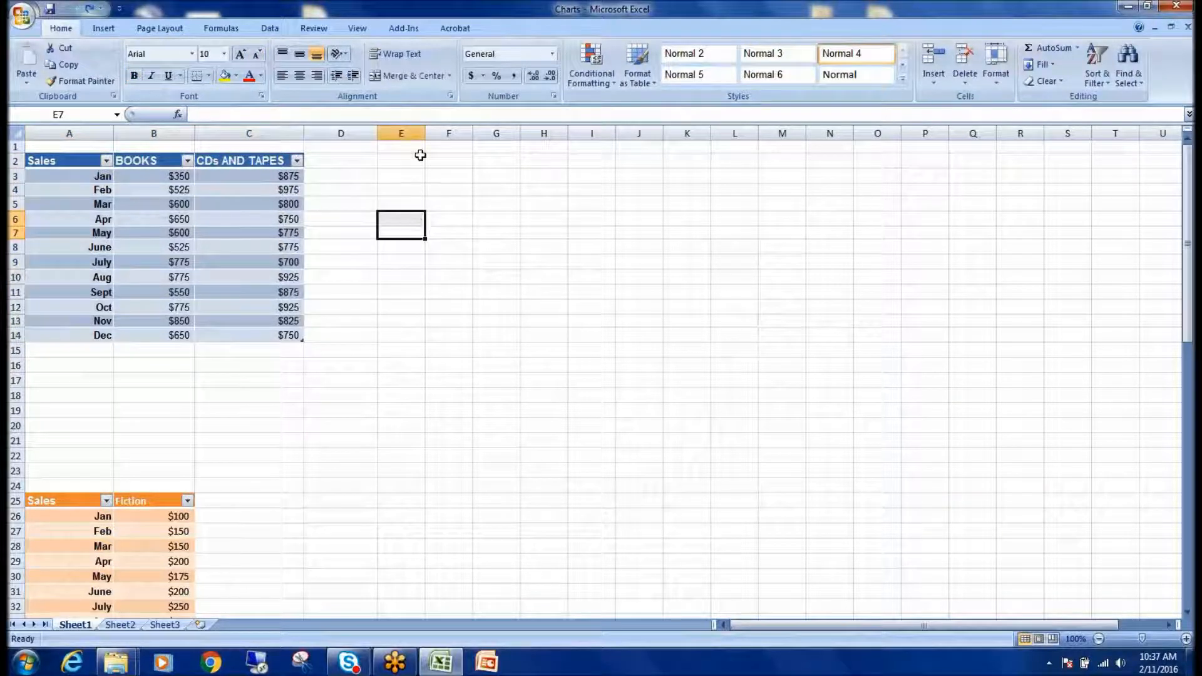
click(512, 217)
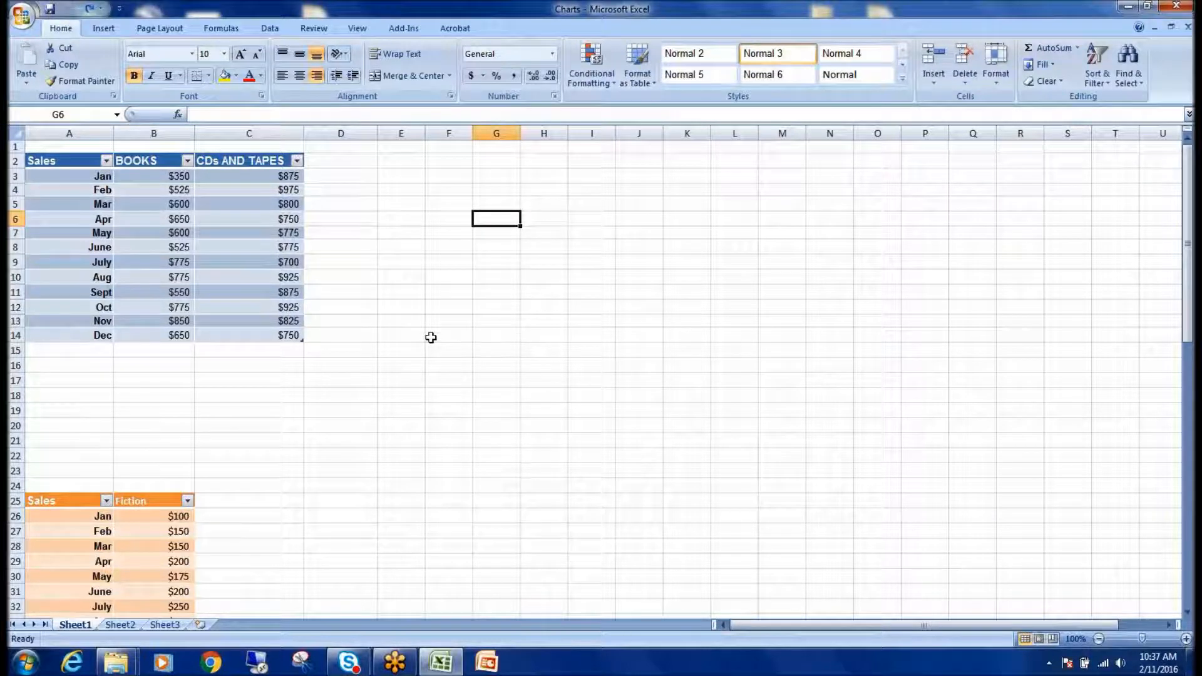
- Insert a 2-D clustered column chart from the sales table A2:C14 and place it beside the table, starting in column D
drag(290, 335, 66, 164)
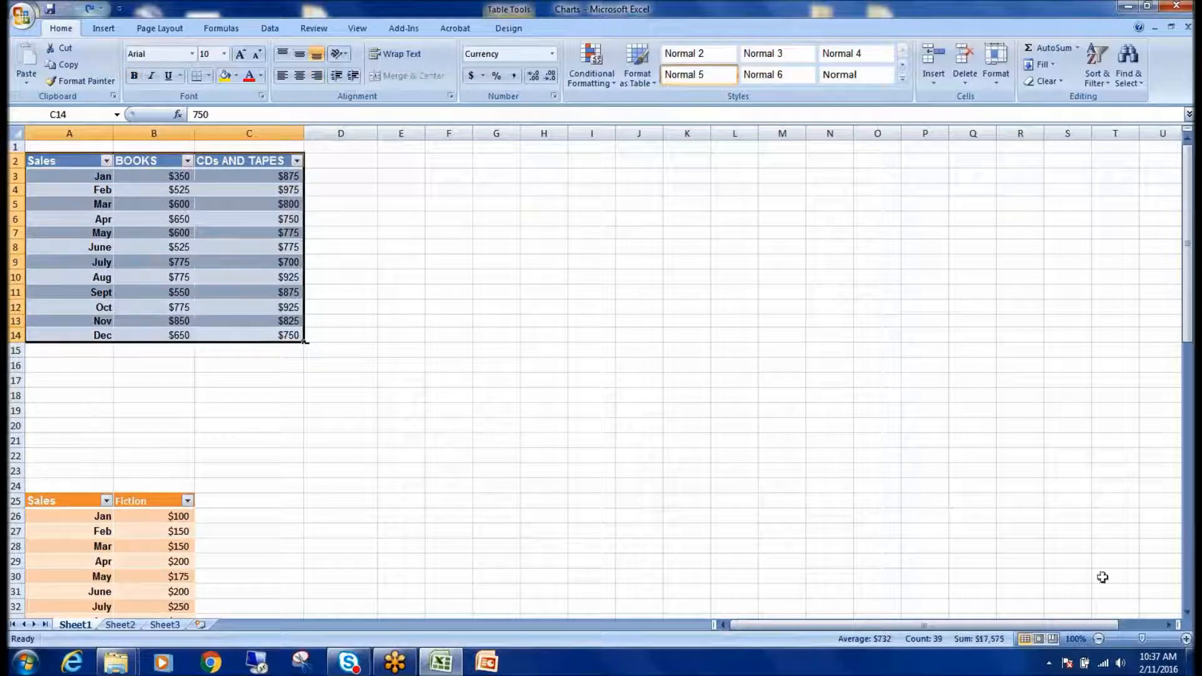
click(685, 23)
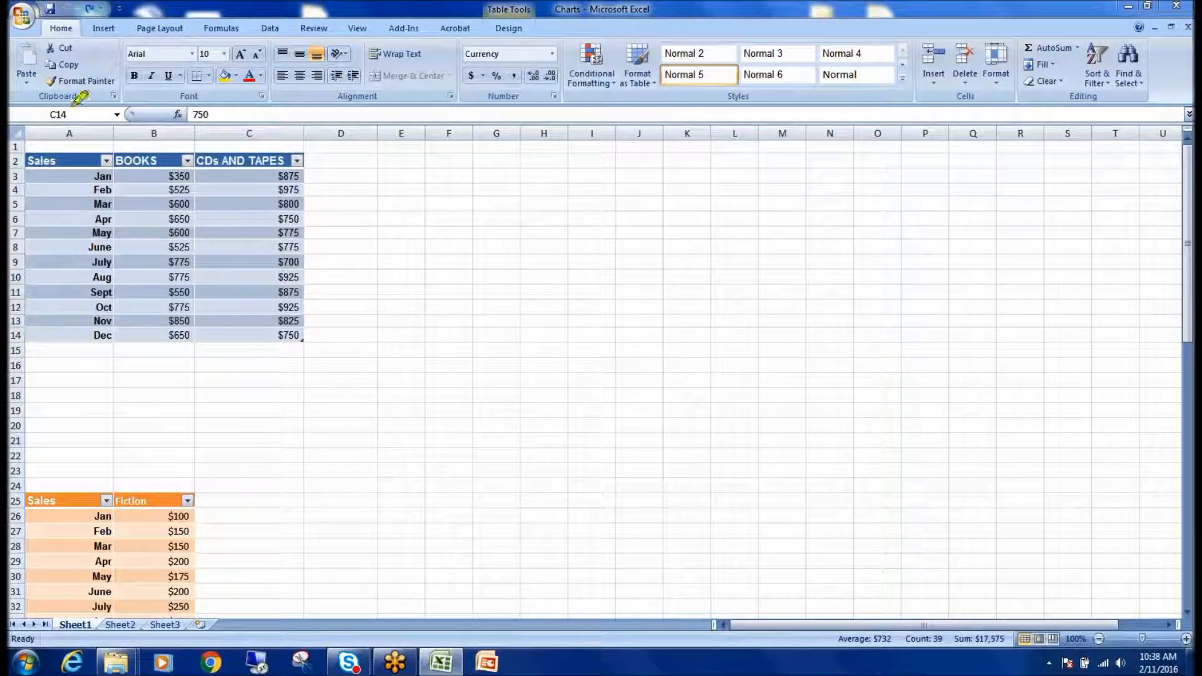
mouse_move(28, 161)
mouse_down()
mouse_move(288, 159)
mouse_move(290, 341)
mouse_move(94, 325)
mouse_move(65, 237)
mouse_move(60, 149)
mouse_up()
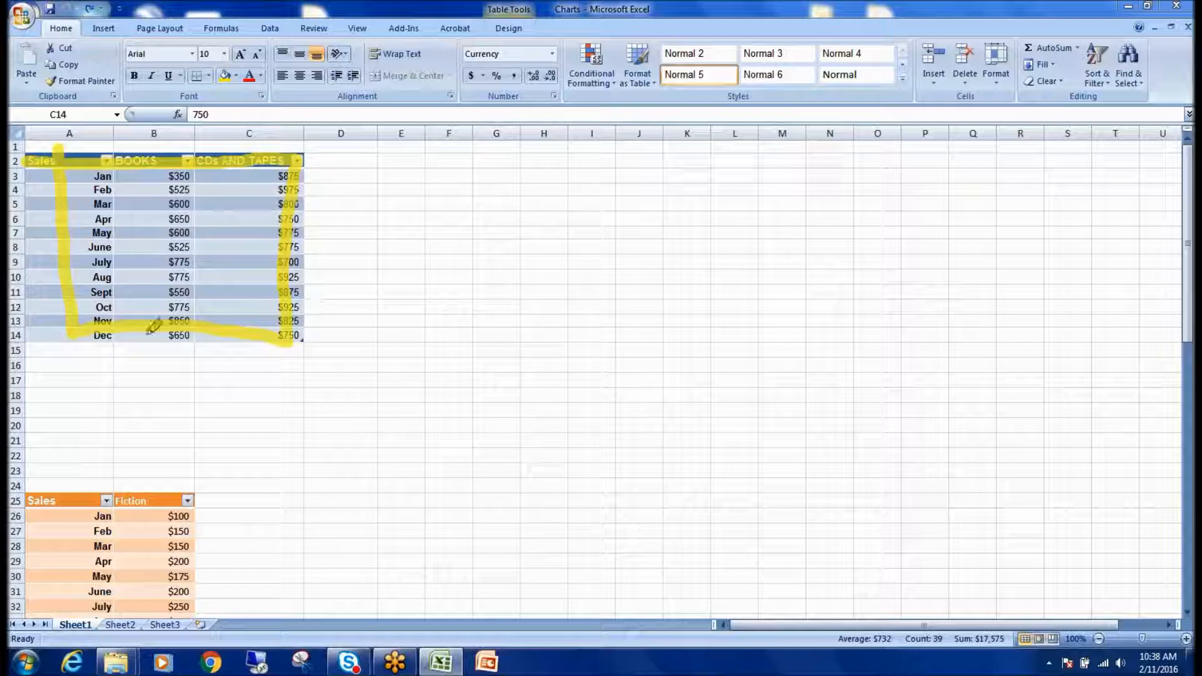
click(656, 58)
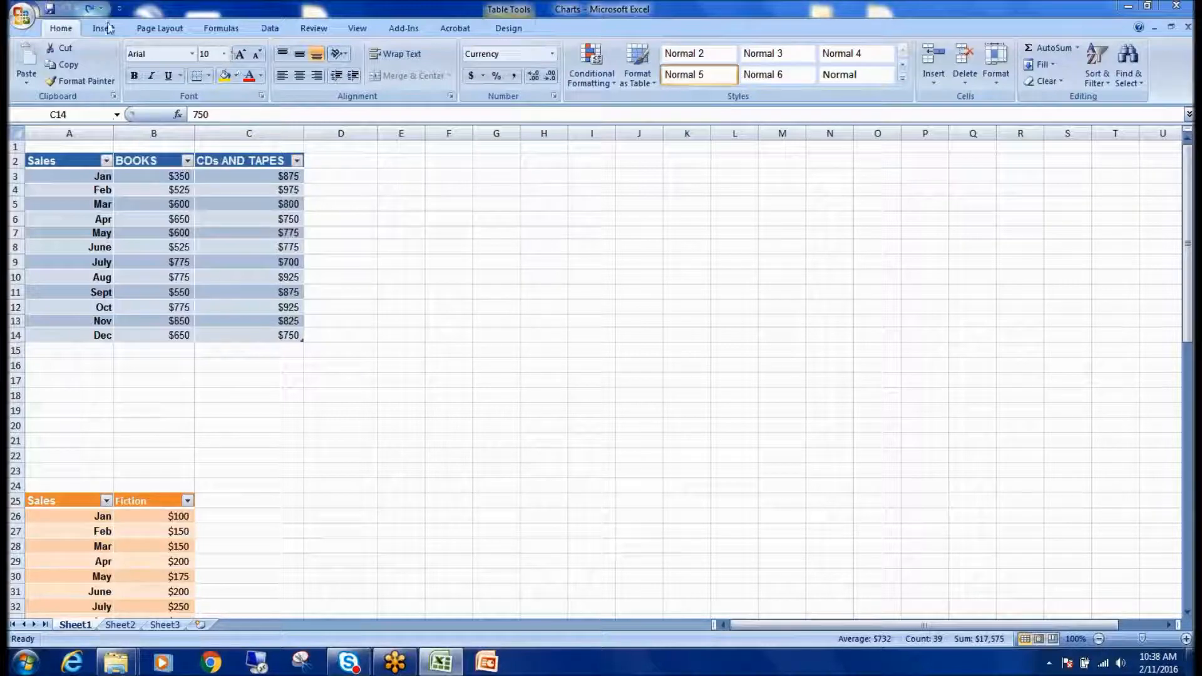
key(ctrl+a)
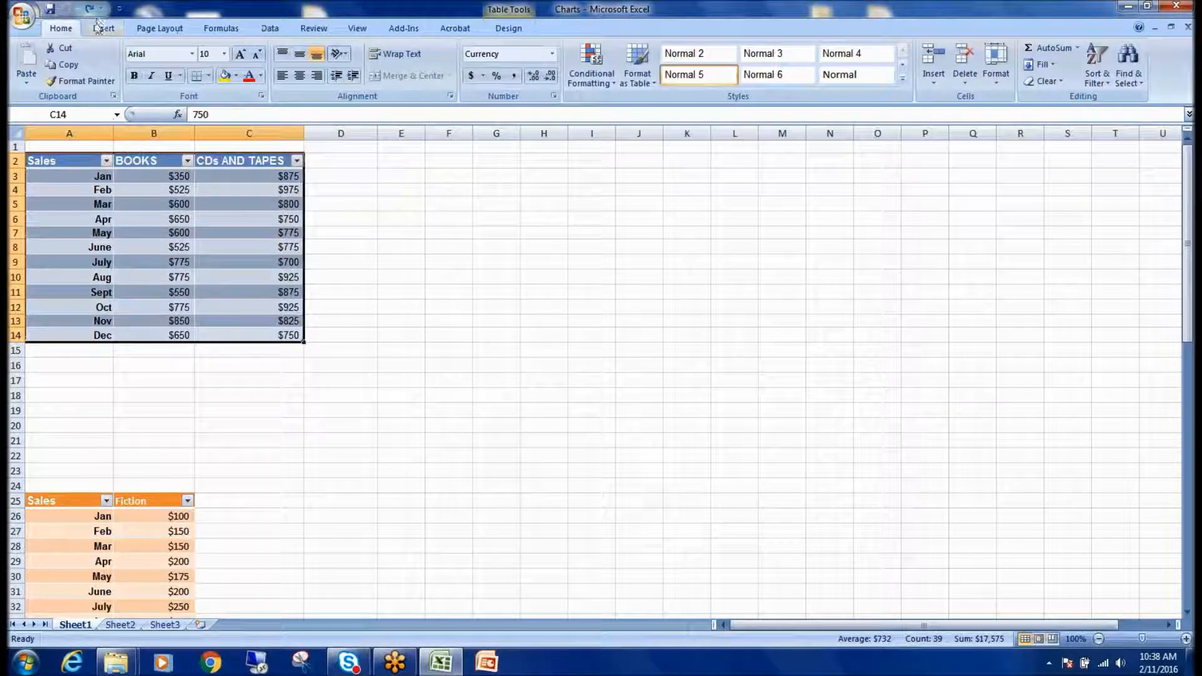
click(101, 28)
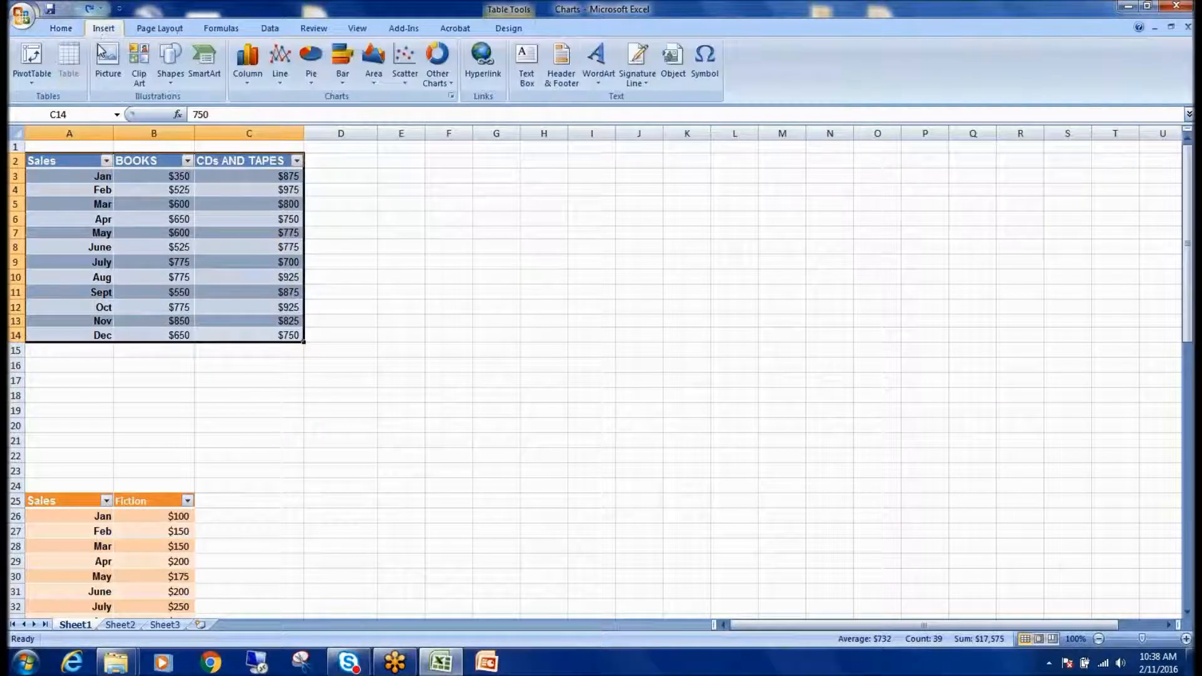
click(248, 65)
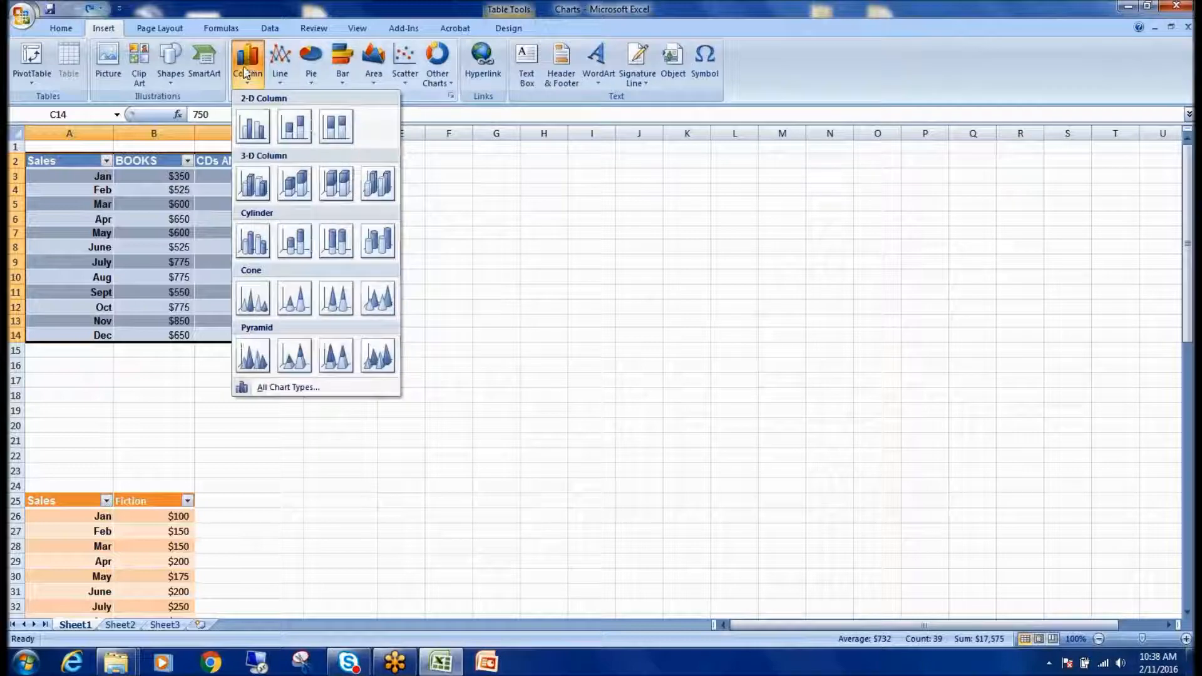
click(253, 128)
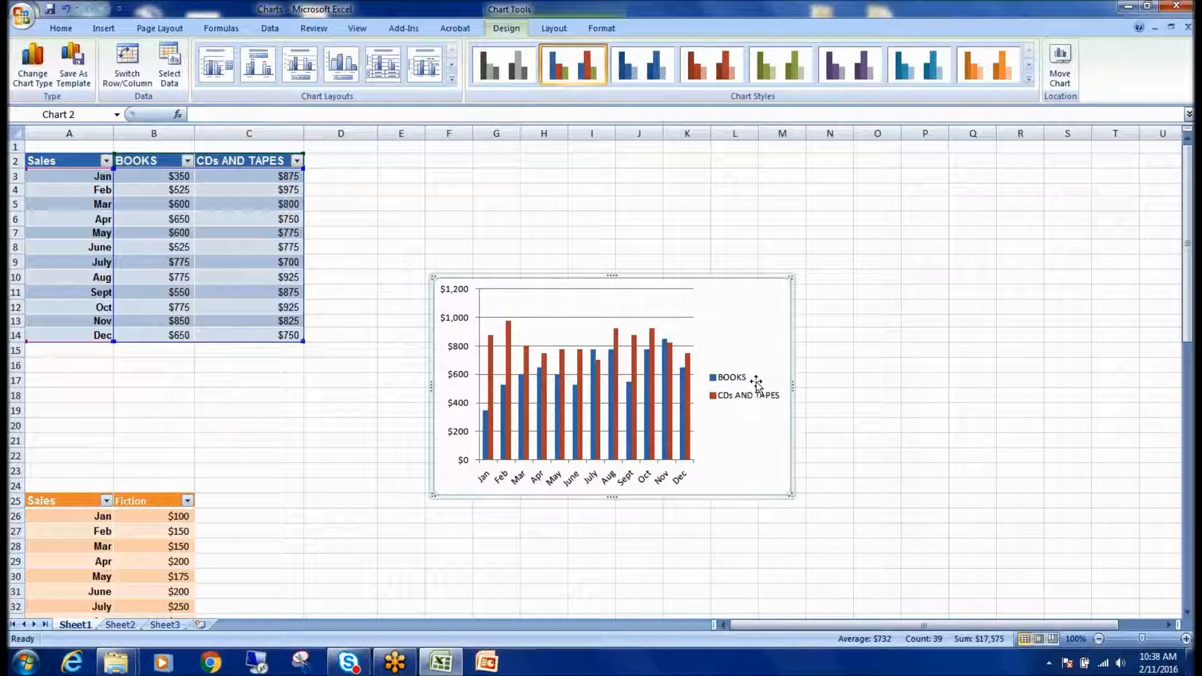
drag(592, 274, 416, 375)
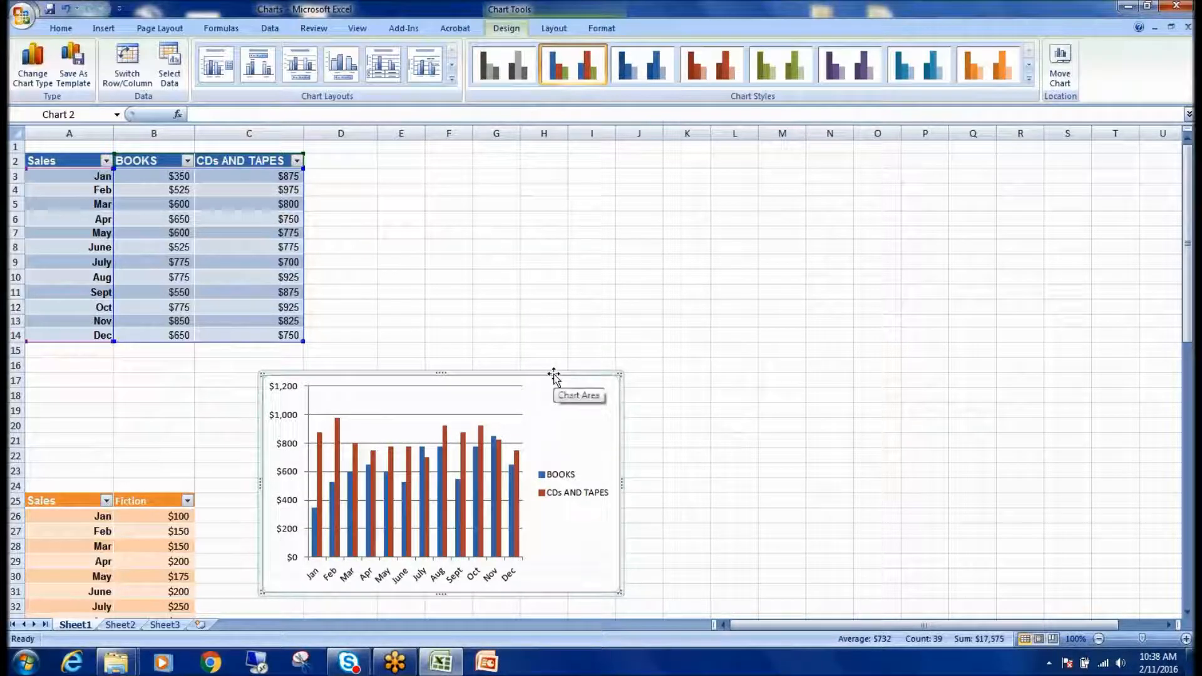
drag(557, 375, 618, 148)
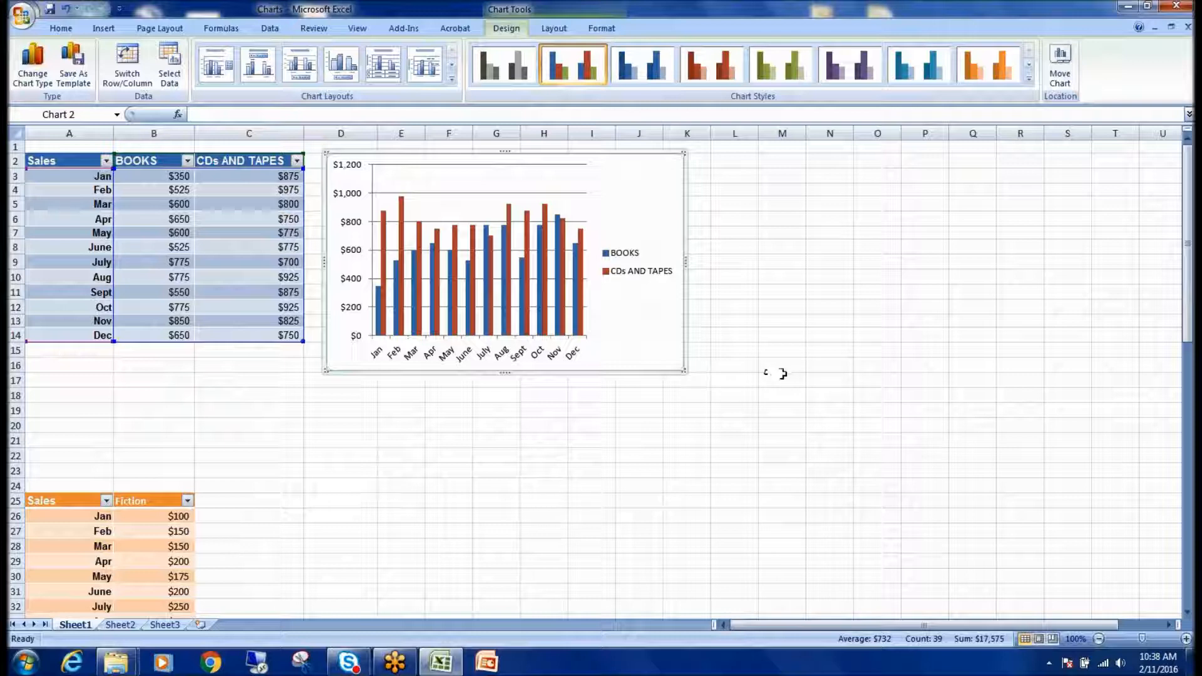
- Try several chart styles on the column chart, including the grayscale one, and return to the blue-and-red style
click(785, 78)
click(840, 76)
click(915, 70)
click(713, 70)
click(656, 83)
click(573, 78)
click(512, 82)
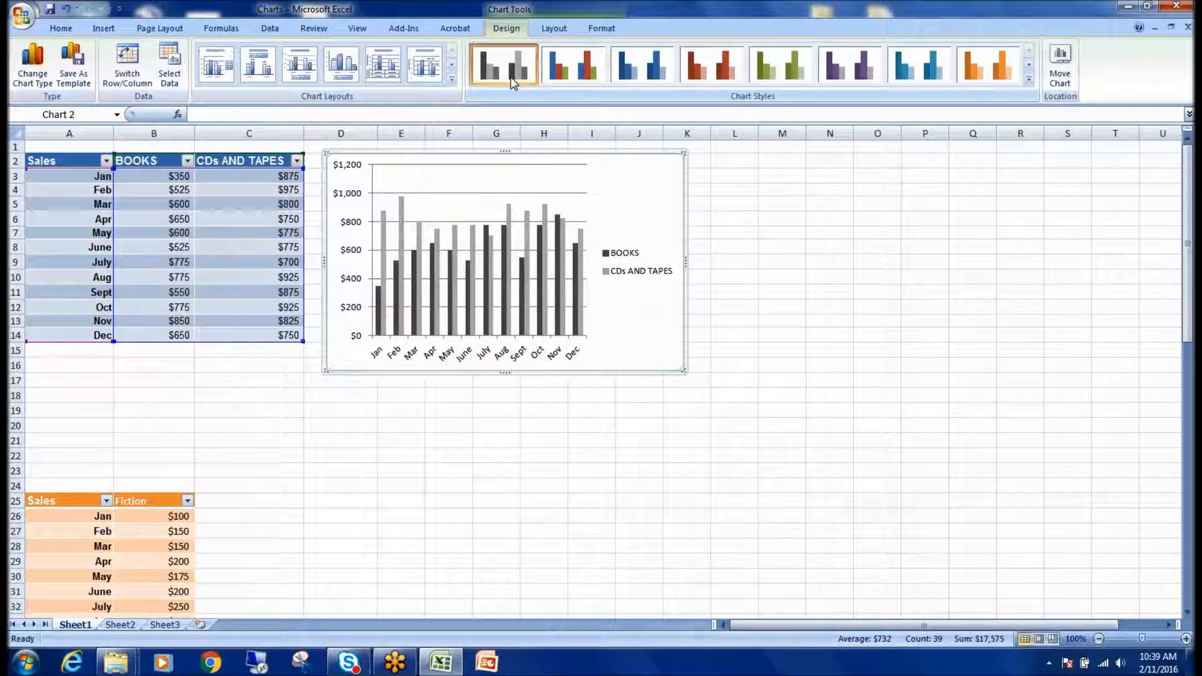
click(569, 72)
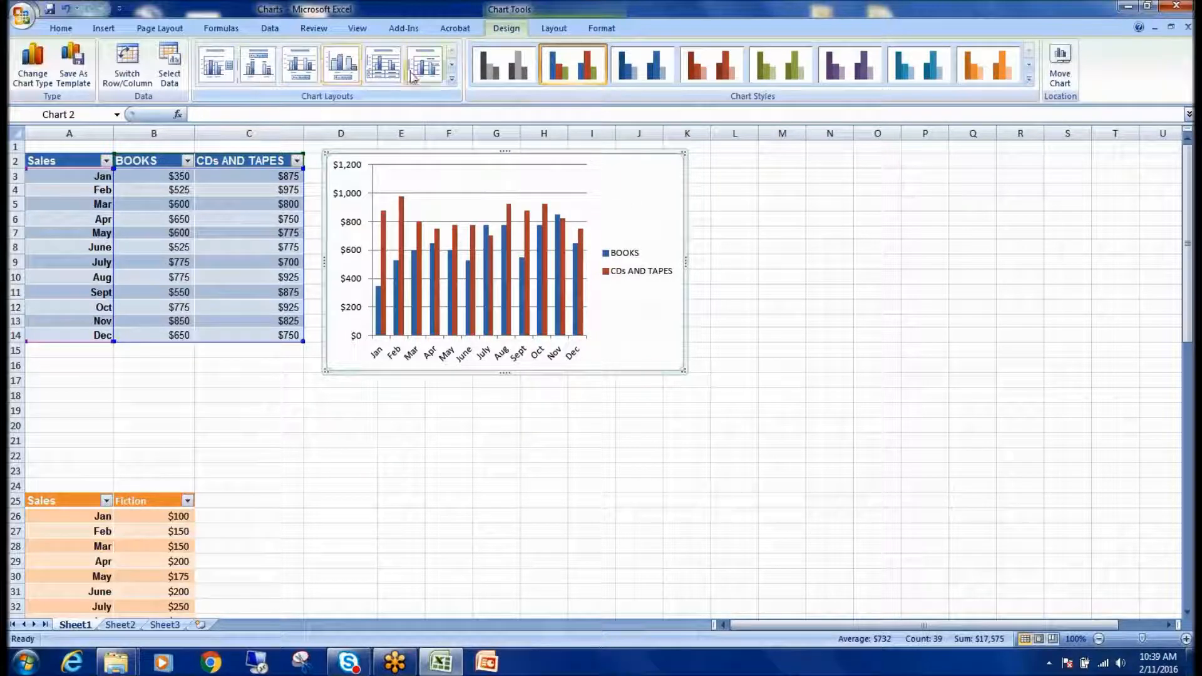
- Try chart layouts with data labels, a data table and an axis title, ending on the one with a chart title and side legend
click(220, 74)
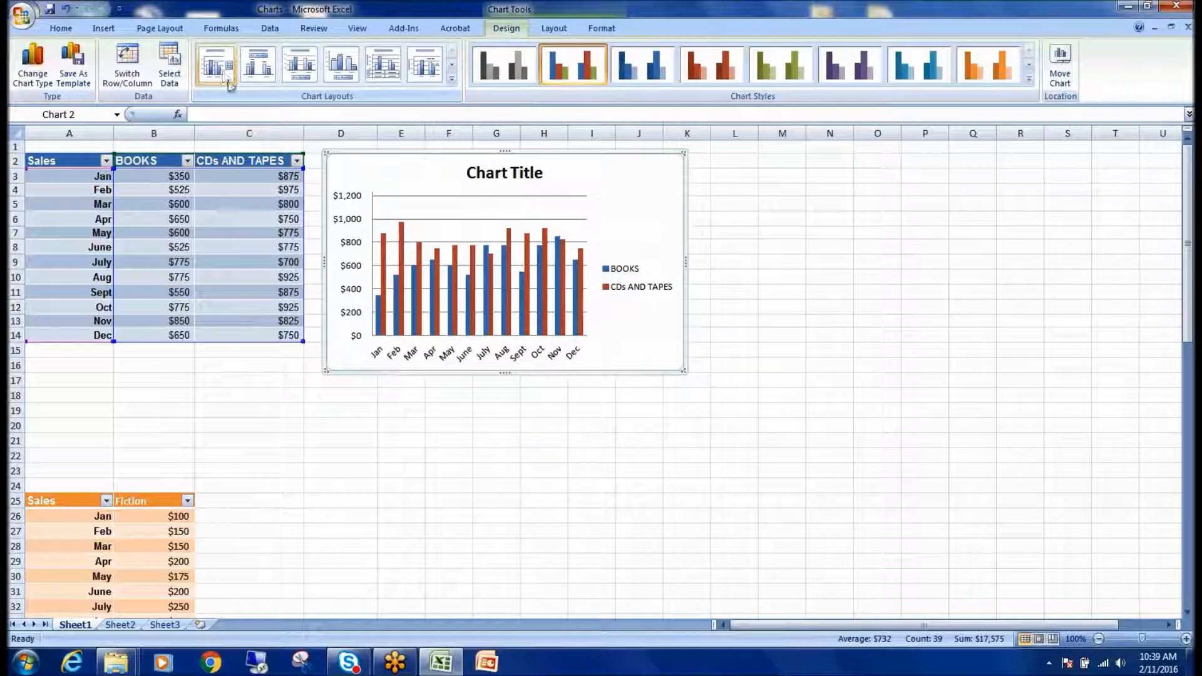
click(259, 73)
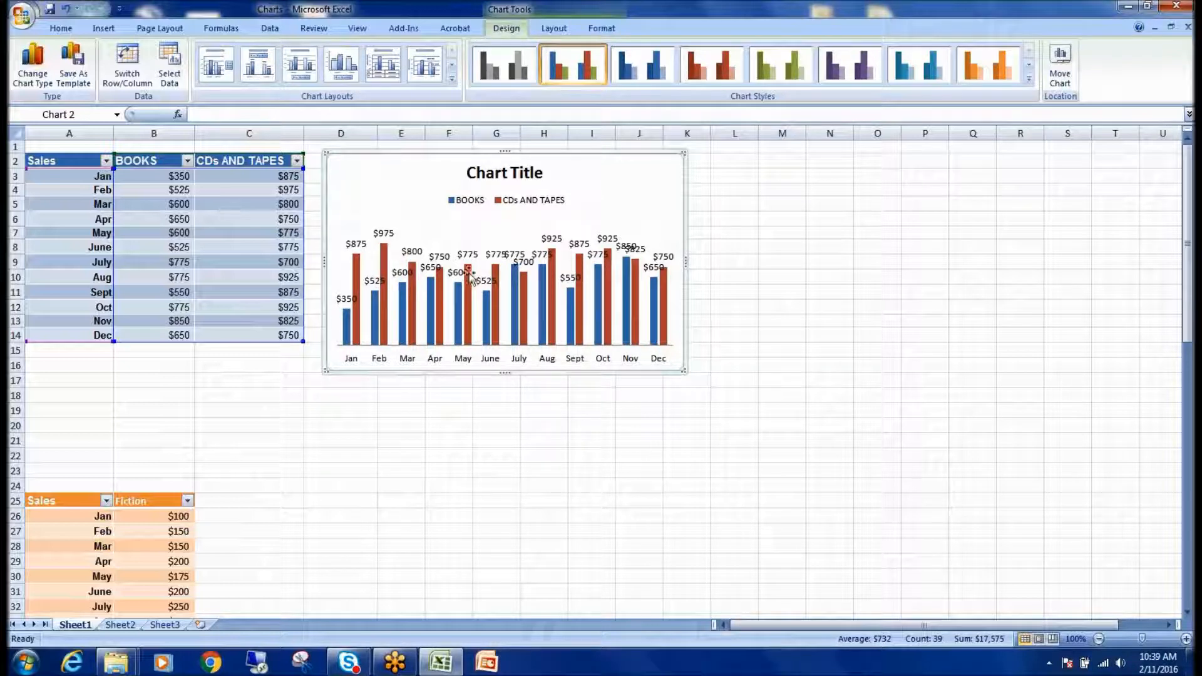
click(296, 68)
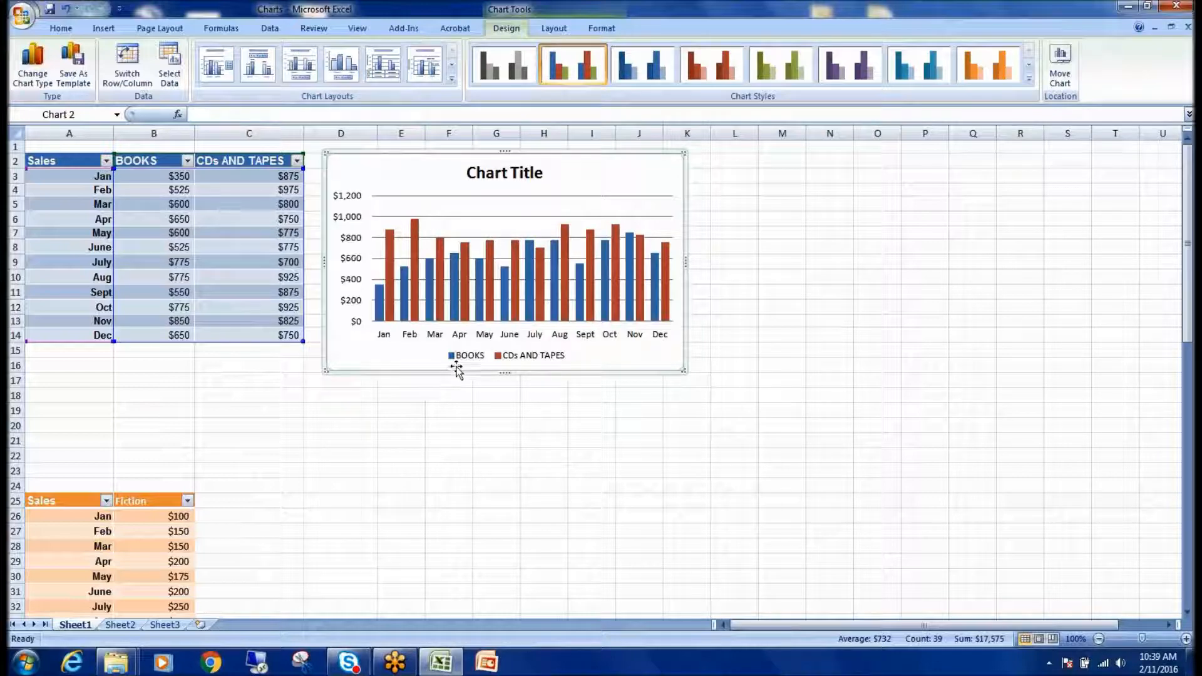
click(342, 68)
click(382, 70)
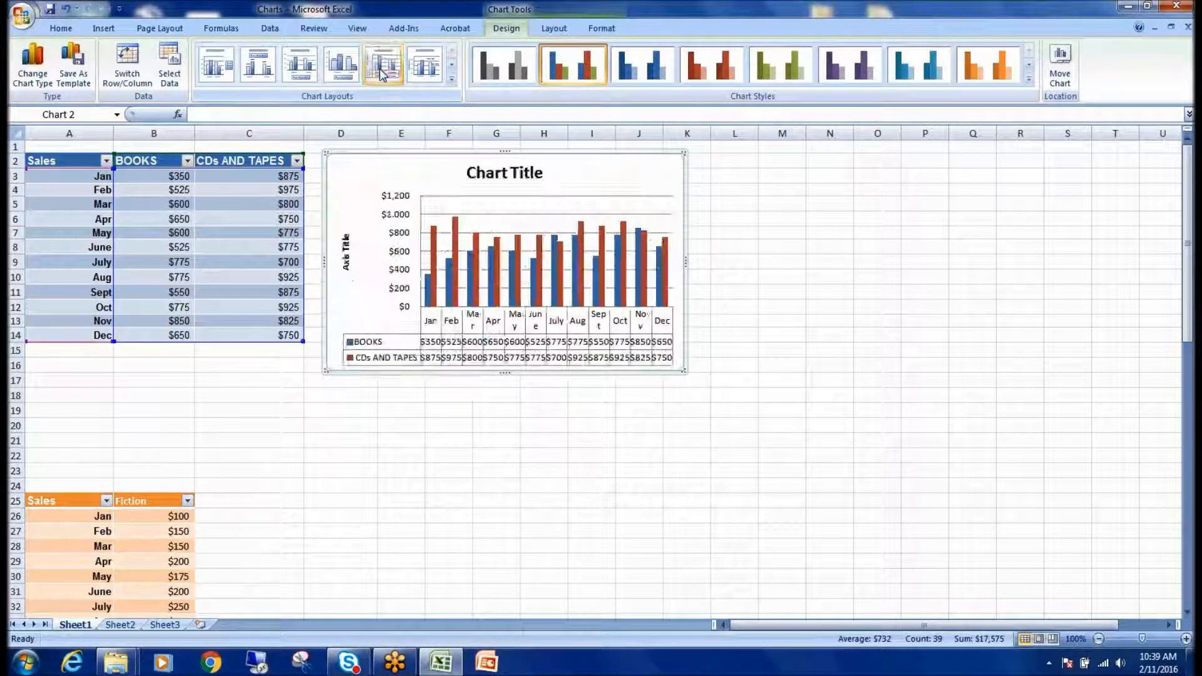
click(424, 69)
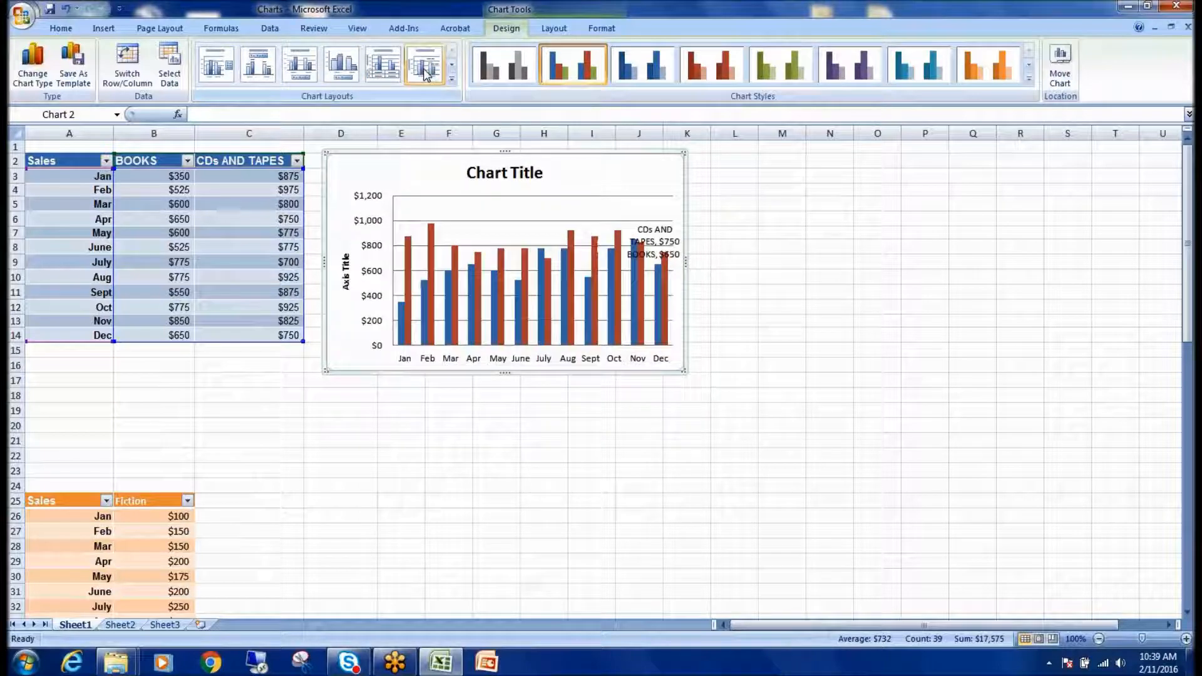
click(299, 68)
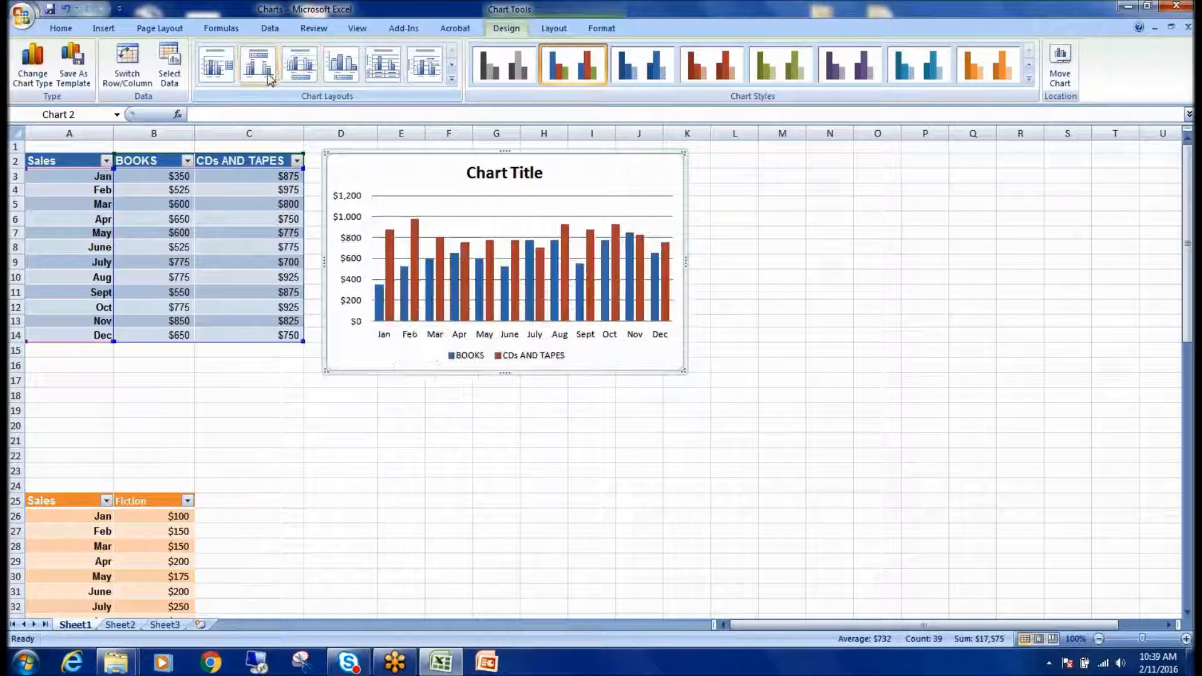
click(269, 81)
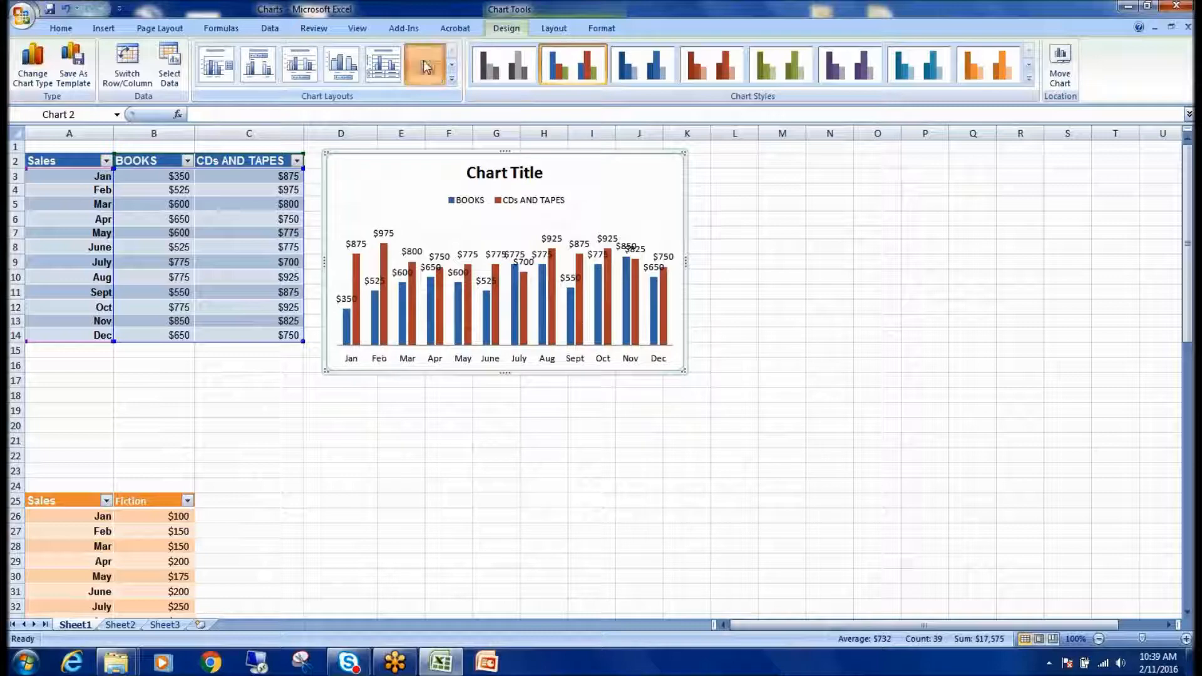
click(424, 69)
click(299, 67)
click(257, 67)
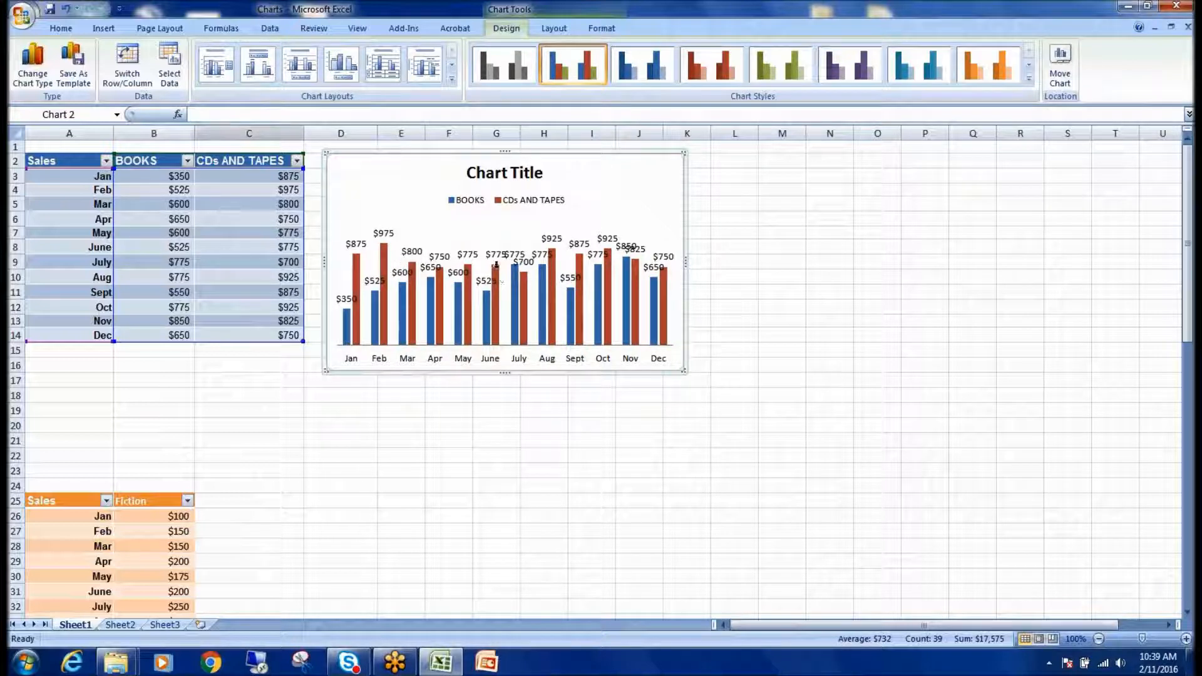
click(224, 65)
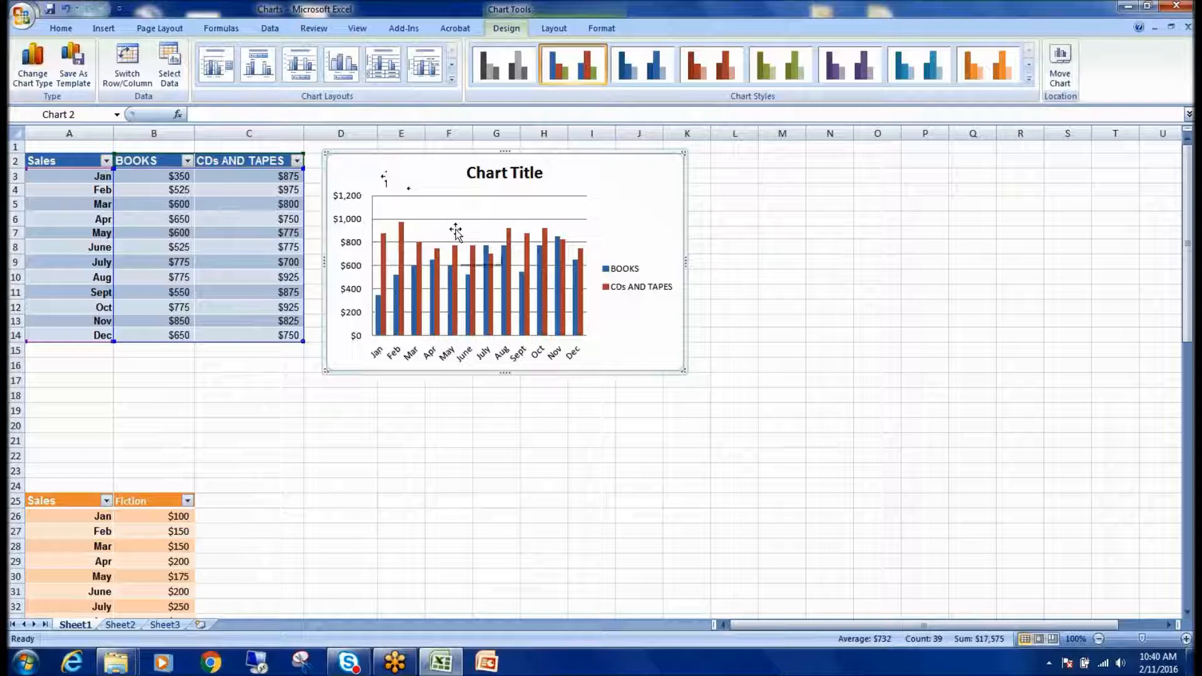
- Apply the last chart layout, without a title, and enlarge the chart to reach about column R and row 30
click(452, 78)
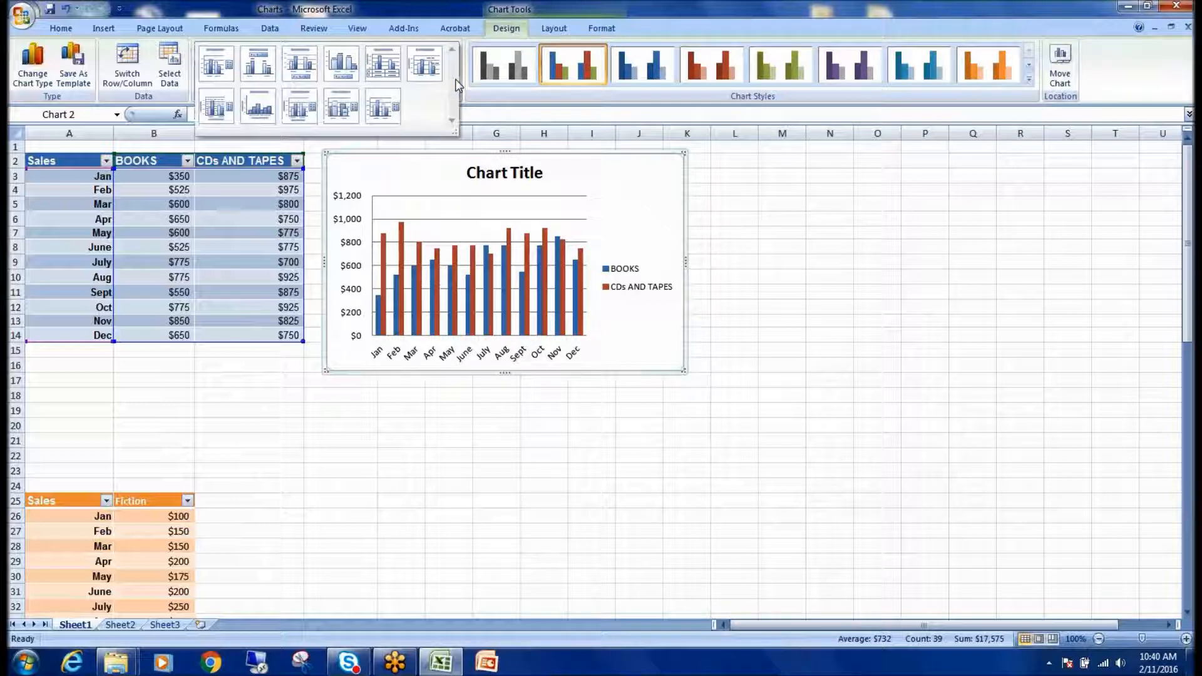
click(385, 106)
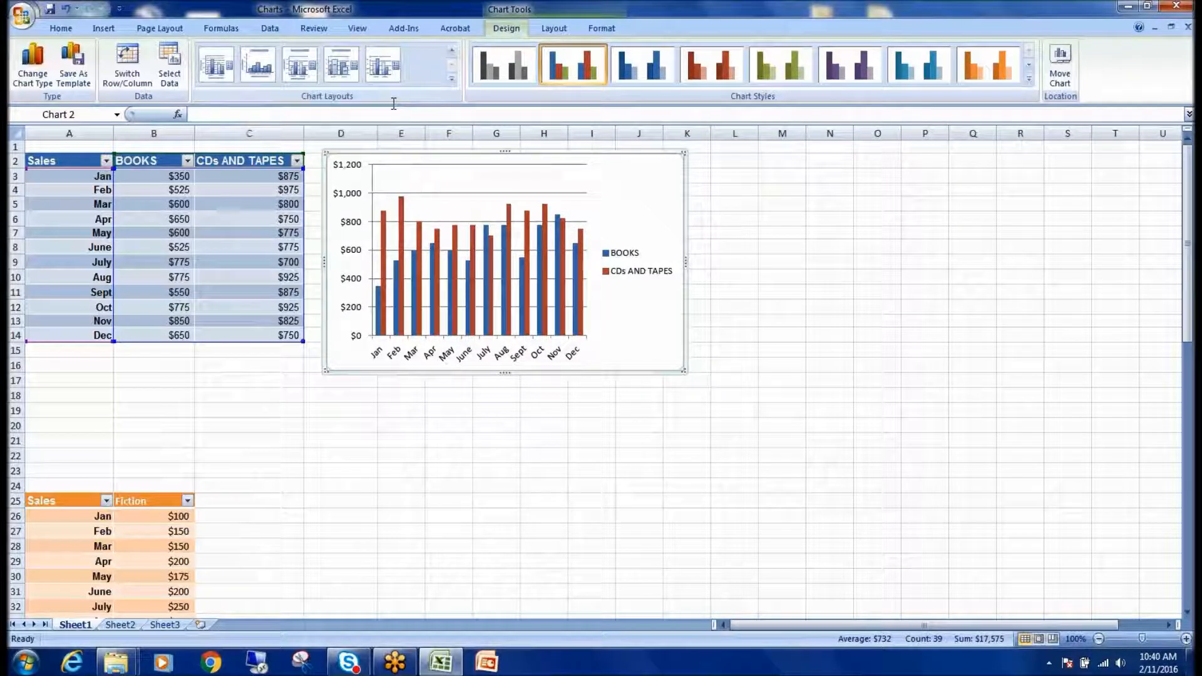
click(342, 70)
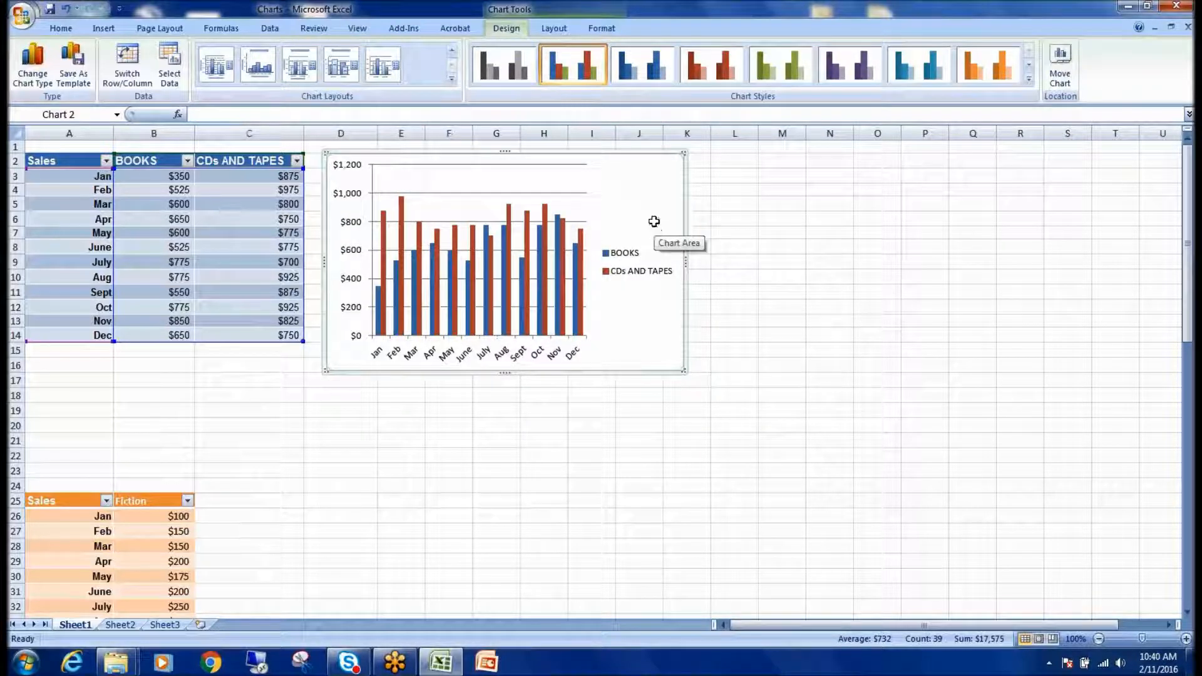
drag(687, 372, 1057, 583)
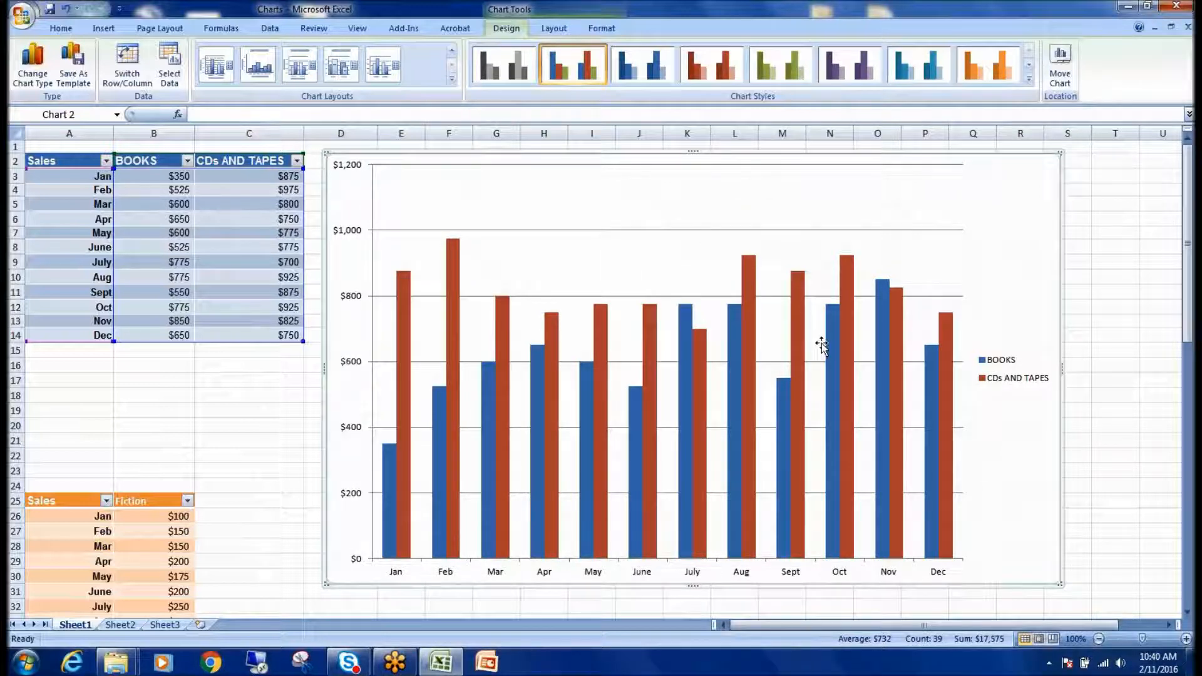
- Glance at Sheet2, return to Sheet1 and delete the column chart along with its gridlines
click(121, 625)
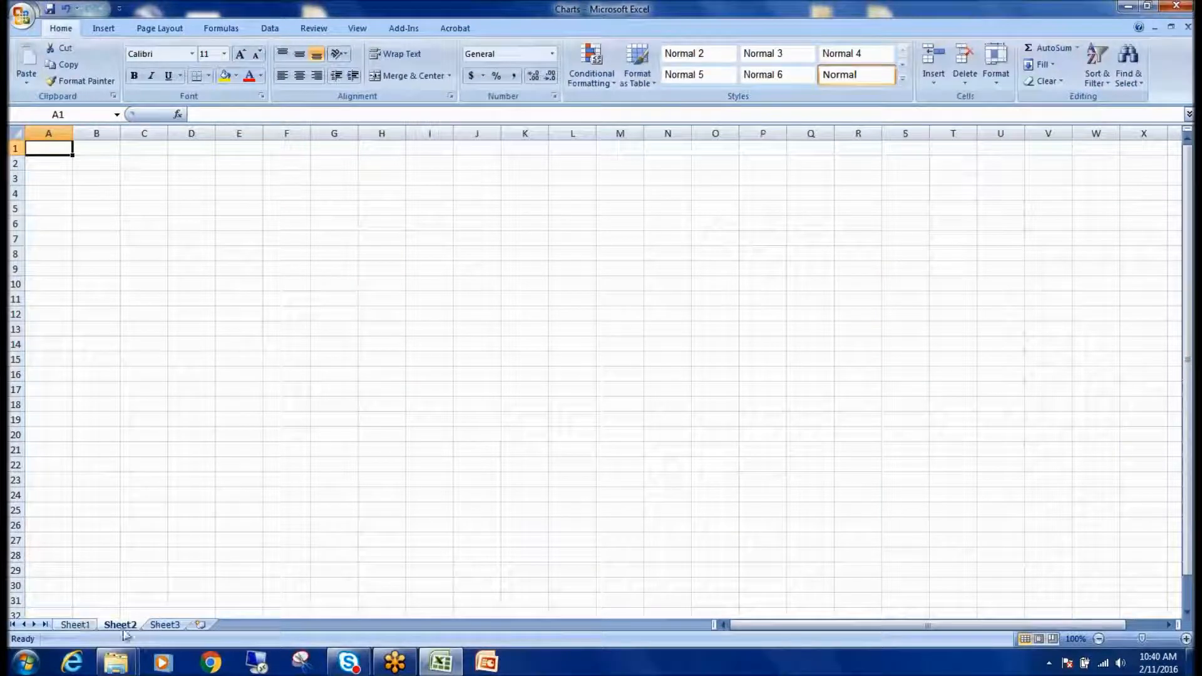
click(84, 626)
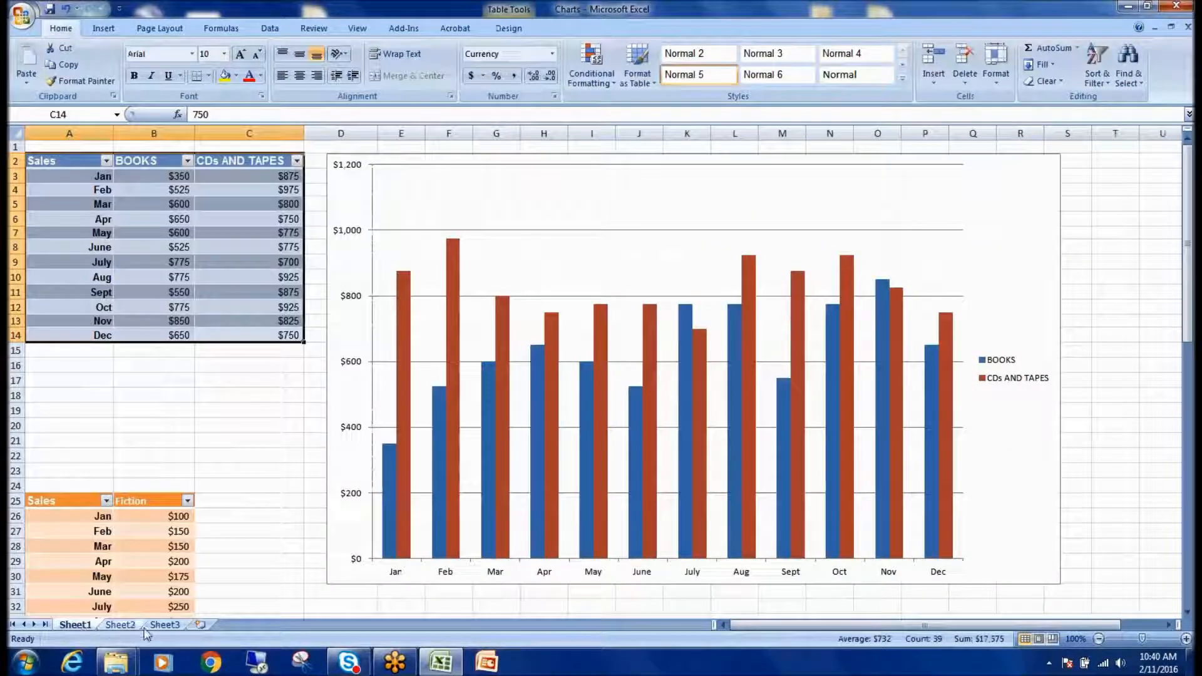
click(546, 174)
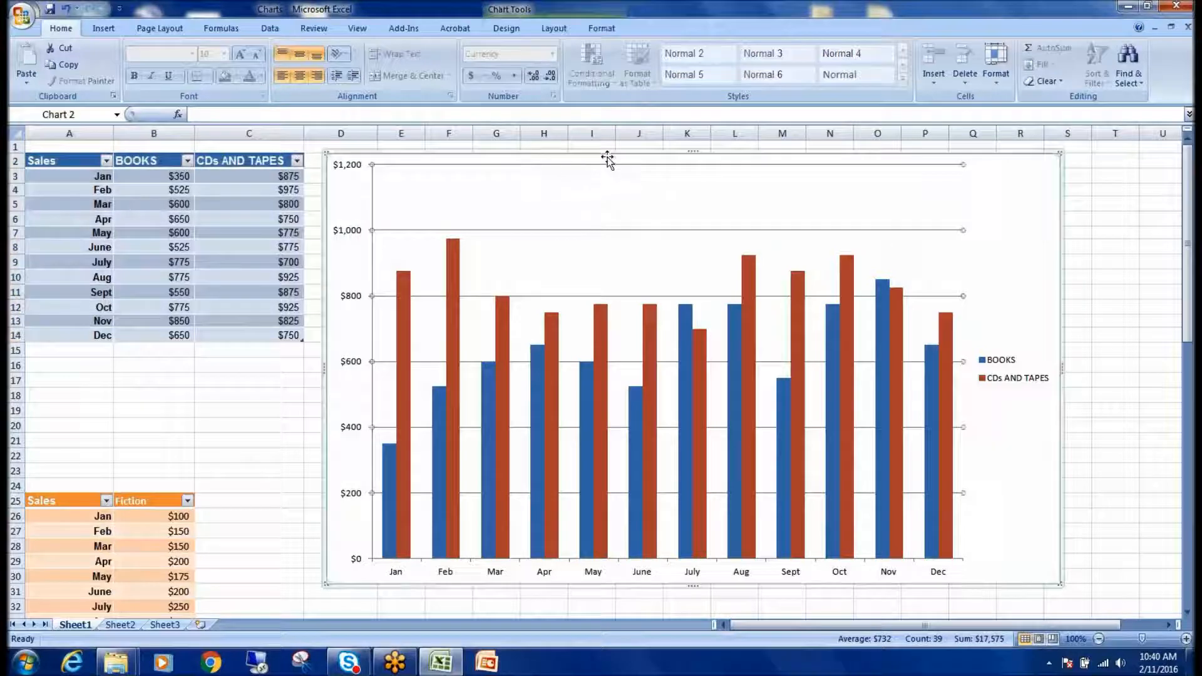
key(Delete)
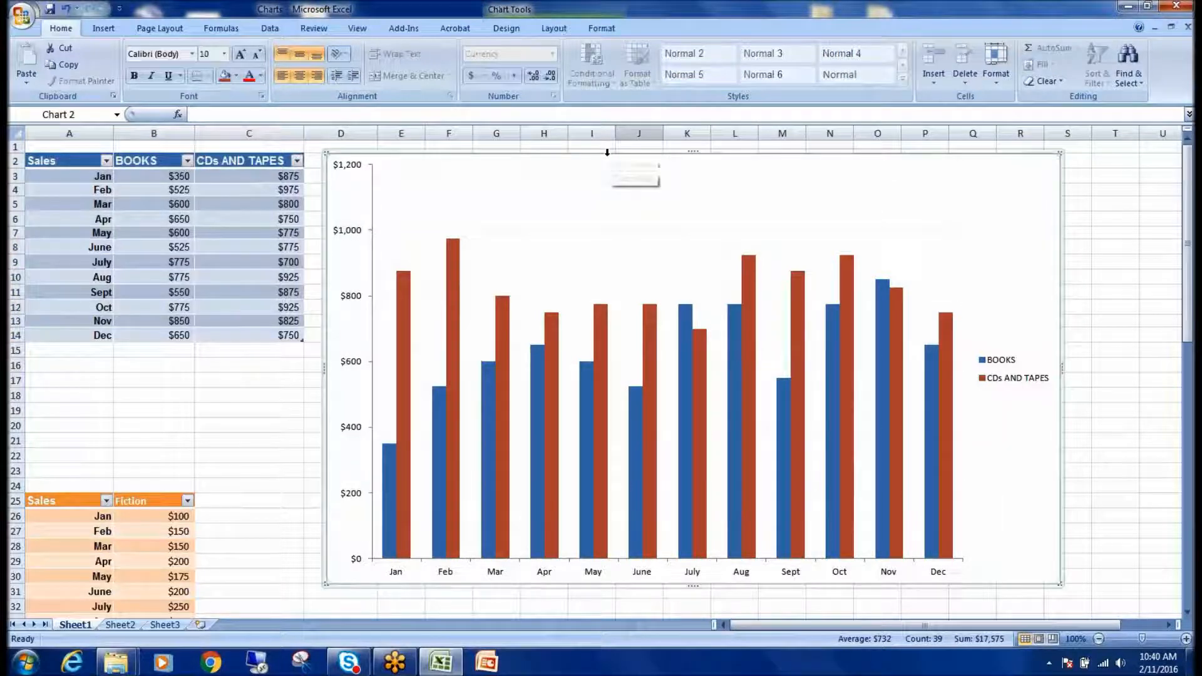
click(1071, 175)
click(1057, 174)
key(Delete)
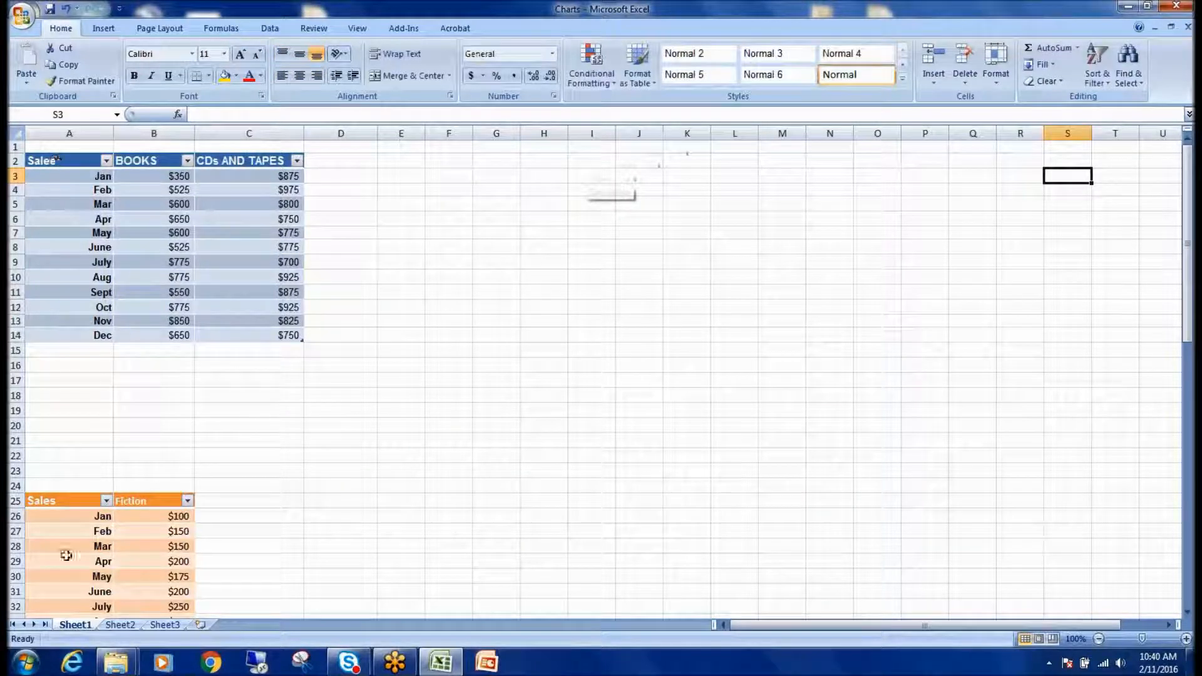
- Insert an empty 2-D clustered column chart on the blank Sheet2
click(118, 622)
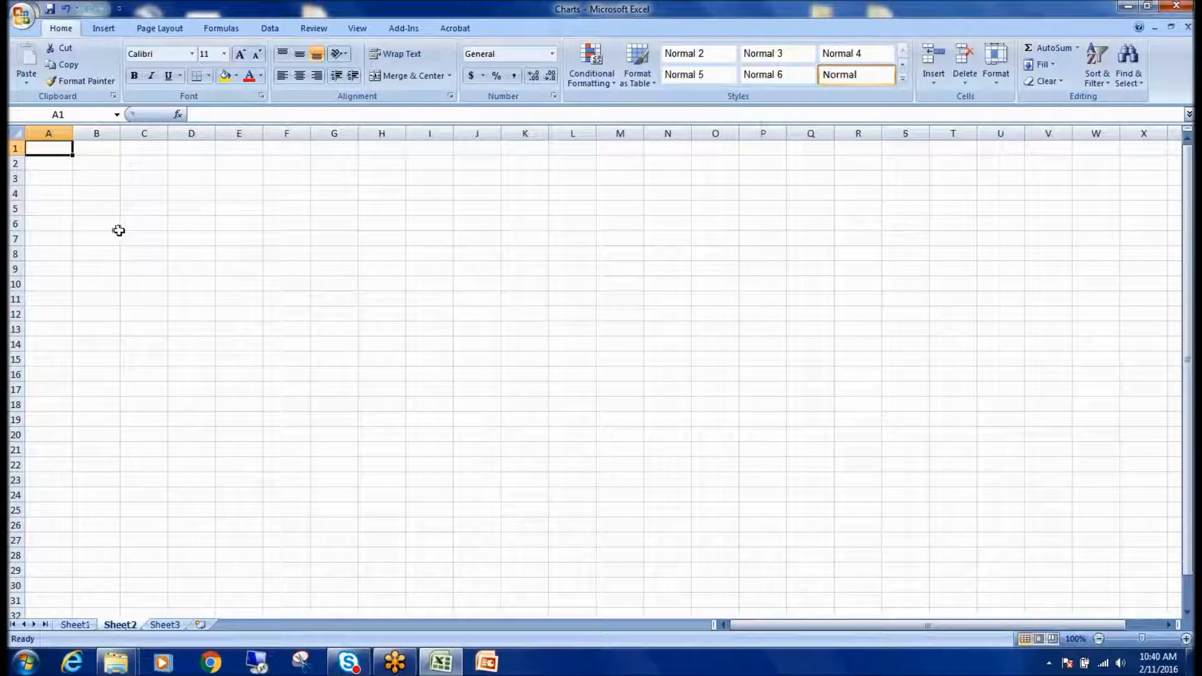
click(104, 29)
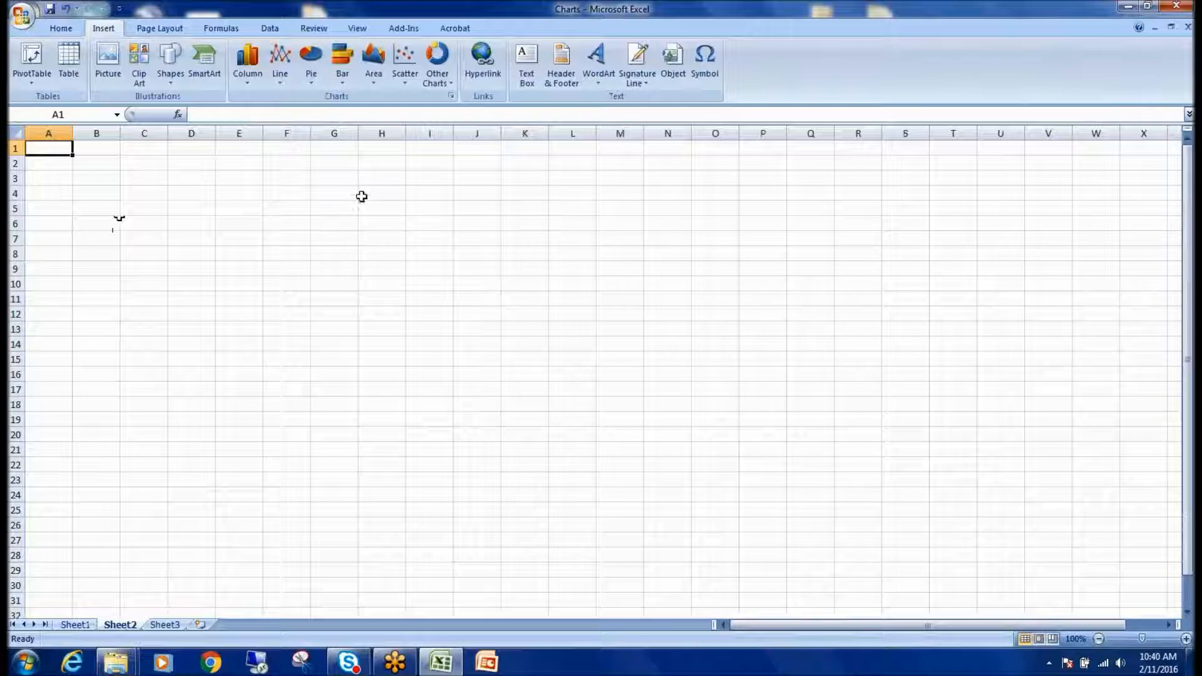
click(248, 60)
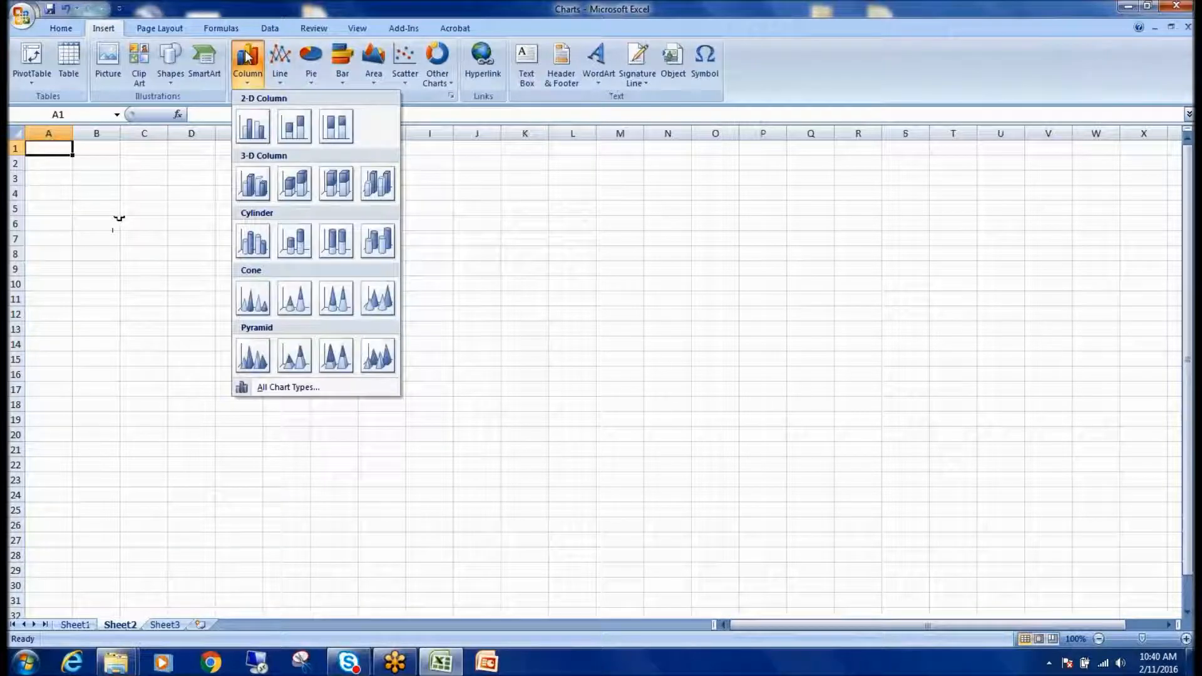
click(258, 124)
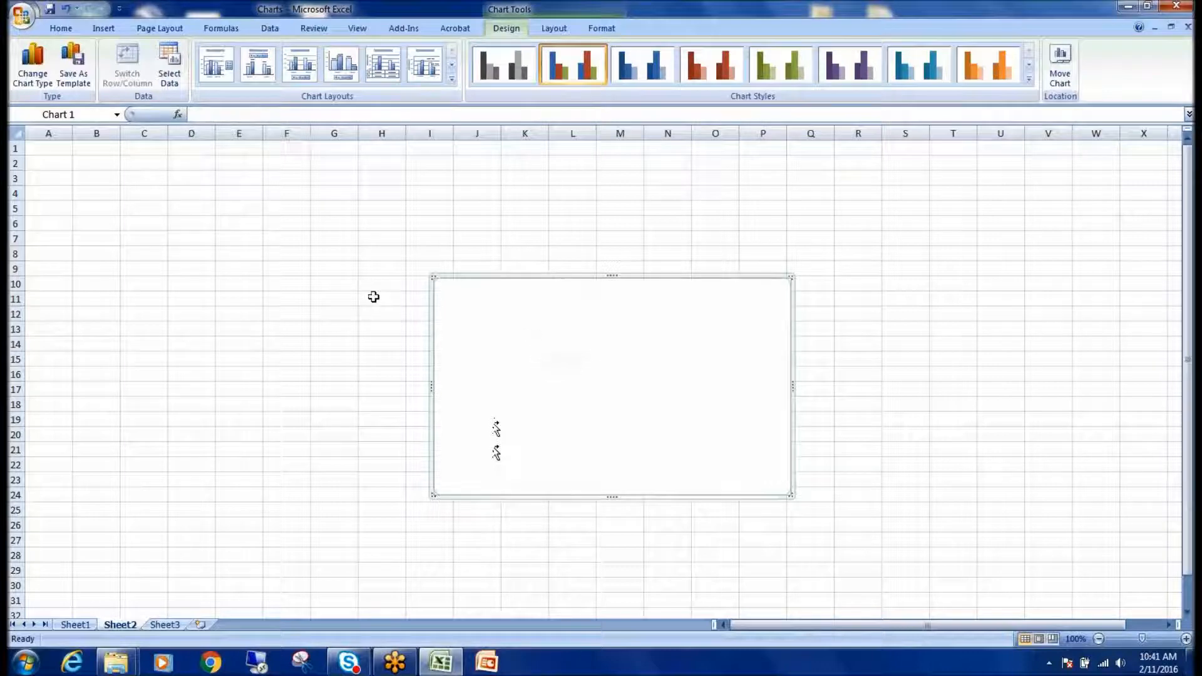
- Set the chart's data range to the whole BOOKS and CDs AND TAPES sales table on Sheet1, A2:C14
click(167, 63)
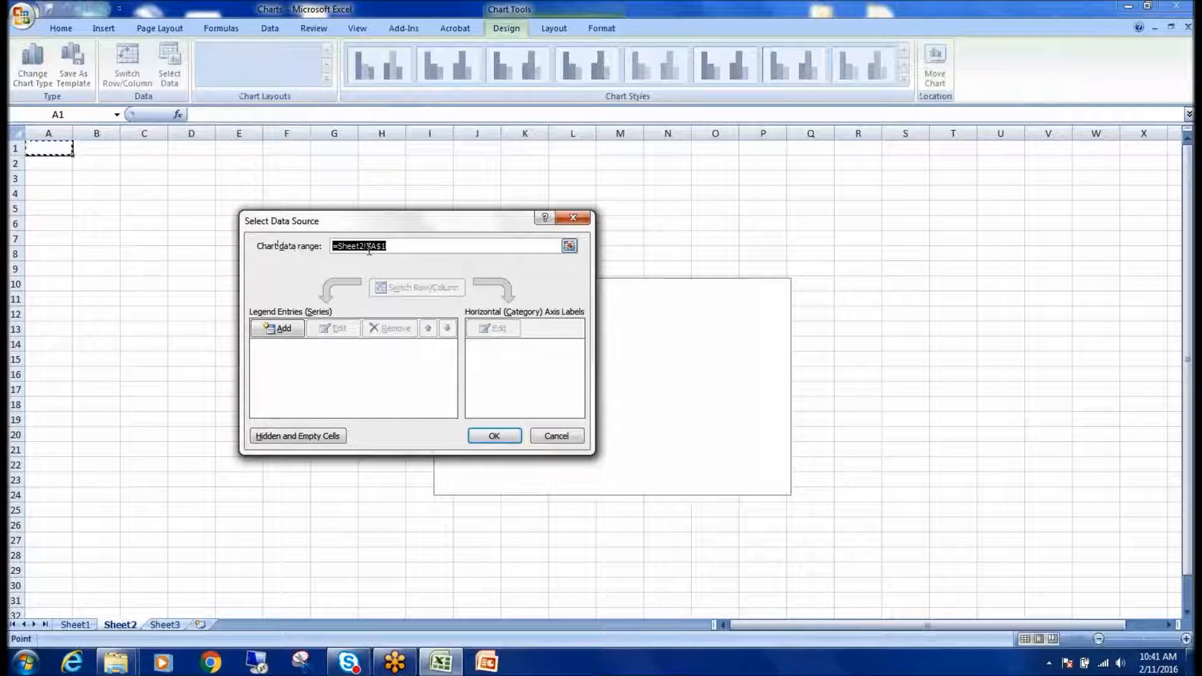
click(569, 246)
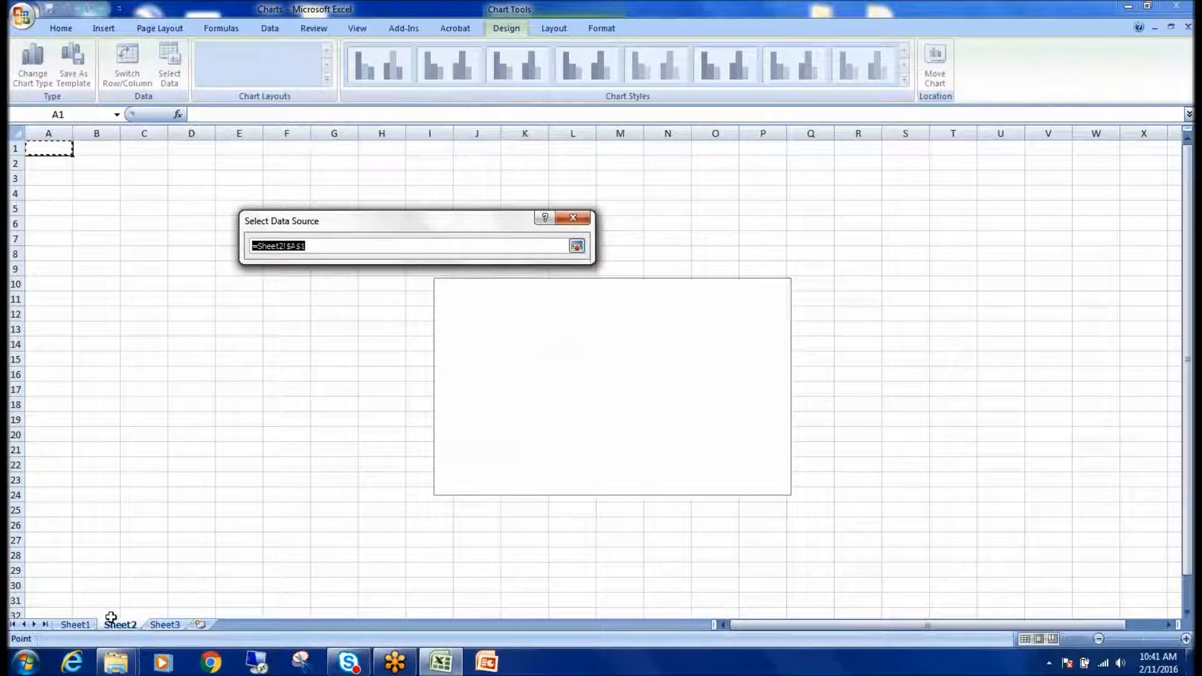
click(75, 624)
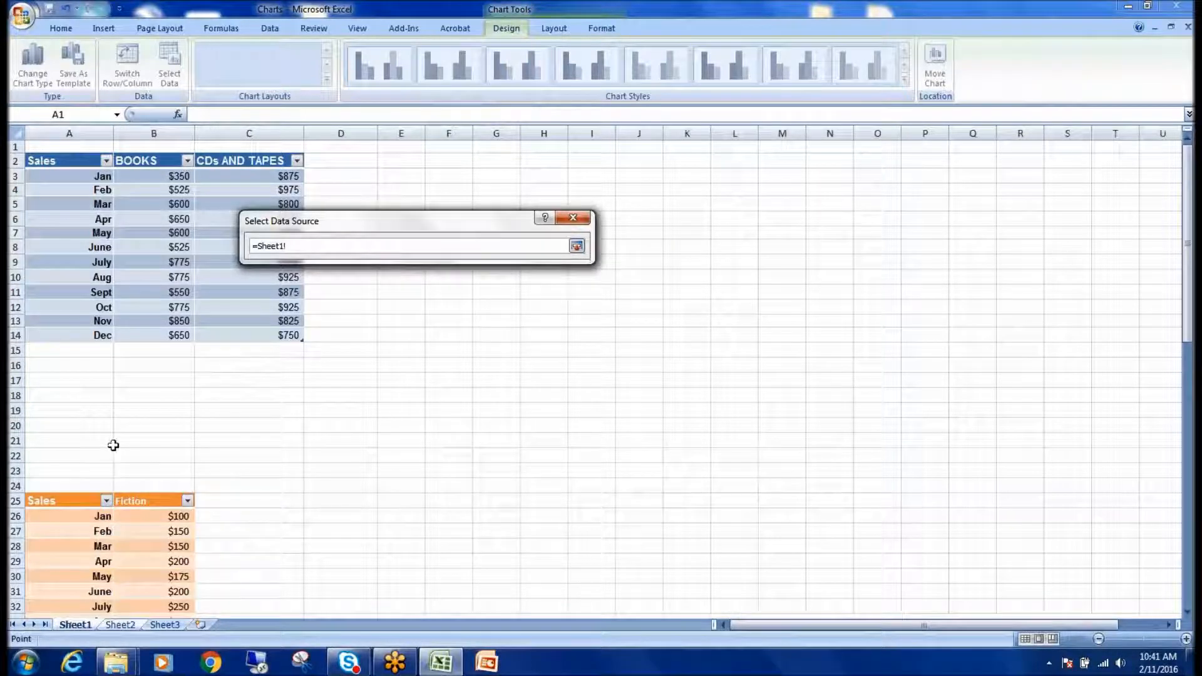
drag(50, 160, 279, 338)
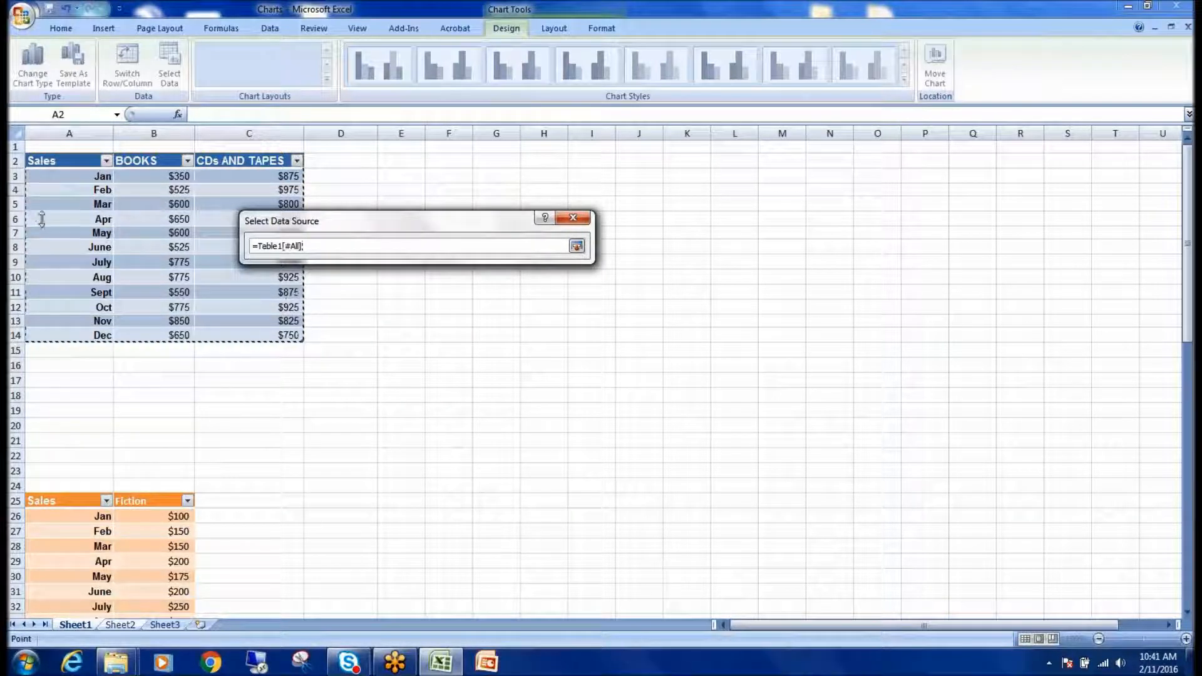
click(576, 246)
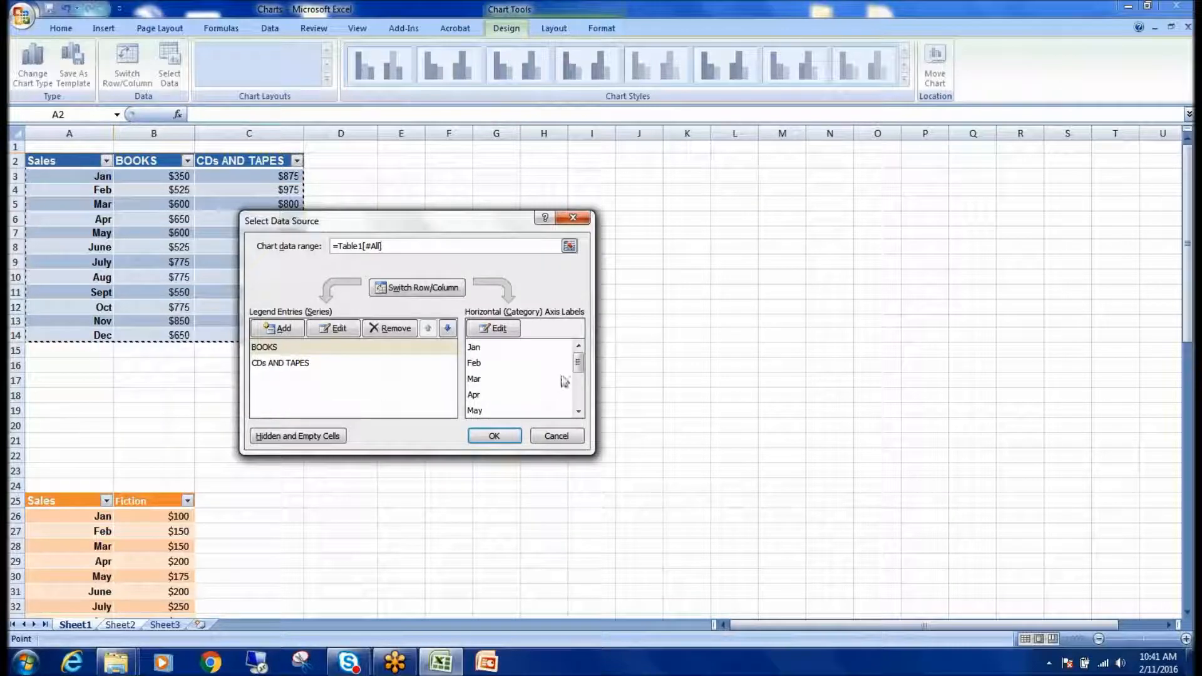
click(494, 435)
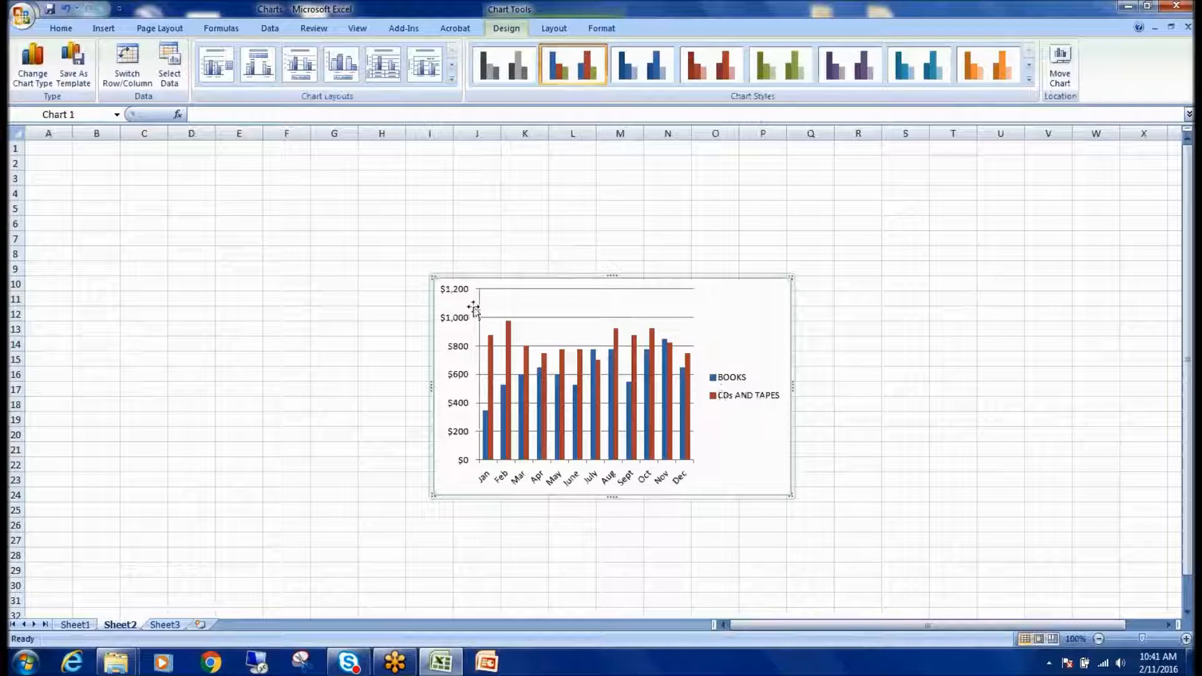
- Enlarge the chart to span about cell A1 to column R and row 31, and apply the green chart style
drag(430, 275, 35, 146)
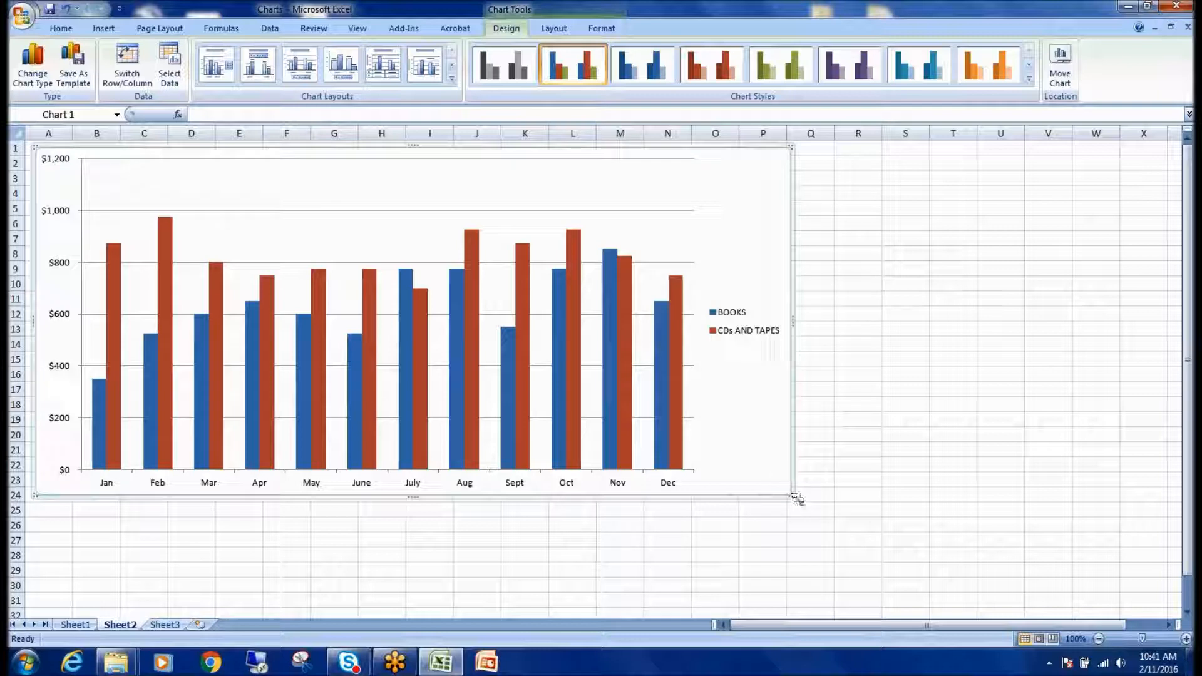
drag(790, 496, 877, 607)
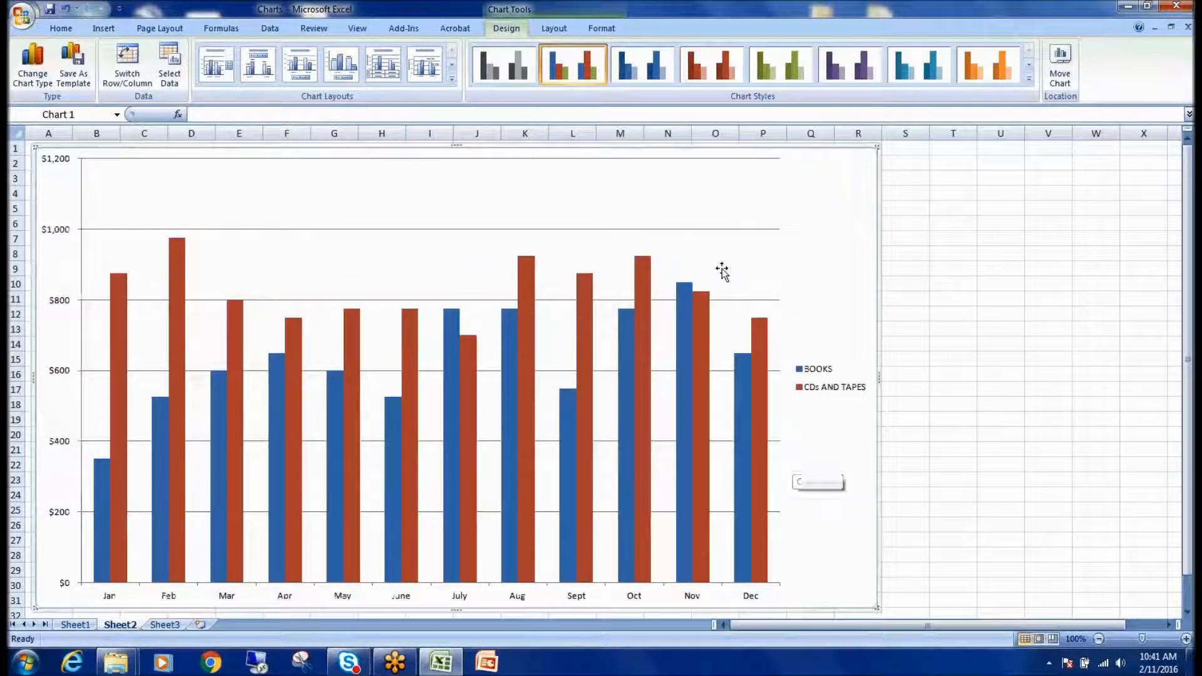
click(662, 71)
click(711, 68)
click(780, 67)
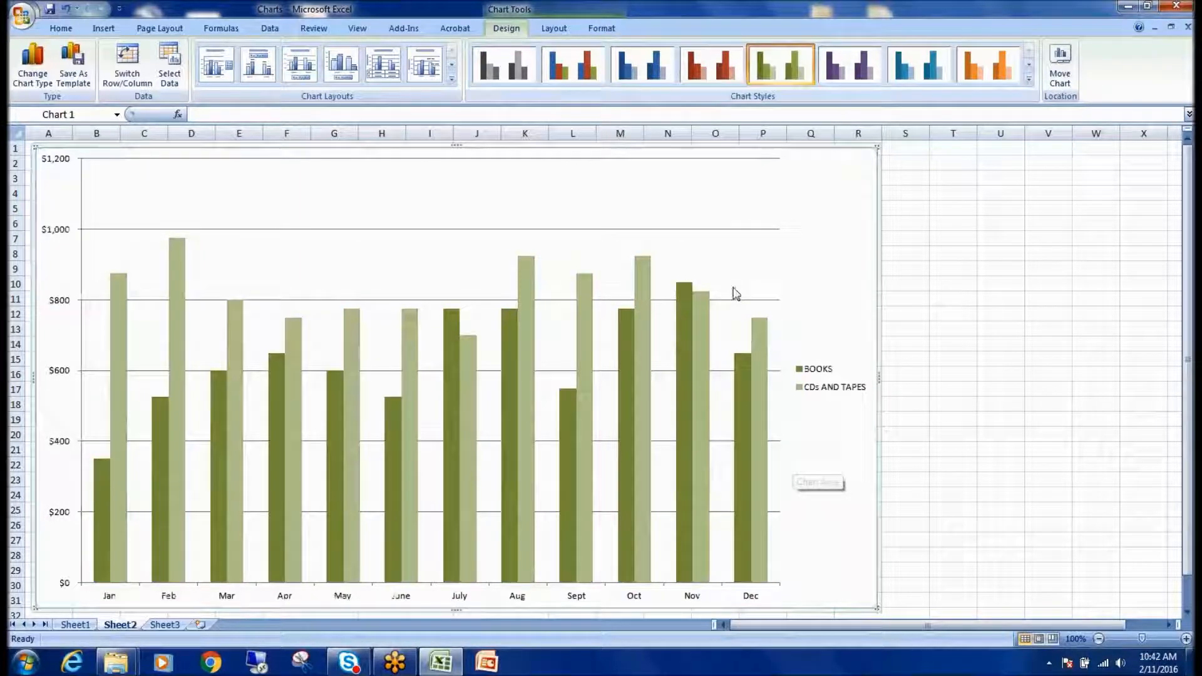
- Rename Sheet2 as CHart
double_click(128, 624)
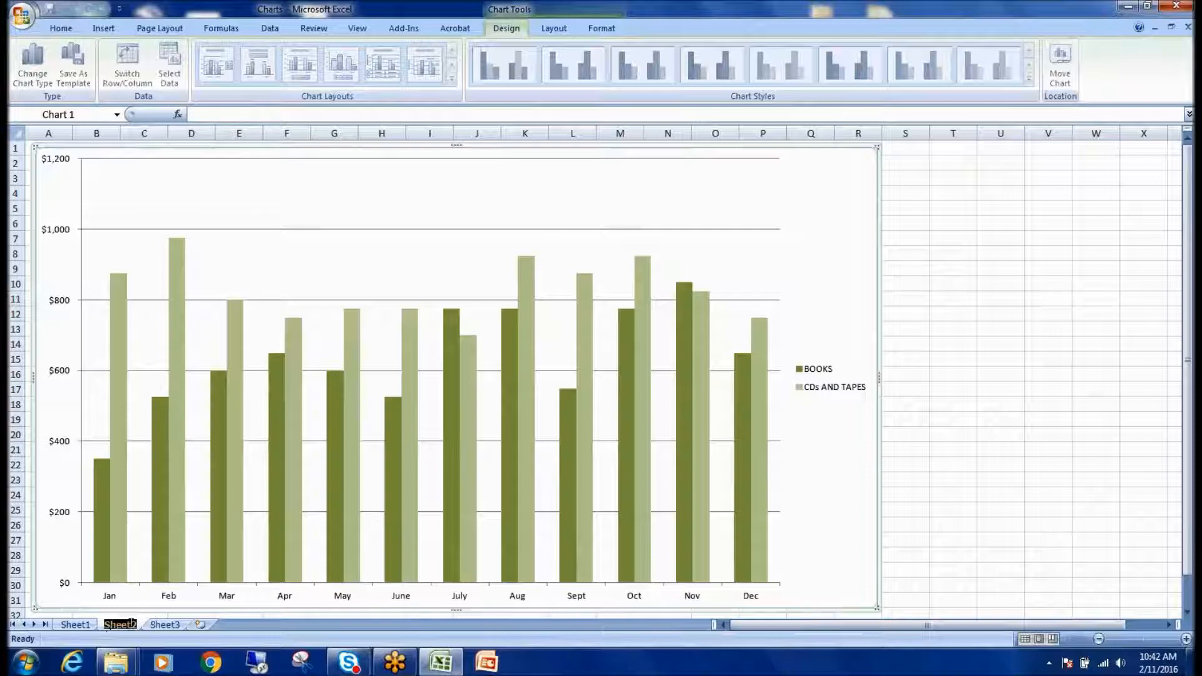
right_click(166, 625)
right_click(118, 624)
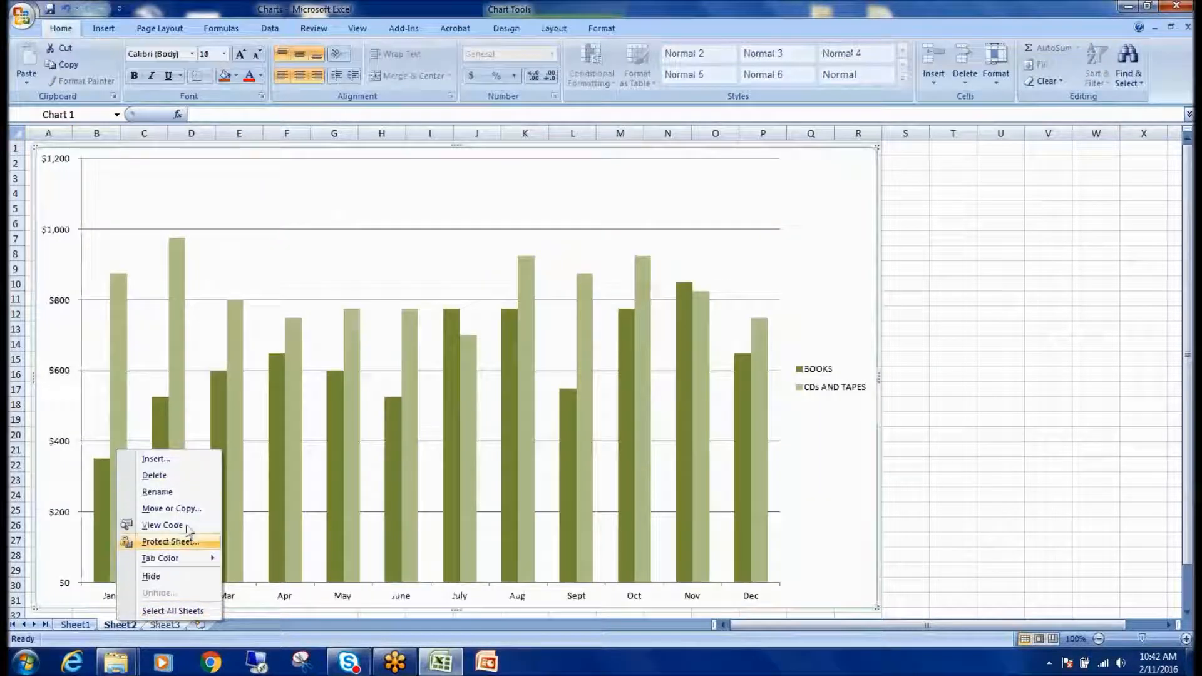
click(123, 624)
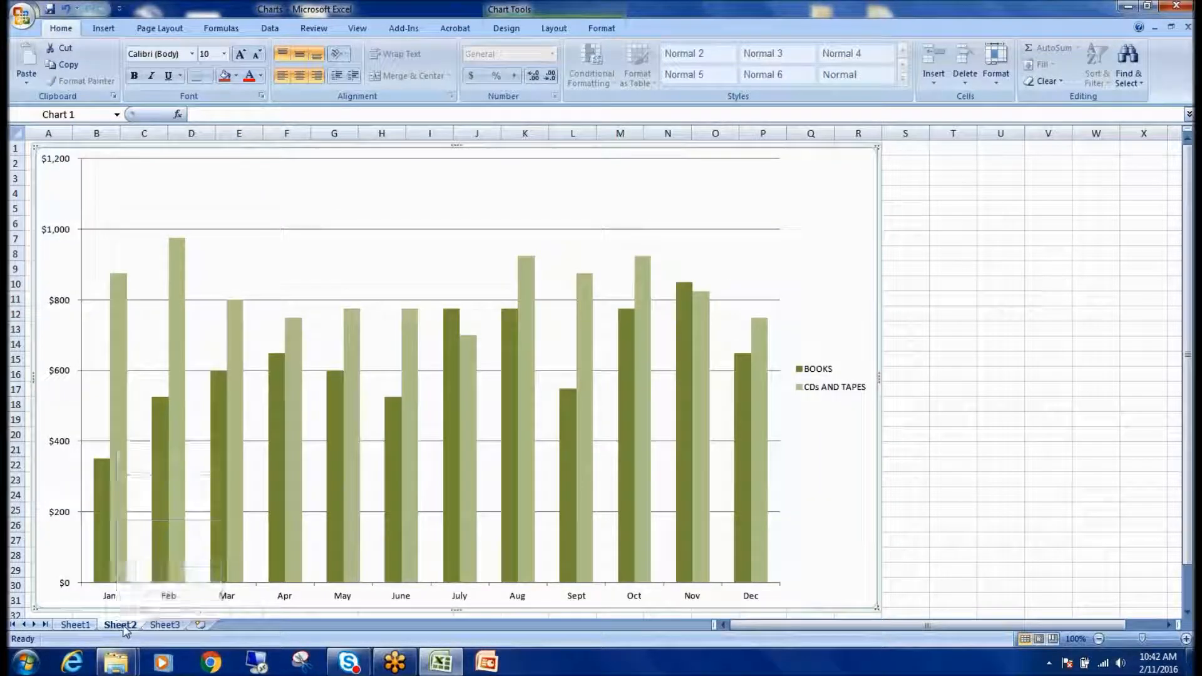
double_click(123, 625)
text(CHart)
key(Return)
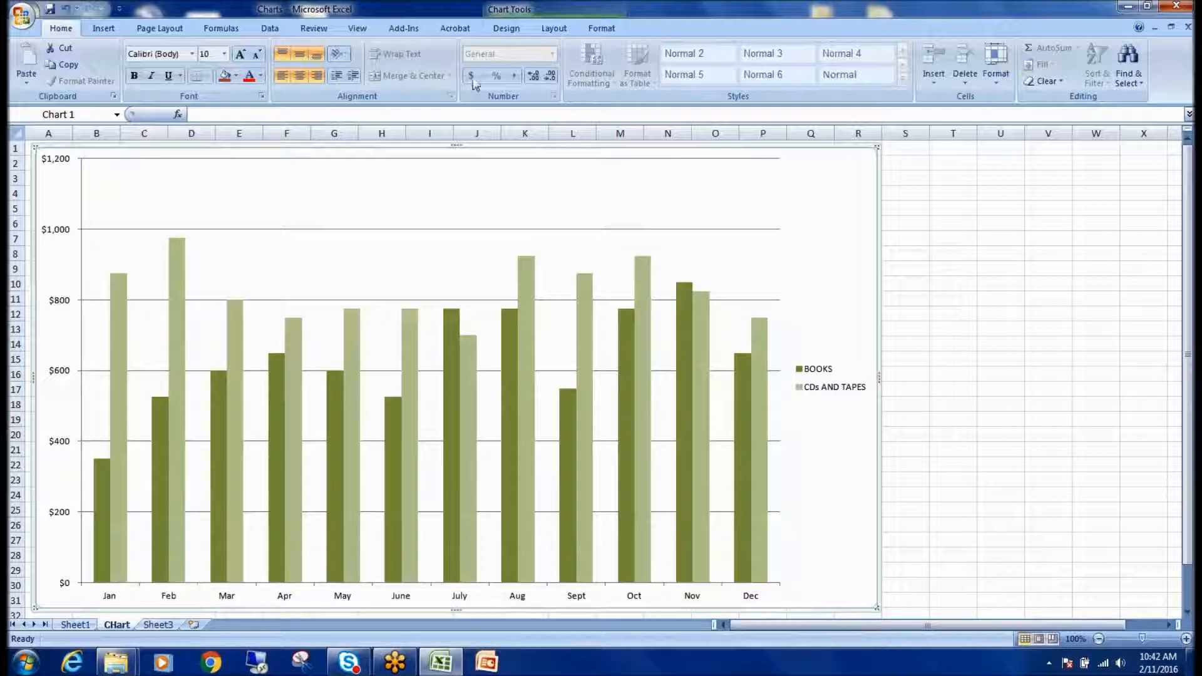
- Apply the blue-and-red style to the chart and, after trying the data-label layout, the layout with a chart title and bottom legend
click(999, 297)
click(1044, 207)
drag(1044, 208, 995, 239)
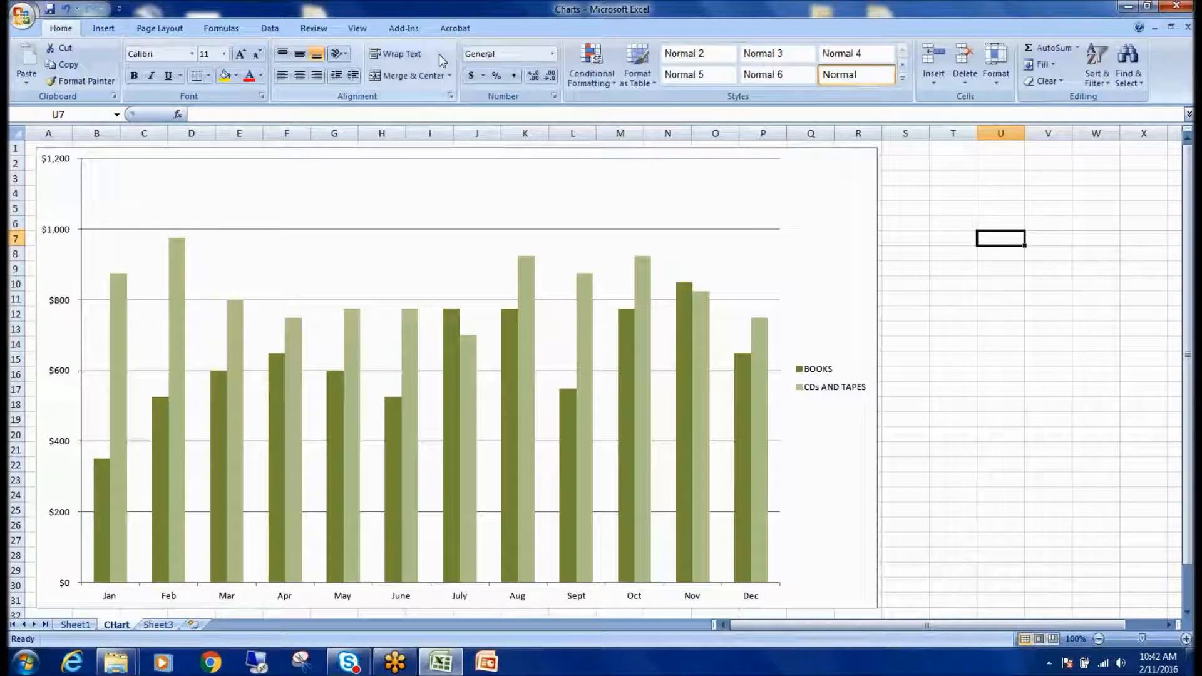
click(807, 247)
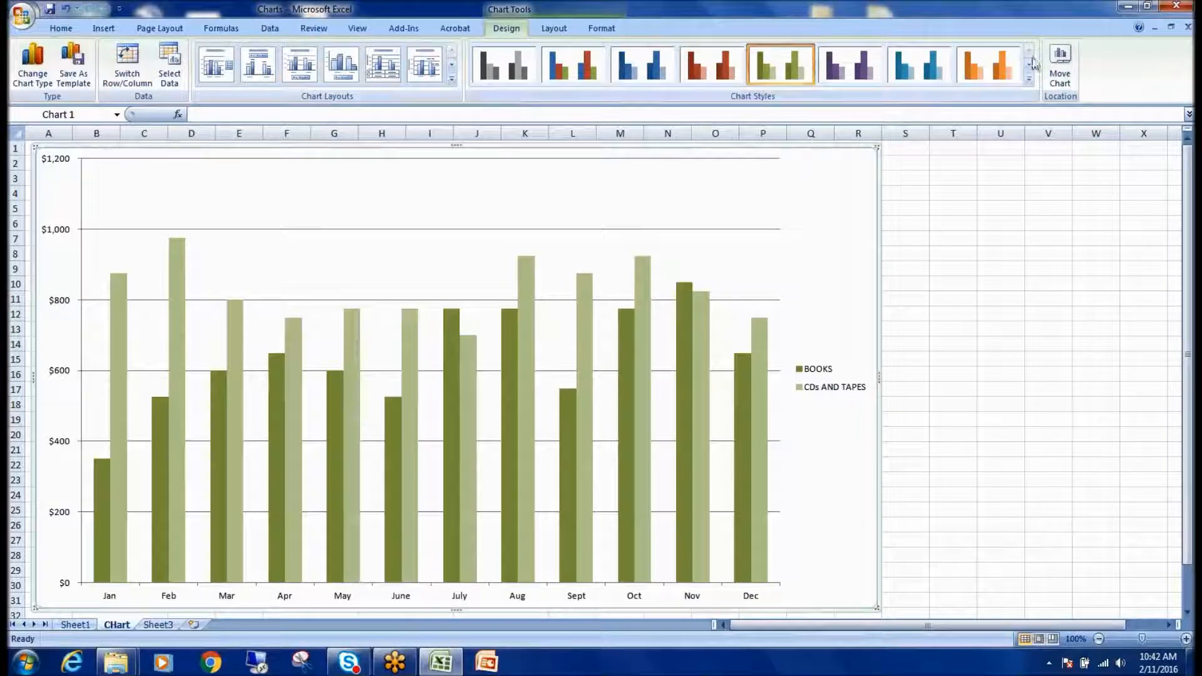
click(572, 69)
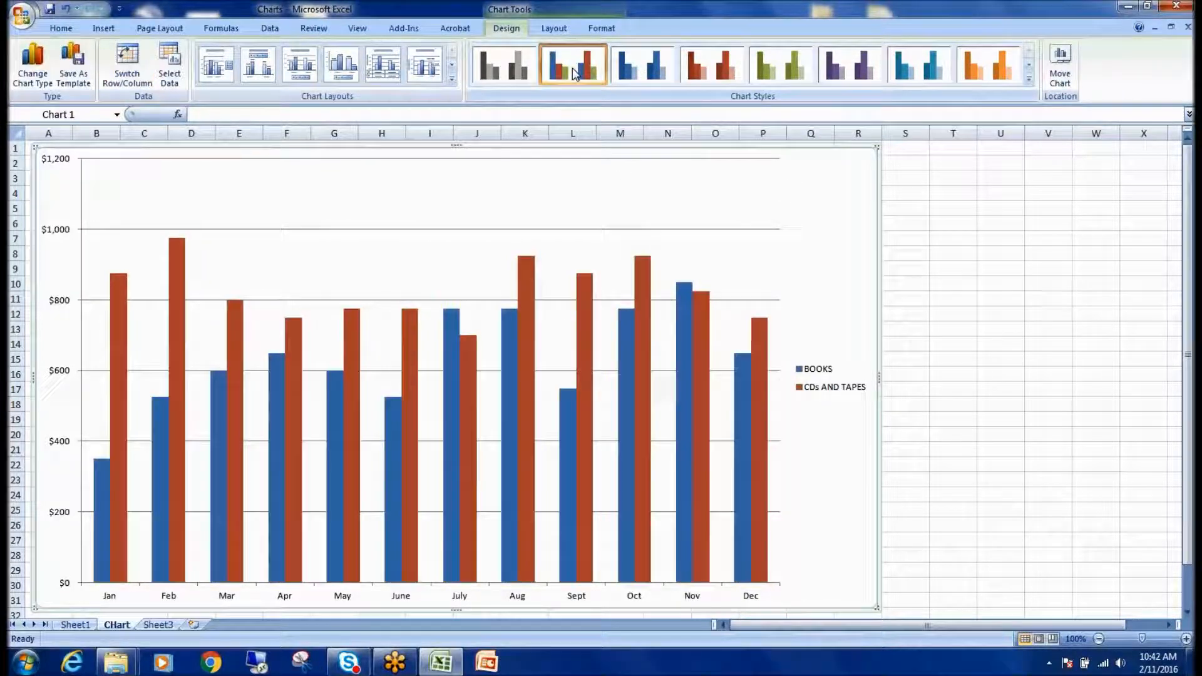
click(342, 66)
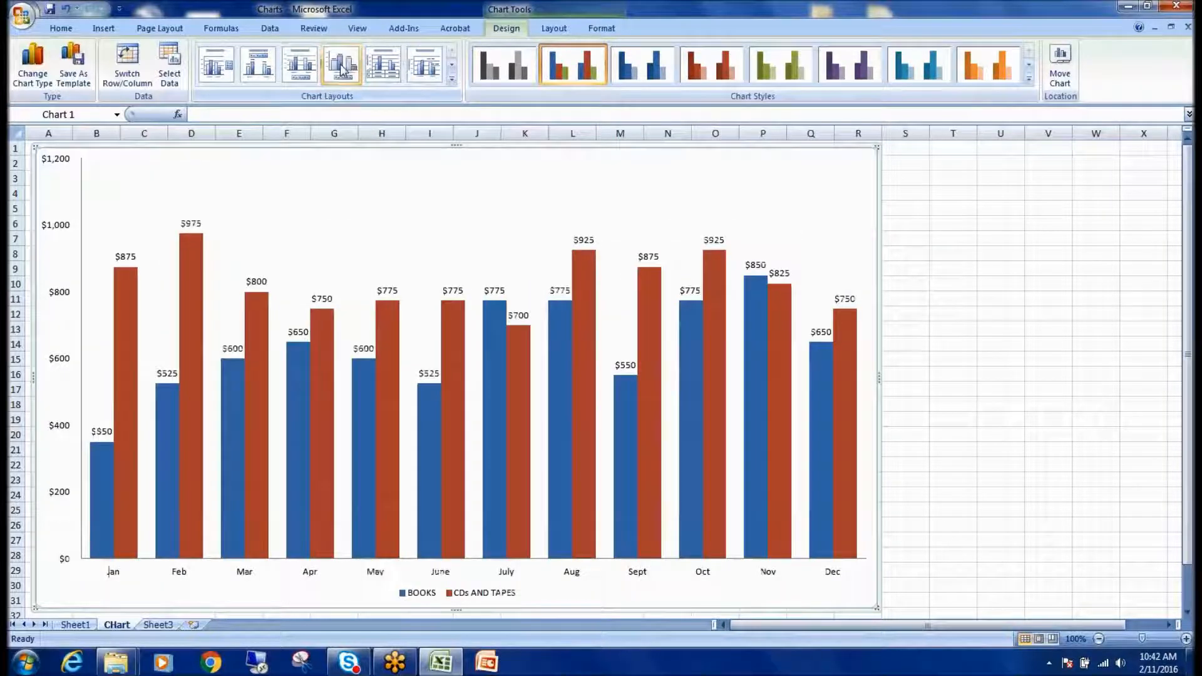
click(300, 65)
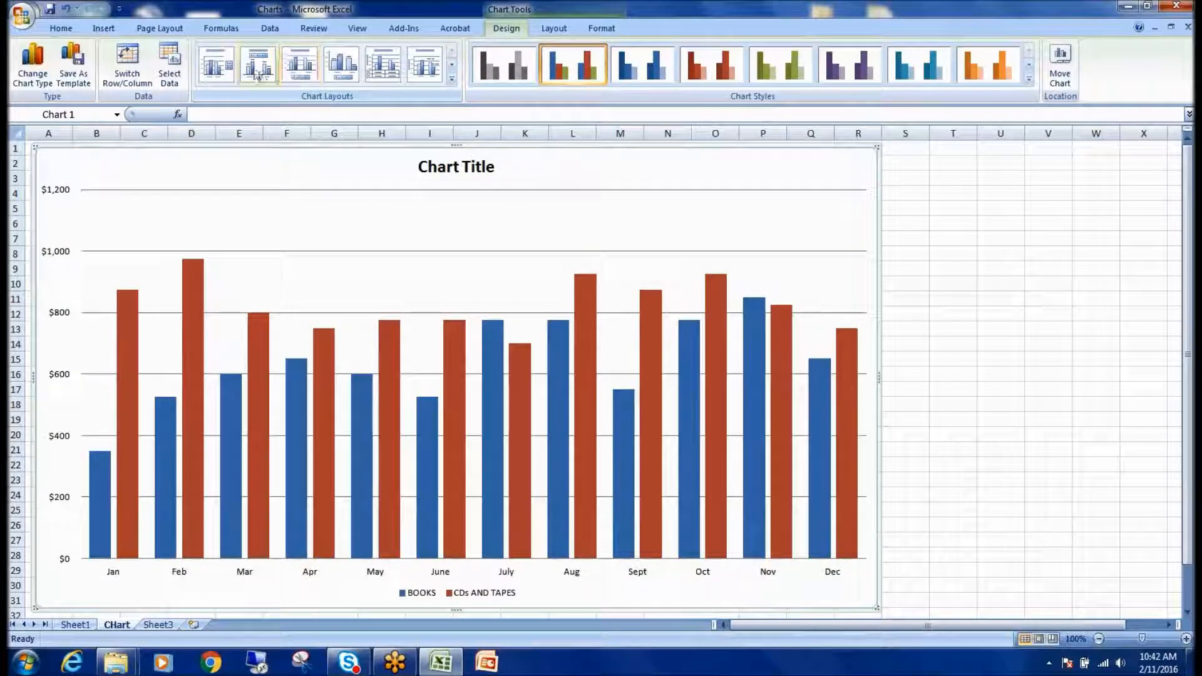
- Colour the chart sheet's tab red and correct the sheet's name to Chart
click(73, 625)
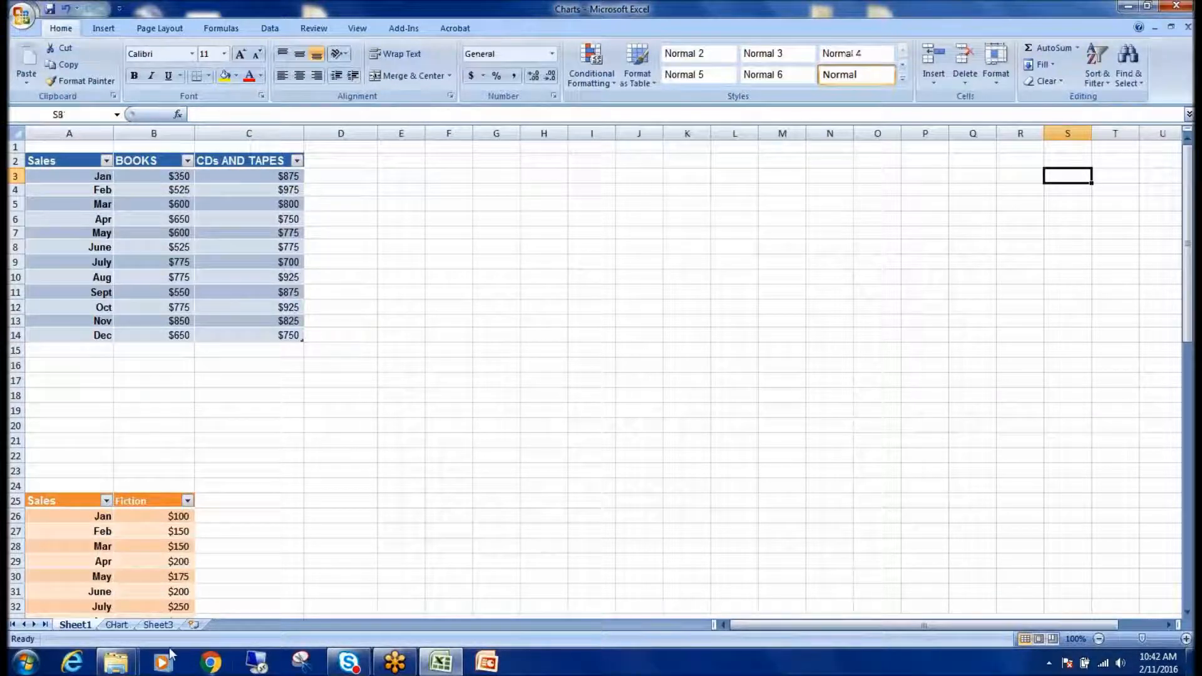
click(118, 625)
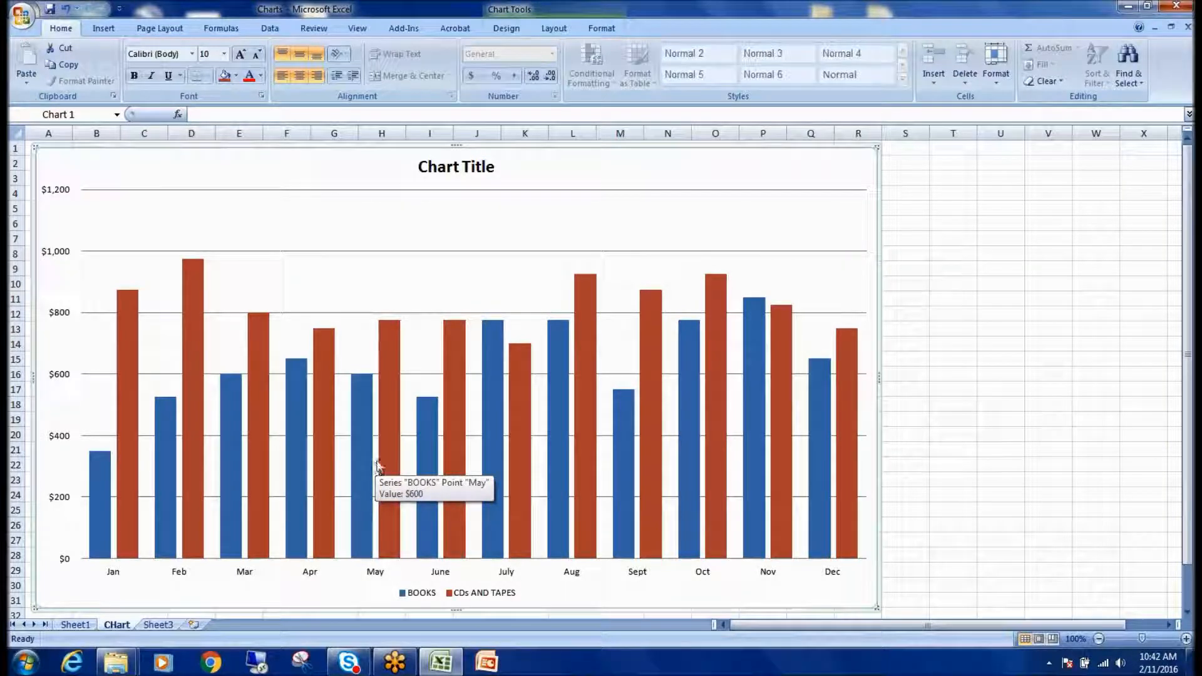
right_click(122, 626)
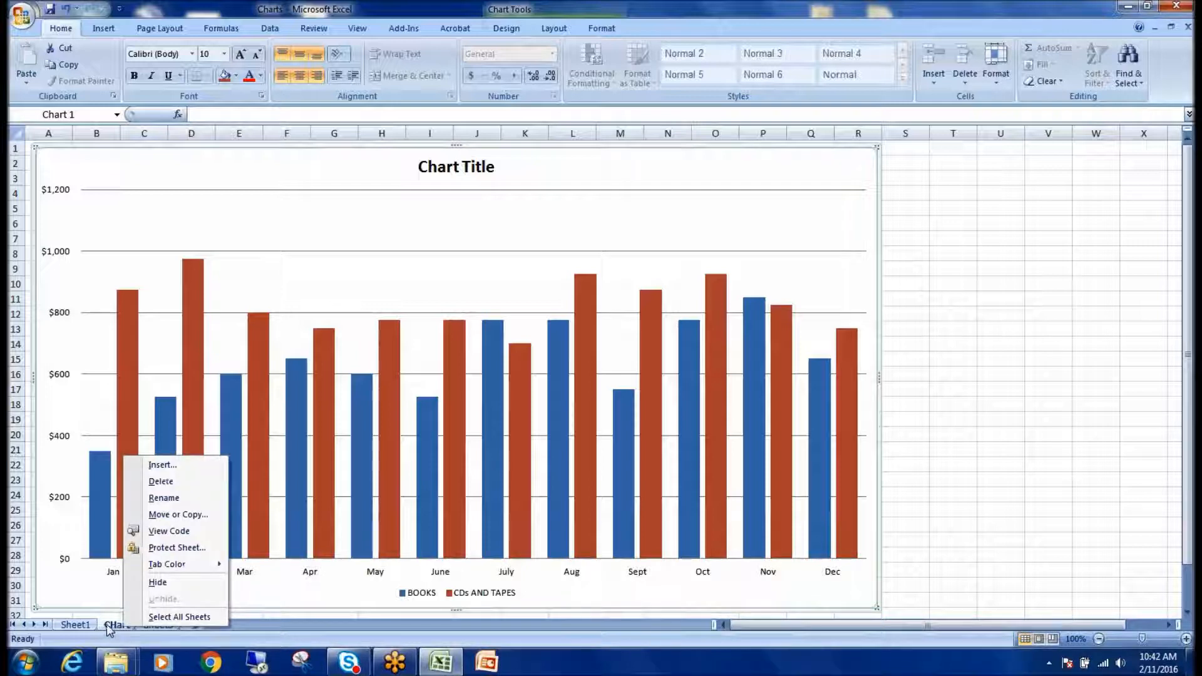
mouse_move(189, 570)
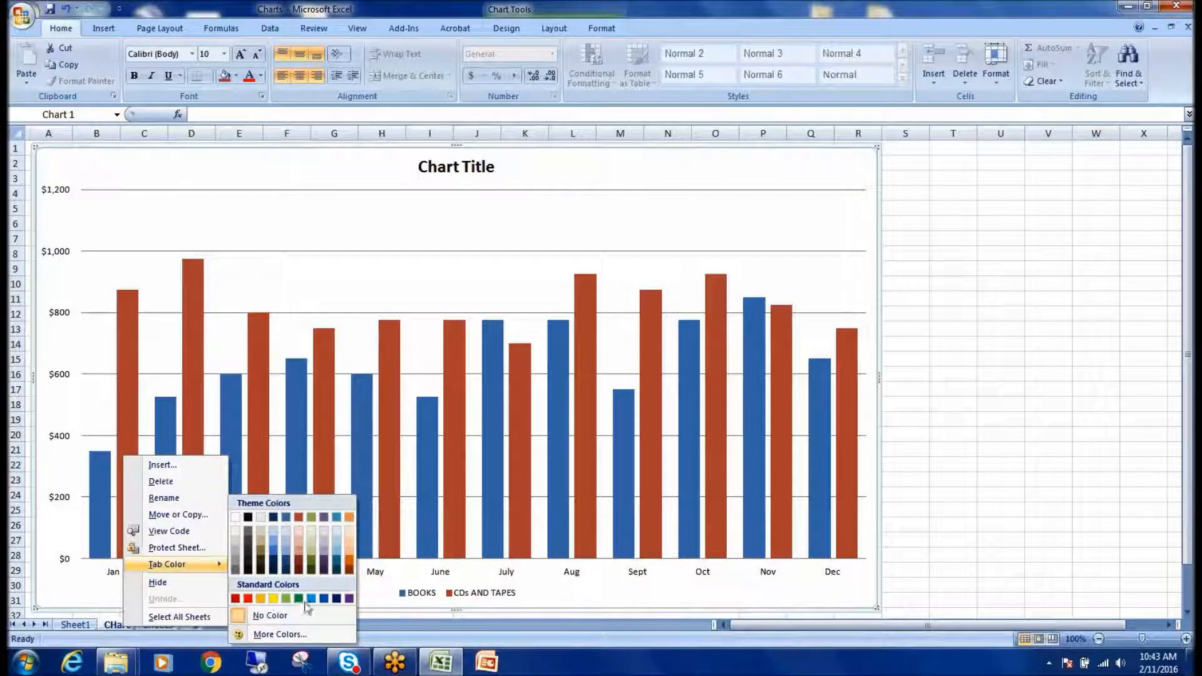
click(252, 599)
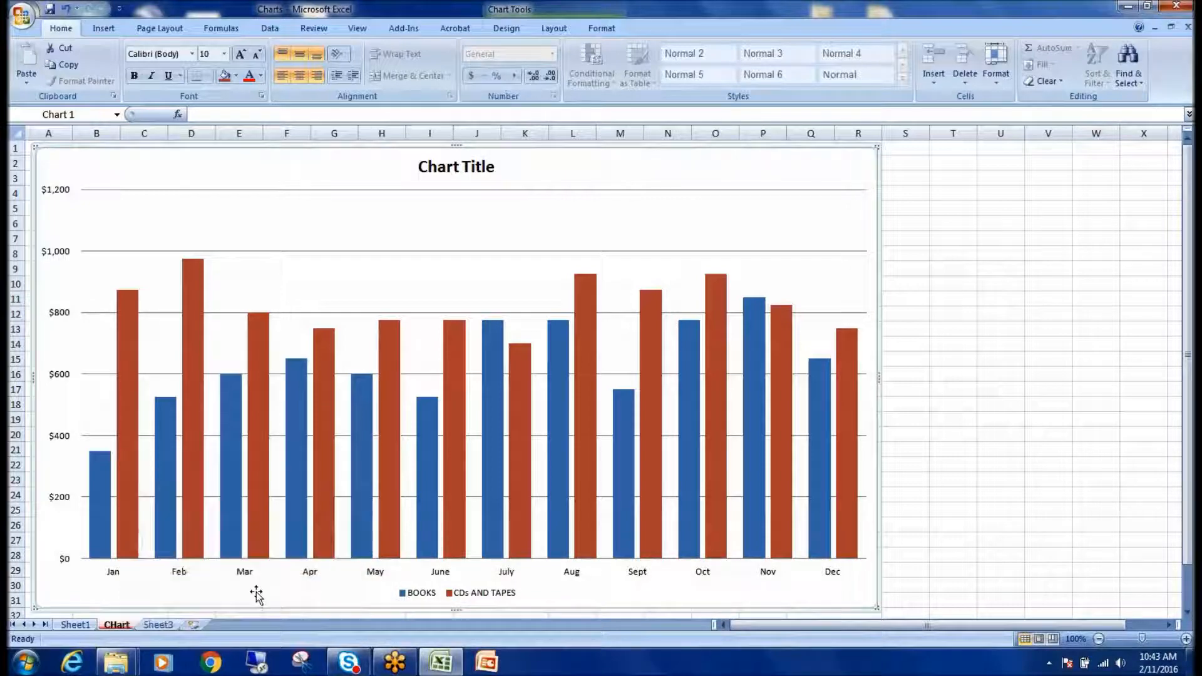
click(155, 625)
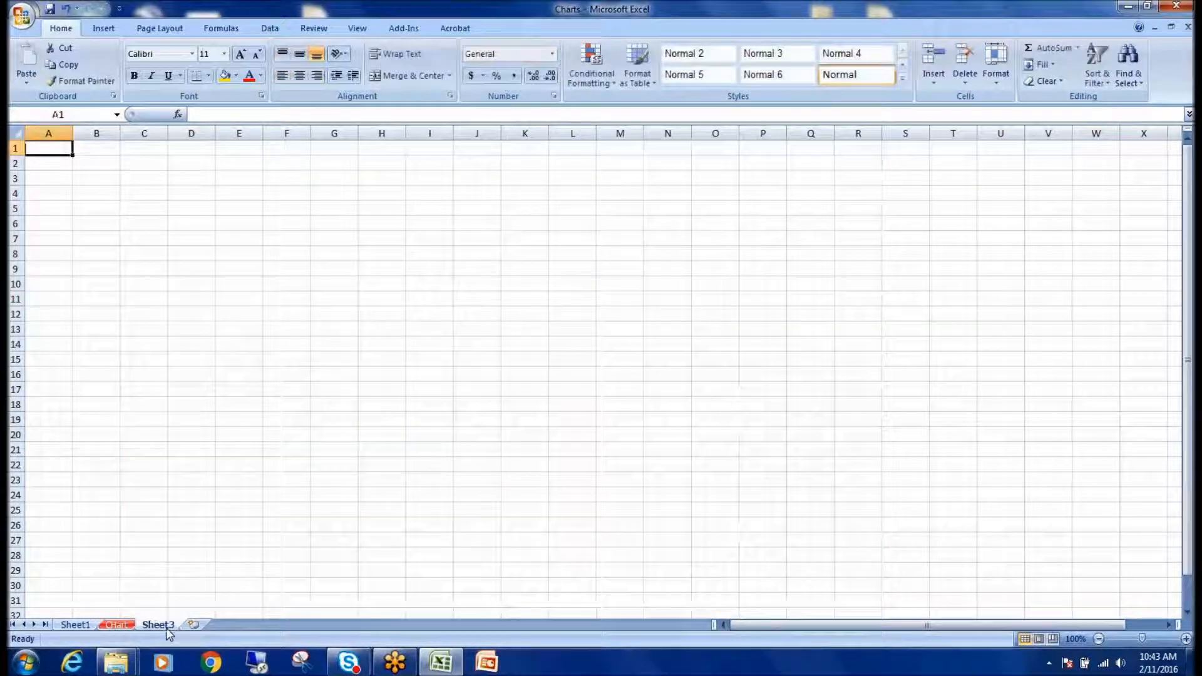
click(119, 624)
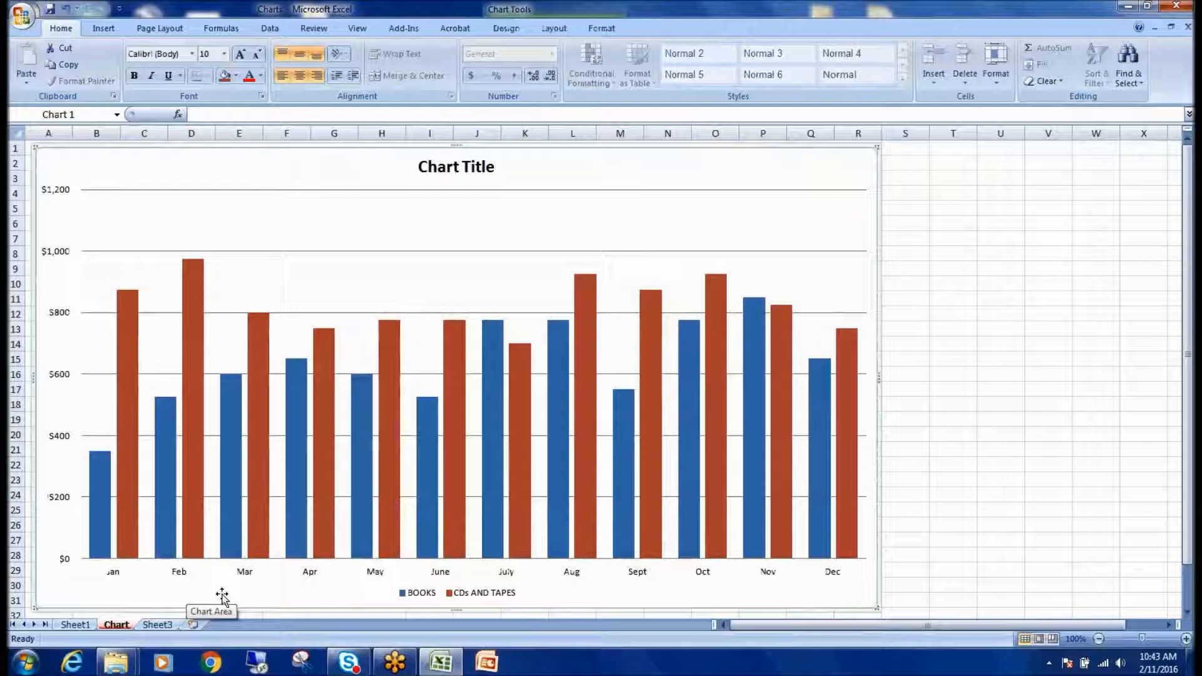
- Glance at Sheet3 and the Chart sheet, return to Sheet1 and select empty cell F23 near the Fiction sales table
click(163, 625)
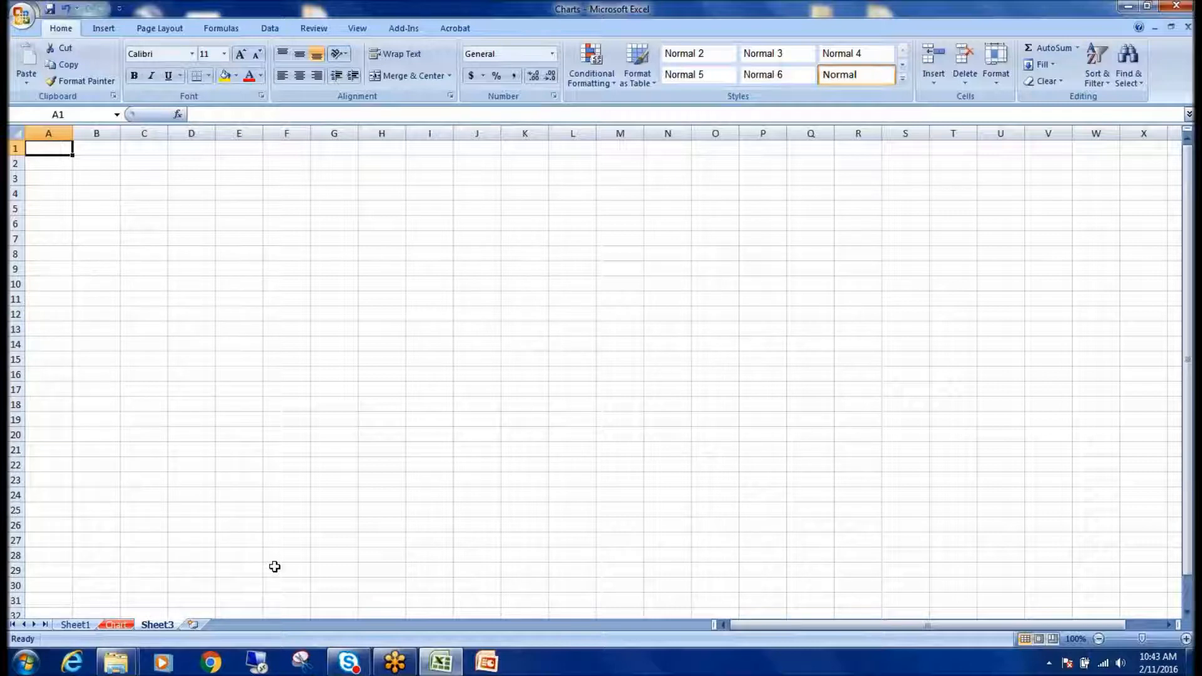
click(117, 624)
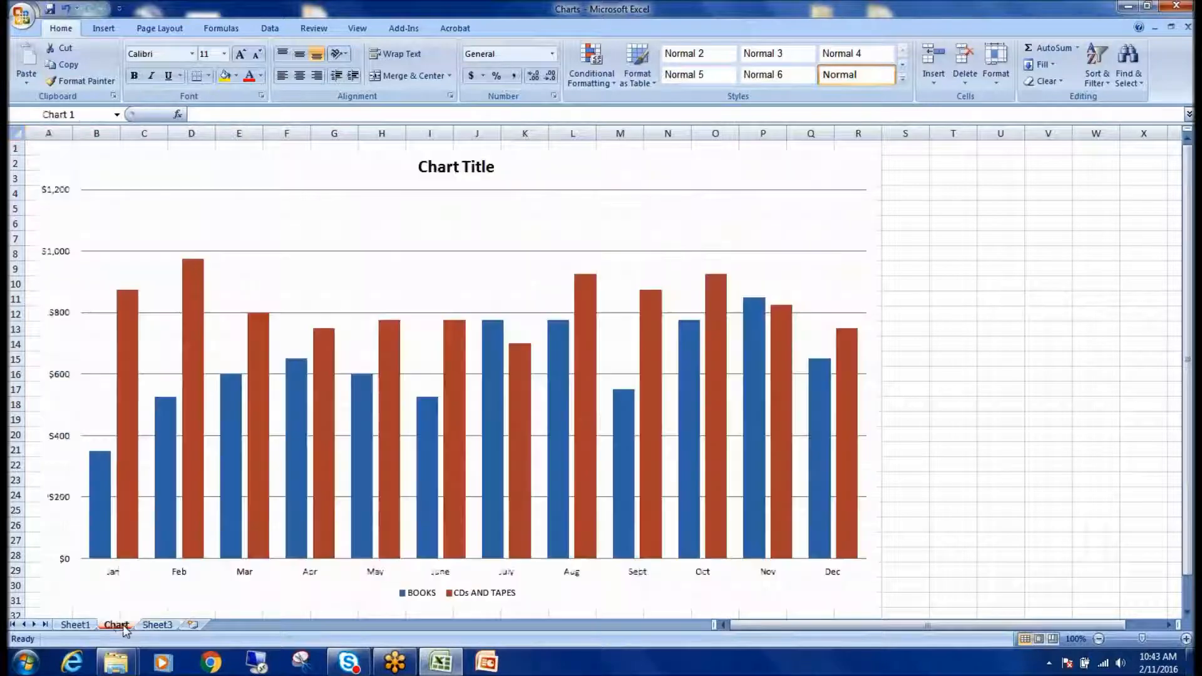
click(75, 624)
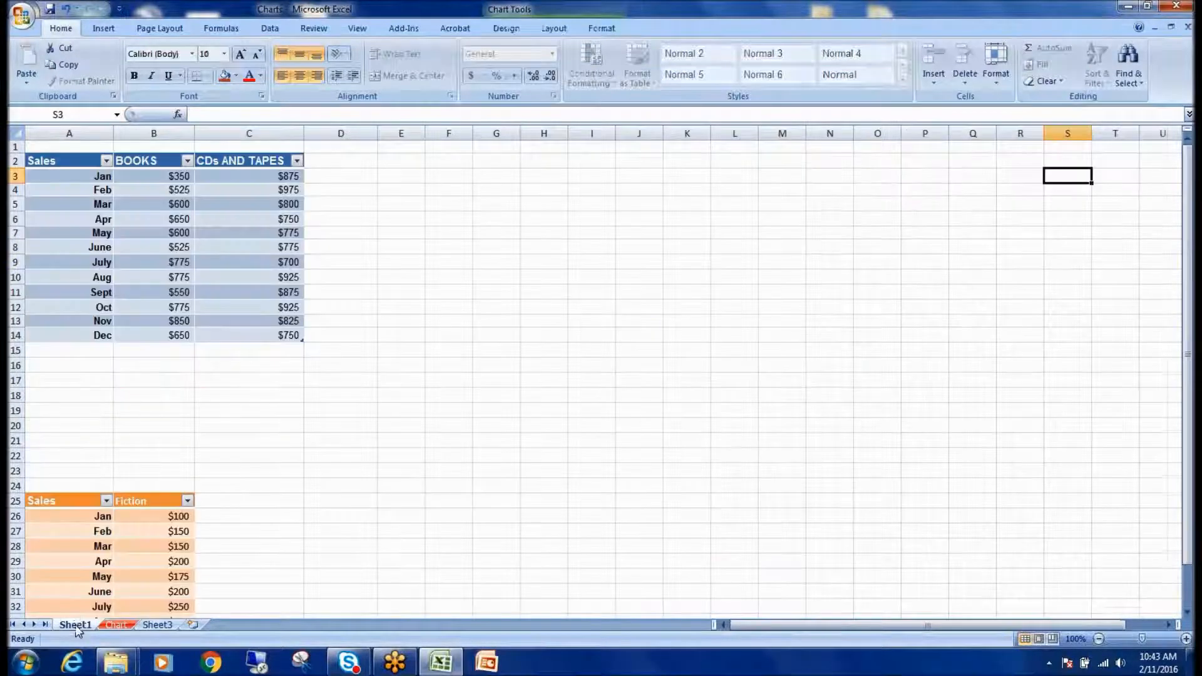
click(486, 319)
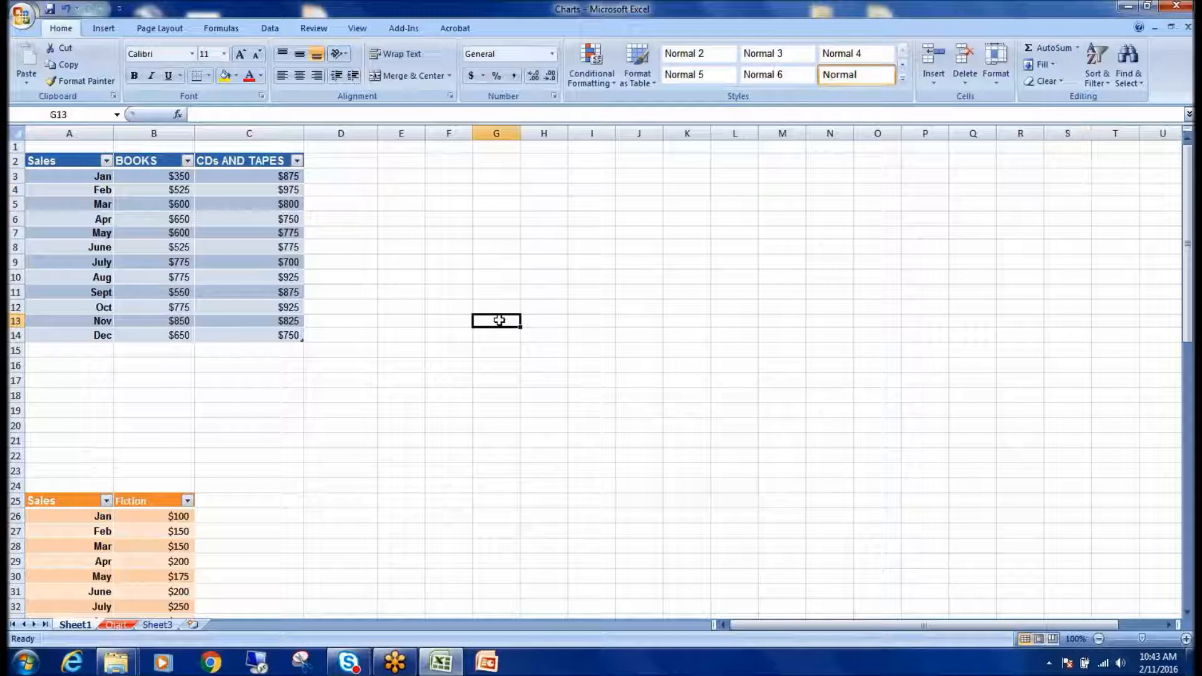
scroll(422, 326, down, 4)
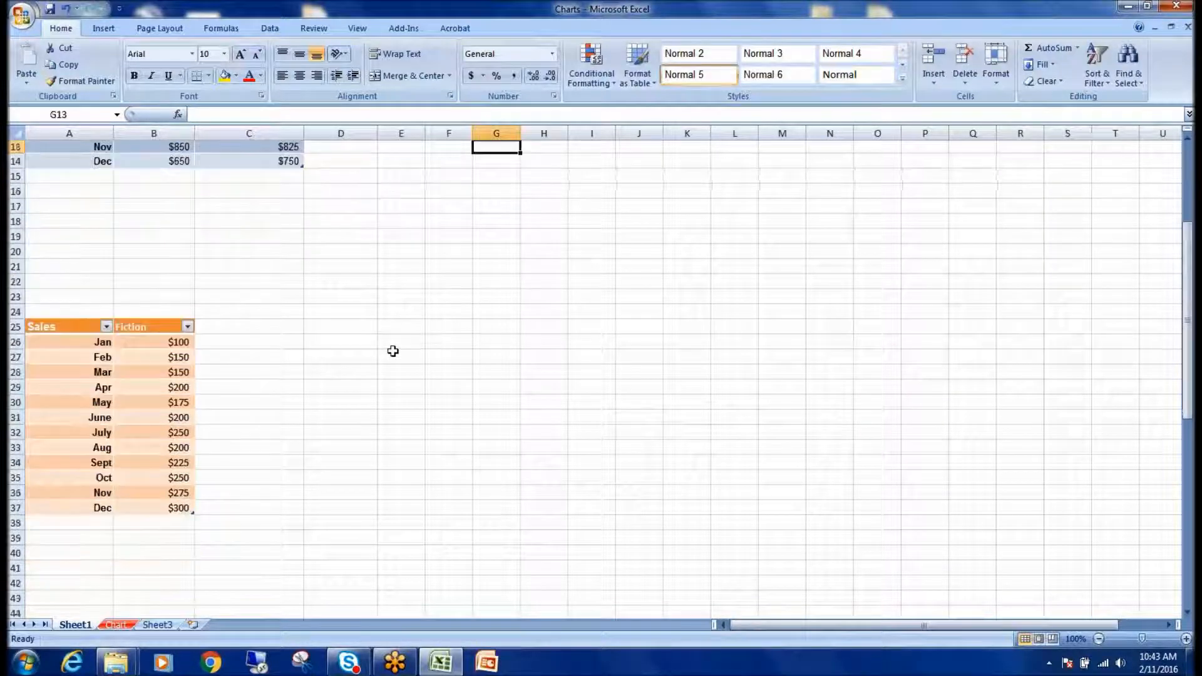
click(432, 292)
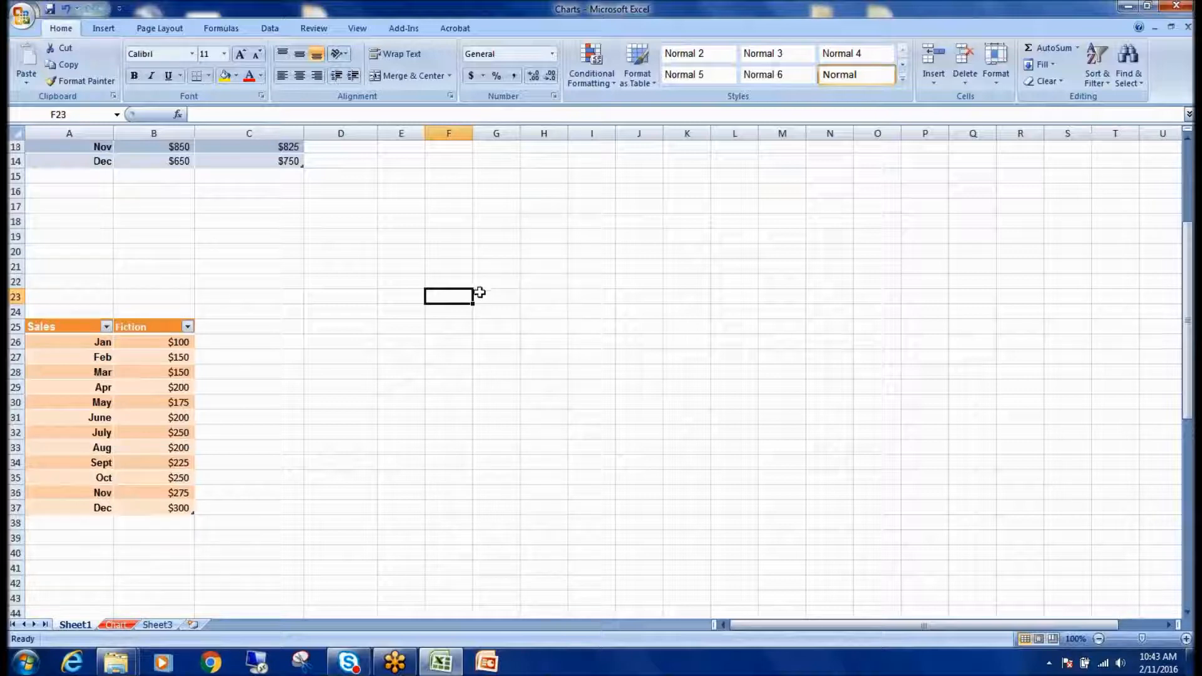
- Insert an exploded 2-D pie chart from the Sales and Fiction table in A25:B37 and enlarge it to span about rows 17 to 40
drag(47, 341, 175, 505)
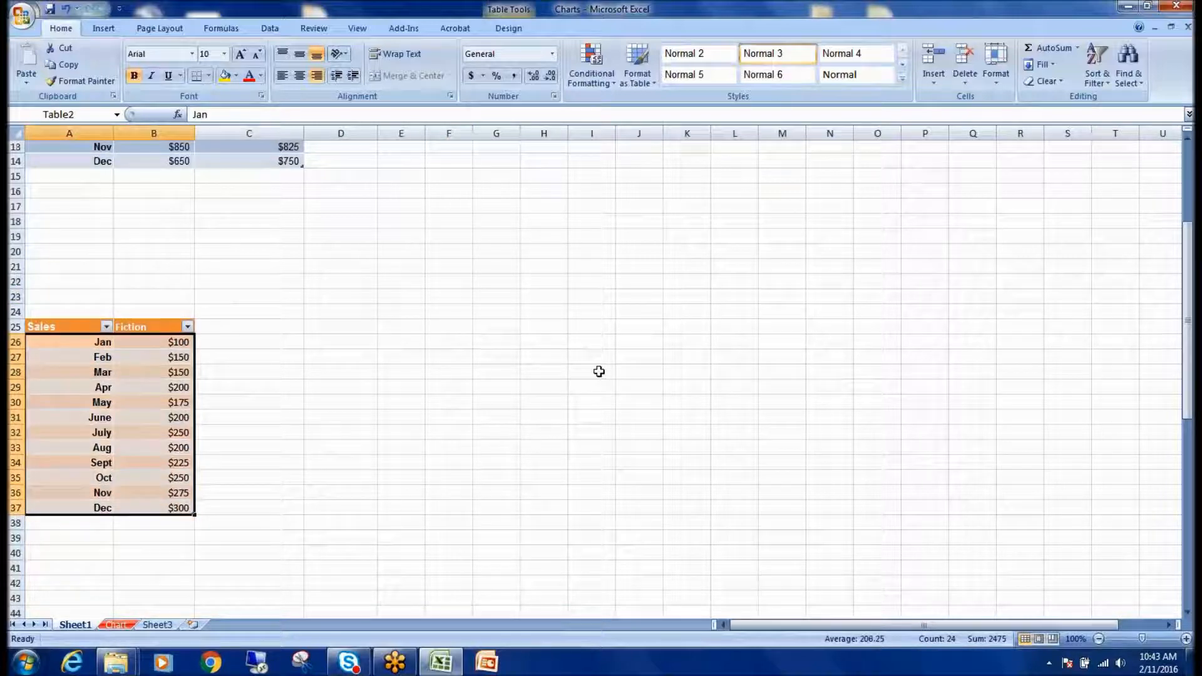
click(352, 310)
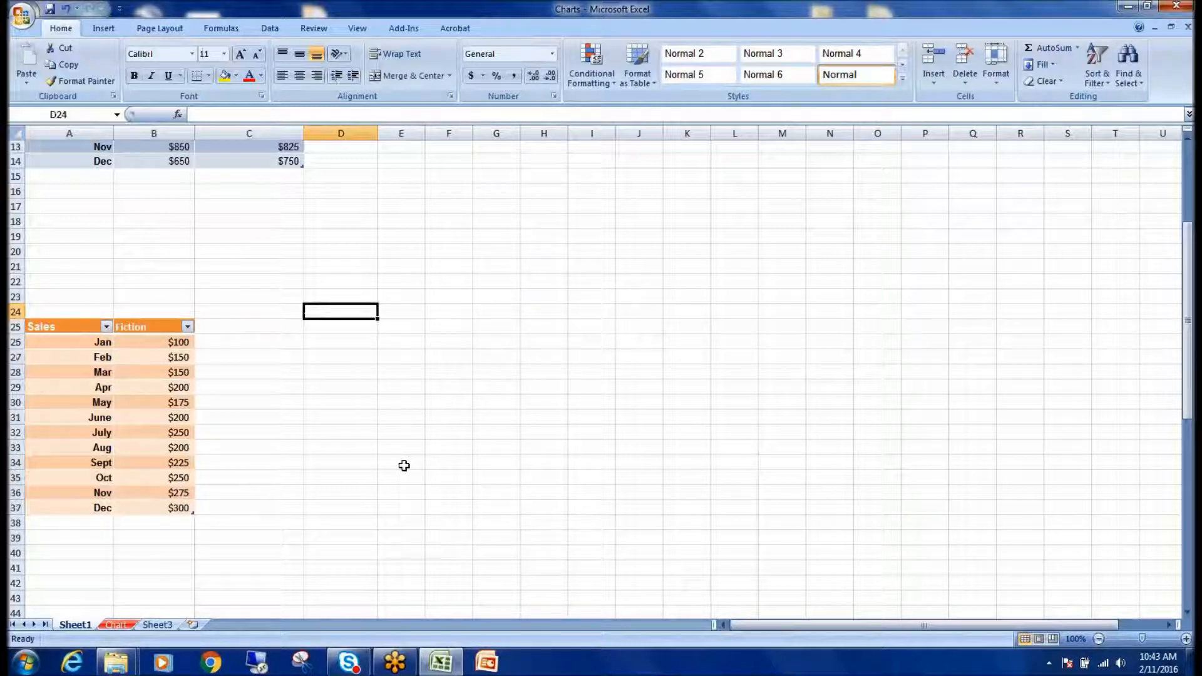
click(291, 416)
drag(61, 334, 170, 505)
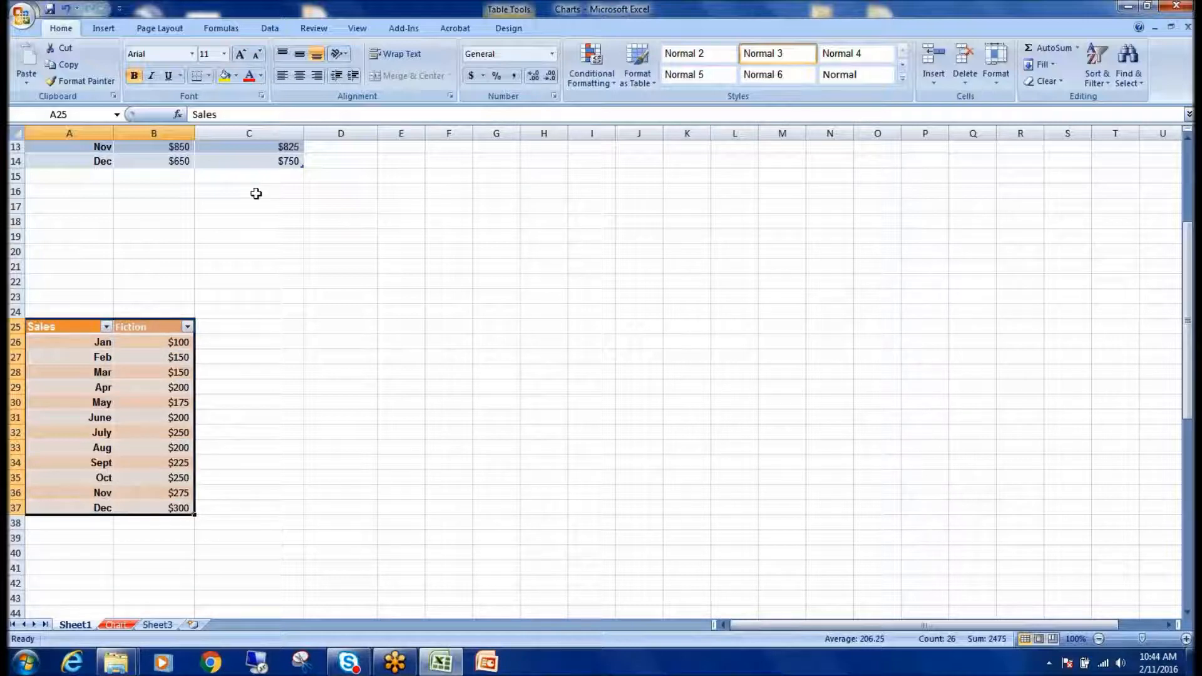
click(105, 28)
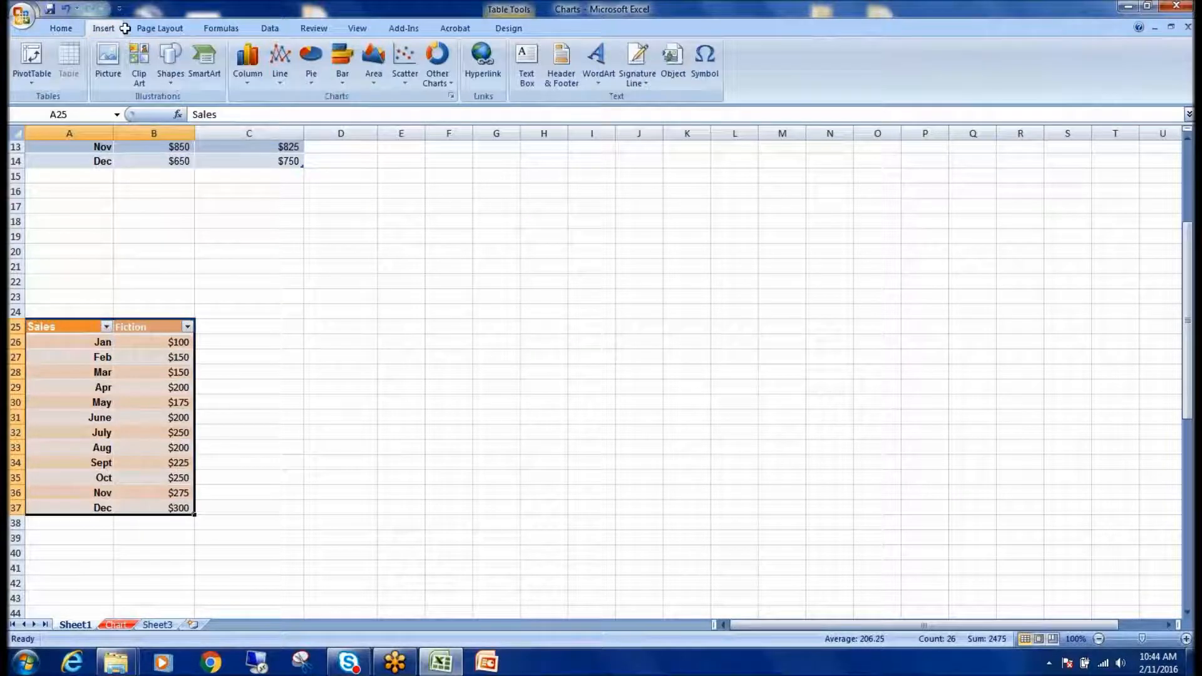
click(314, 86)
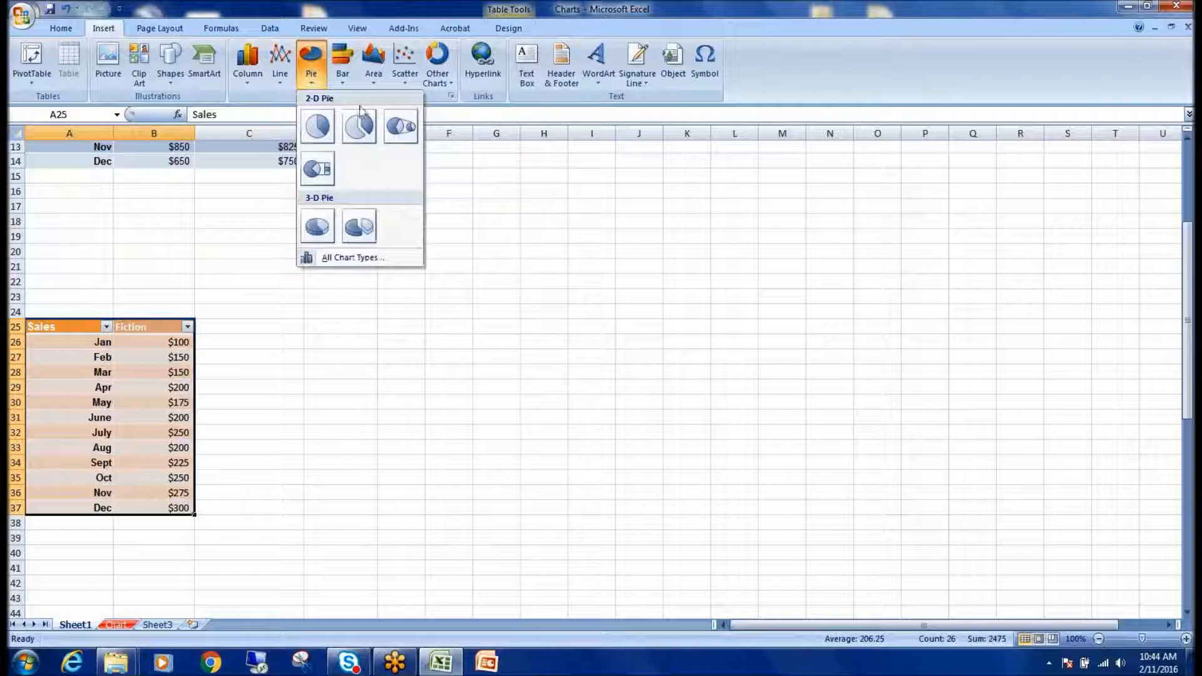
click(360, 128)
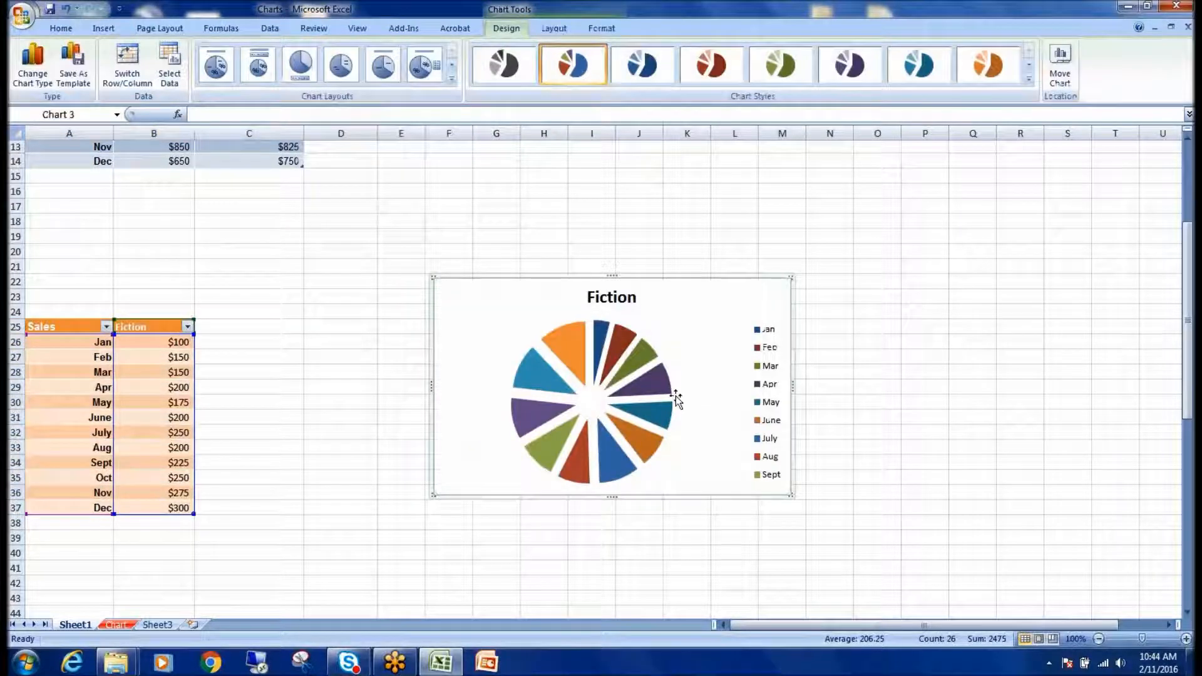
drag(430, 276, 329, 200)
drag(790, 494, 854, 564)
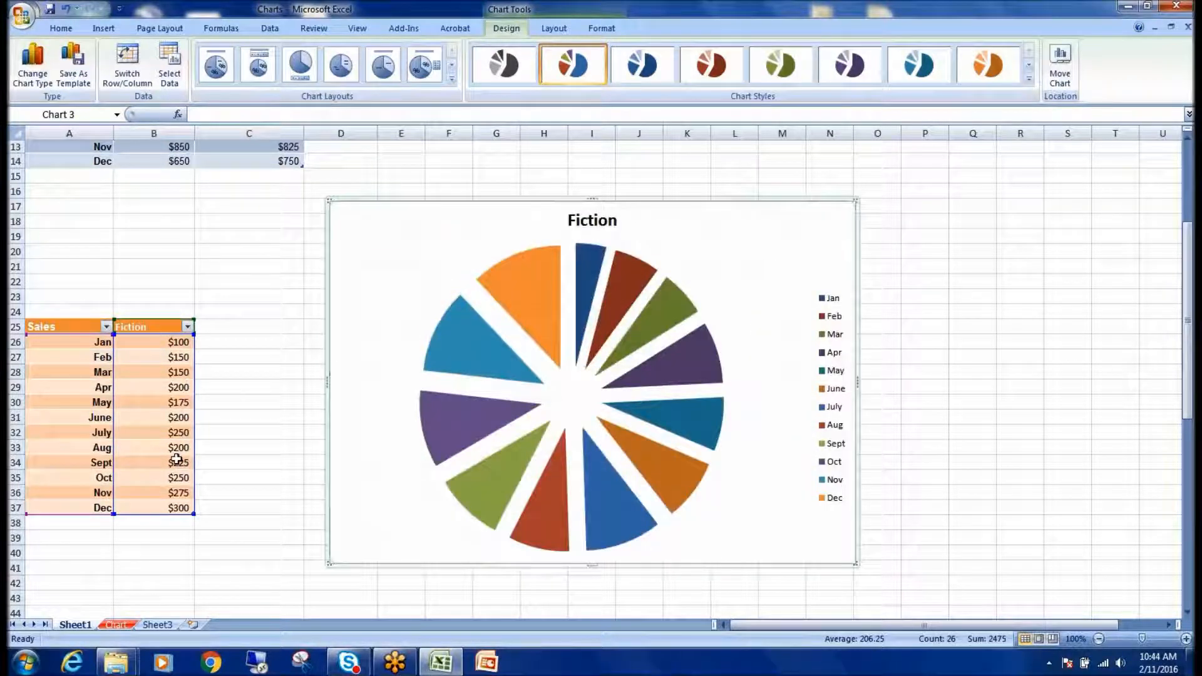
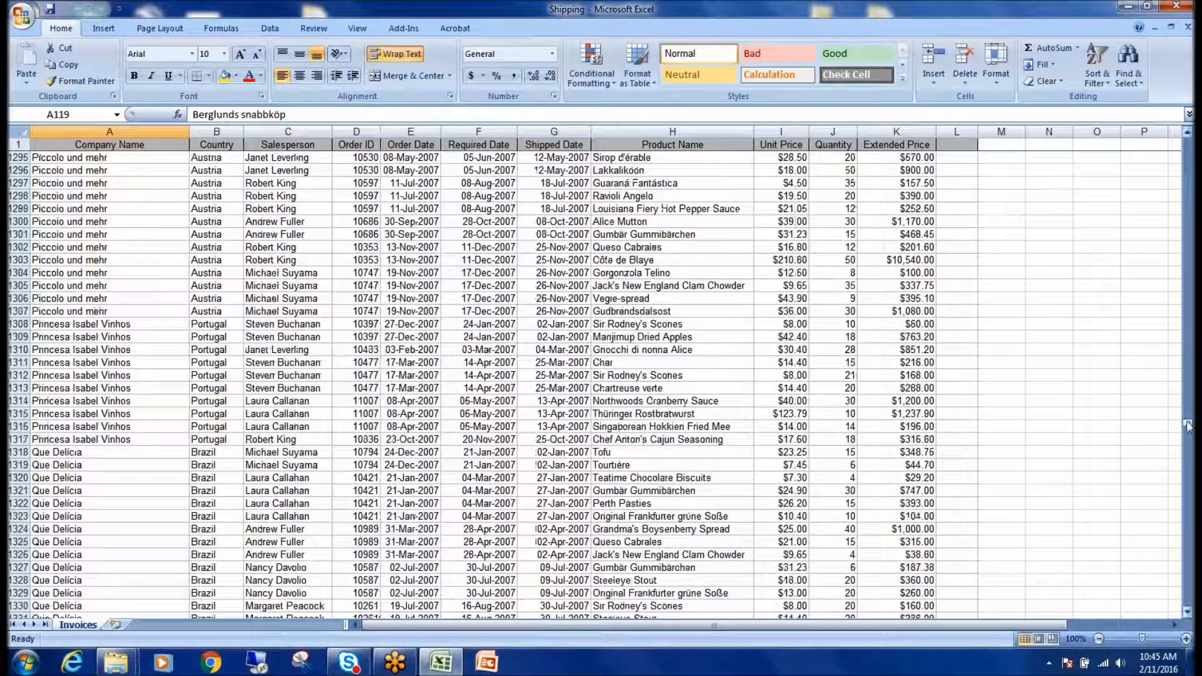
- Turn on filtering for the header row of the Invoices sheet
drag(1187, 425, 1185, 139)
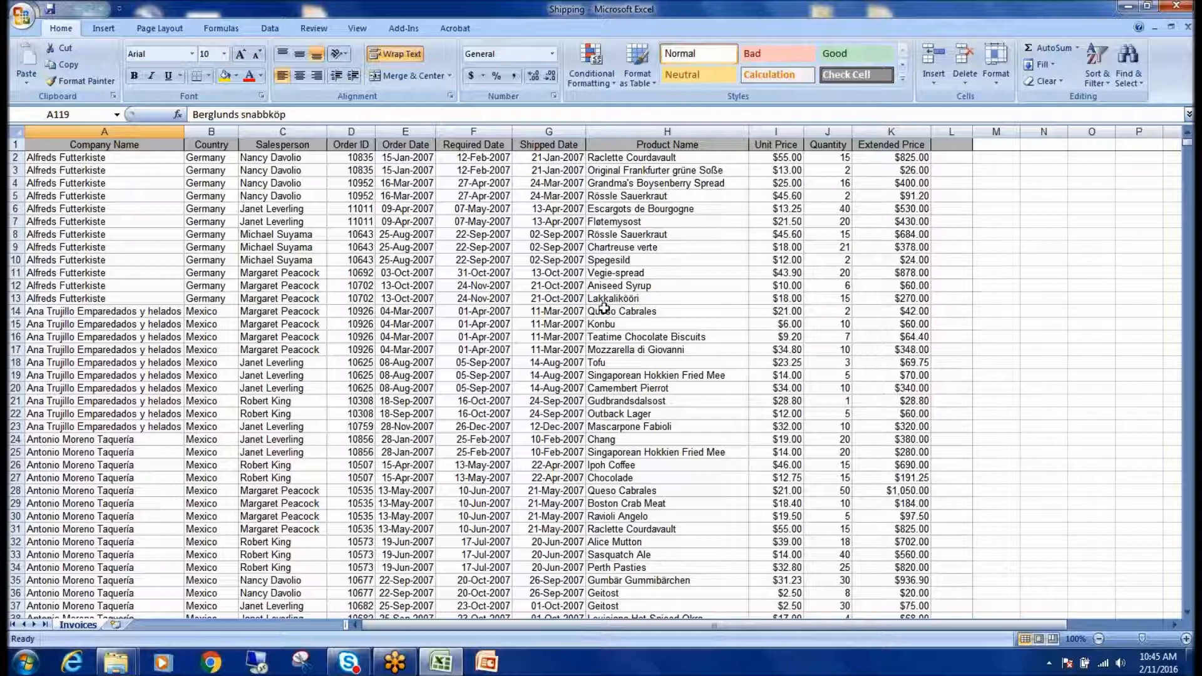
click(368, 235)
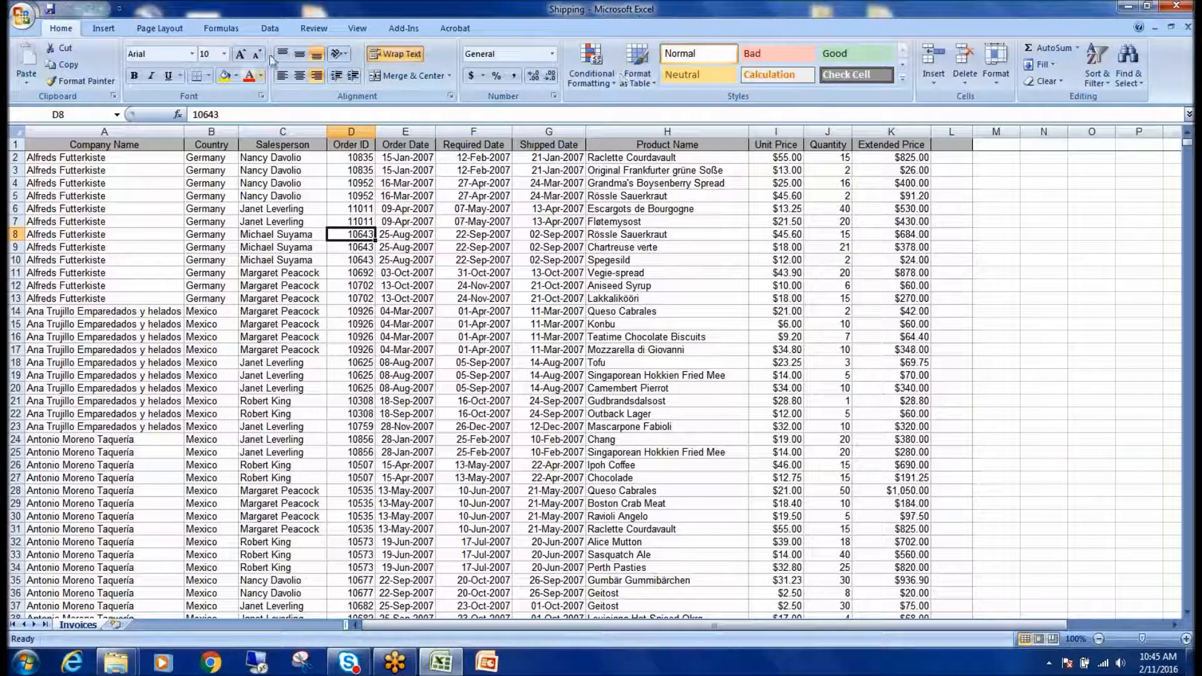
click(270, 29)
click(355, 145)
click(395, 61)
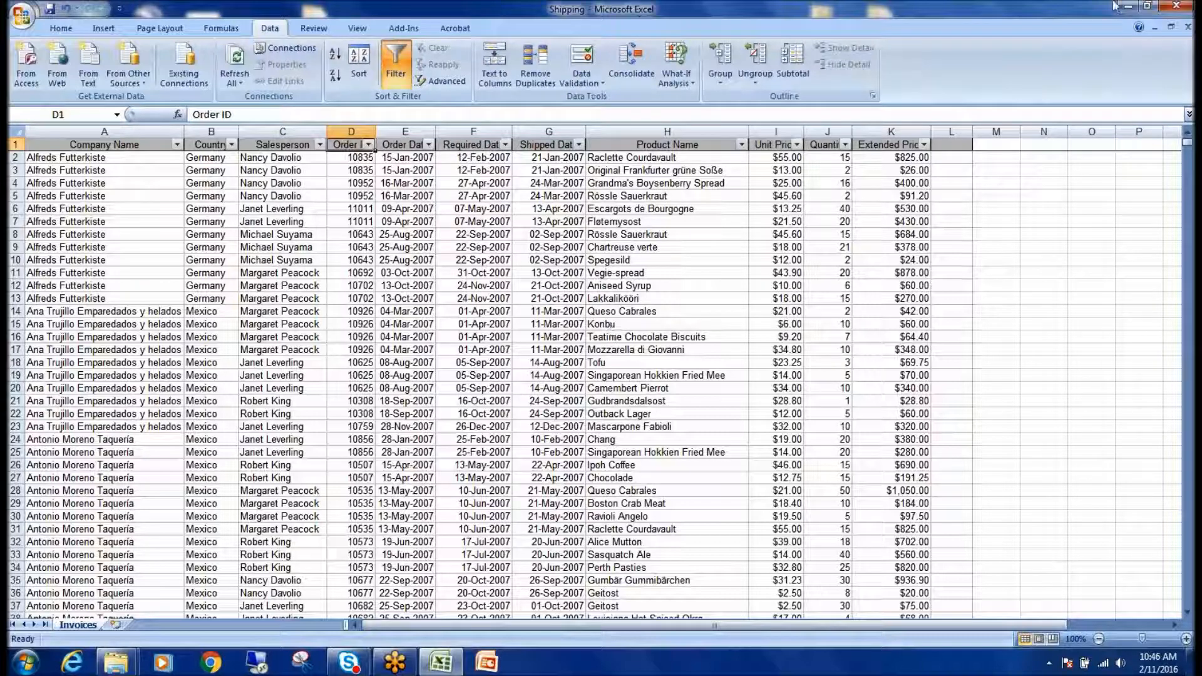
- Filter the Country column to show only France
scroll(1114, 233, down, 1)
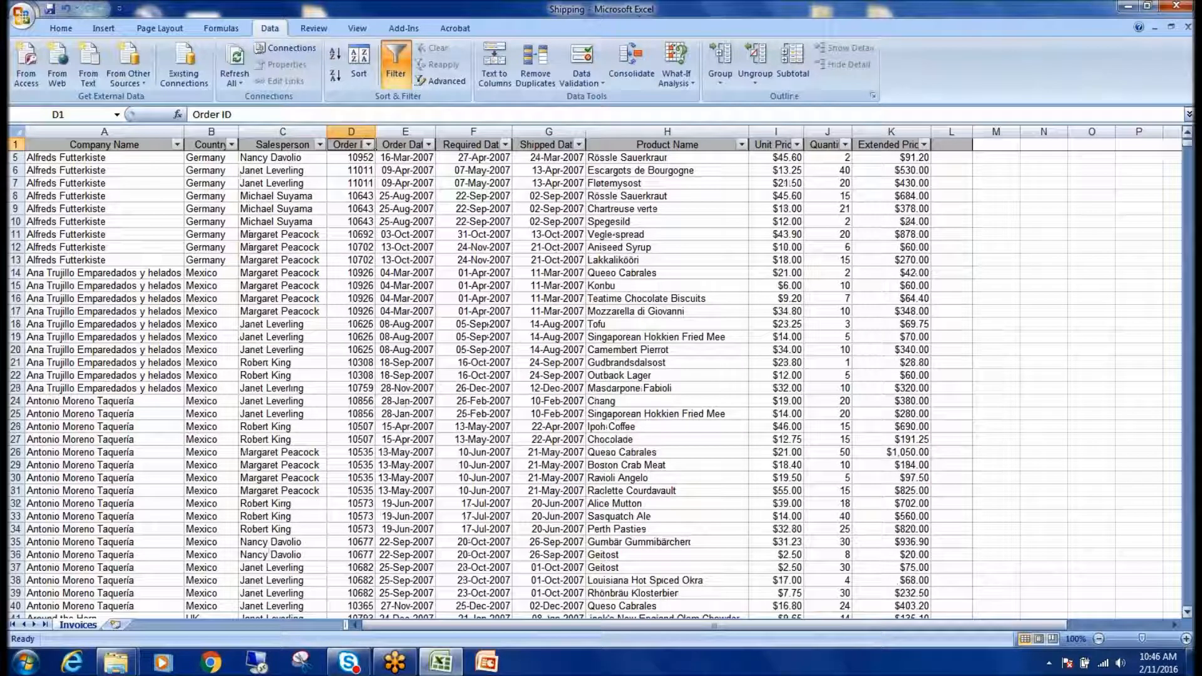
scroll(1151, 146, up, 1)
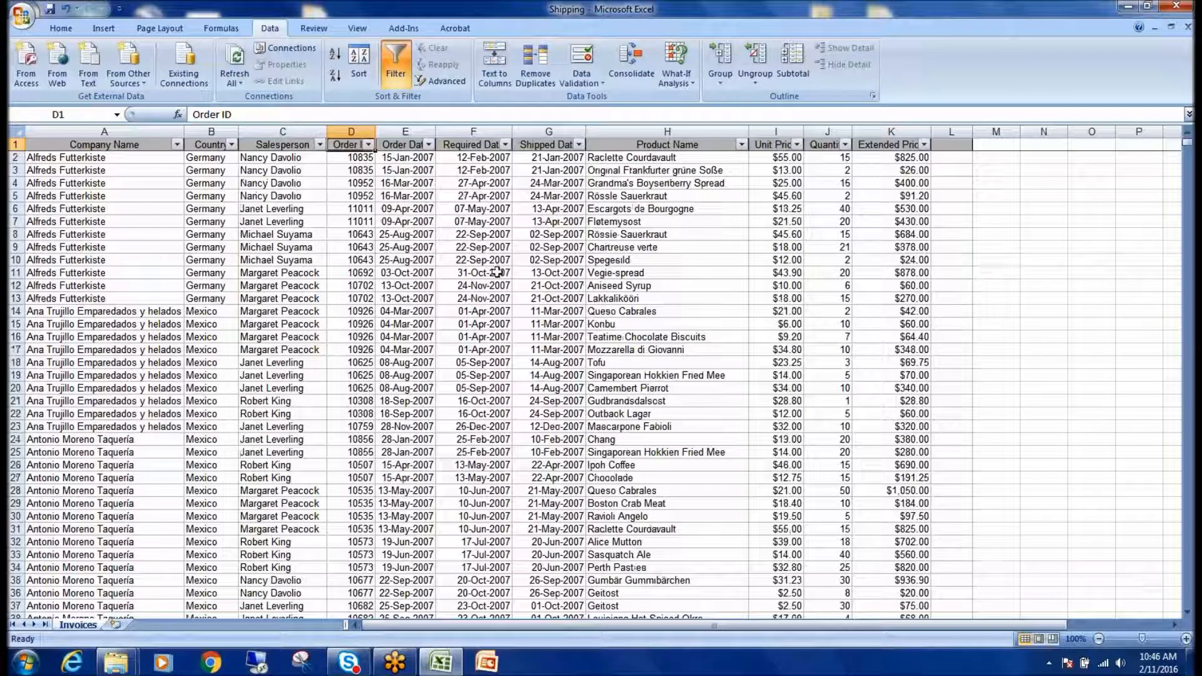
click(231, 145)
click(134, 263)
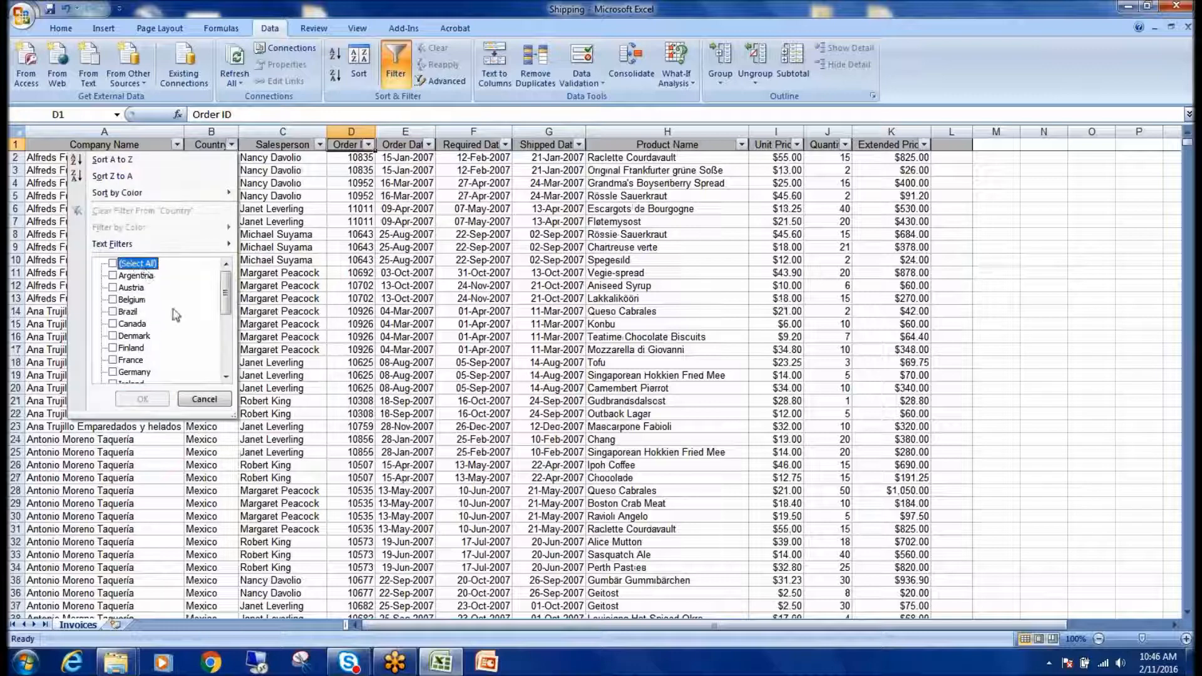
mouse_move(226, 293)
mouse_down()
mouse_move(225, 366)
mouse_move(216, 272)
mouse_up()
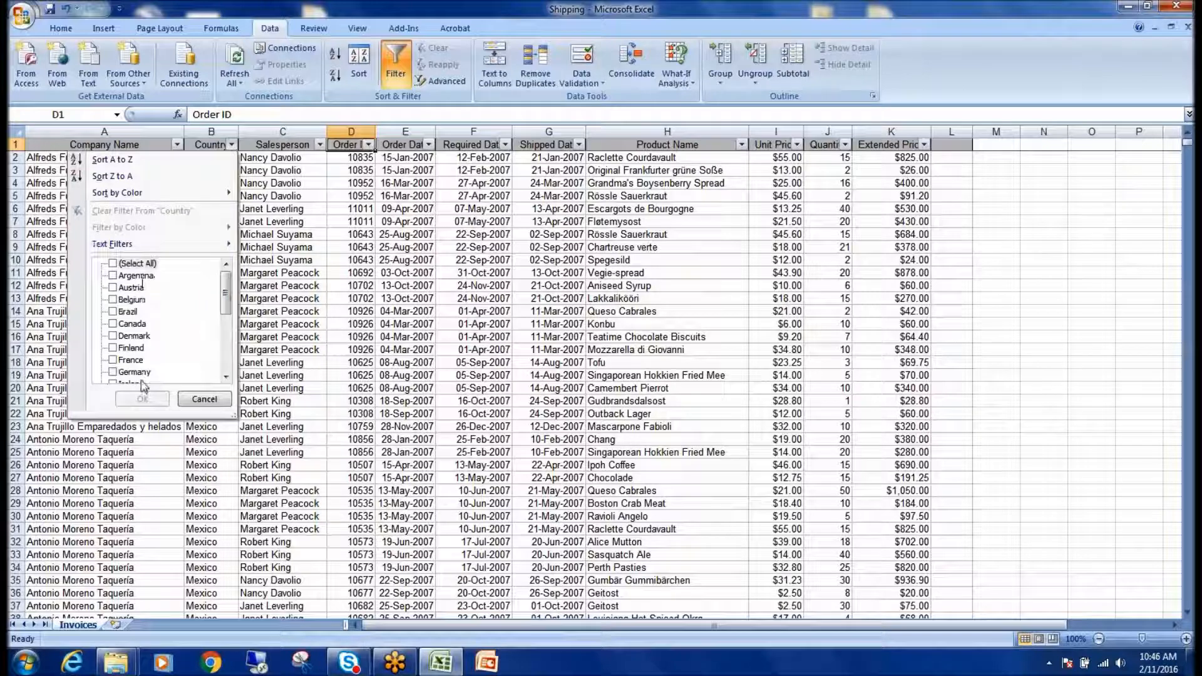
click(113, 360)
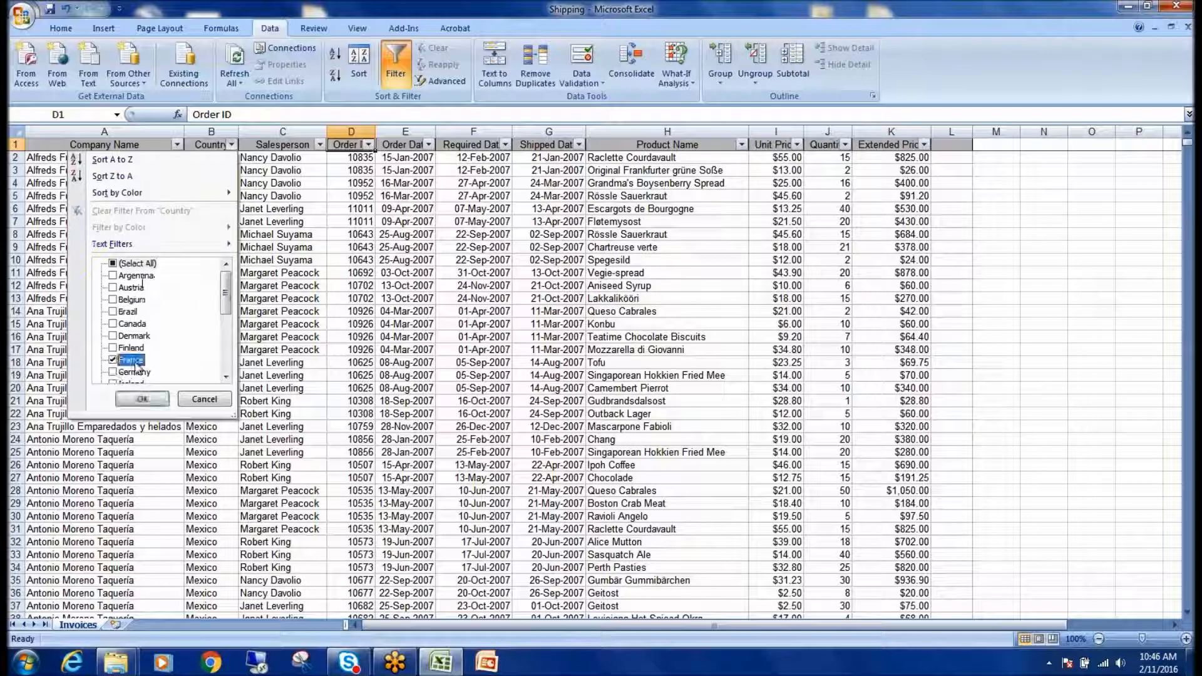
click(142, 399)
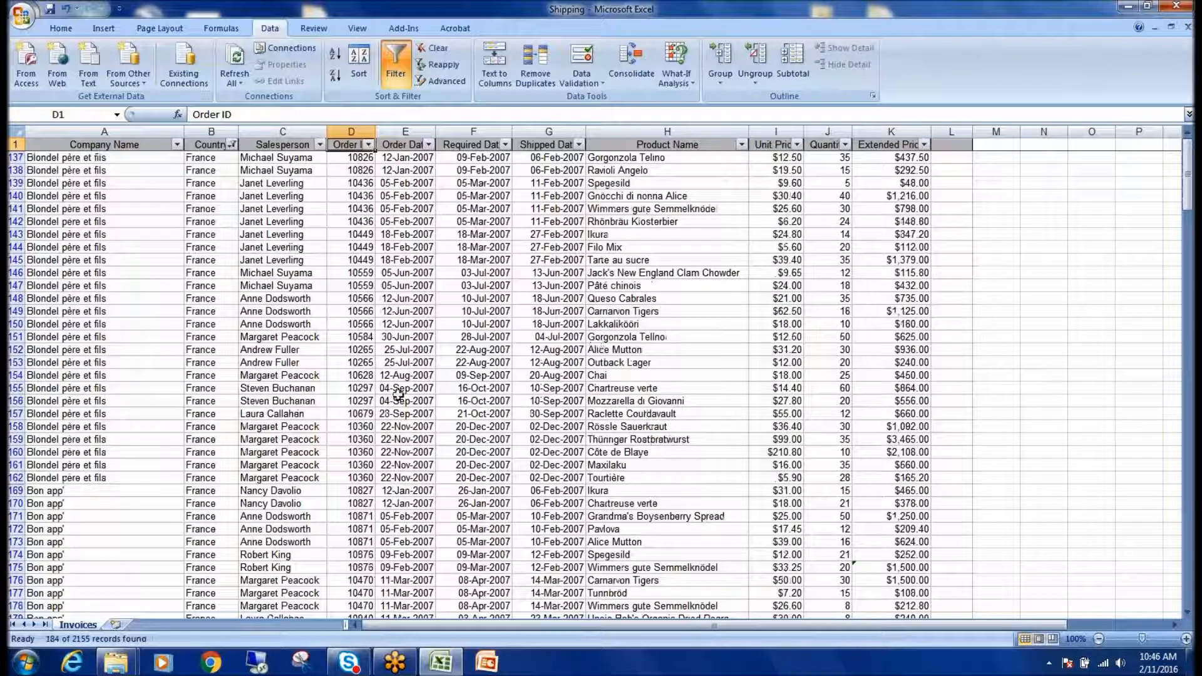
- Look through the filtered France invoices from first to last, checking the company, country and row numbers
scroll(276, 288, down, 13)
scroll(406, 314, down, 20)
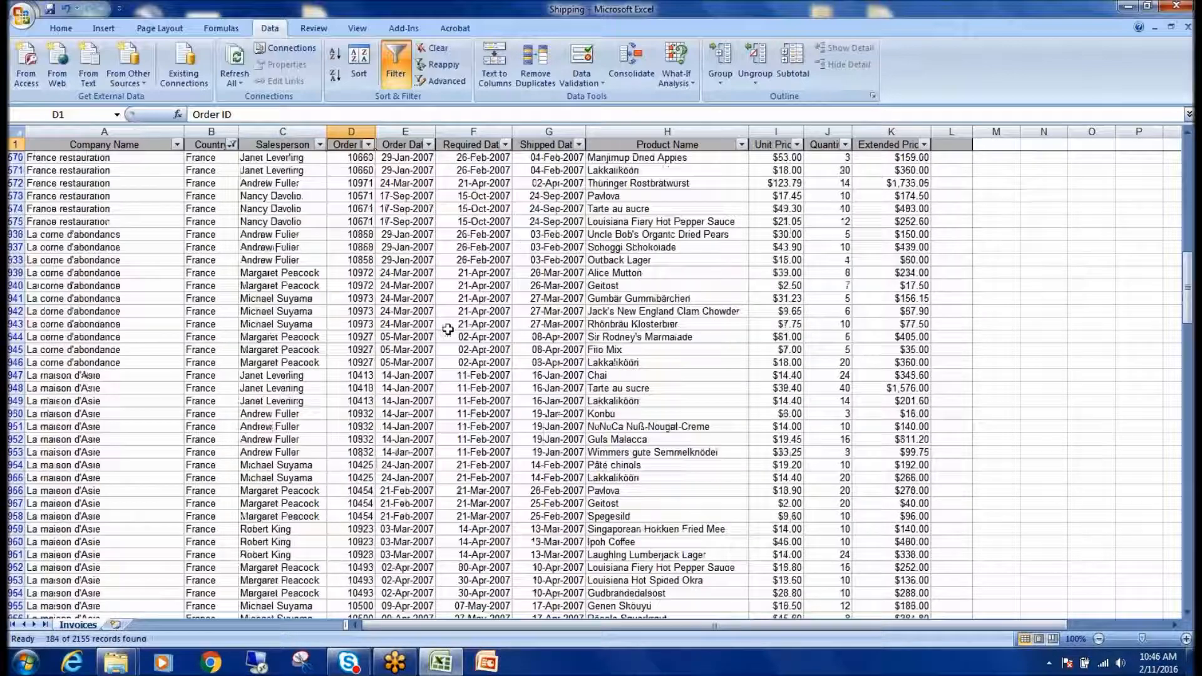
scroll(613, 323, up, 6)
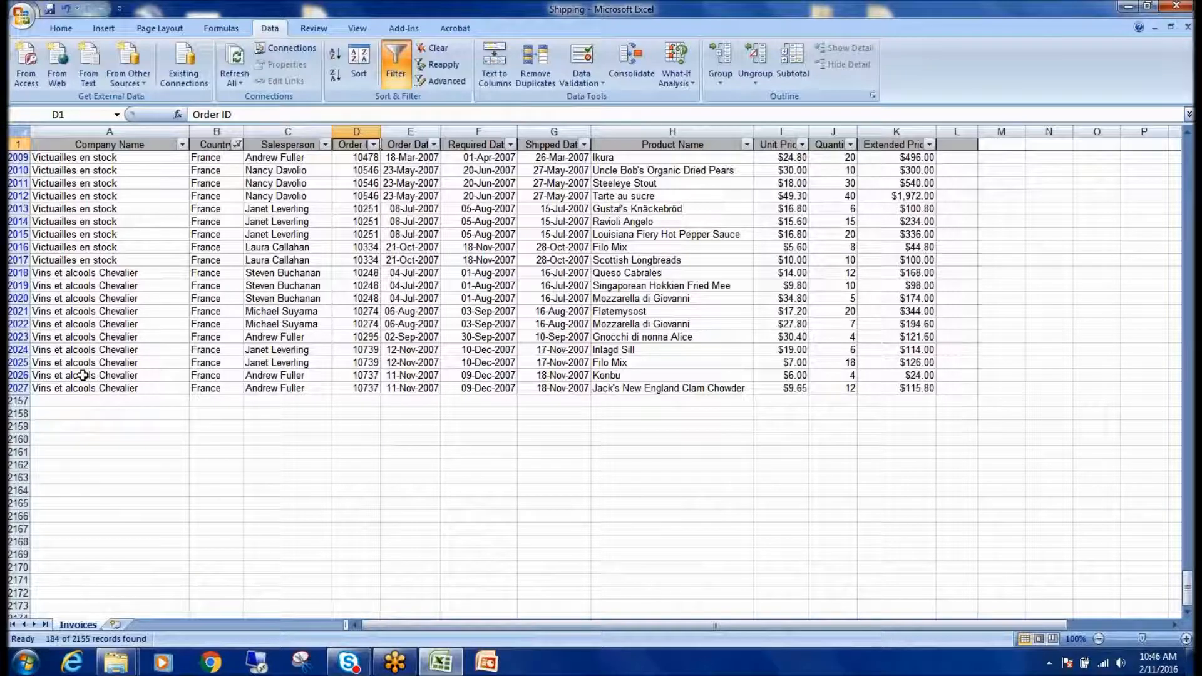
scroll(94, 369, up, 20)
scroll(145, 359, up, 20)
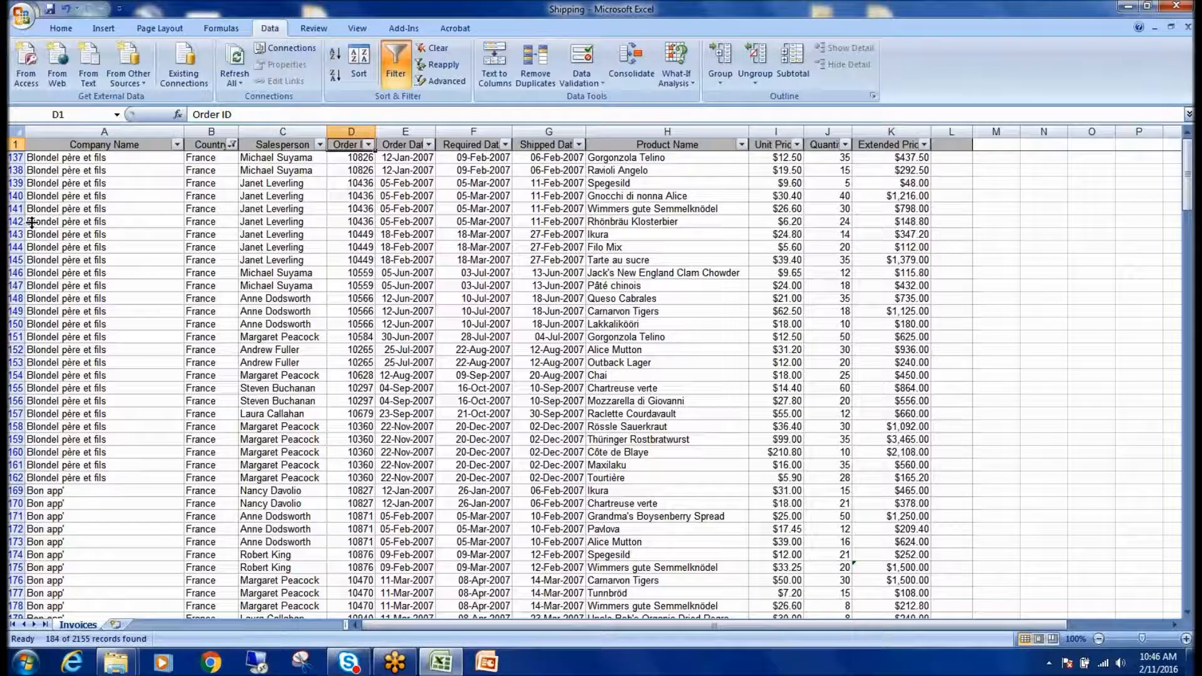
scroll(31, 221, down, 18)
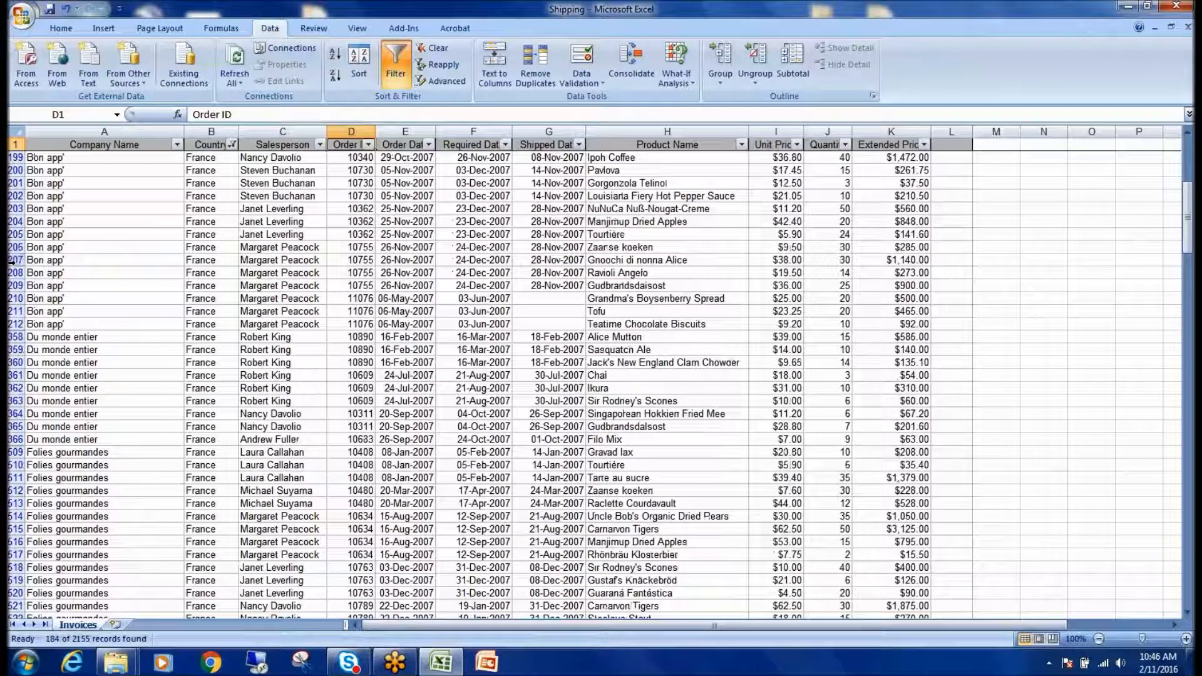
scroll(12, 263, down, 20)
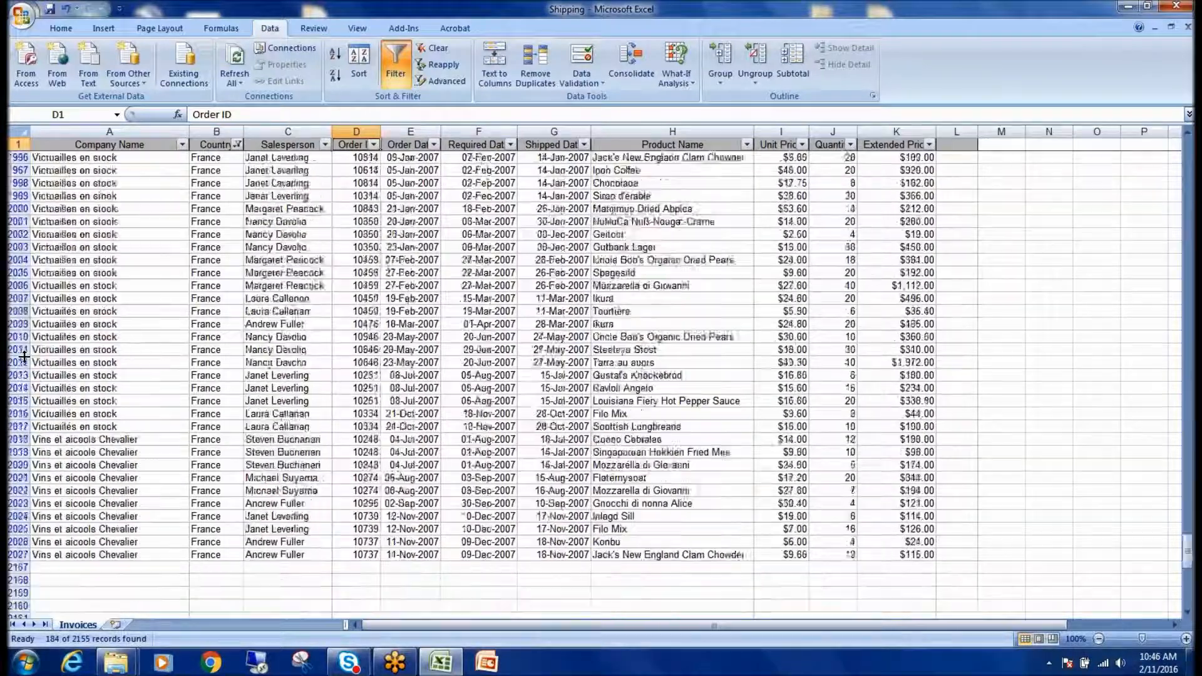
scroll(24, 356, down, 7)
scroll(201, 333, up, 10)
scroll(209, 308, up, 20)
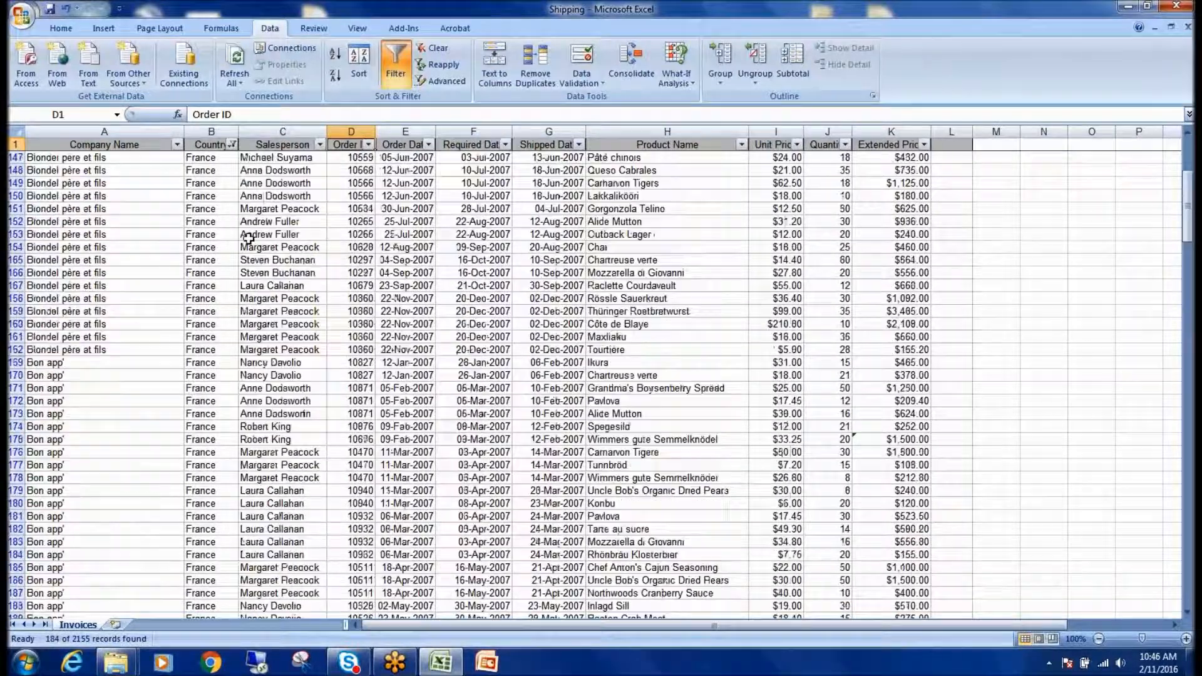
scroll(244, 200, up, 3)
- Set the Country filter to show only Brazil
click(233, 144)
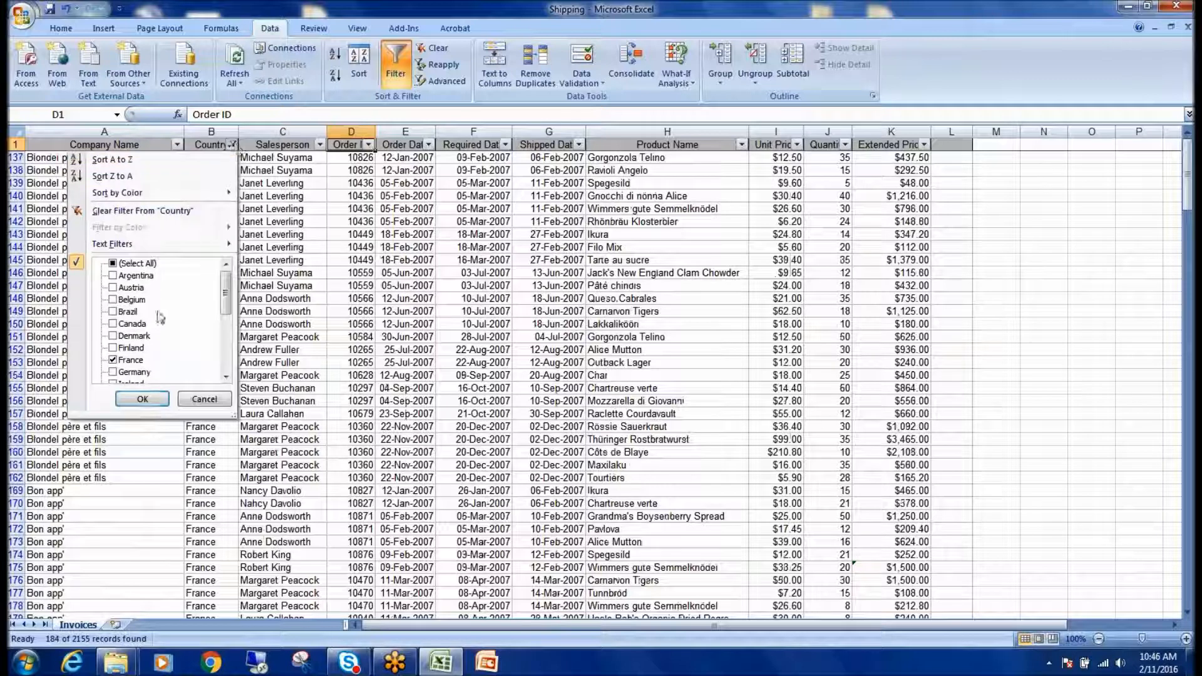
click(114, 361)
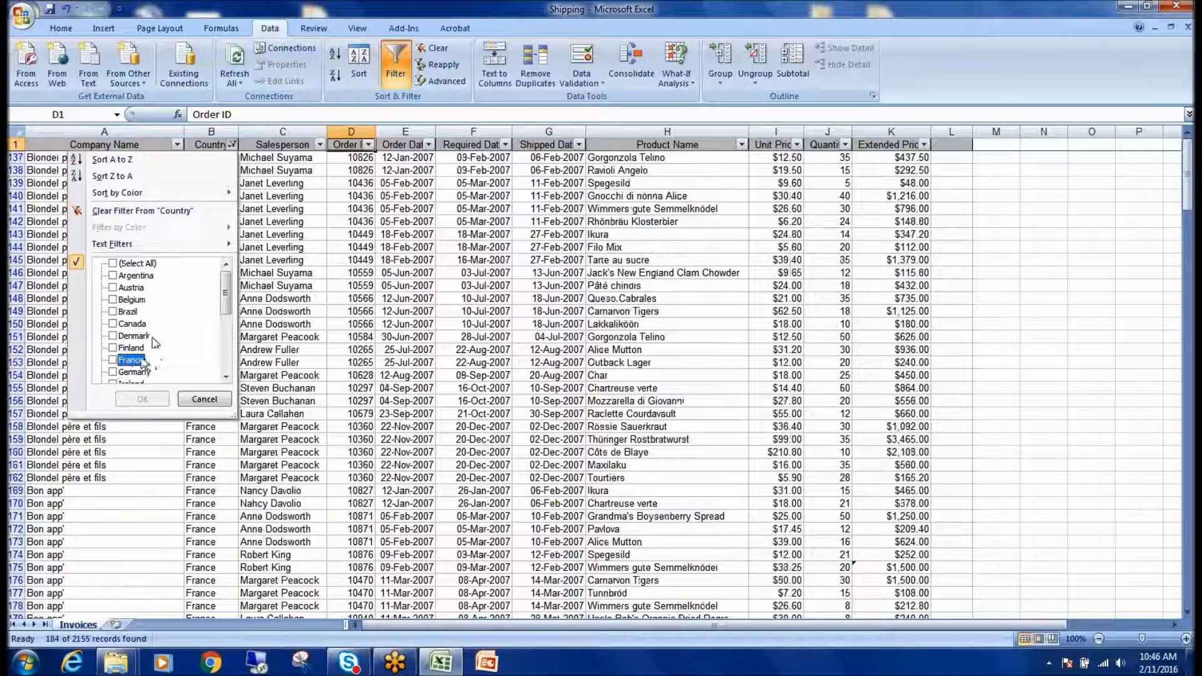
click(113, 311)
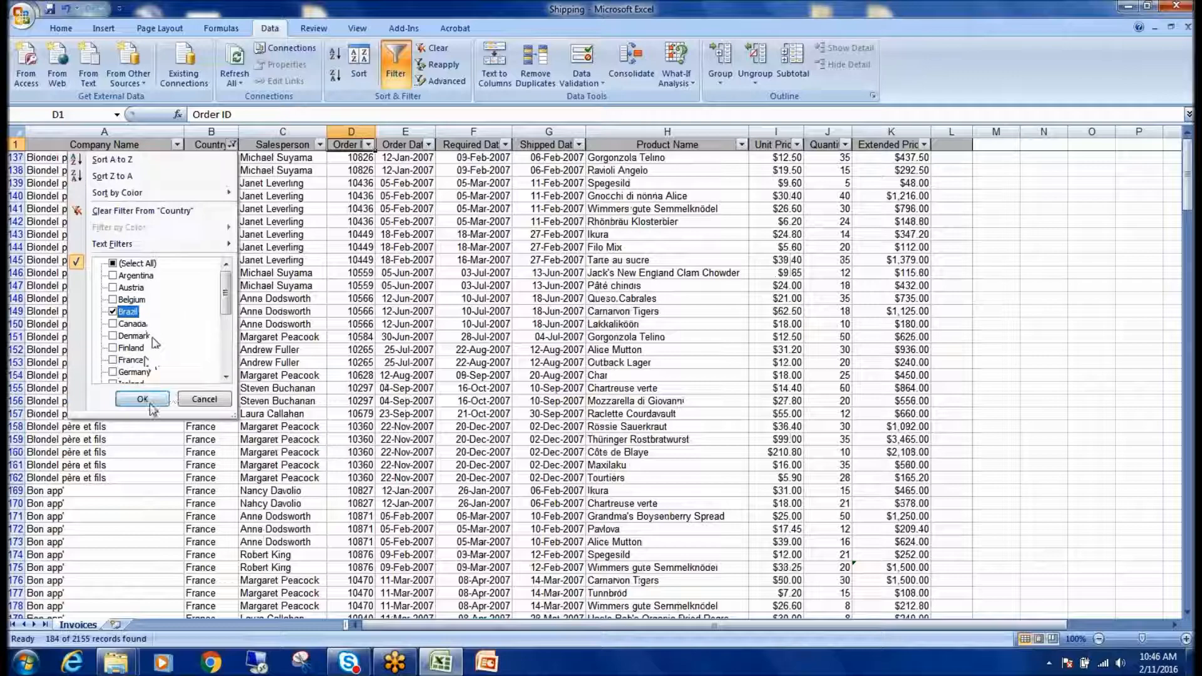
click(143, 399)
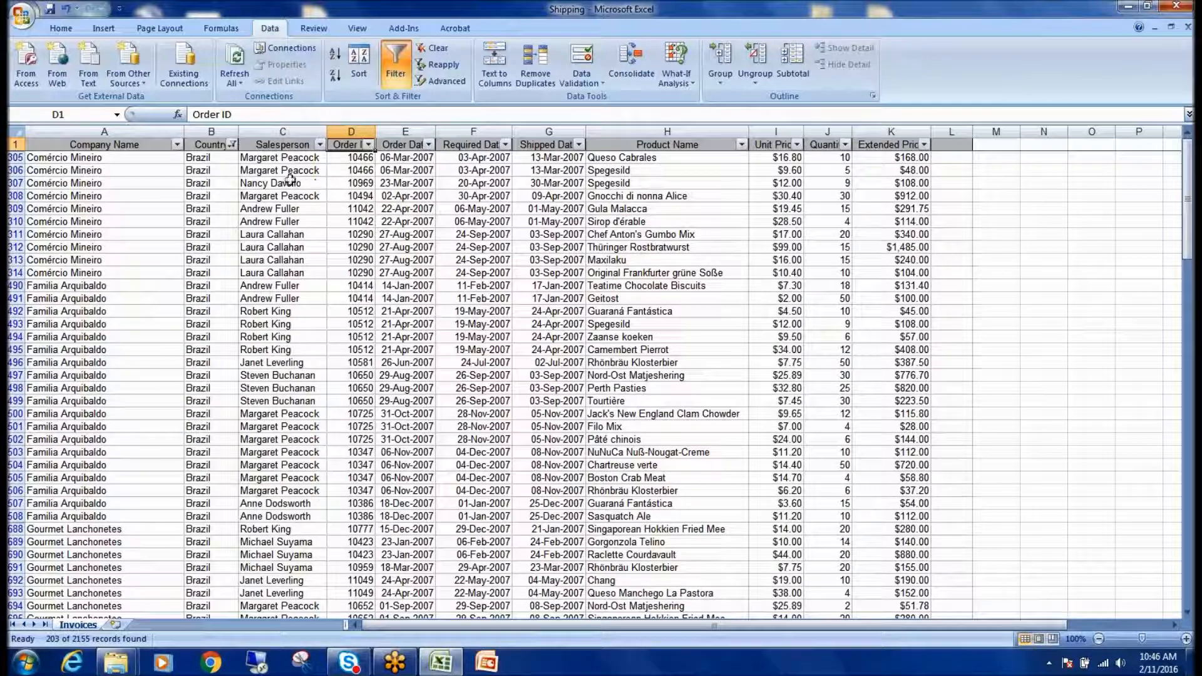
- Filter the Salesperson column to only the first listed salesperson and highlight the filtered records from Company Name to Extended Price
scroll(215, 301, down, 15)
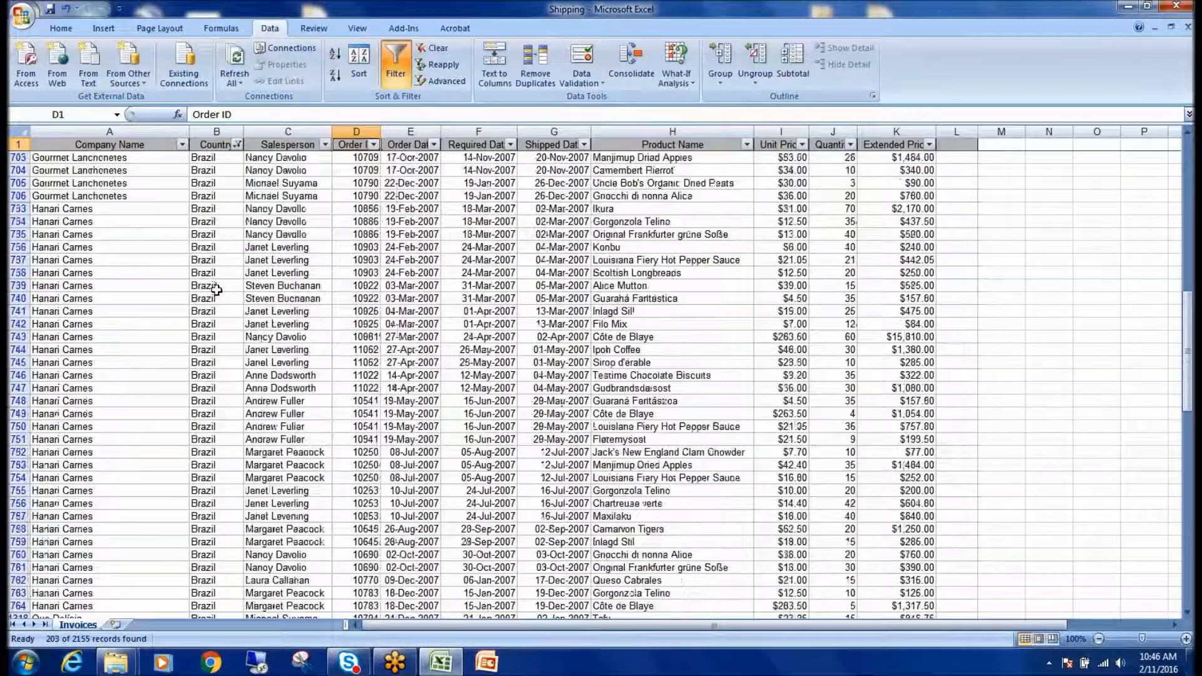
scroll(122, 308, down, 20)
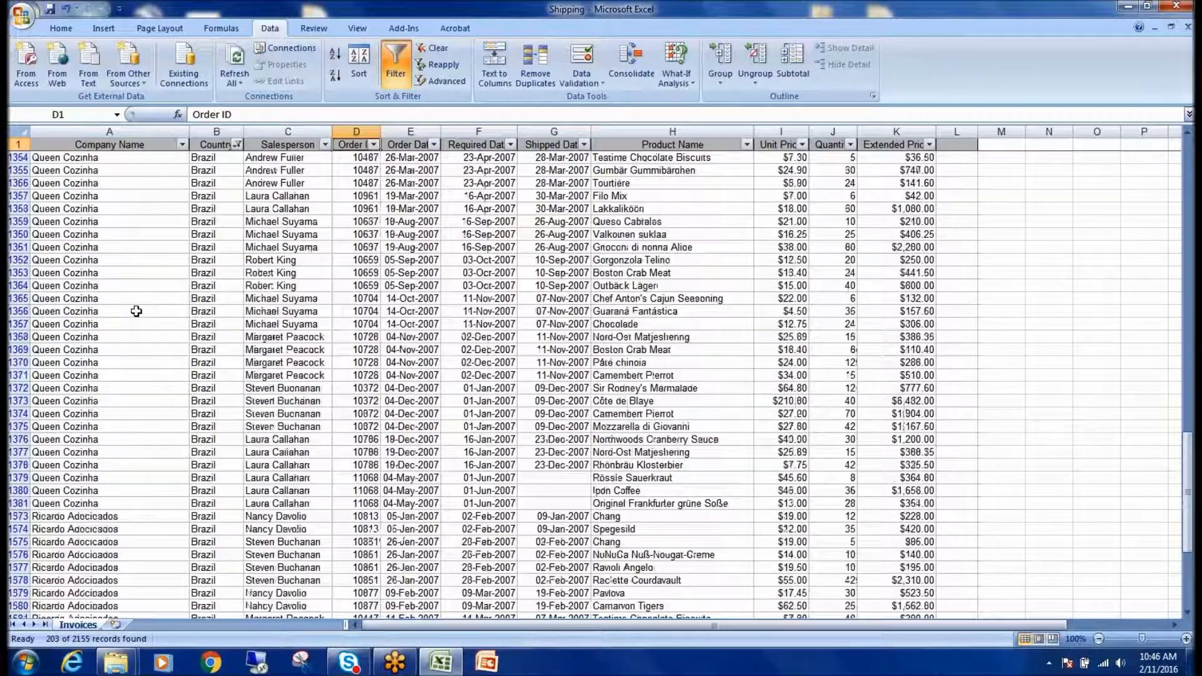
scroll(112, 313, up, 20)
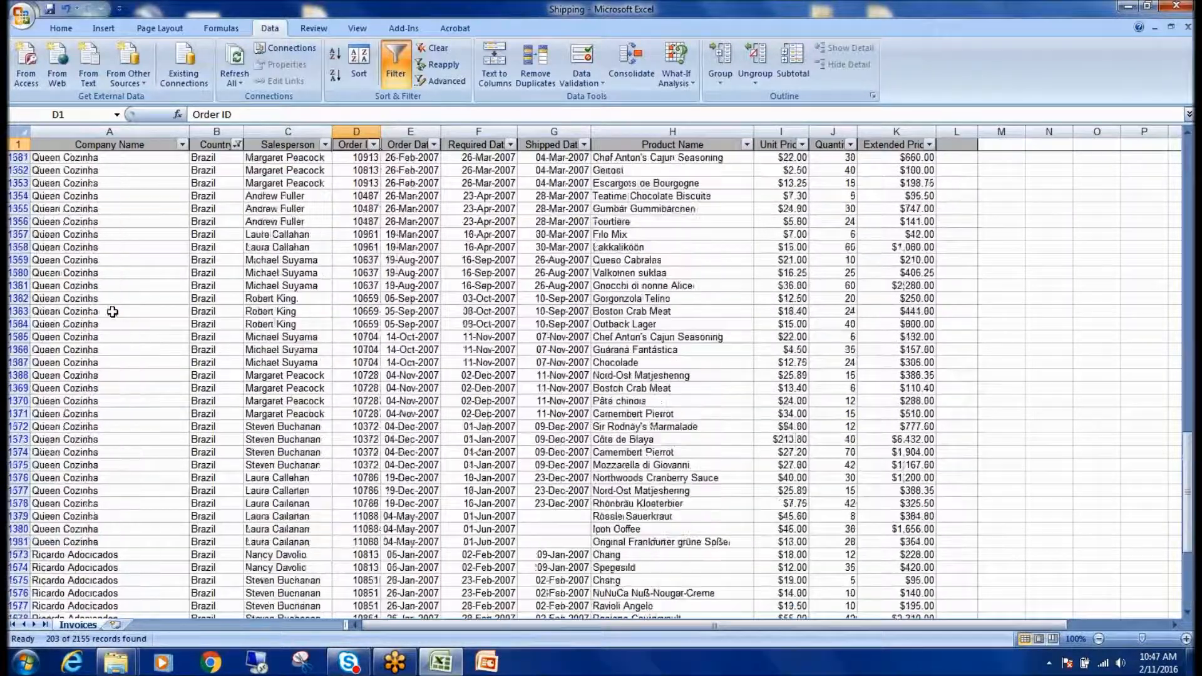
scroll(94, 320, up, 13)
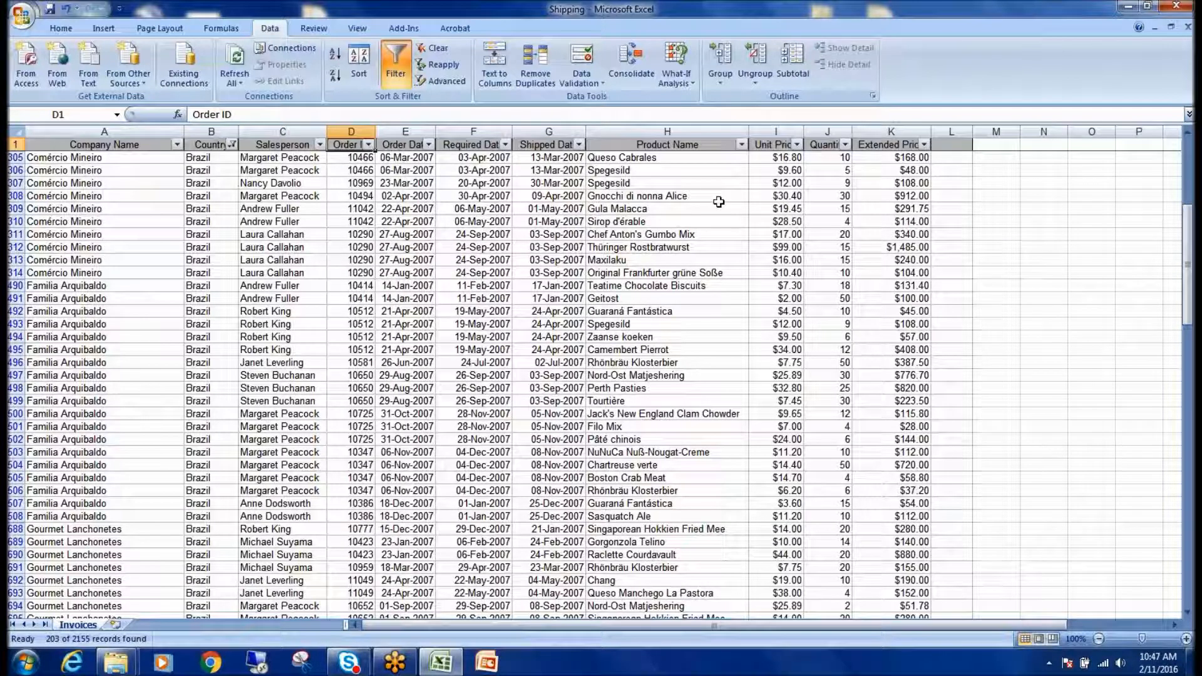
click(320, 144)
click(201, 263)
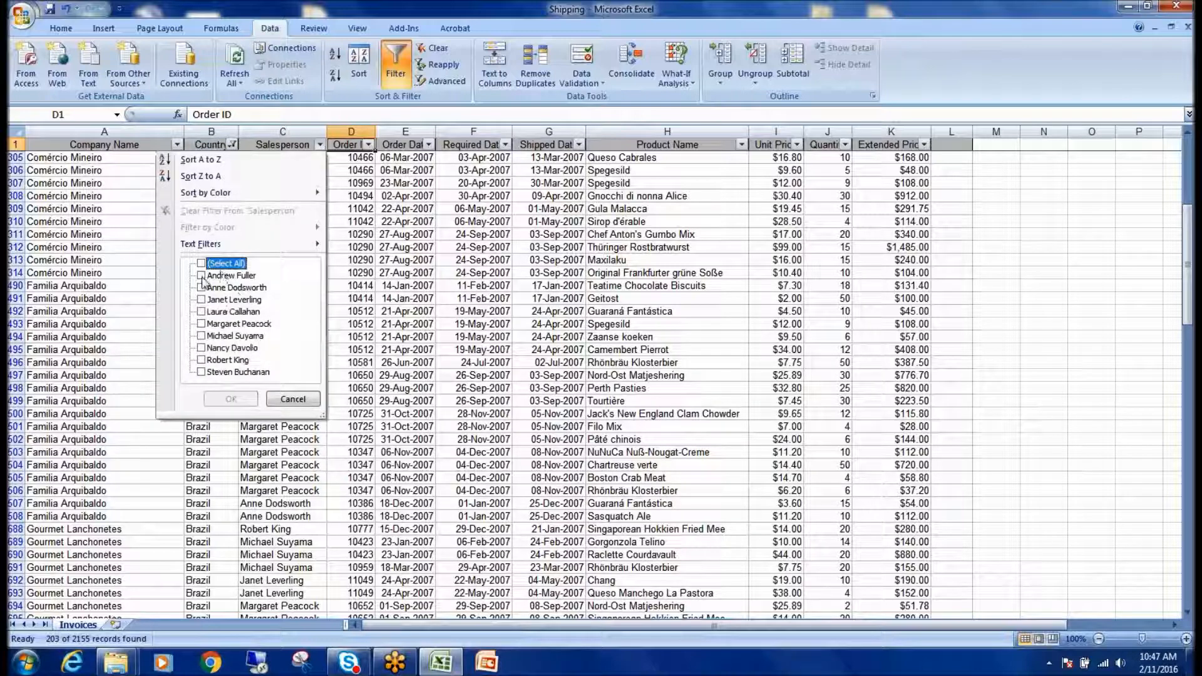
click(202, 276)
click(230, 398)
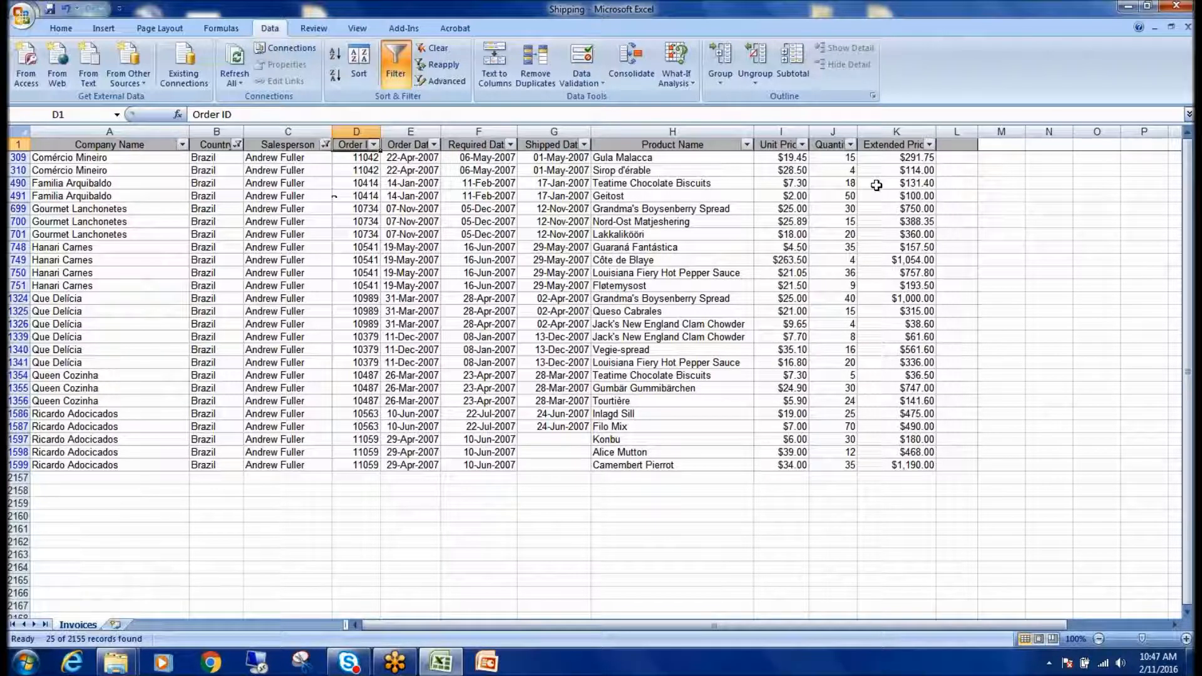
drag(87, 158, 913, 460)
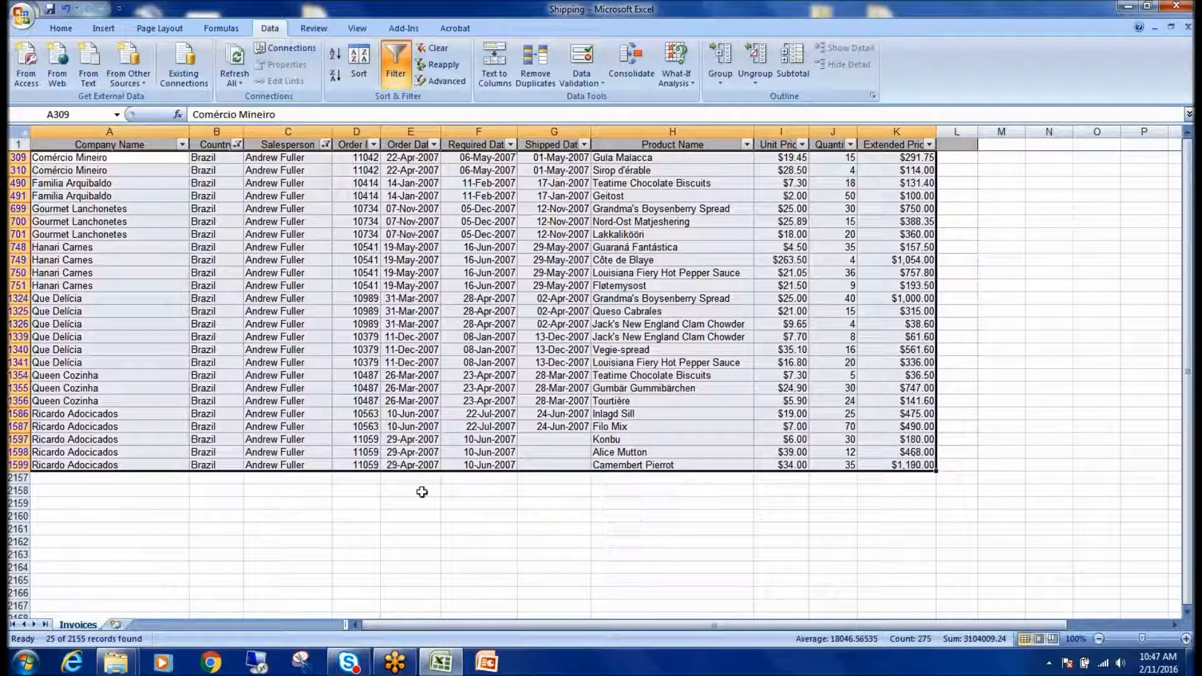
click(216, 171)
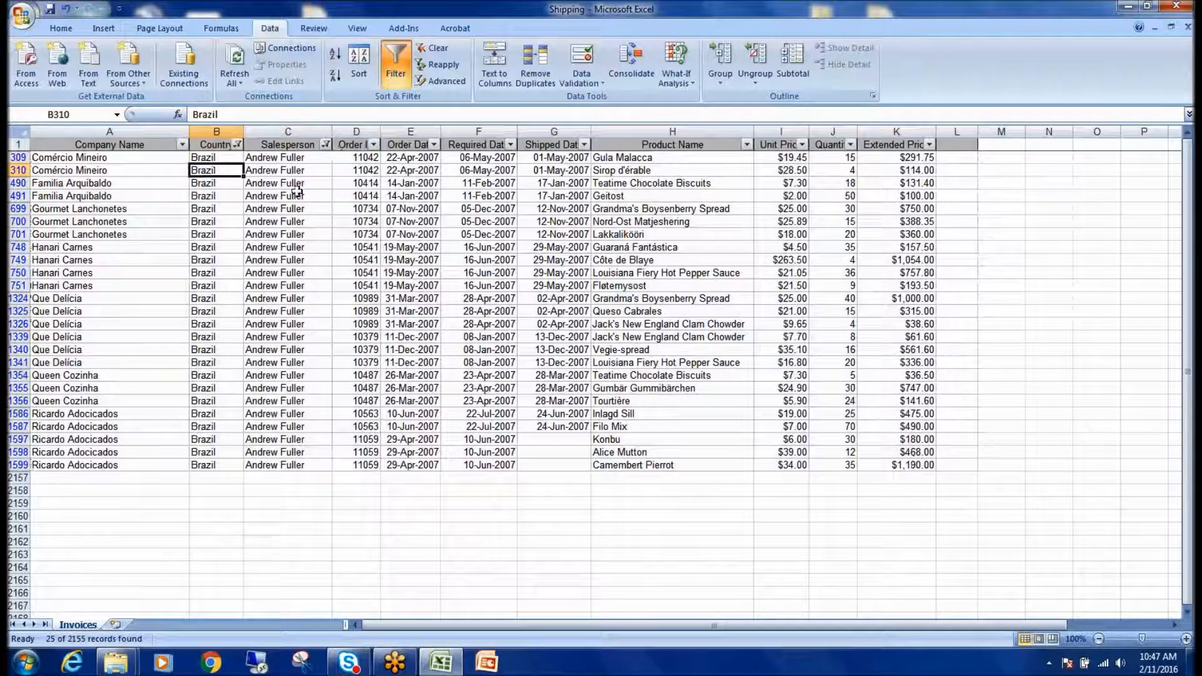
- Turn off filtering on the Invoices table to show all records
click(325, 145)
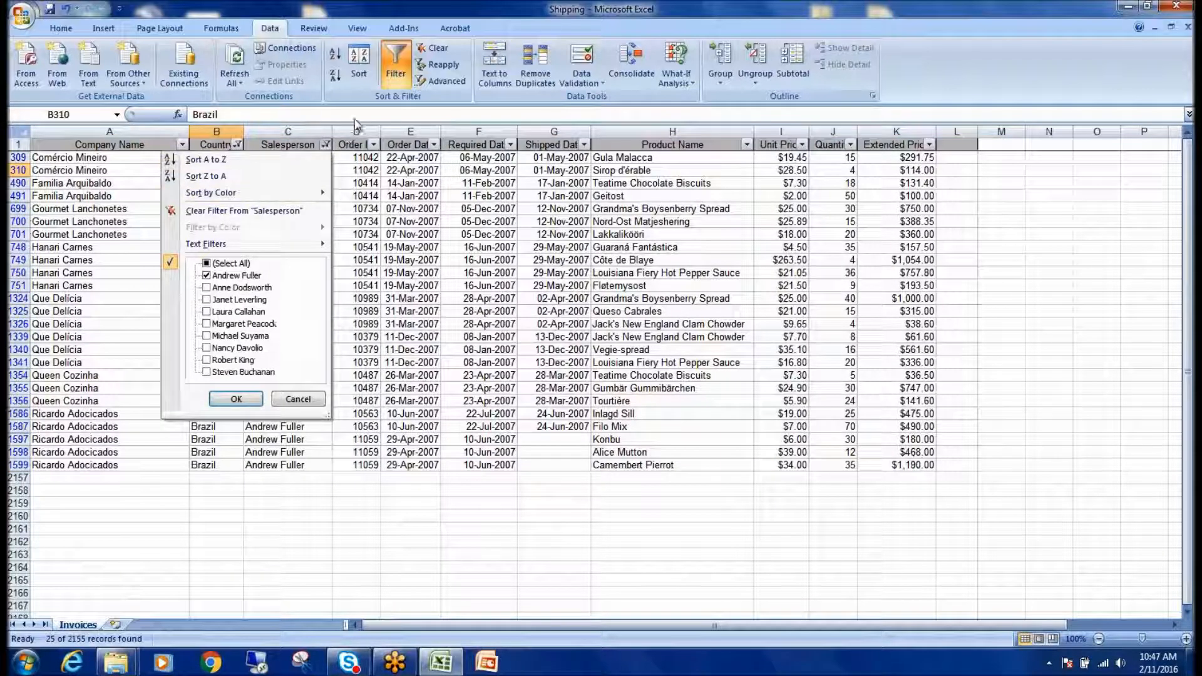
click(408, 11)
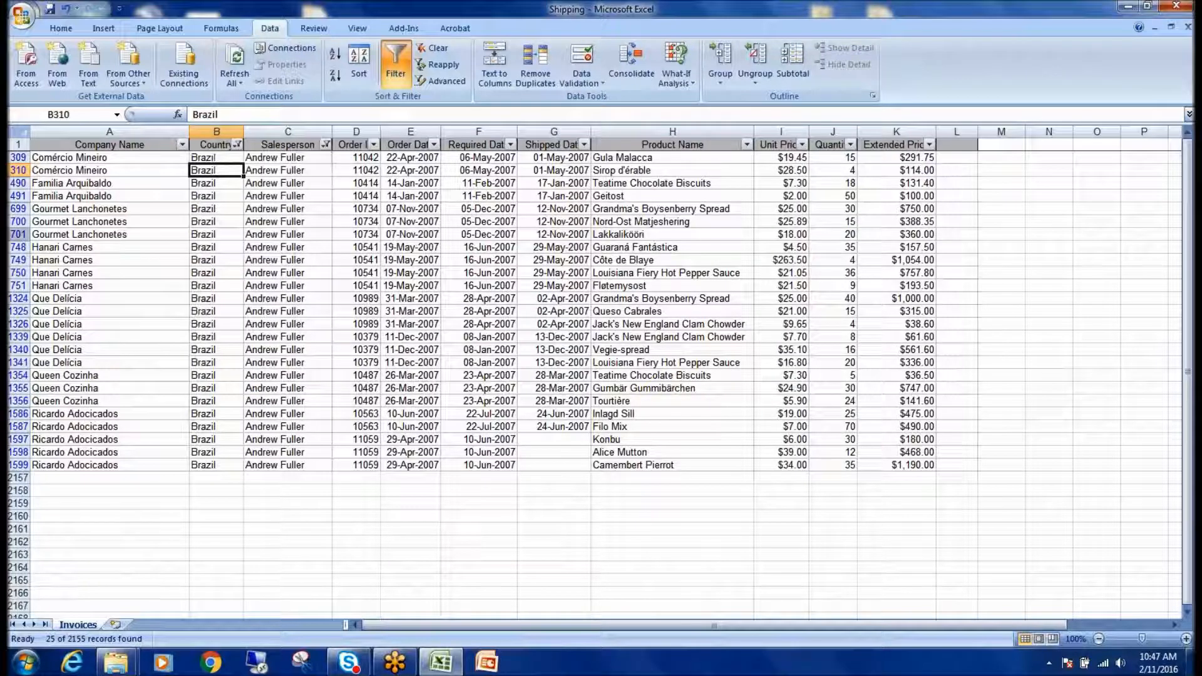
click(511, 144)
click(511, 145)
click(395, 62)
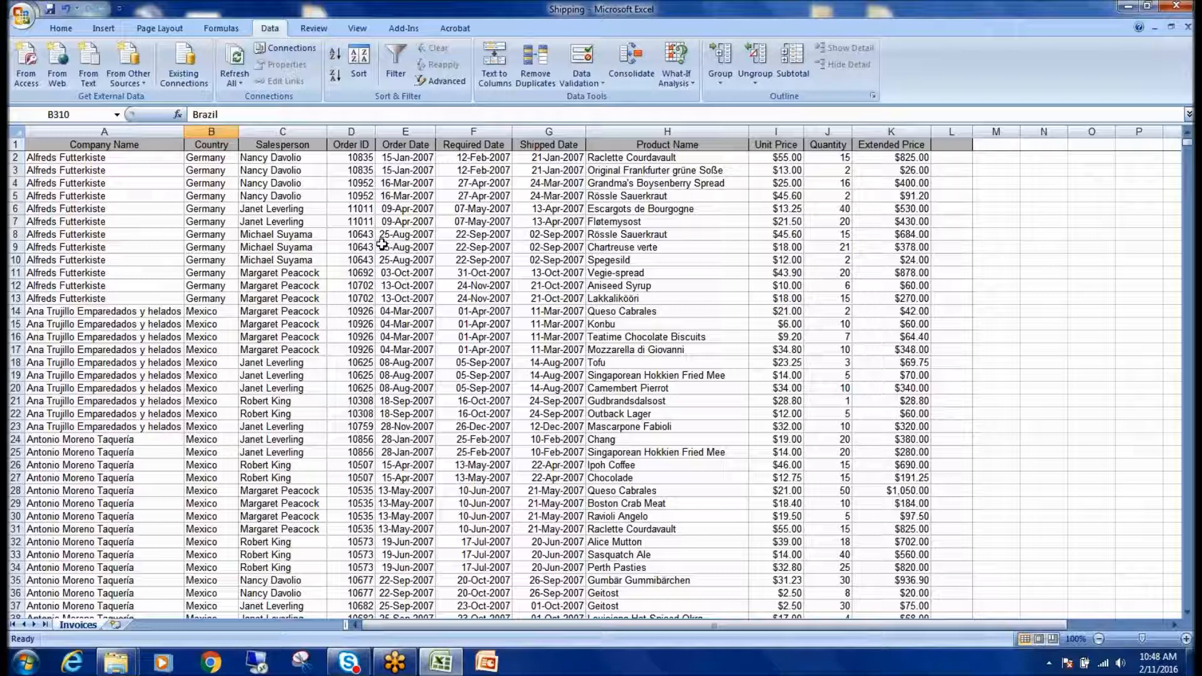
- Close the Shipping workbook without saving and reopen it from the PivotTables and PivotCharts lesson folder
click(90, 160)
scroll(221, 322, down, 2)
scroll(226, 322, up, 2)
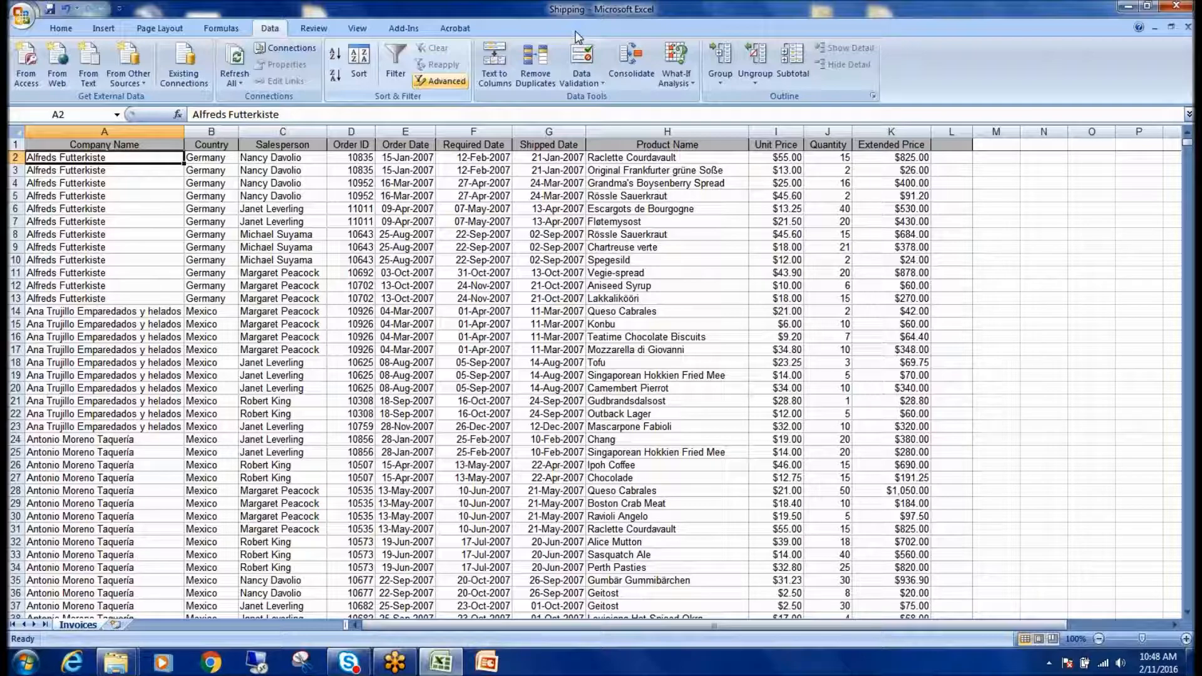
scroll(483, 429, down, 20)
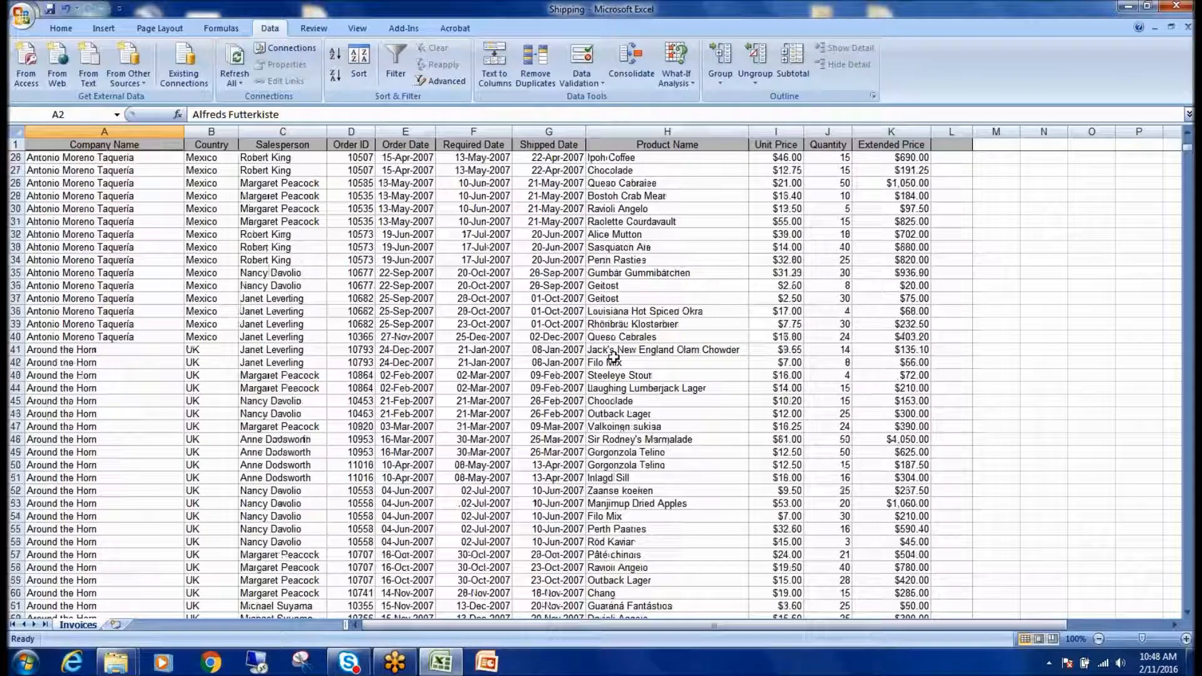
scroll(483, 429, up, 15)
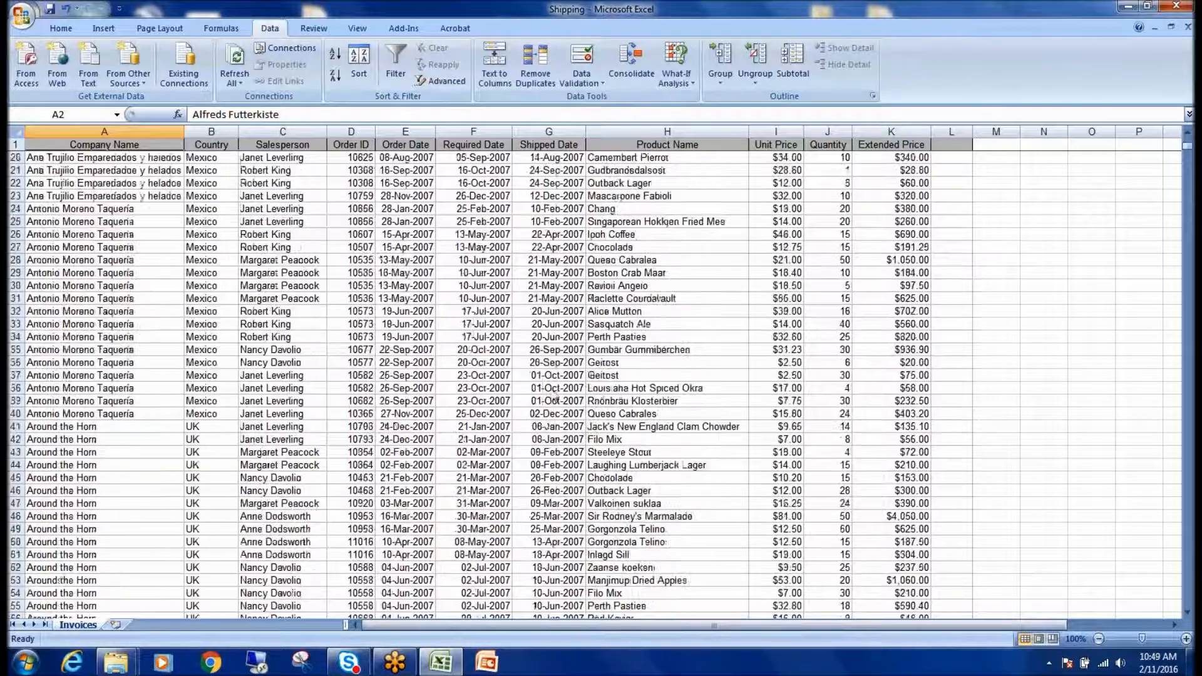
click(1175, 6)
click(602, 369)
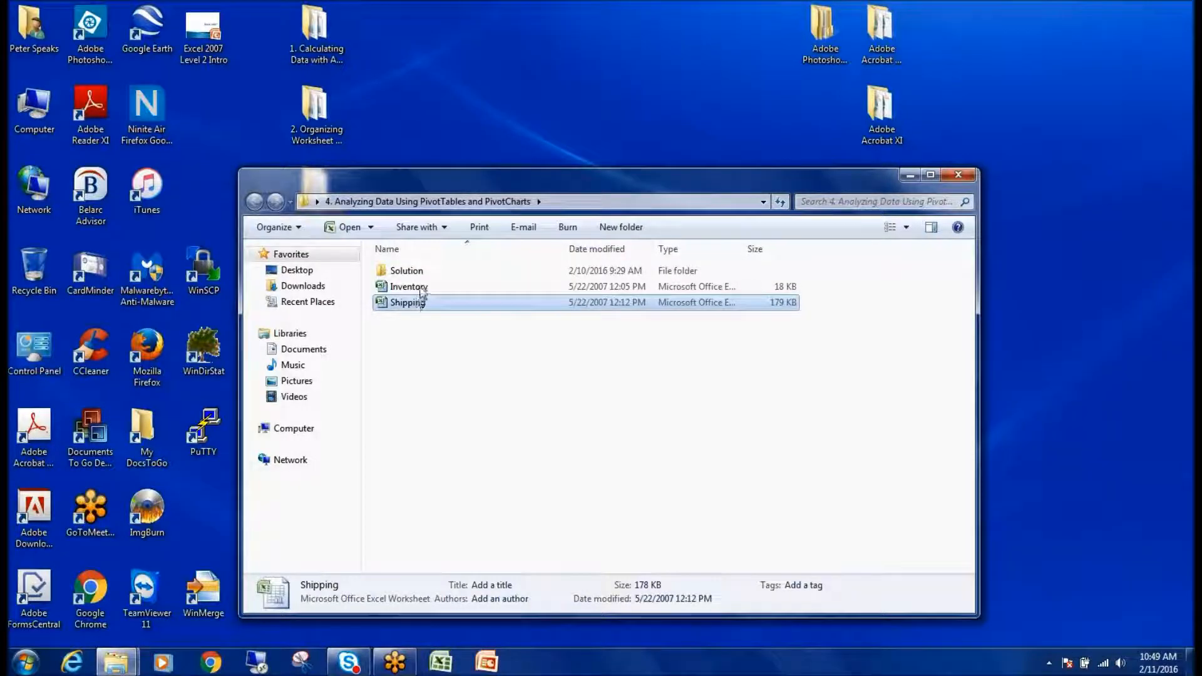
double_click(407, 302)
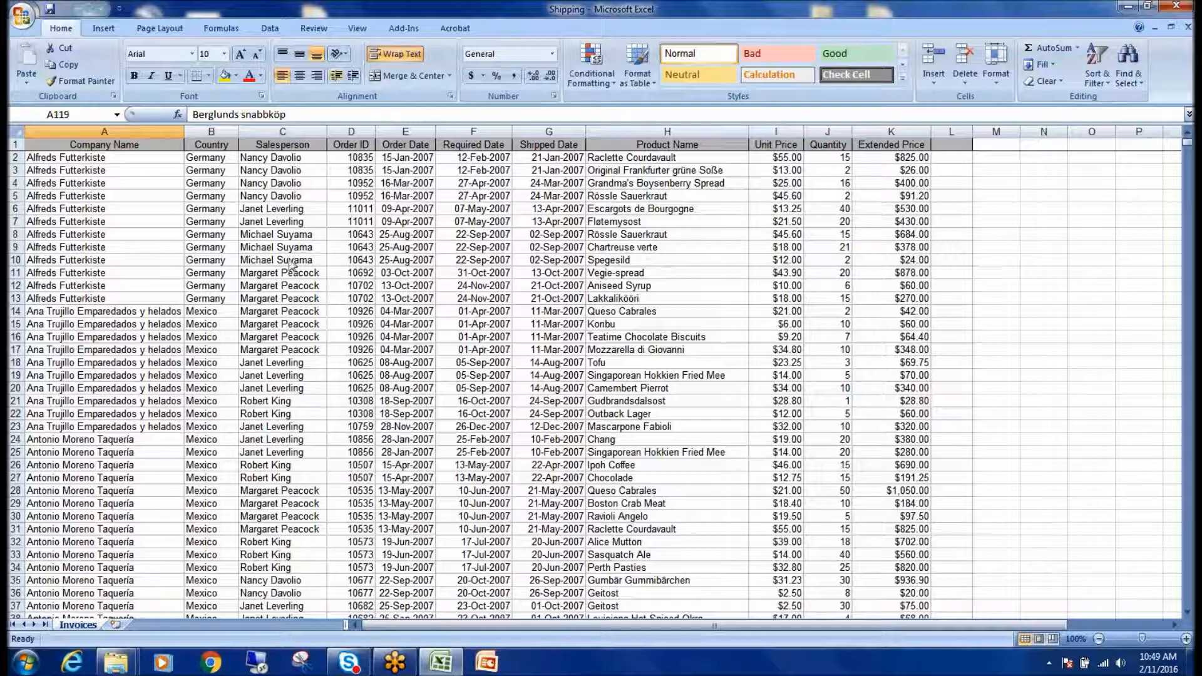
- Select the first company record, cell A2, inside the invoice data to be summarized with a PivotTable
click(274, 32)
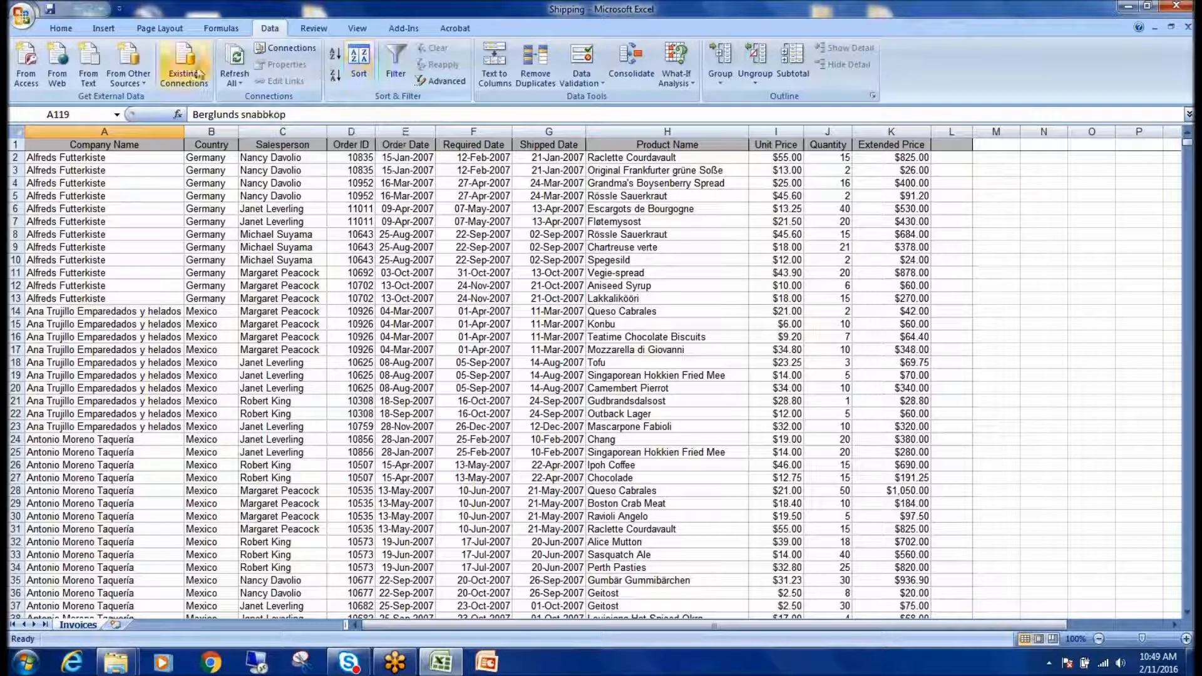
click(104, 28)
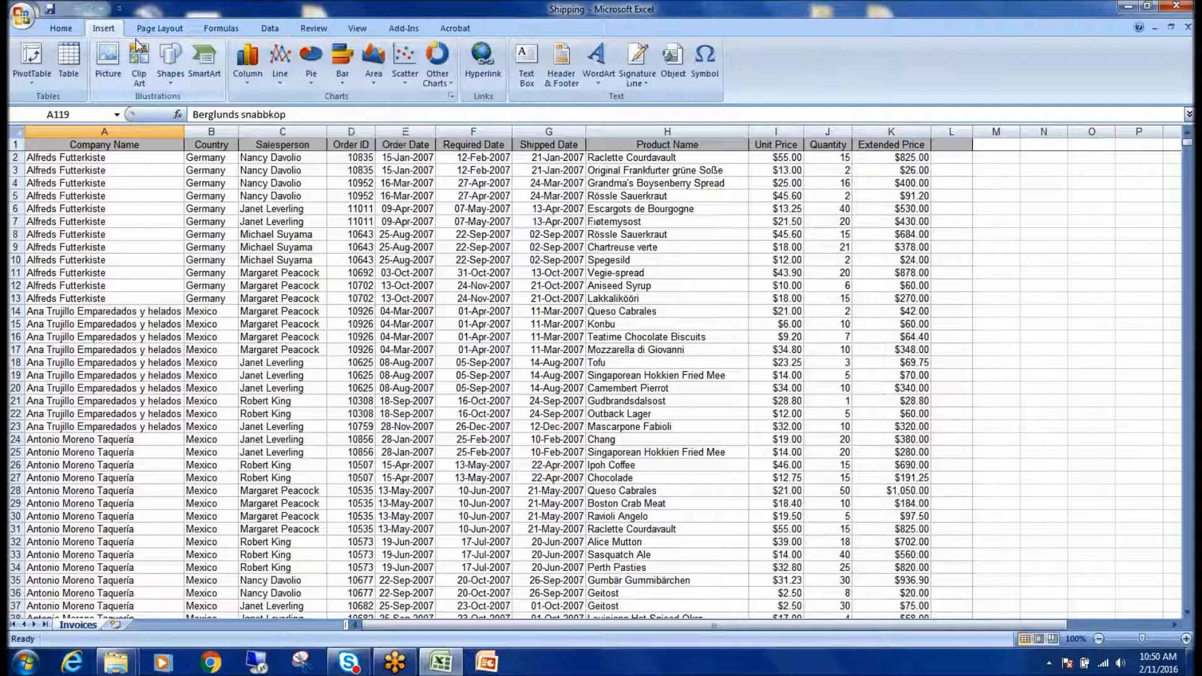
click(156, 195)
click(146, 158)
click(144, 146)
click(143, 168)
click(145, 158)
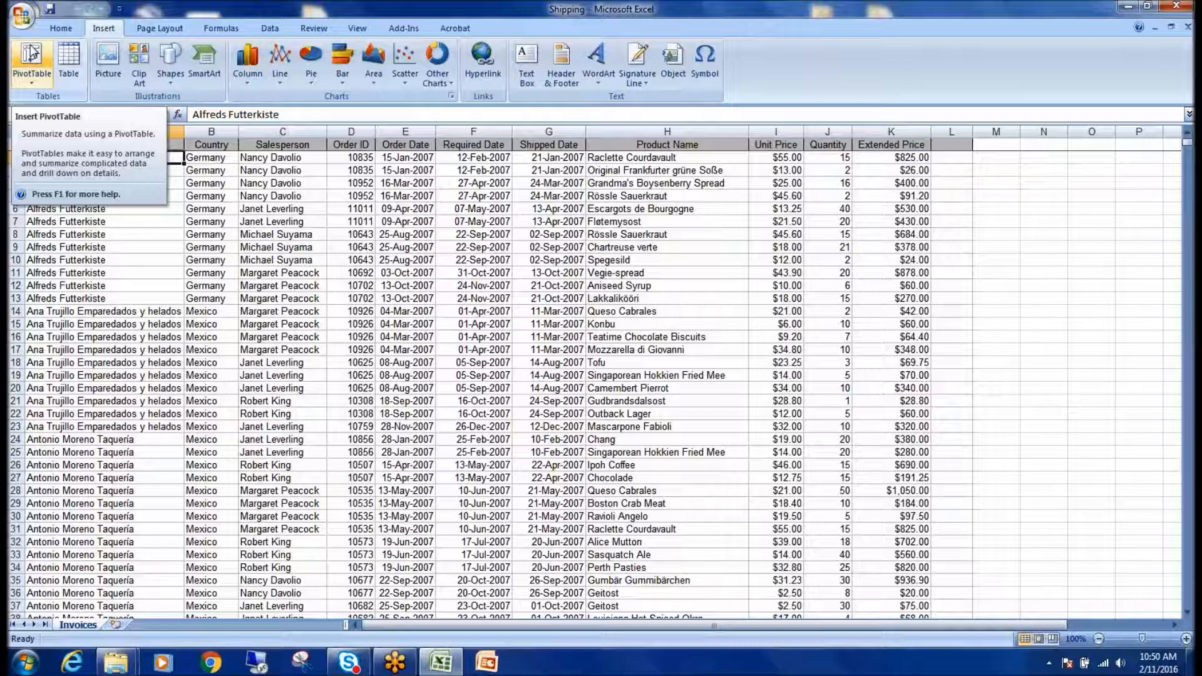
scroll(440, 278, down, 20)
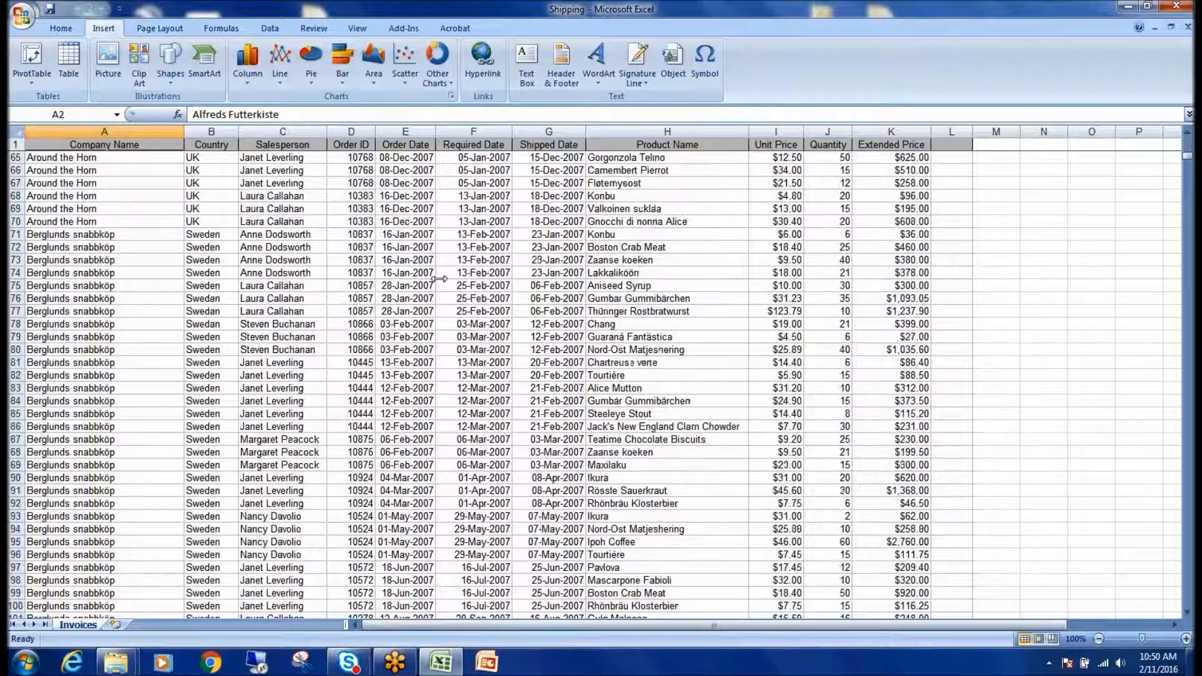
mouse_move(1185, 157)
mouse_down()
mouse_move(1176, 648)
mouse_move(1184, 141)
mouse_up()
click(81, 196)
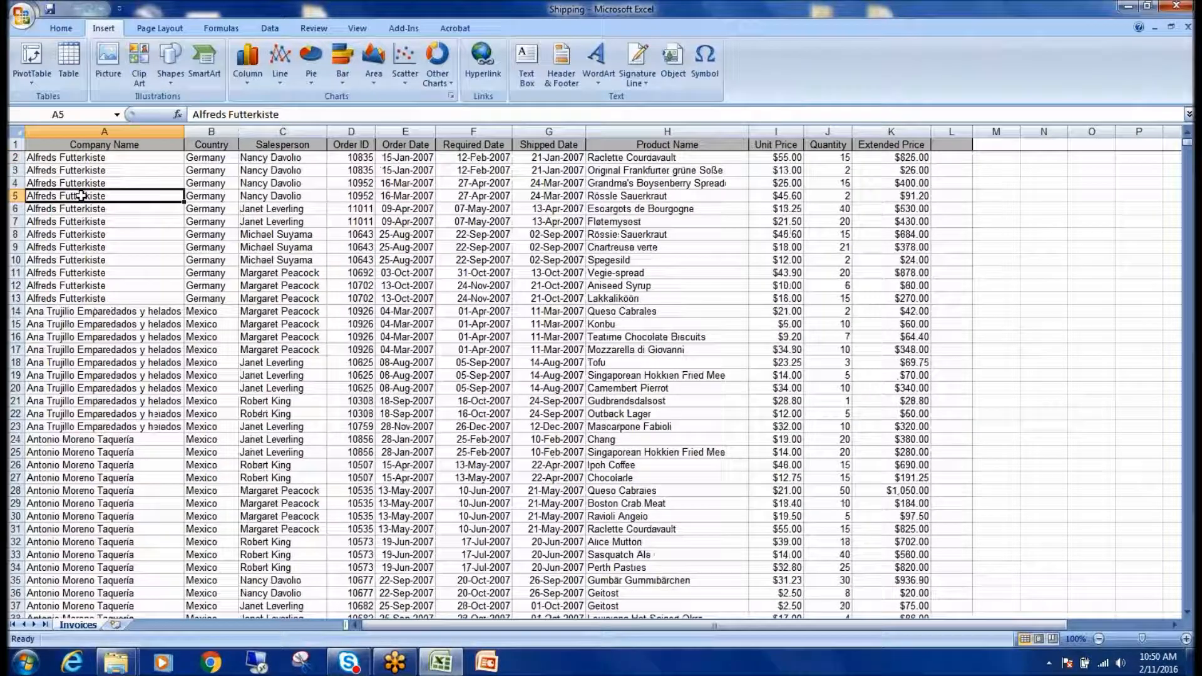
click(105, 158)
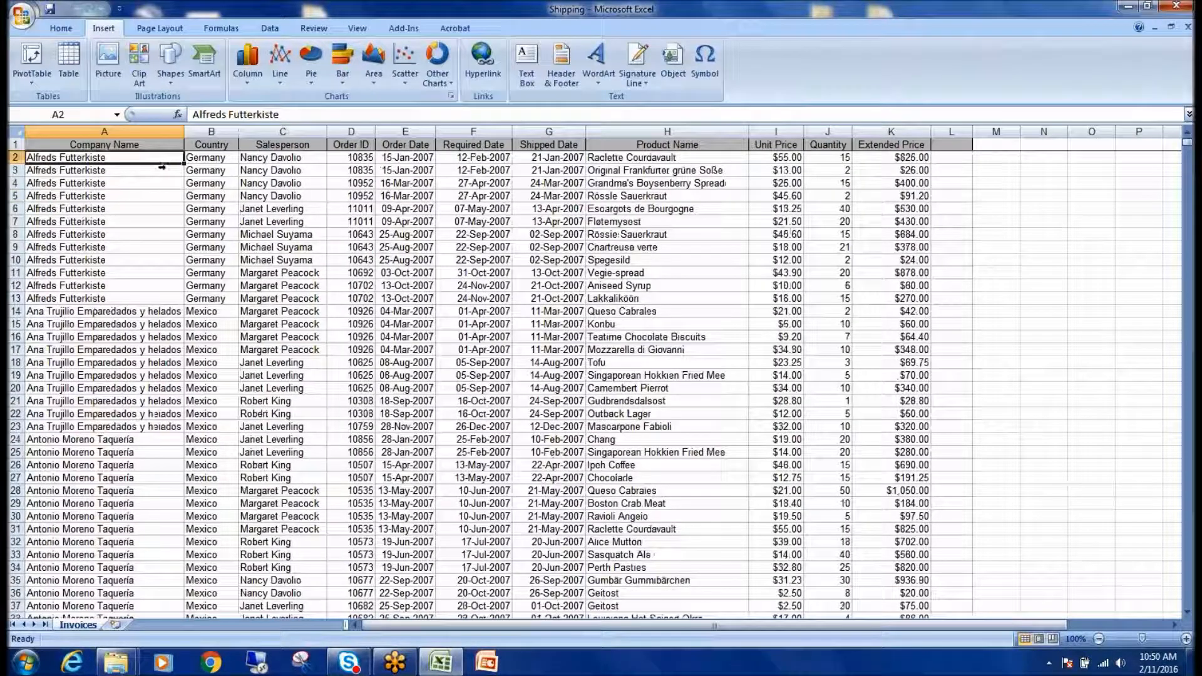
click(76, 197)
click(86, 170)
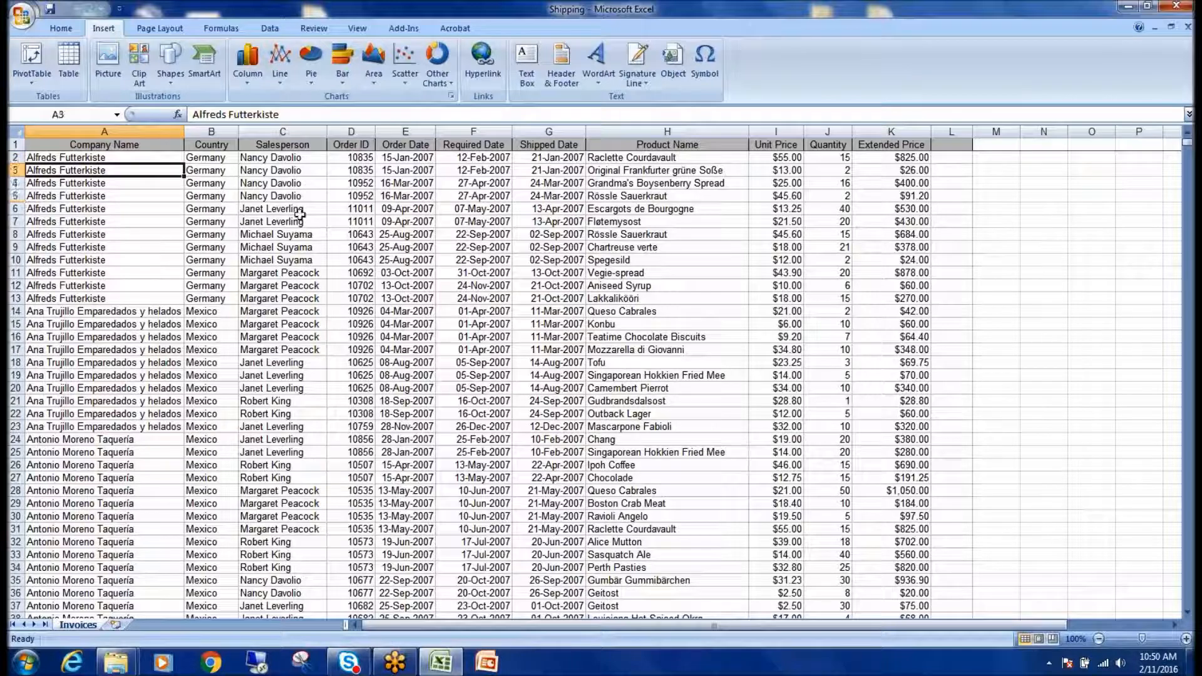
drag(351, 210, 383, 210)
click(146, 171)
click(108, 159)
click(120, 206)
click(116, 175)
- Create a PivotTable on a new worksheet from the Invoices range A1:K2156
click(104, 156)
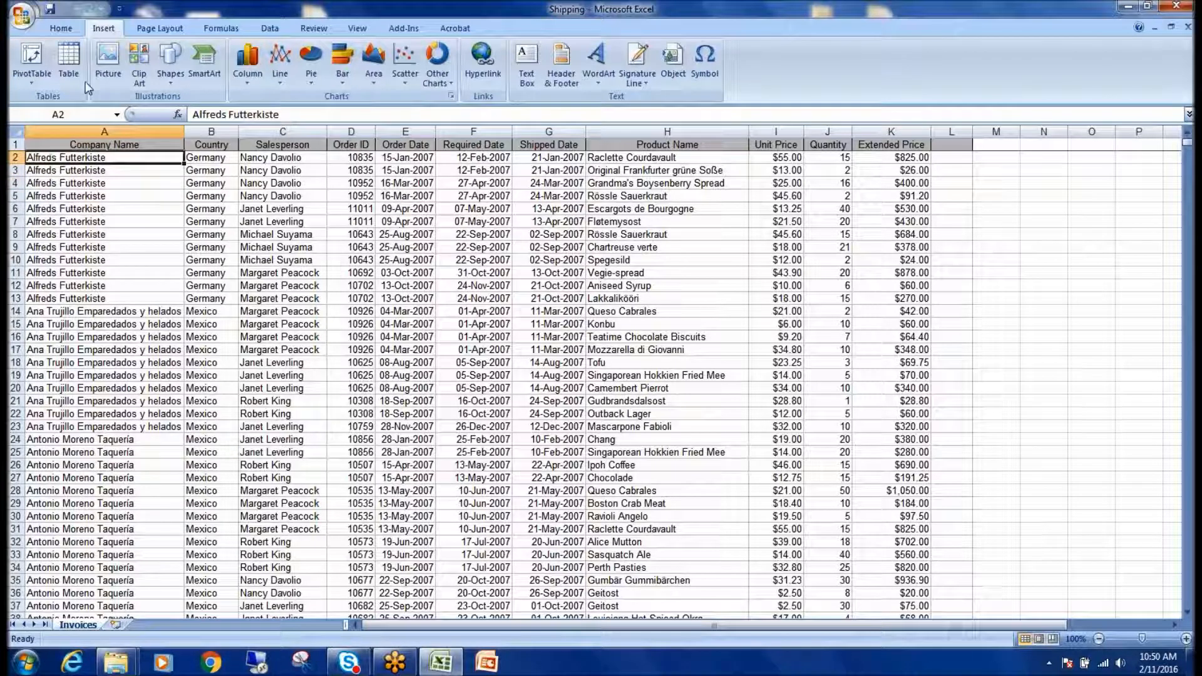
click(32, 55)
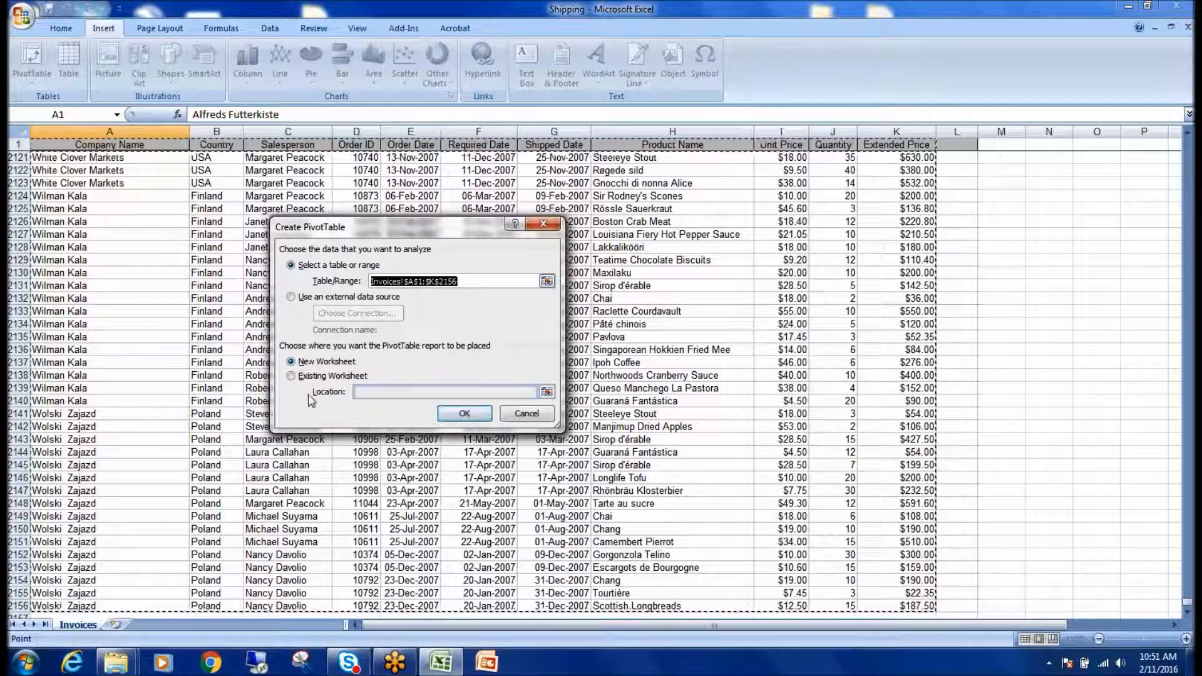
click(474, 419)
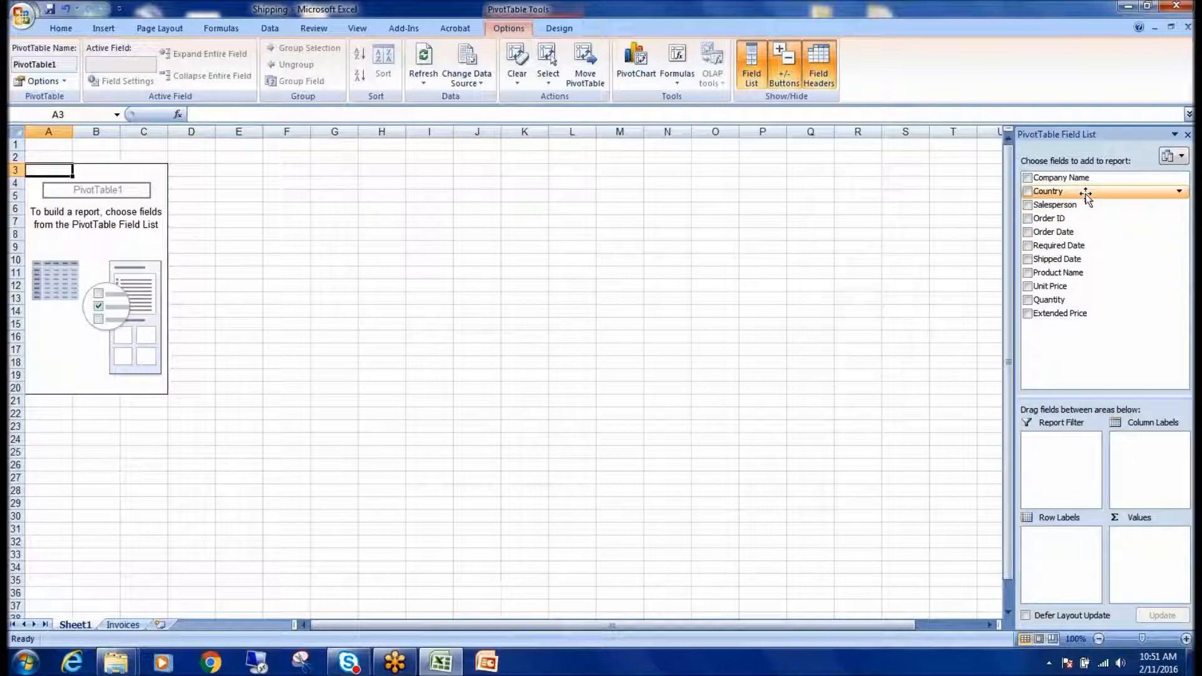
- Add Salesperson, Shipped Date and Product Name as row labels, and Quantity and Extended Price as summed values
click(1028, 207)
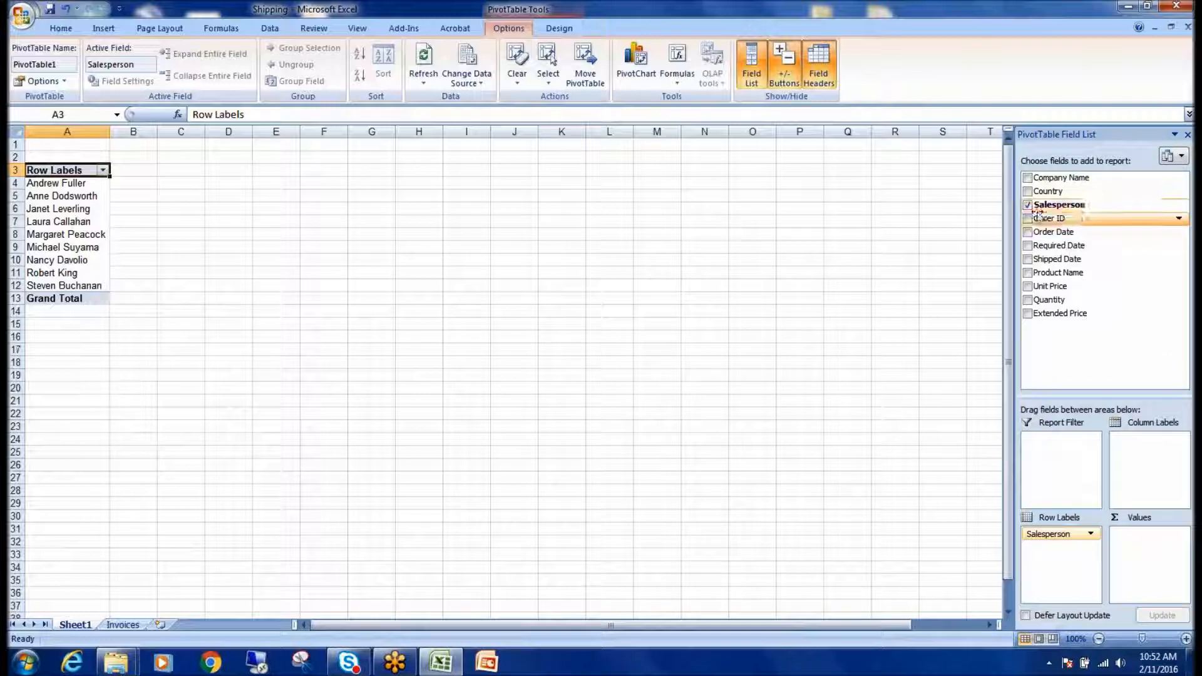
click(1034, 206)
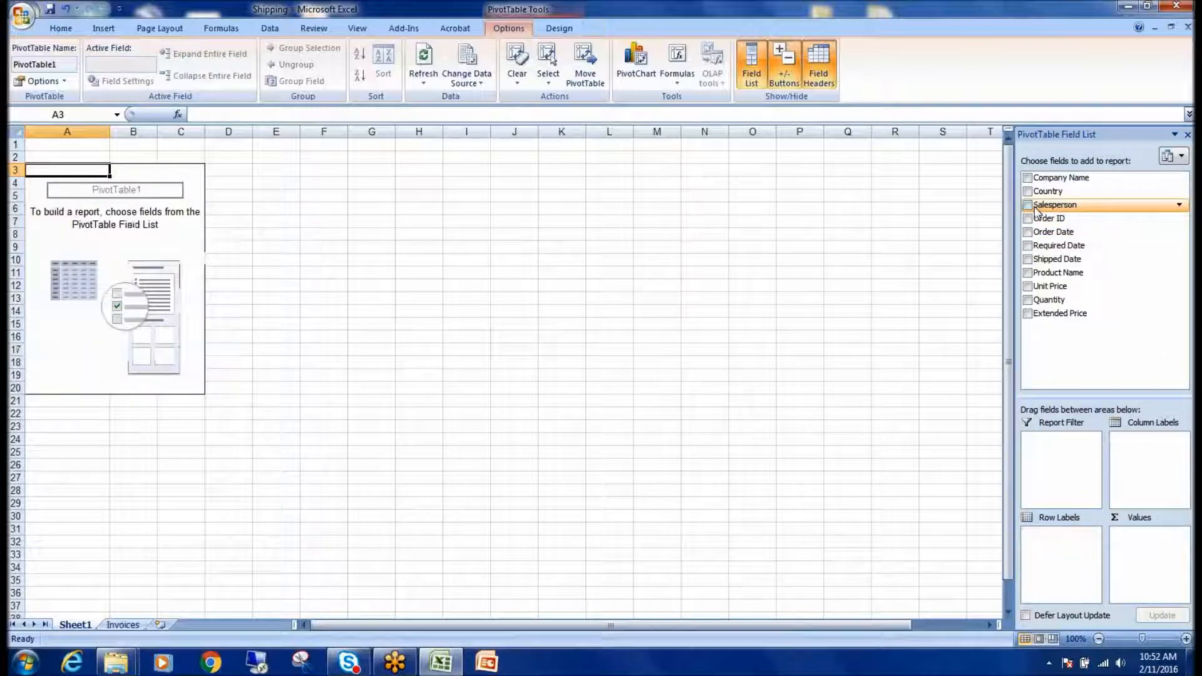
click(1028, 206)
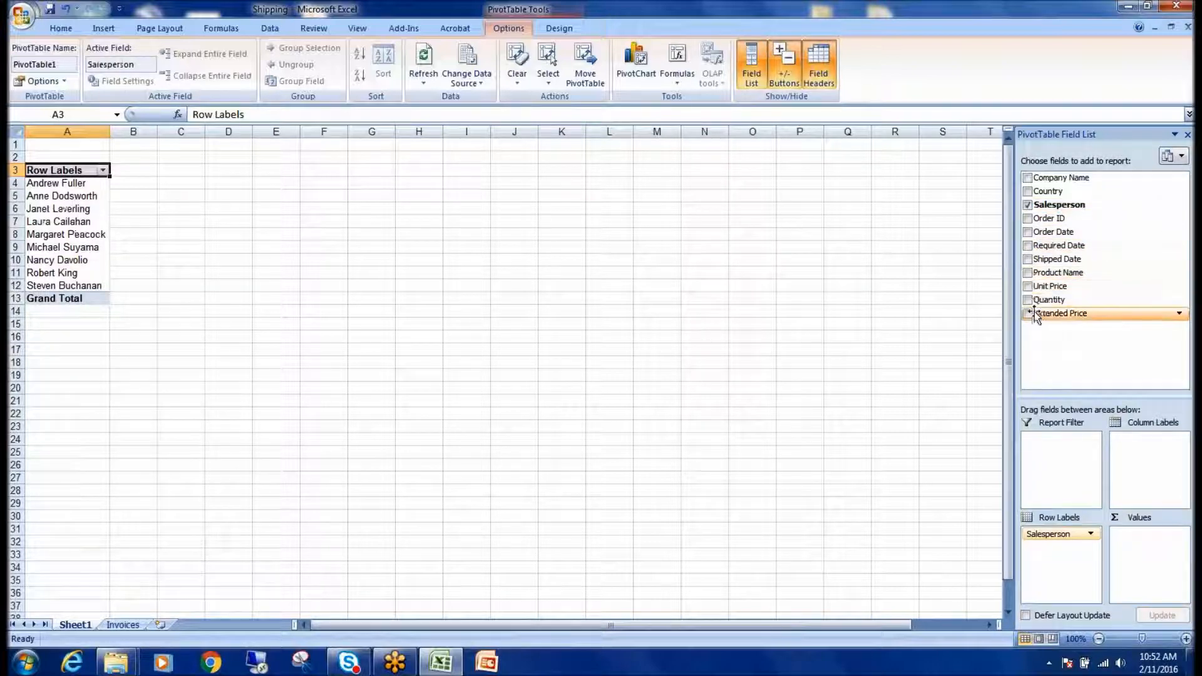
click(1027, 259)
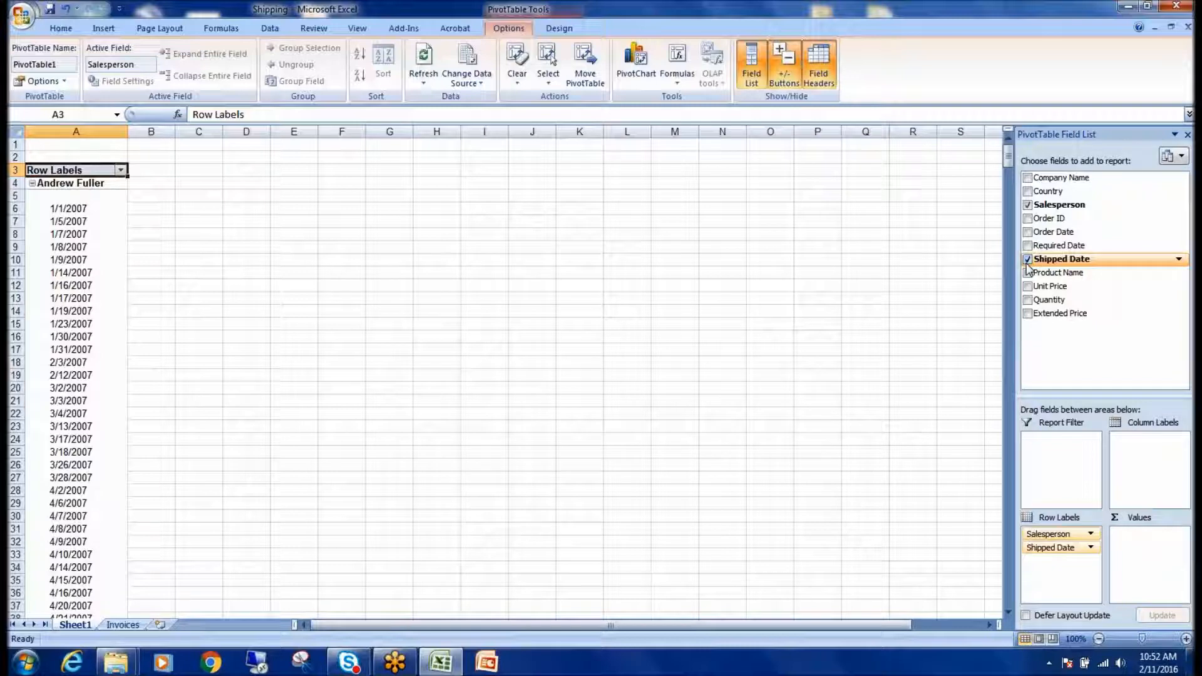
click(1027, 273)
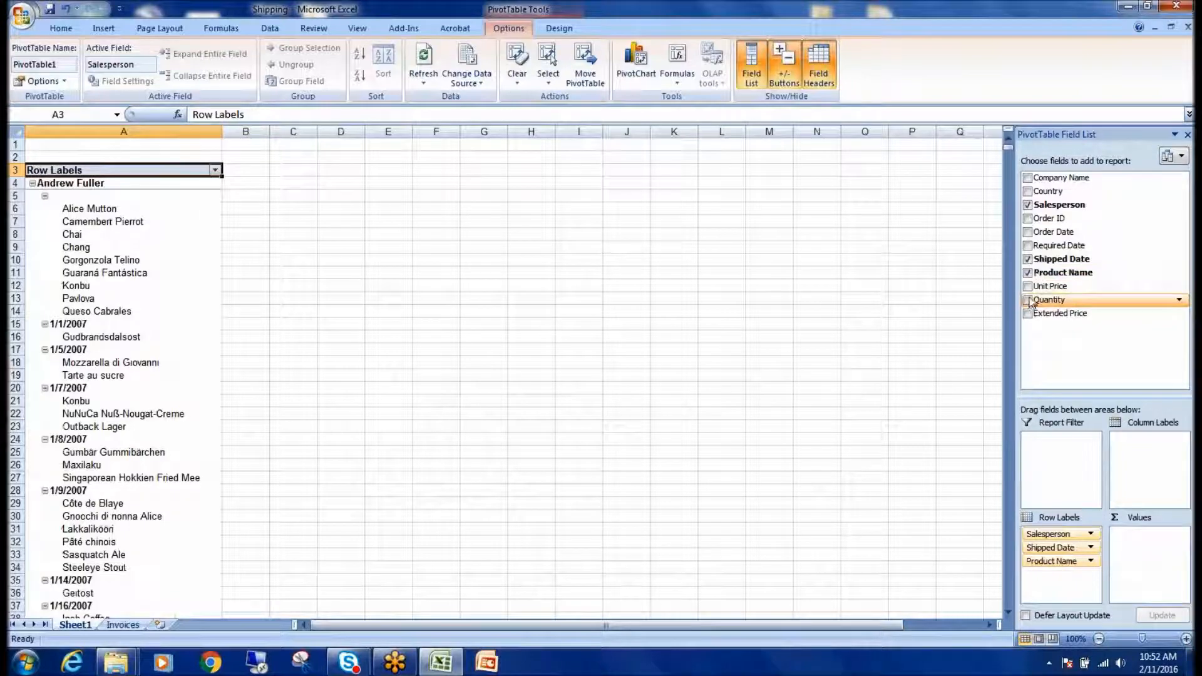
click(1027, 299)
click(1027, 314)
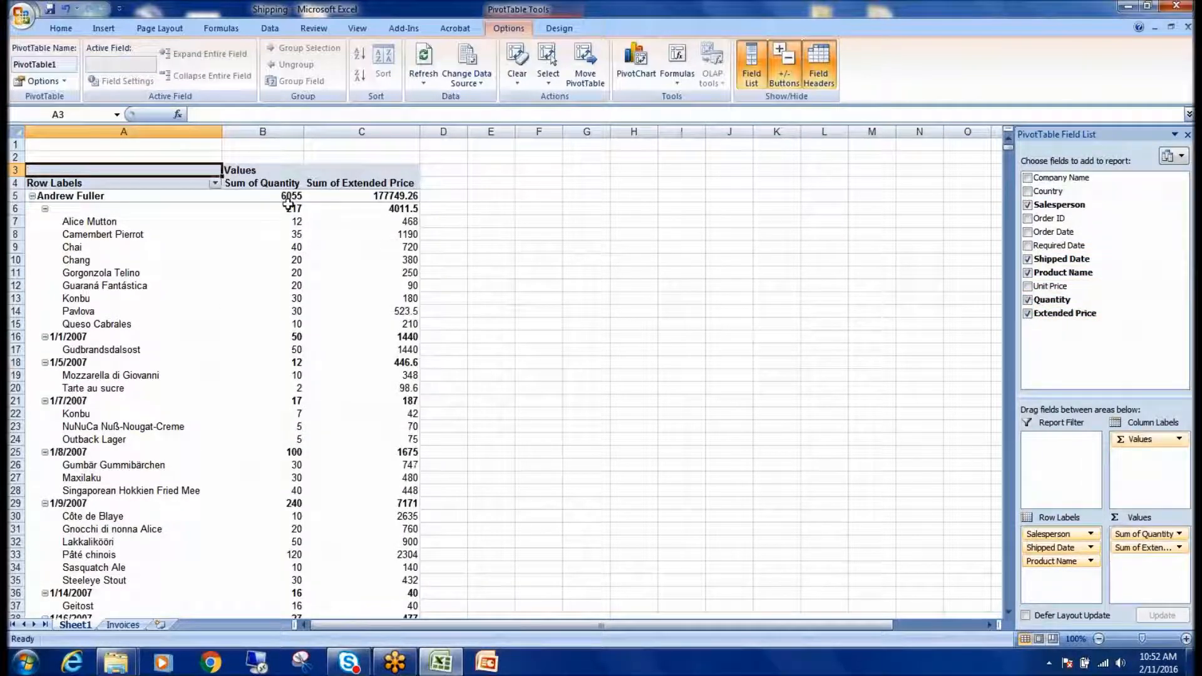
- Collapse the groups of the first four salespeople in the PivotTable
mouse_move(285, 259)
click(32, 196)
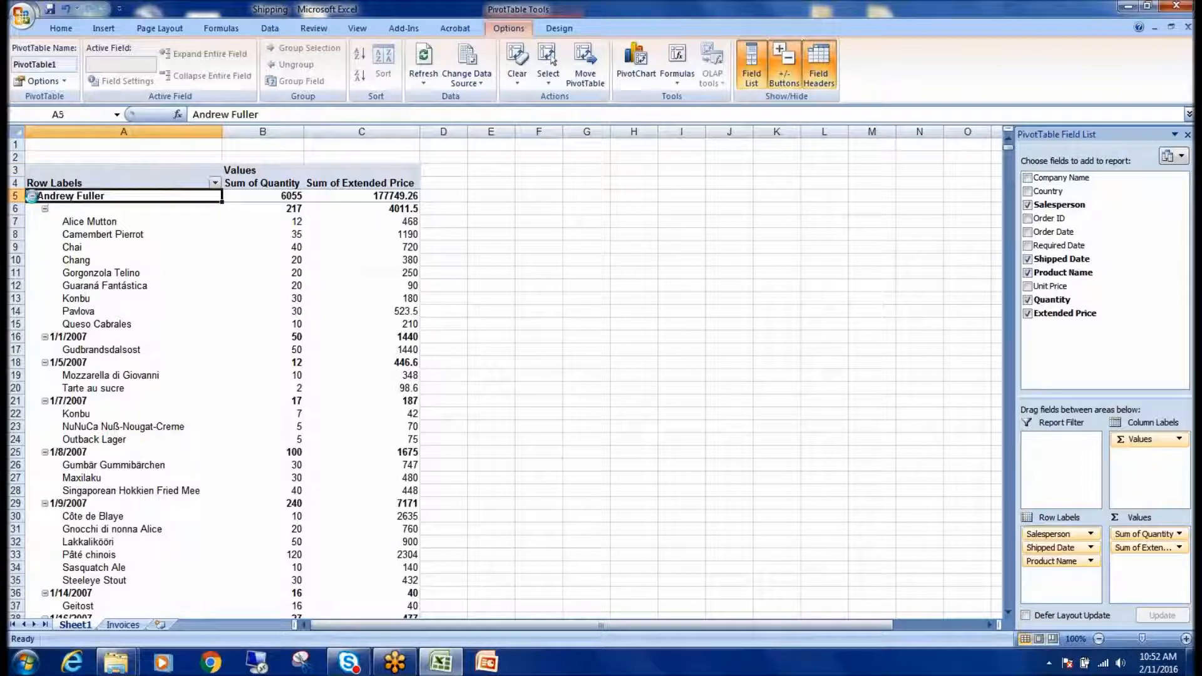
click(32, 209)
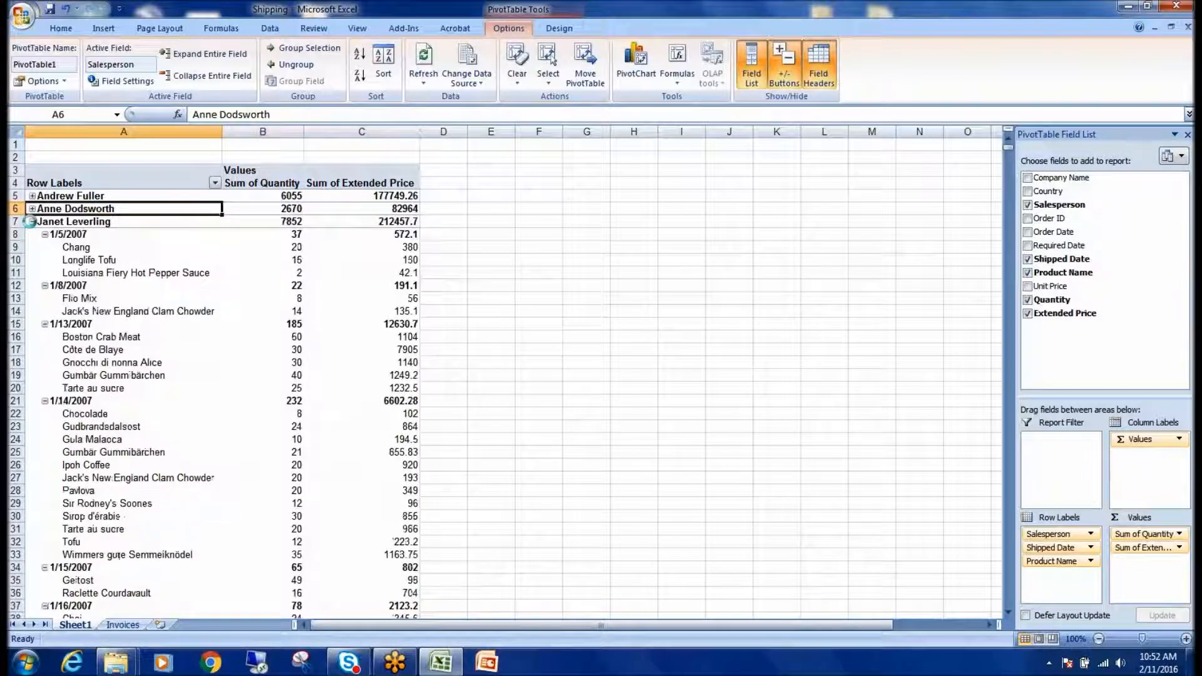
click(32, 222)
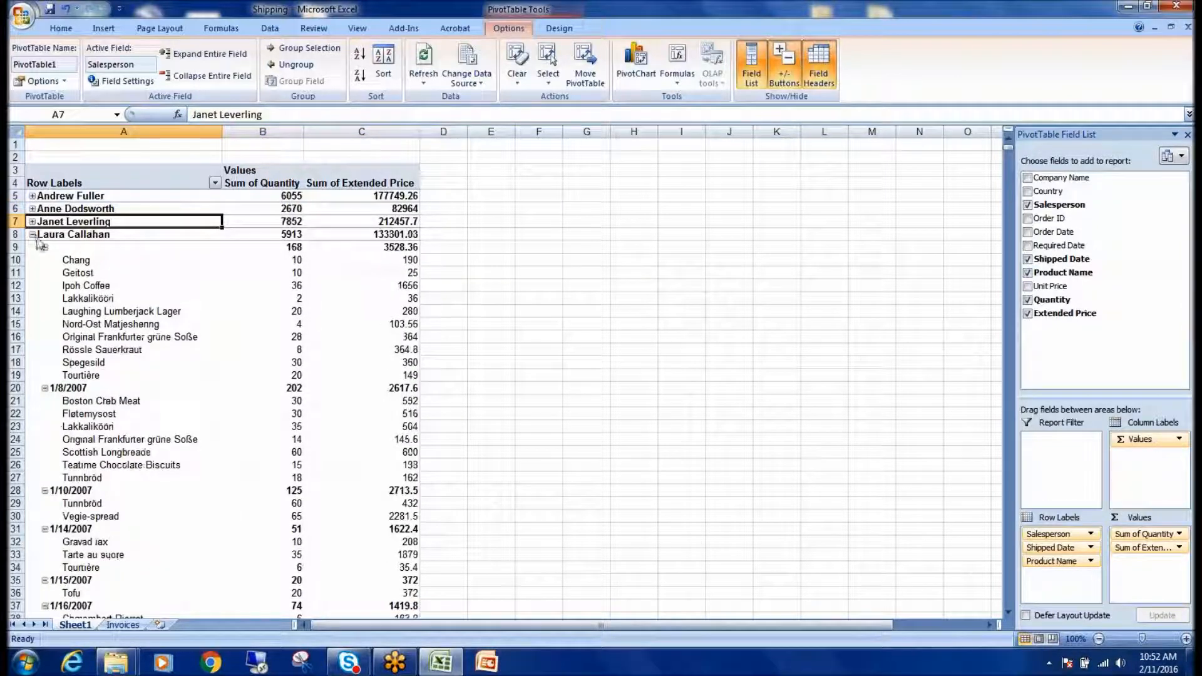
click(32, 234)
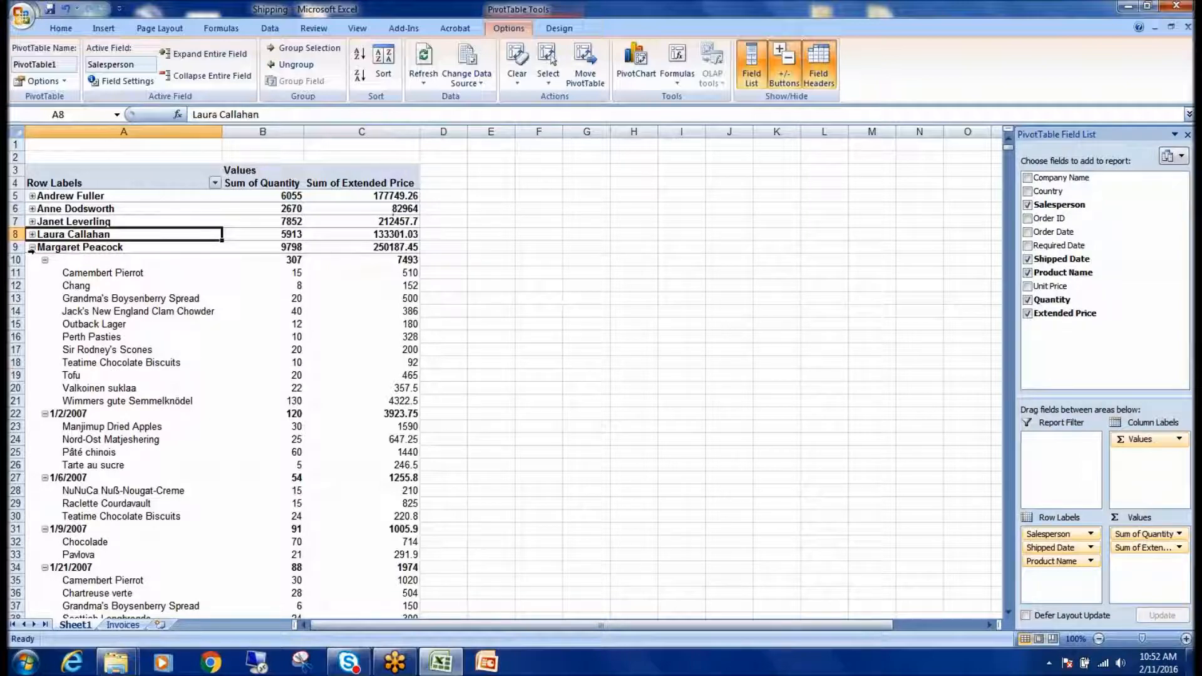
- Expand the first salesperson's group again and select the Extended Price subtotal for its blank shipped date
scroll(182, 300, down, 20)
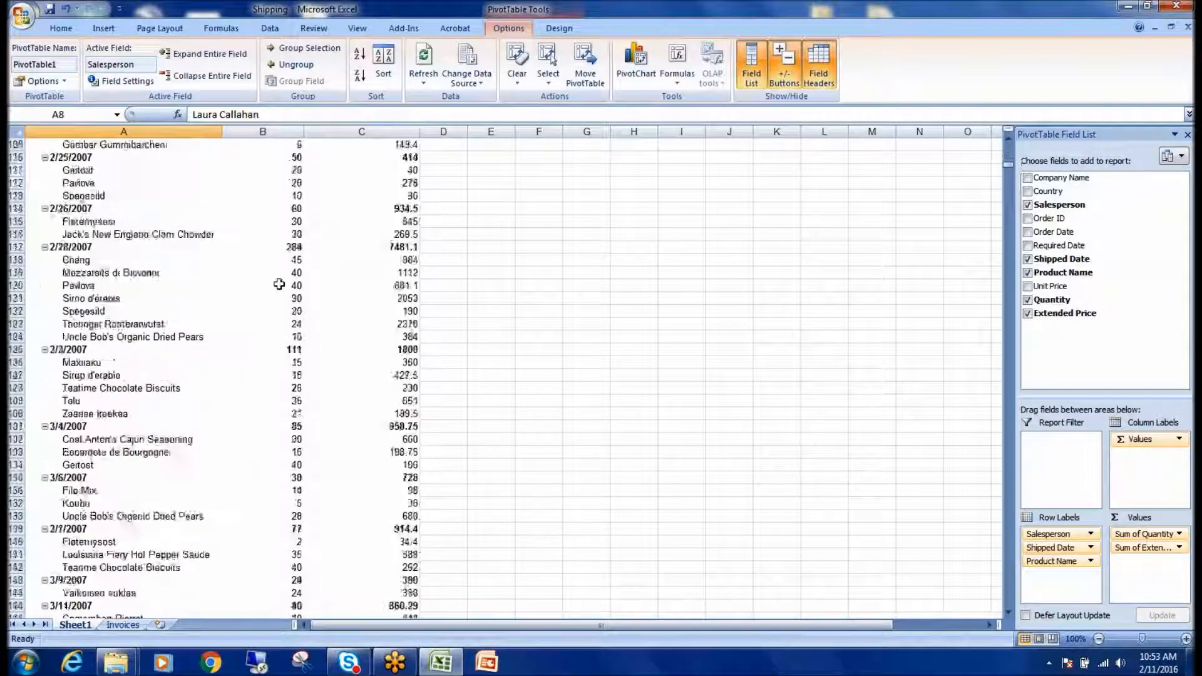
scroll(259, 281, down, 12)
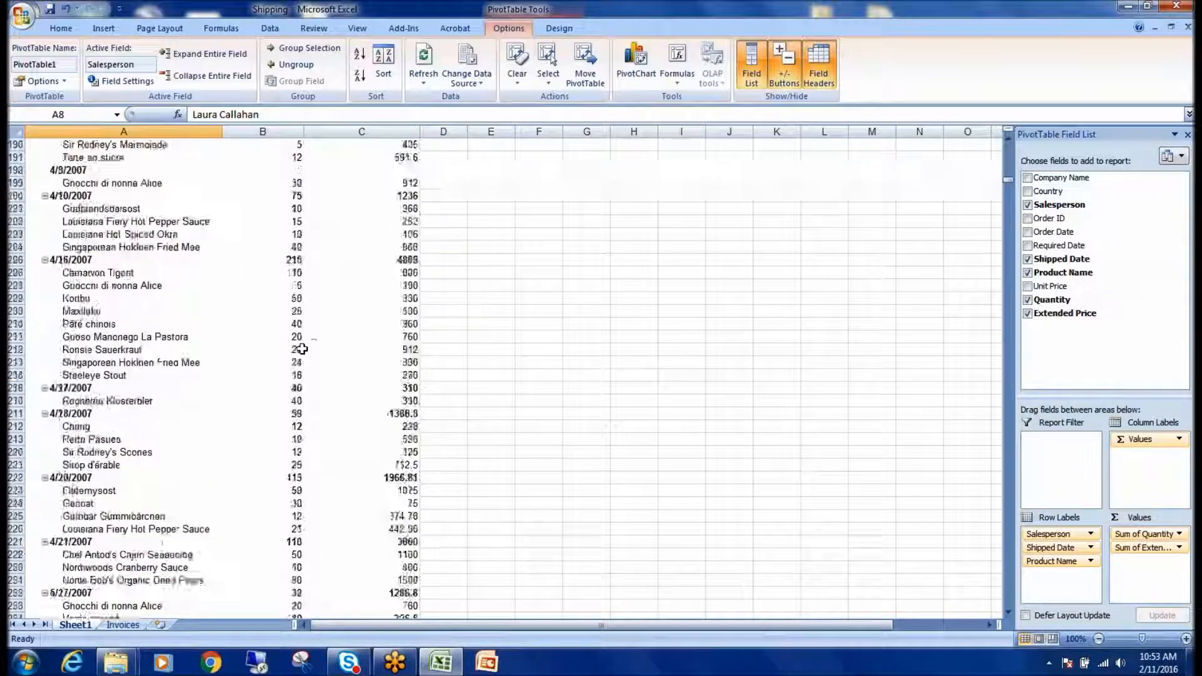
scroll(372, 314, up, 20)
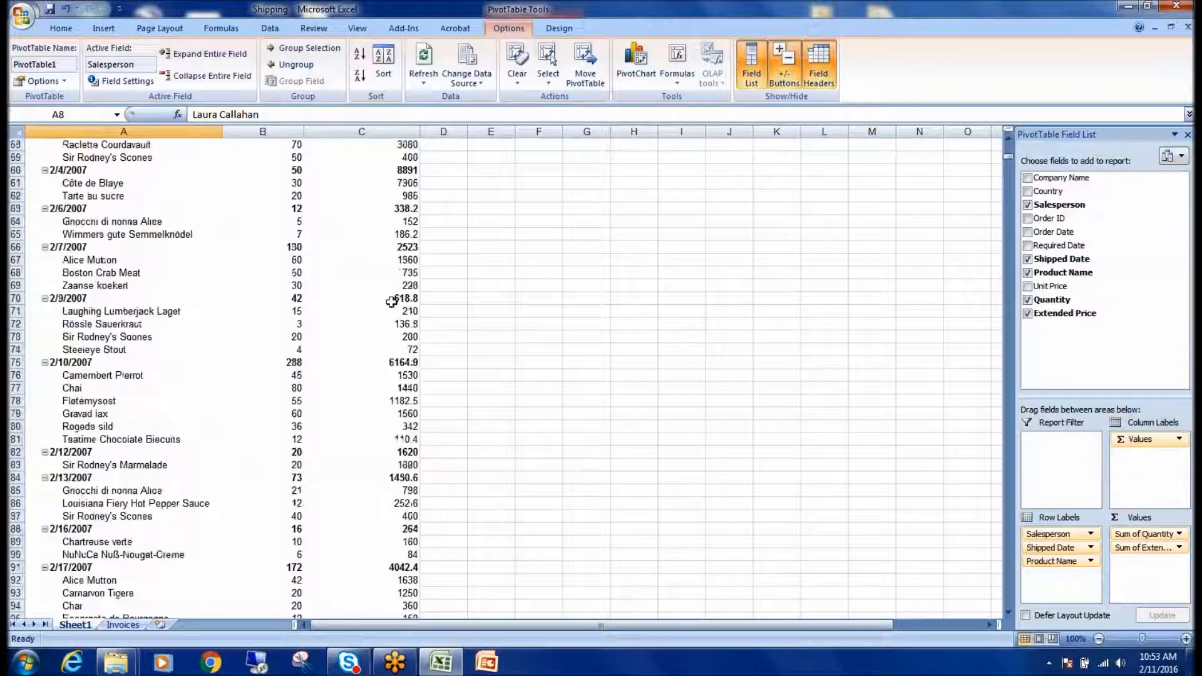
scroll(389, 303, up, 4)
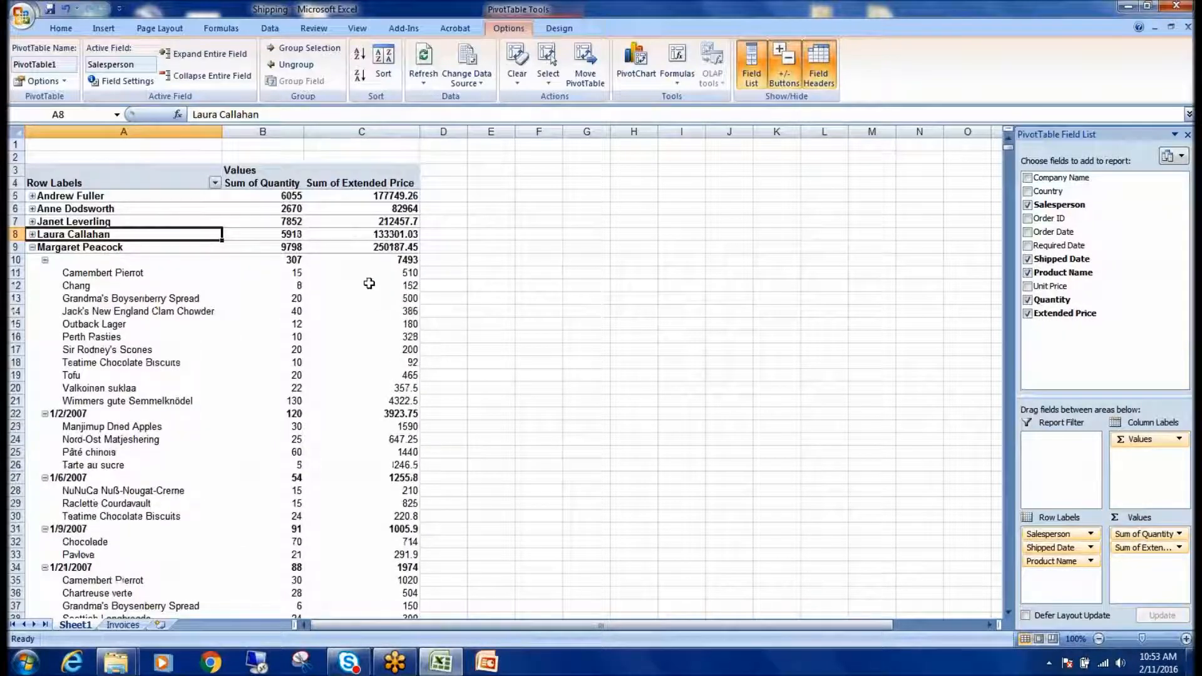
click(32, 196)
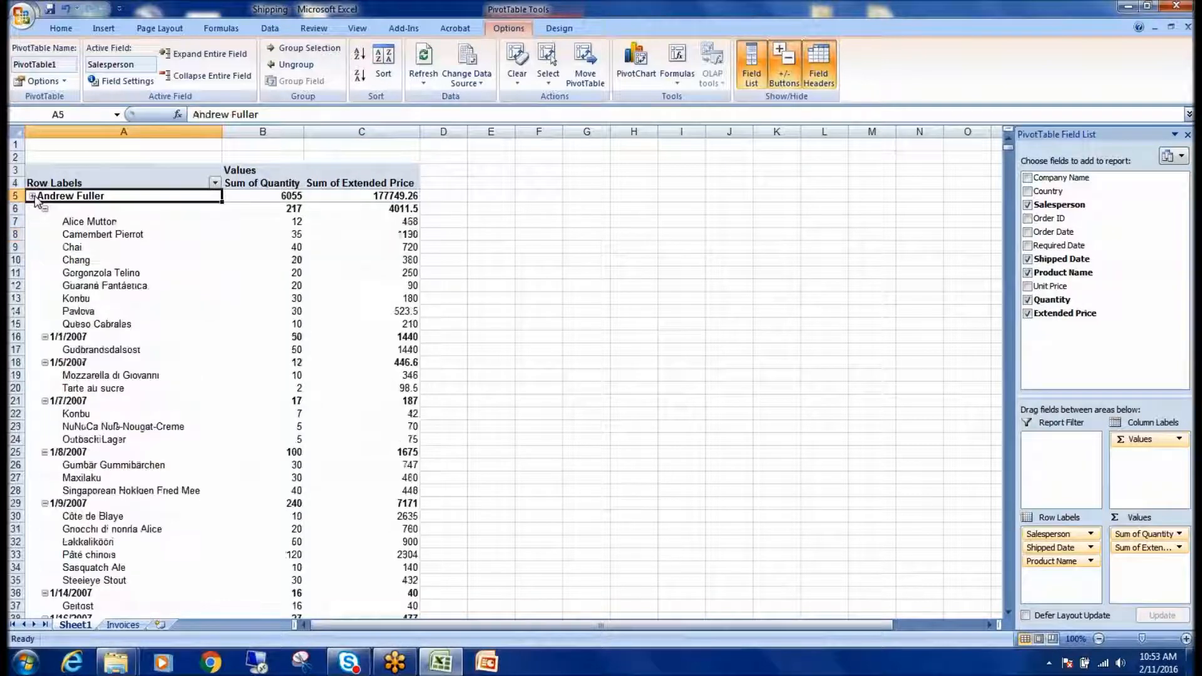
click(69, 222)
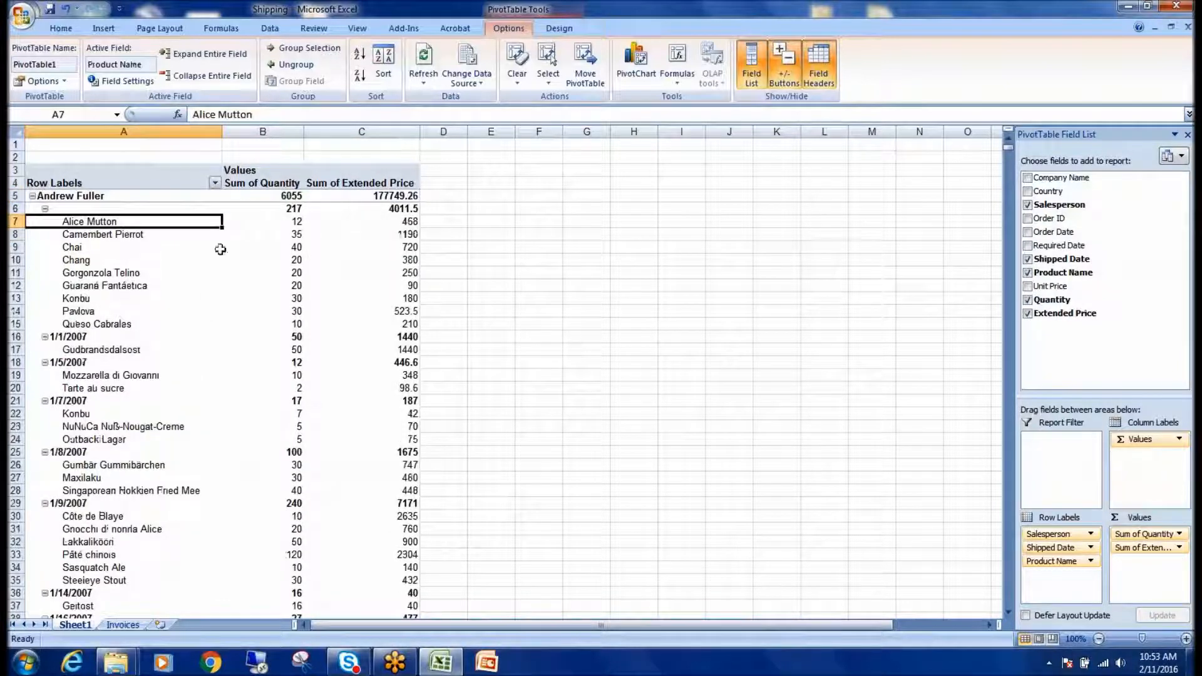
click(408, 212)
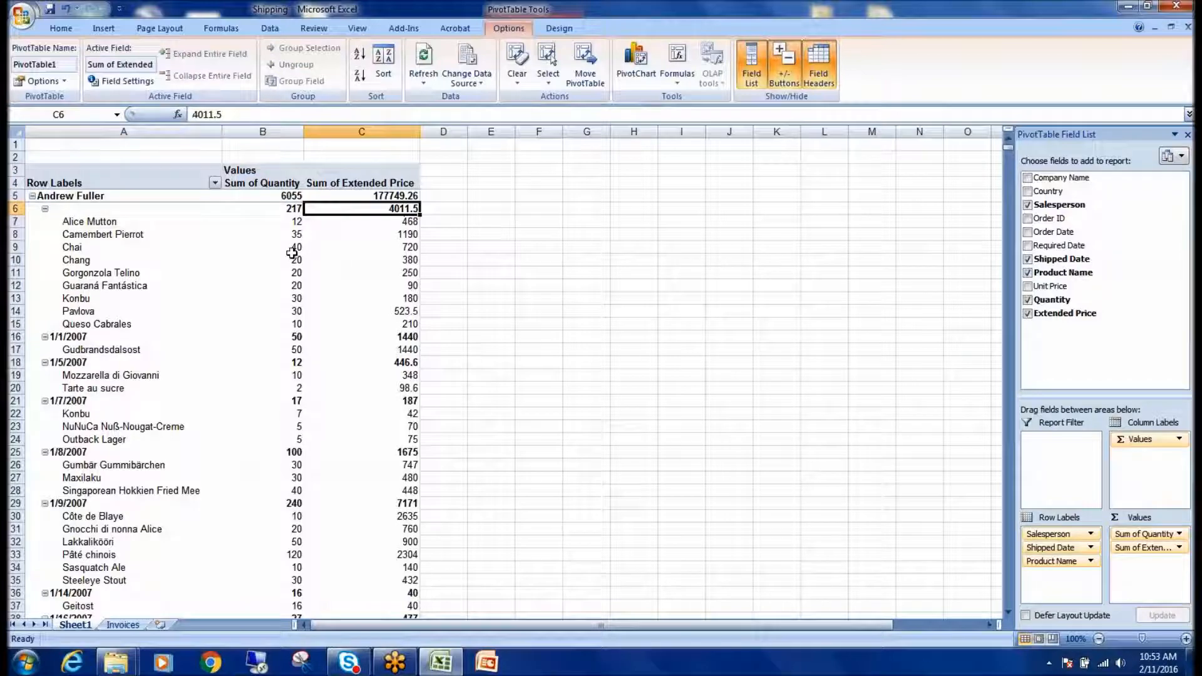
- Review the first salesperson's products by shipped date and remove the Shipped Date field from the PivotTable
click(289, 246)
scroll(284, 272, down, 3)
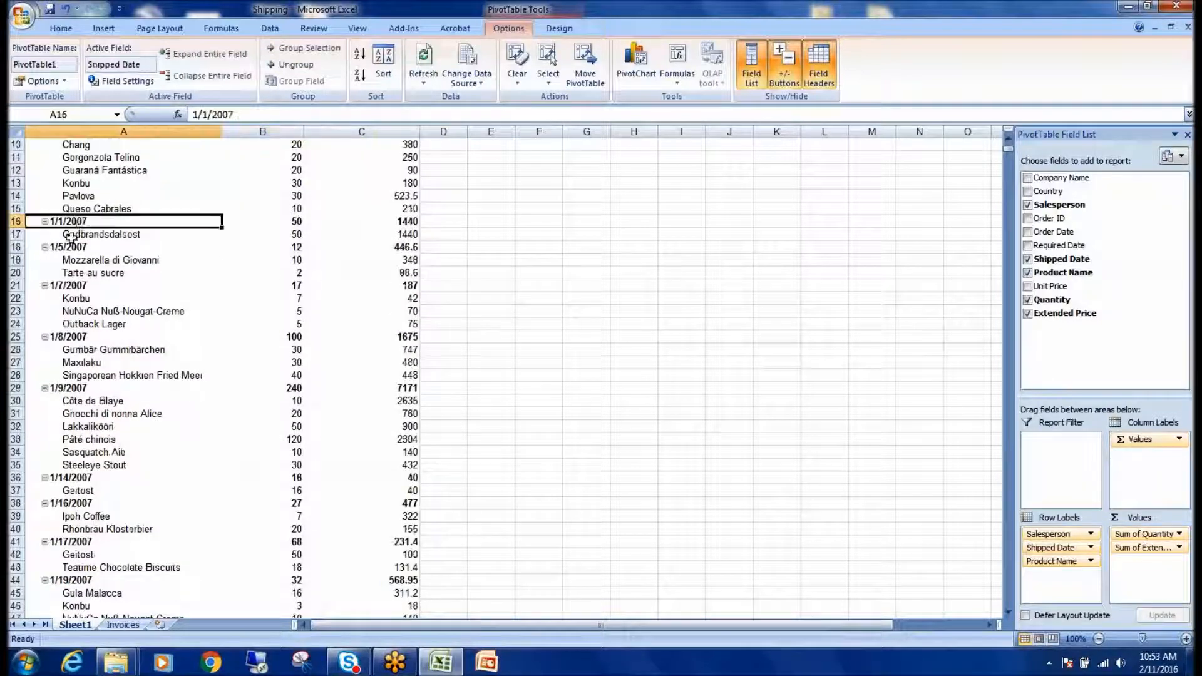
click(74, 224)
scroll(122, 259, down, 4)
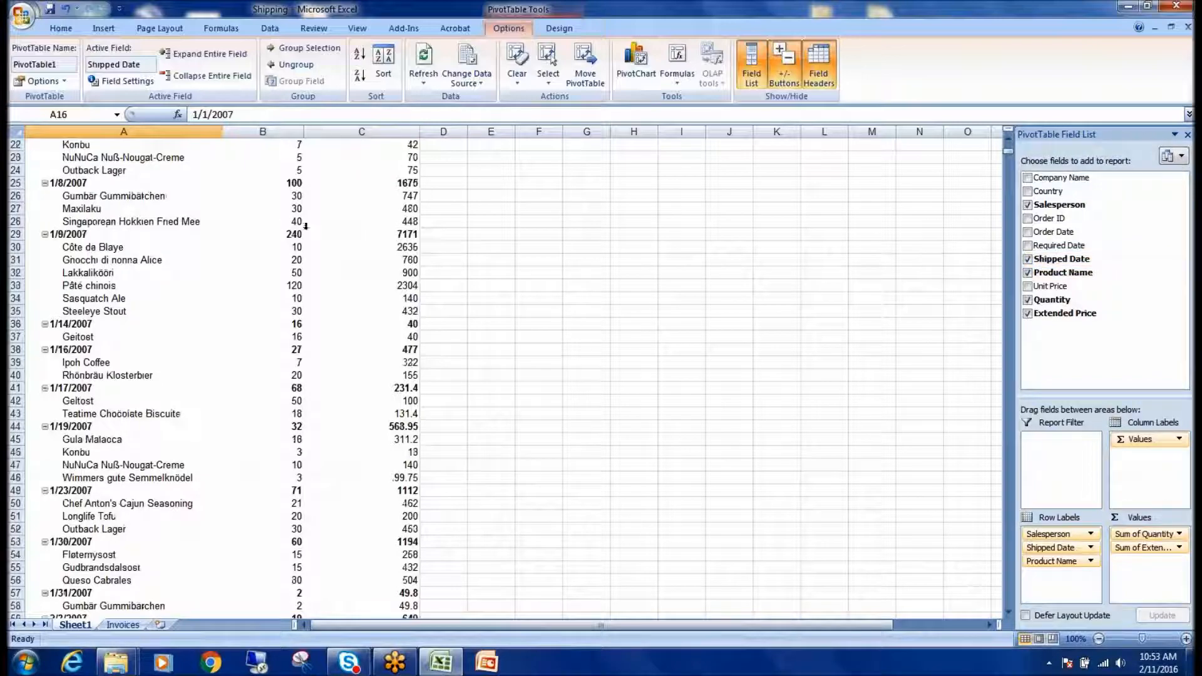
scroll(114, 246, down, 6)
scroll(115, 246, up, 13)
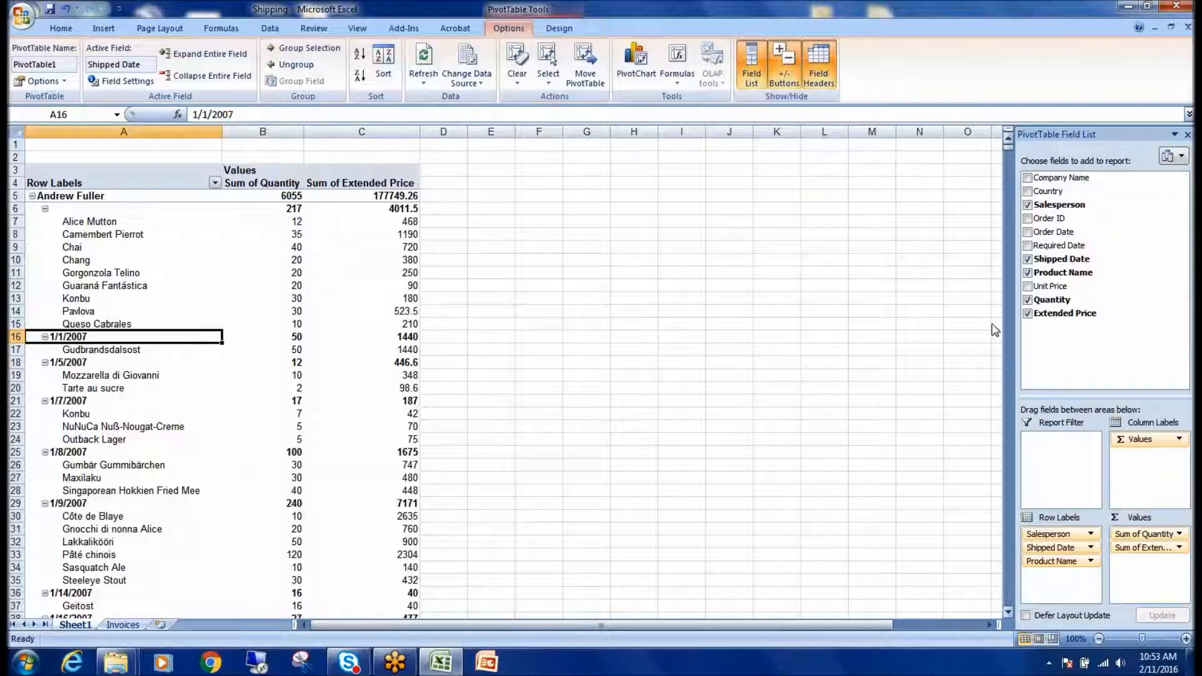
click(1027, 259)
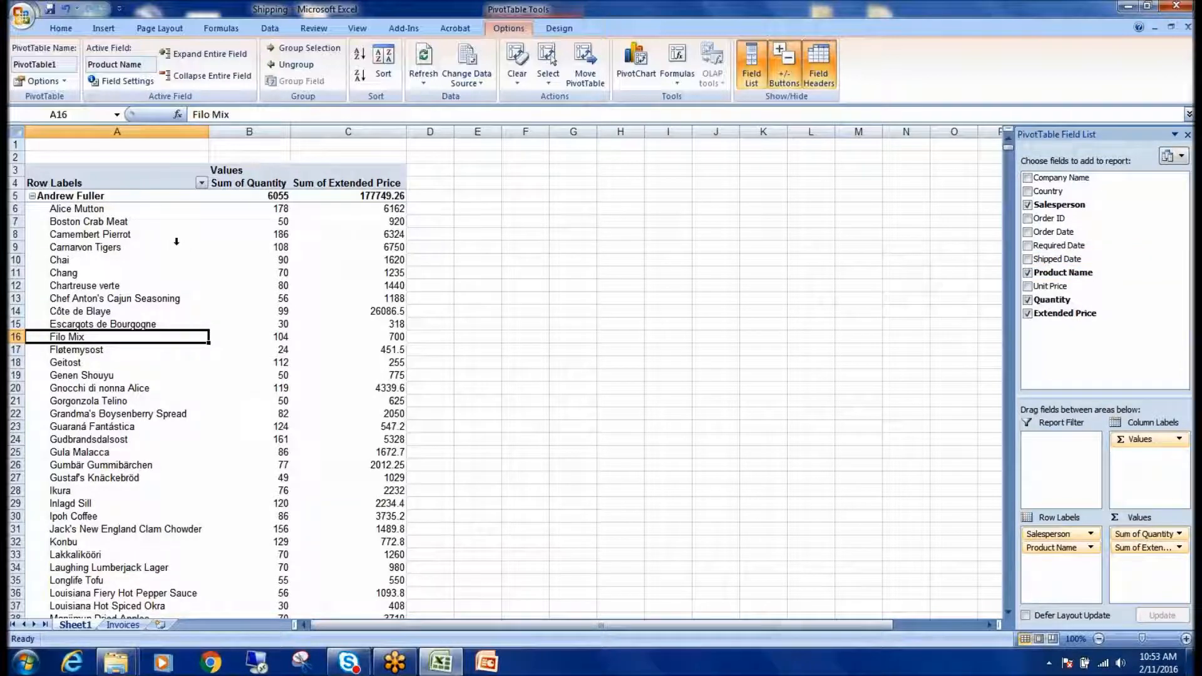
scroll(238, 264, down, 20)
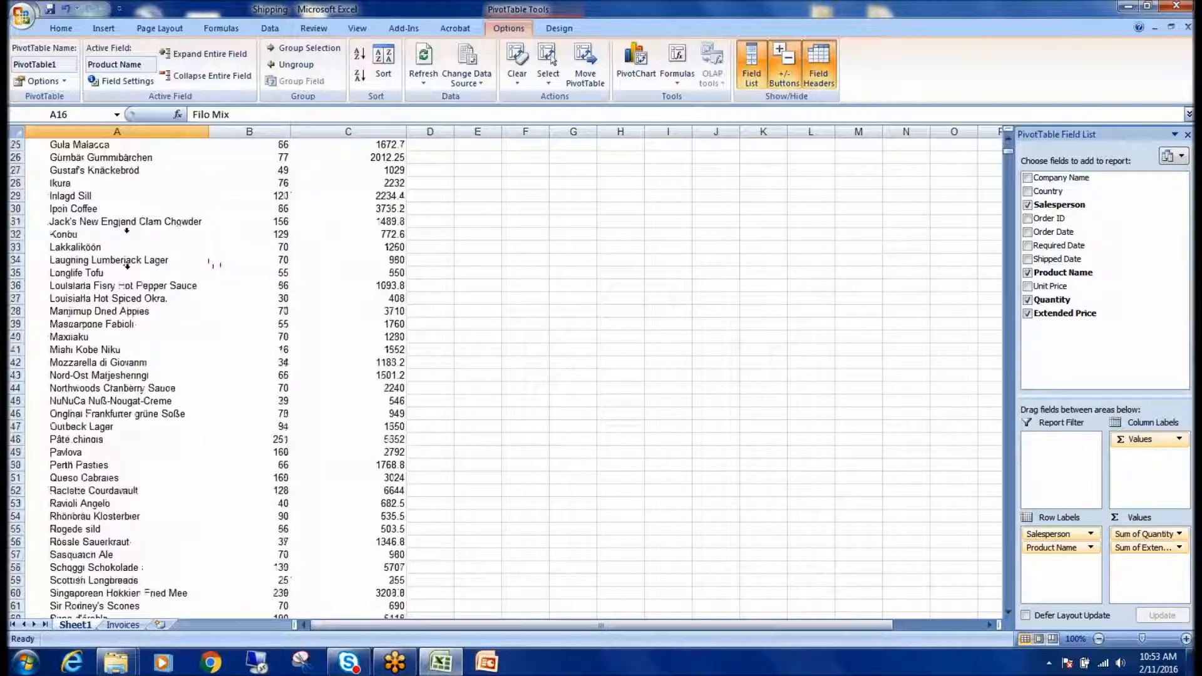
scroll(220, 264, up, 4)
scroll(220, 264, up, 20)
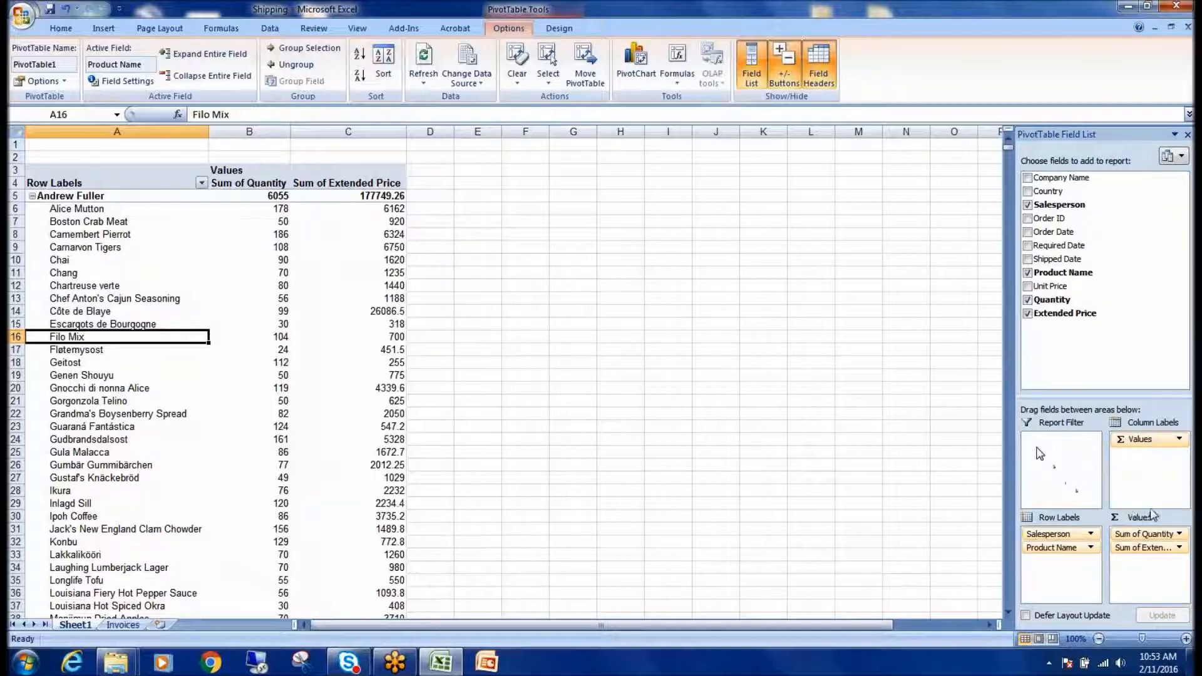
- Move the Salesperson field from the row labels to the report filter and review the product totals
drag(1058, 539, 1055, 447)
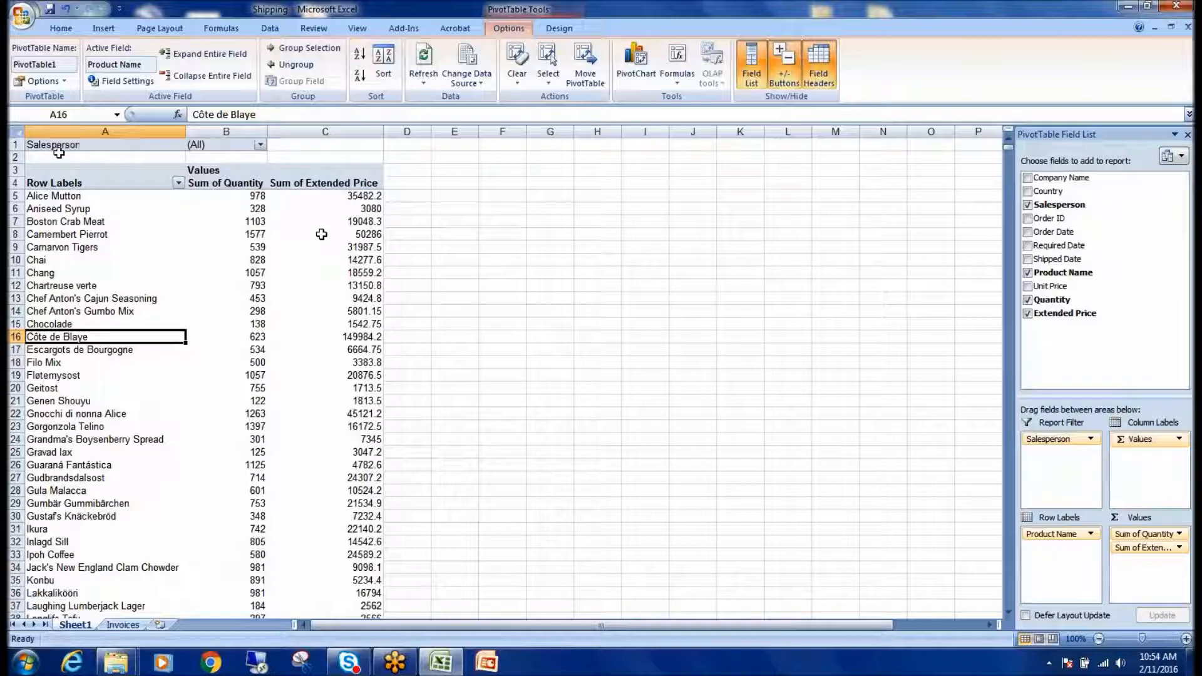
scroll(290, 295, down, 20)
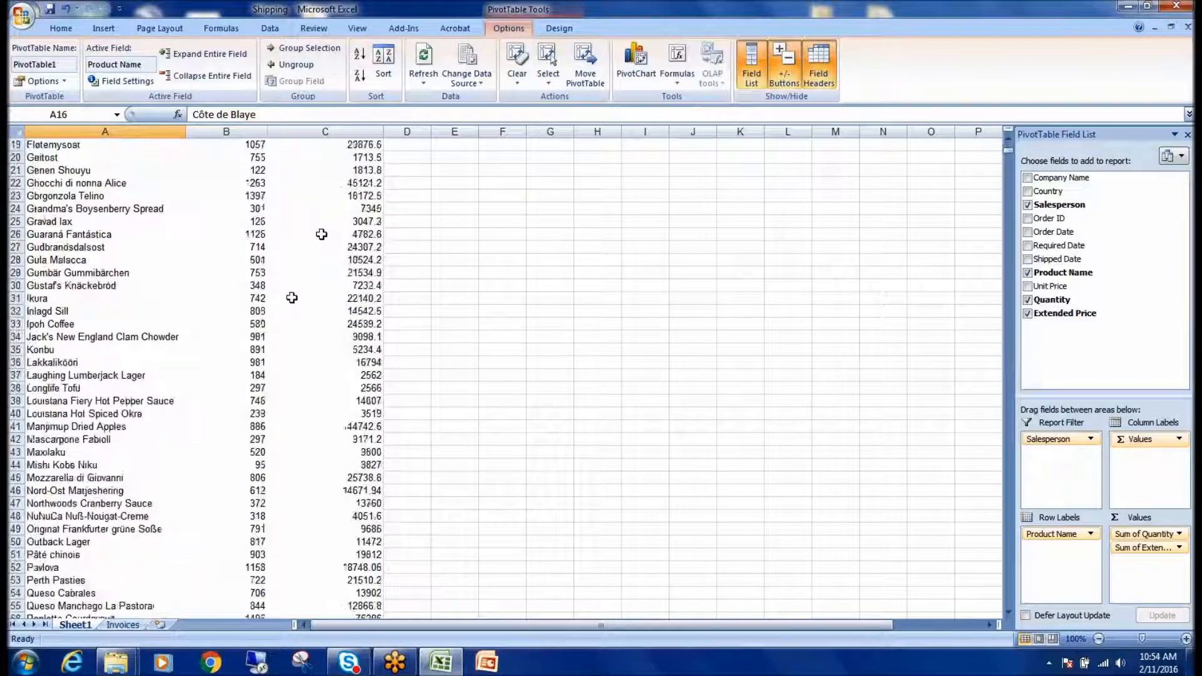
scroll(304, 326, up, 6)
scroll(305, 327, up, 6)
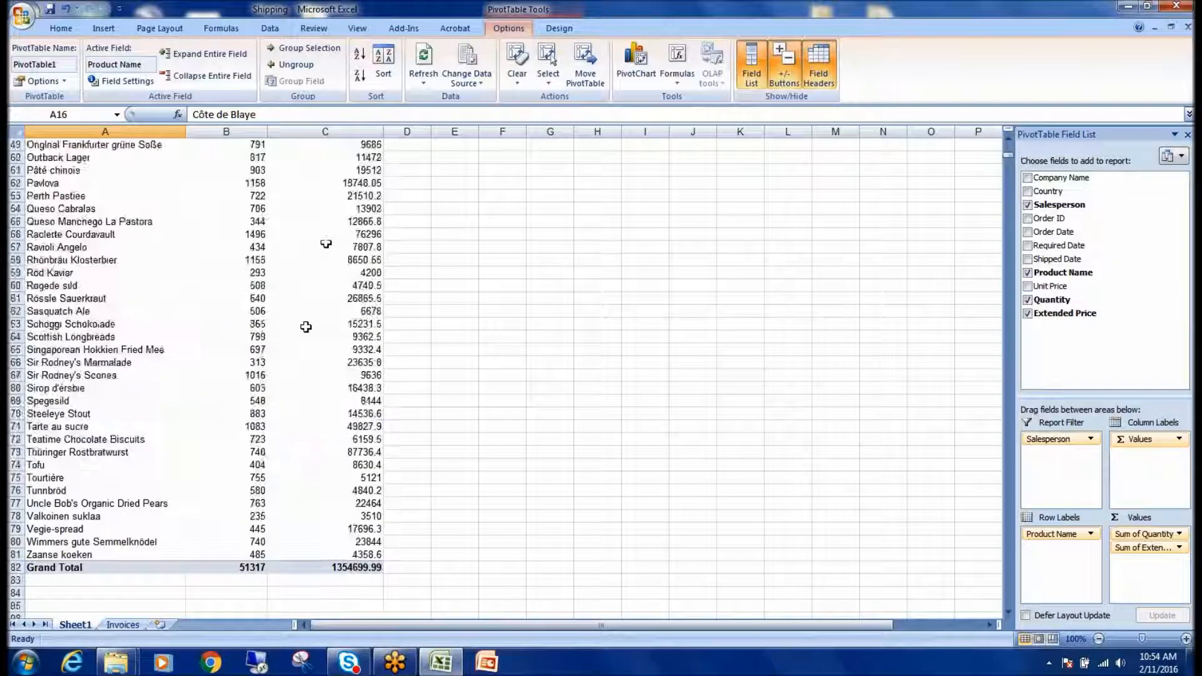
scroll(220, 445, up, 16)
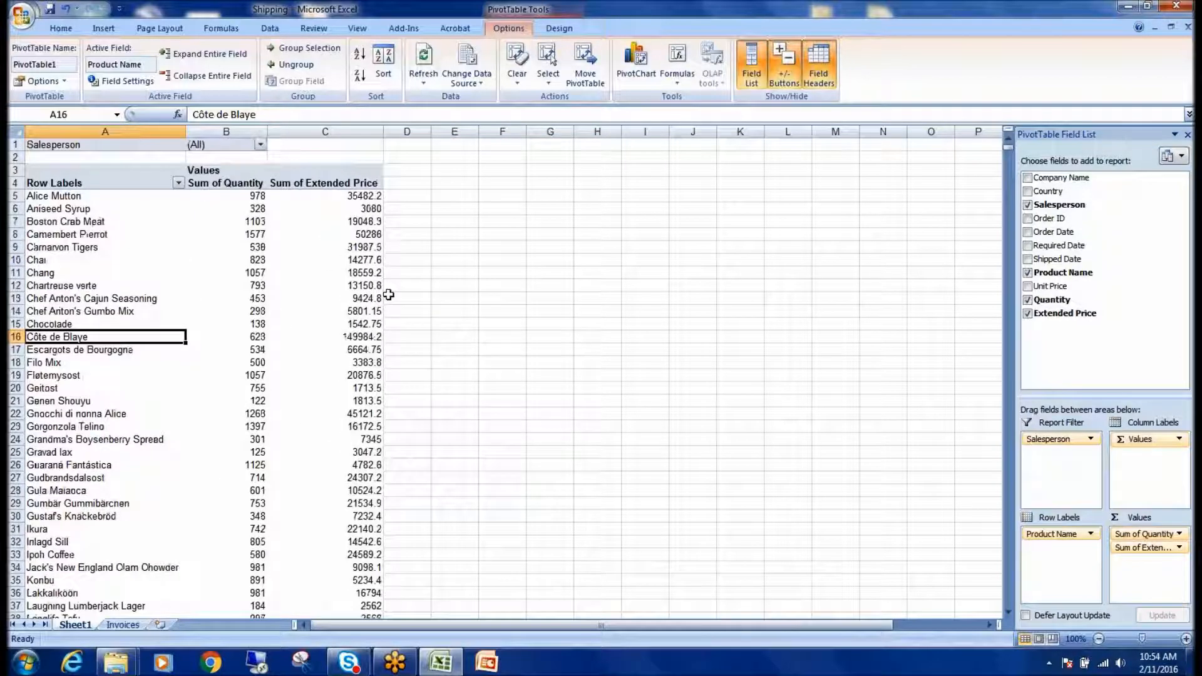
- Filter the PivotTable report to the third salesperson in the list and review that person's product totals
click(260, 146)
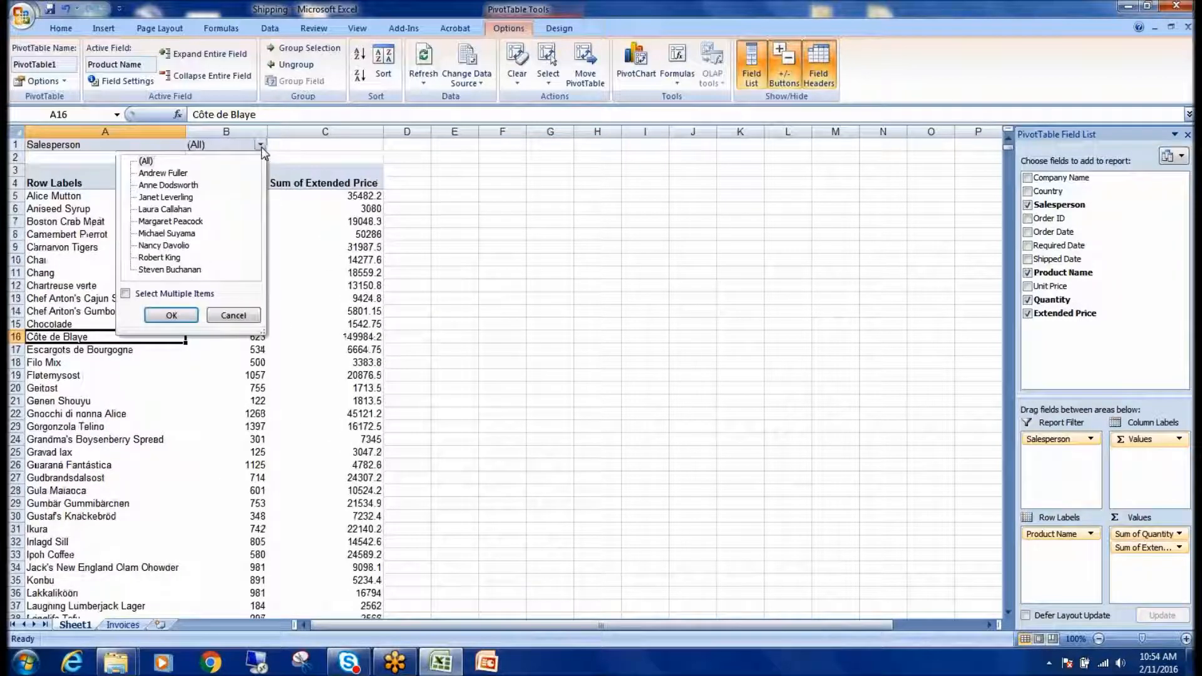
click(165, 209)
click(166, 196)
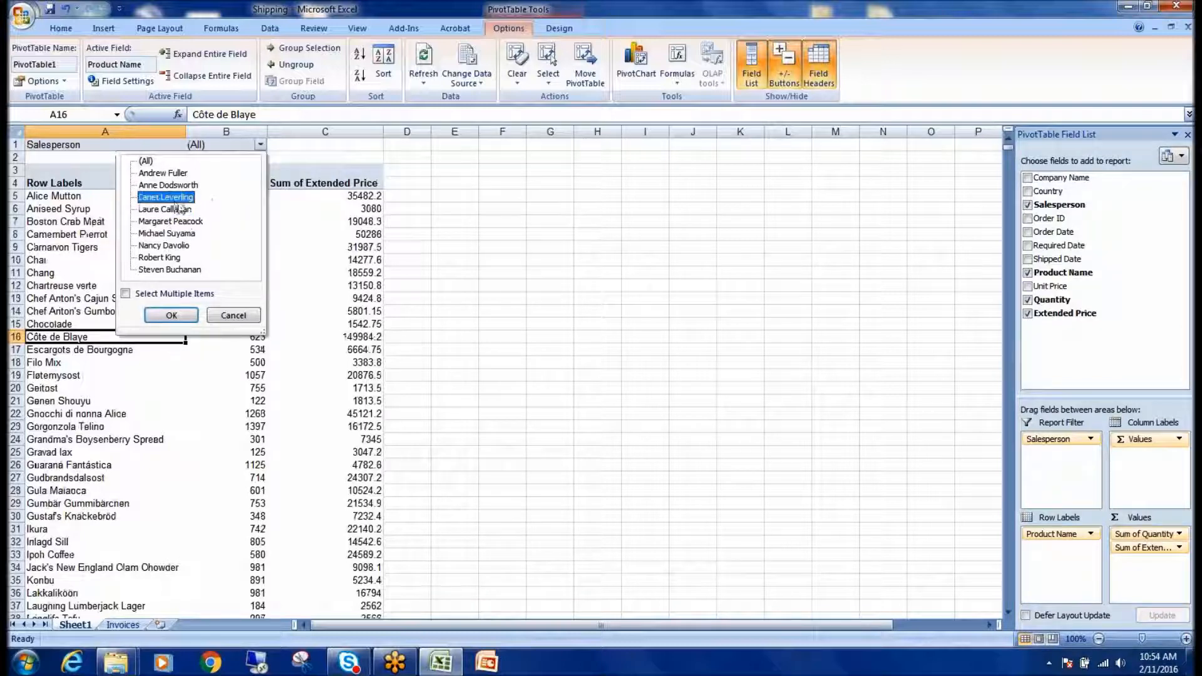
click(176, 319)
scroll(304, 258, down, 14)
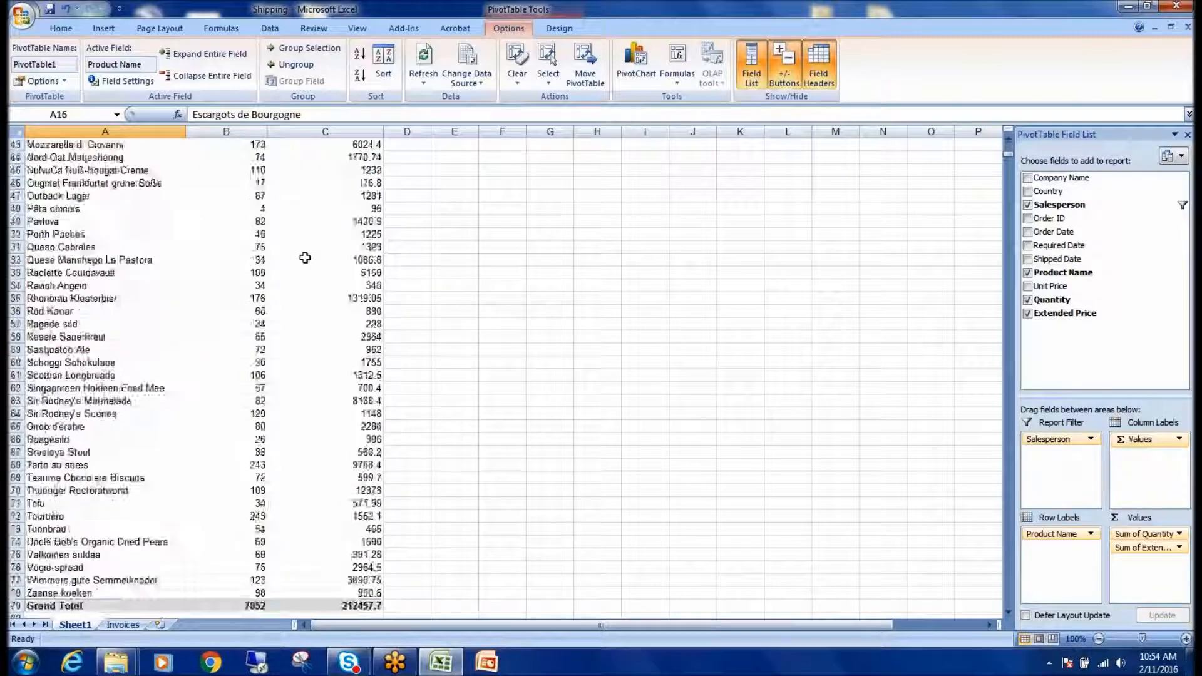
scroll(305, 258, down, 7)
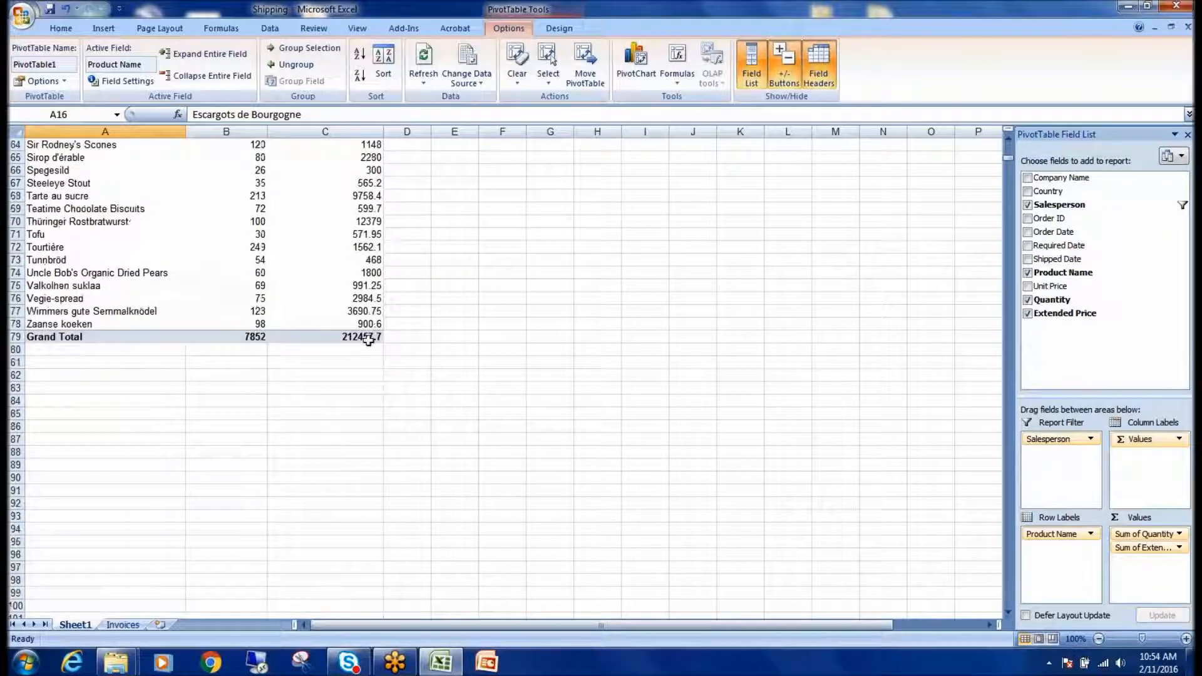
scroll(240, 329, up, 20)
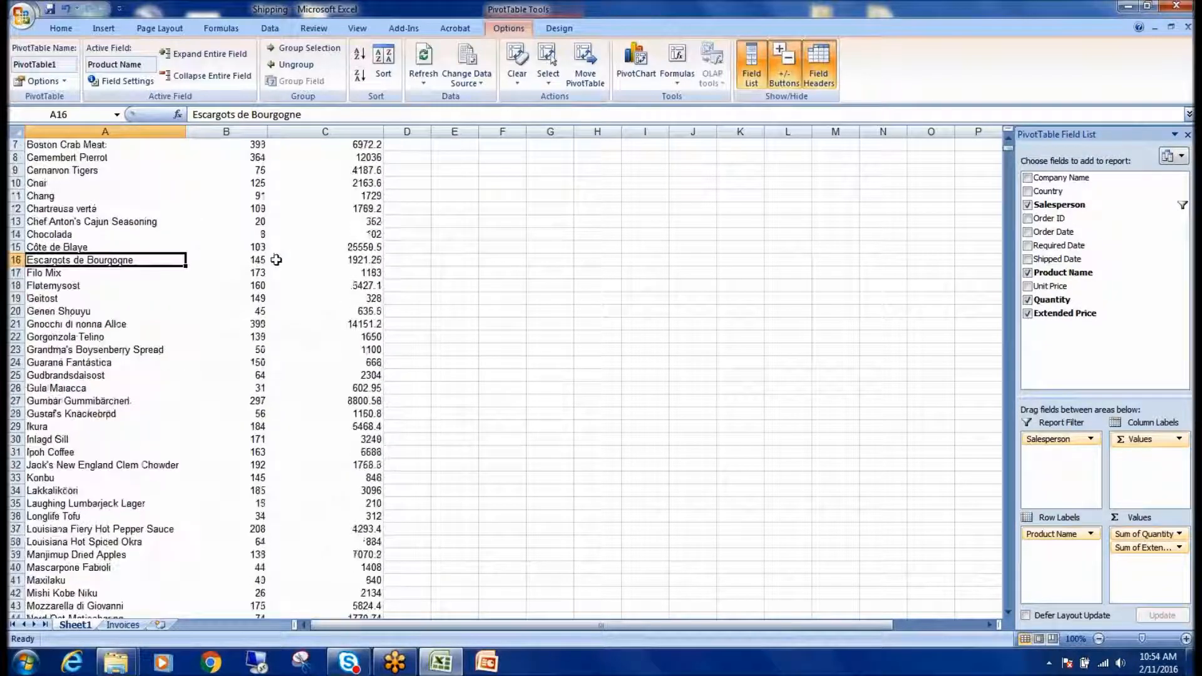
- Reset the Salesperson report filter to (All)
click(260, 145)
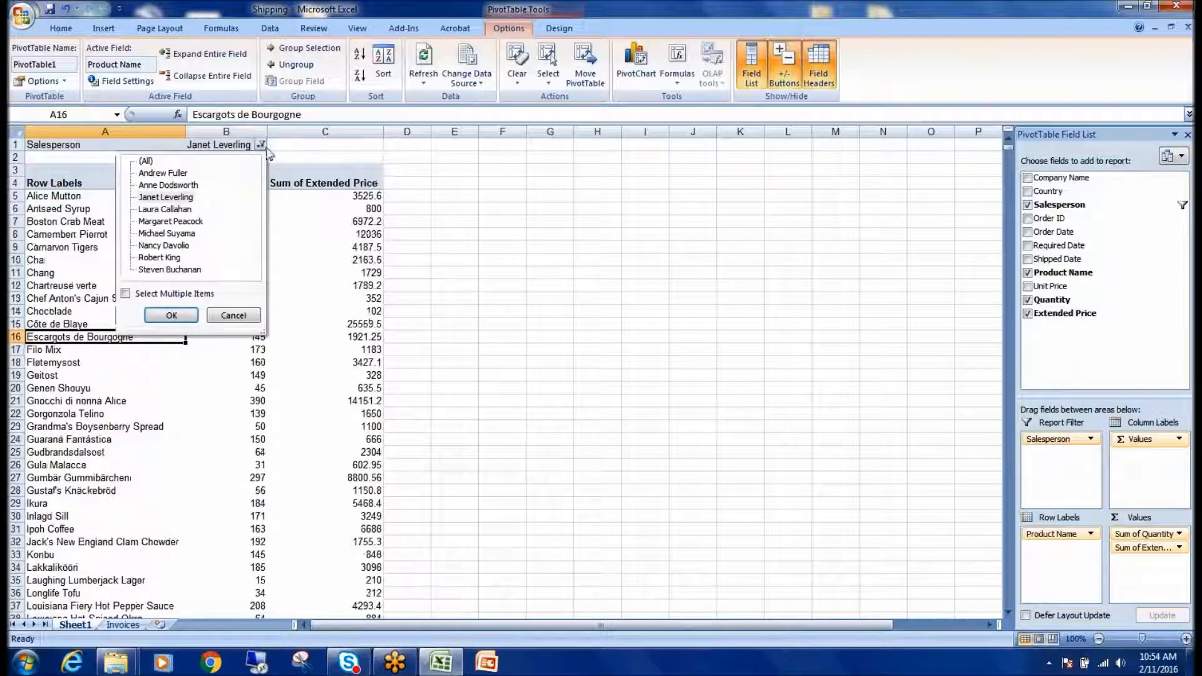
click(150, 163)
click(172, 315)
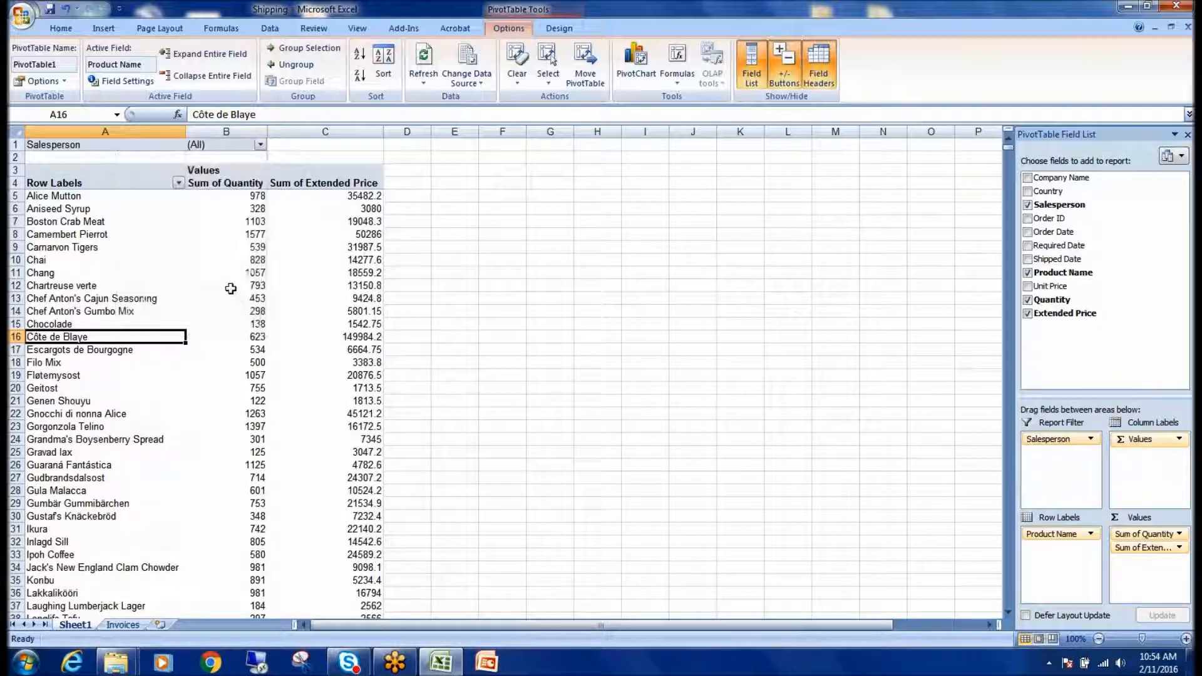
scroll(250, 291, down, 9)
scroll(266, 296, up, 9)
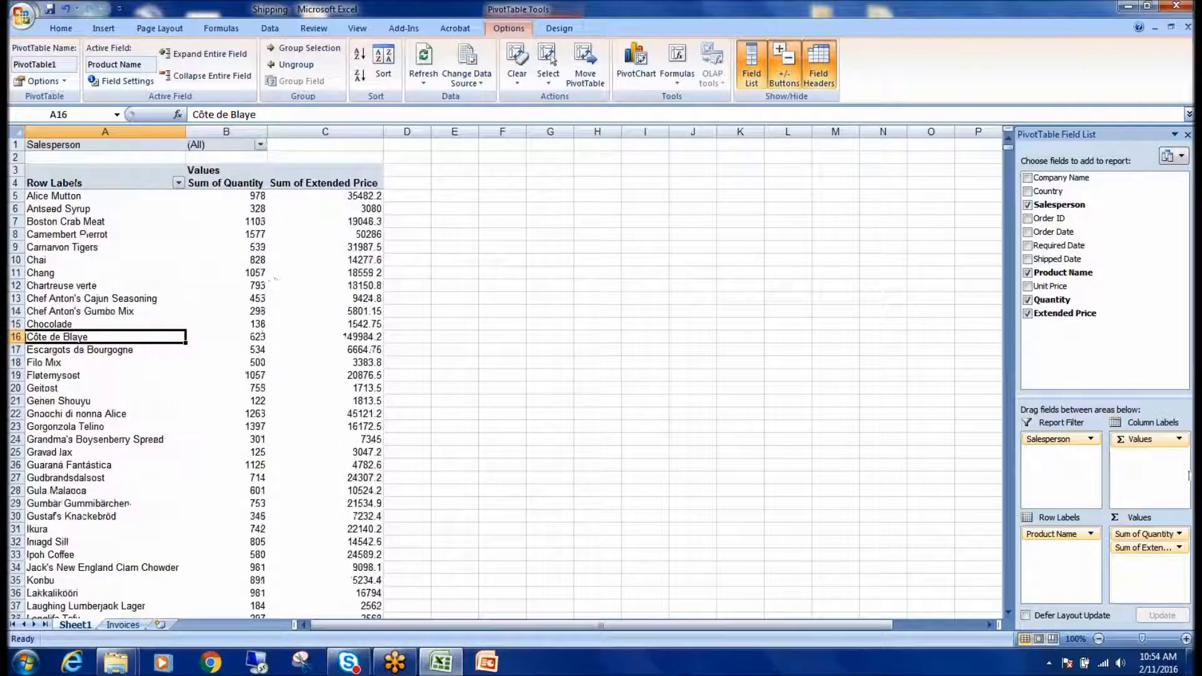
- Move Product Name to the report filter, check the overall Quantity and Extended Price sums, and return it to the row labels
drag(1057, 542, 1051, 466)
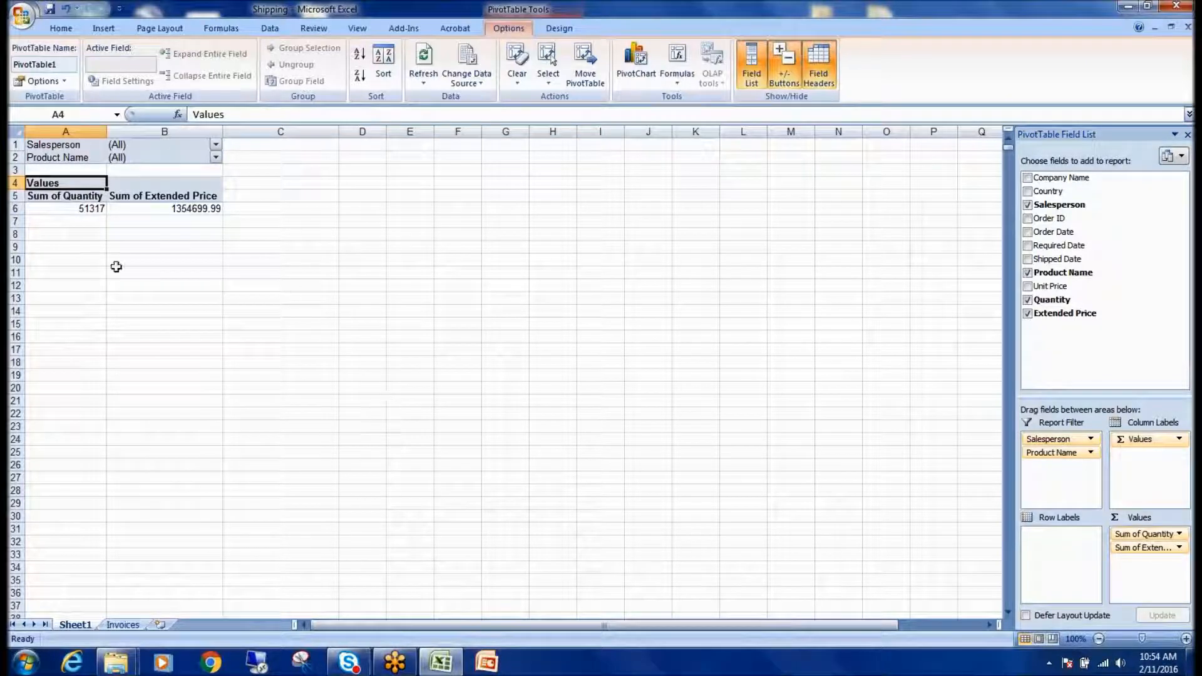
click(69, 210)
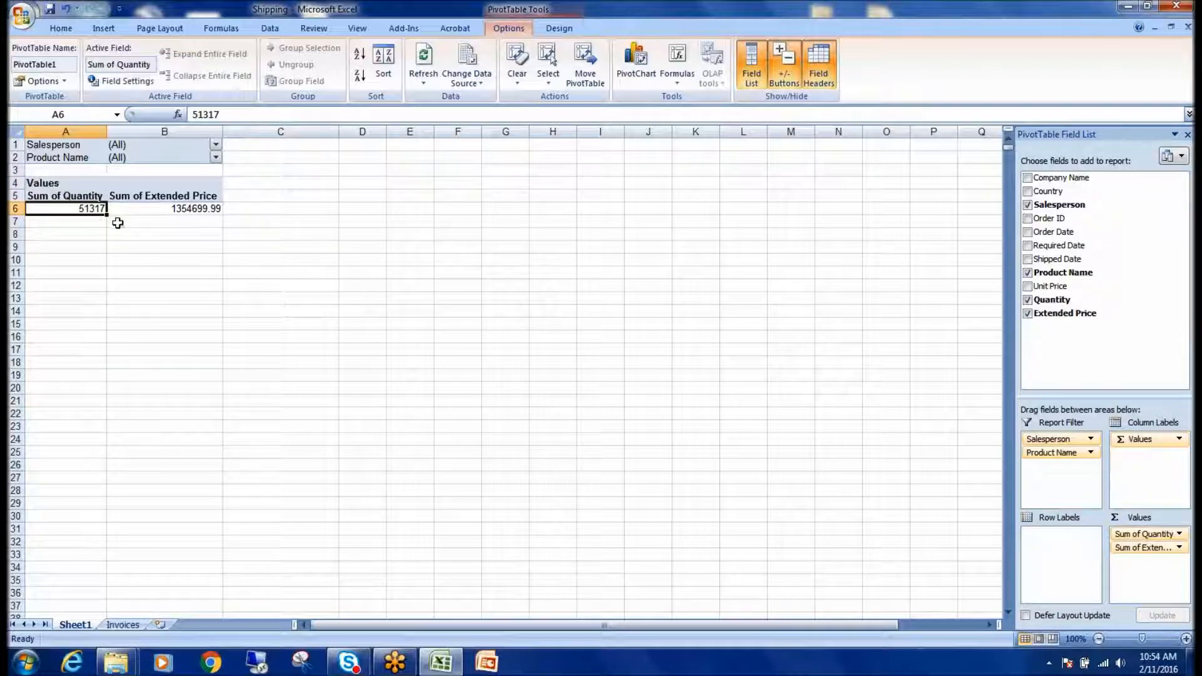
click(181, 213)
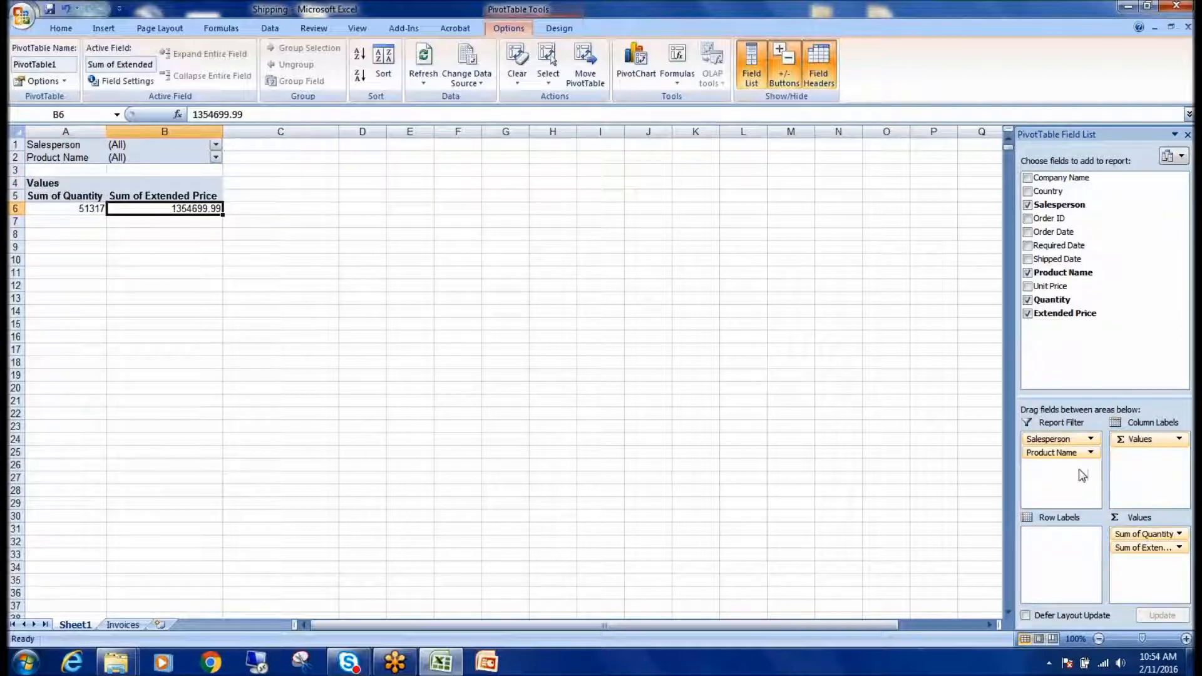
drag(1057, 452, 1054, 535)
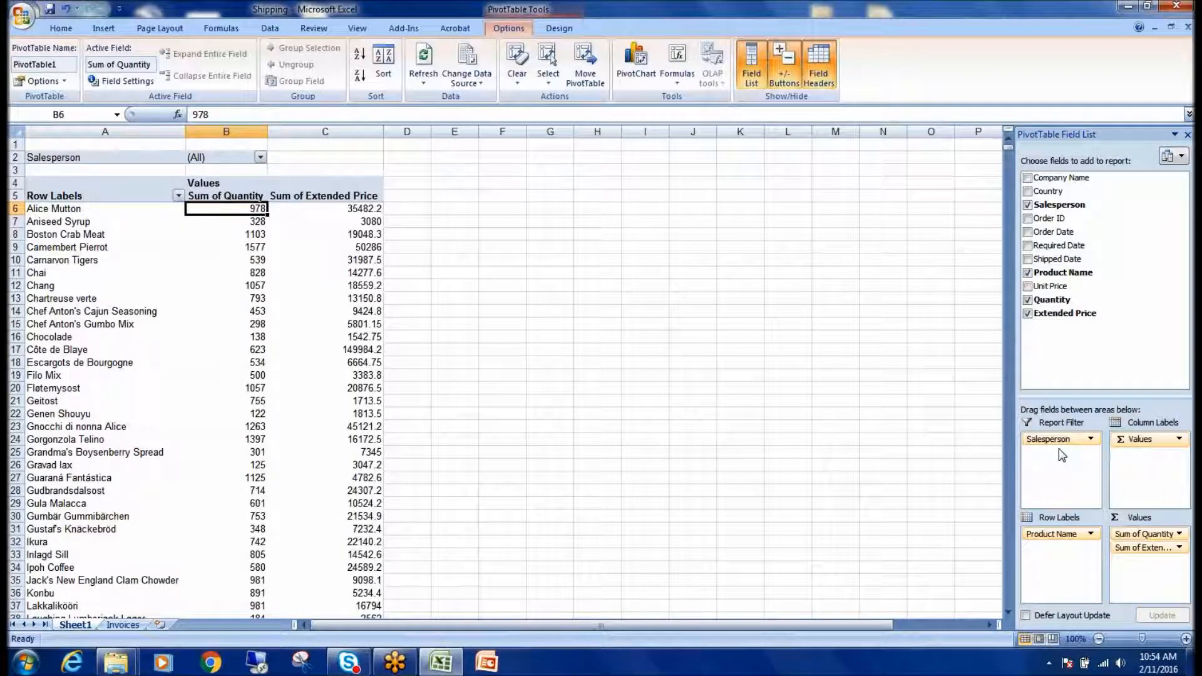
- Move the Salesperson field from the report filter to the column labels, below Values
drag(1060, 442, 1147, 472)
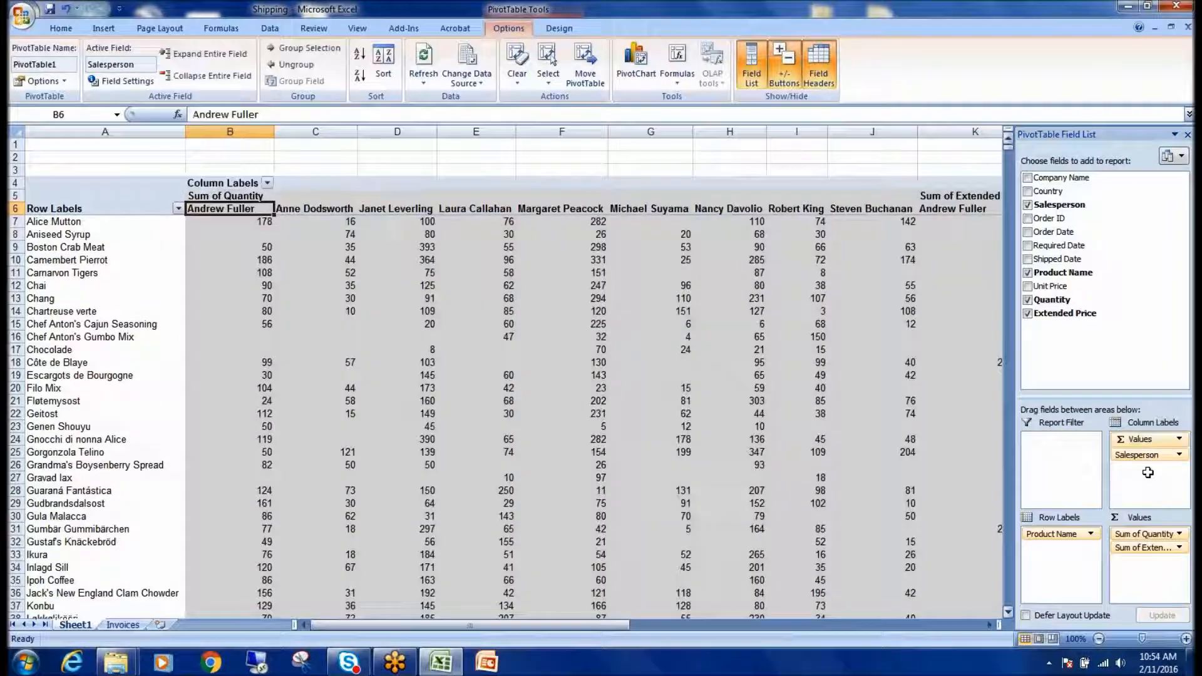
mouse_move(759, 469)
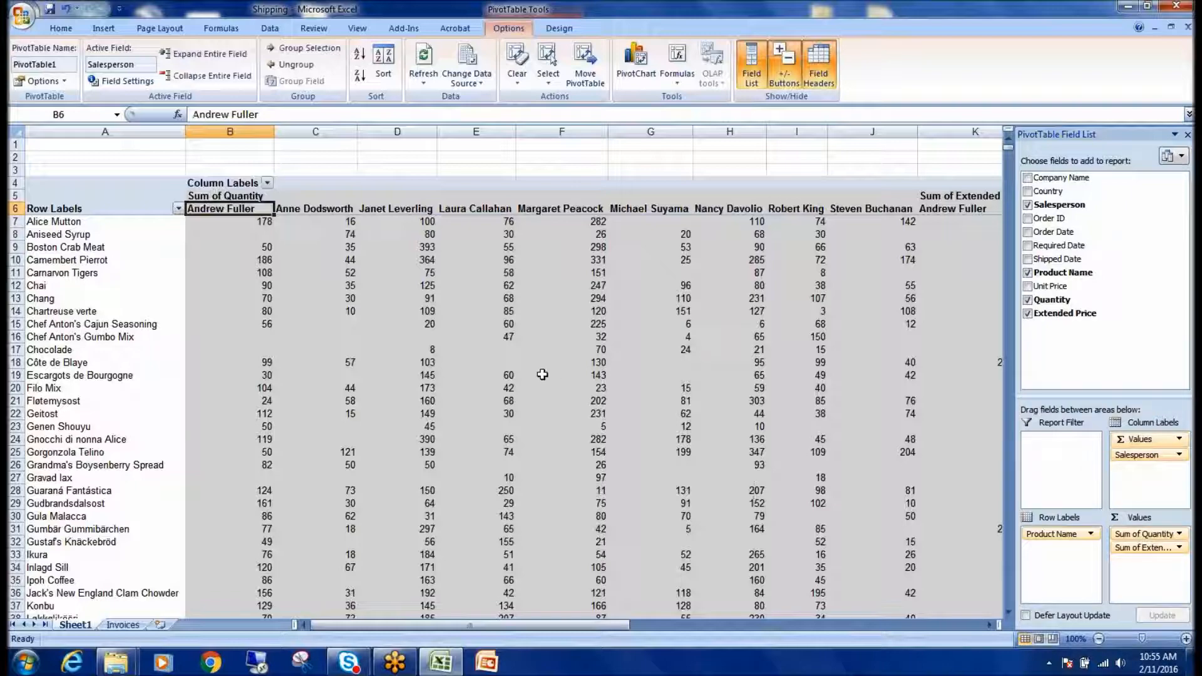
scroll(201, 241, down, 1)
scroll(434, 325, down, 20)
scroll(435, 326, up, 7)
scroll(433, 325, up, 19)
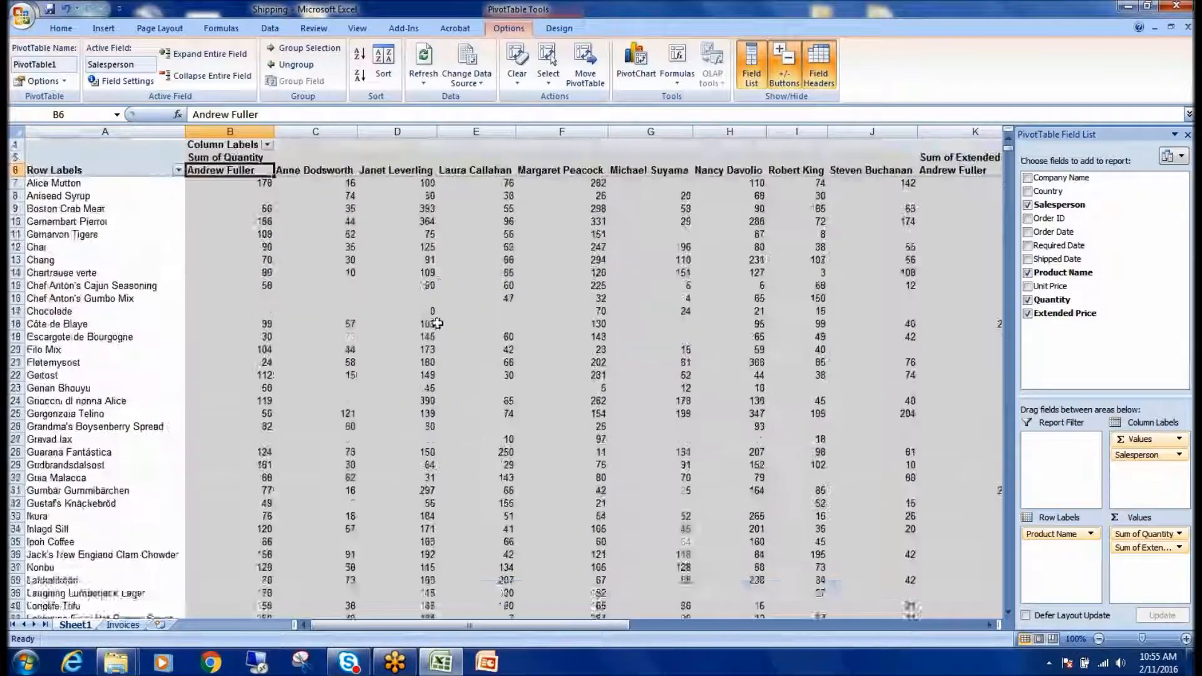
- Examine the quantity columns of the second to sixth salespeople and the first salesperson's quantity grand total
click(312, 209)
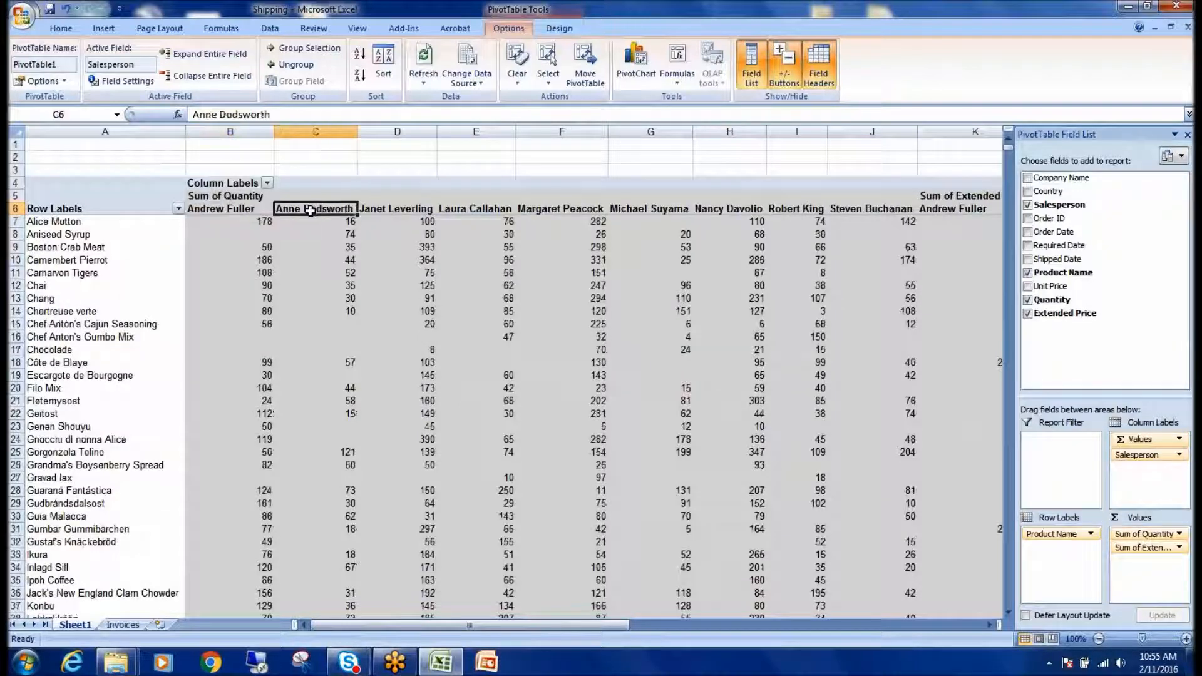
click(401, 209)
click(447, 207)
click(529, 204)
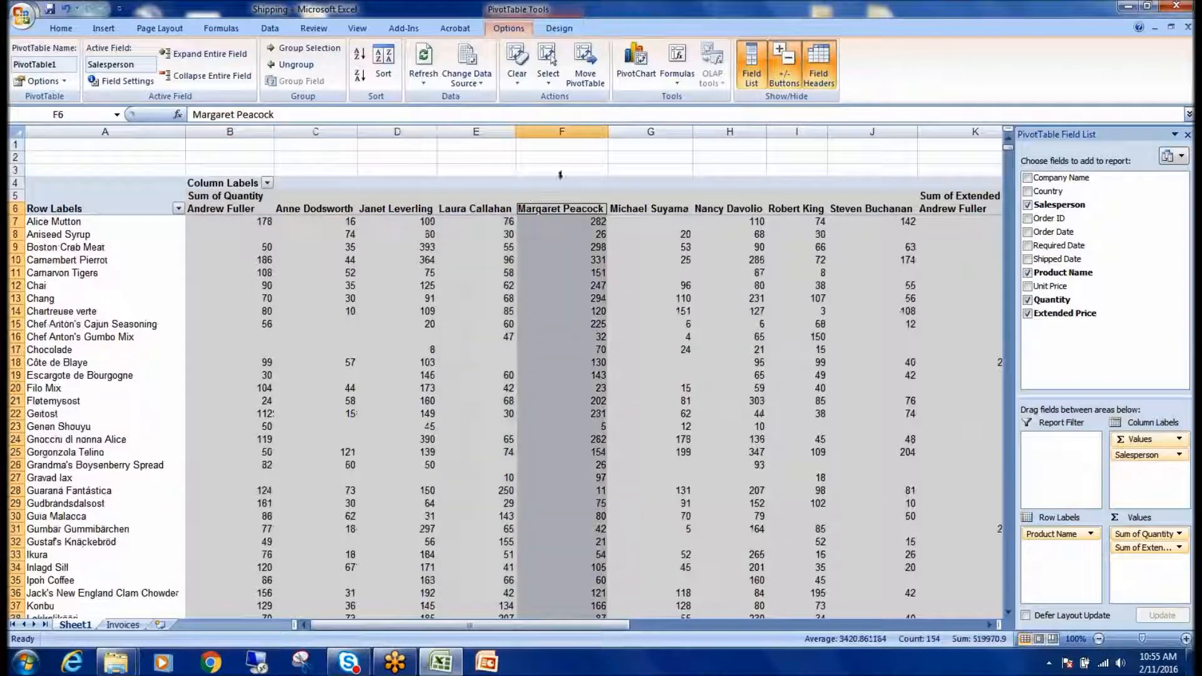
click(561, 129)
click(650, 130)
scroll(238, 250, down, 20)
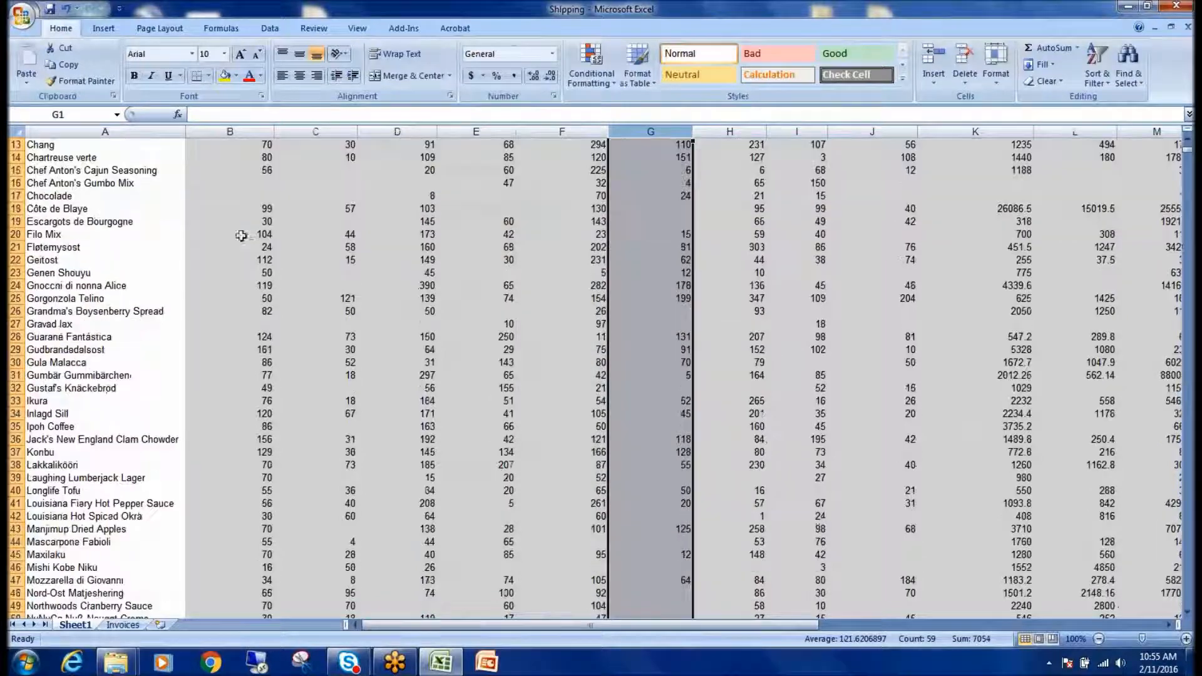
scroll(246, 270, down, 1)
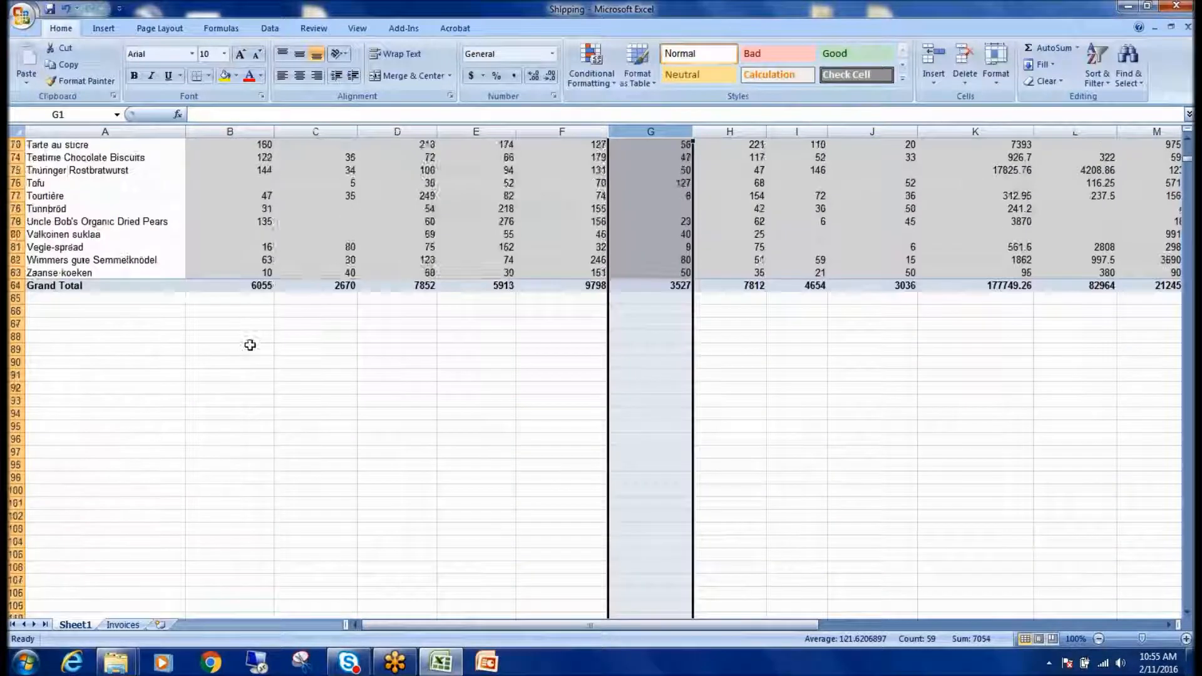
click(249, 287)
scroll(467, 314, up, 11)
scroll(467, 314, up, 13)
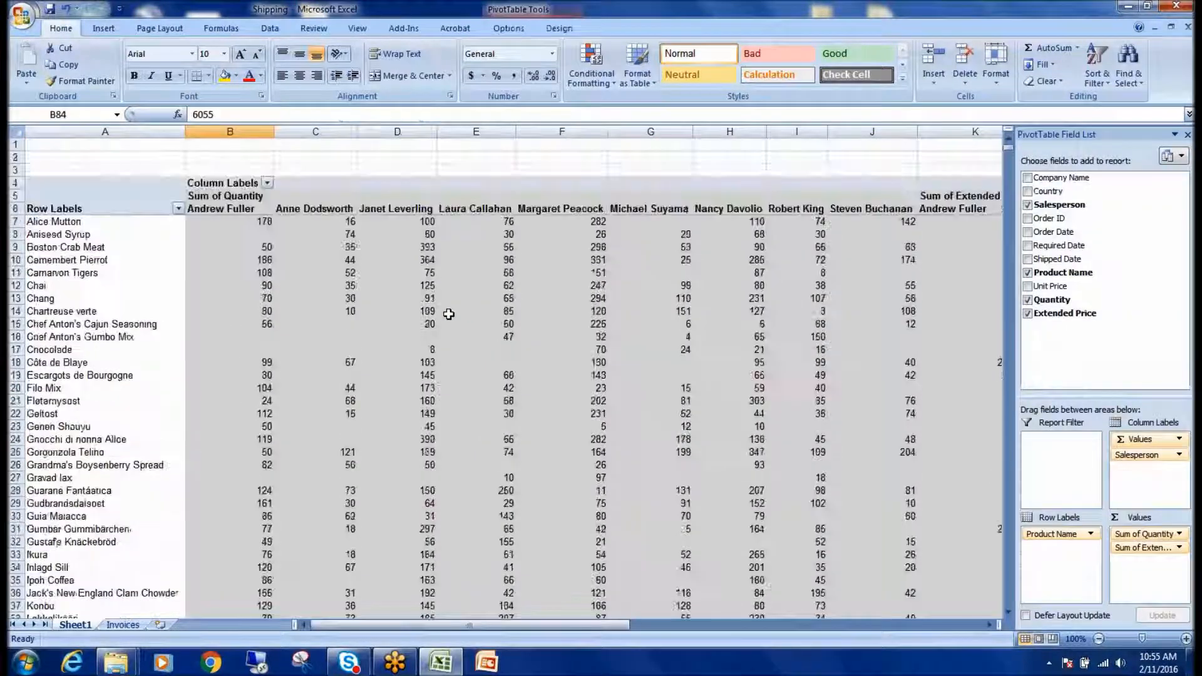
- Swap the PivotTable layout, placing Salesperson in the row labels and Product Name in the column labels
drag(1143, 455, 1076, 460)
drag(1064, 535, 1149, 479)
drag(1086, 455, 1064, 540)
mouse_move(1141, 462)
mouse_down()
mouse_move(1063, 454)
mouse_move(1137, 469)
mouse_move(1125, 466)
mouse_up()
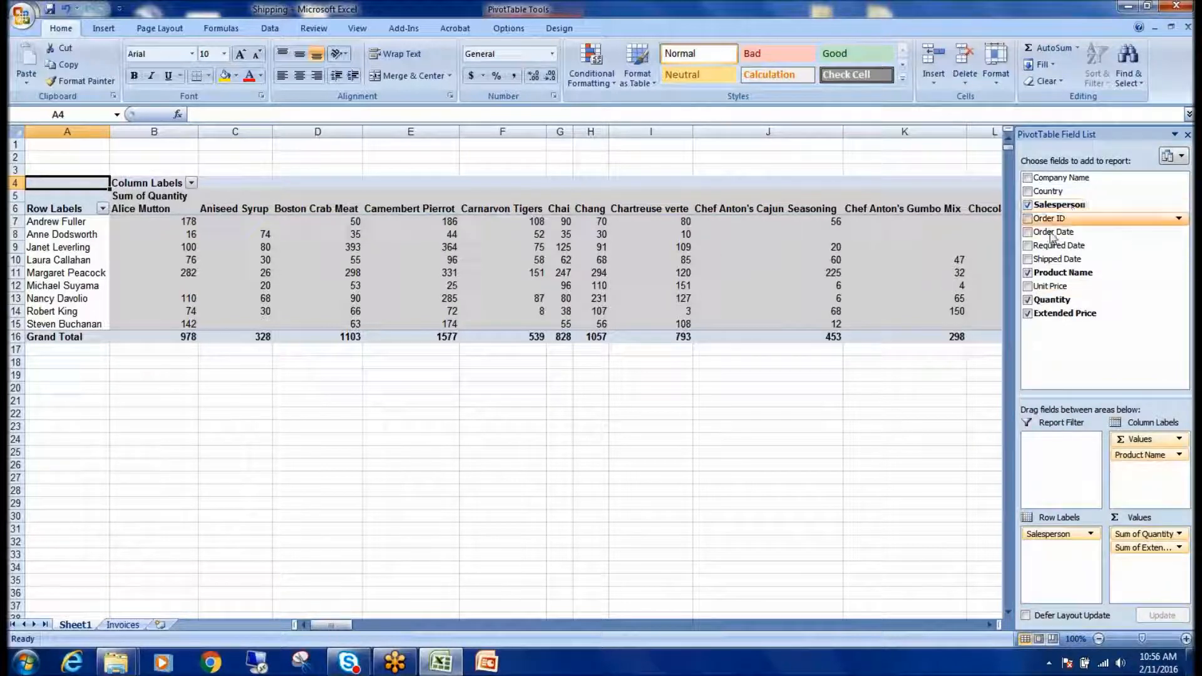
- Try adding Order ID as a summed value and Order Date as a row label, removing each field again
click(1028, 219)
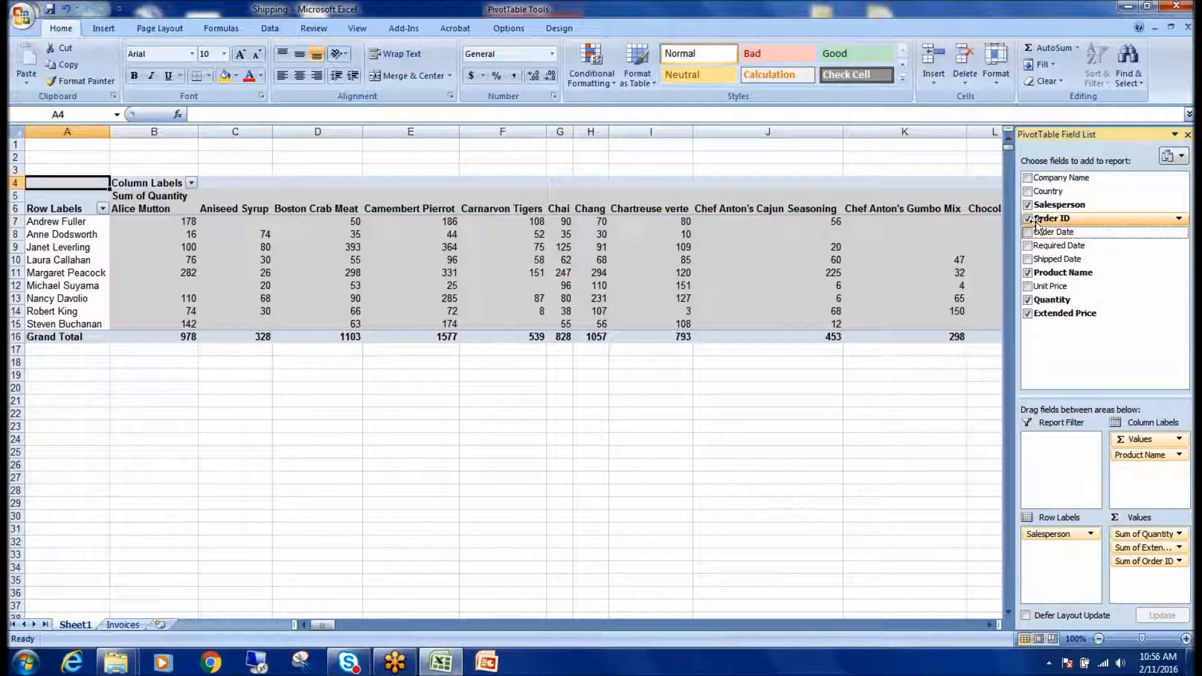
click(1027, 218)
click(1027, 232)
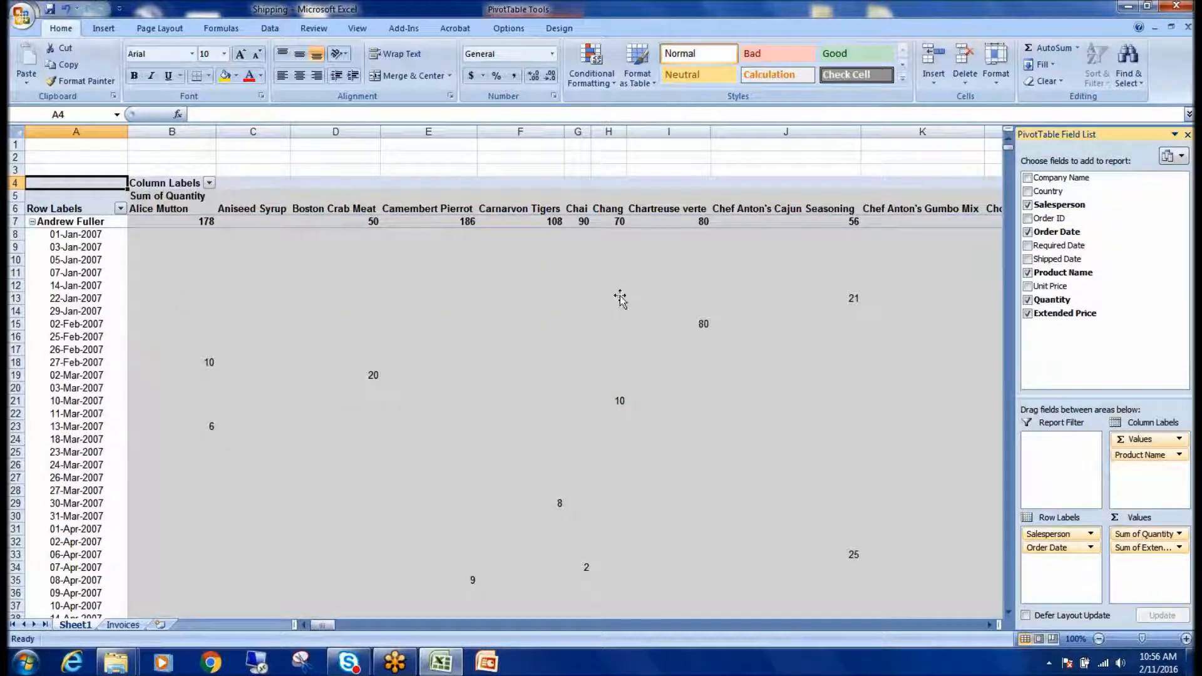
click(1027, 231)
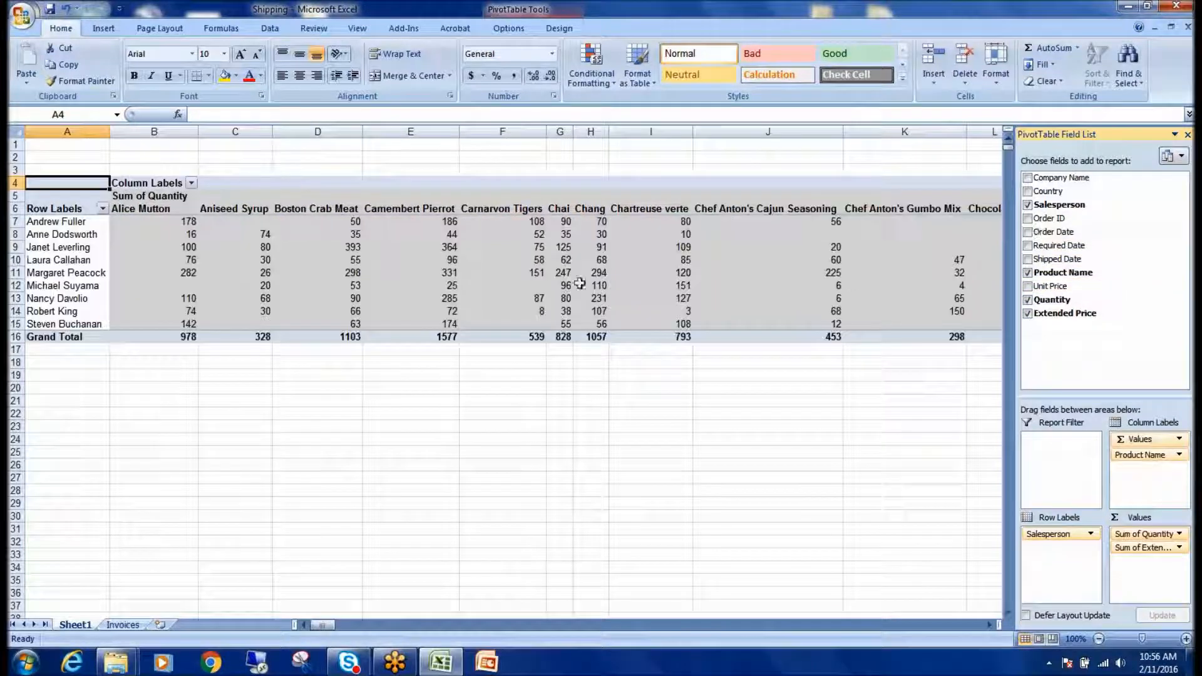
- Move the Product Name field from the column labels to the report filter
drag(1139, 456, 1067, 456)
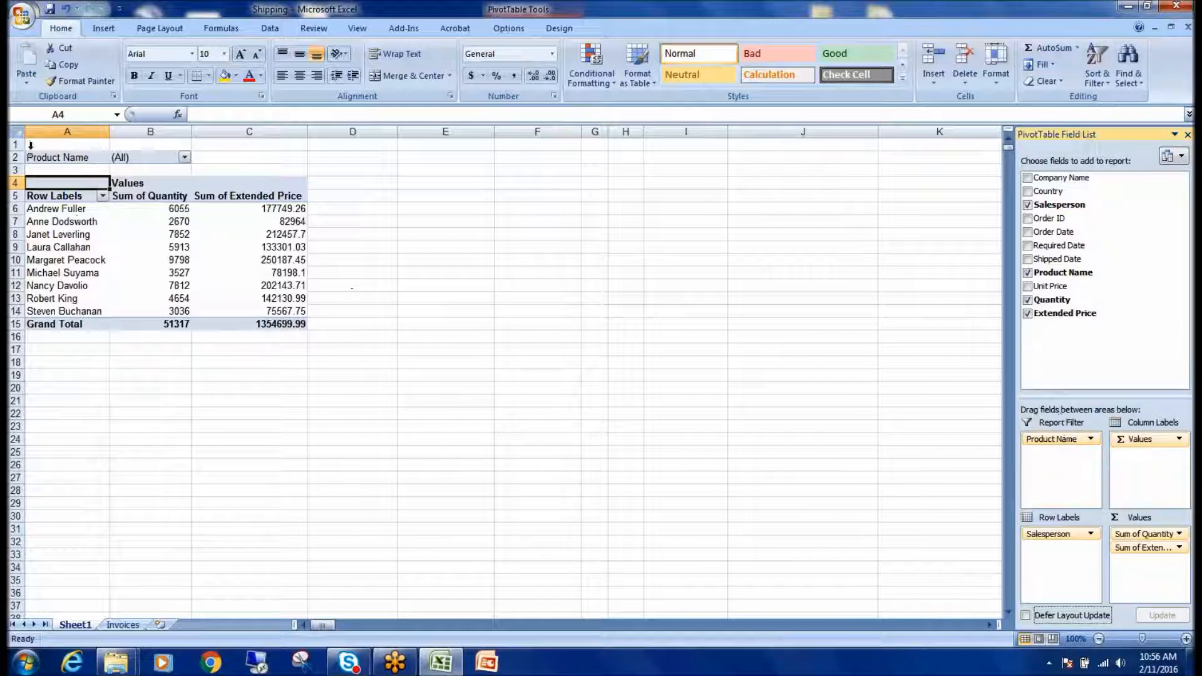
- Browse the products offered by the Product Name report filter down to the end of the list without choosing any
click(184, 158)
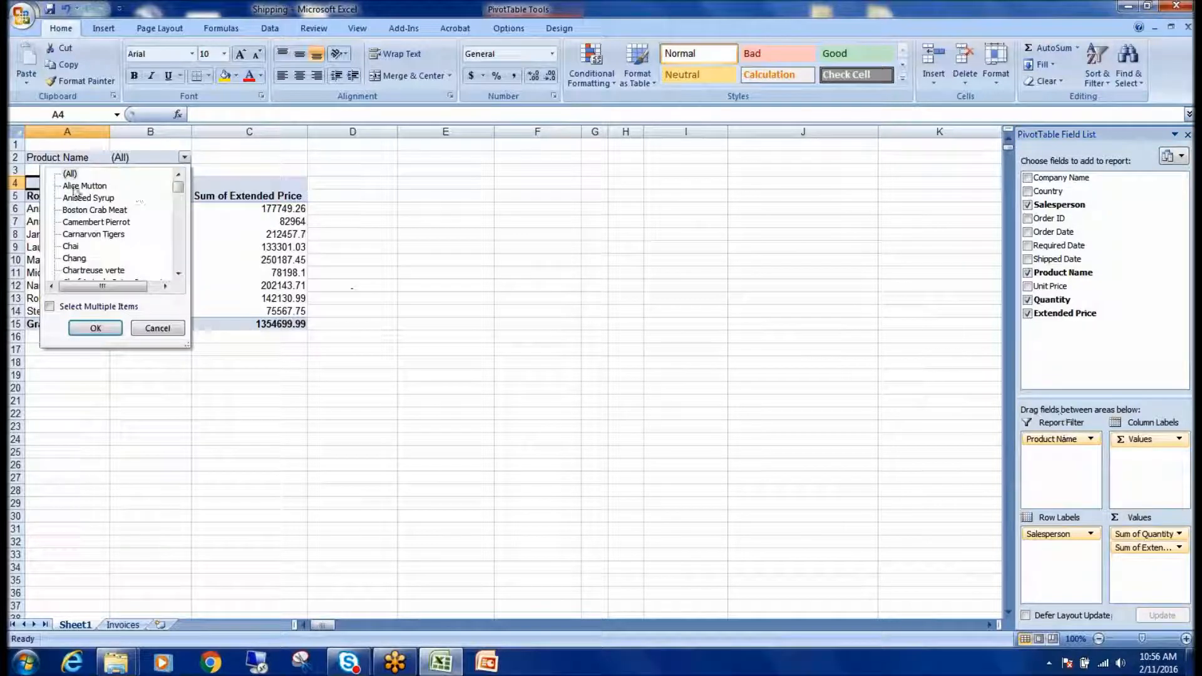
drag(178, 187, 180, 260)
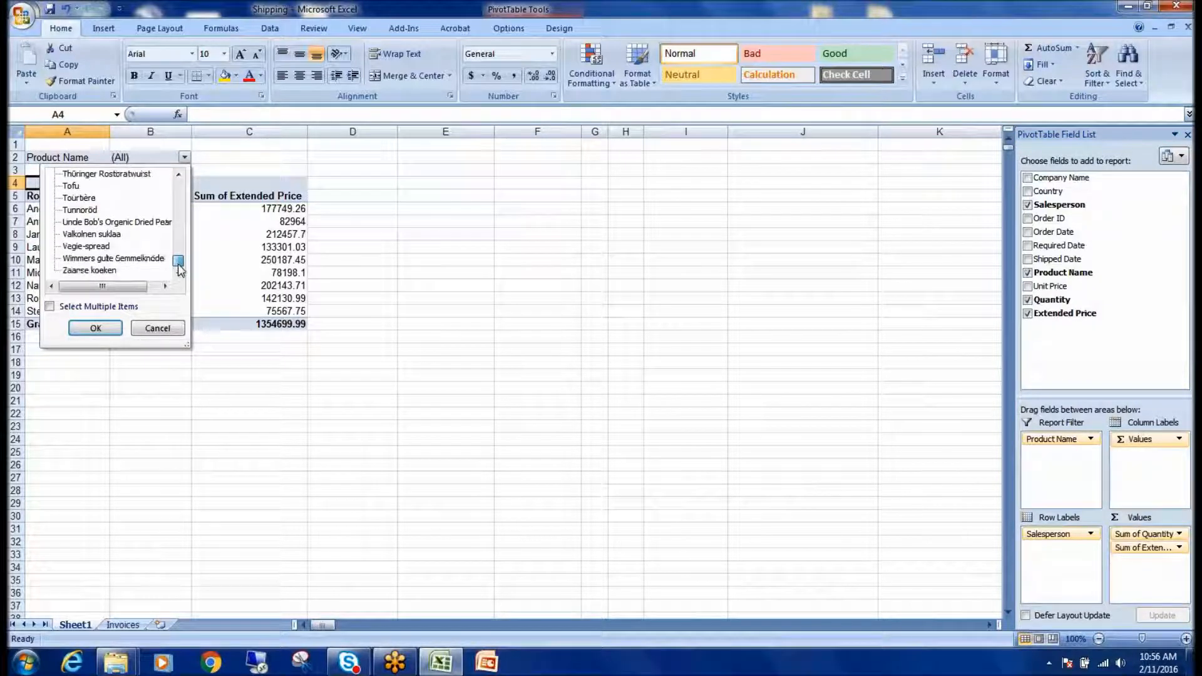
click(156, 328)
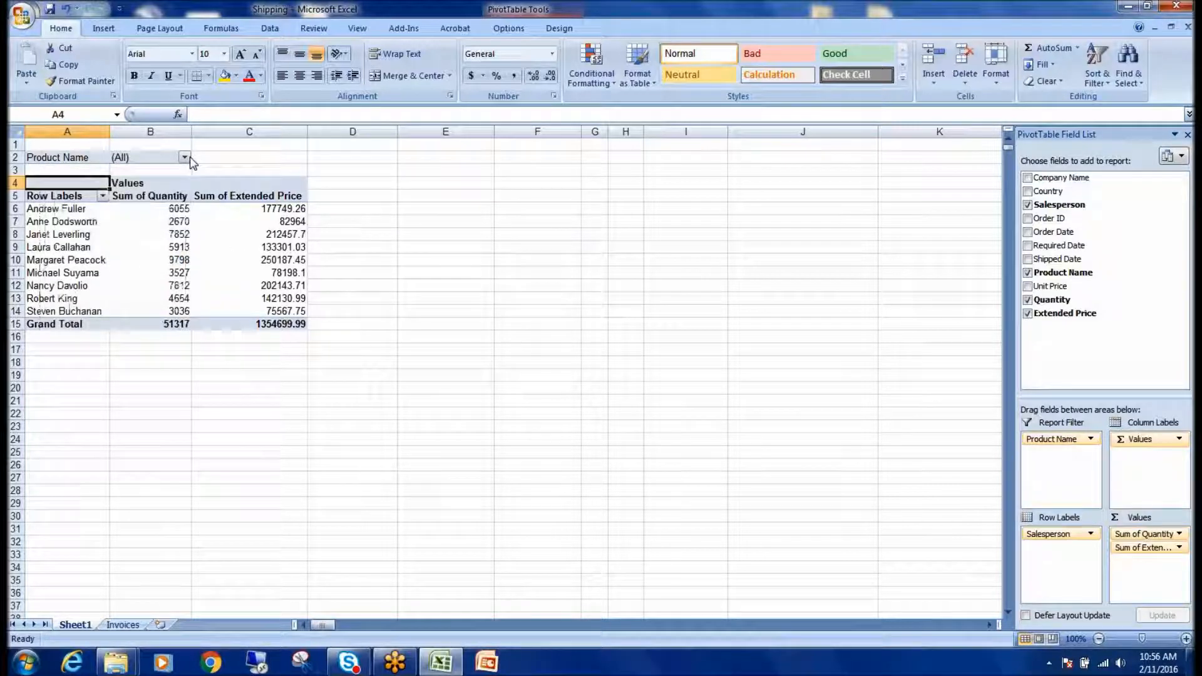
click(143, 221)
click(168, 210)
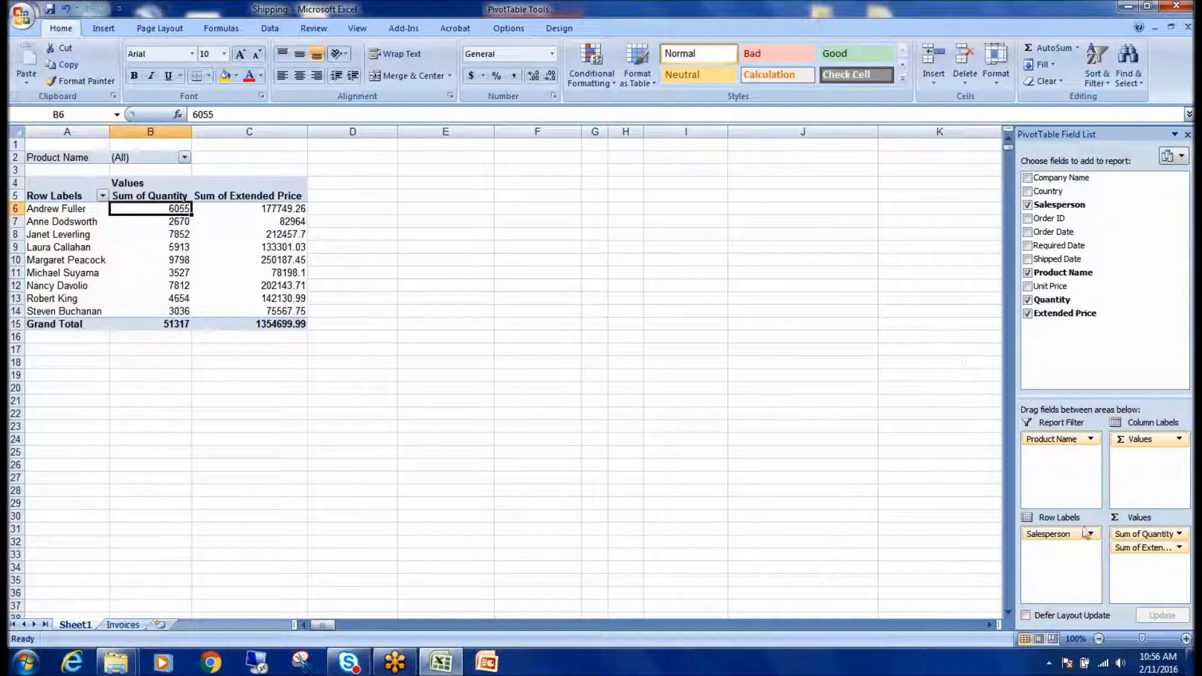
- Try moving the Values field to the report filter, and move Quantity from the values to the column labels
drag(1139, 439, 1054, 467)
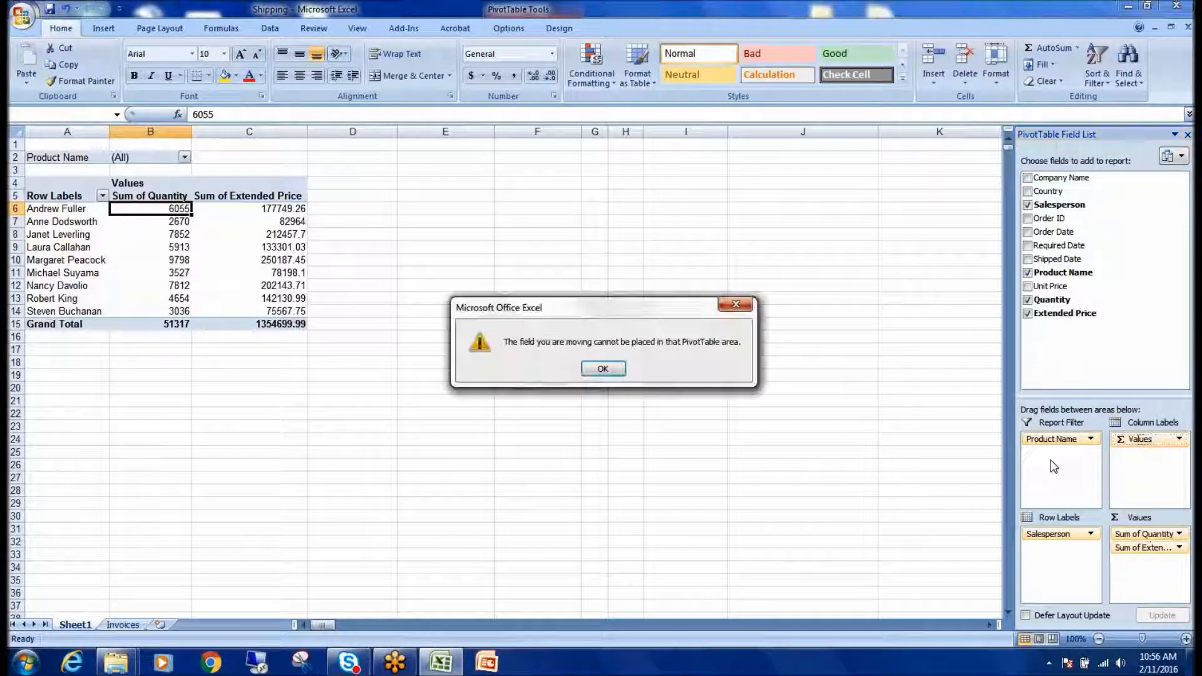
click(601, 370)
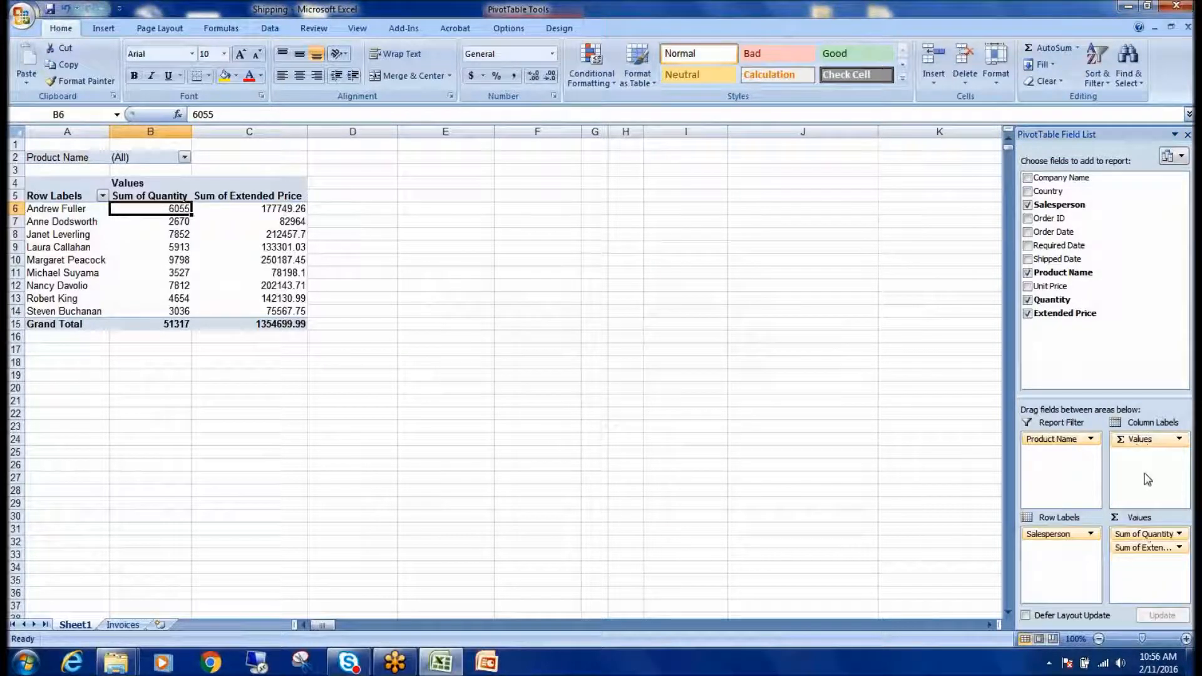
drag(1148, 540, 1157, 497)
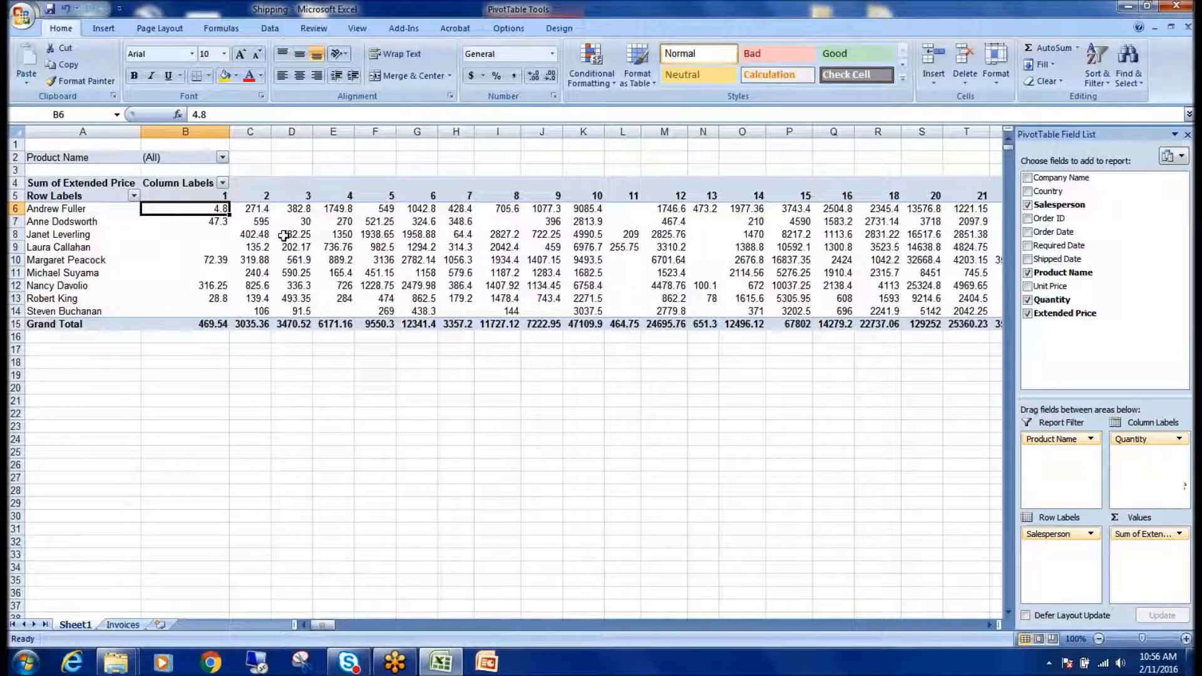
- Look over the Invoices sheet from its last rows back to the first, ending on the first company name cell
mouse_move(611, 285)
click(133, 623)
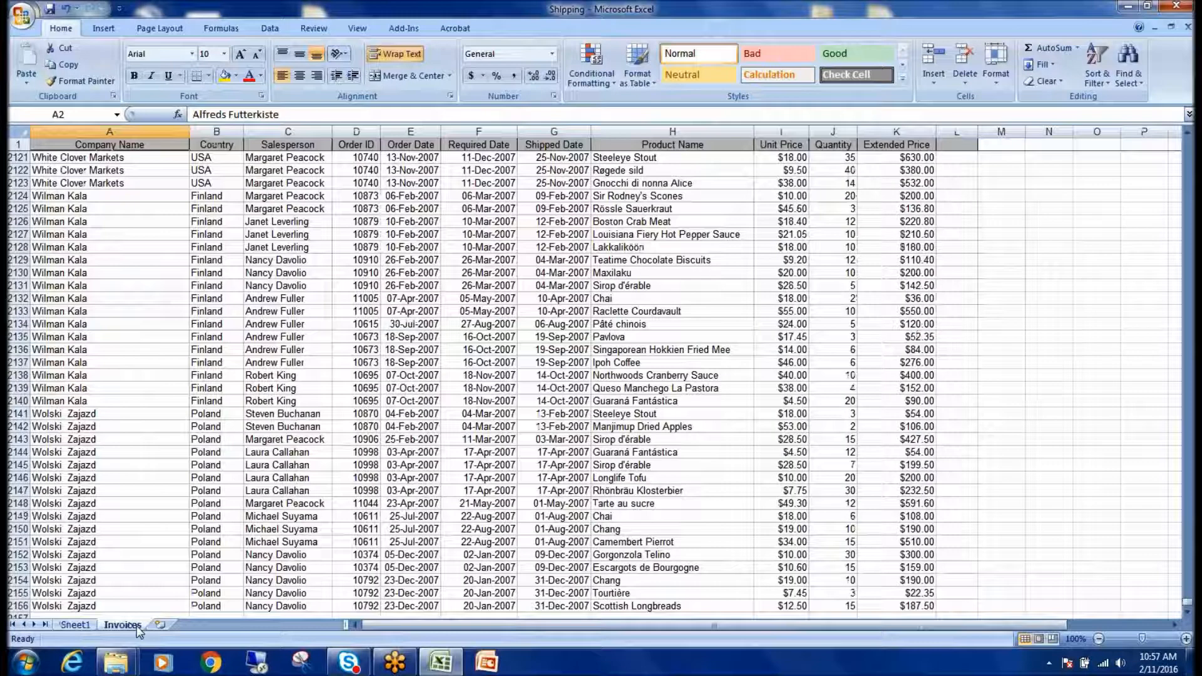
scroll(189, 597, up, 8)
scroll(402, 445, down, 7)
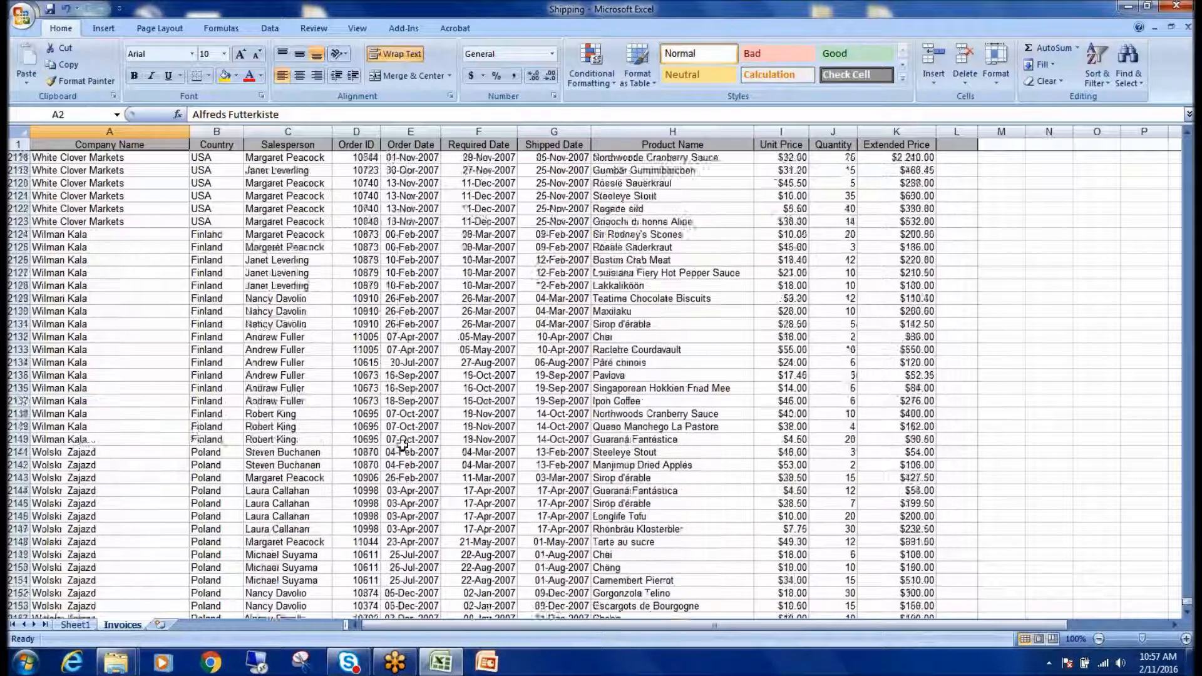
scroll(402, 445, down, 8)
drag(1187, 603, 1187, 131)
click(160, 234)
click(104, 193)
click(145, 155)
click(319, 219)
click(196, 173)
click(93, 158)
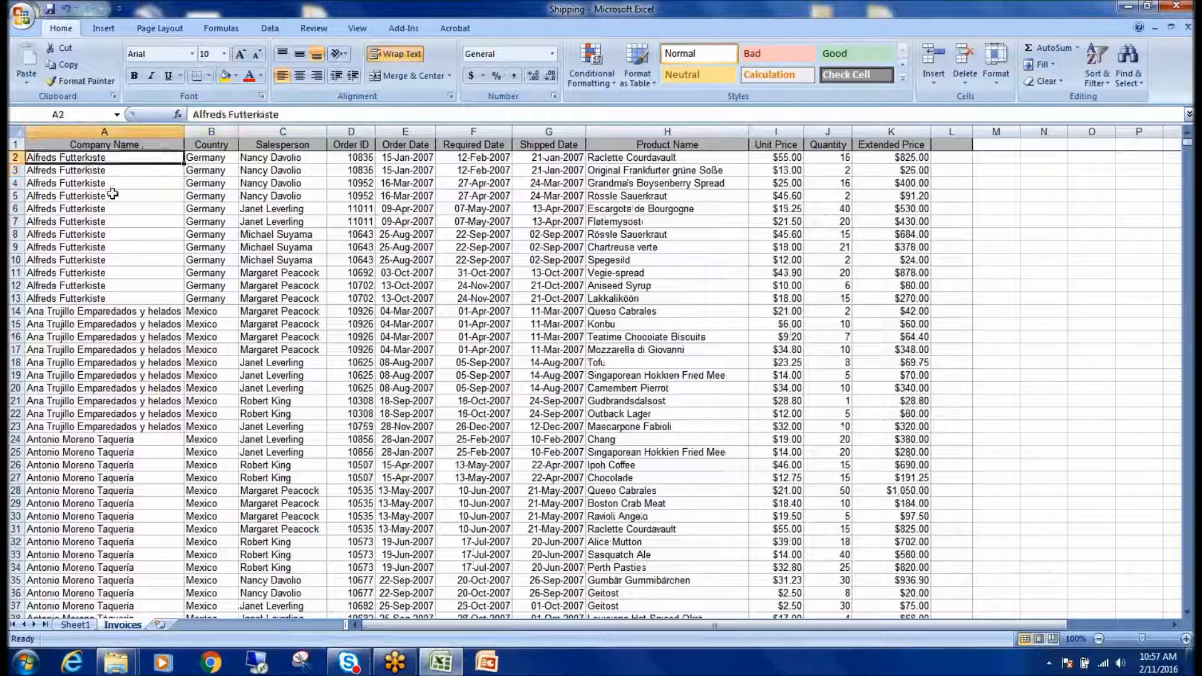
- Check which source range a new PivotTable would take from the Invoices sheet, without creating the table
click(111, 32)
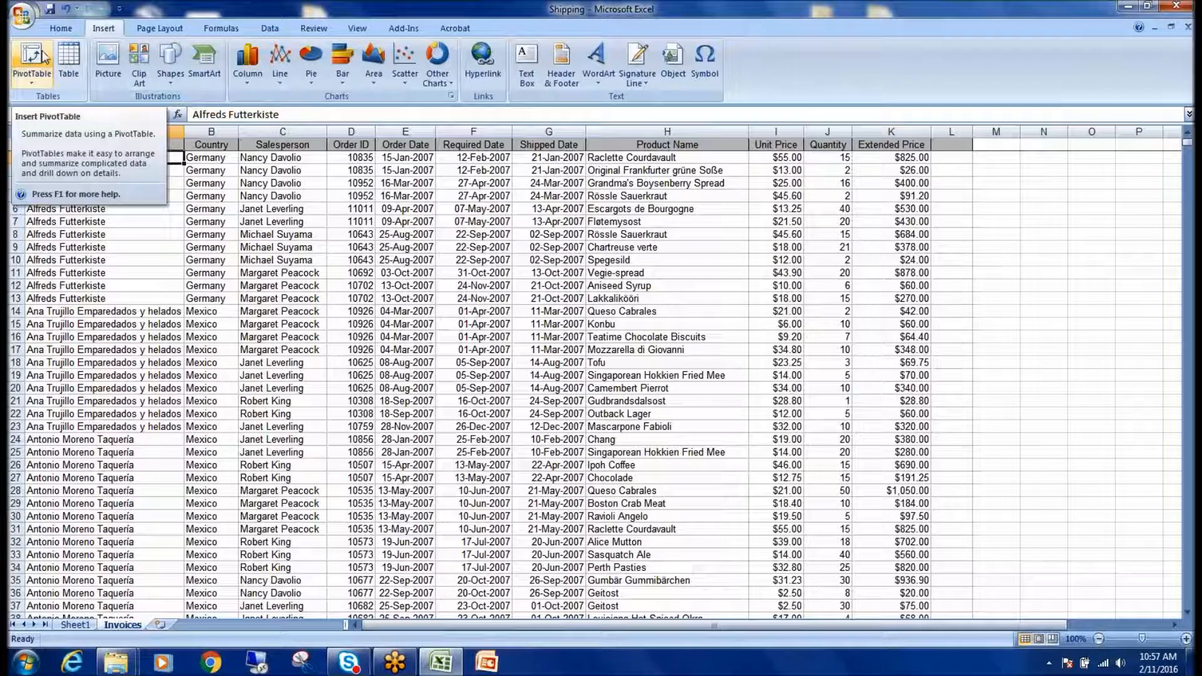
click(32, 57)
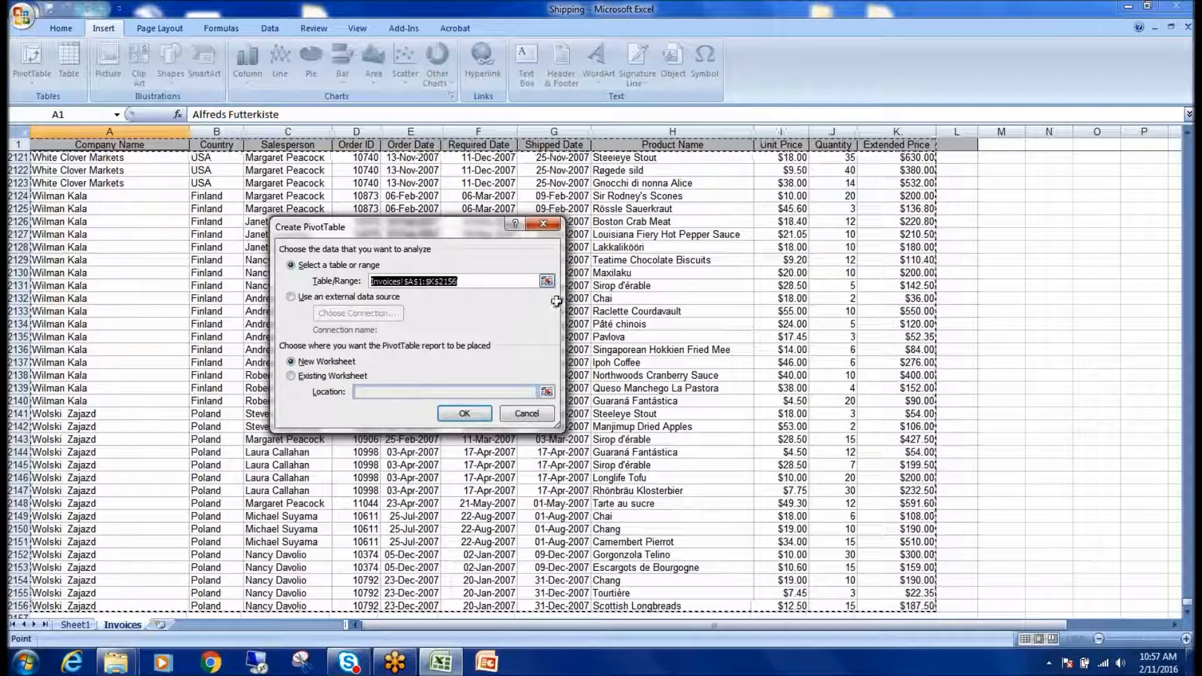
scroll(577, 286, down, 6)
scroll(578, 286, up, 20)
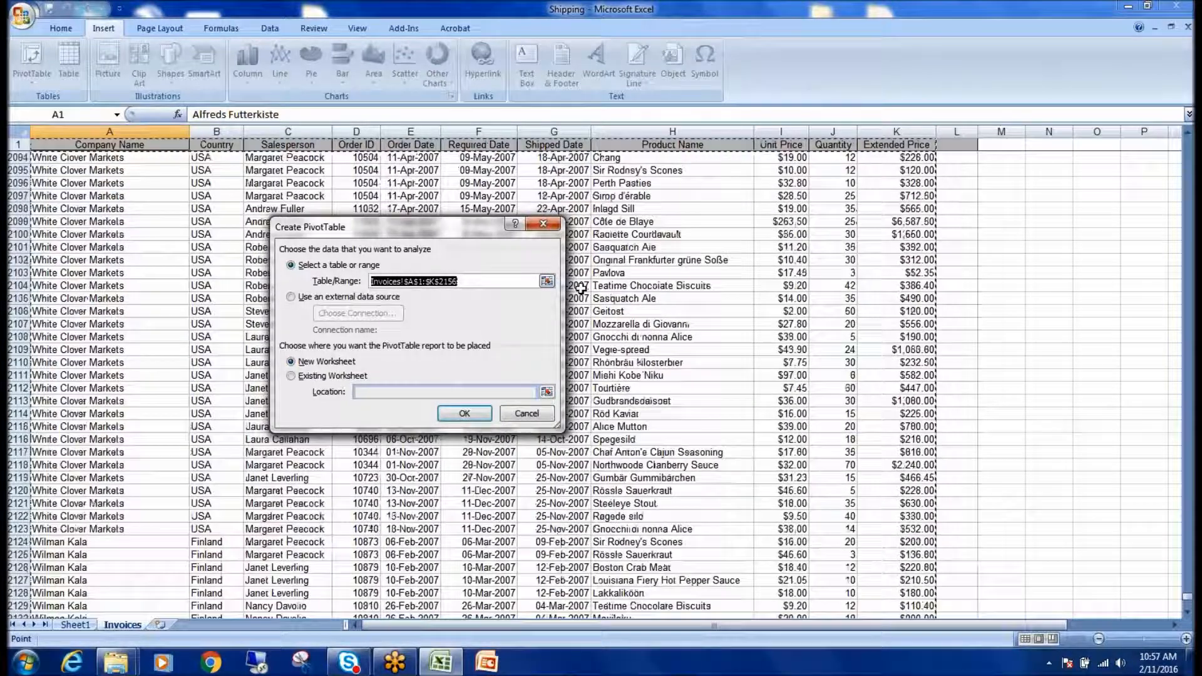
scroll(593, 282, up, 20)
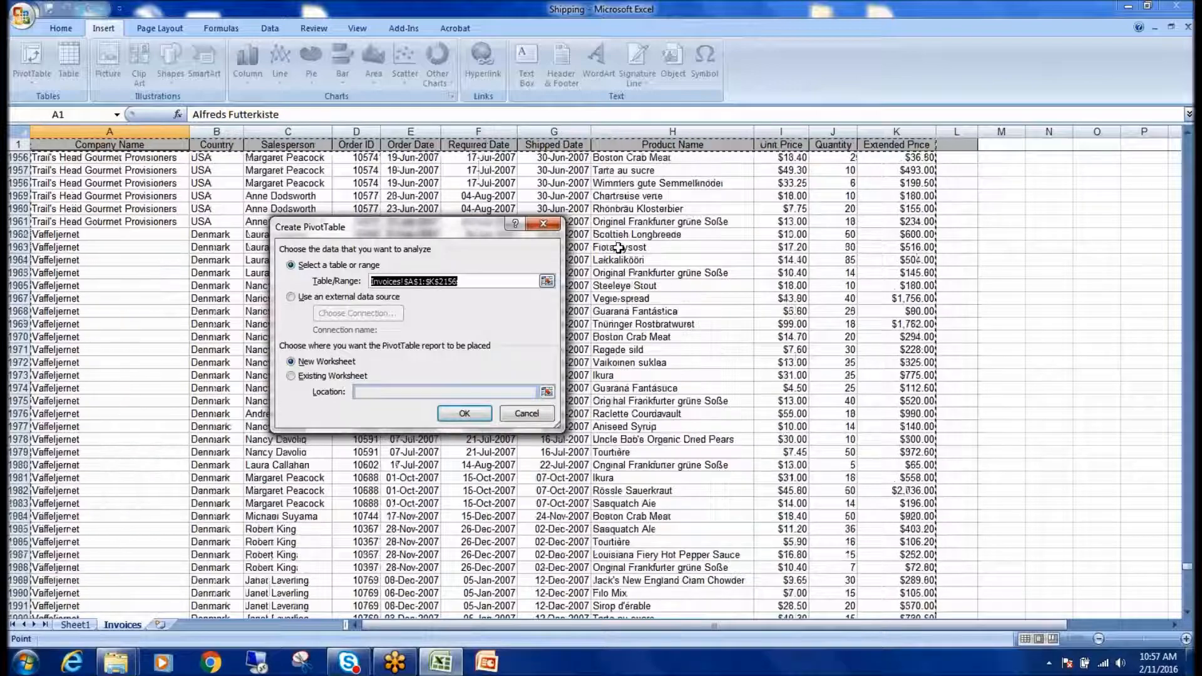
click(543, 224)
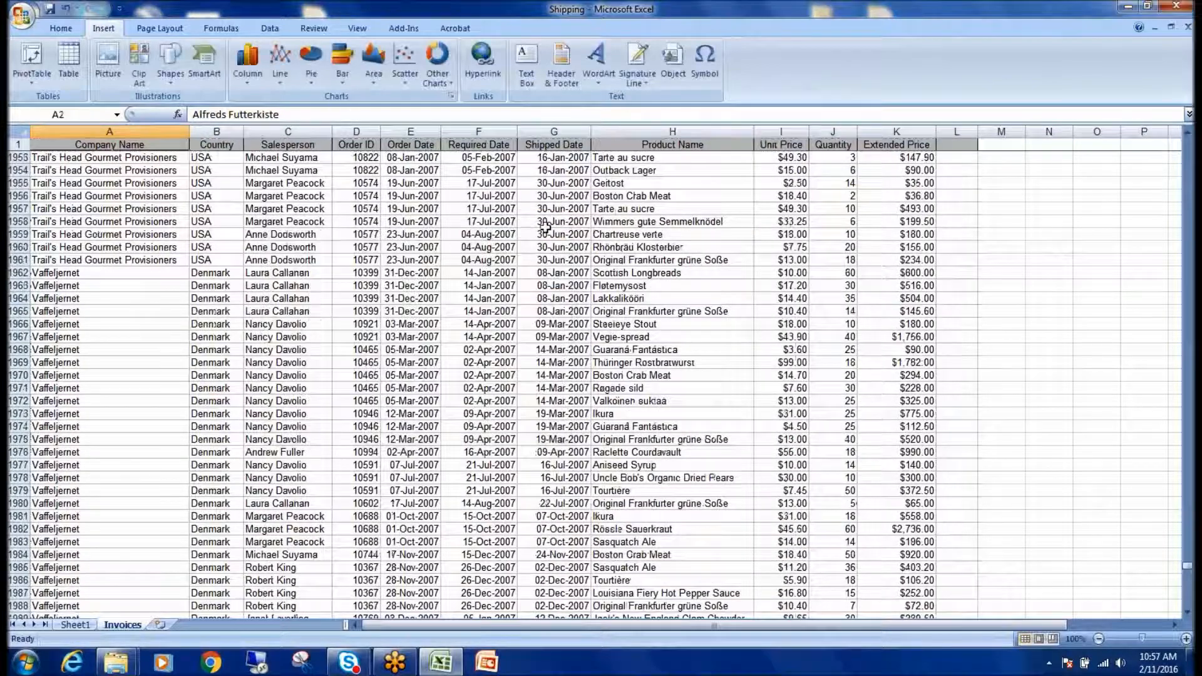
- Delete row 16 from the Invoices sheet
scroll(1013, 260, up, 20)
drag(1186, 552, 1186, 144)
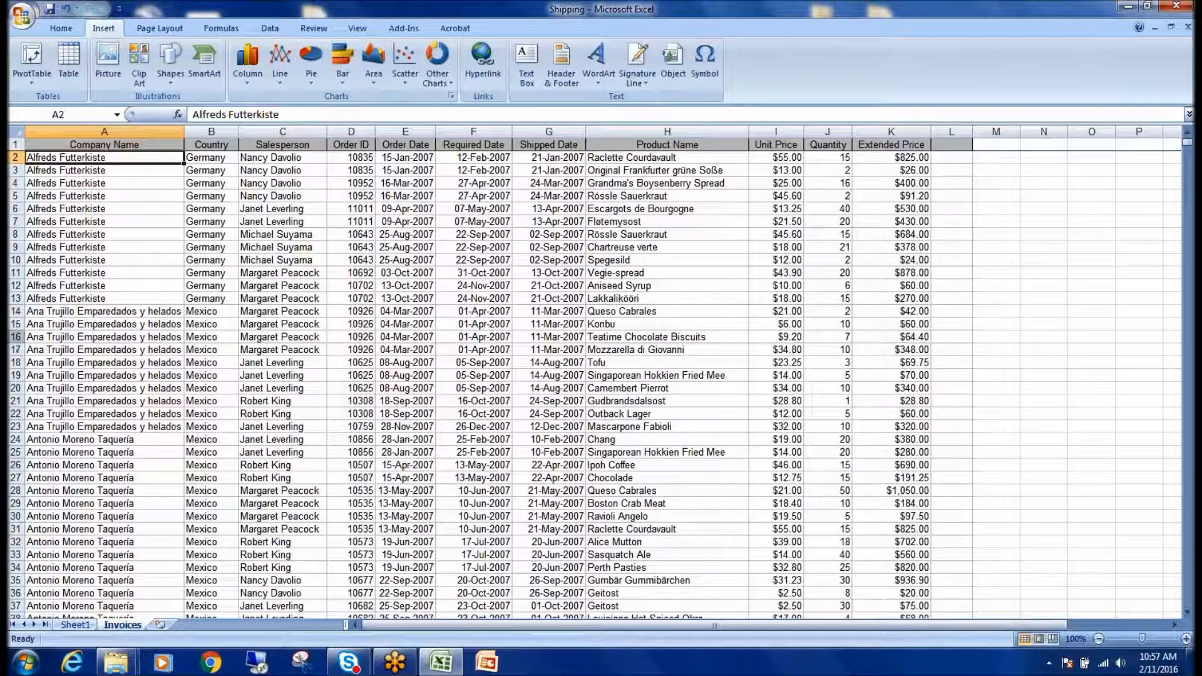
click(15, 337)
right_click(18, 338)
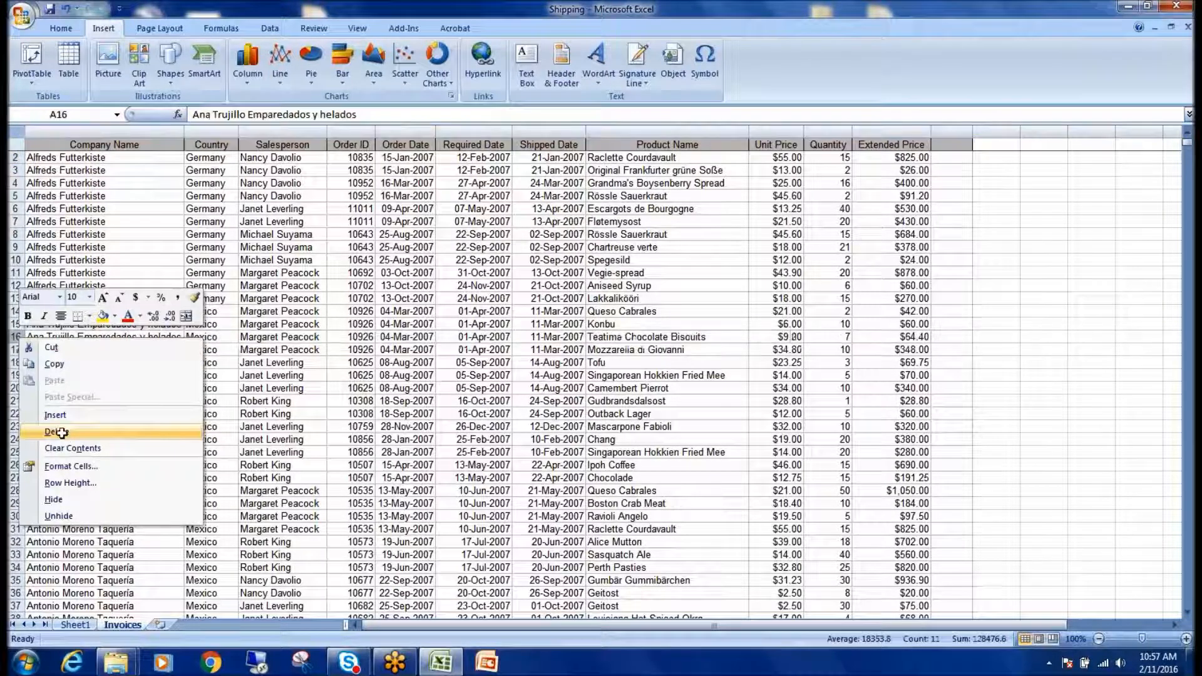
click(61, 432)
- Insert a blank row at row 16 of the Invoices sheet and select cell A4 above it
right_click(19, 341)
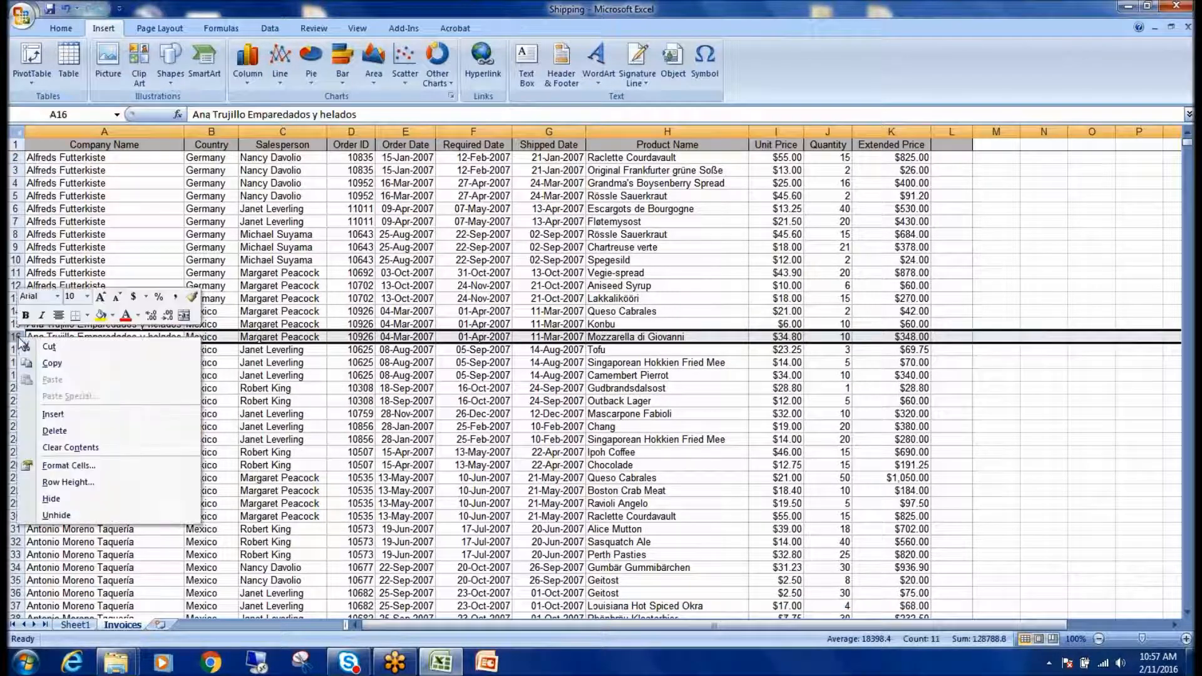
click(53, 415)
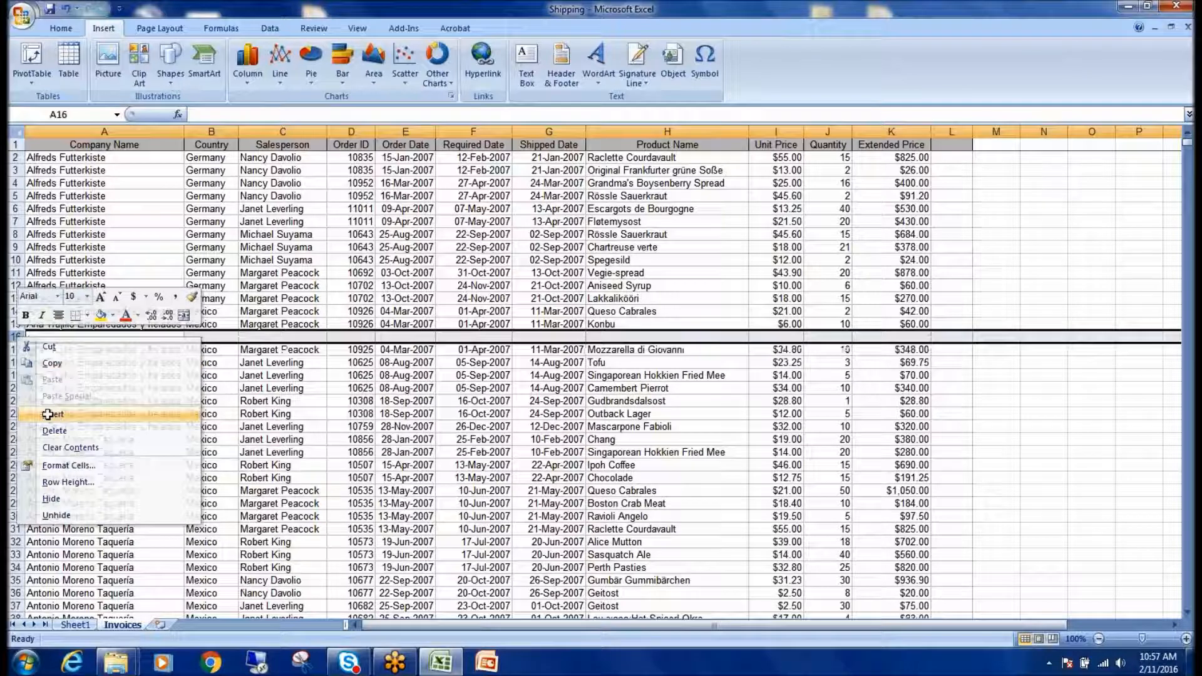
click(262, 218)
click(179, 183)
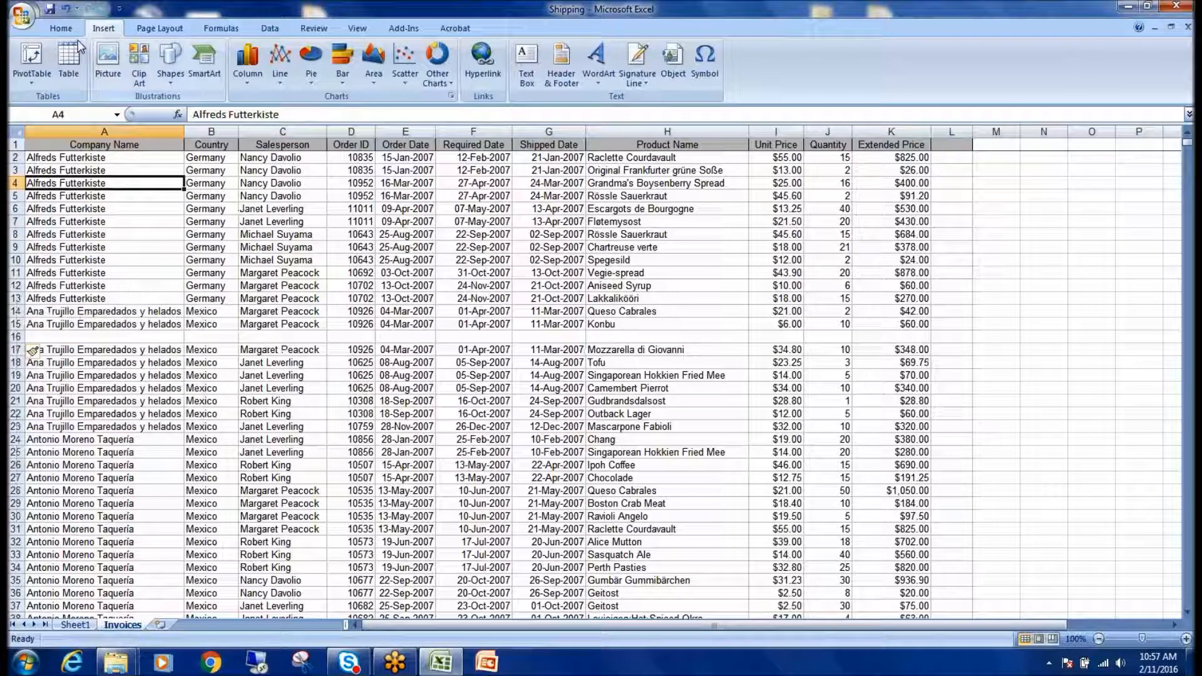
- Check the source range proposed for a new PivotTable above the blank row, marking the range and row, and cancel
click(31, 56)
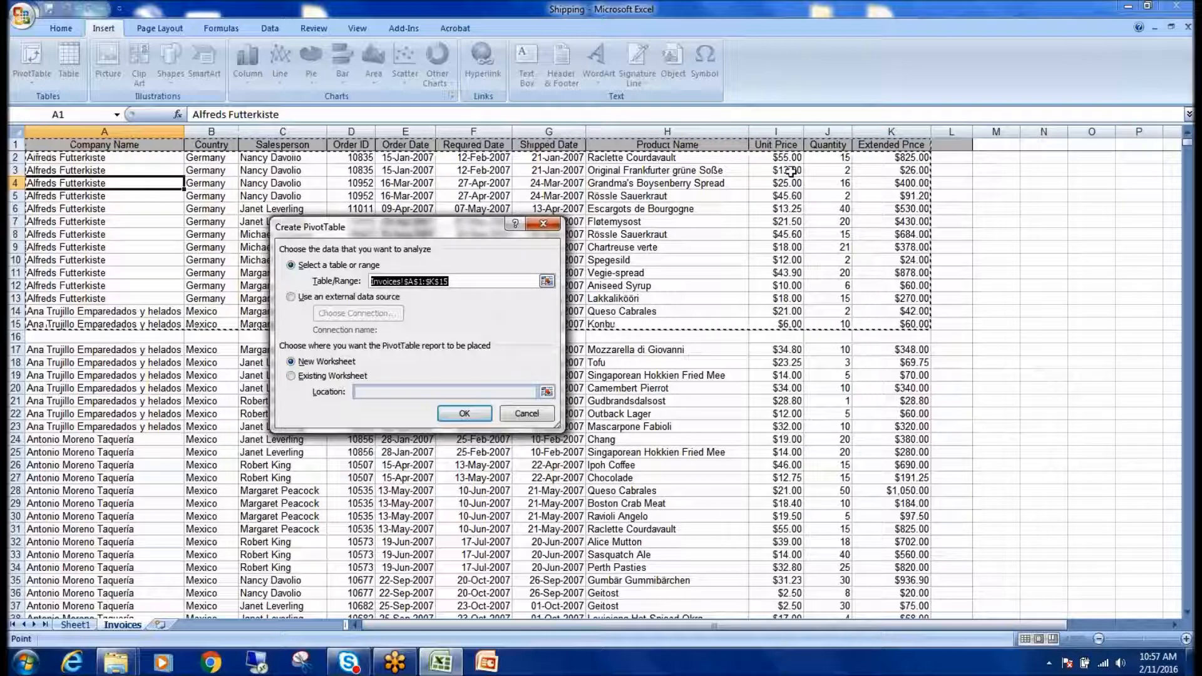
click(602, 63)
mouse_move(462, 258)
mouse_down()
mouse_move(436, 259)
mouse_move(418, 294)
mouse_move(468, 278)
mouse_move(440, 266)
mouse_up()
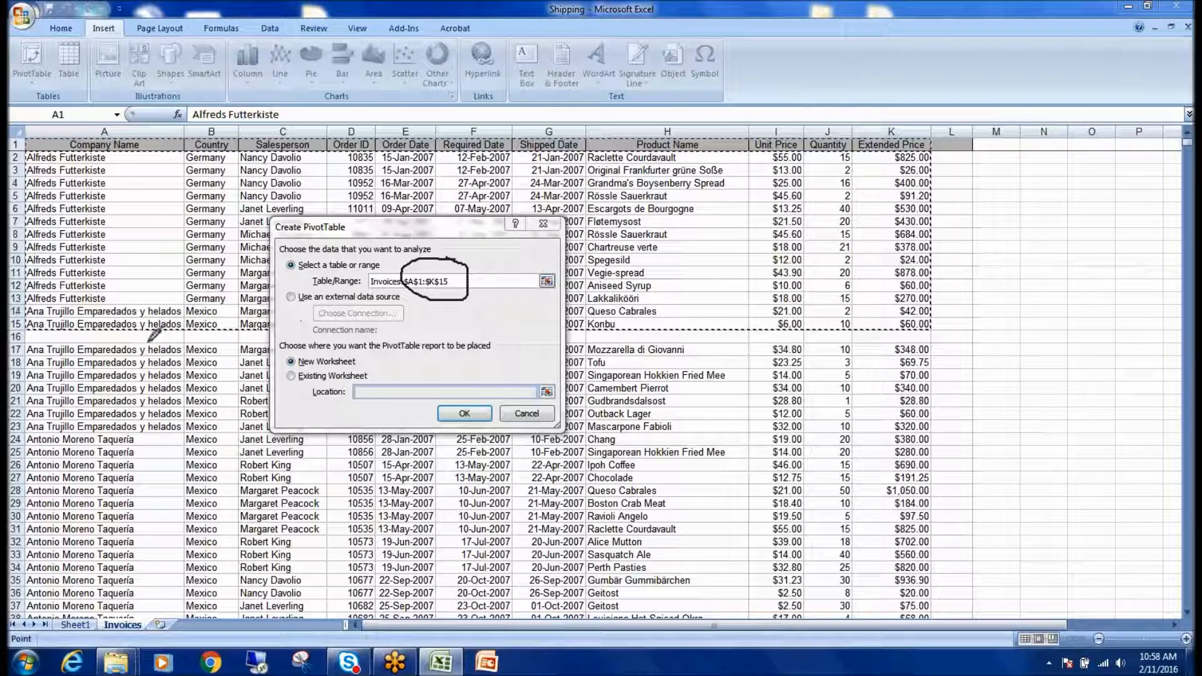
mouse_move(12, 335)
mouse_down()
mouse_move(187, 339)
mouse_move(38, 332)
mouse_move(134, 333)
mouse_up()
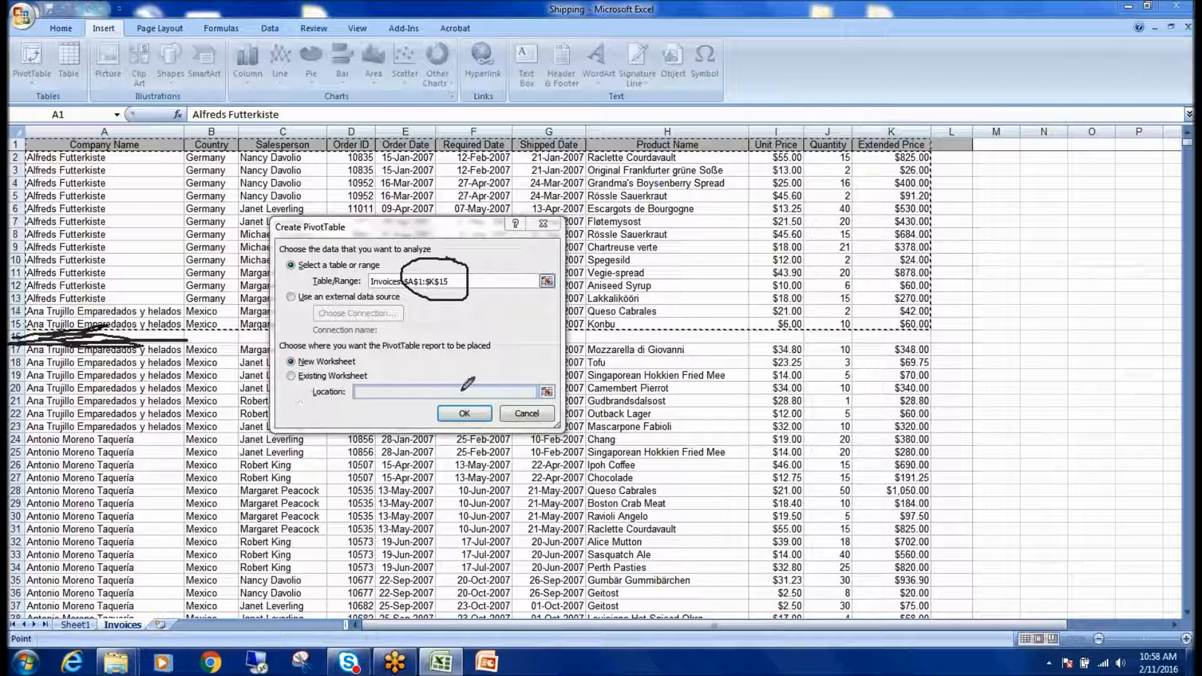
click(656, 45)
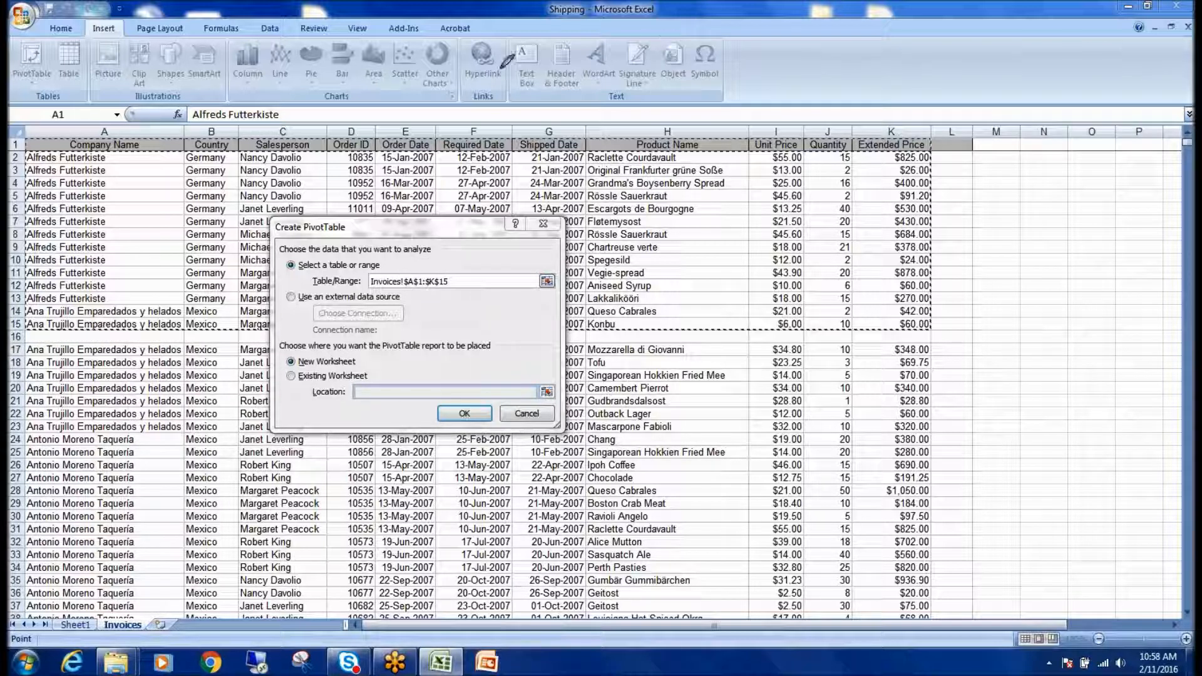
click(542, 224)
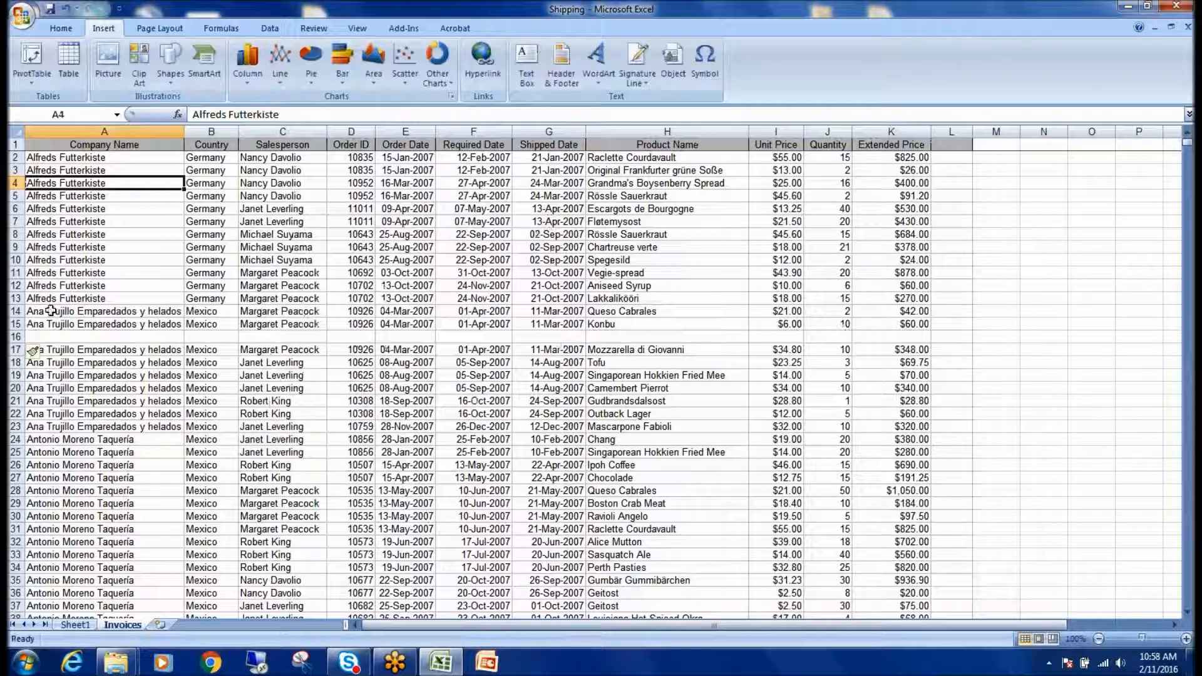
- Delete the blank row 16 from the Invoices sheet and look over the rows around it
right_click(16, 336)
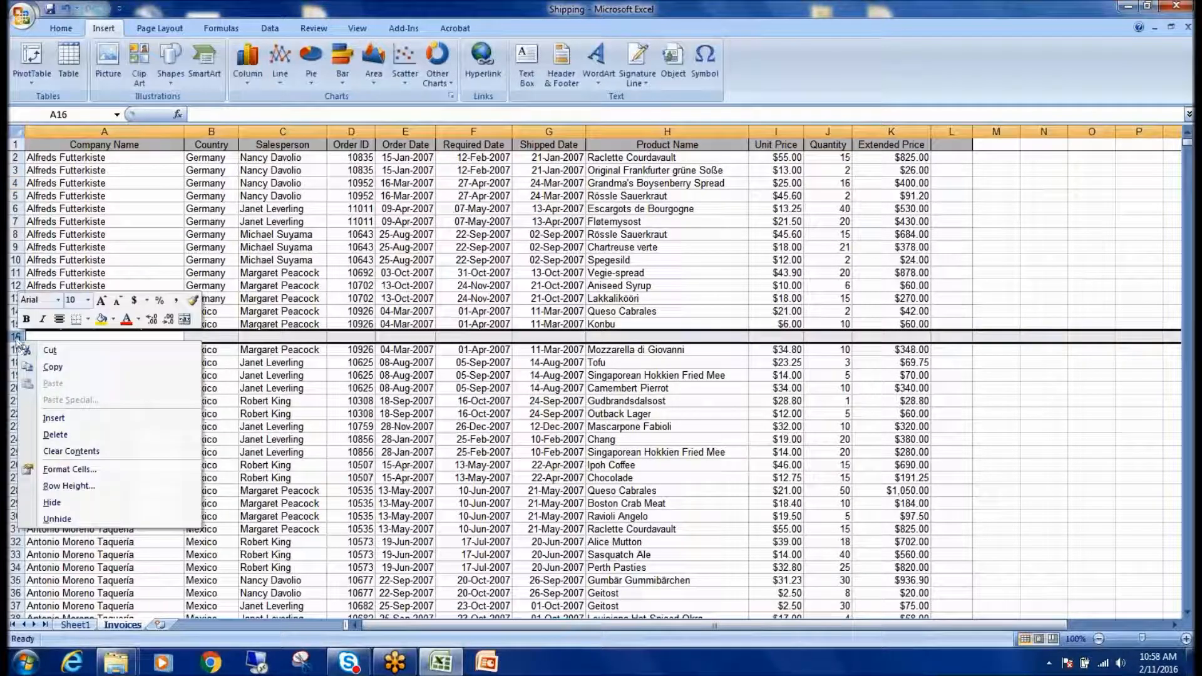
click(86, 437)
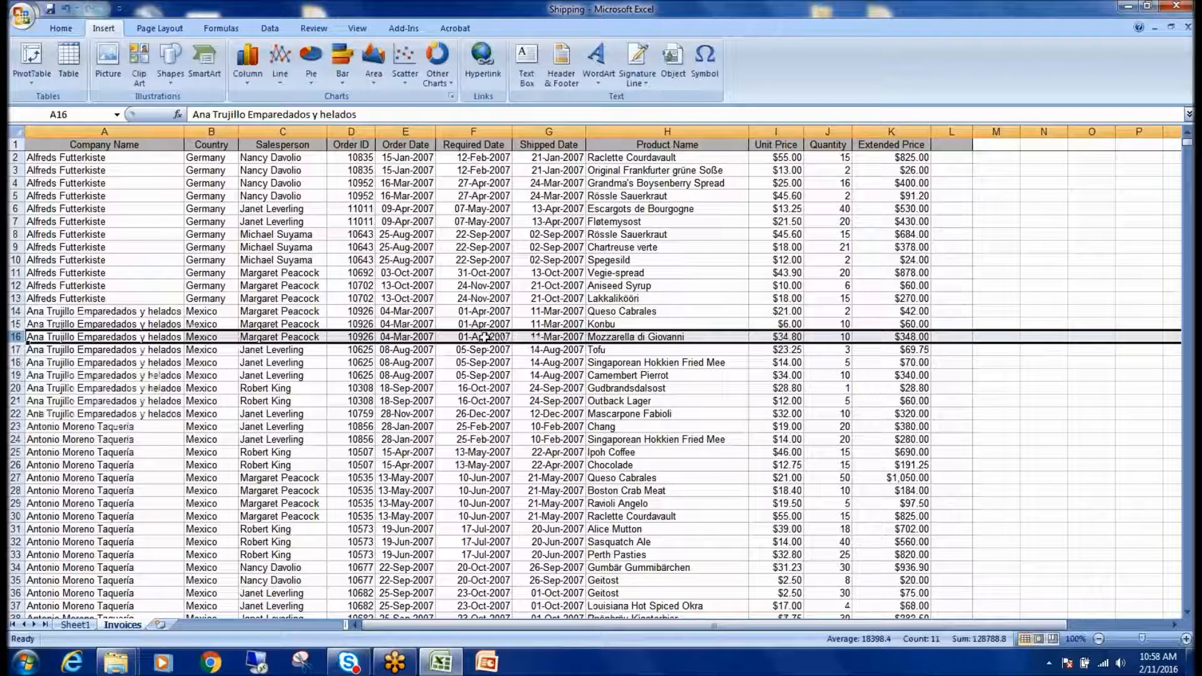
click(100, 209)
scroll(179, 276, down, 9)
scroll(180, 276, up, 9)
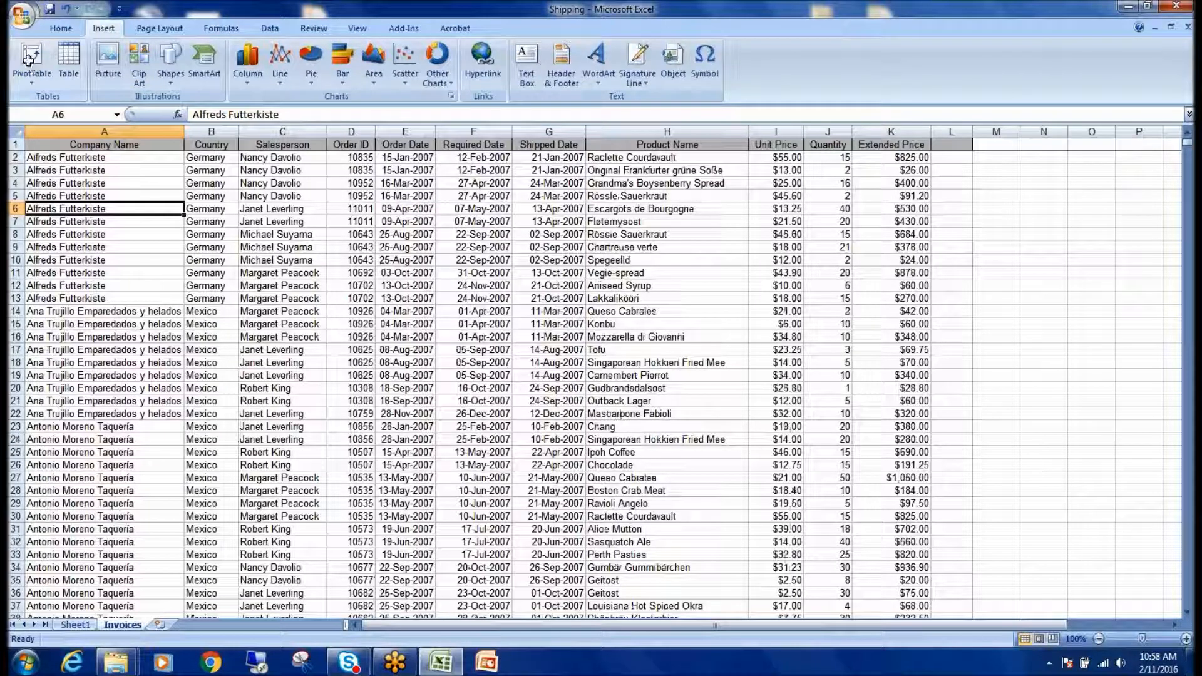
- Create a PivotTable on a new worksheet from the invoice range A1:K2155
click(84, 170)
click(82, 194)
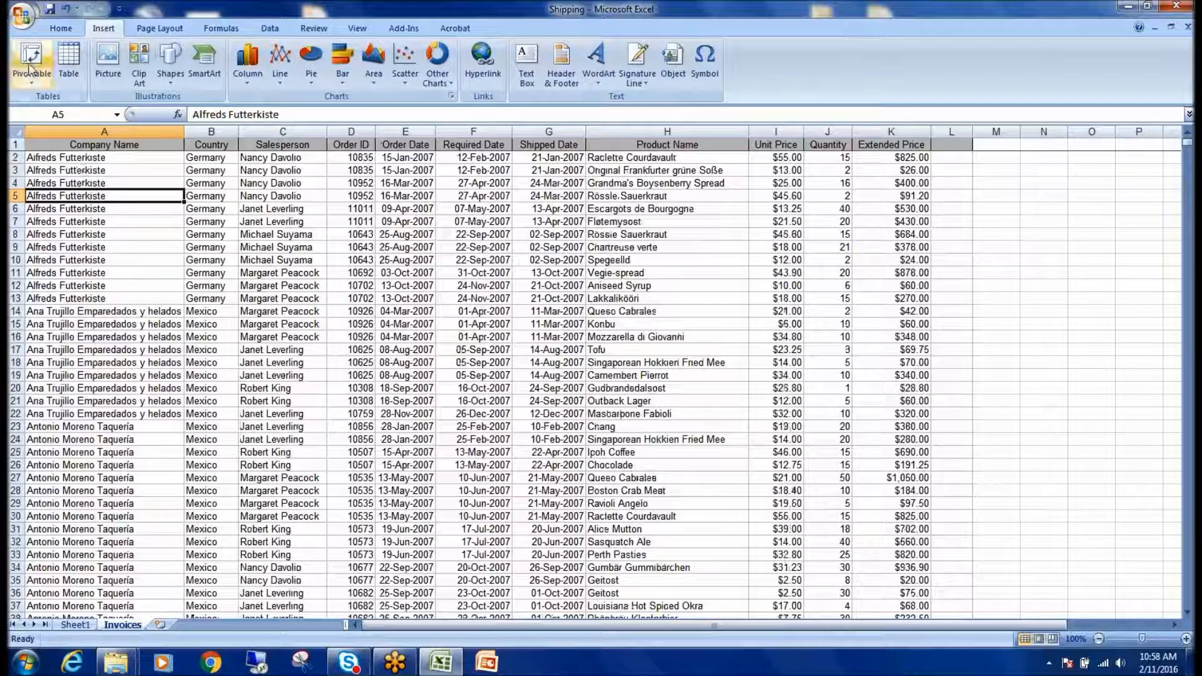
click(30, 66)
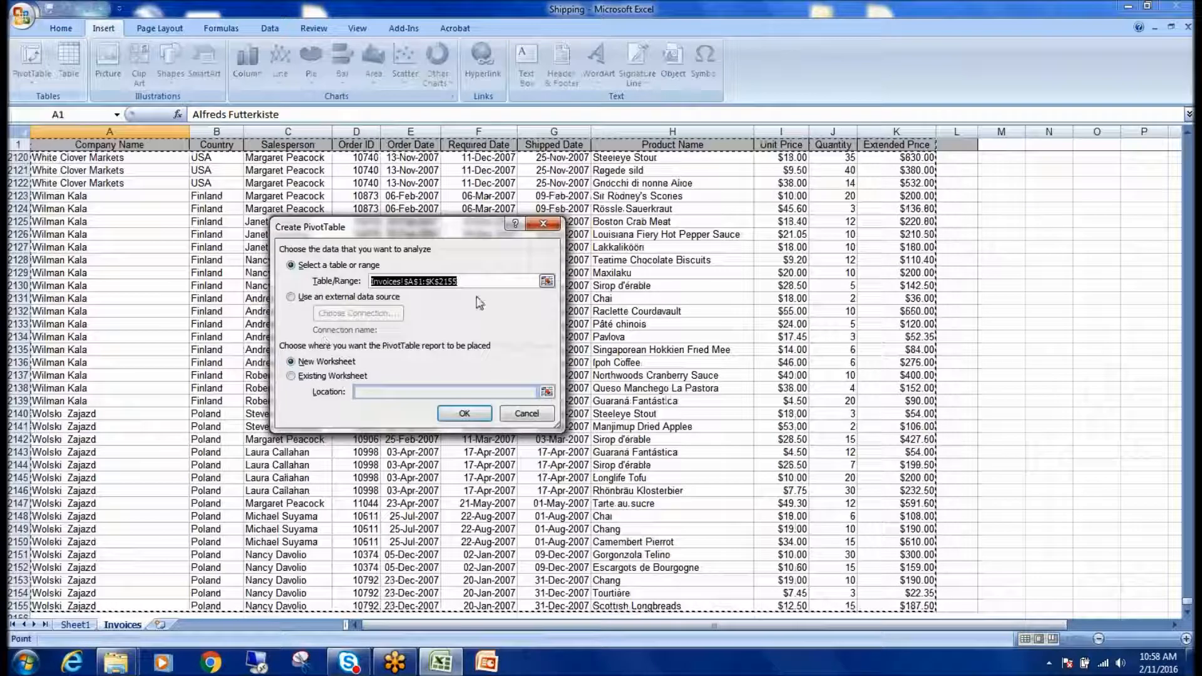
drag(476, 281, 442, 280)
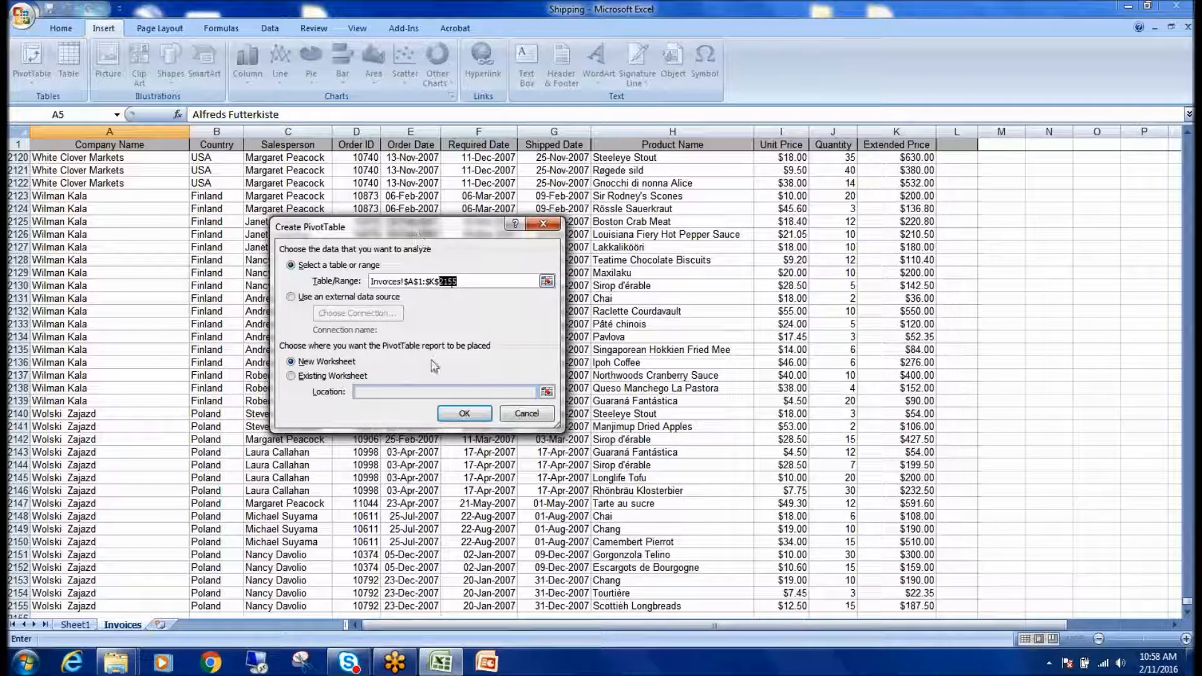
click(464, 413)
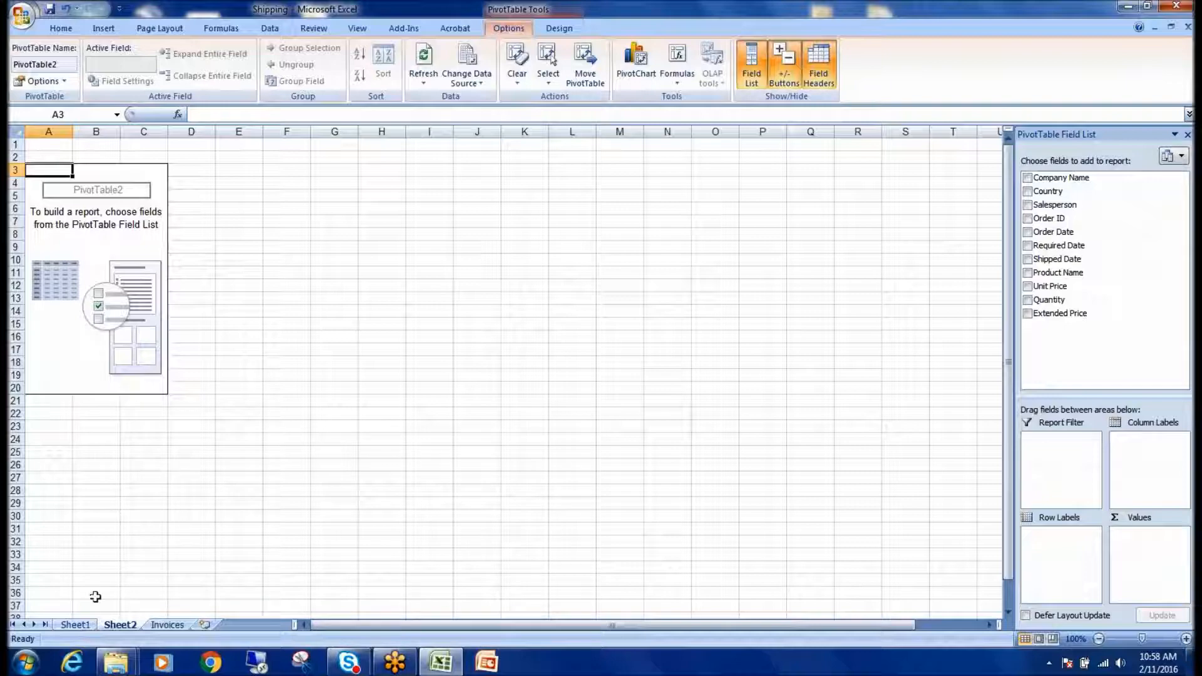
- Review the existing PivotTable on Sheet1 and the source data on Invoices, and return to the empty PivotTable on Sheet2
click(75, 624)
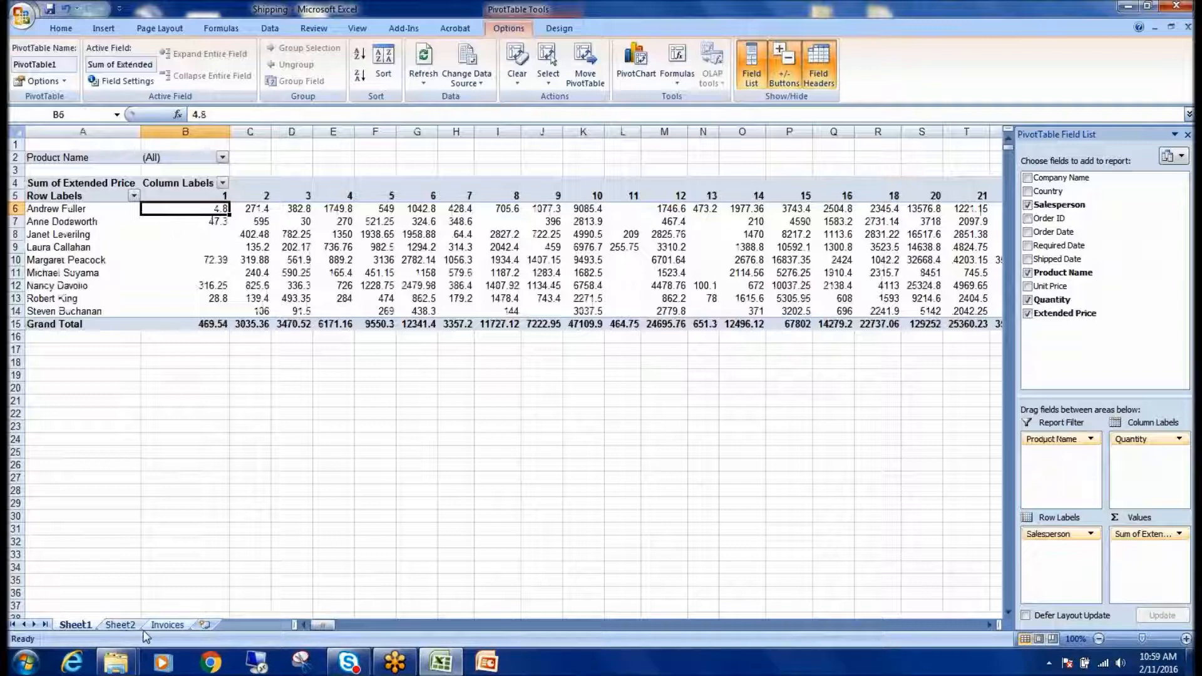
click(164, 624)
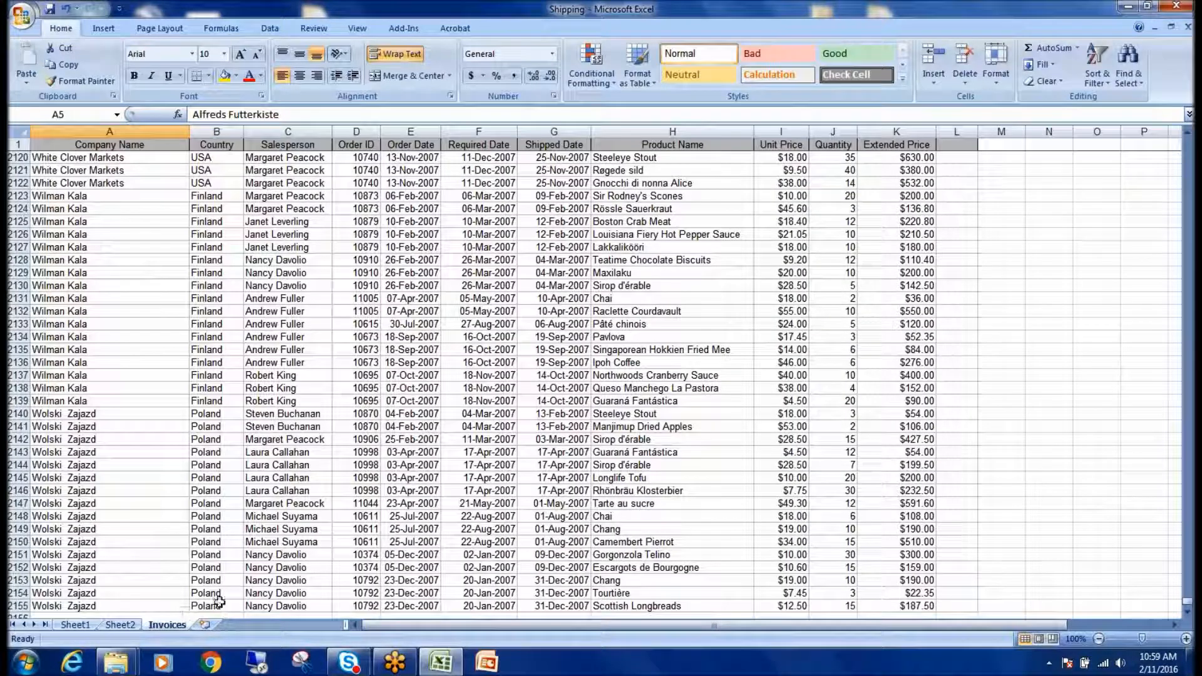
click(120, 624)
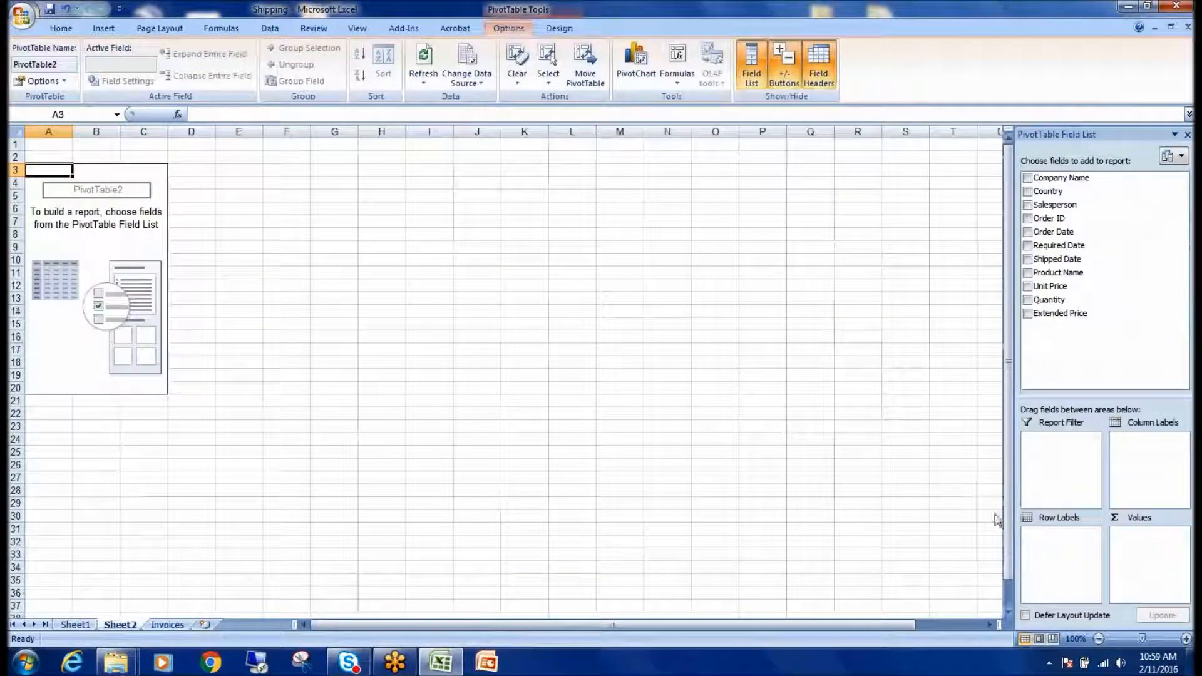
- Add Salesperson and Quantity to the Sheet2 PivotTable, make Salesperson its report filter, and compare it with the Sheet1 PivotTable
click(1027, 205)
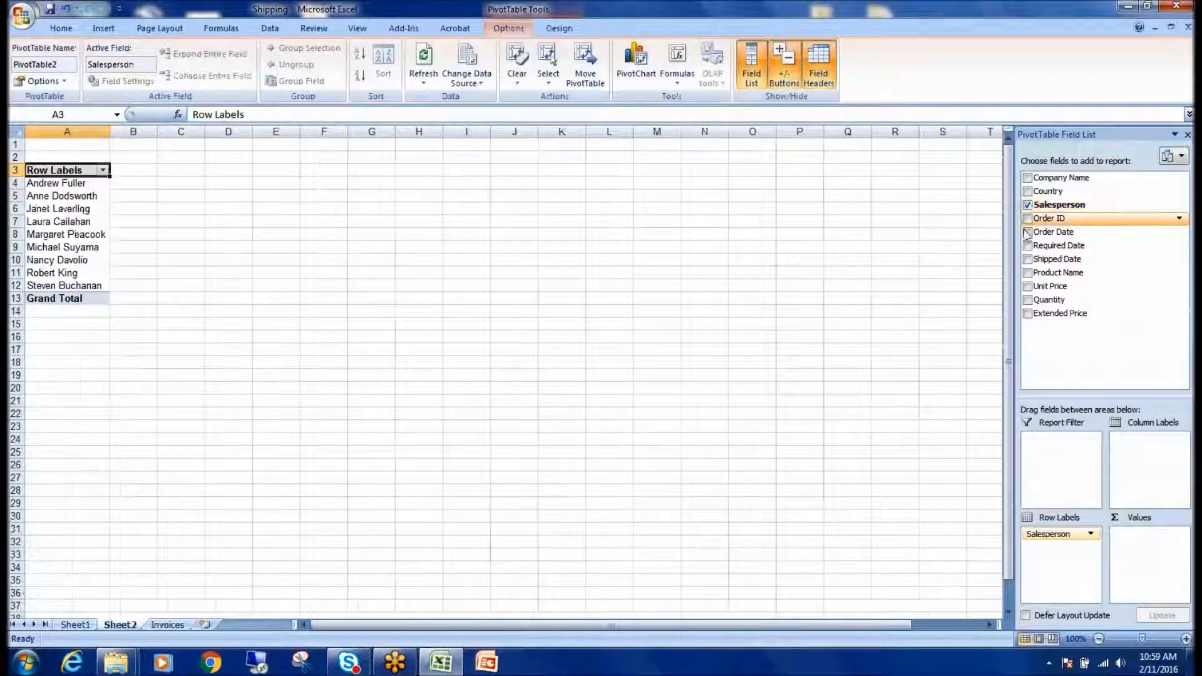
click(1027, 300)
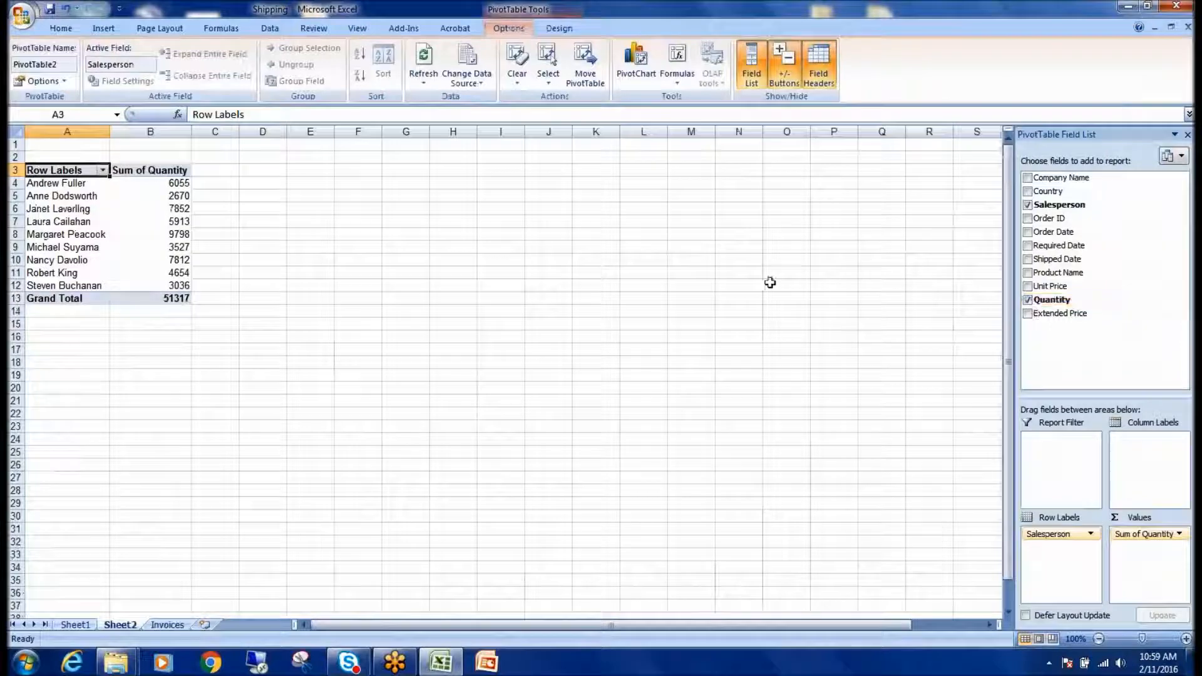
drag(1066, 533, 1060, 440)
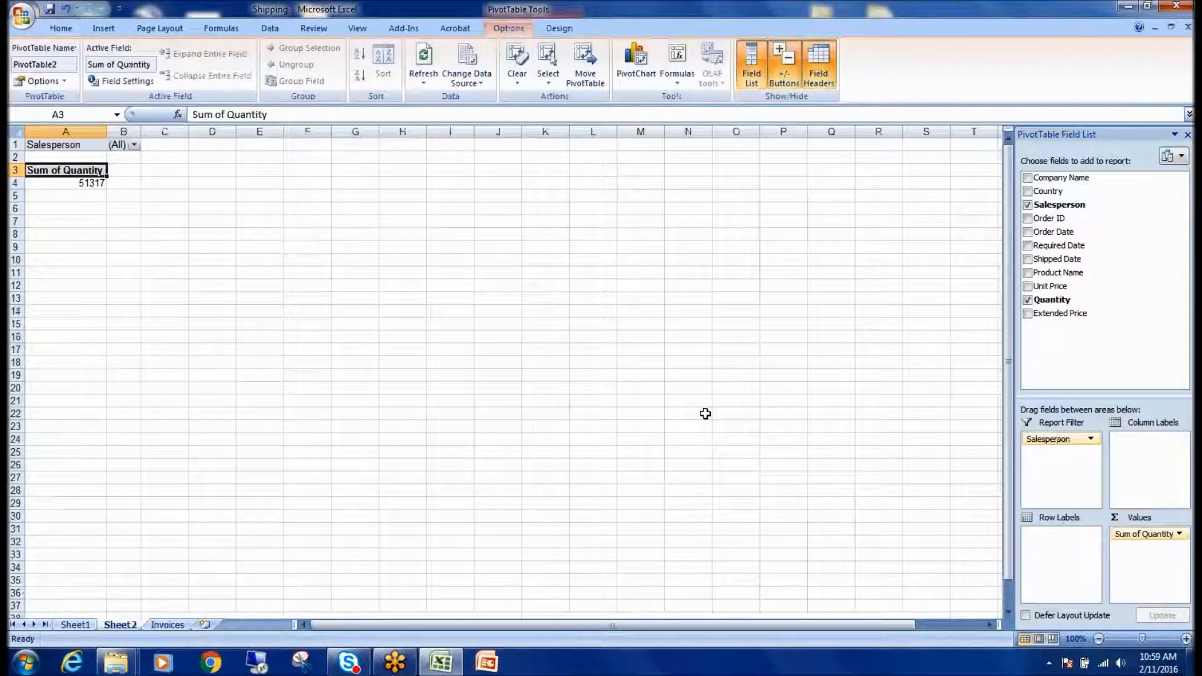
click(90, 621)
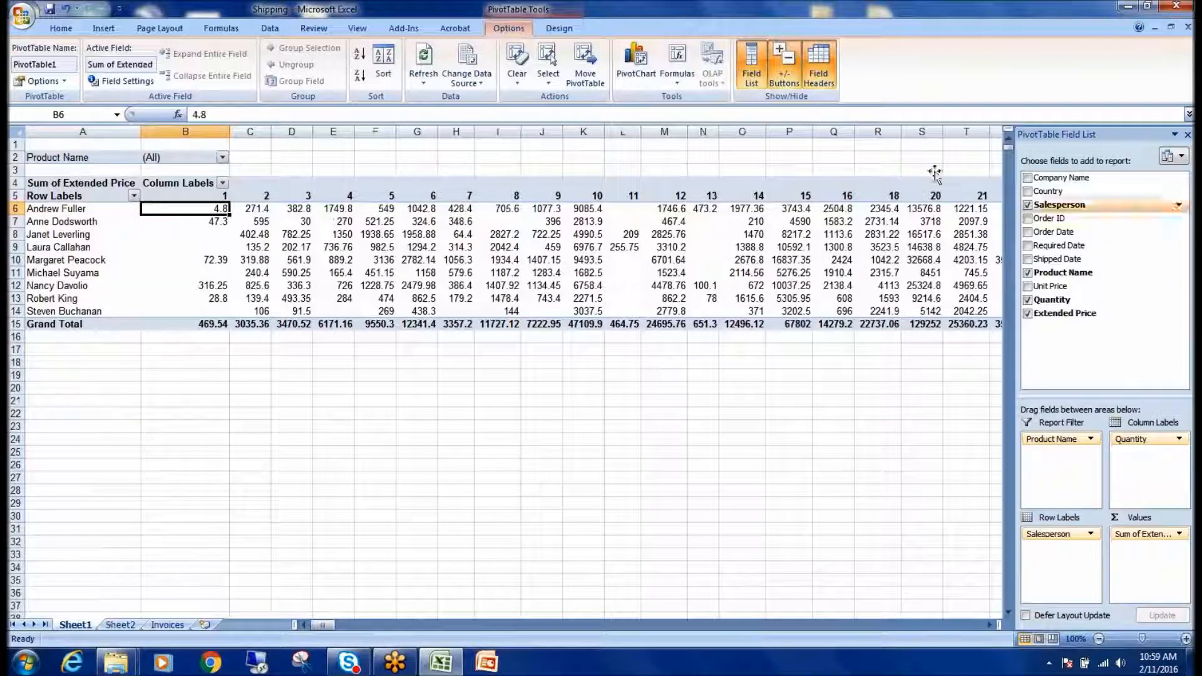
click(121, 624)
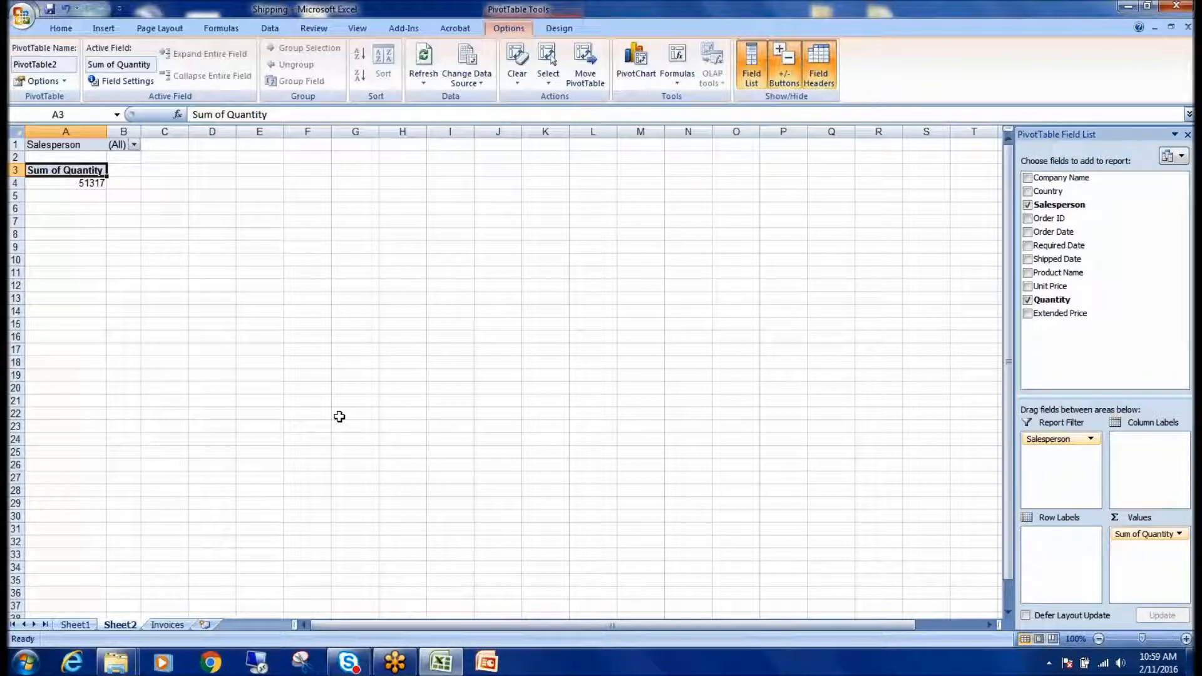
click(151, 625)
click(134, 625)
click(87, 625)
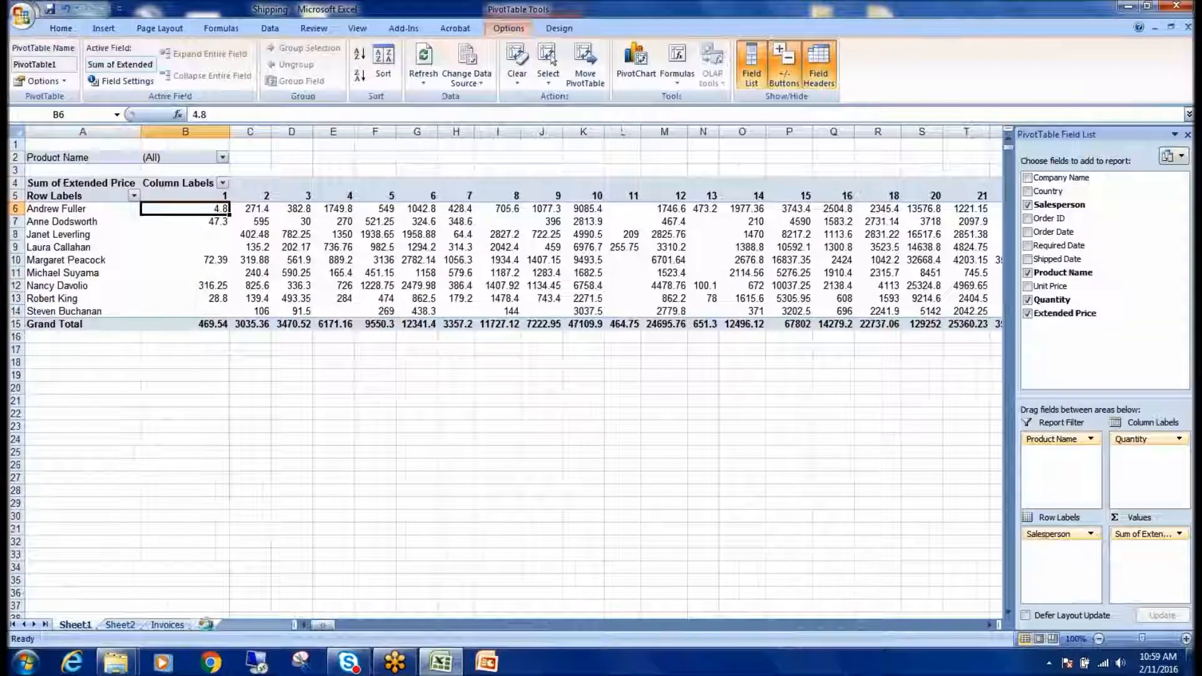
- Add a new blank worksheet after Invoices and select its cell A1
click(207, 625)
click(178, 272)
click(56, 147)
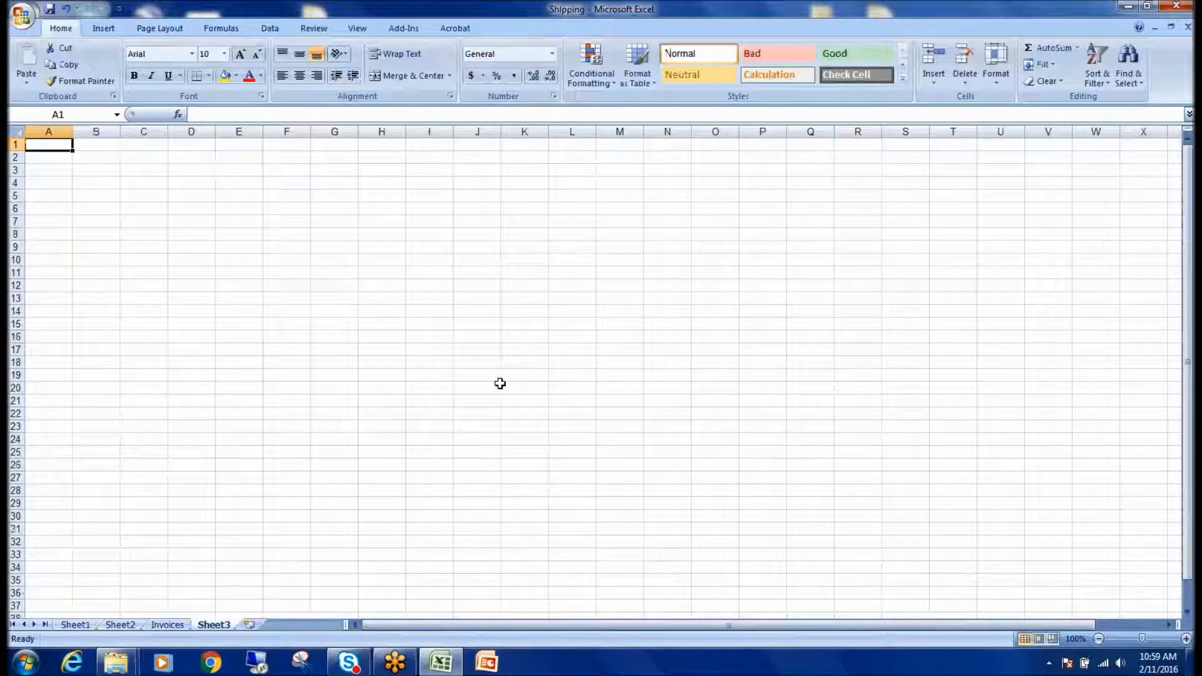
- Try to create a table from cell A1 alone on Sheet3, and undo it
click(104, 31)
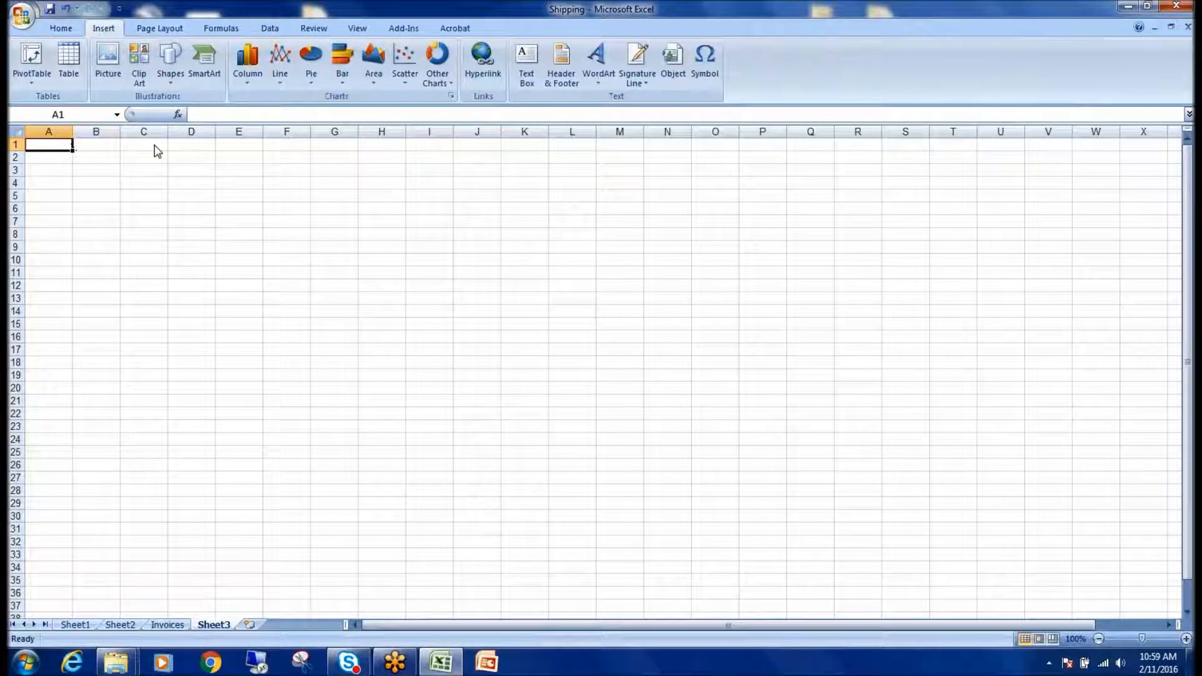
click(69, 58)
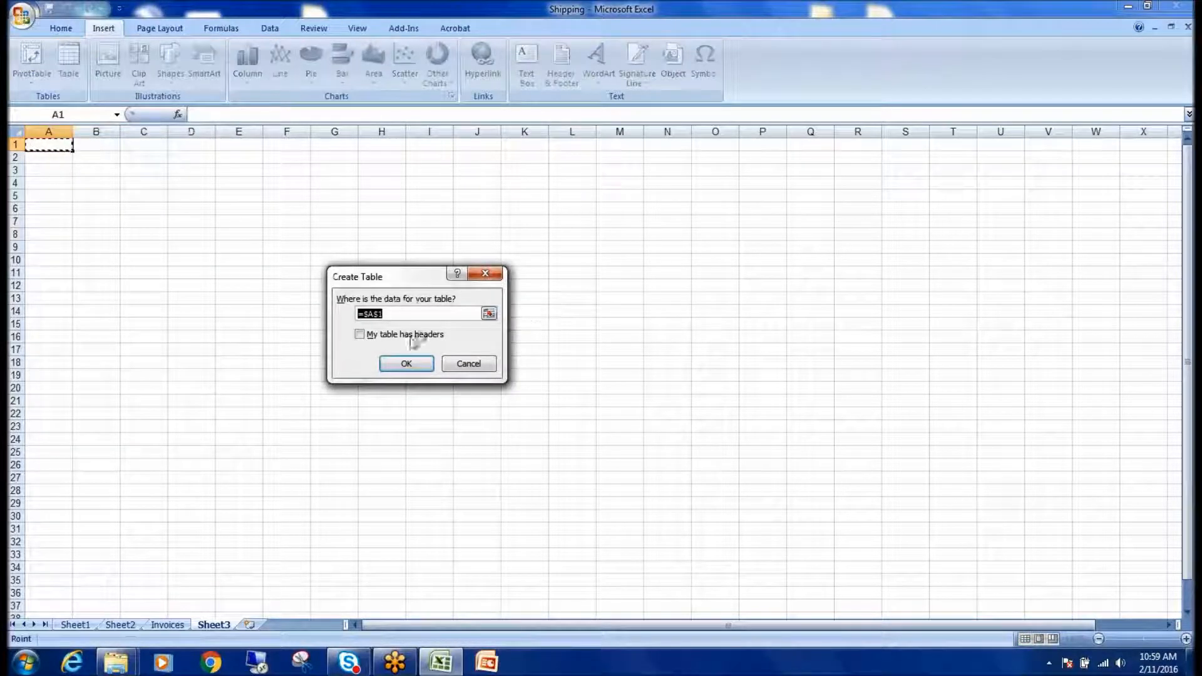
click(407, 363)
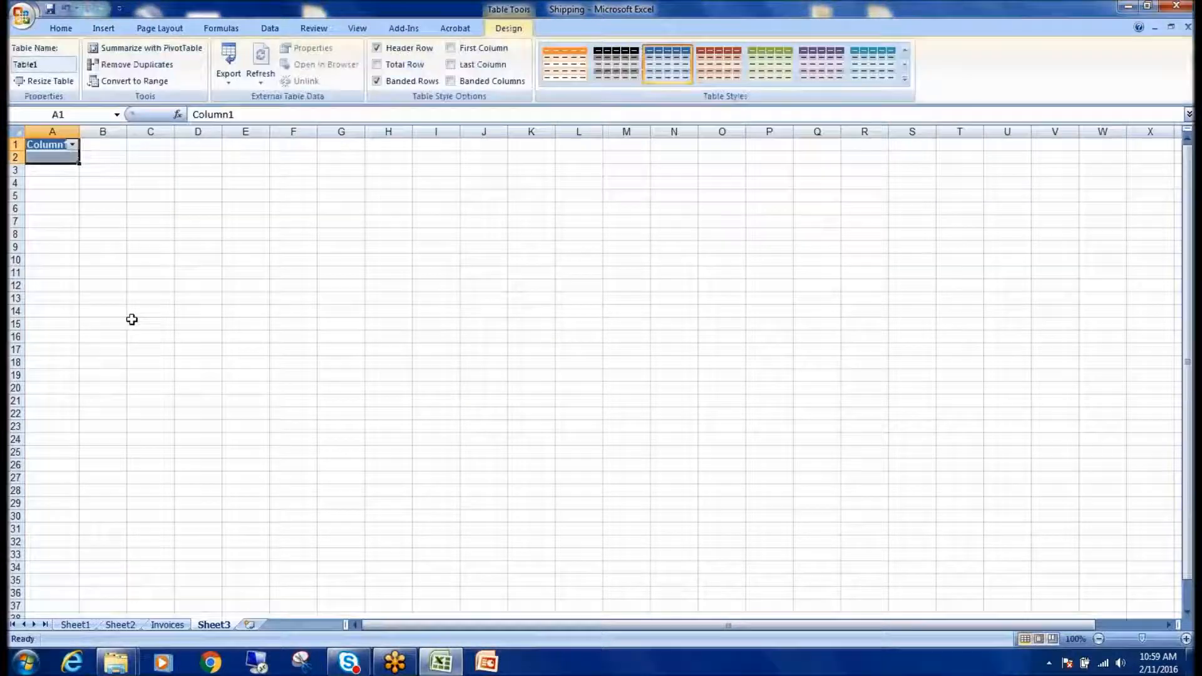
click(78, 156)
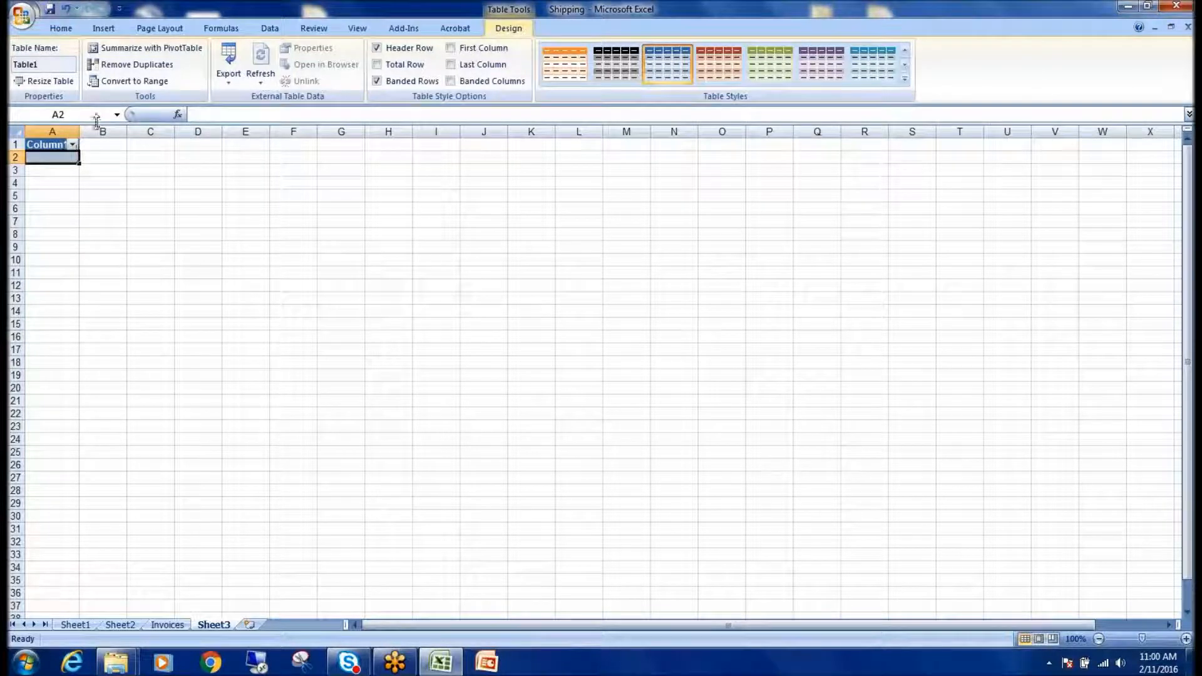
key(ctrl+z)
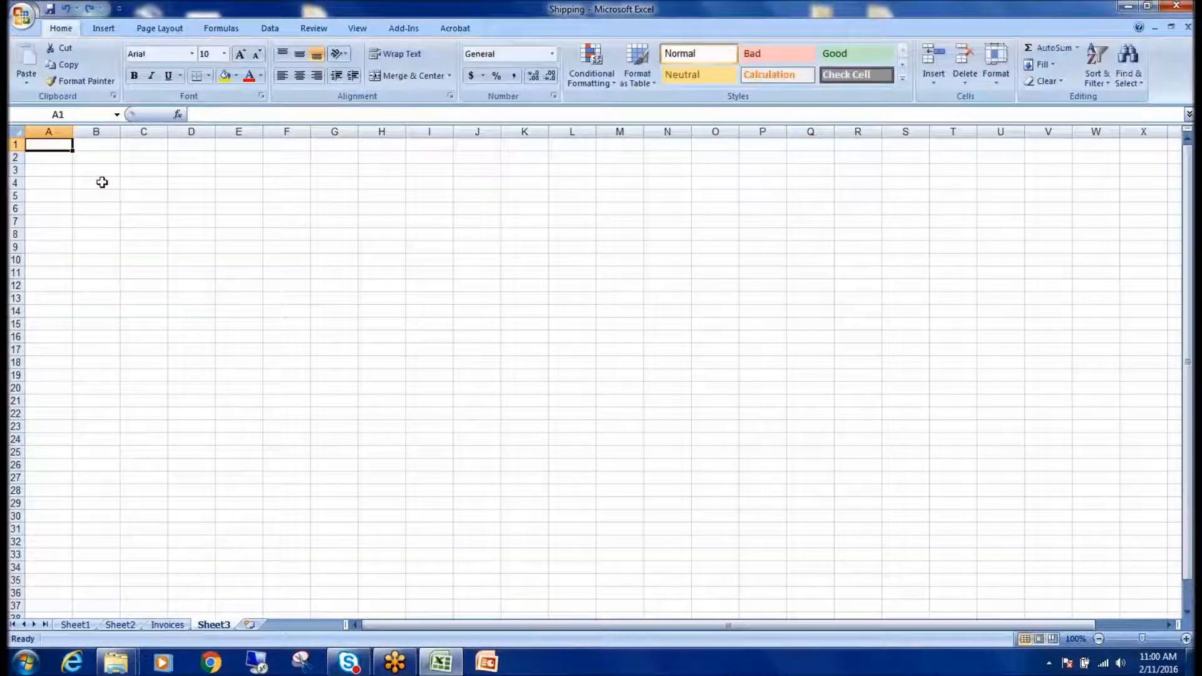
- Create a table without headers of its own from the blank range A1:O23 on Sheet3
drag(62, 146, 765, 351)
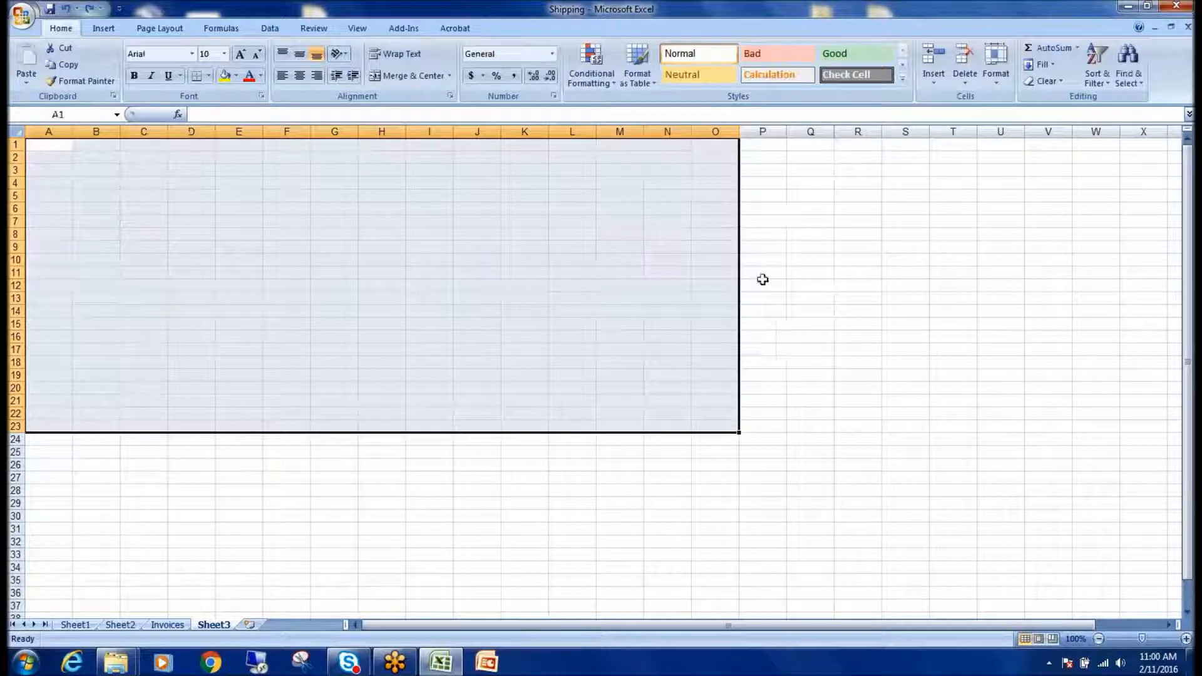
click(103, 29)
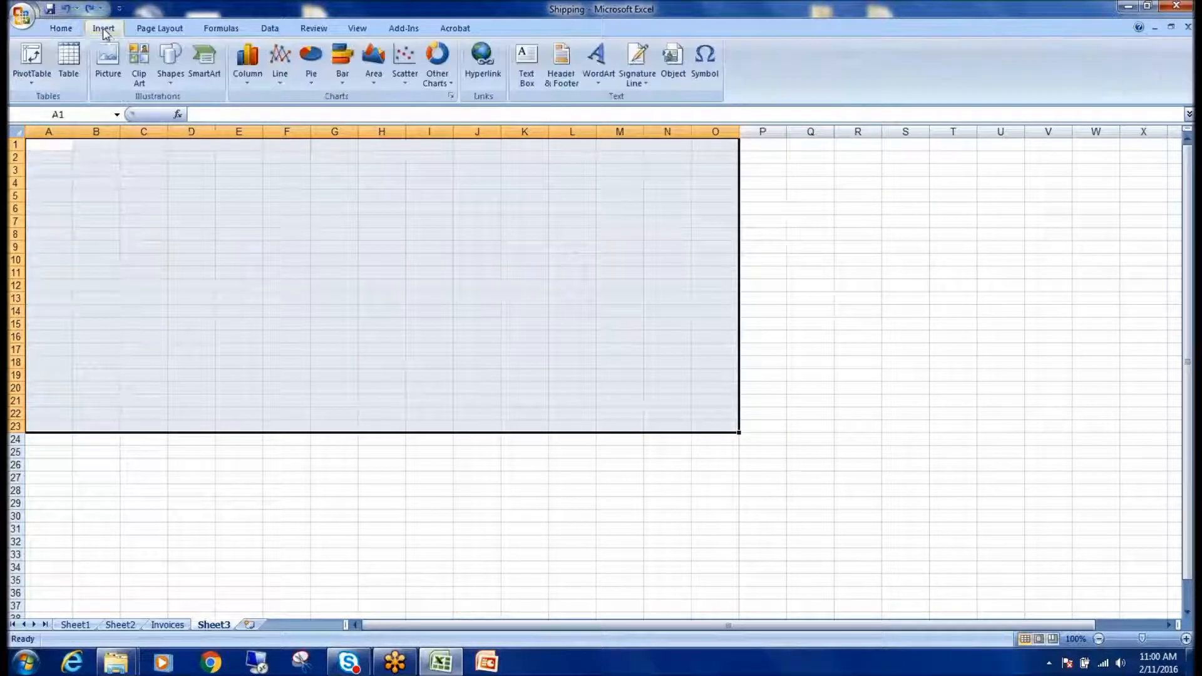
click(68, 63)
click(413, 361)
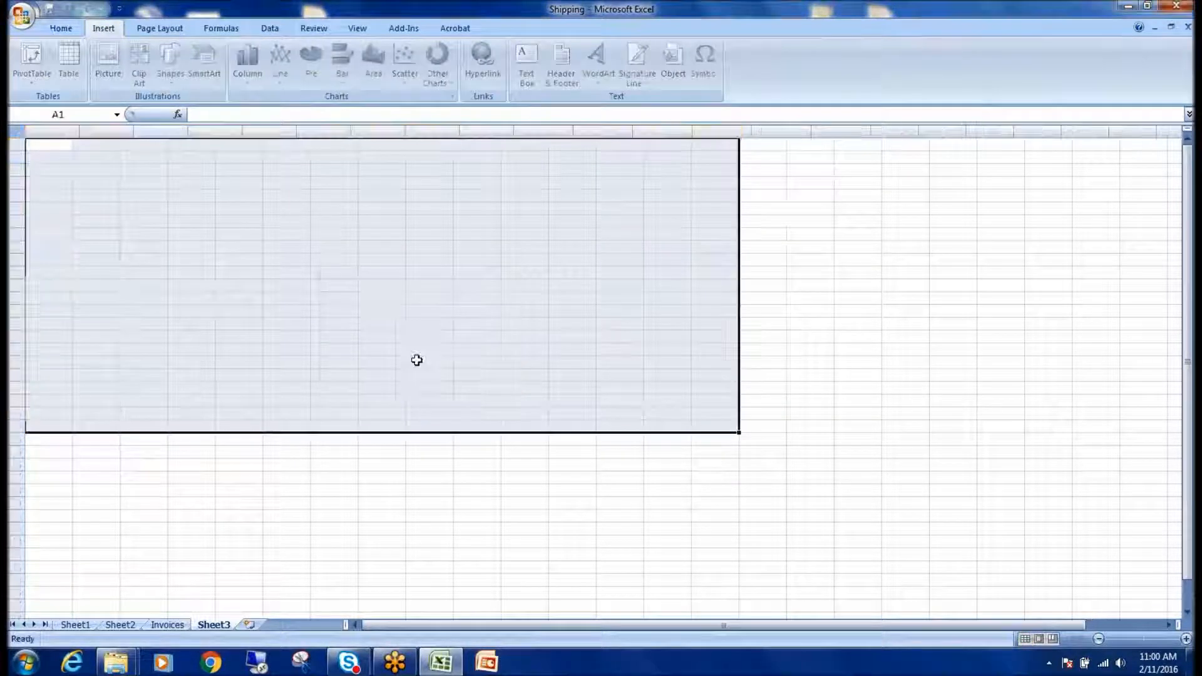
click(408, 271)
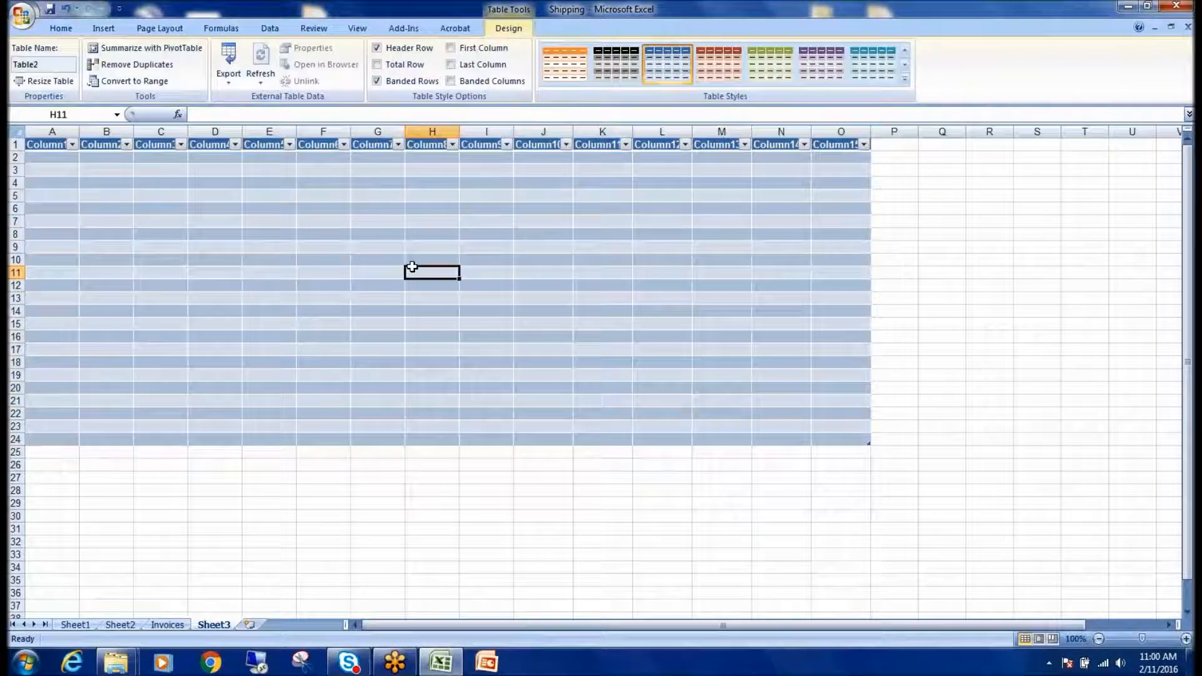
- Examine the placeholder column headers and blank cells of the Sheet3 table, and select all its data rows
click(128, 208)
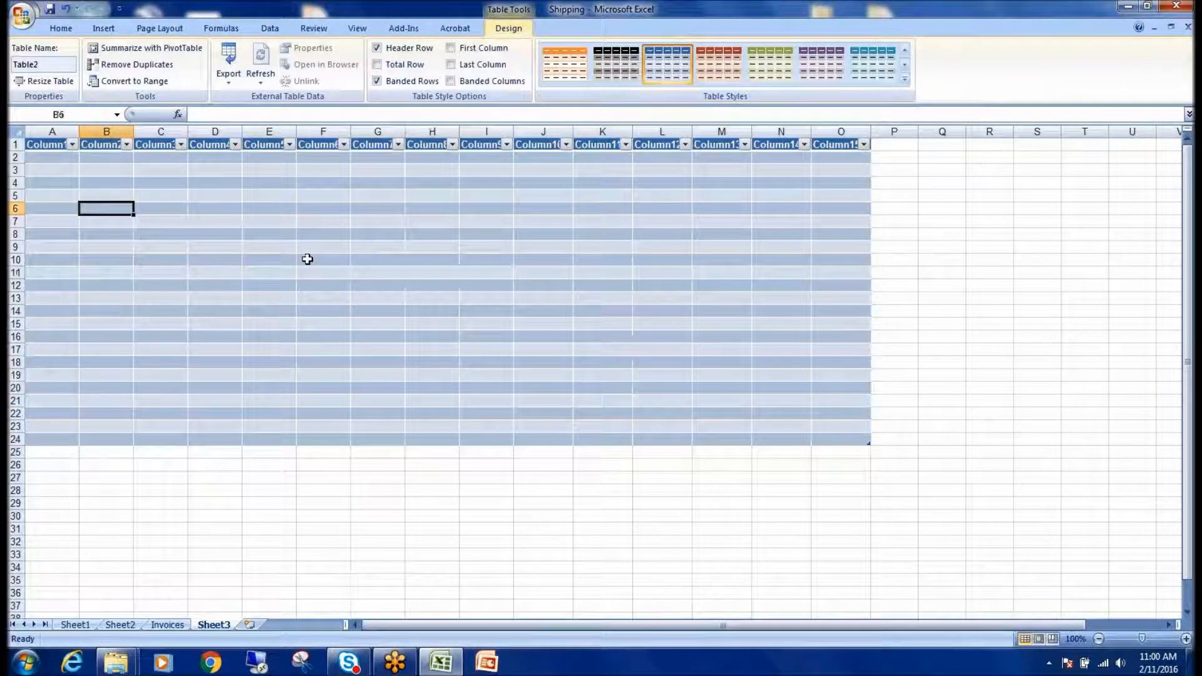
click(40, 146)
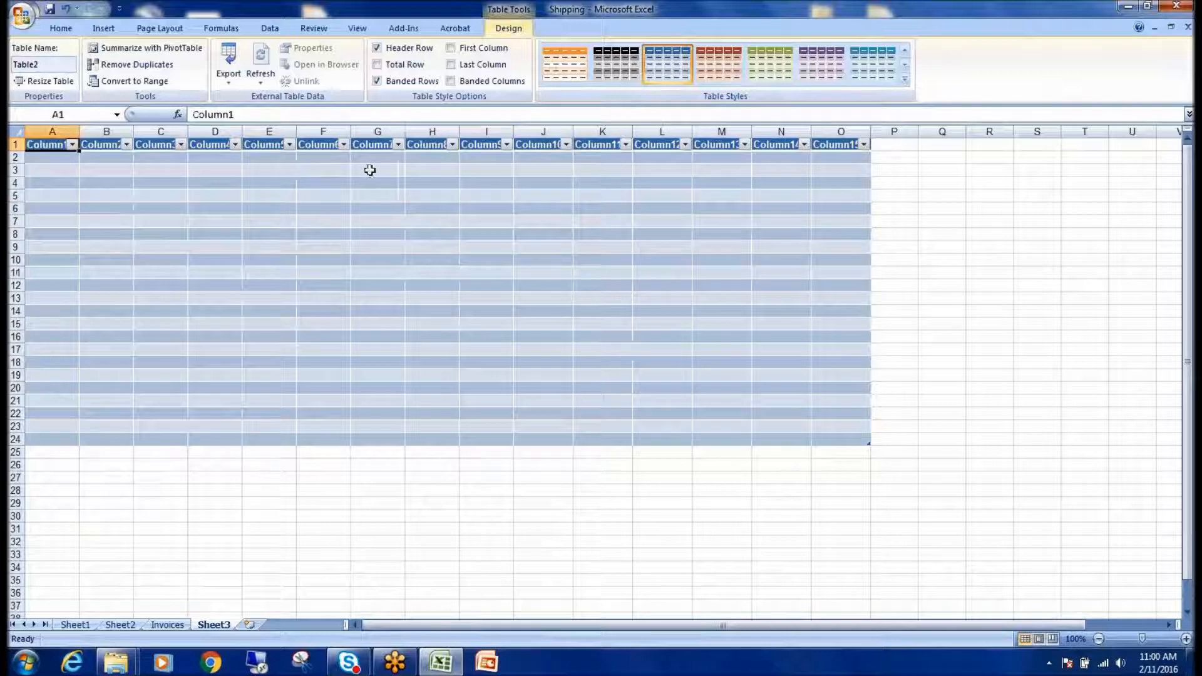
click(111, 151)
click(157, 145)
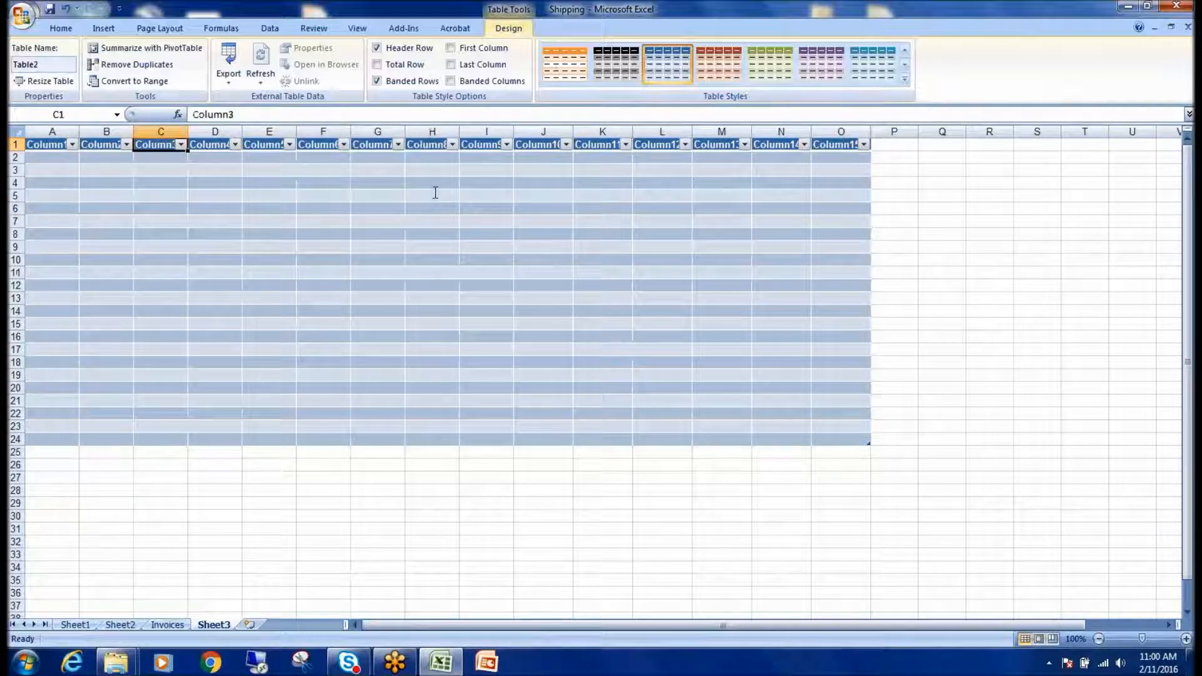
click(287, 117)
click(137, 169)
click(318, 271)
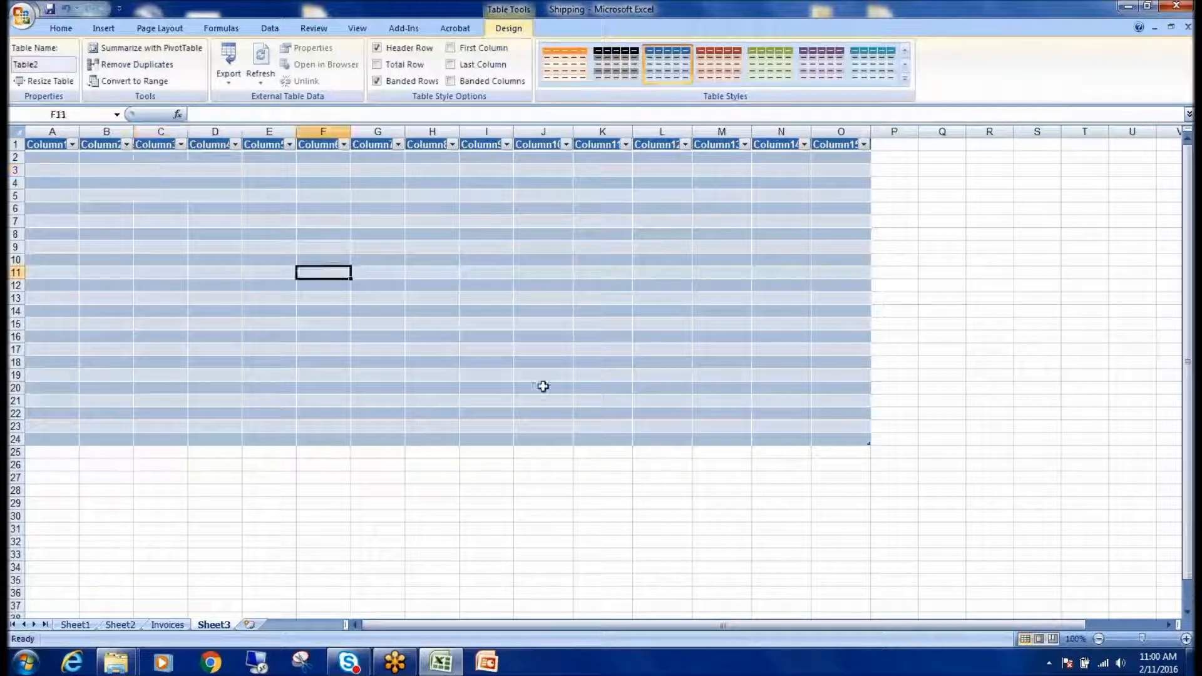
drag(50, 157, 838, 436)
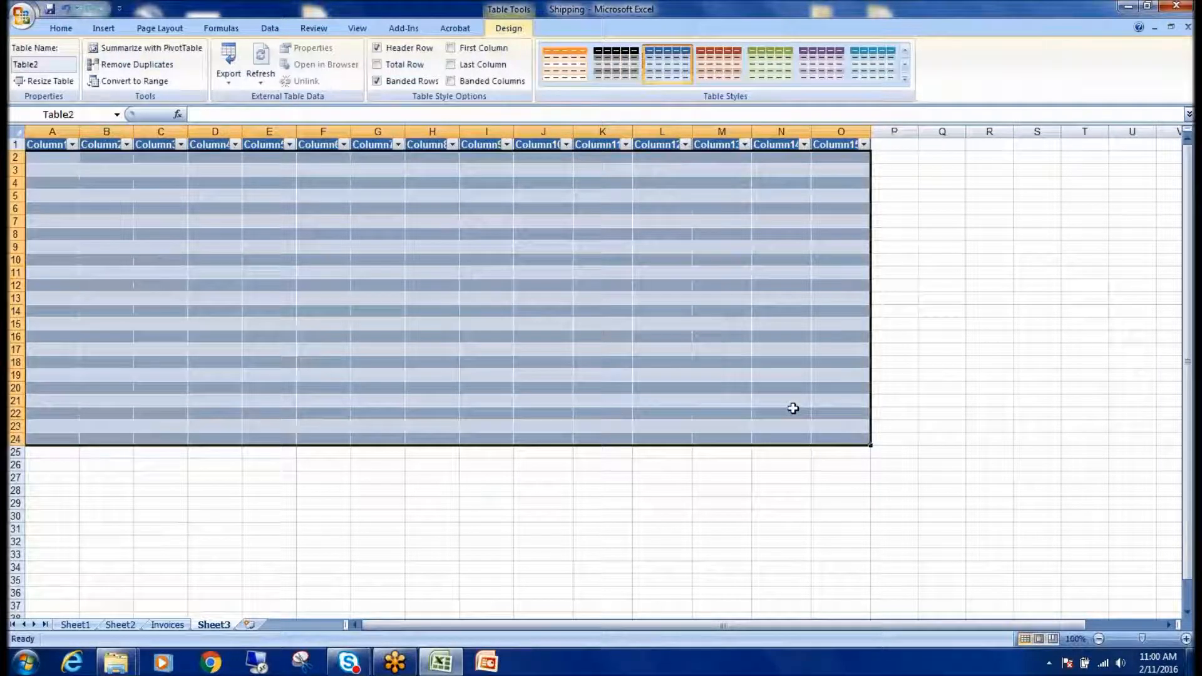
- Convert the range A1:H15 on the Invoices sheet into a table that uses its first row as headers
click(75, 625)
click(121, 625)
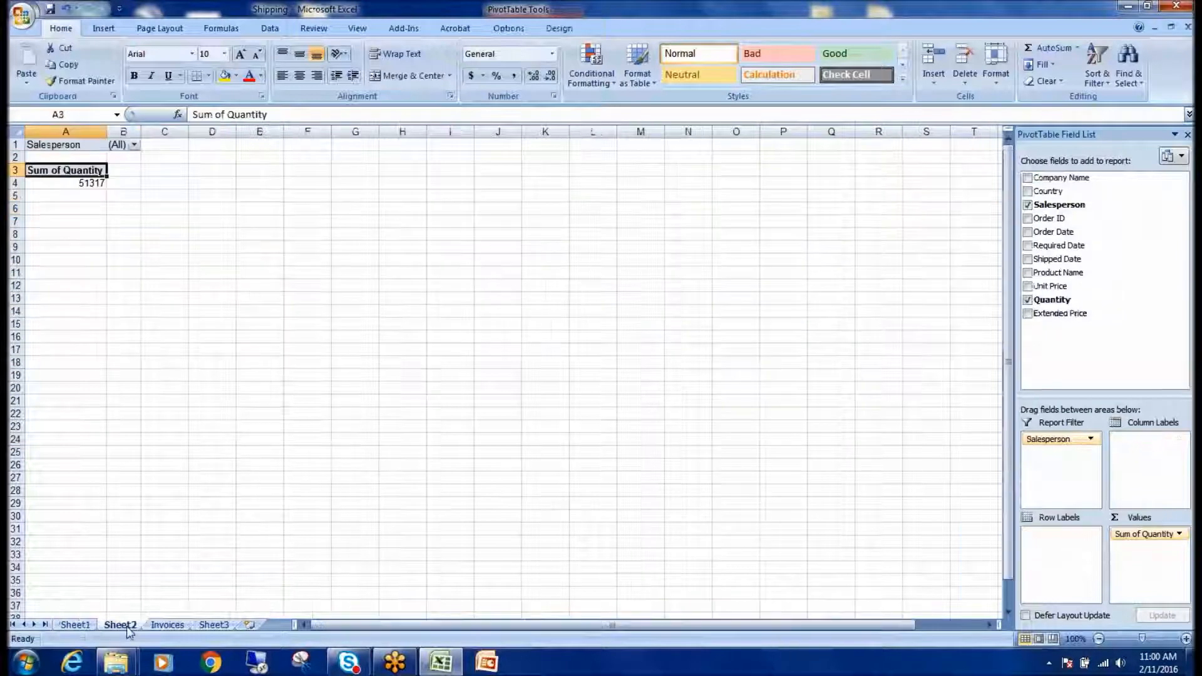
click(164, 625)
scroll(103, 181, up, 10)
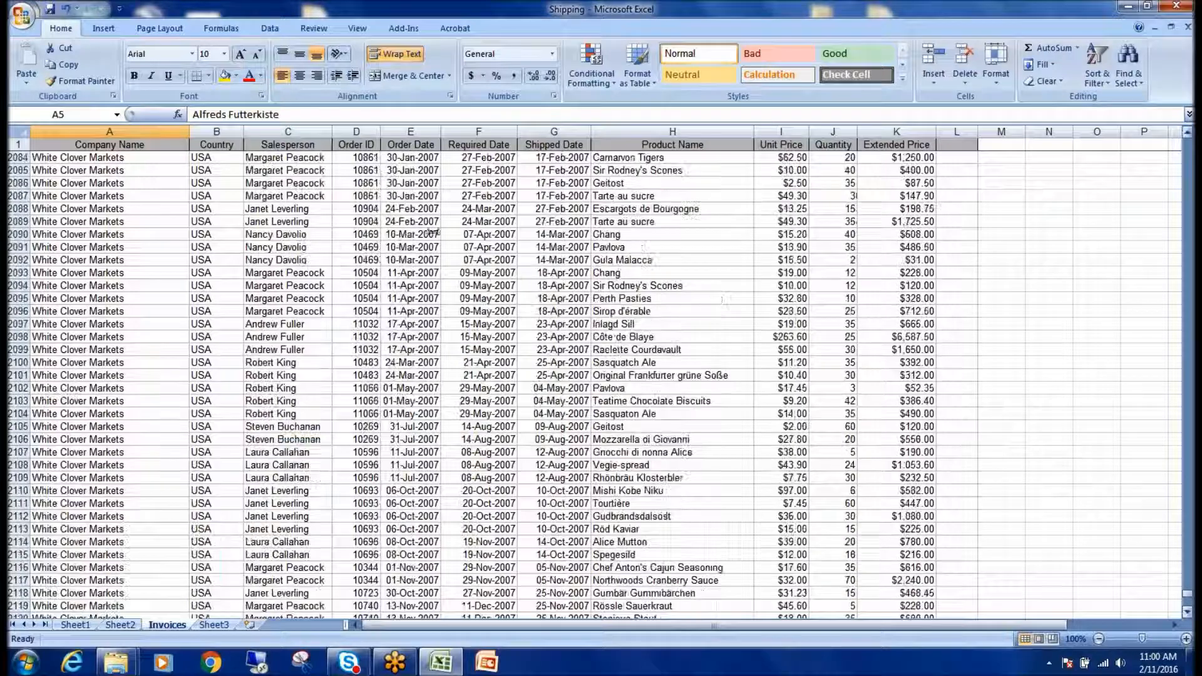
drag(1187, 593, 1188, 124)
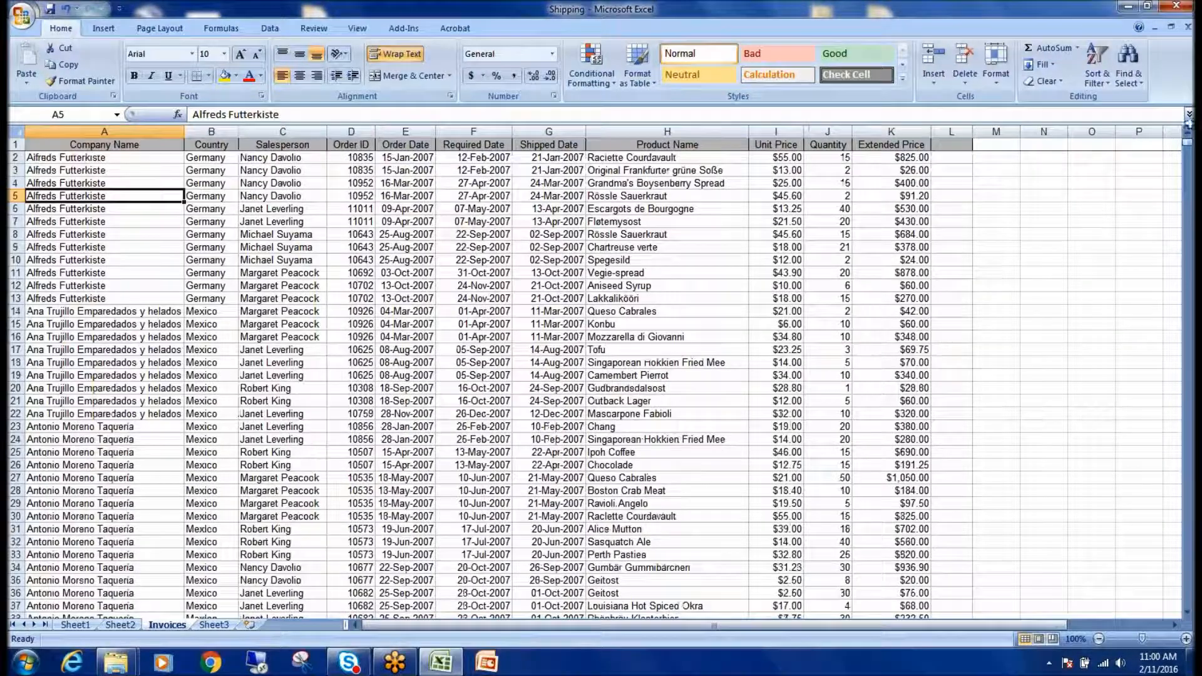
drag(93, 142, 653, 318)
click(105, 30)
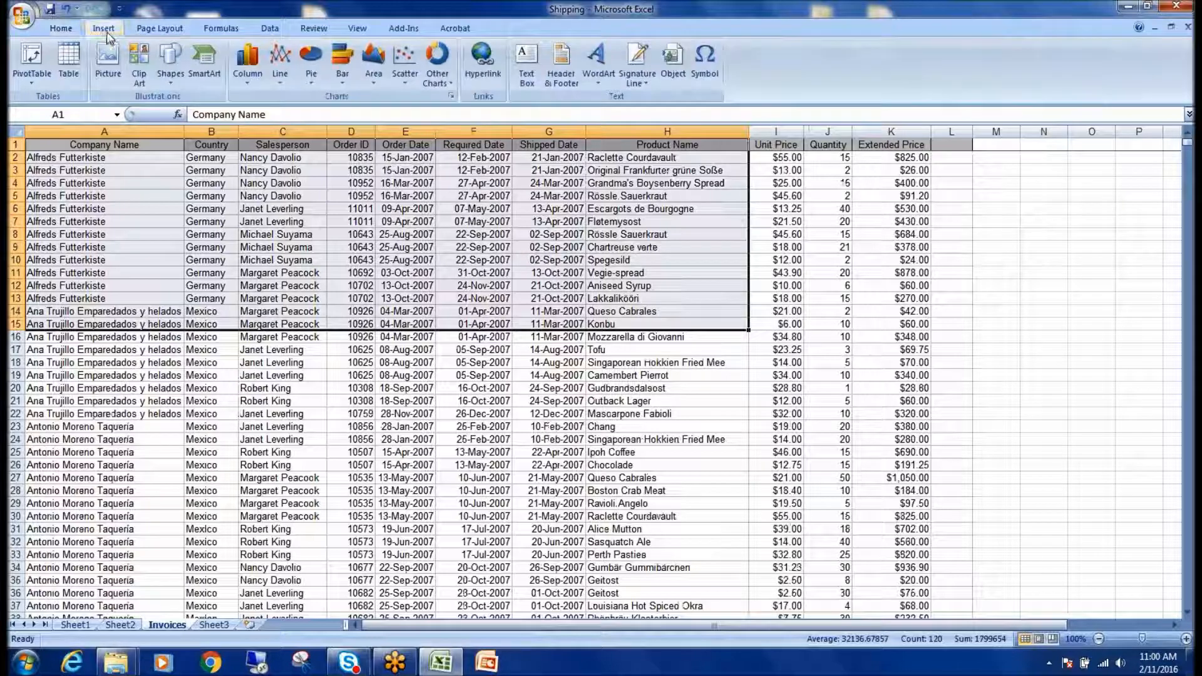
click(69, 62)
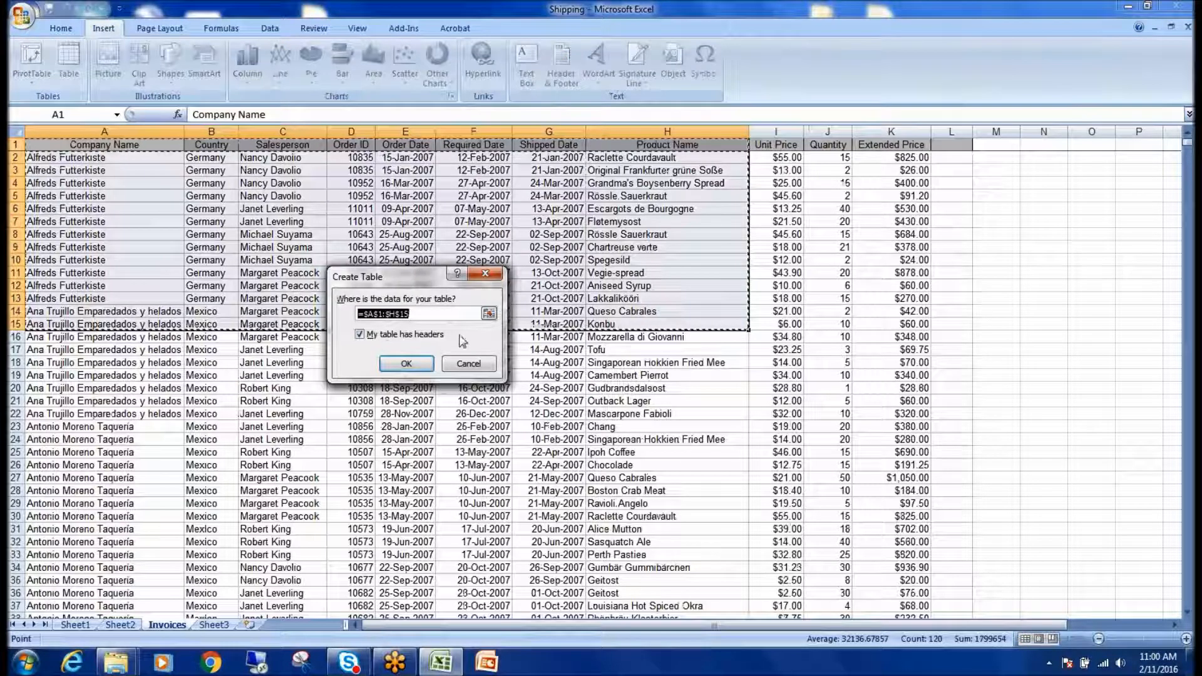
click(406, 363)
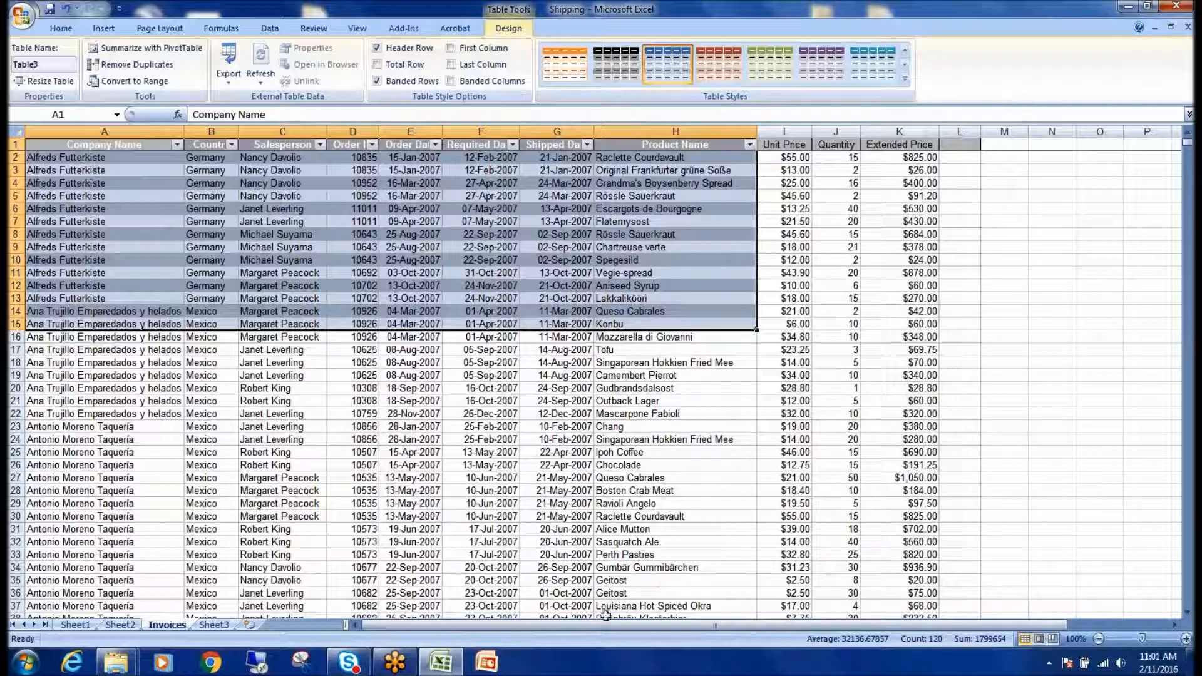
- Return to Sheet3 and add another blank worksheet after it
click(214, 625)
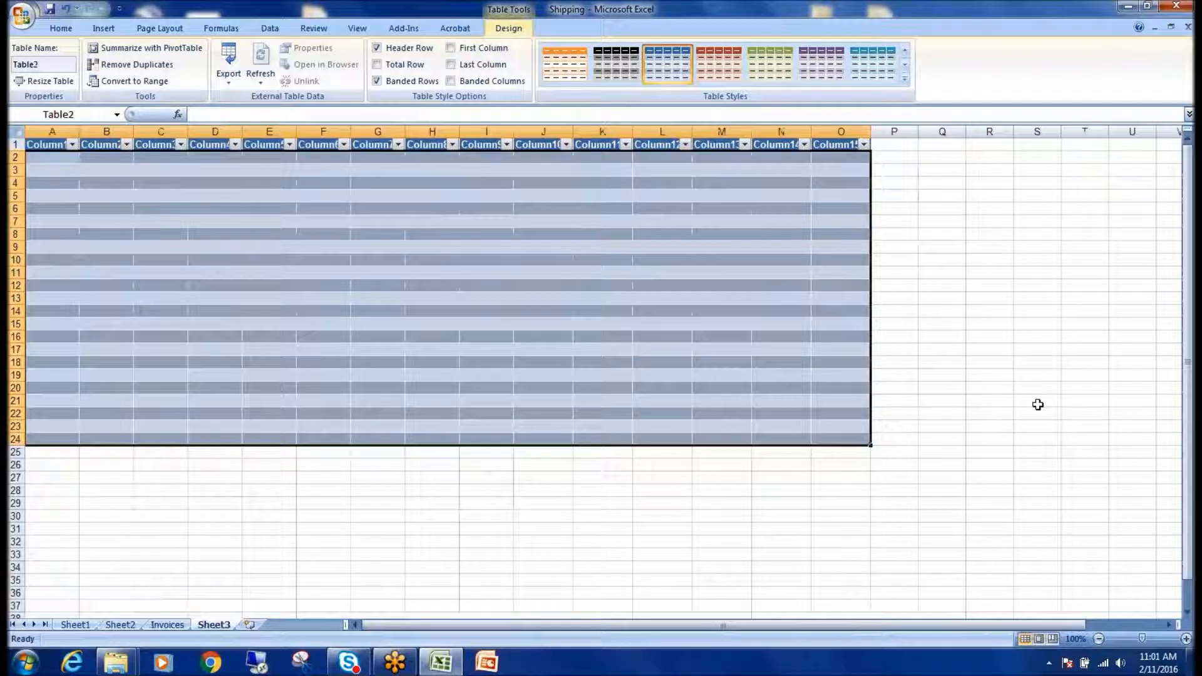
click(250, 625)
click(264, 357)
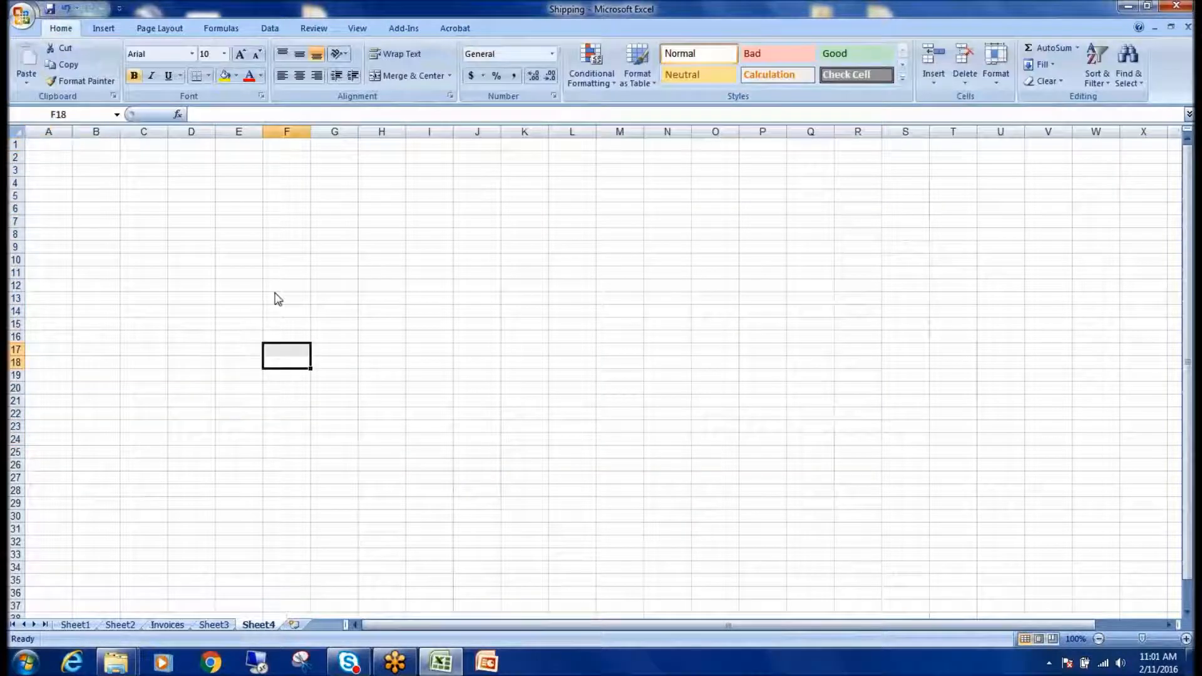
- Browse the SmartArt categories and insert an Organization Chart from the Hierarchy group on Sheet4
click(103, 29)
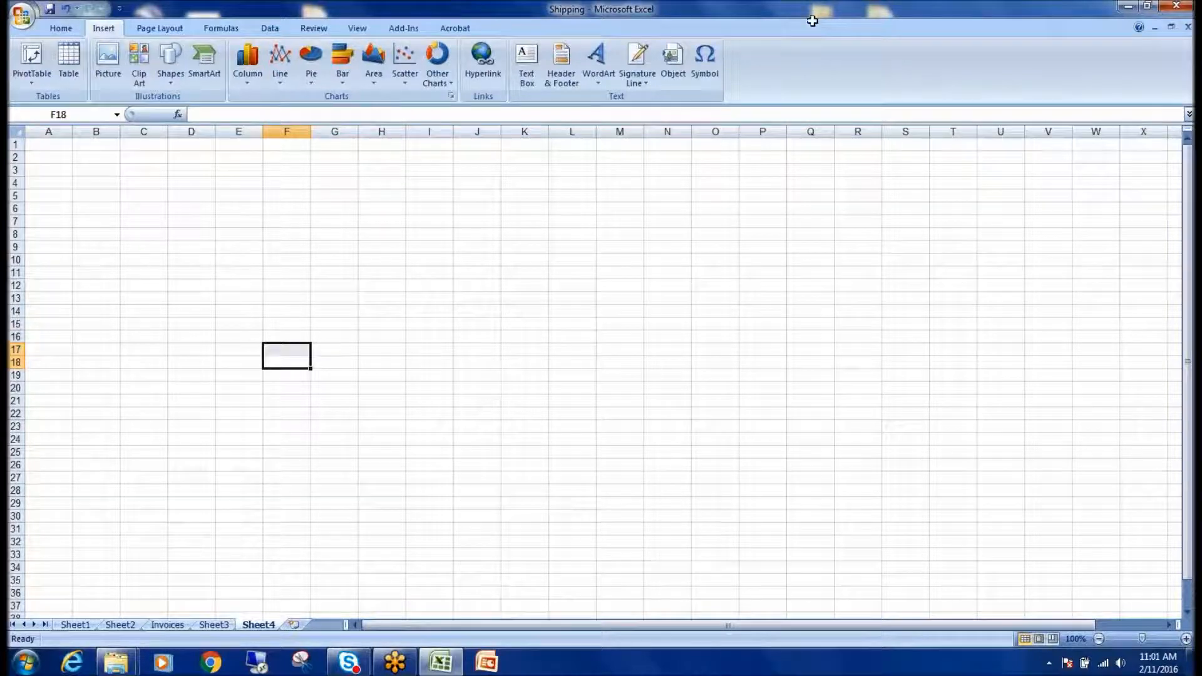
click(207, 78)
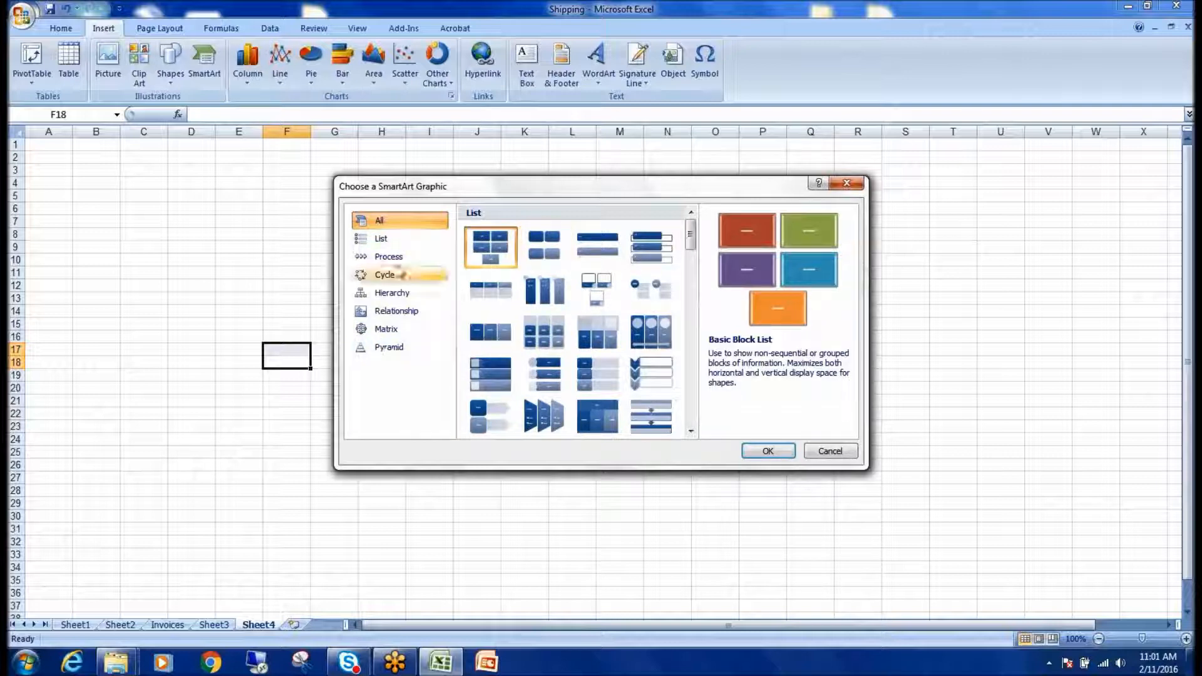
click(391, 256)
click(394, 238)
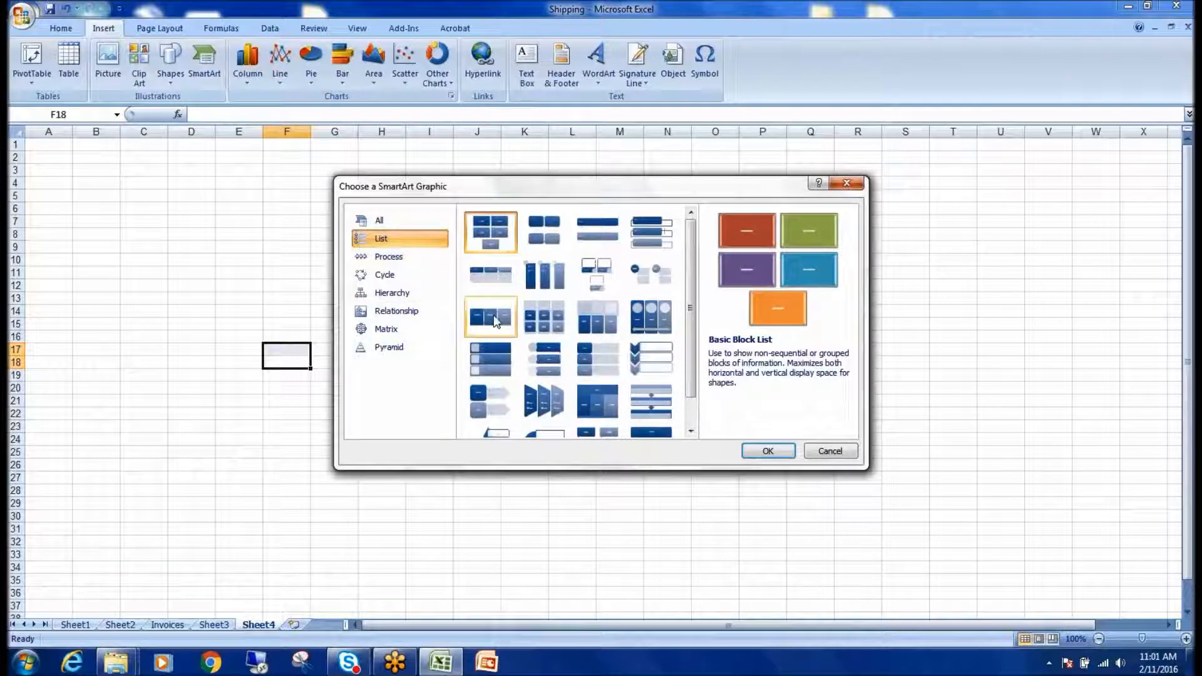
click(396, 293)
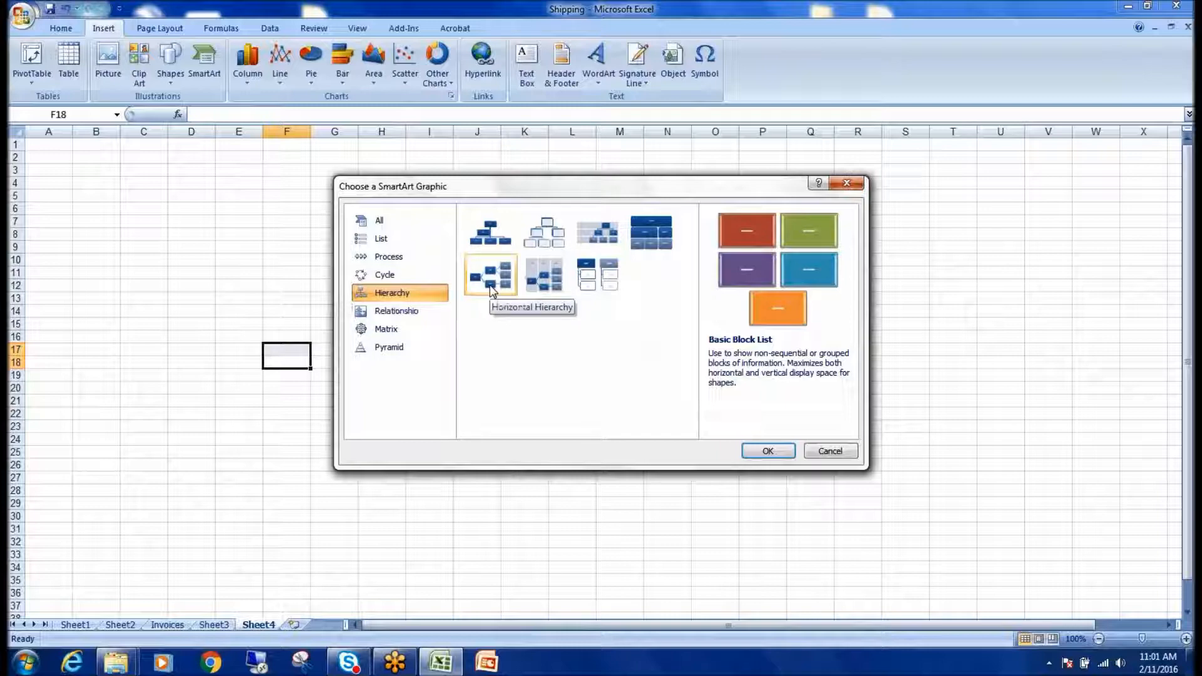
click(491, 226)
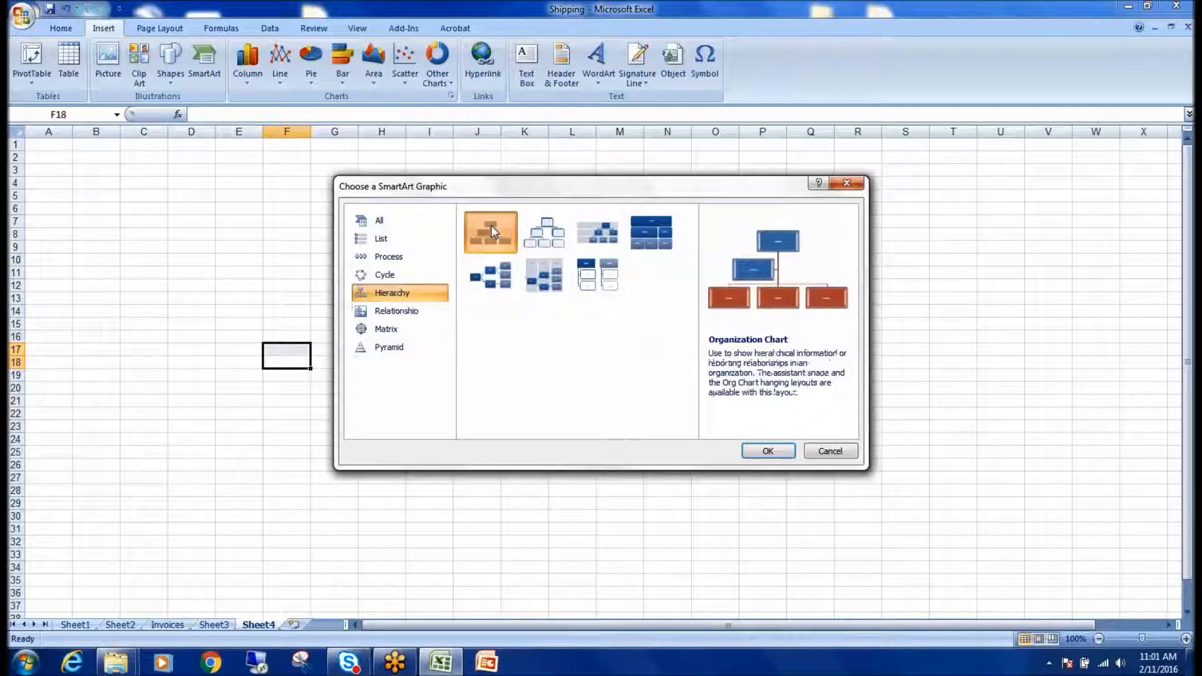
double_click(490, 226)
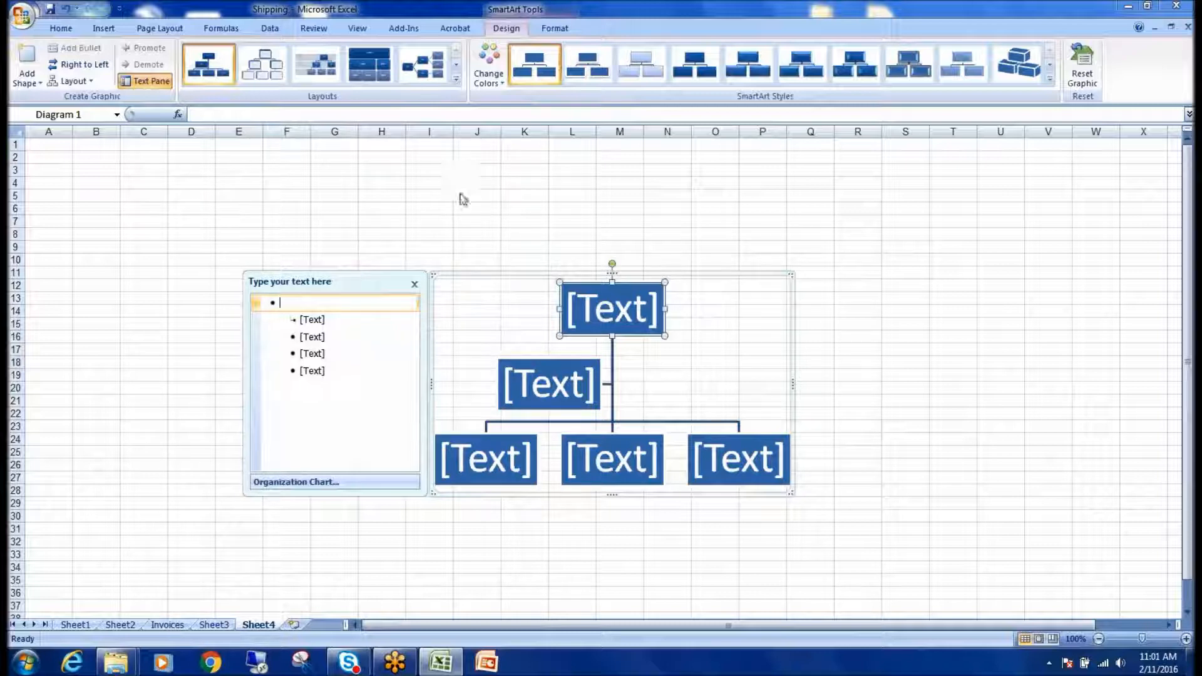
- Label the organization chart's top box HQ, the assistant box East and the first lower box West
click(349, 321)
click(345, 307)
text(HQ)
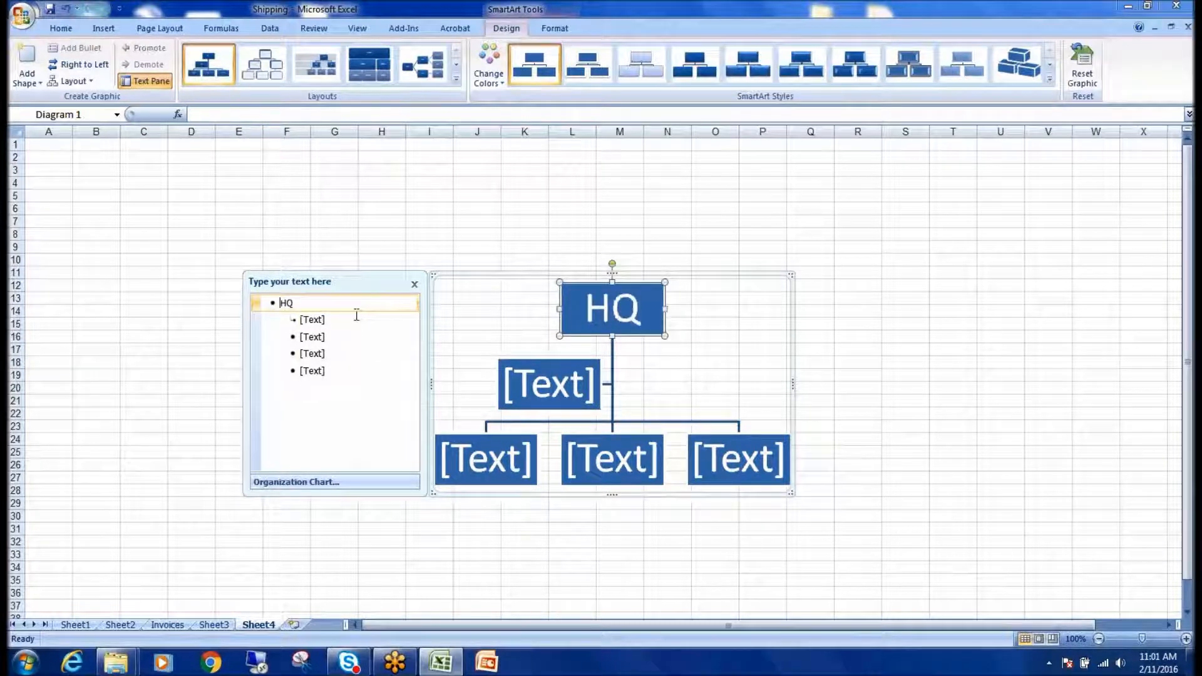
click(349, 317)
text(East)
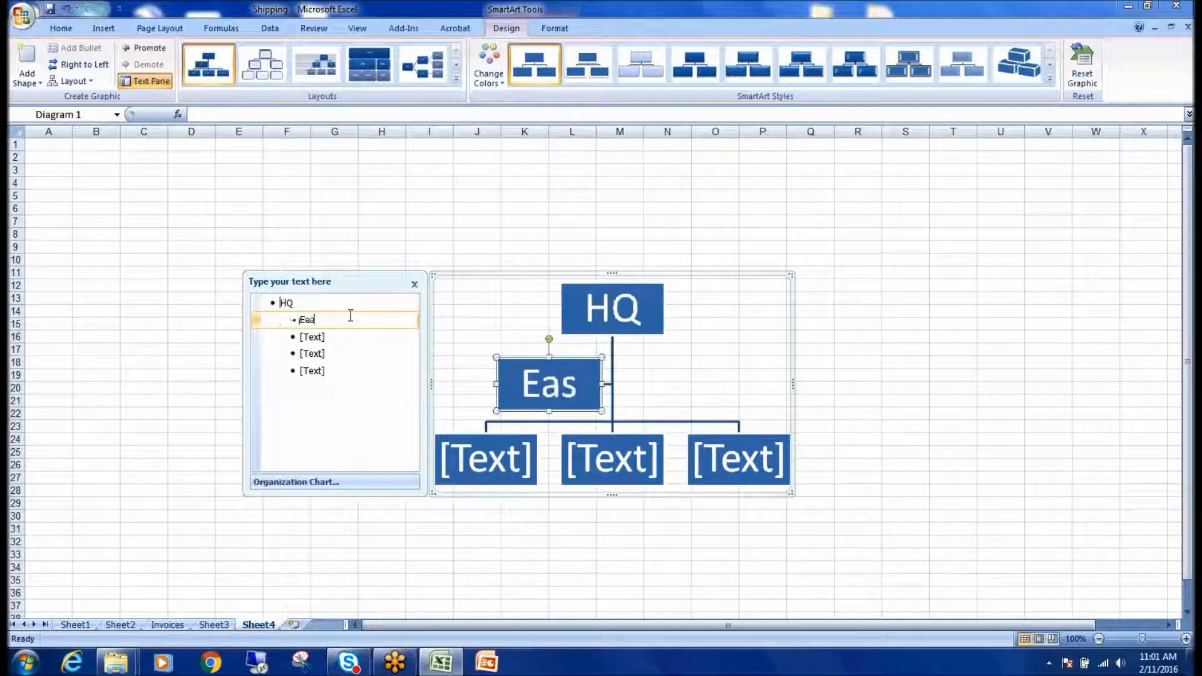
click(340, 335)
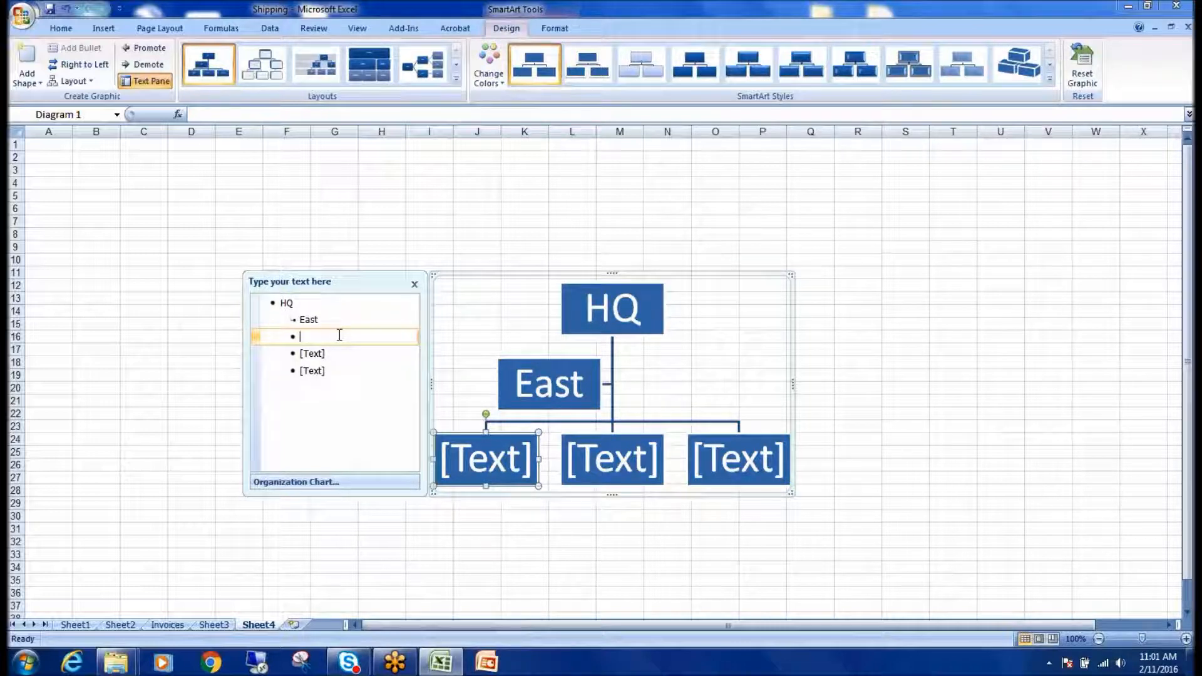
text(West)
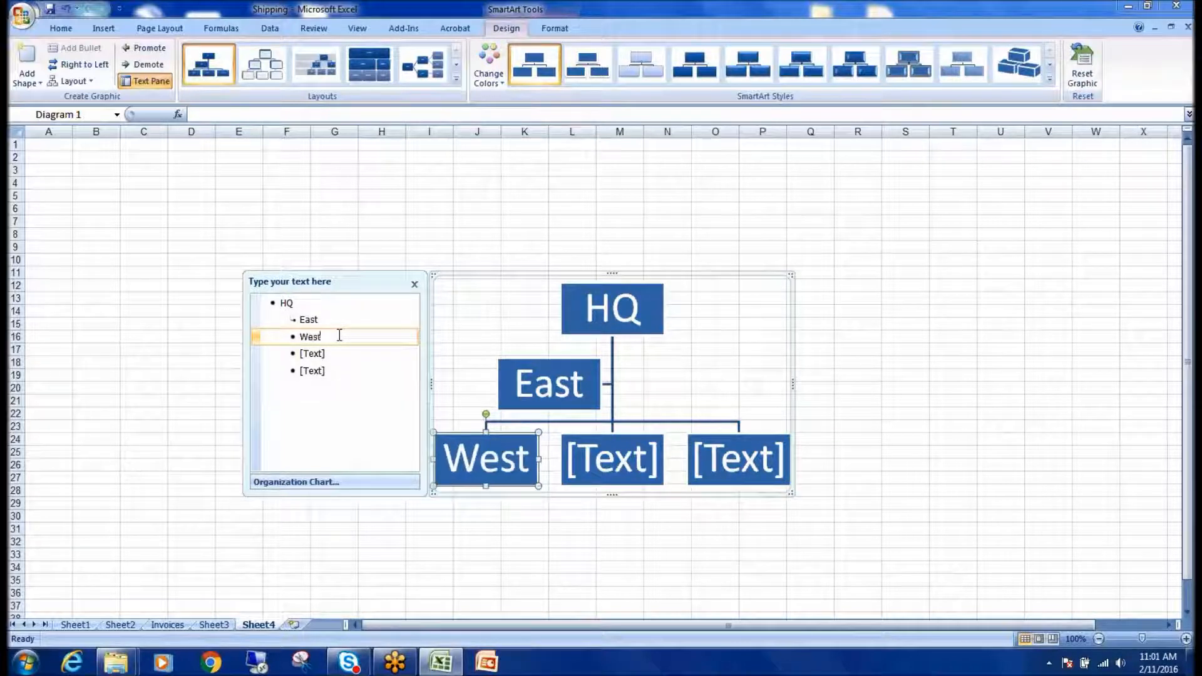
click(341, 354)
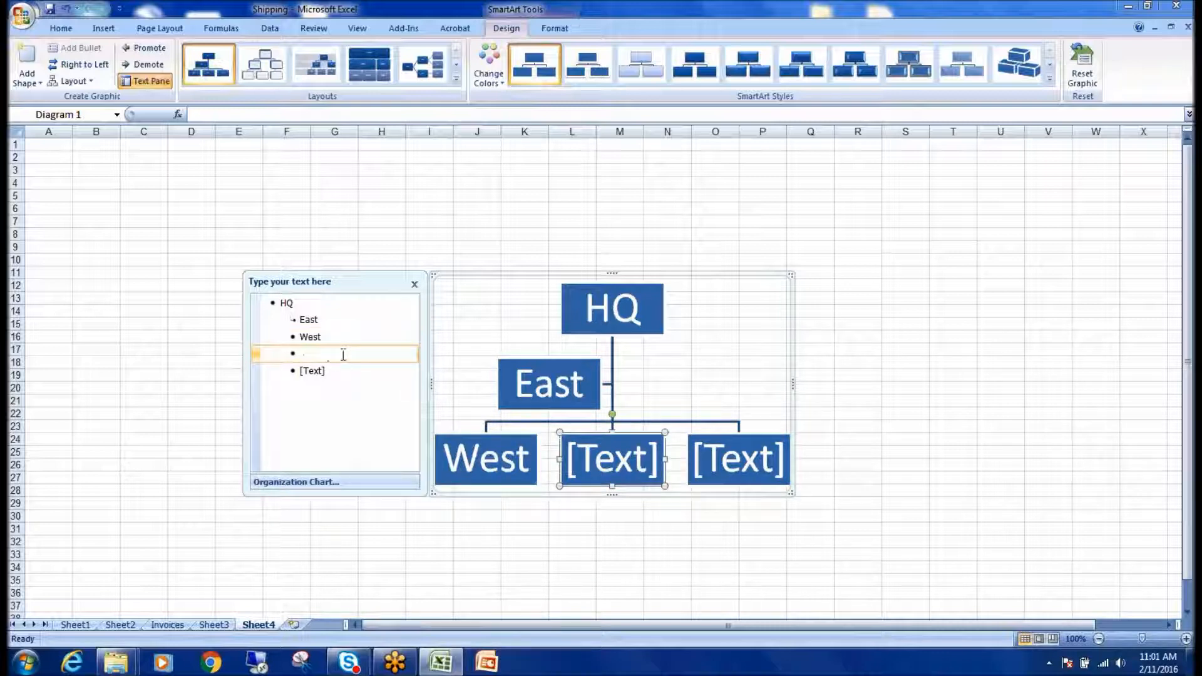
click(918, 235)
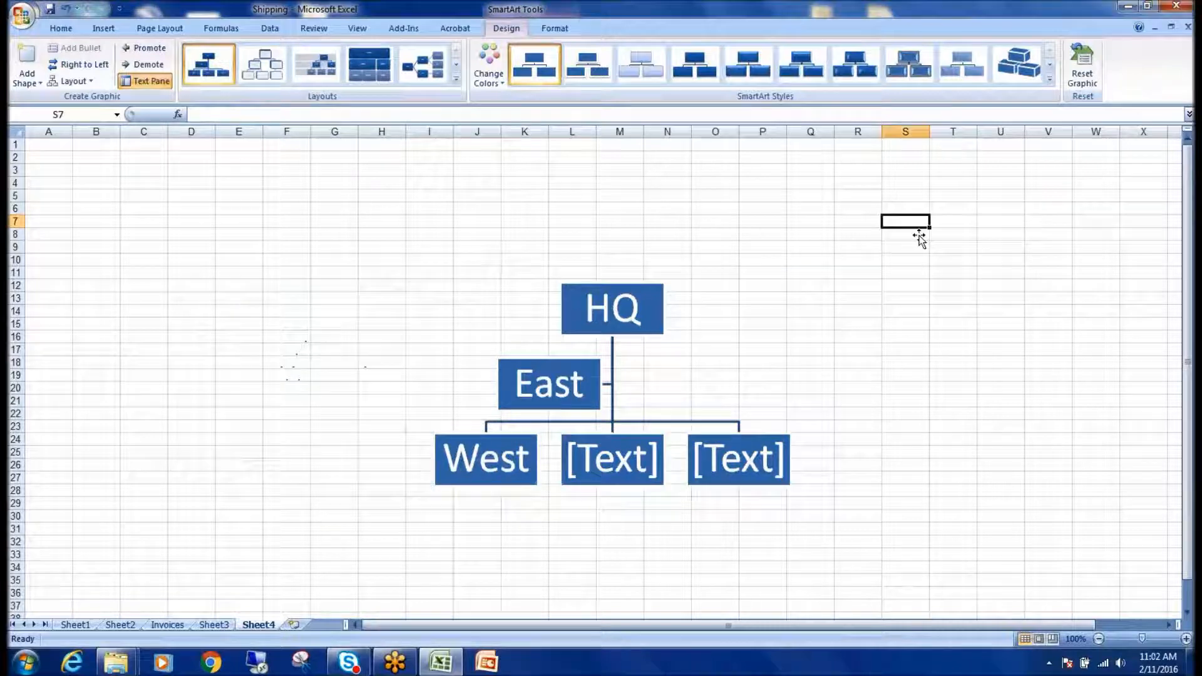
- Try other hierarchy layouts on the organization chart and settle on Horizontal Hierarchy
click(615, 316)
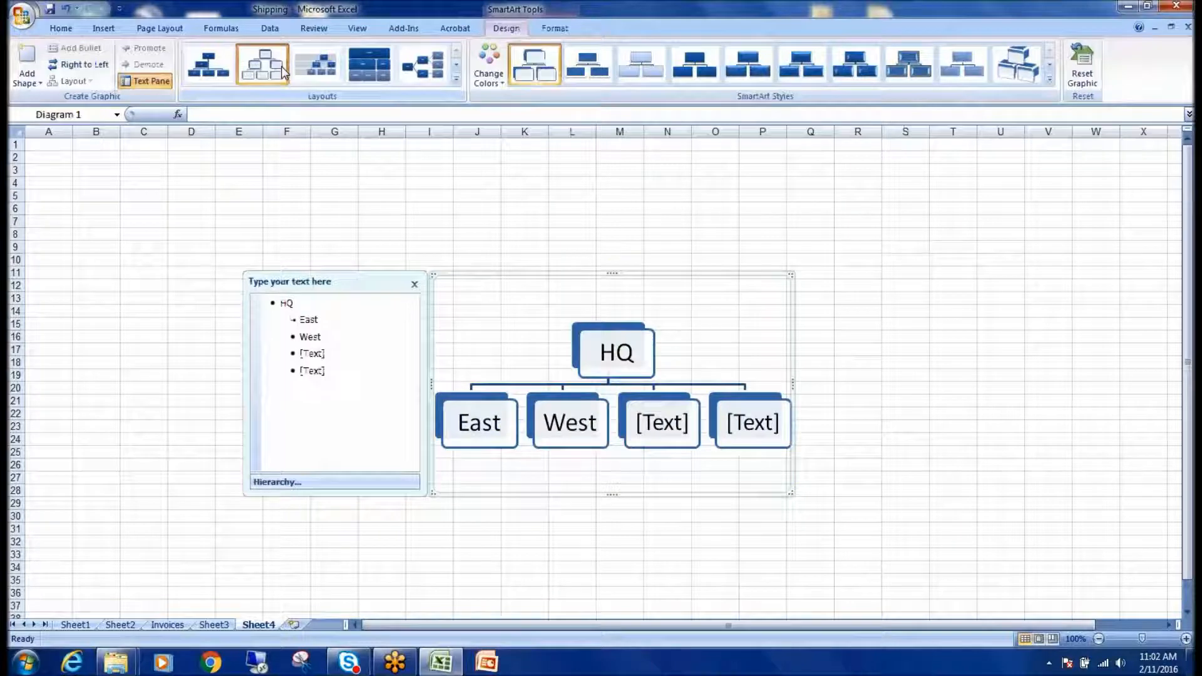
click(319, 62)
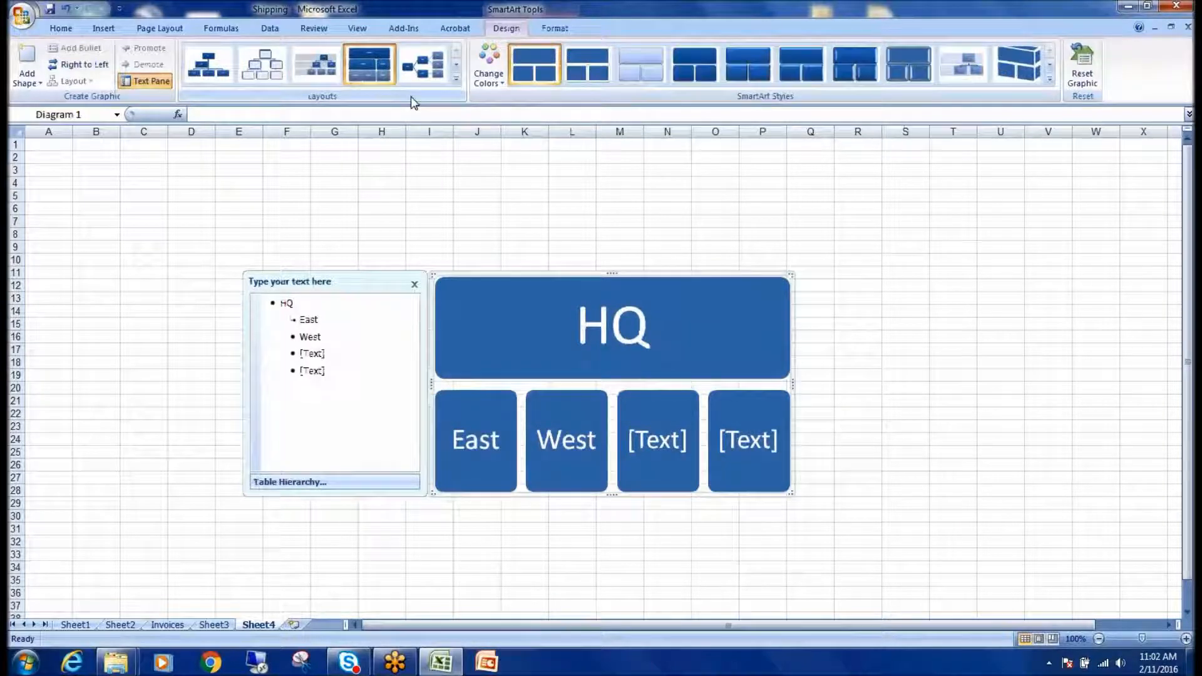
click(428, 61)
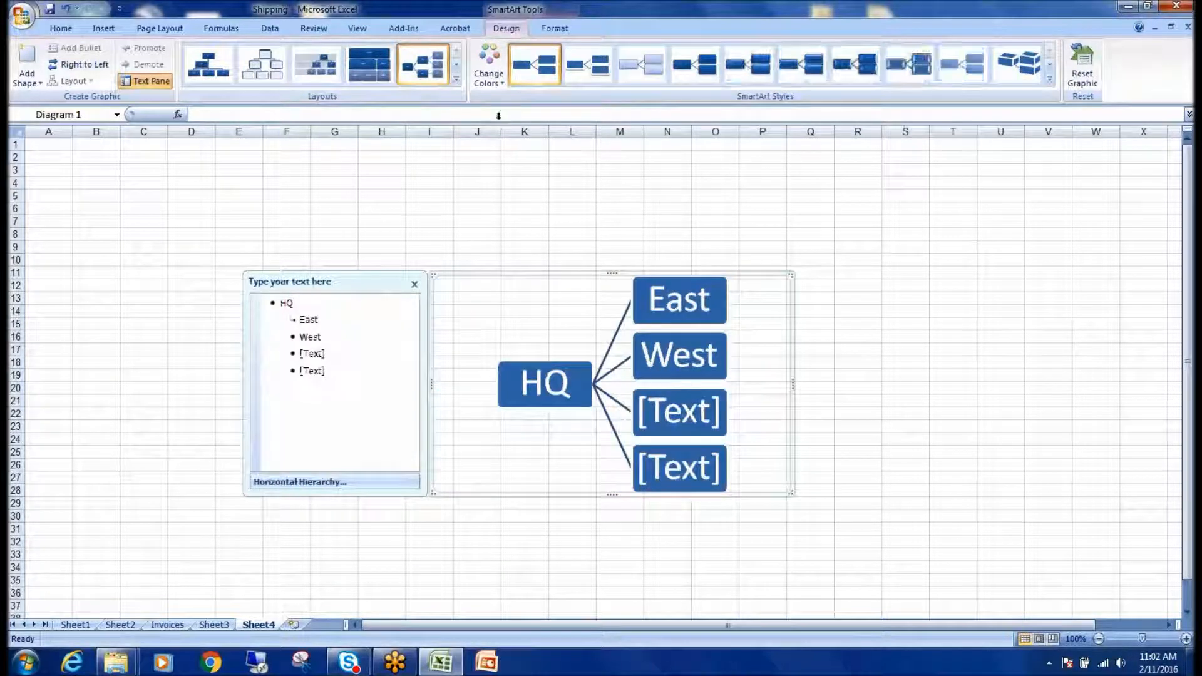
- Try several SmartArt styles on the hierarchy diagram and keep the 3-D style with angled blocks
click(749, 63)
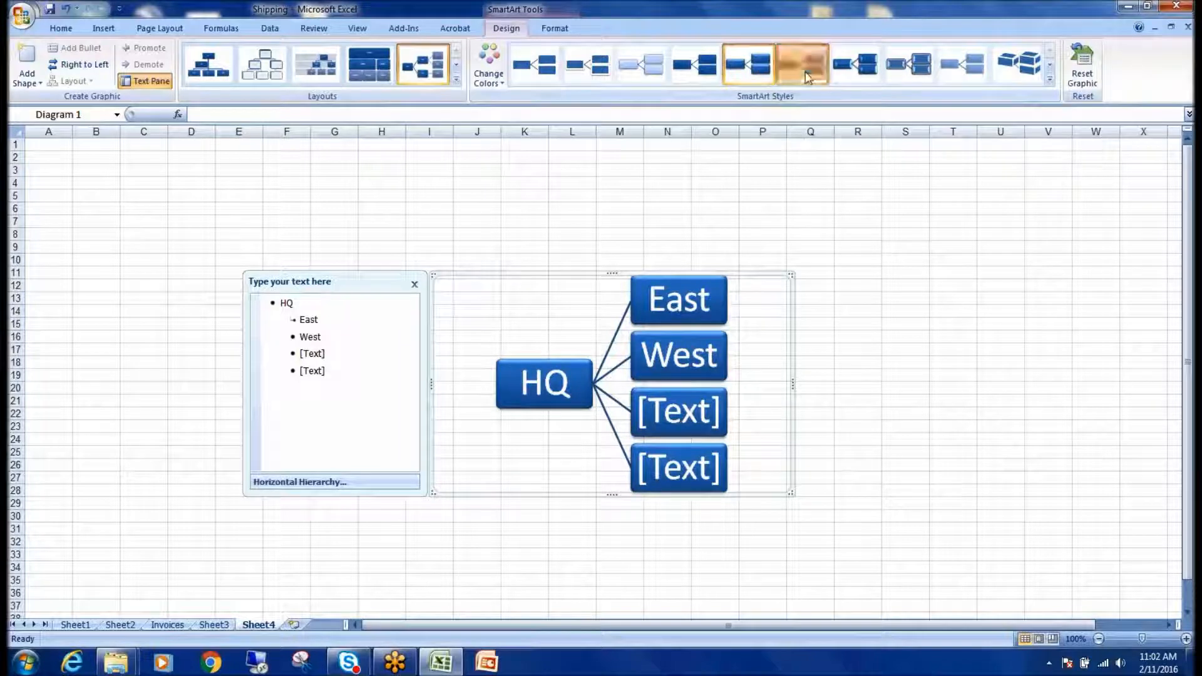
click(838, 73)
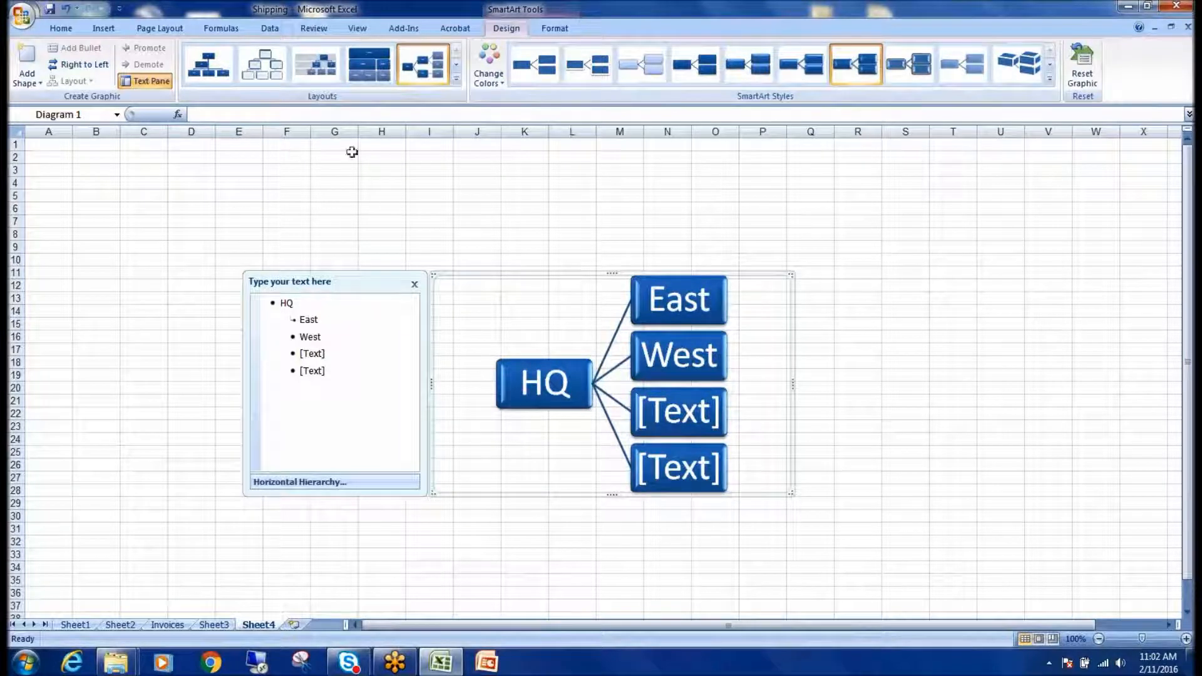
click(963, 71)
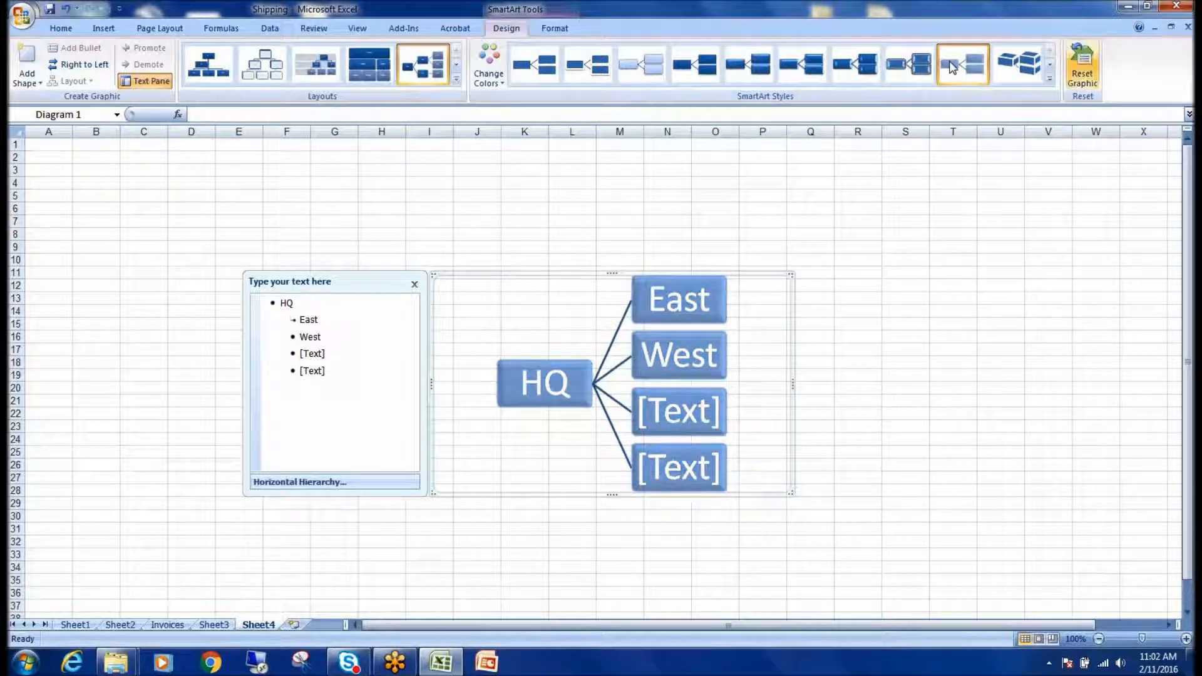
click(1022, 71)
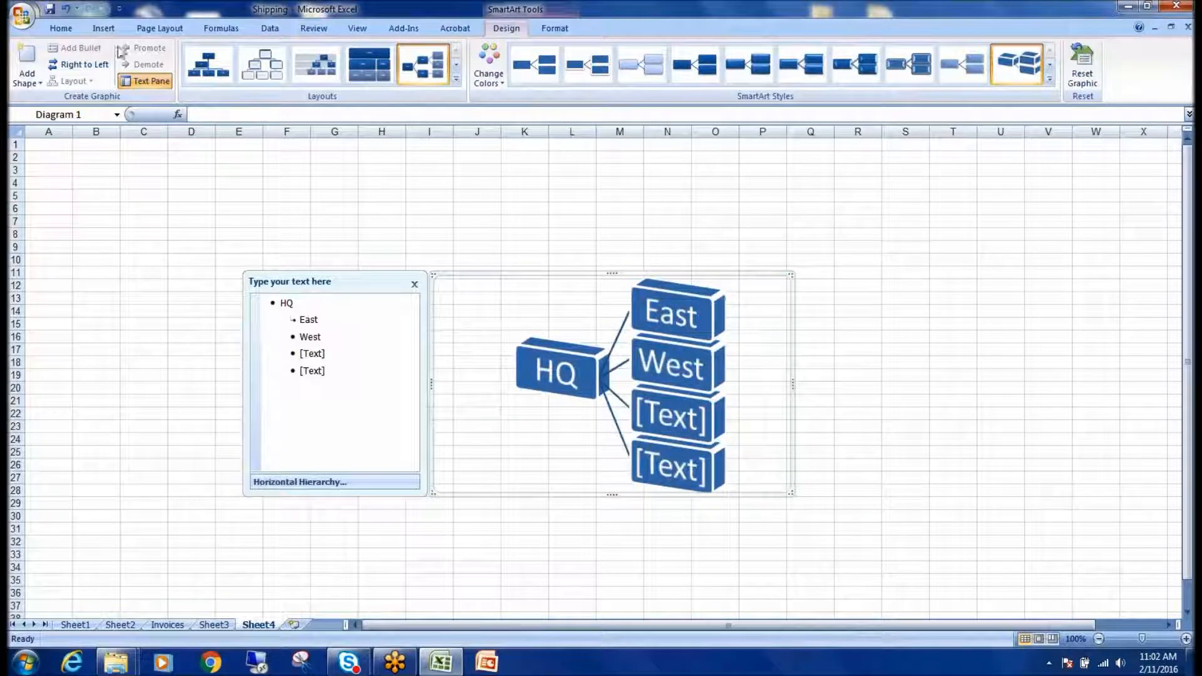
click(158, 224)
- Draw a down block arrow about 2.08" high and 1.31" wide above the HQ box and give it the solid red shape style
click(103, 29)
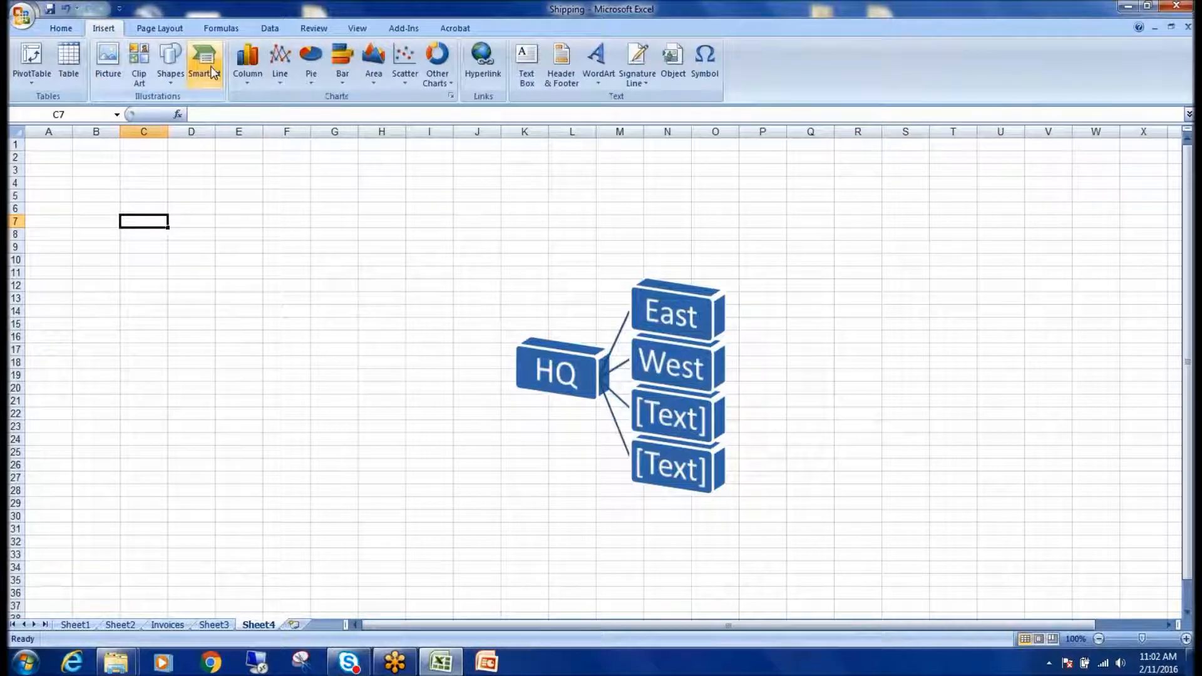
click(170, 69)
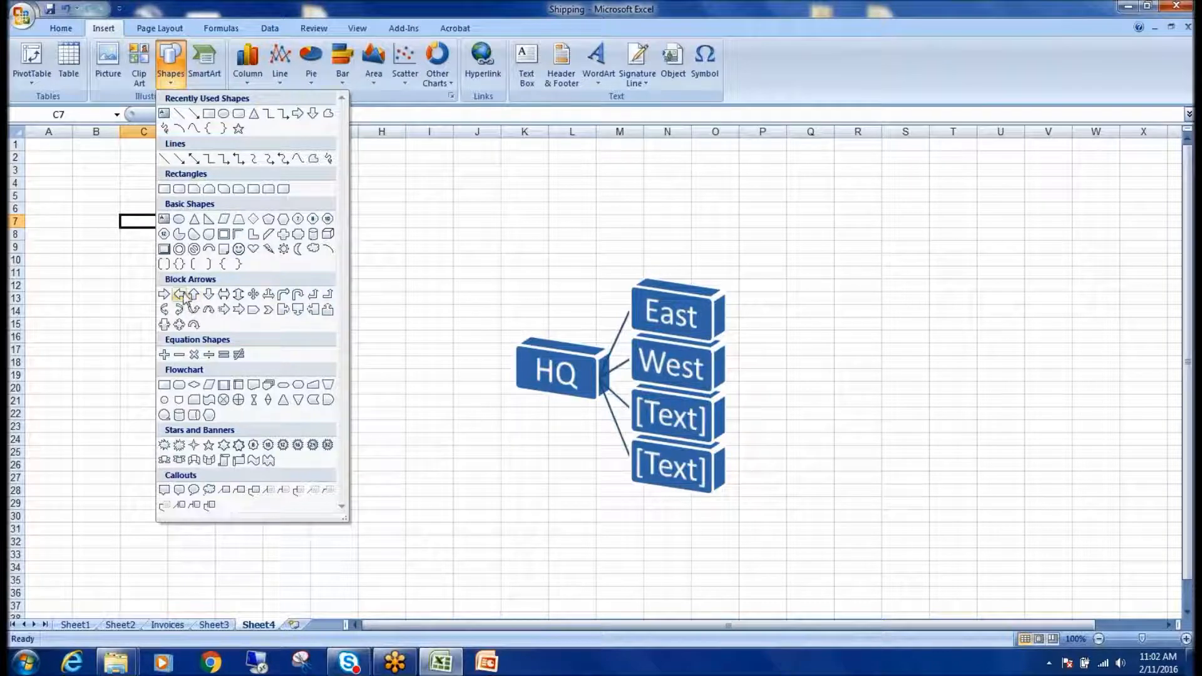
click(209, 293)
mouse_move(501, 176)
mouse_down()
mouse_move(591, 337)
mouse_move(597, 327)
mouse_up()
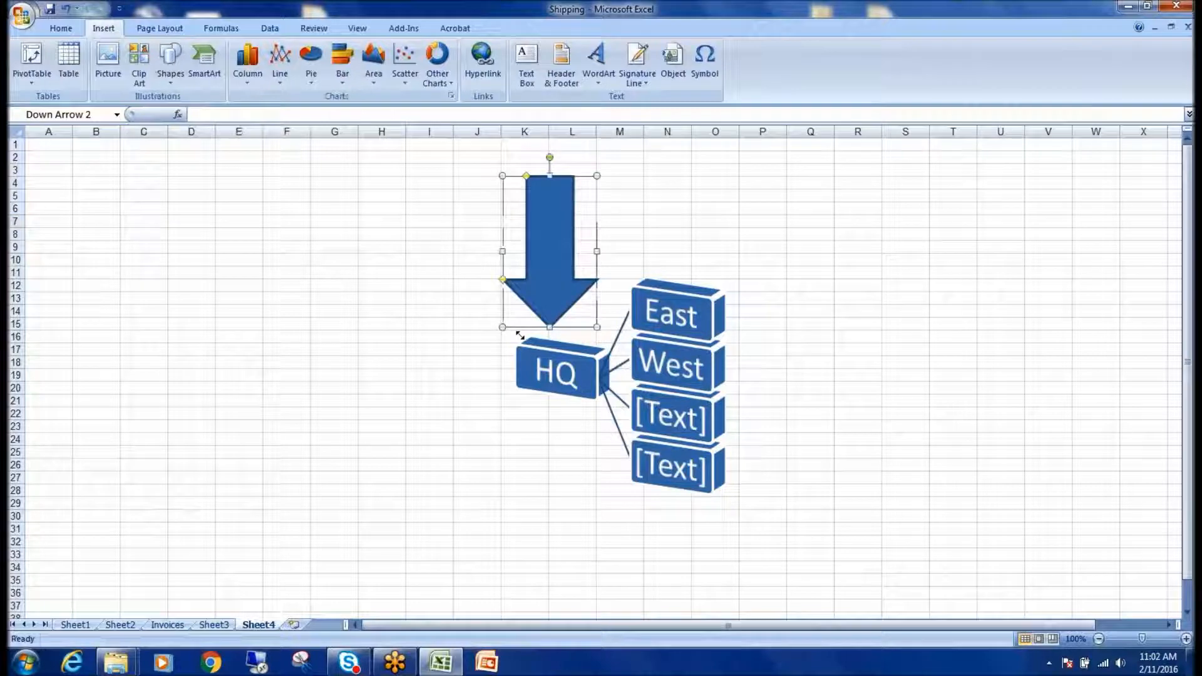
click(297, 65)
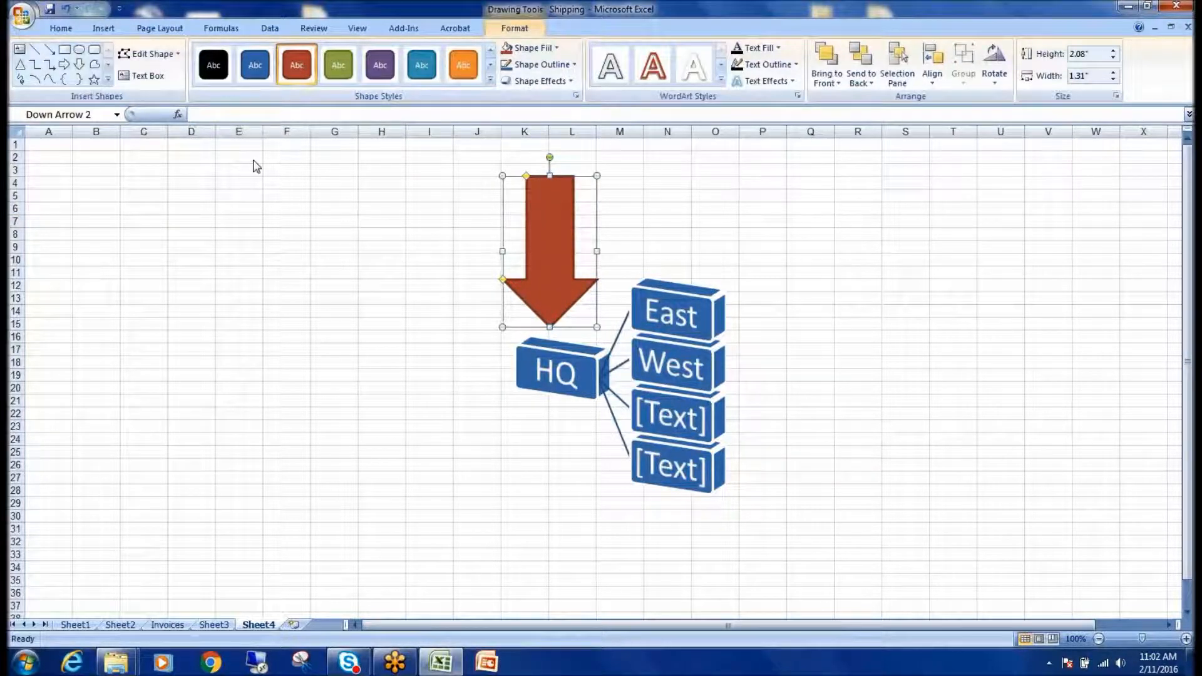
click(68, 29)
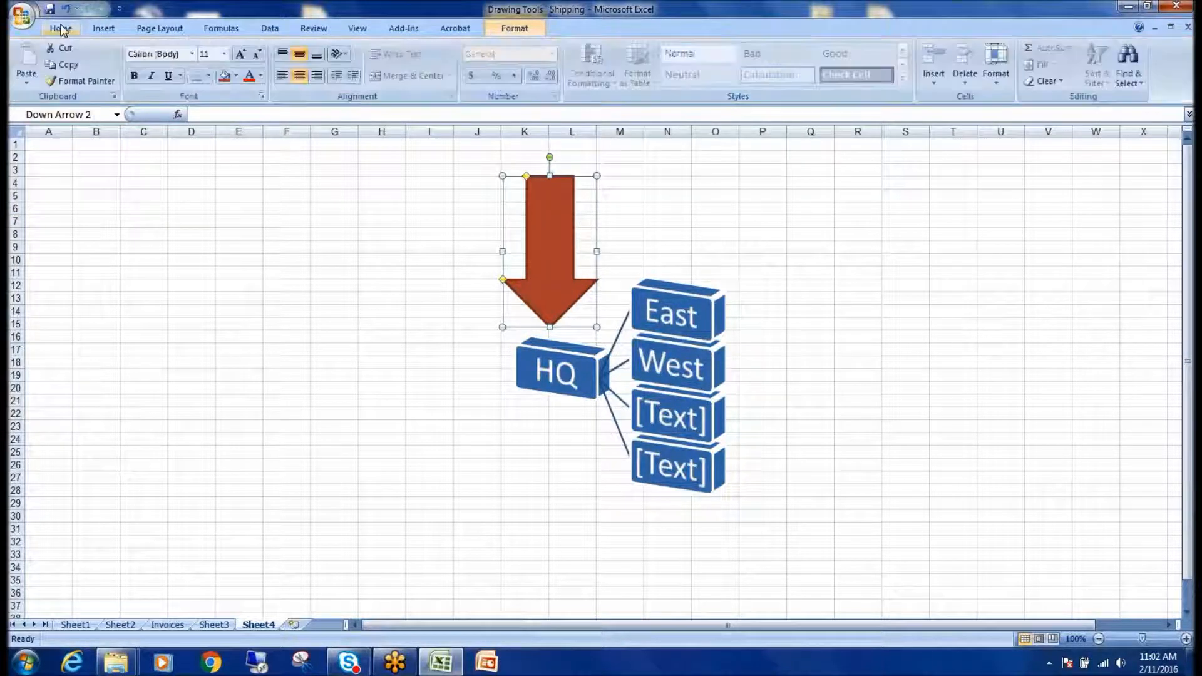
key(Escape)
- Insert the Penguins picture from the Sample Pictures folder into Sheet4
click(104, 29)
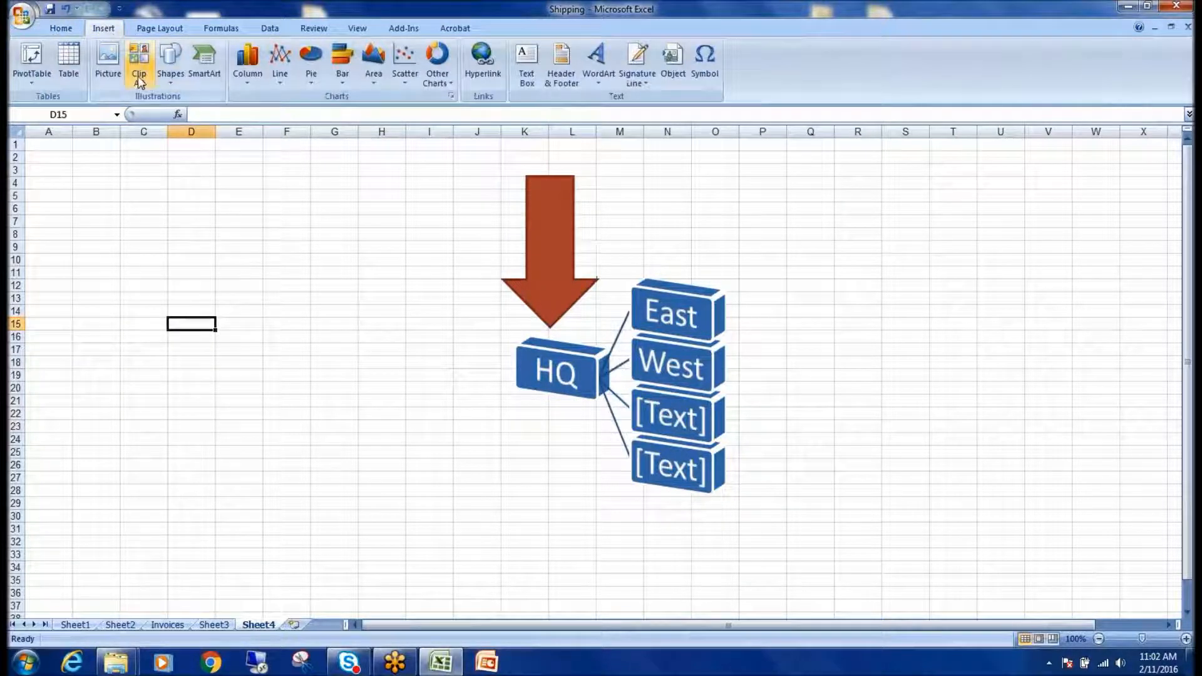
click(107, 57)
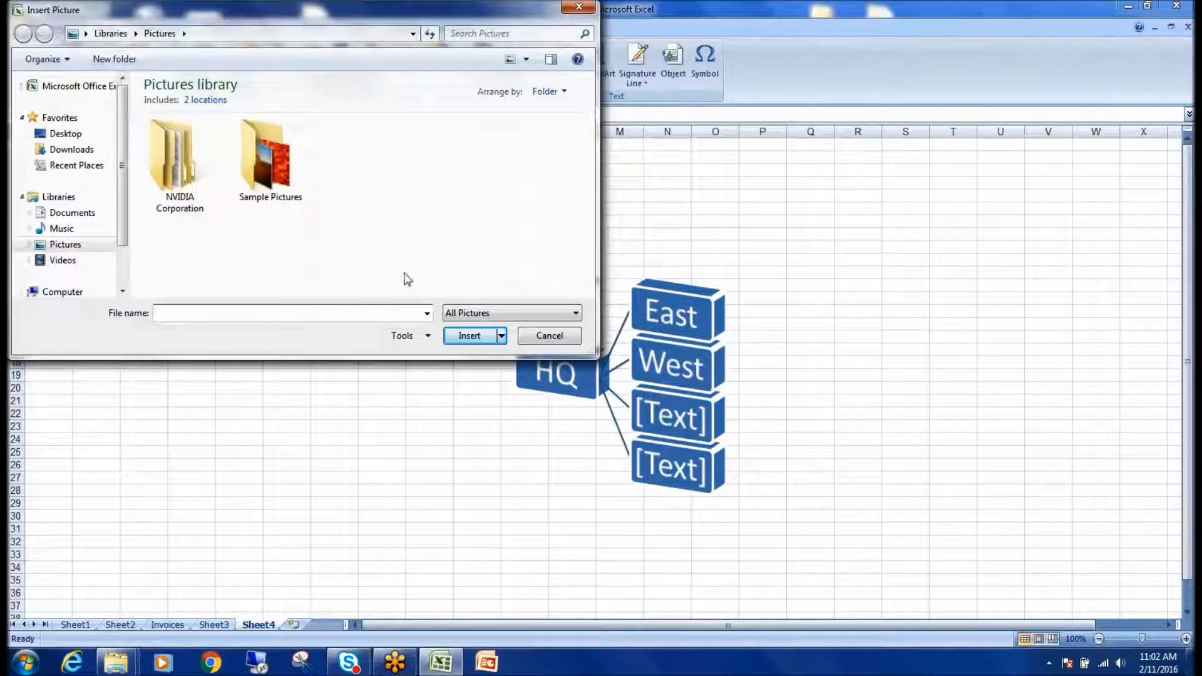
double_click(271, 156)
double_click(269, 253)
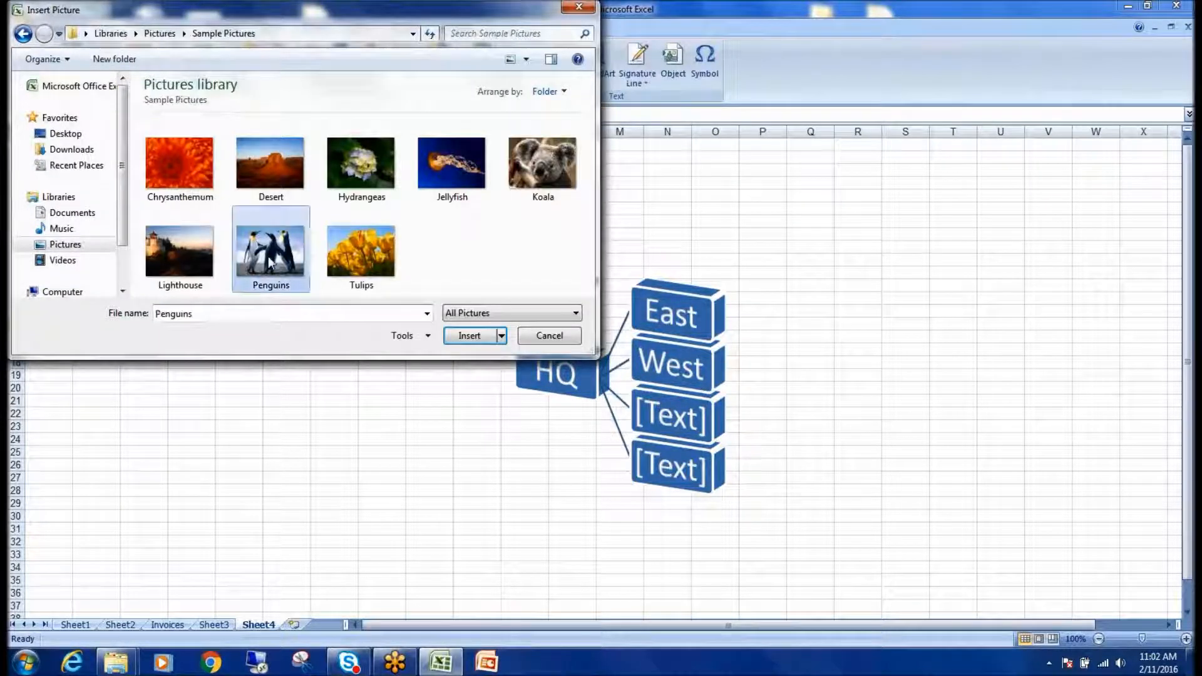
- Shrink the Penguins picture to about 4.18" by 5.57" and move it to the left of the hierarchy diagram
scroll(655, 403, down, 2)
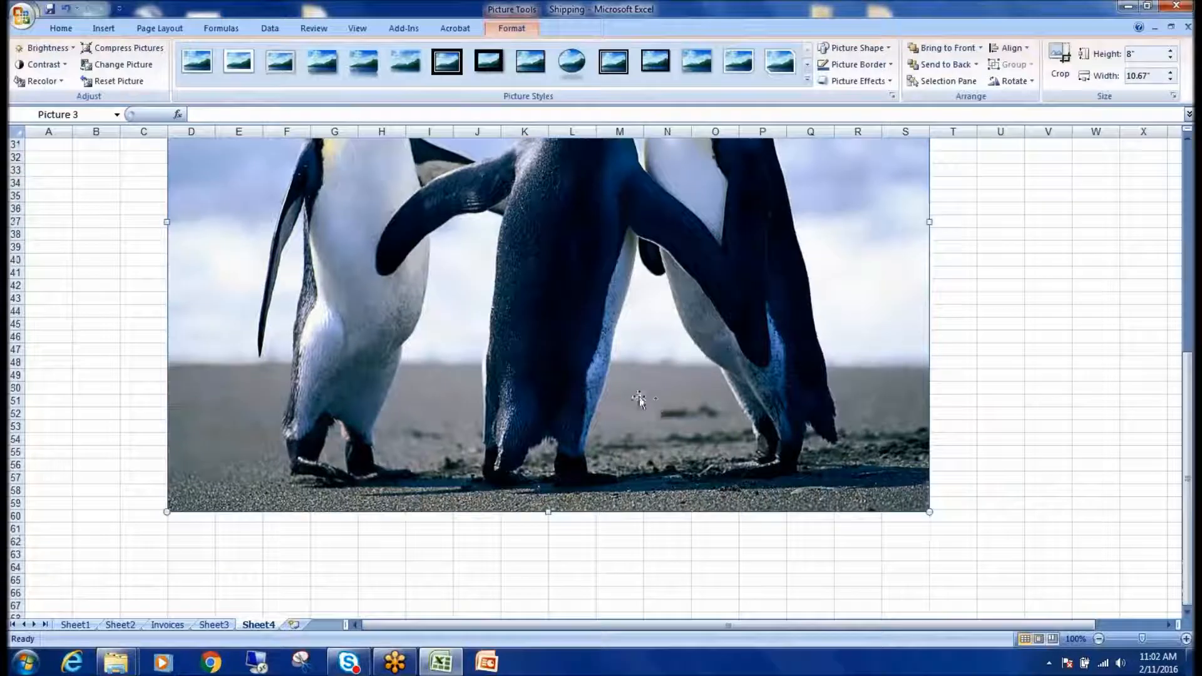
scroll(656, 404, up, 5)
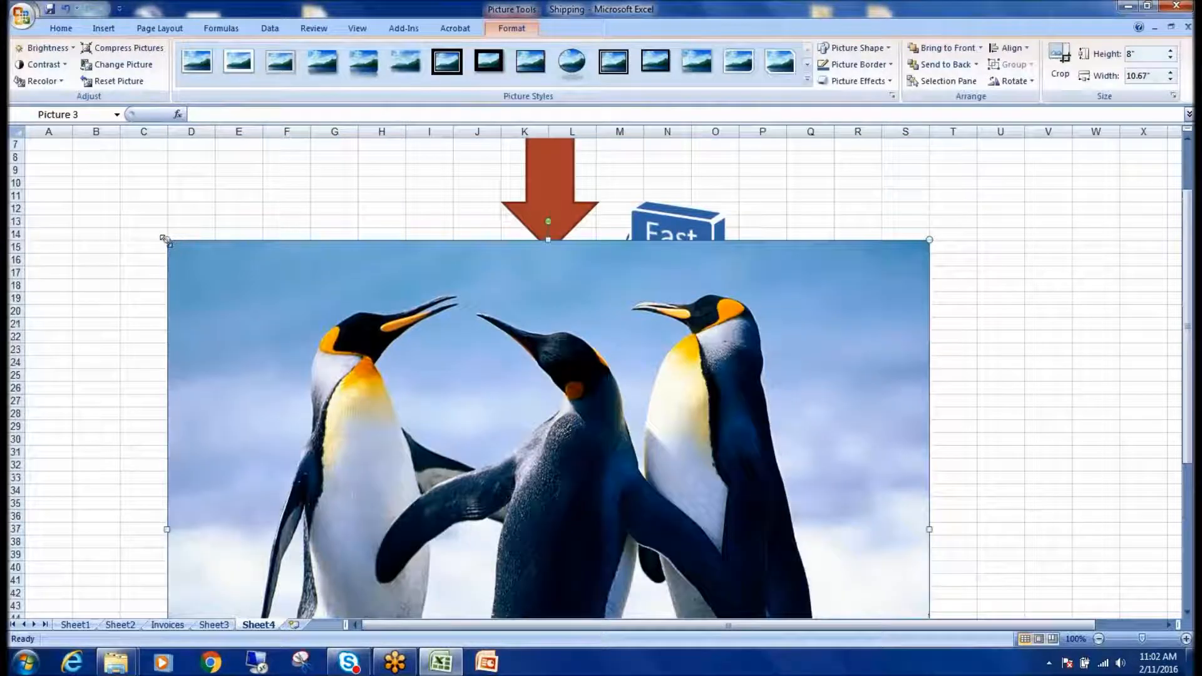
drag(164, 240, 530, 516)
drag(749, 550, 197, 269)
drag(289, 277, 297, 355)
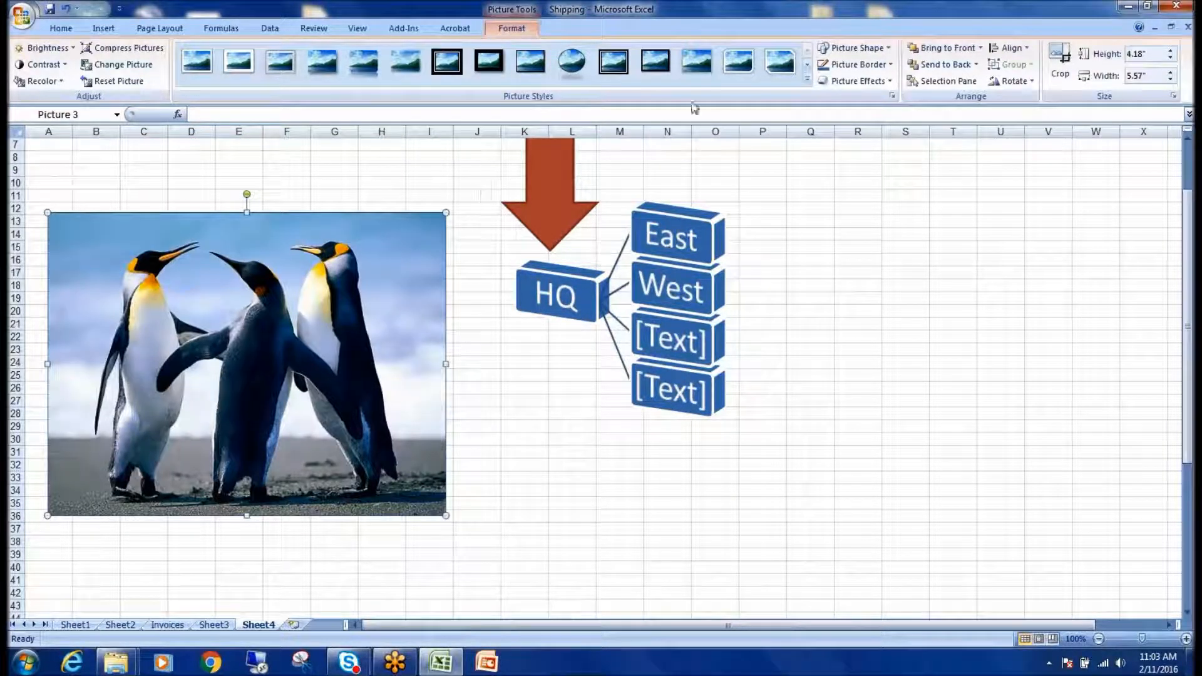
- Give the Penguins picture a white frame with rounded diagonal corners and place it, shrunk to about 1.89" by 2.51", right of the diagram
click(744, 72)
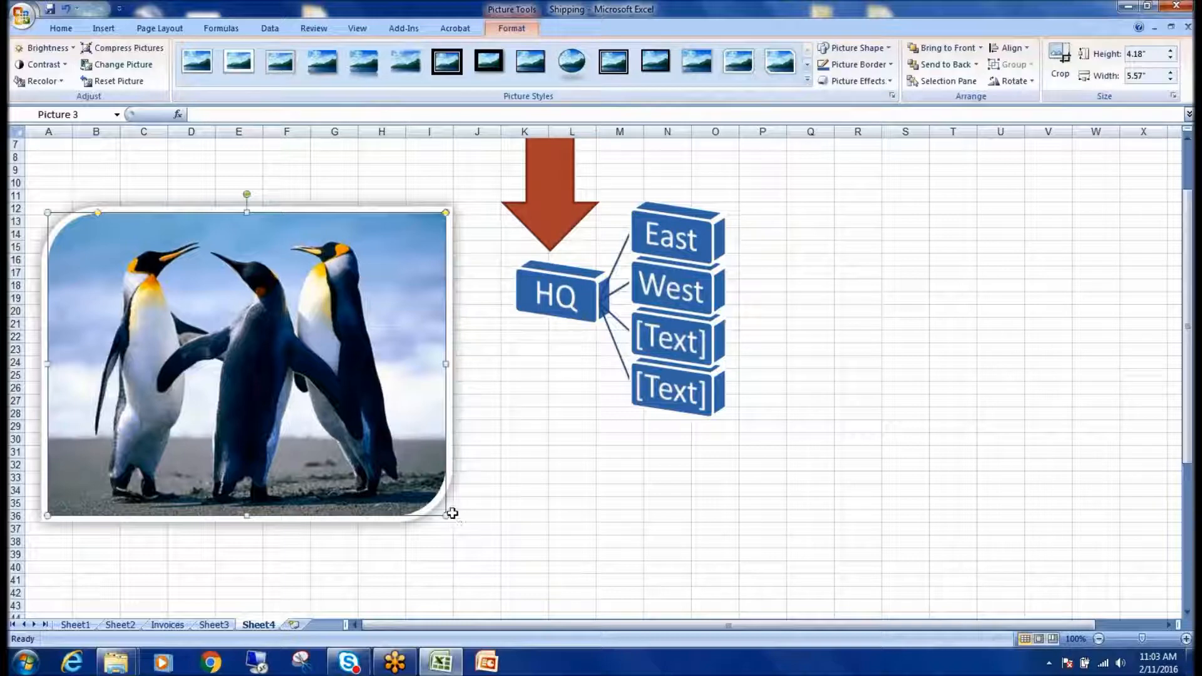
drag(443, 514, 228, 349)
drag(141, 280, 968, 236)
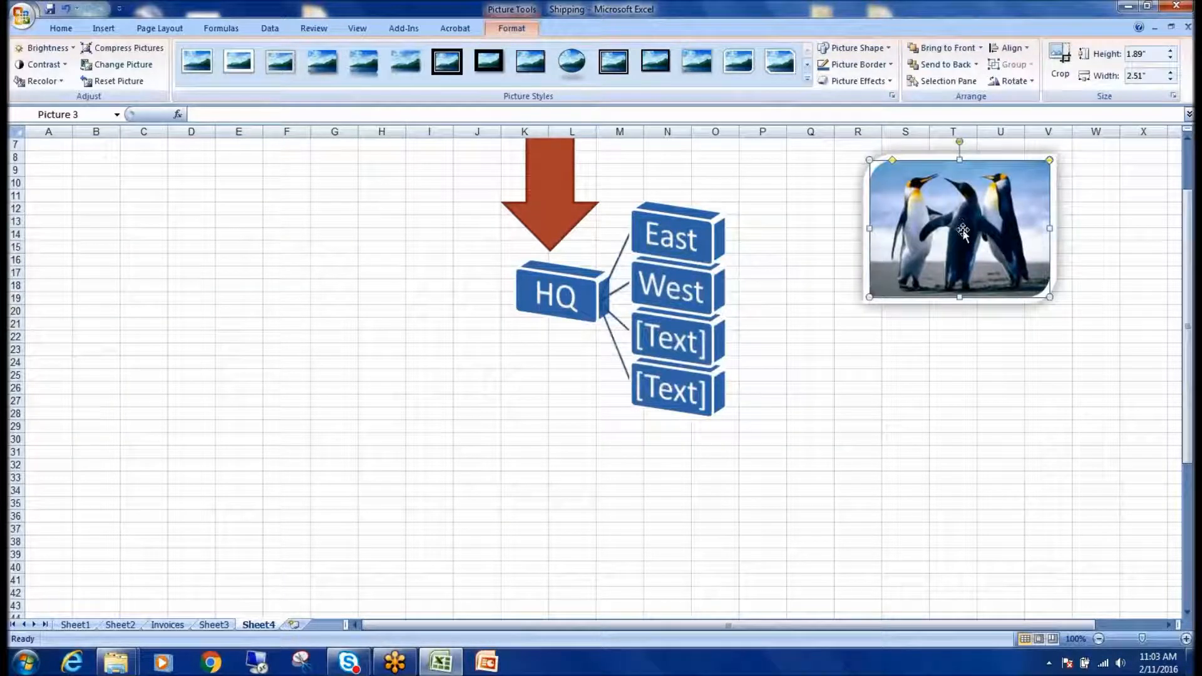
click(347, 378)
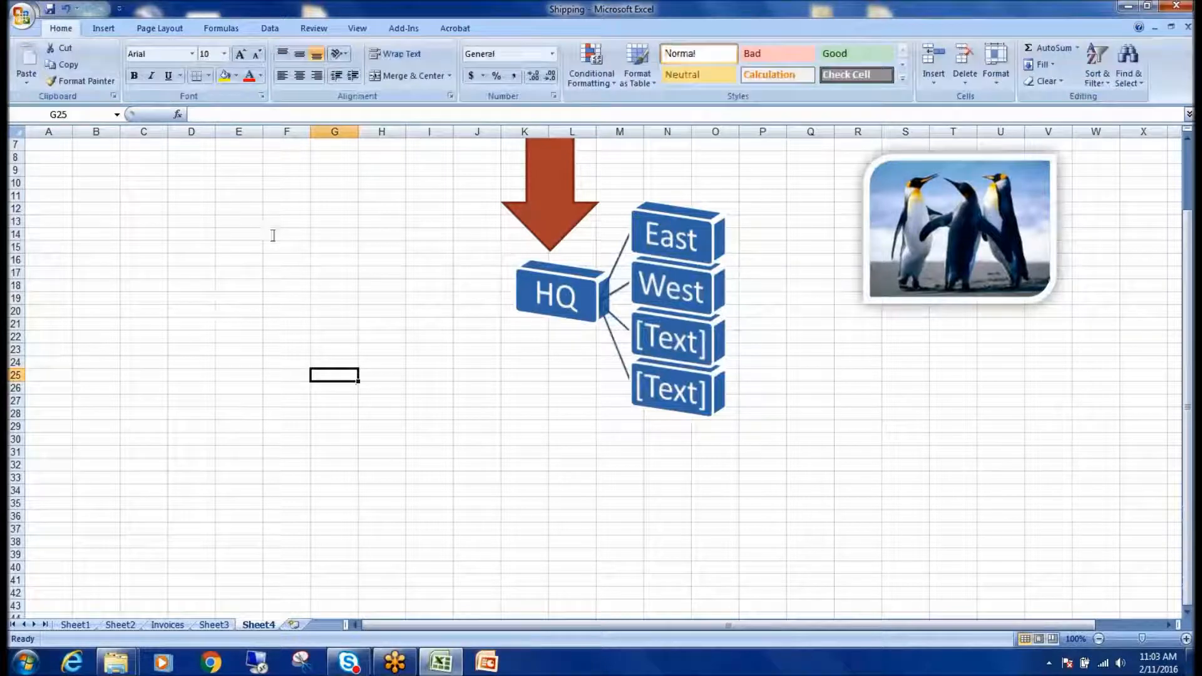
- Search the clip art collections for snow, including images from Microsoft Office Online
click(103, 28)
click(139, 66)
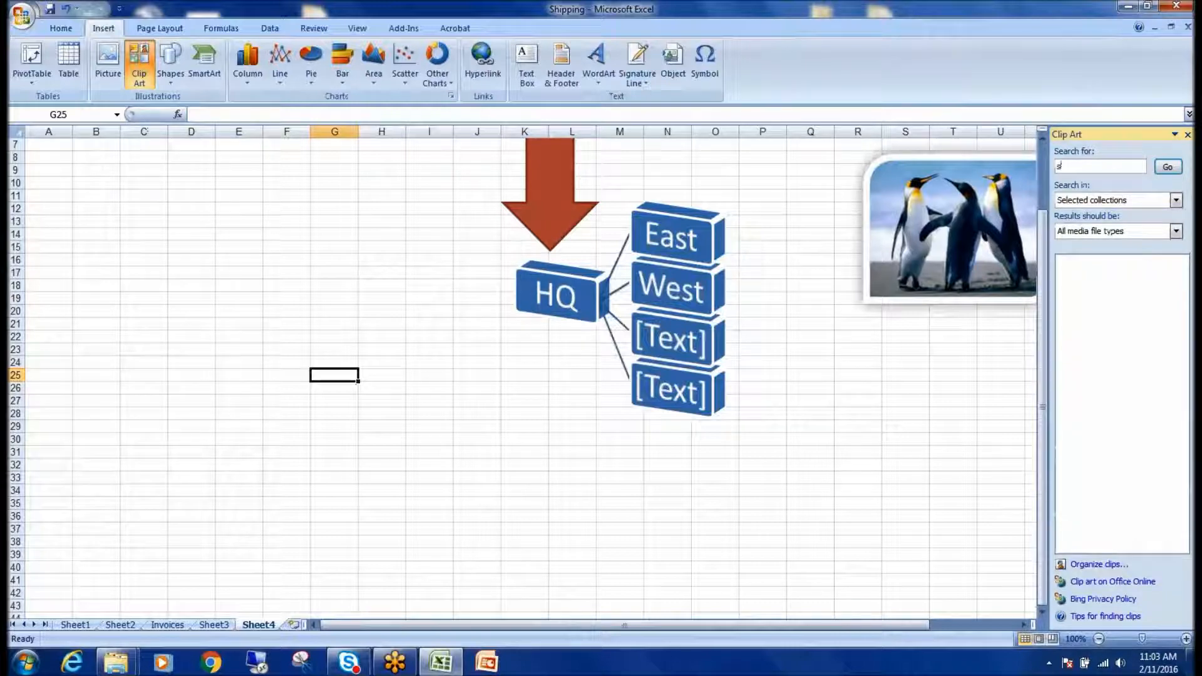
key(Return)
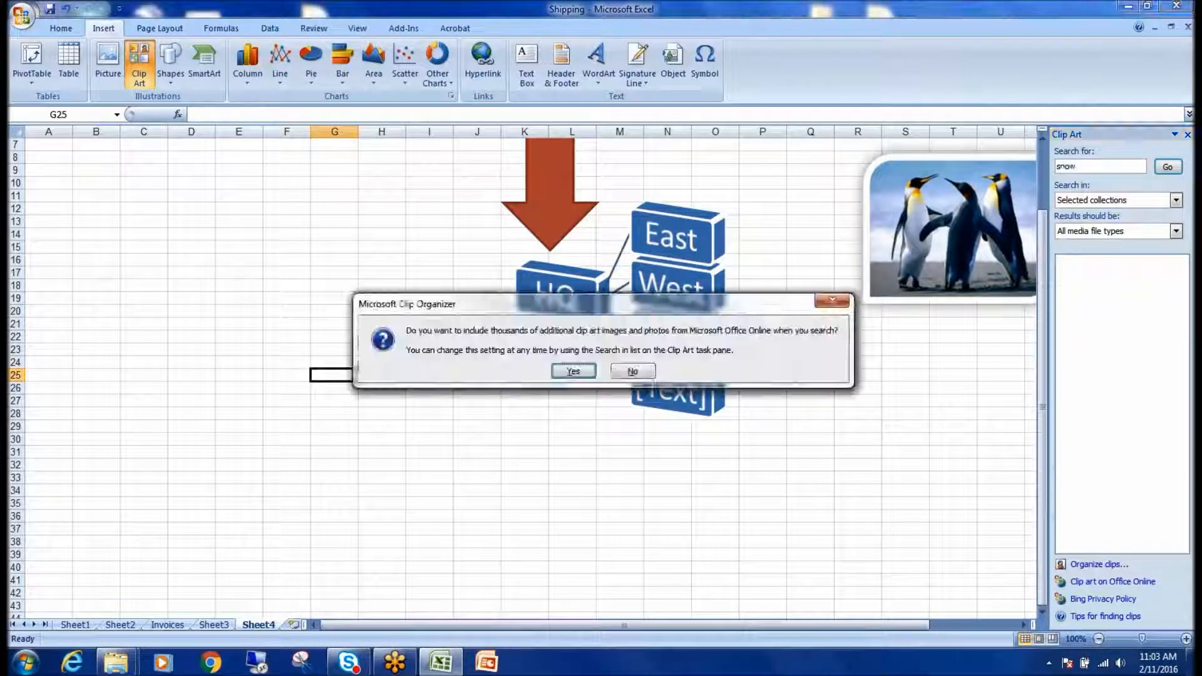
click(572, 373)
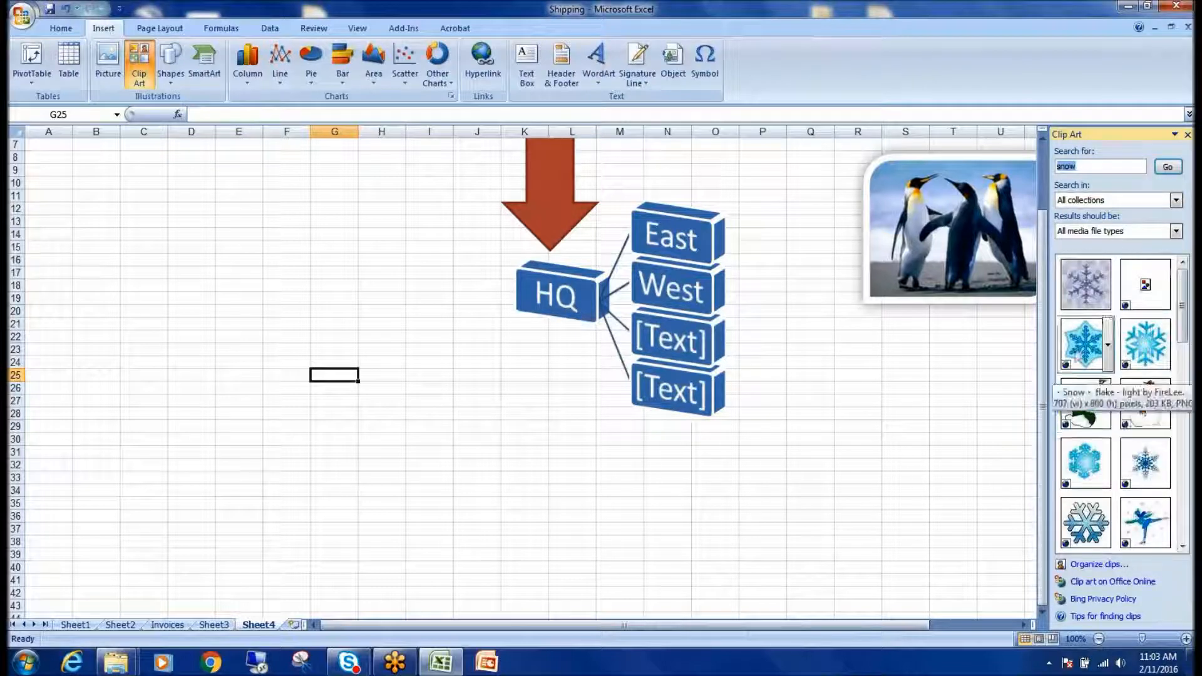
- Try out the clip art of a muffin on a snowy hill, shrinking it to about 5.52" square, and delete it
scroll(1172, 305, down, 4)
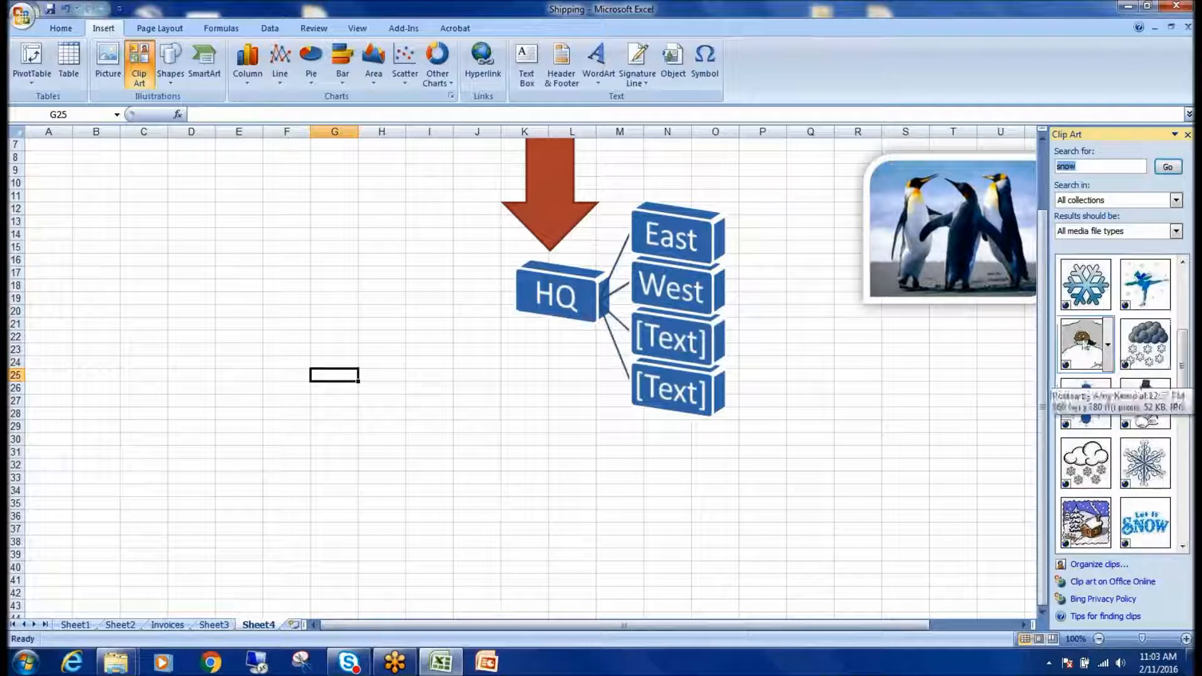
click(1079, 334)
drag(717, 486, 564, 303)
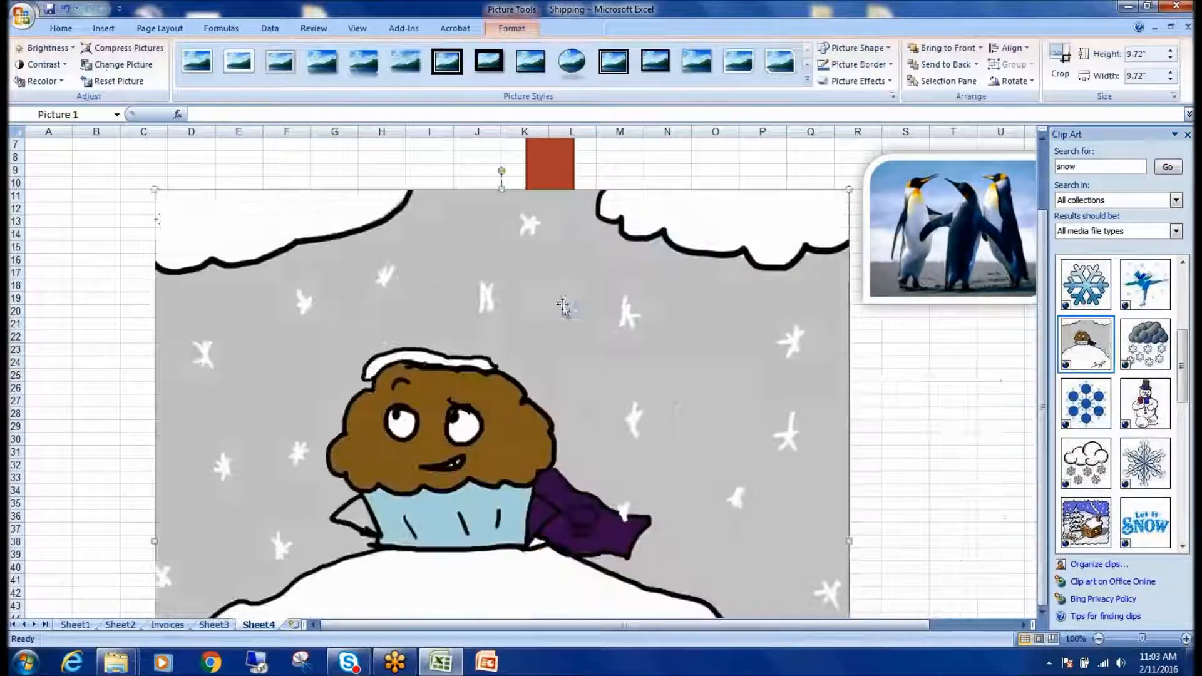
drag(155, 190, 644, 494)
drag(697, 570, 391, 291)
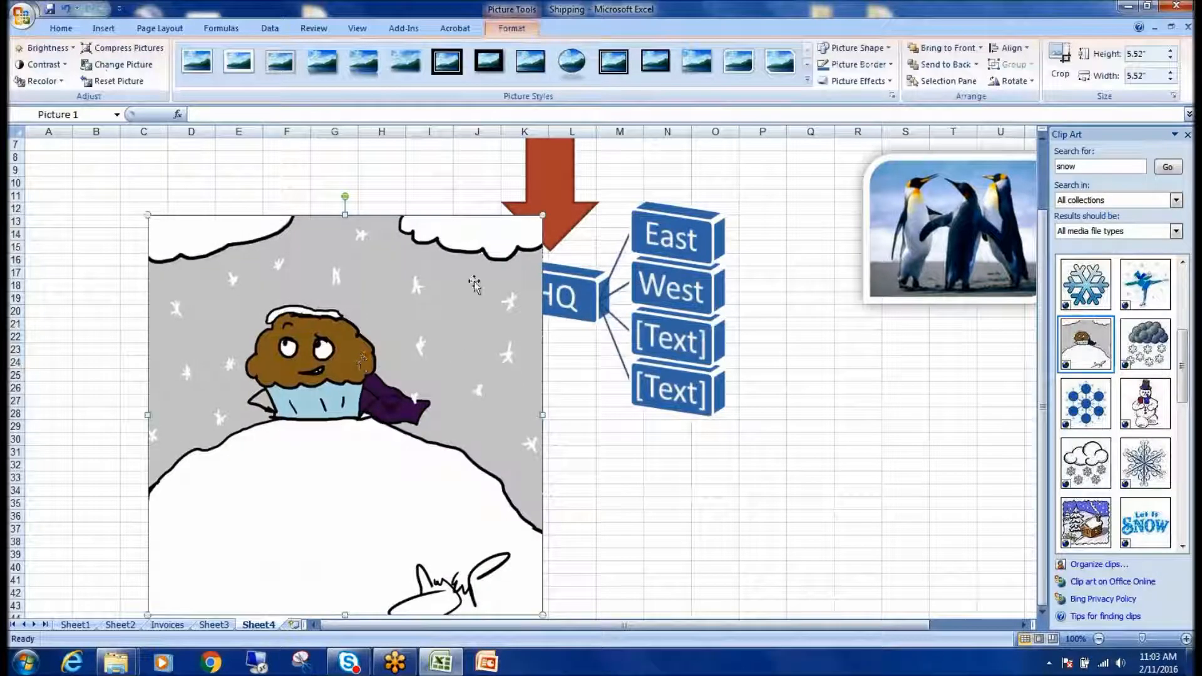
key(Delete)
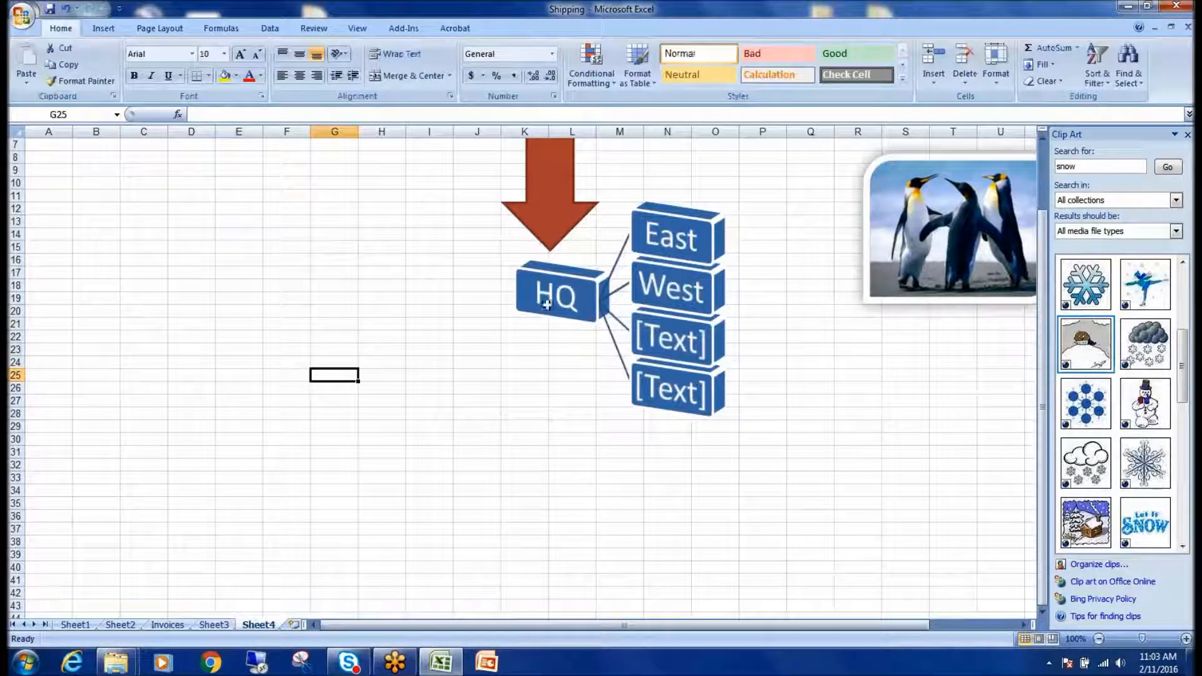
- Duplicate the framed Penguins picture and place the copy left of the hierarchy diagram
click(945, 229)
right_click(934, 220)
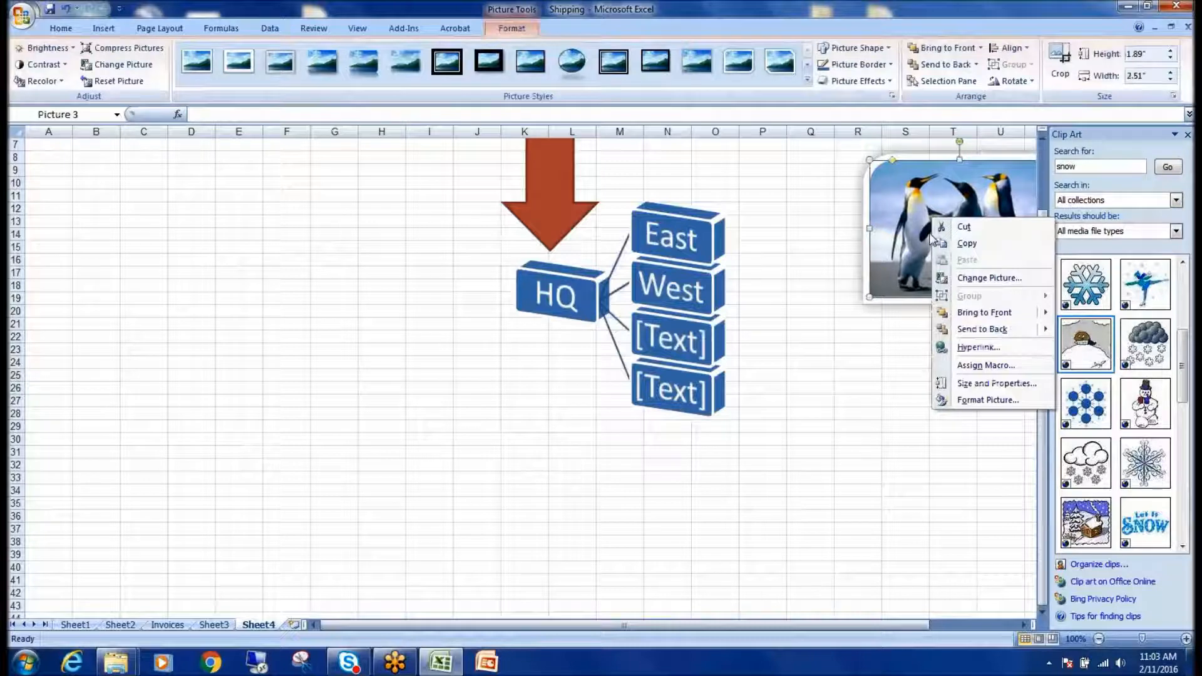
click(970, 240)
right_click(813, 401)
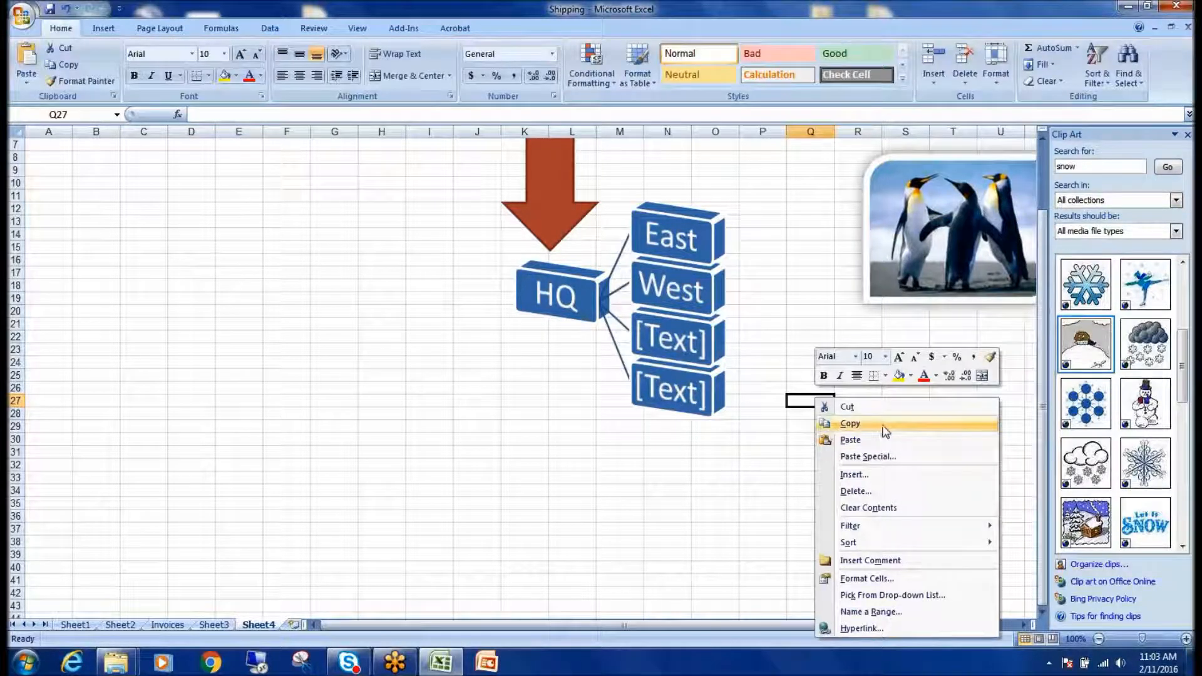
click(873, 443)
drag(879, 430, 319, 327)
right_click(352, 333)
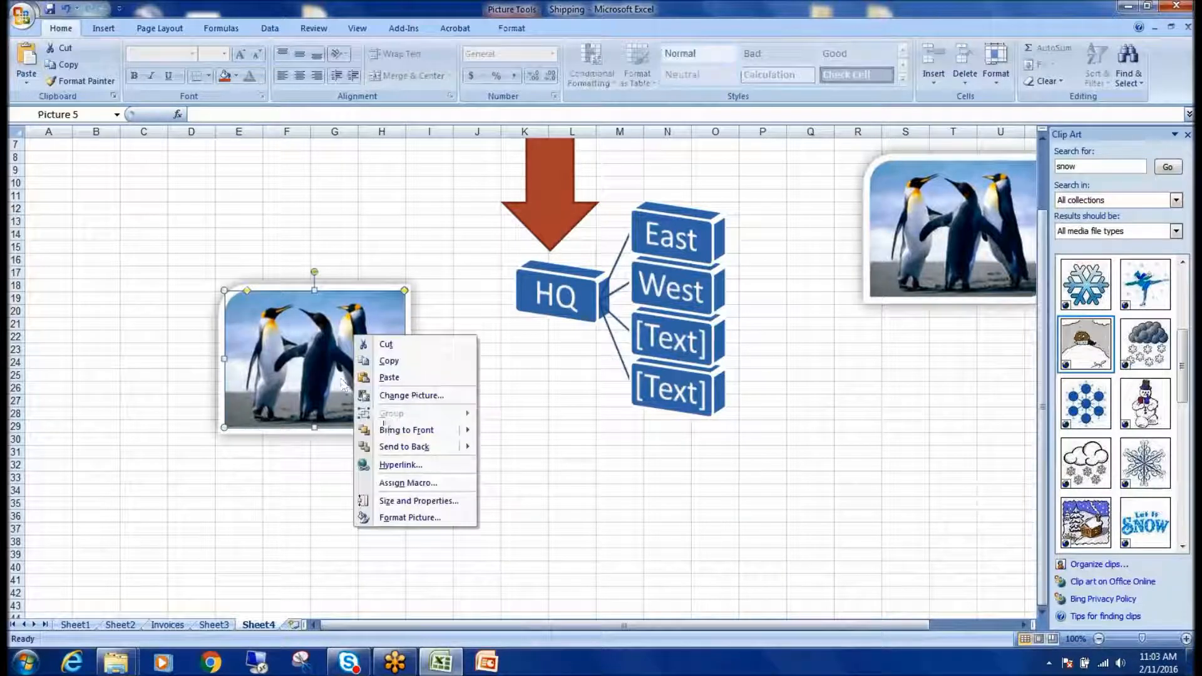
right_click(615, 455)
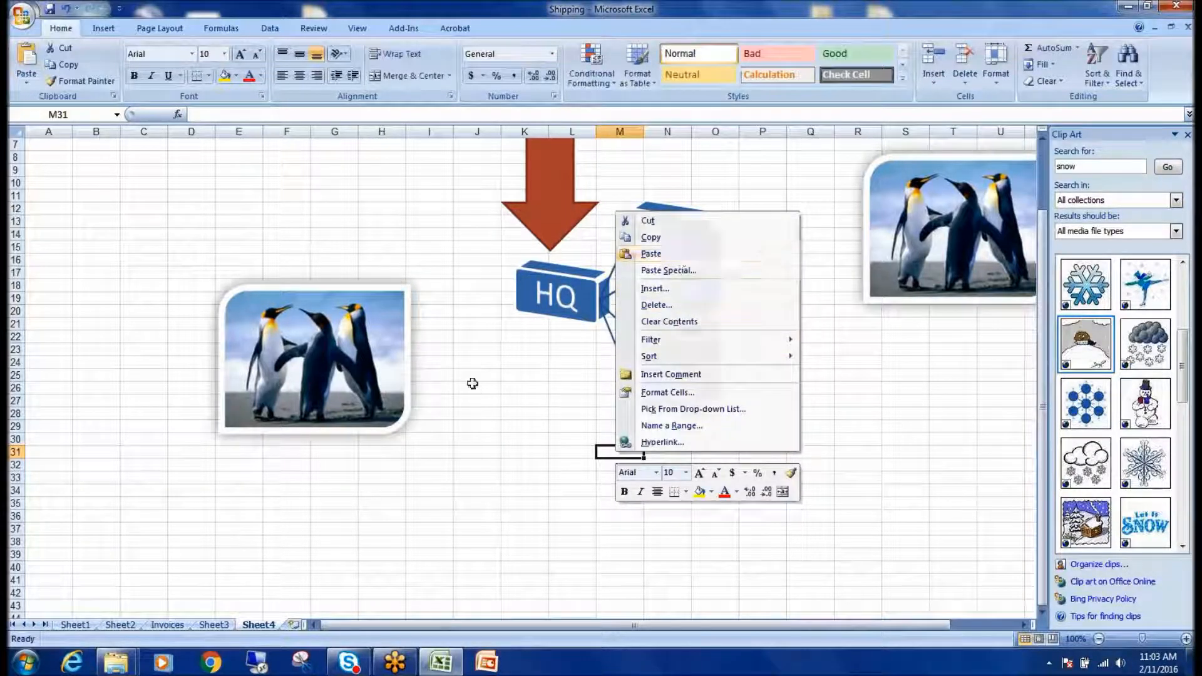
- Copy the red down arrow above HQ and paste a duplicate above the left Penguins picture
click(550, 209)
click(549, 209)
scroll(584, 331, up, 2)
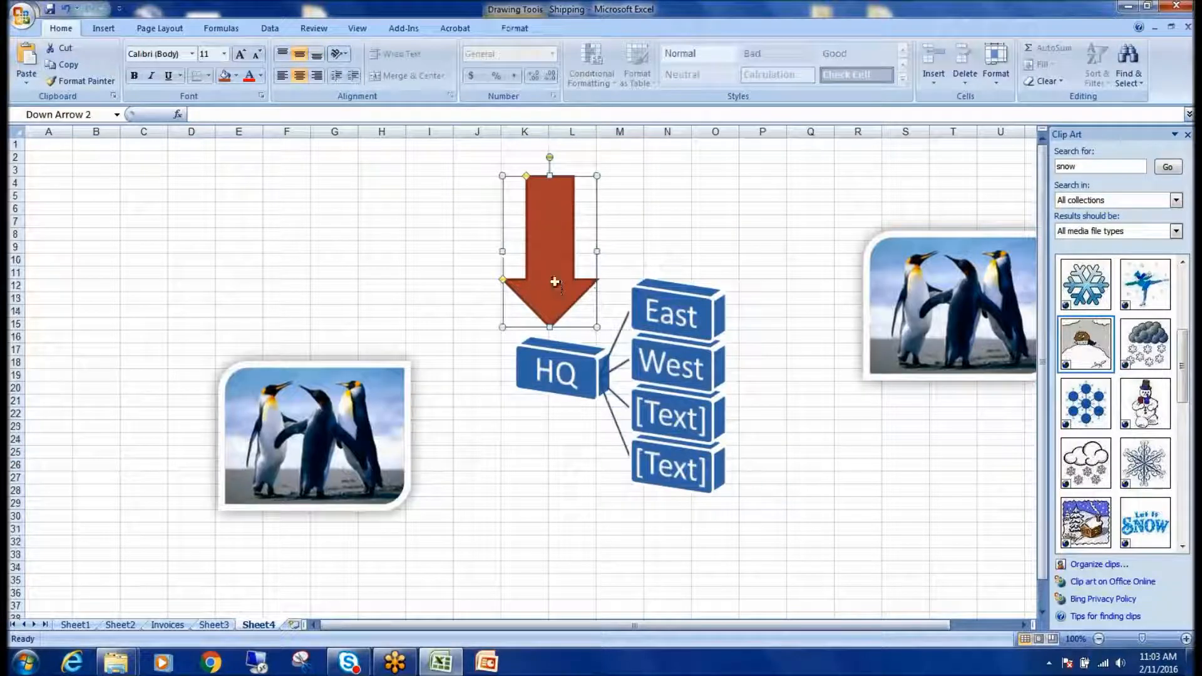
right_click(553, 215)
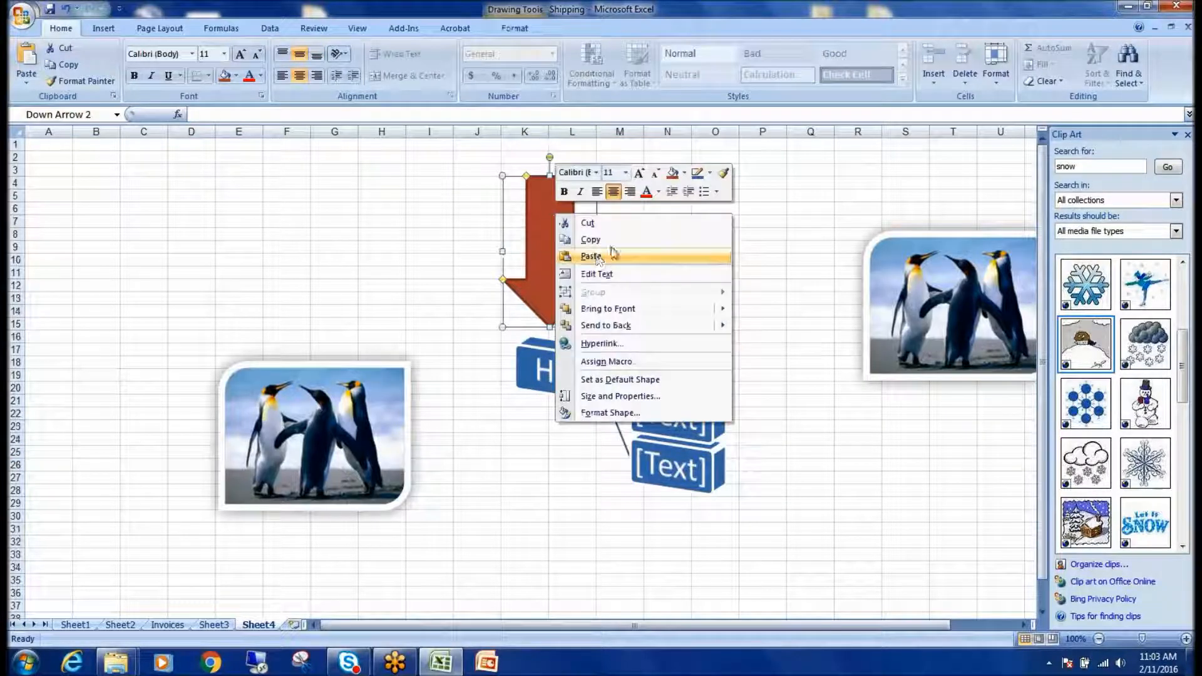
right_click(357, 213)
click(394, 253)
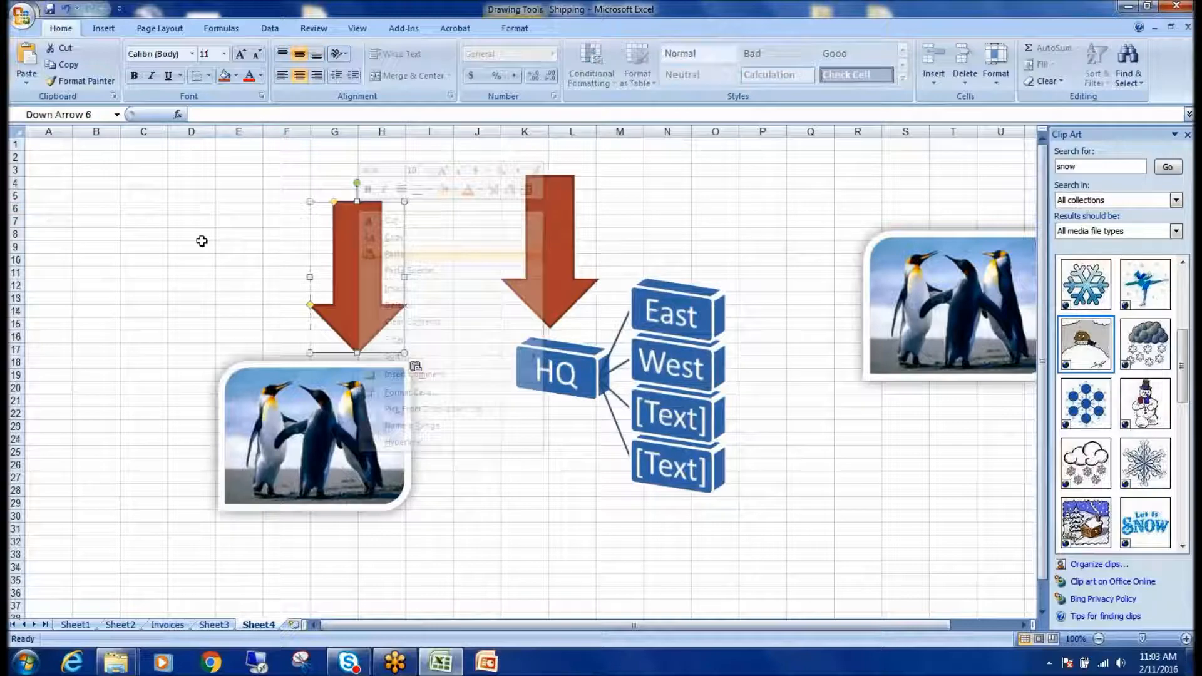
- Paste another copy of the red arrow, place it below the HQ box, and rotate it to point at the left Penguins picture
right_click(201, 233)
click(238, 274)
drag(224, 256, 519, 465)
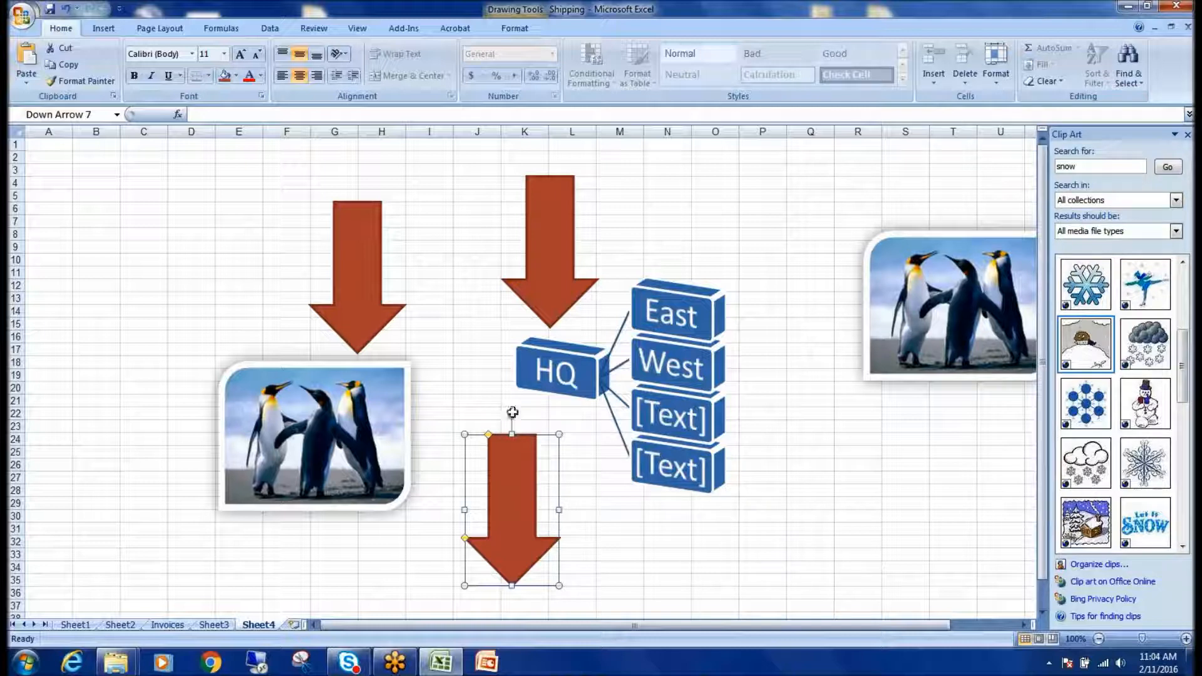
drag(511, 417, 591, 550)
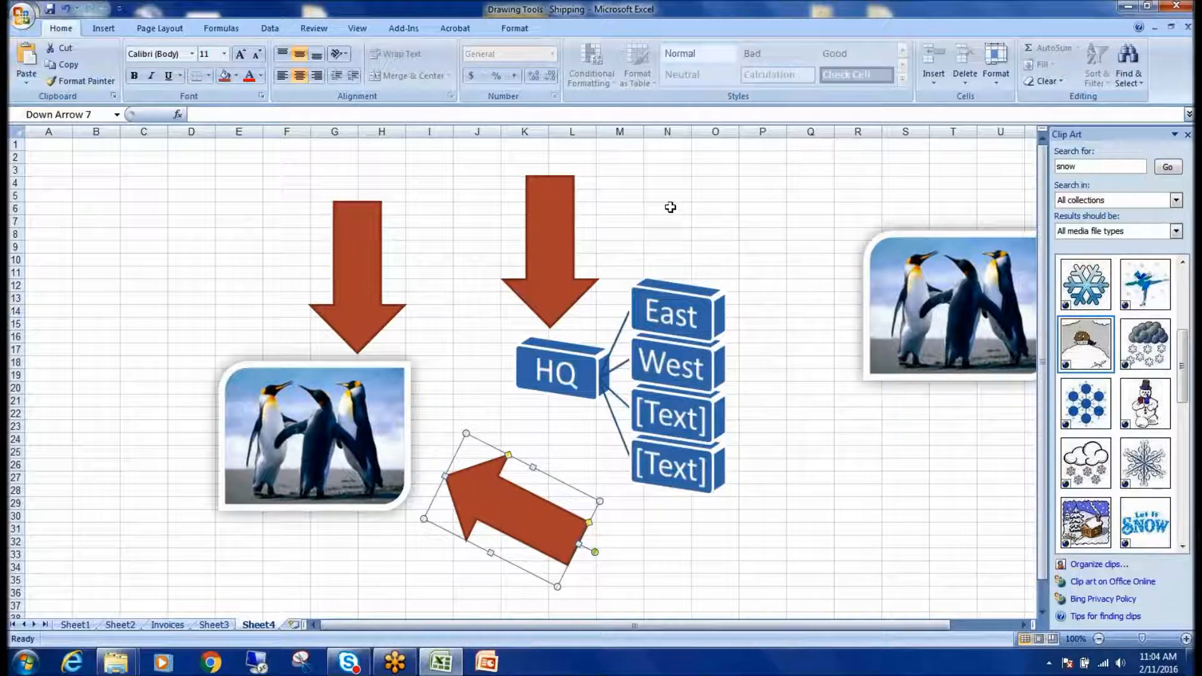
click(738, 184)
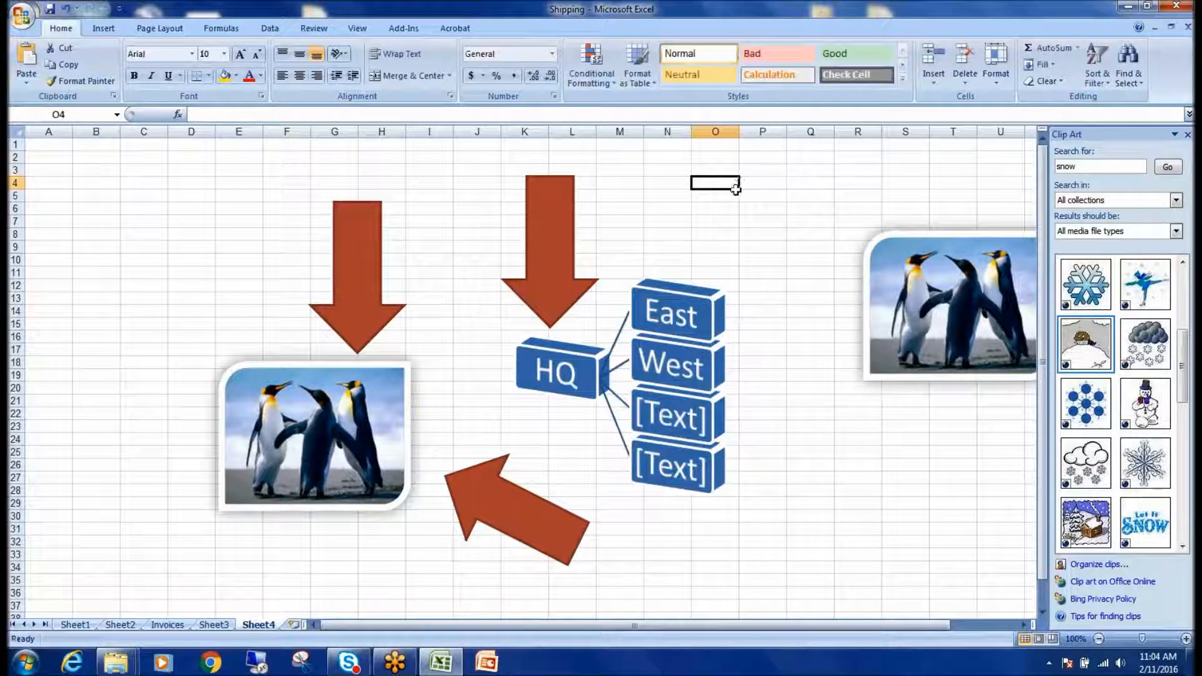
click(676, 308)
click(781, 186)
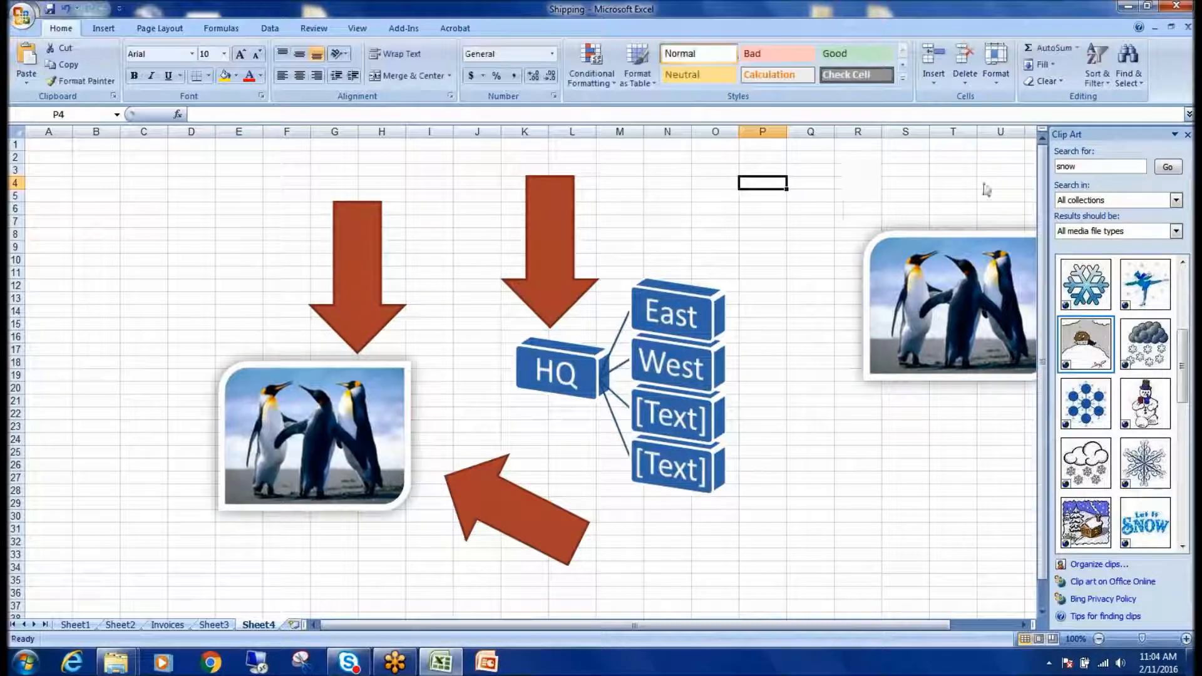